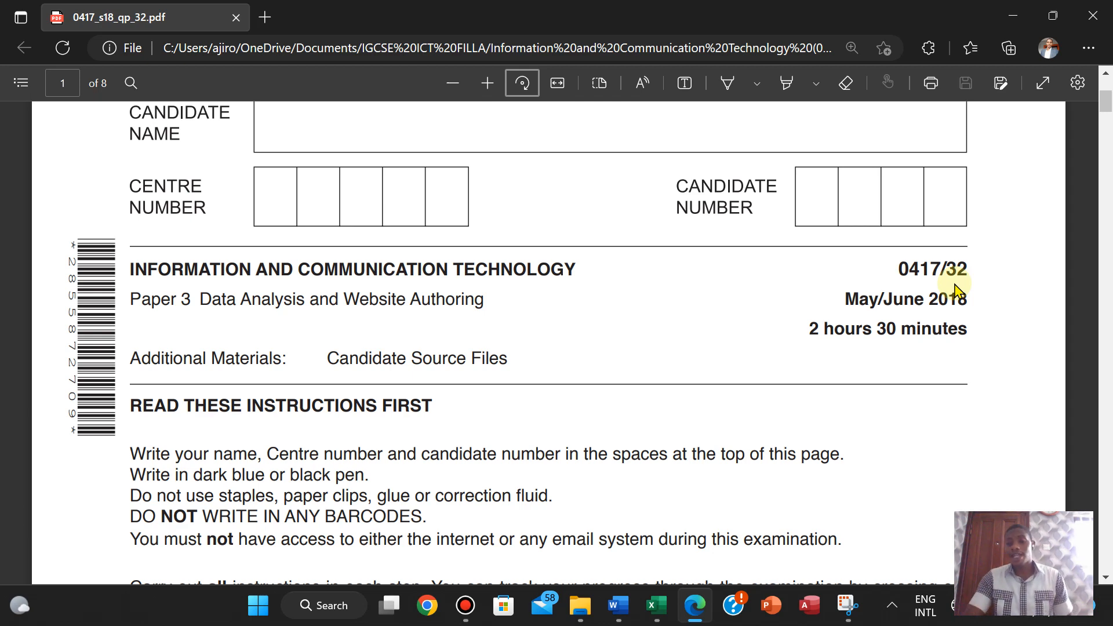
- Scroll the 0417_s18_qp_32 question paper down to page 5, where Task 3 – Spreadsheet starts
{"action": "scroll", "coordinate": [955, 288], "scroll_direction": "down", "scroll_amount": 10}
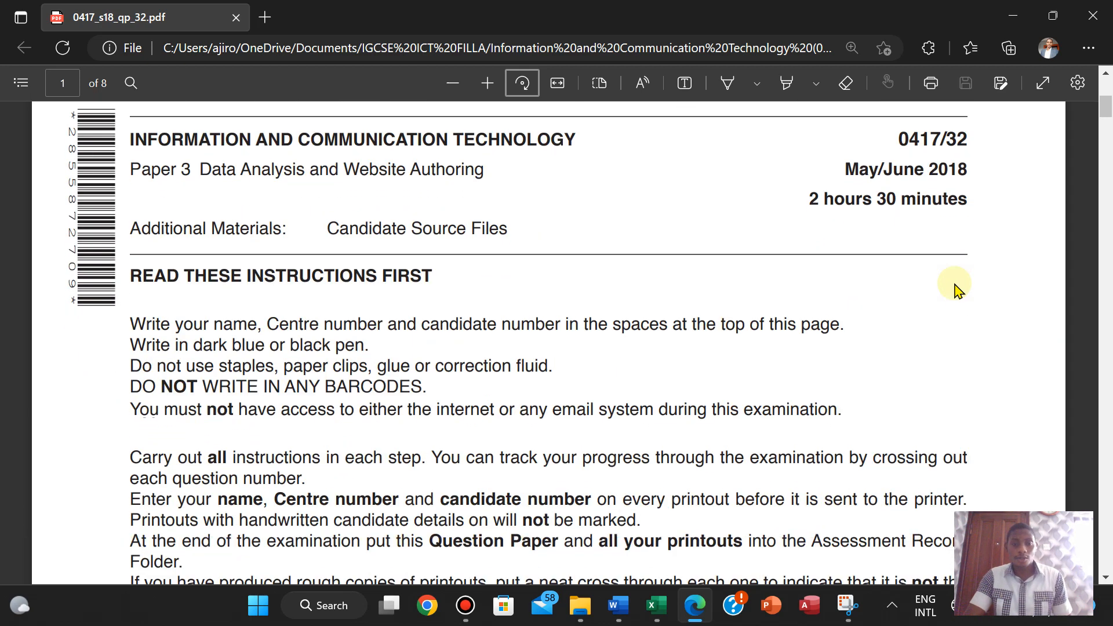
{"action": "scroll", "coordinate": [955, 288], "scroll_direction": "down", "scroll_amount": 20}
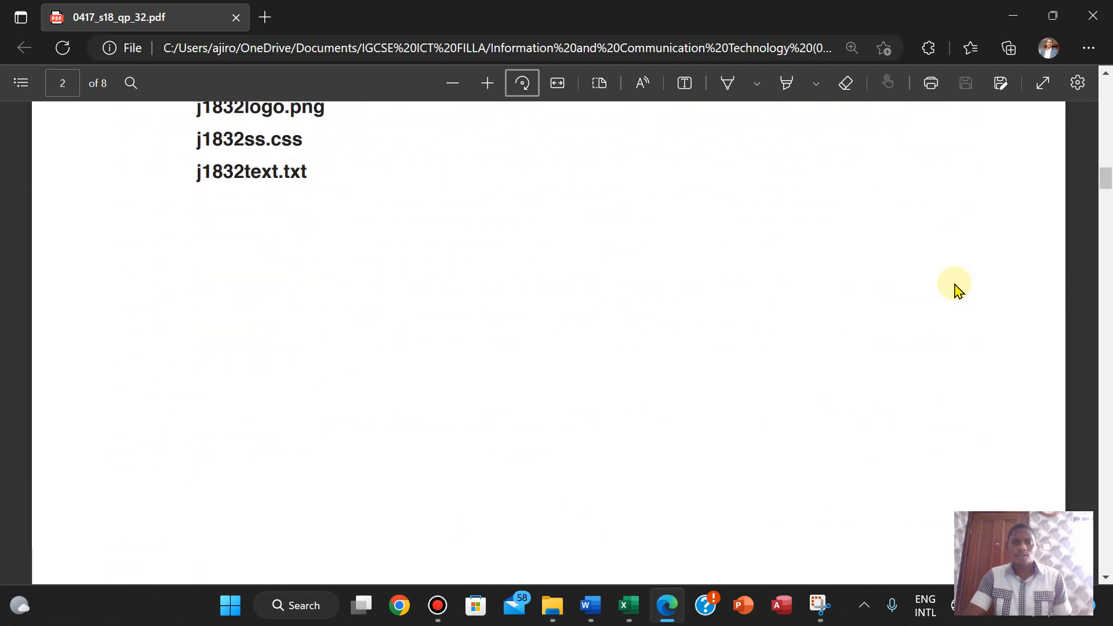
{"action": "key", "text": "Right"}
{"action": "key", "text": "Right"}
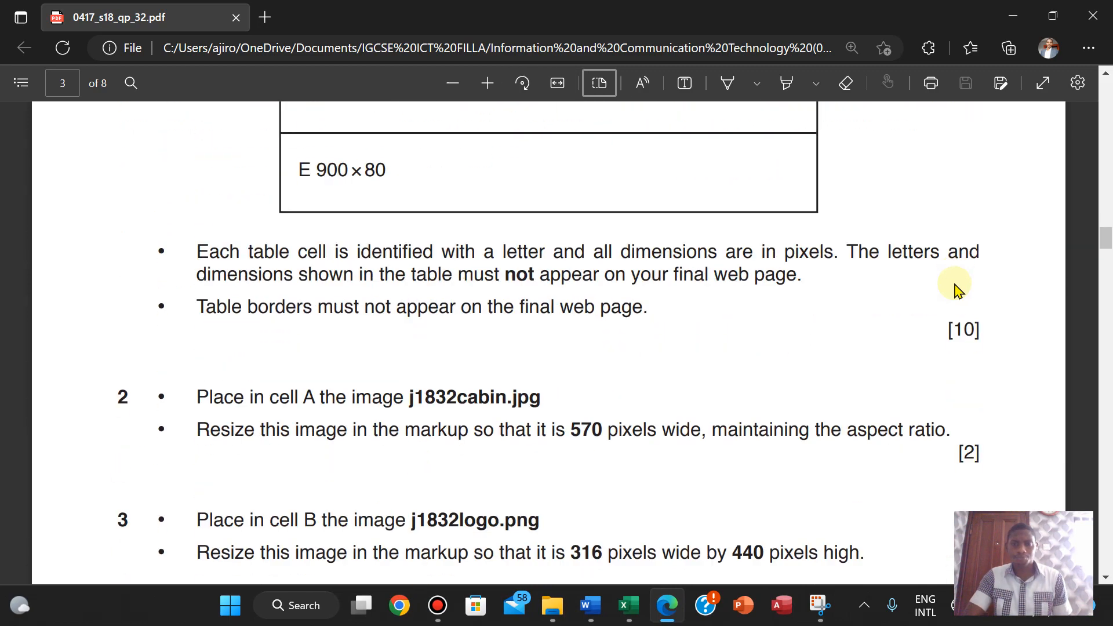
{"action": "left_click", "coordinate": [874, 242]}
{"action": "scroll", "coordinate": [874, 243], "scroll_direction": "down", "scroll_amount": 20}
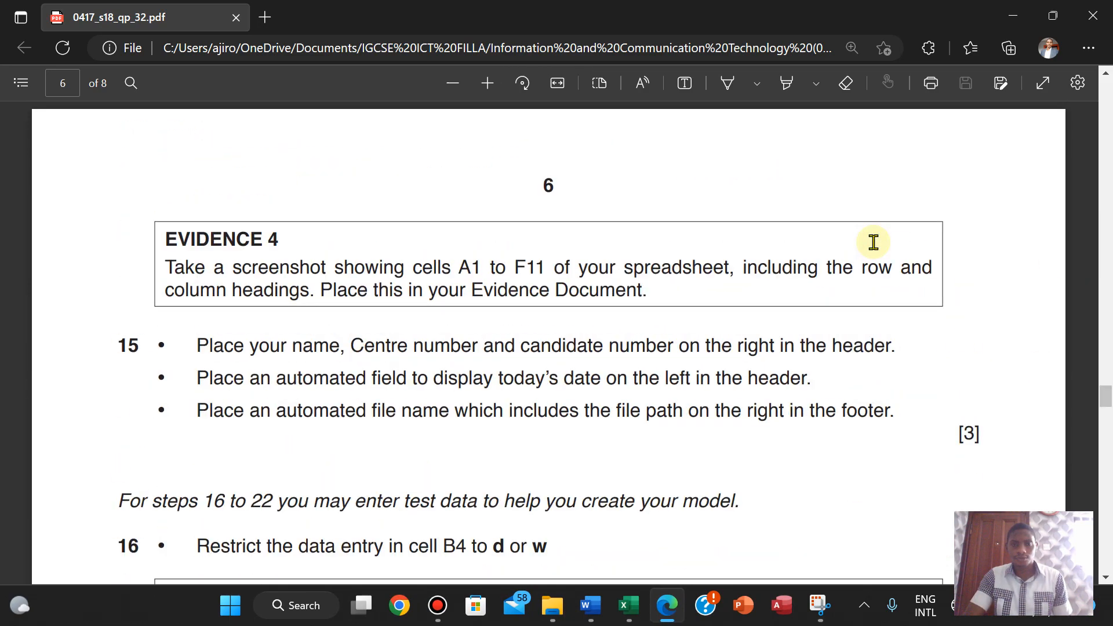
{"action": "scroll", "coordinate": [874, 242], "scroll_direction": "up", "scroll_amount": 20}
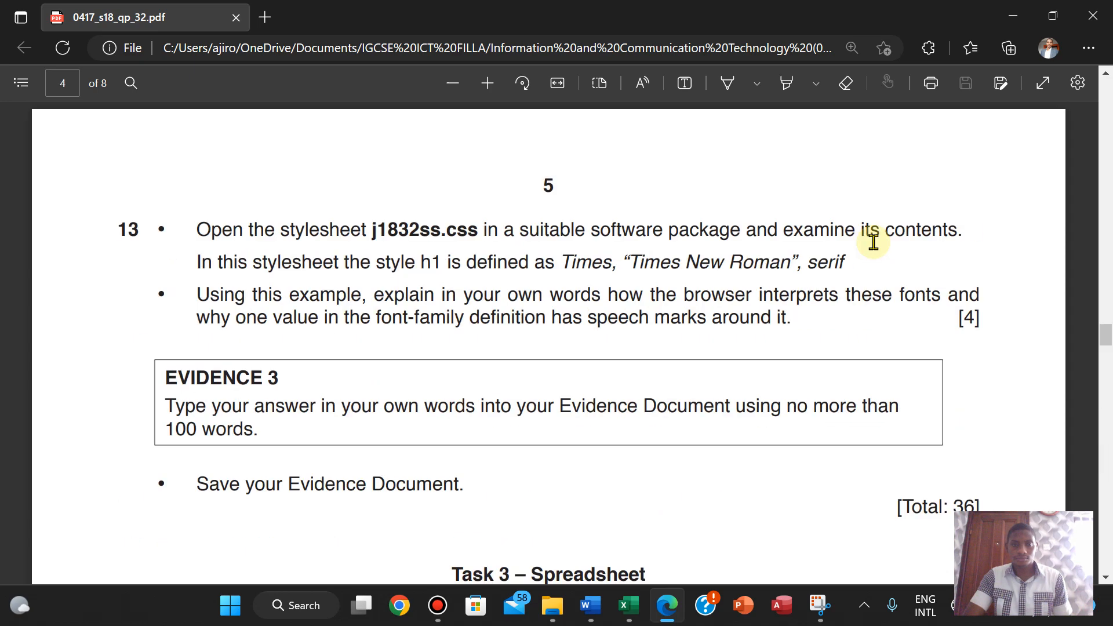
{"action": "scroll", "coordinate": [873, 242], "scroll_direction": "down", "scroll_amount": 18}
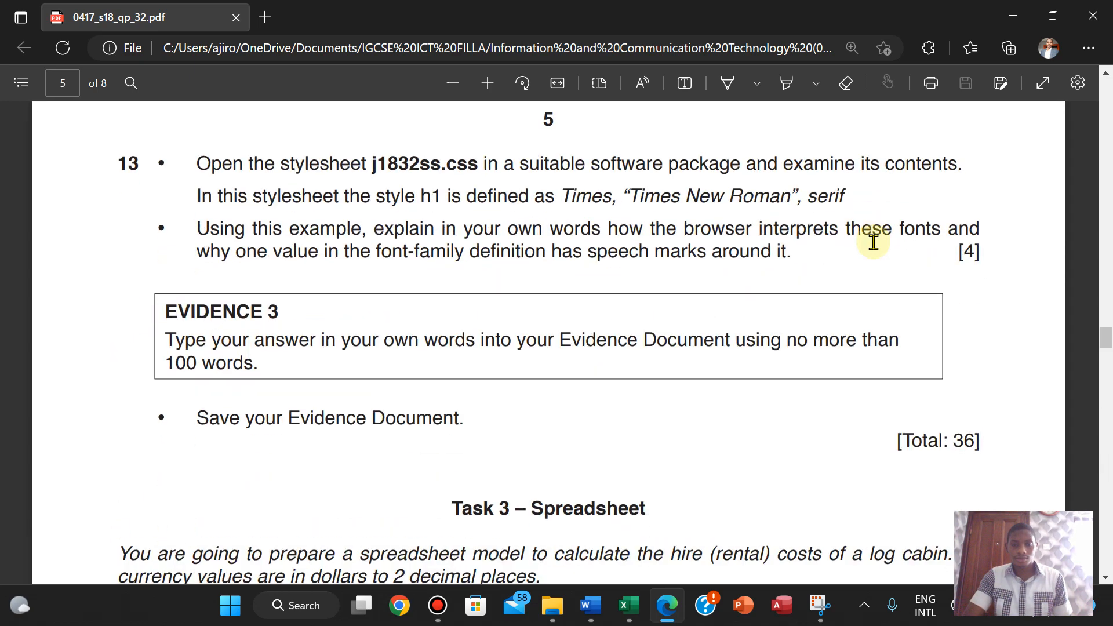
{"action": "scroll", "coordinate": [873, 242], "scroll_direction": "down", "scroll_amount": 1}
{"action": "scroll", "coordinate": [873, 242], "scroll_direction": "up", "scroll_amount": 1}
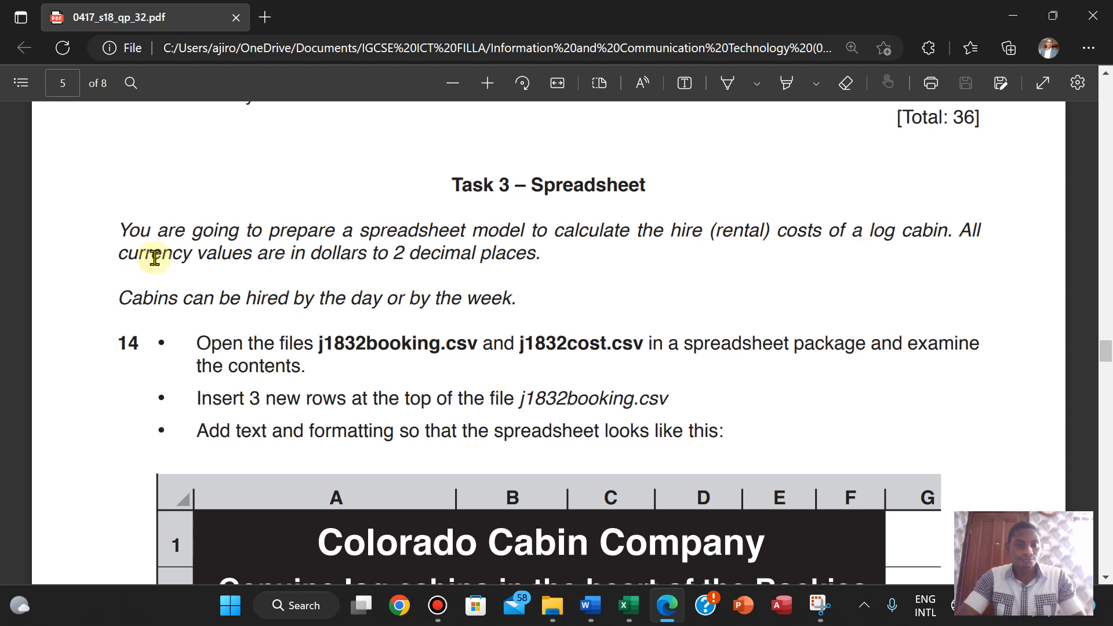
- Highlight 'currency values', 'dollars' and '2 decimal places' in light blue on the question paper
{"action": "left_click_drag", "start_coordinate": [119, 253], "coordinate": [249, 254]}
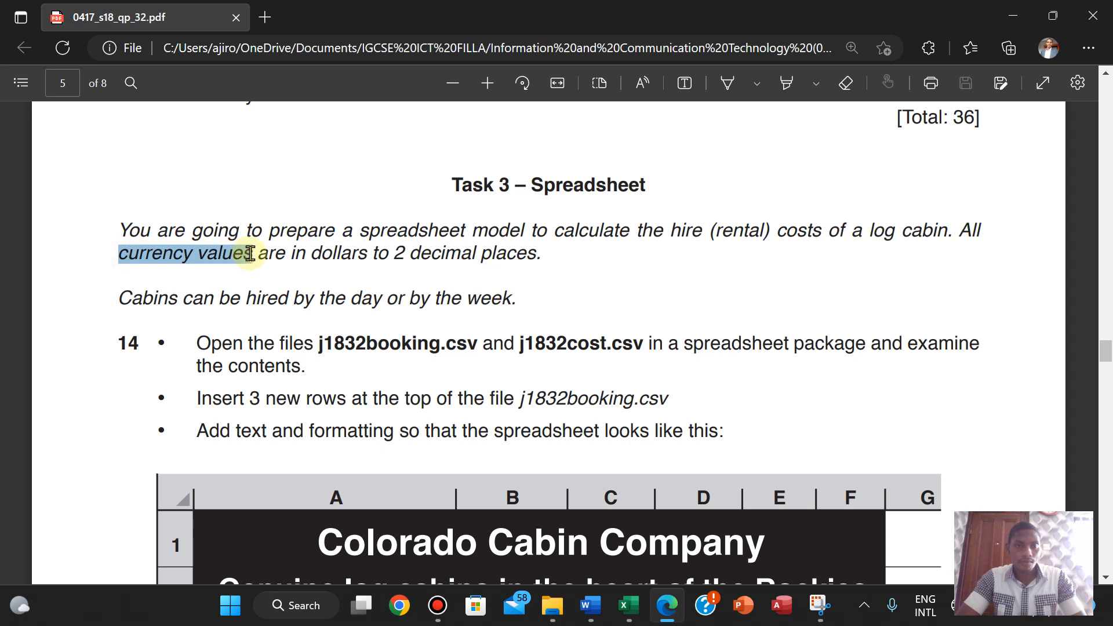
{"action": "mouse_move", "coordinate": [399, 163]}
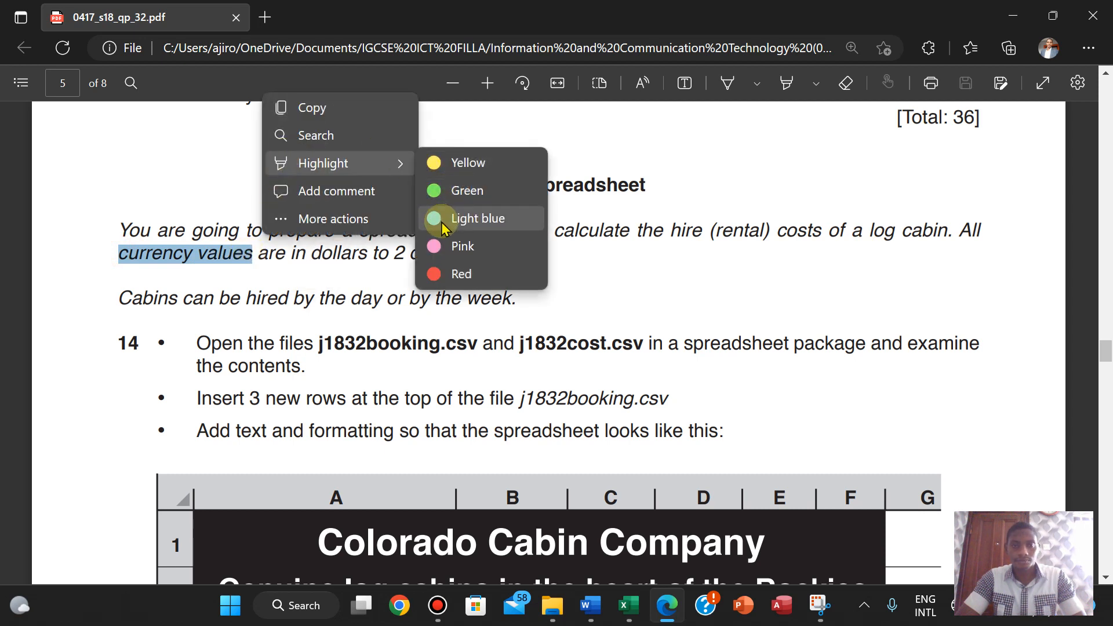
{"action": "left_click", "coordinate": [441, 224]}
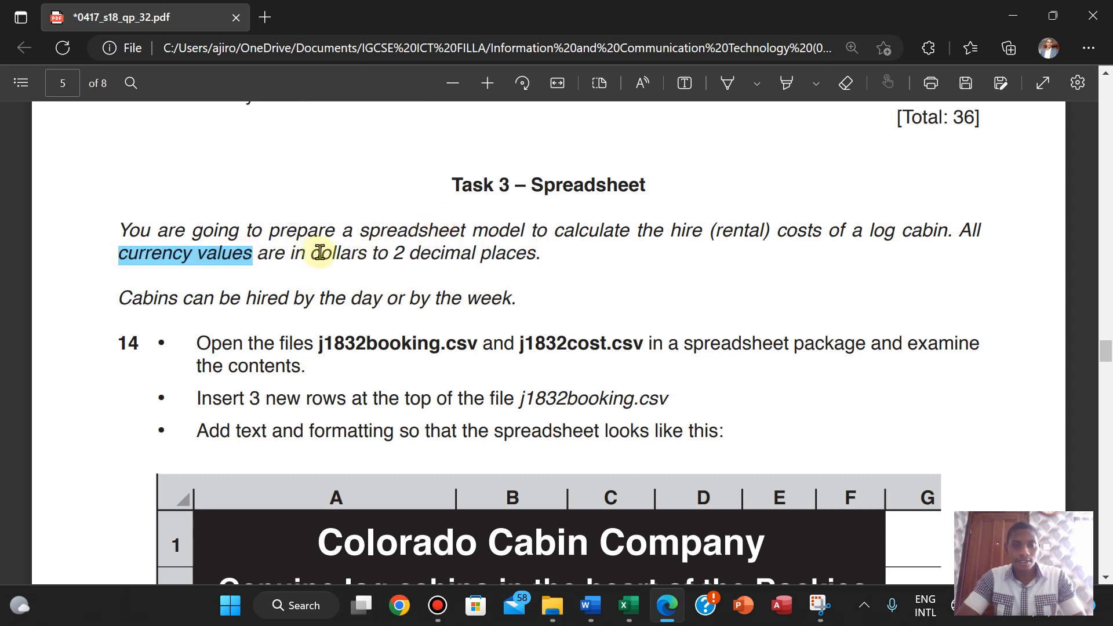
{"action": "left_click_drag", "start_coordinate": [314, 253], "coordinate": [366, 253]}
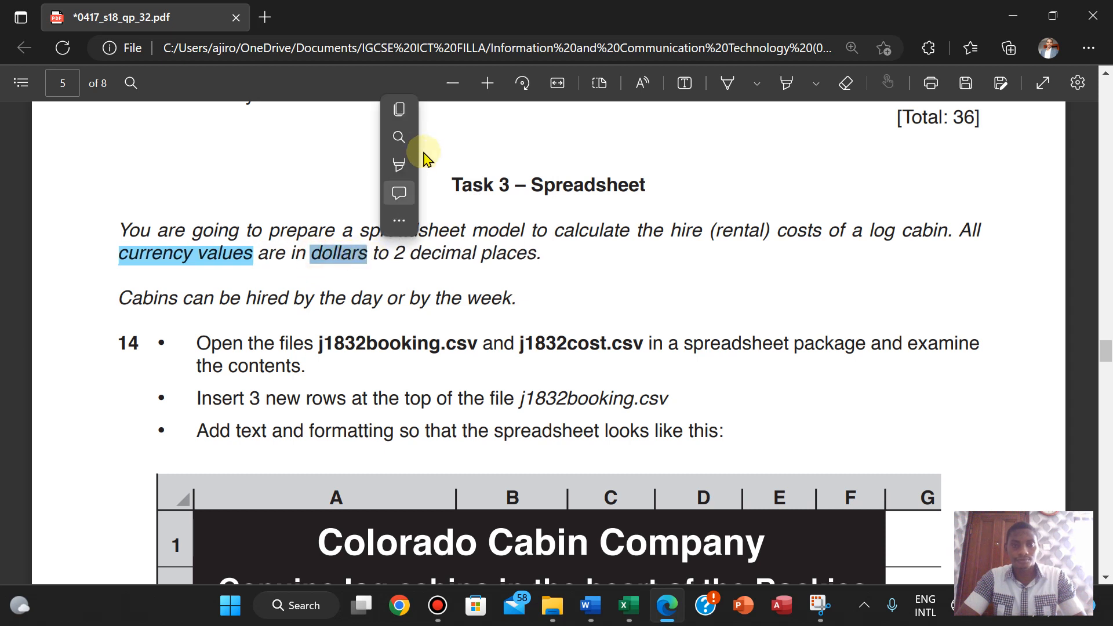
{"action": "mouse_move", "coordinate": [400, 165]}
{"action": "left_click", "coordinate": [621, 219]}
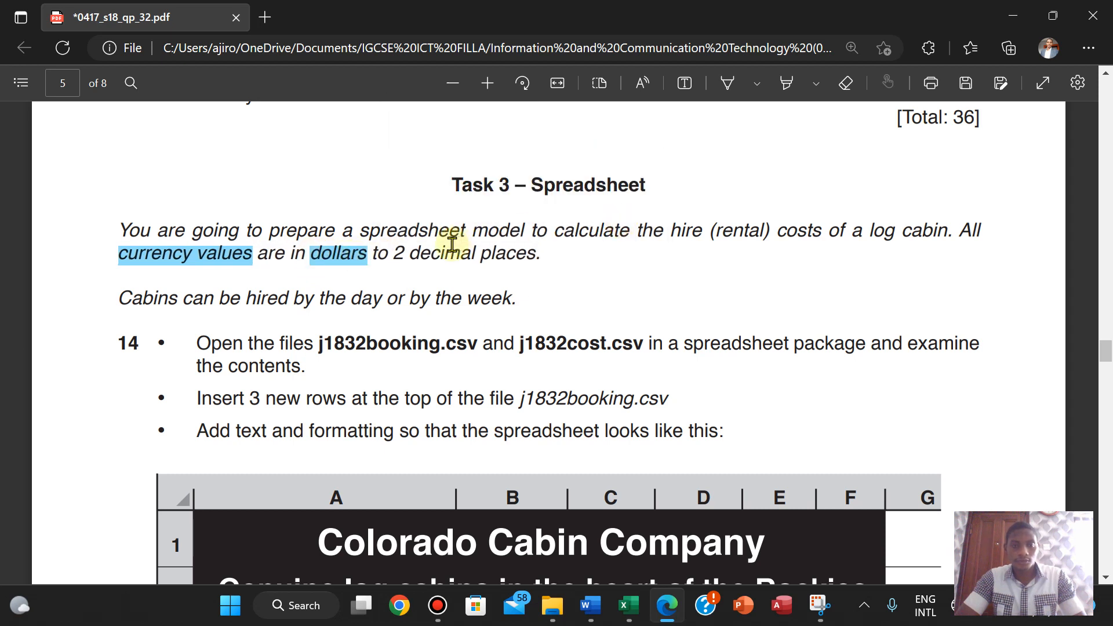
{"action": "left_click_drag", "start_coordinate": [396, 253], "coordinate": [532, 253]}
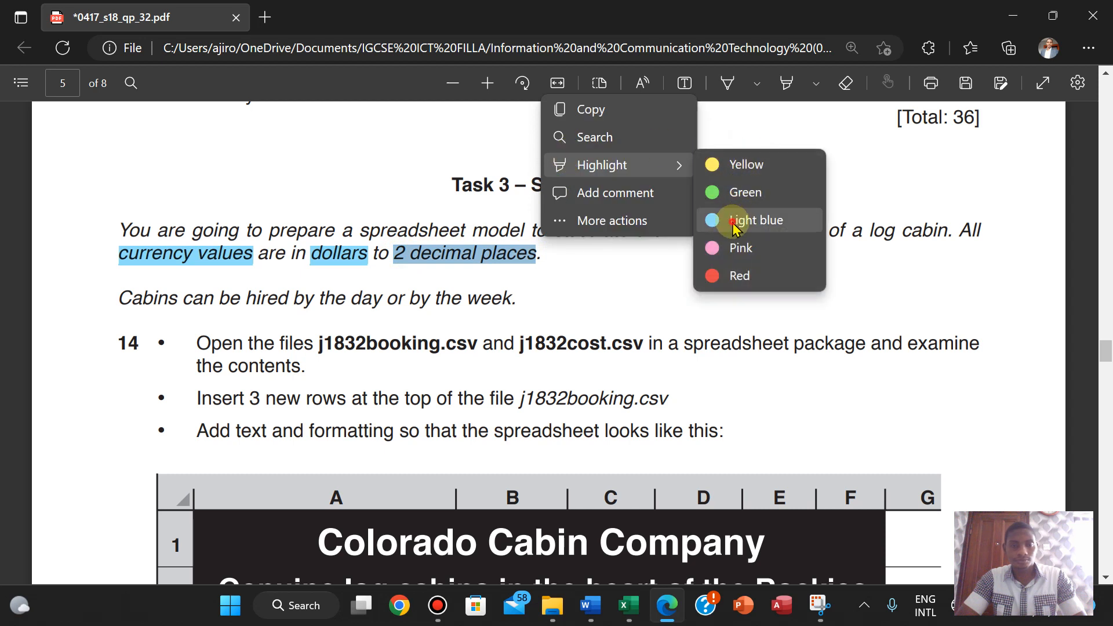
{"action": "left_click", "coordinate": [731, 218]}
{"action": "scroll", "coordinate": [141, 352], "scroll_direction": "down", "scroll_amount": 1}
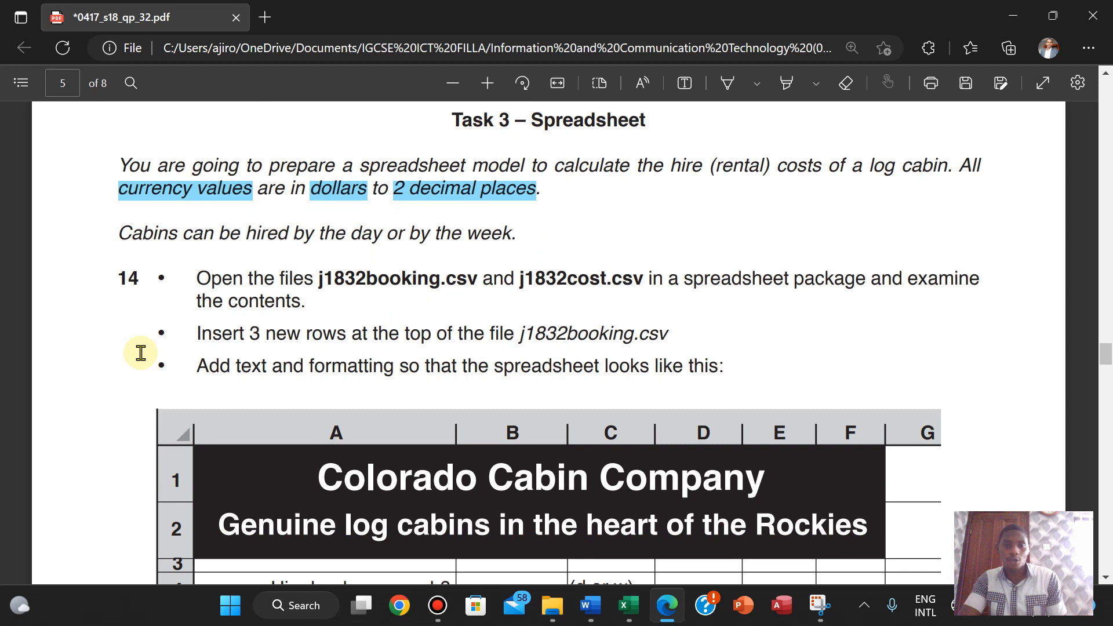
{"action": "scroll", "coordinate": [141, 352], "scroll_direction": "down", "scroll_amount": 1}
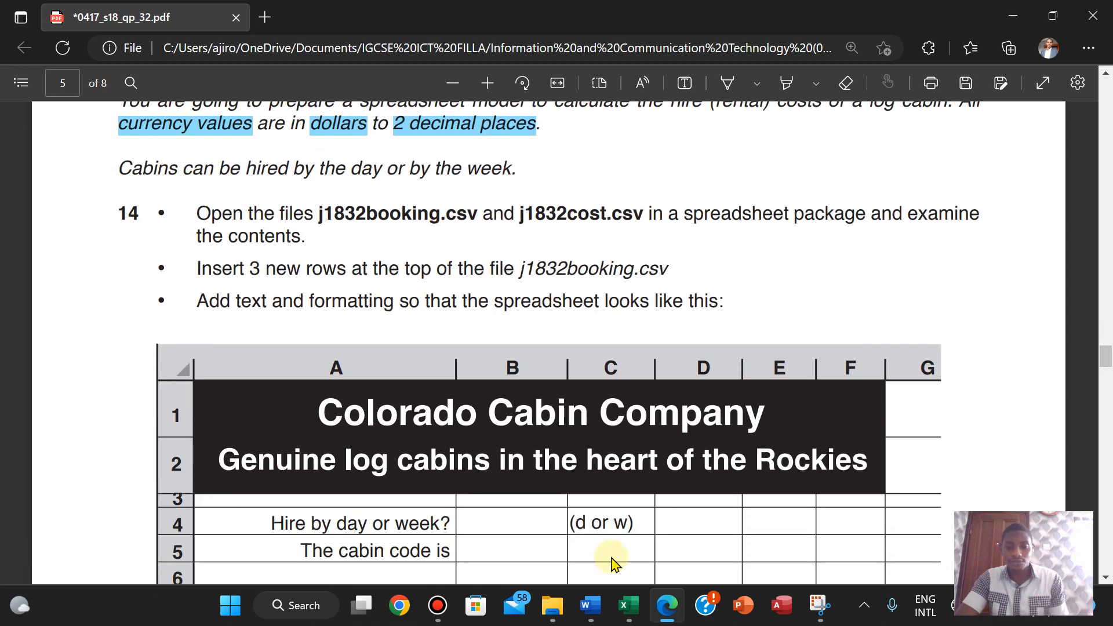
- Open the j1832booking file from the source files folder
{"action": "left_click", "coordinate": [552, 615]}
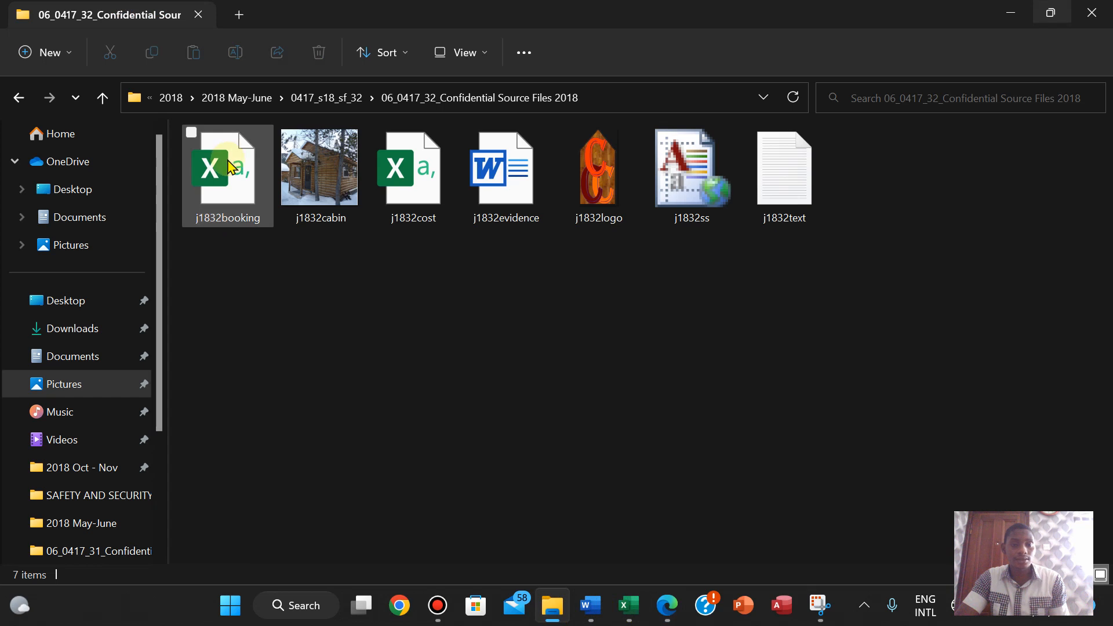
{"action": "left_click", "coordinate": [222, 184]}
{"action": "double_click", "coordinate": [222, 184]}
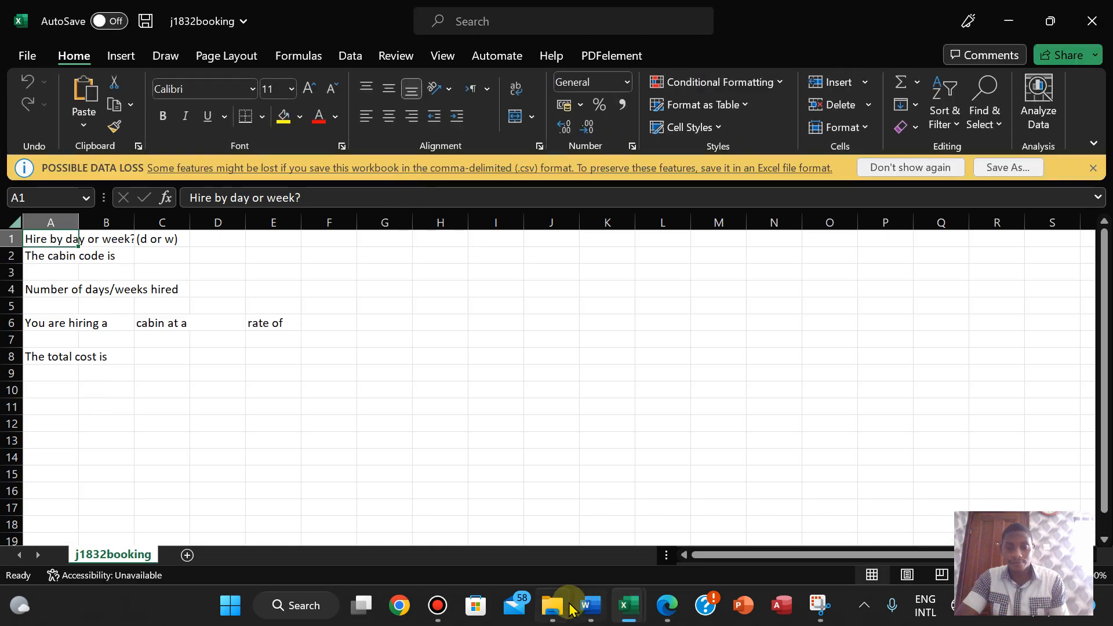
{"action": "left_click", "coordinate": [668, 610]}
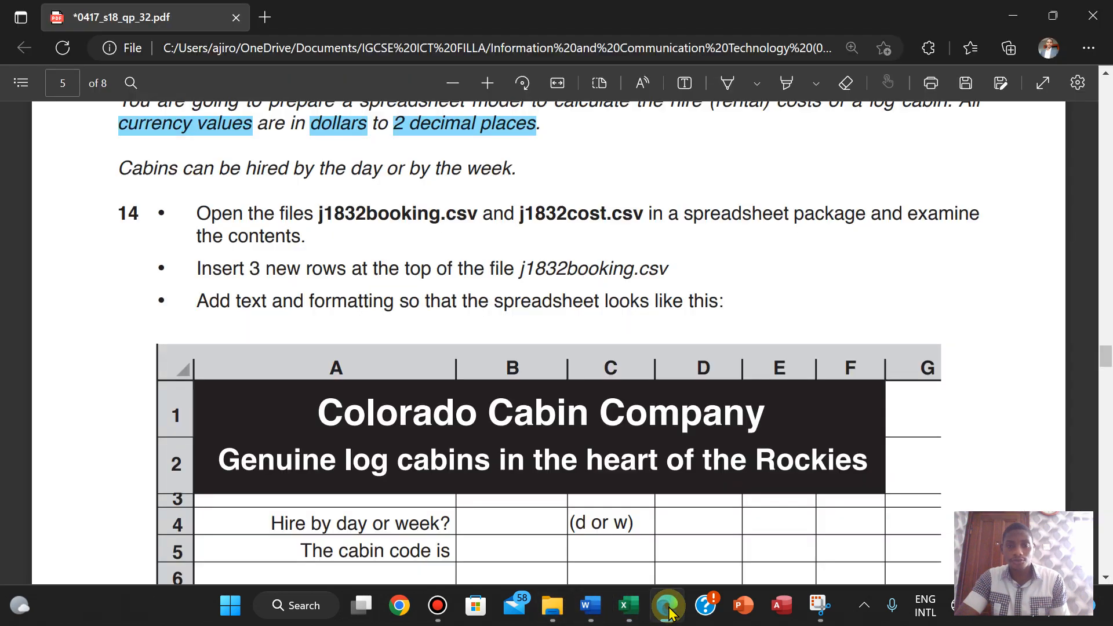
- Autofit columns A, C and E of j1832booking to their contents
{"action": "left_click", "coordinate": [629, 605]}
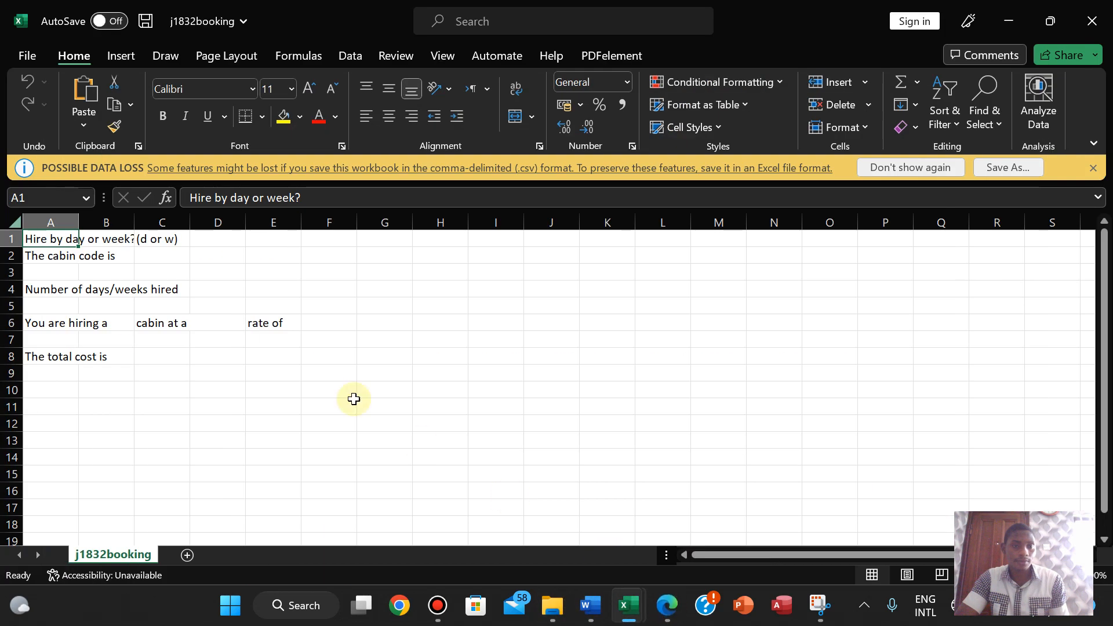
{"action": "double_click", "coordinate": [76, 218]}
{"action": "left_click_drag", "start_coordinate": [239, 217], "coordinate": [239, 217]}
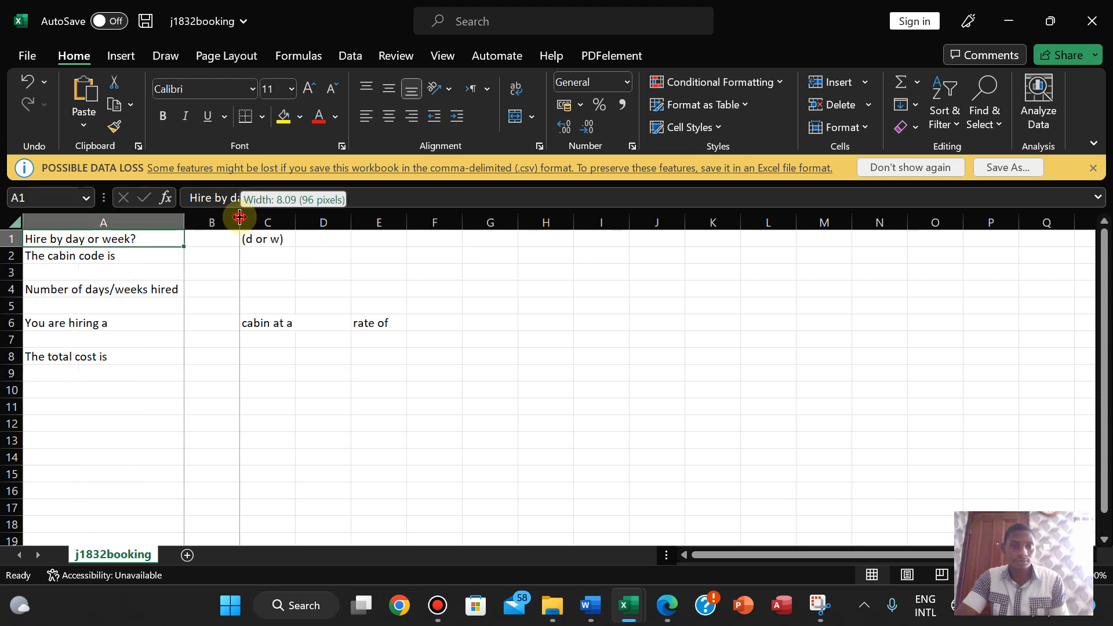
{"action": "double_click", "coordinate": [295, 218]}
{"action": "double_click", "coordinate": [408, 222]}
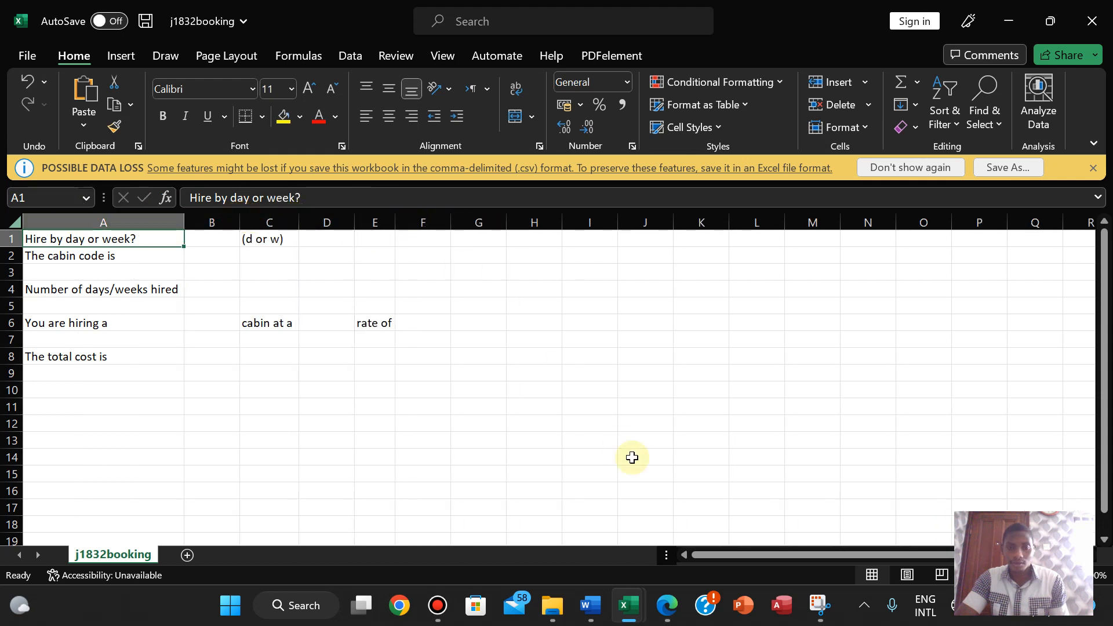
- Open j1832cost and autofit columns B to F, including Cost per day and Cost per week
{"action": "left_click", "coordinate": [556, 605]}
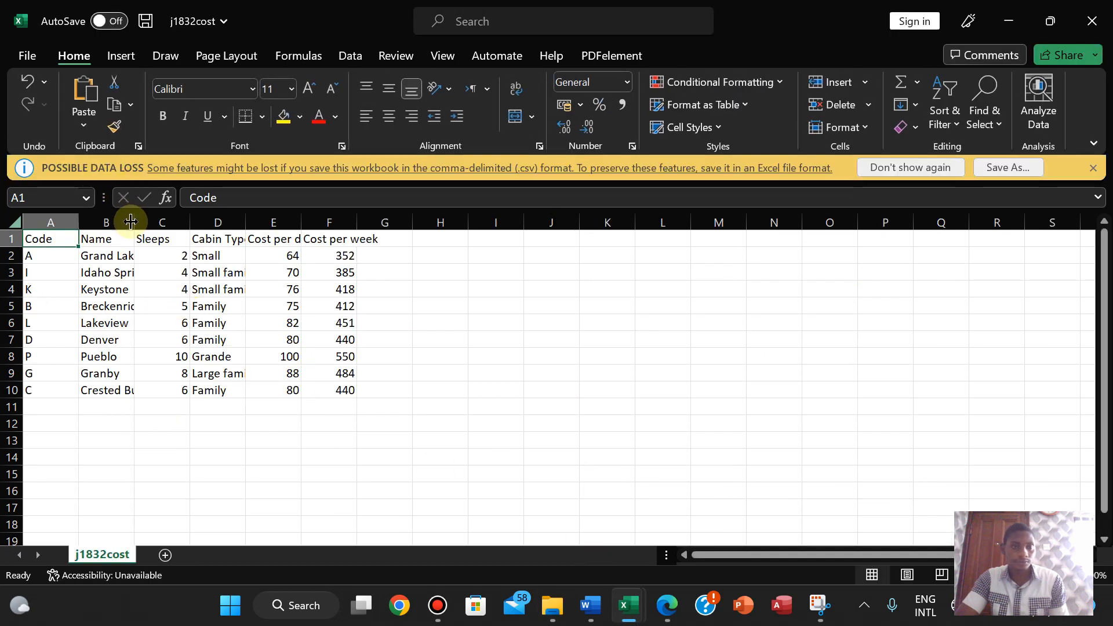
{"action": "double_click", "coordinate": [132, 221]}
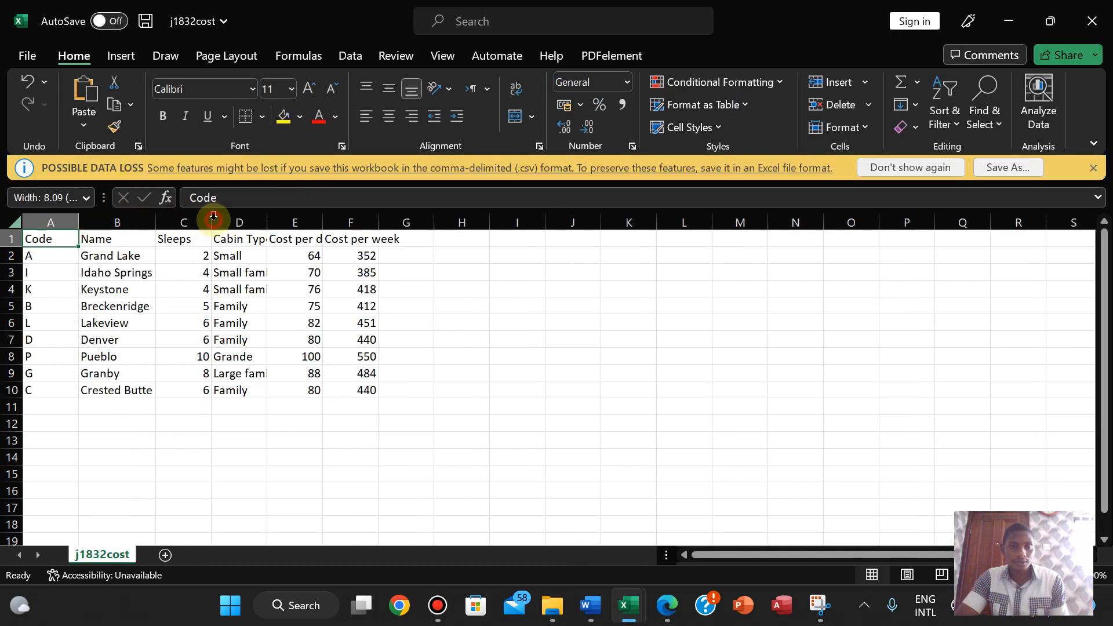
{"action": "double_click", "coordinate": [213, 219]}
{"action": "double_click", "coordinate": [248, 221]}
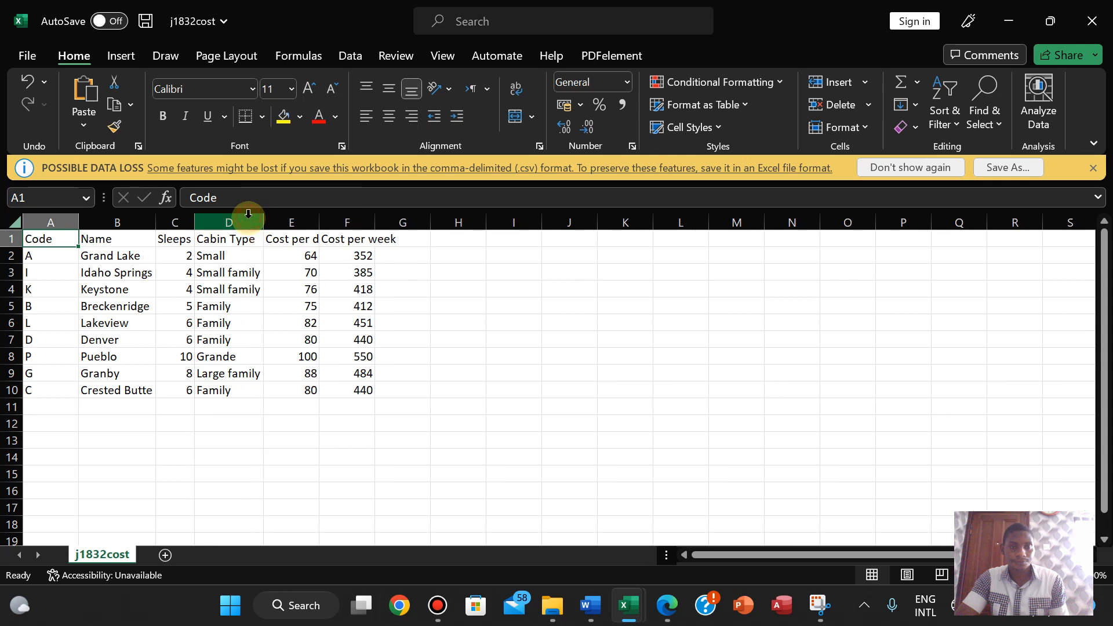
{"action": "double_click", "coordinate": [319, 220]}
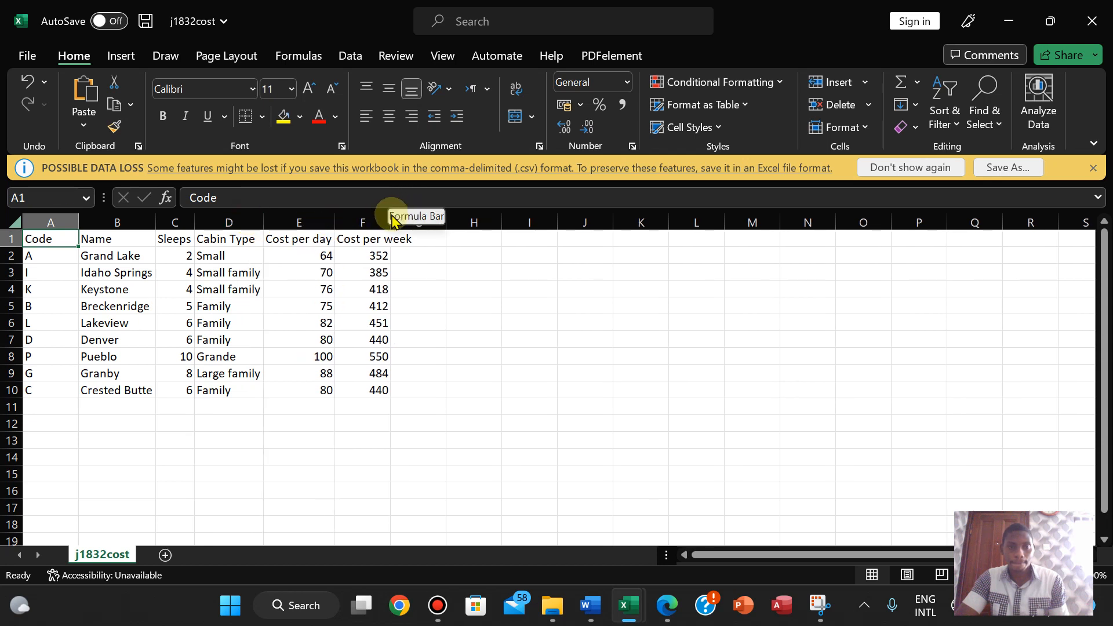
{"action": "left_click_drag", "start_coordinate": [427, 276], "coordinate": [392, 224]}
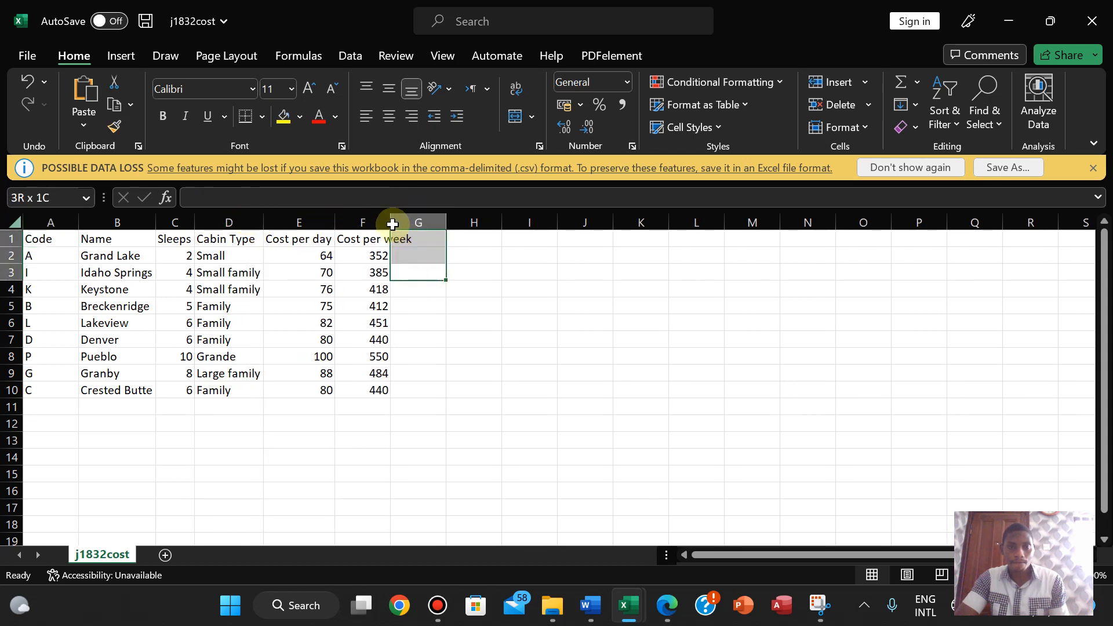
{"action": "double_click", "coordinate": [392, 222]}
{"action": "left_click", "coordinate": [551, 374]}
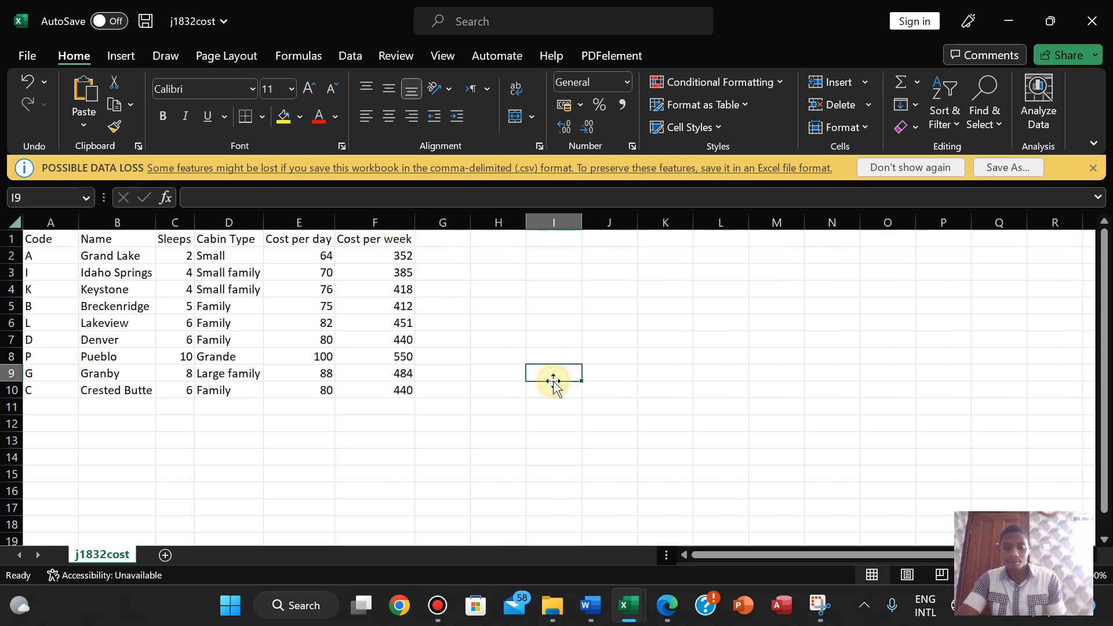
- Close the blank Book1 workbook without saving and bring the question paper back
{"action": "mouse_move", "coordinate": [631, 604]}
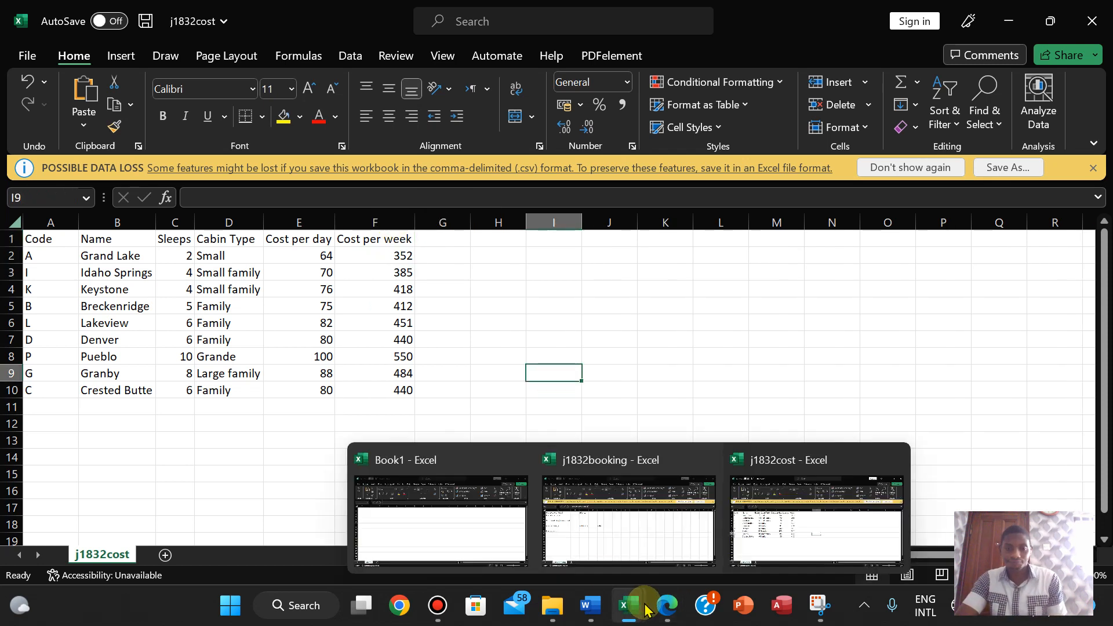
{"action": "left_click", "coordinate": [504, 468]}
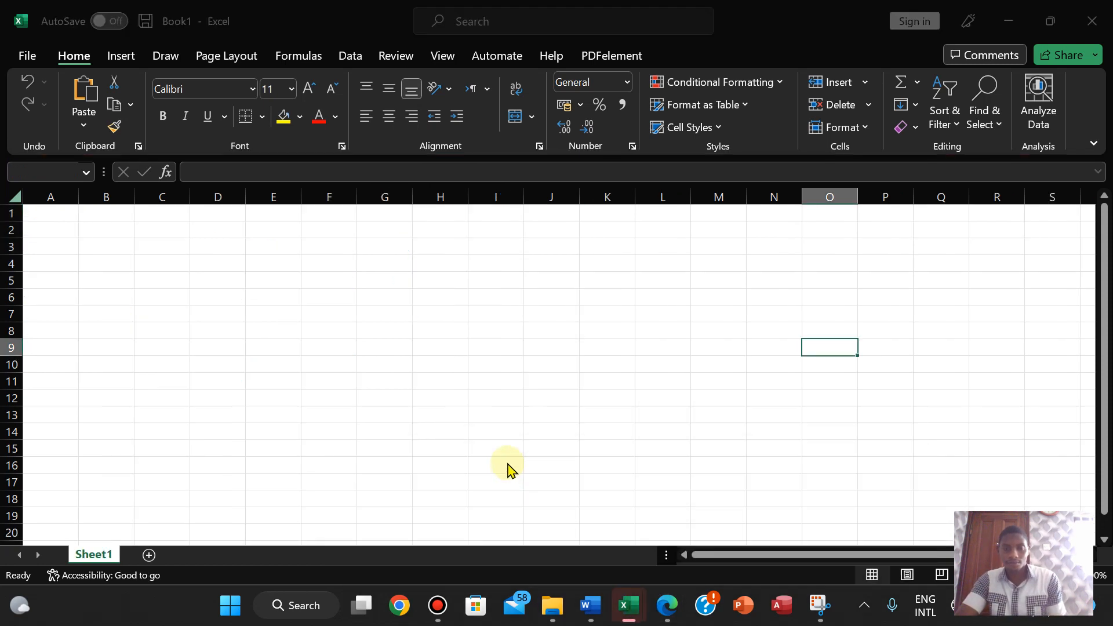
{"action": "mouse_move", "coordinate": [667, 616]}
{"action": "left_click", "coordinate": [565, 325]}
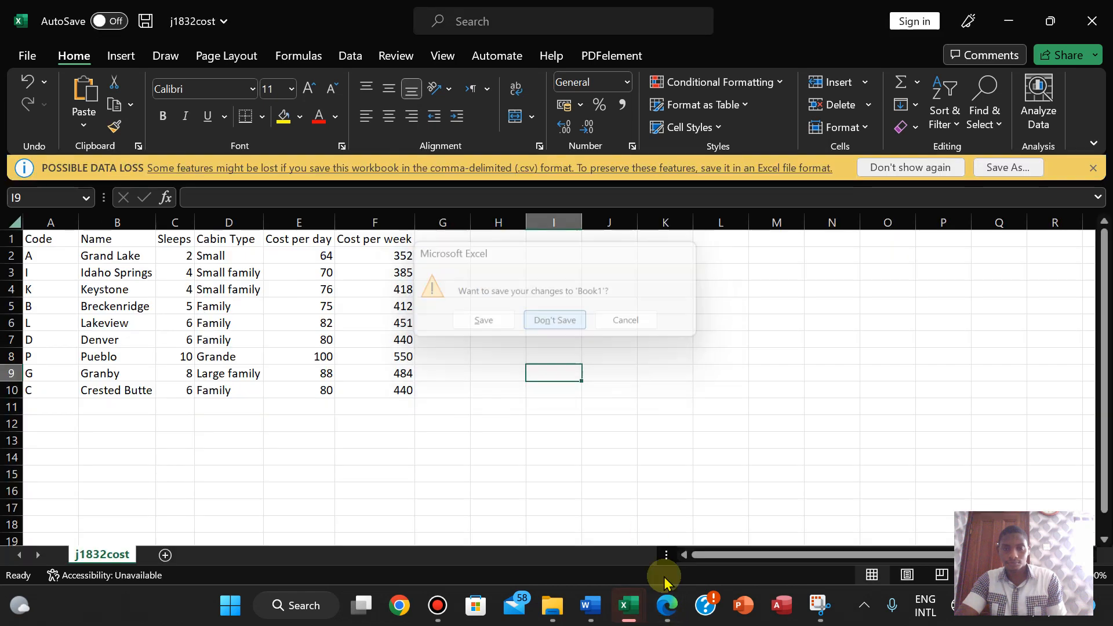
{"action": "left_click", "coordinate": [665, 606]}
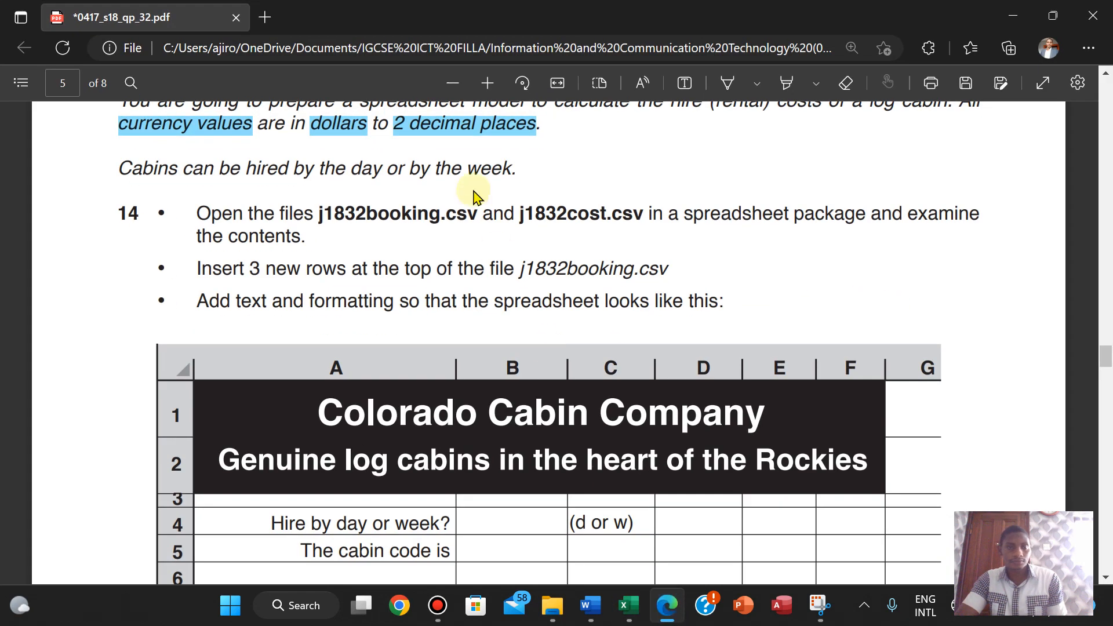
- Insert a blank row above row 1 of j1832booking, undoing an accidental row deletion
{"action": "scroll", "coordinate": [474, 196], "scroll_direction": "down", "scroll_amount": 2}
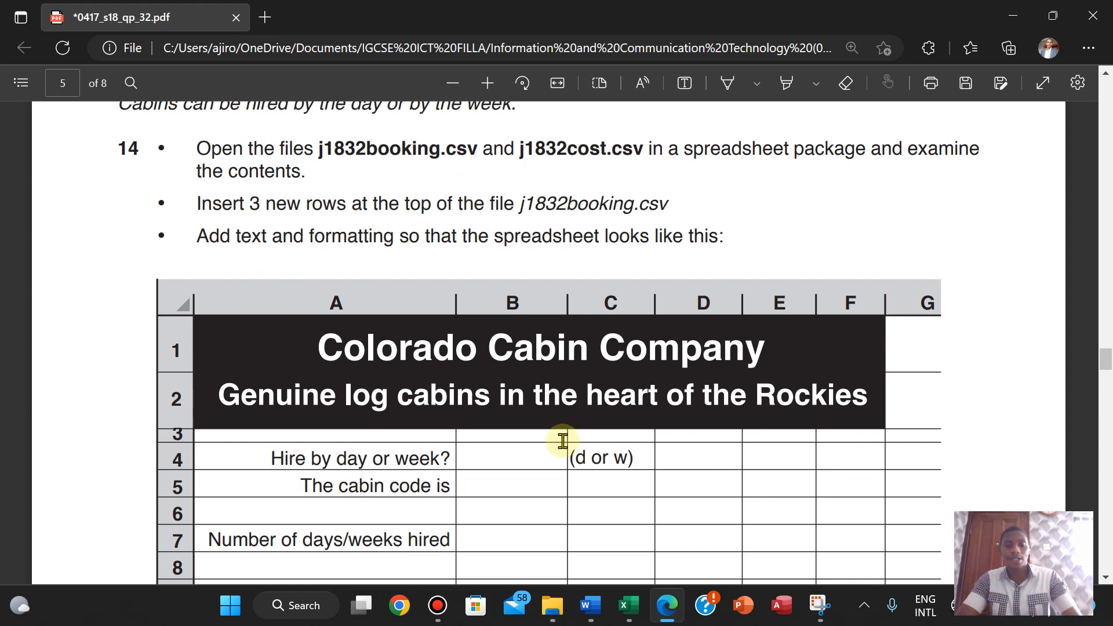
{"action": "mouse_move", "coordinate": [587, 618]}
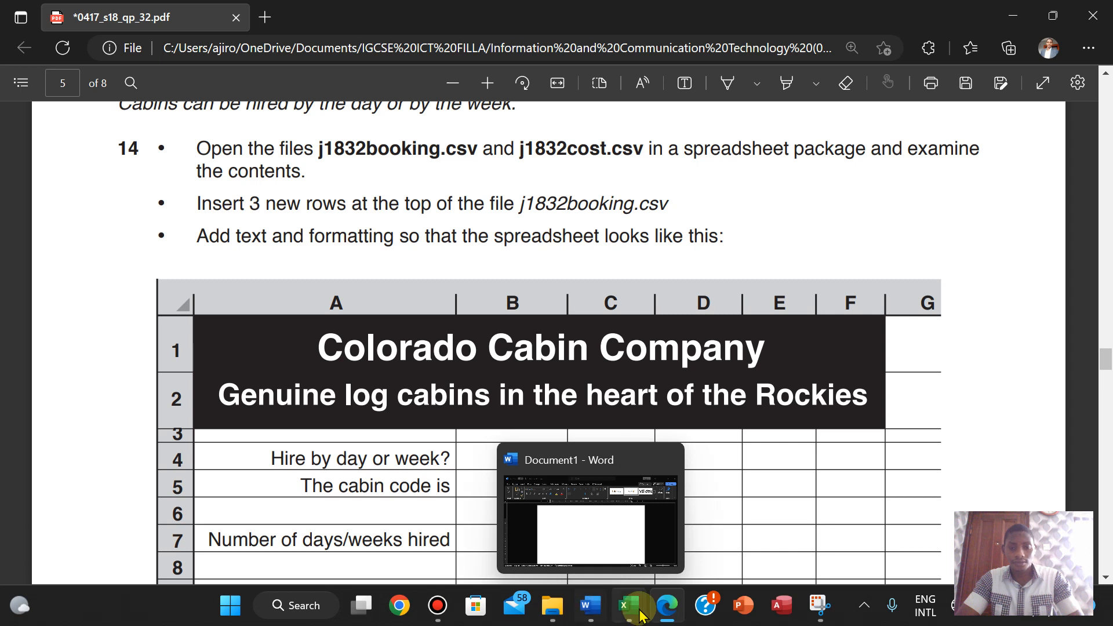
{"action": "mouse_move", "coordinate": [647, 615]}
{"action": "left_click", "coordinate": [539, 527]}
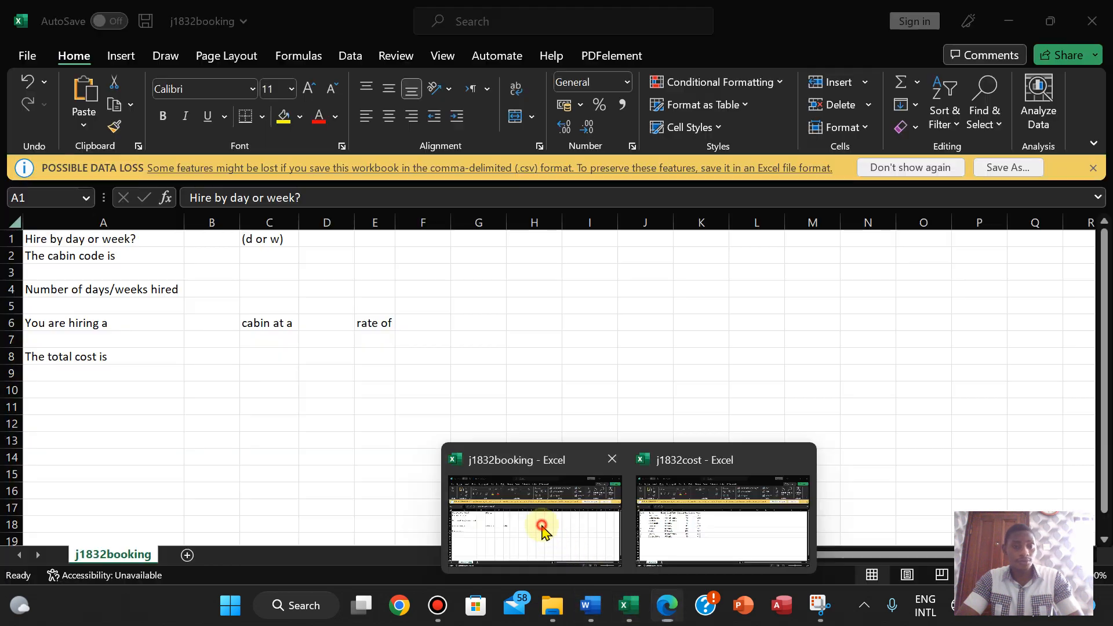
{"action": "right_click", "coordinate": [8, 239]}
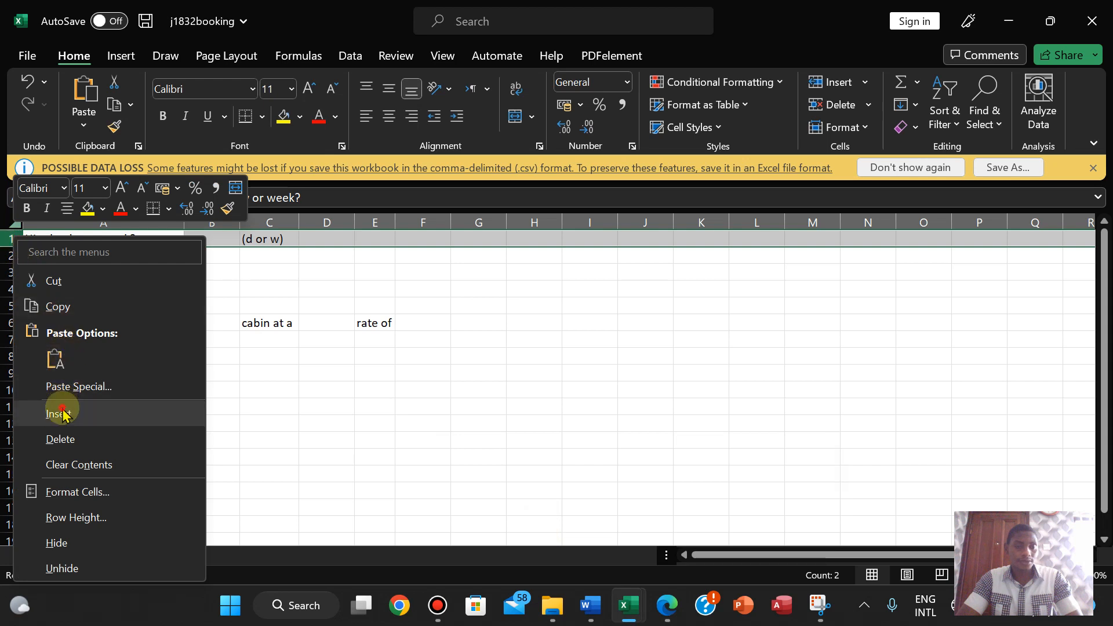
{"action": "left_click", "coordinate": [58, 412]}
{"action": "right_click", "coordinate": [8, 240]}
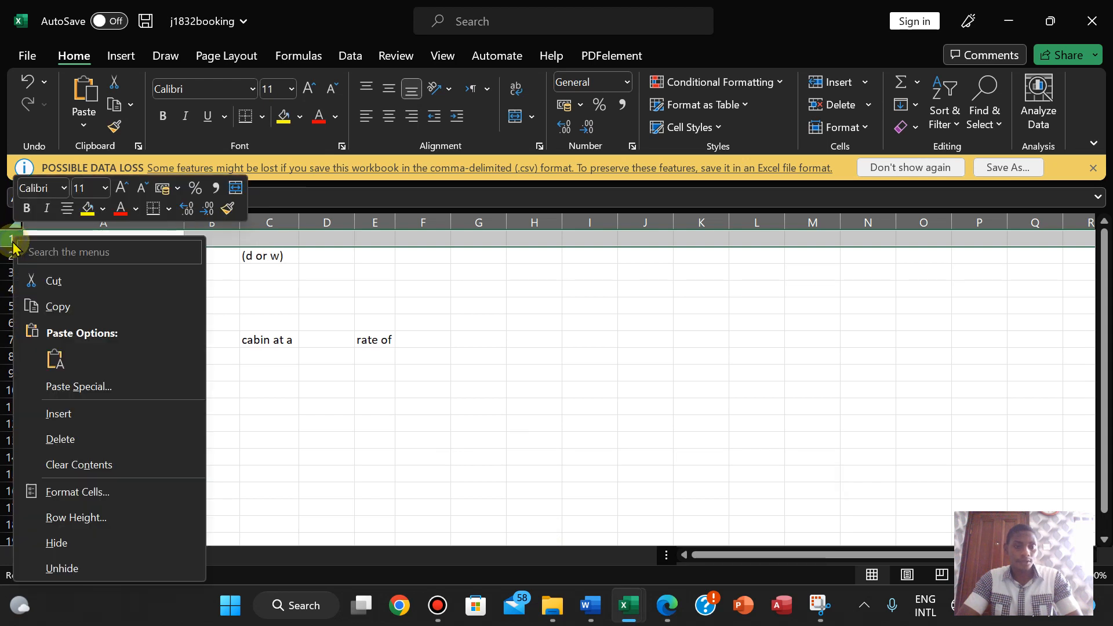
{"action": "left_click", "coordinate": [74, 437]}
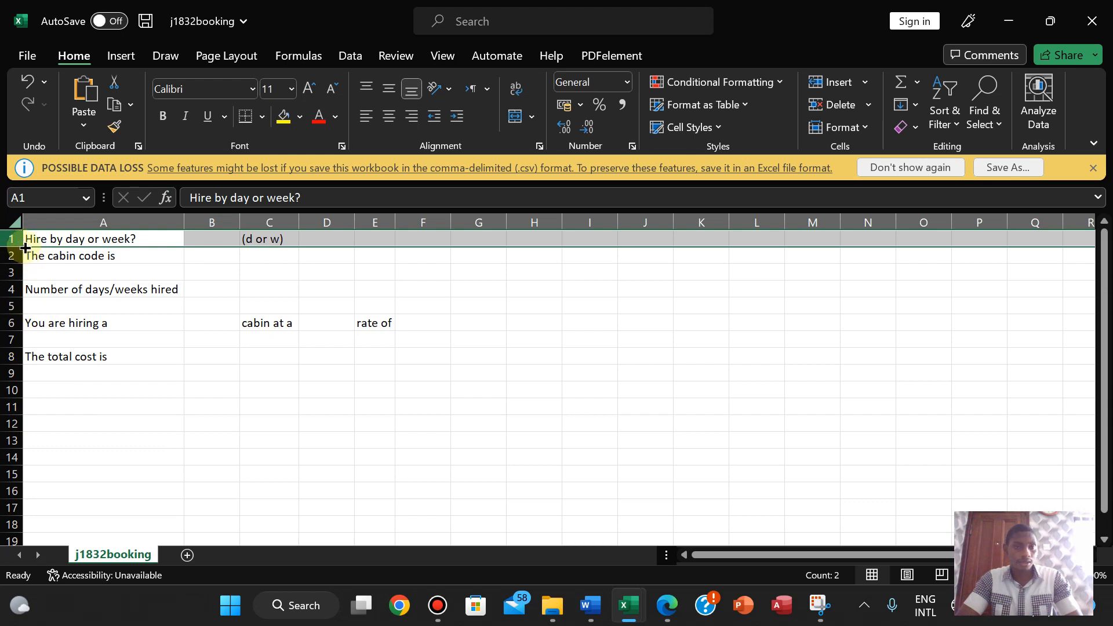
{"action": "key", "text": "ctrl+z"}
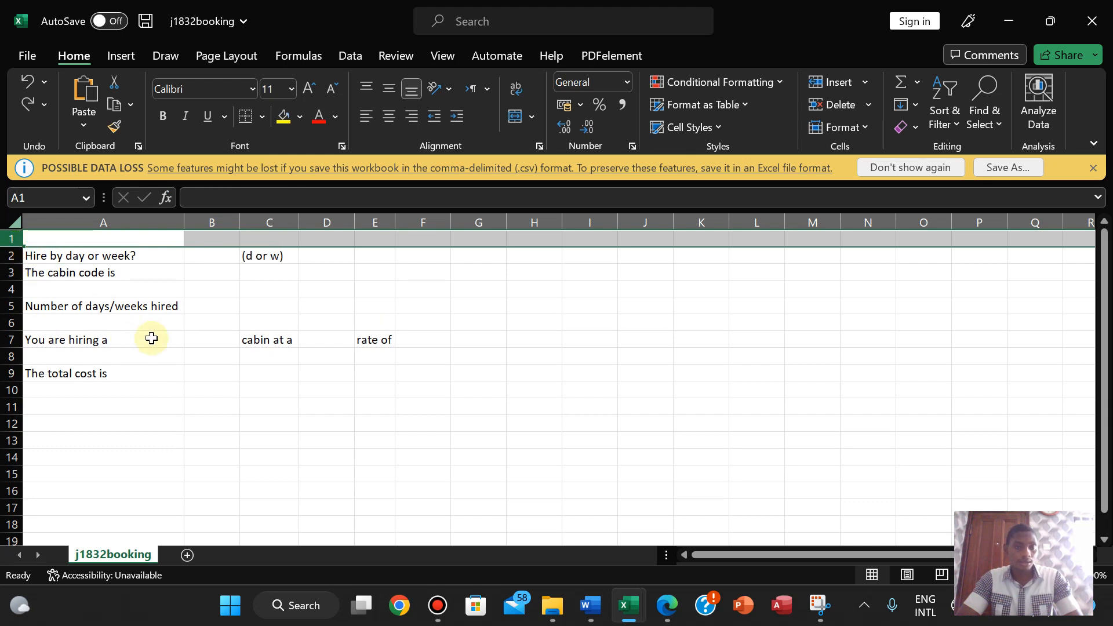
- Insert two more blank rows at the top, then select A1 for the title
{"action": "right_click", "coordinate": [9, 236]}
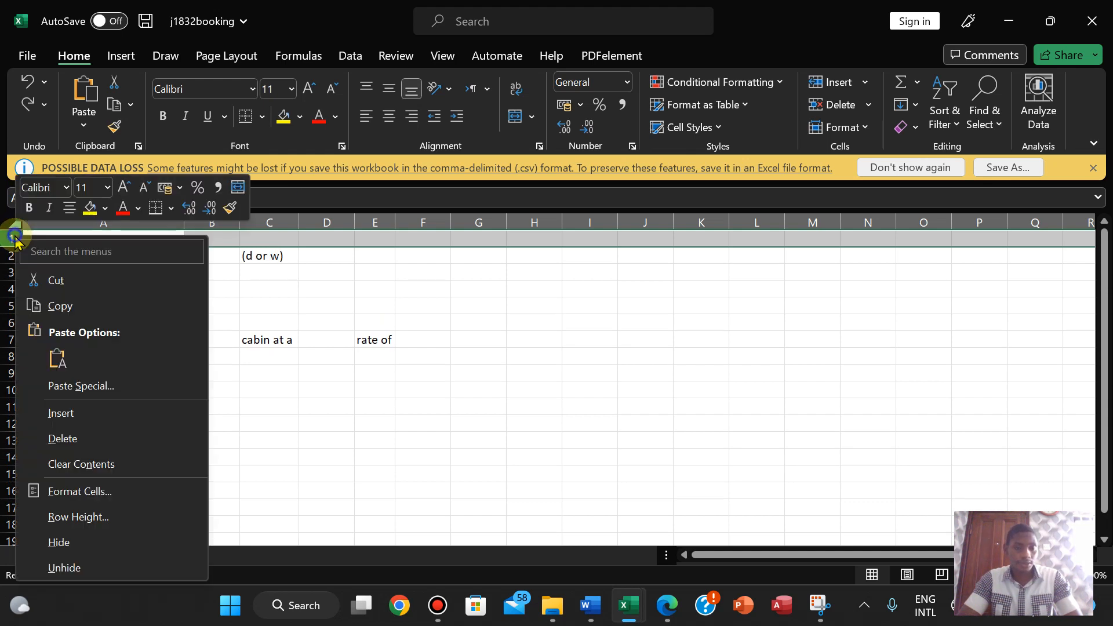
{"action": "left_click", "coordinate": [67, 413]}
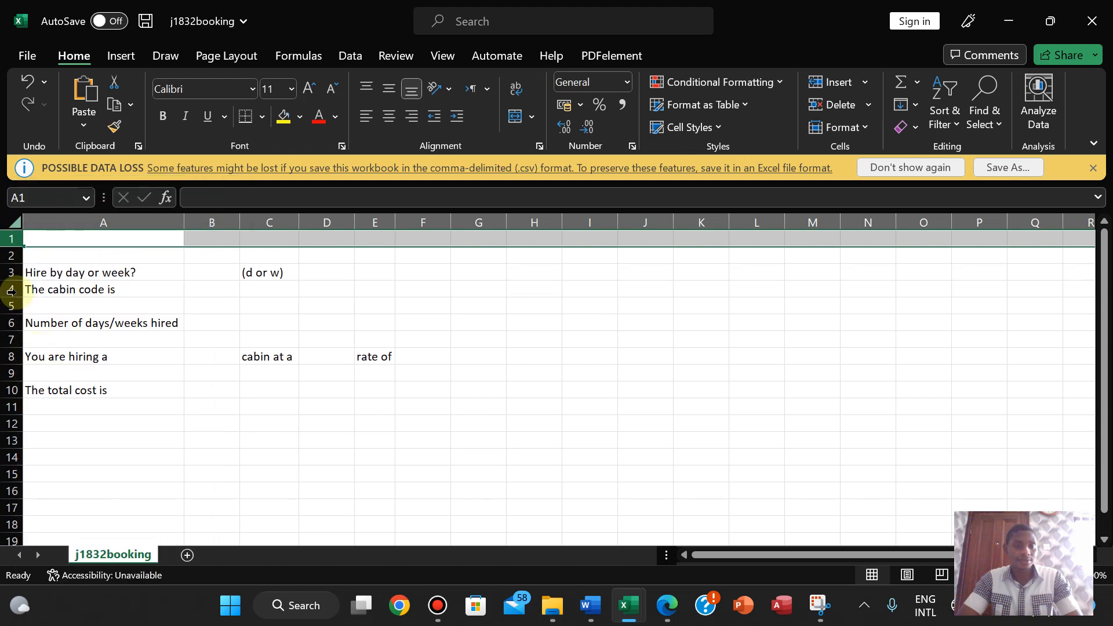
{"action": "right_click", "coordinate": [8, 238]}
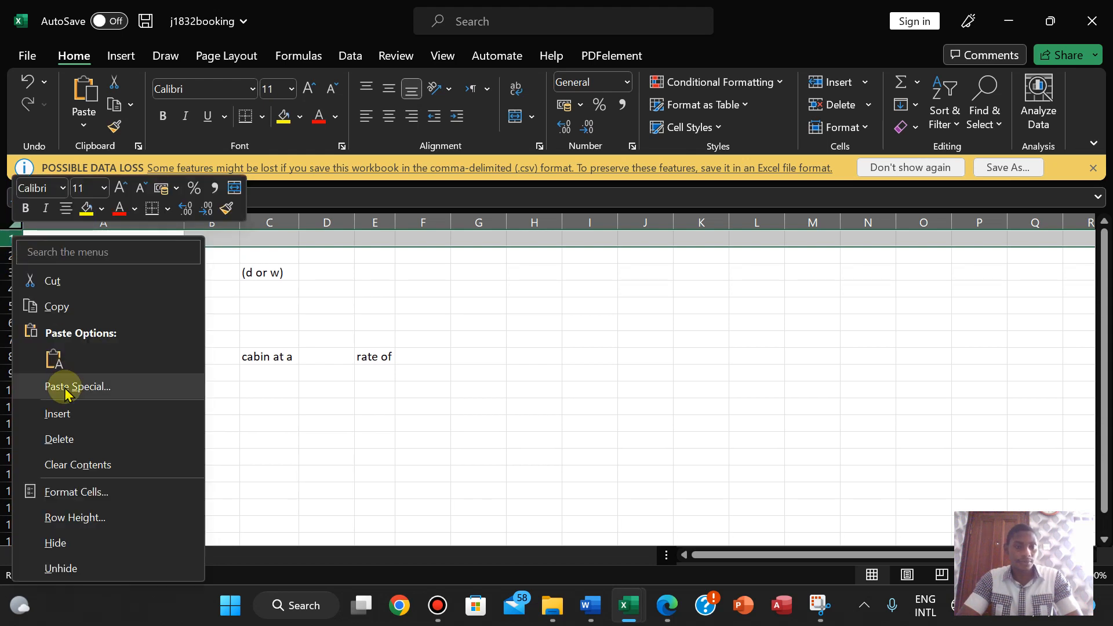
{"action": "left_click", "coordinate": [58, 413]}
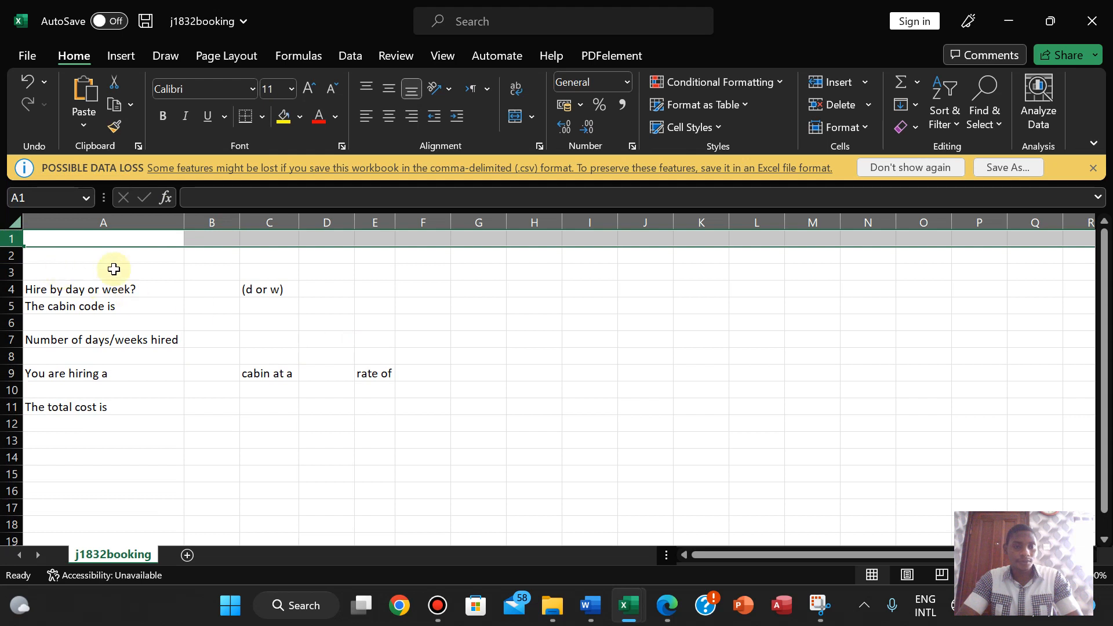
{"action": "left_click", "coordinate": [675, 608]}
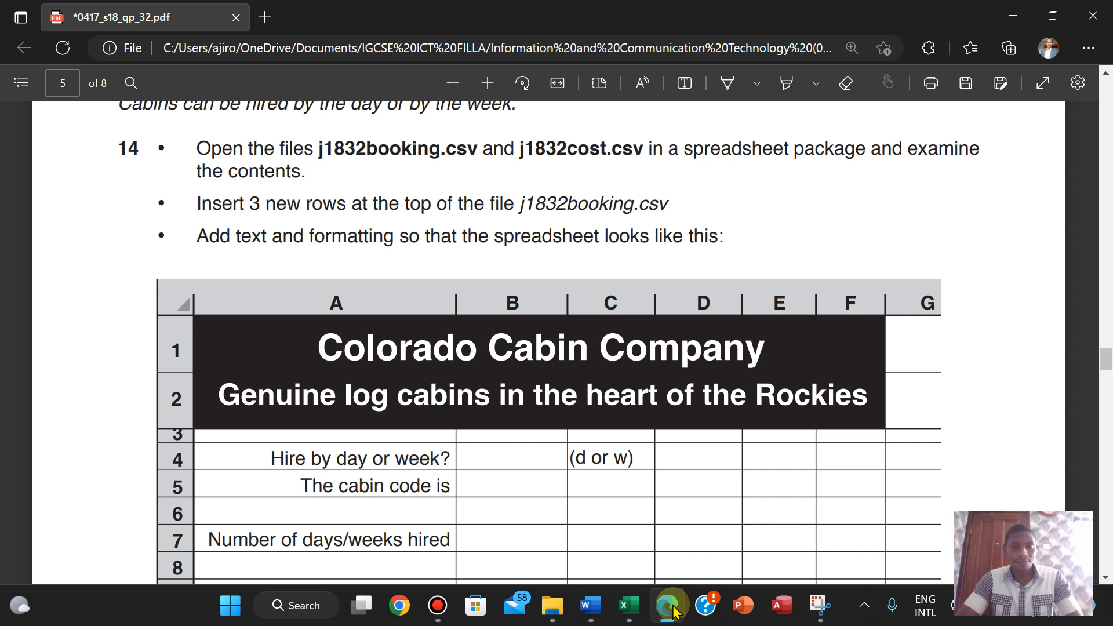
{"action": "left_click", "coordinate": [672, 609]}
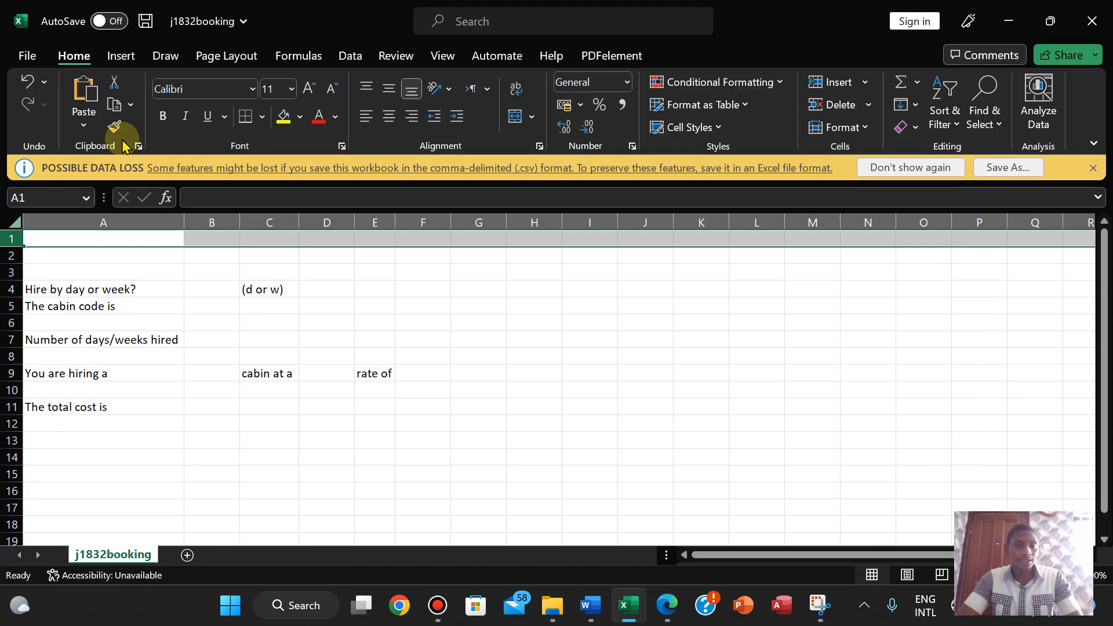
{"action": "left_click", "coordinate": [41, 239]}
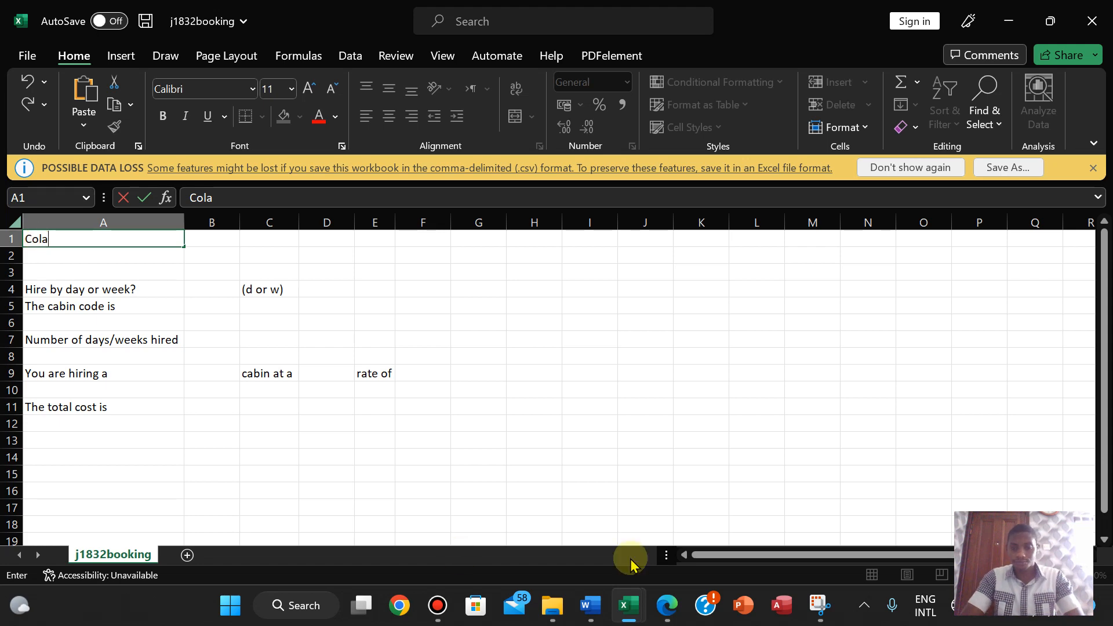
{"action": "left_click", "coordinate": [665, 604]}
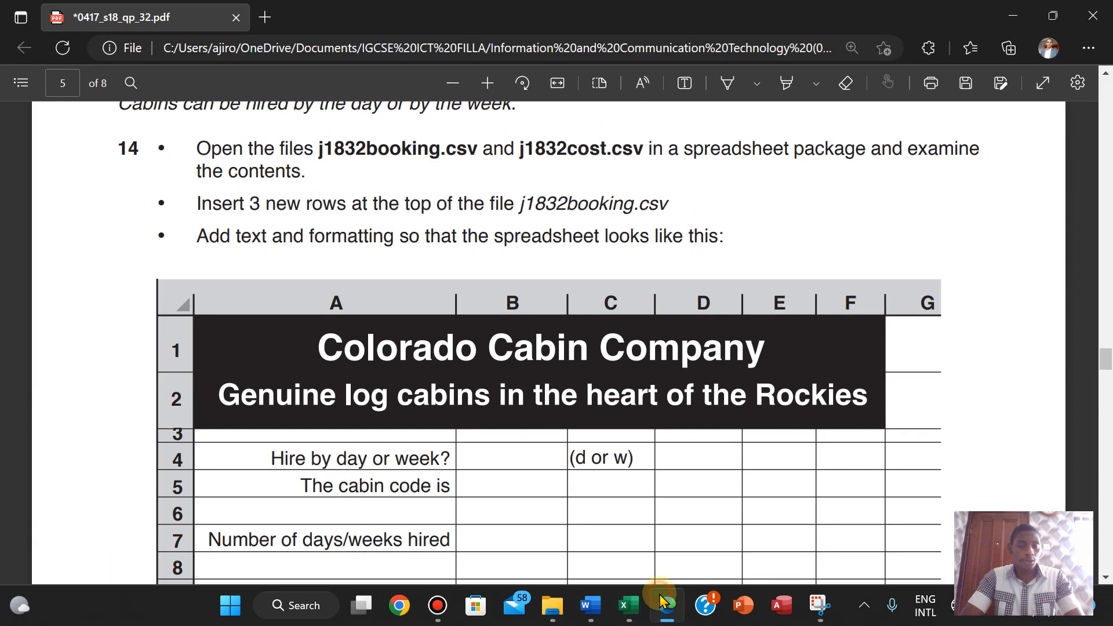
- Start the subtitle in A2 with 'Gen', checking its wording against the question paper
{"action": "left_click", "coordinate": [663, 603]}
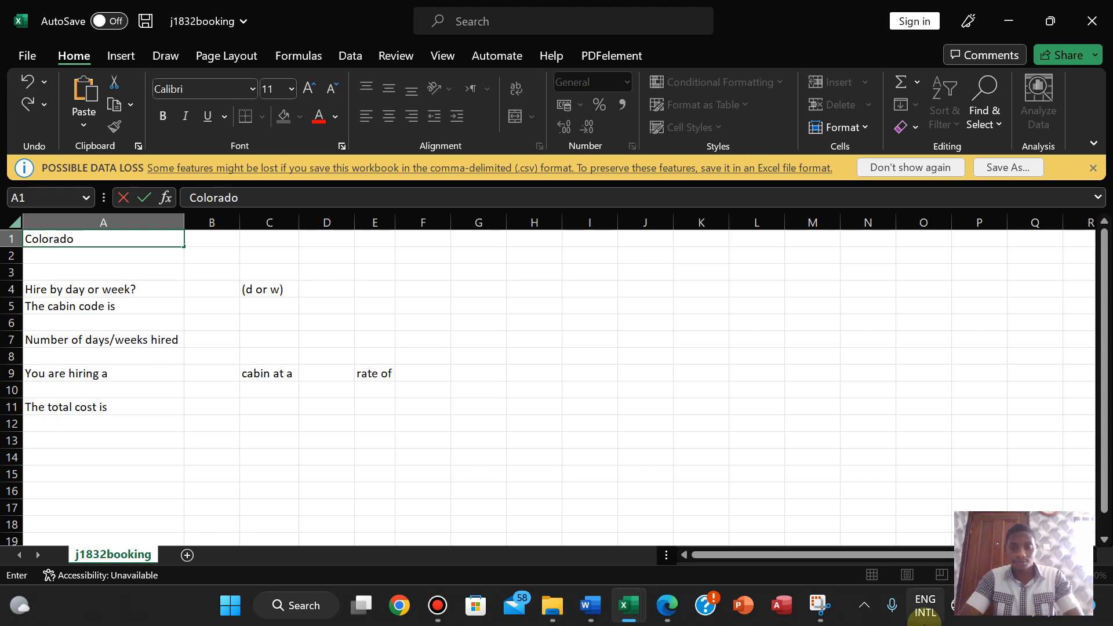
{"action": "left_click", "coordinate": [665, 605]}
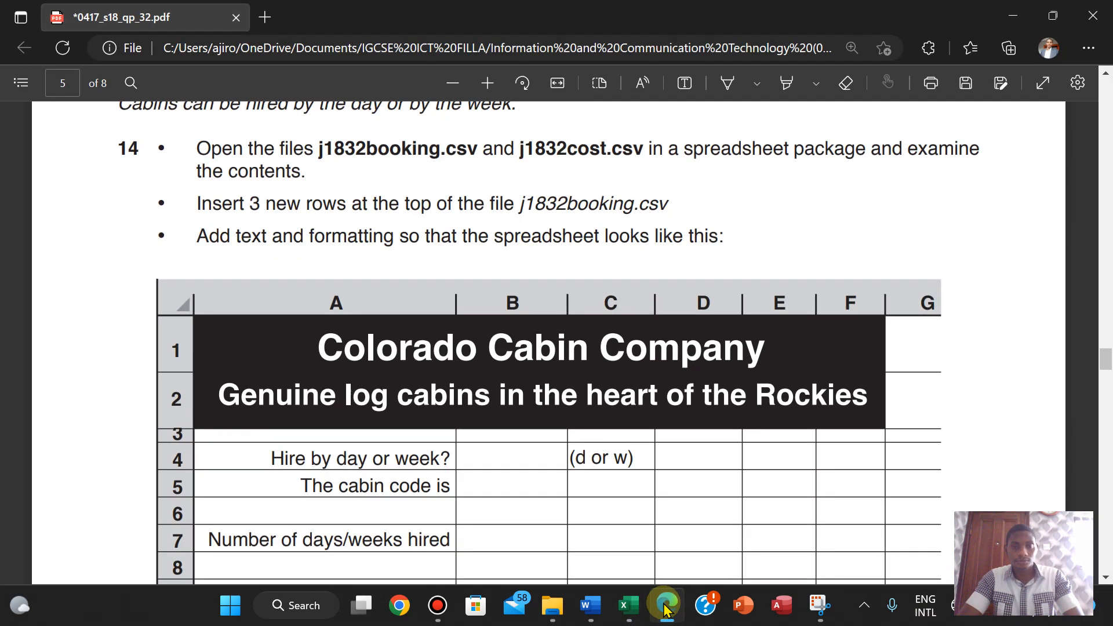
{"action": "left_click", "coordinate": [665, 605]}
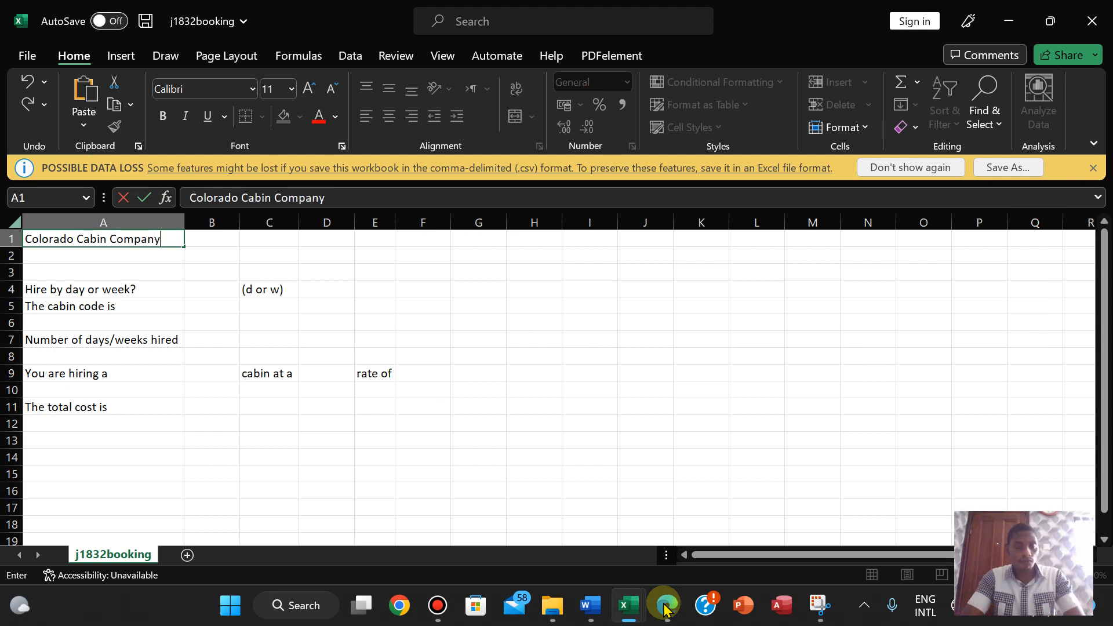
{"action": "left_click", "coordinate": [666, 606]}
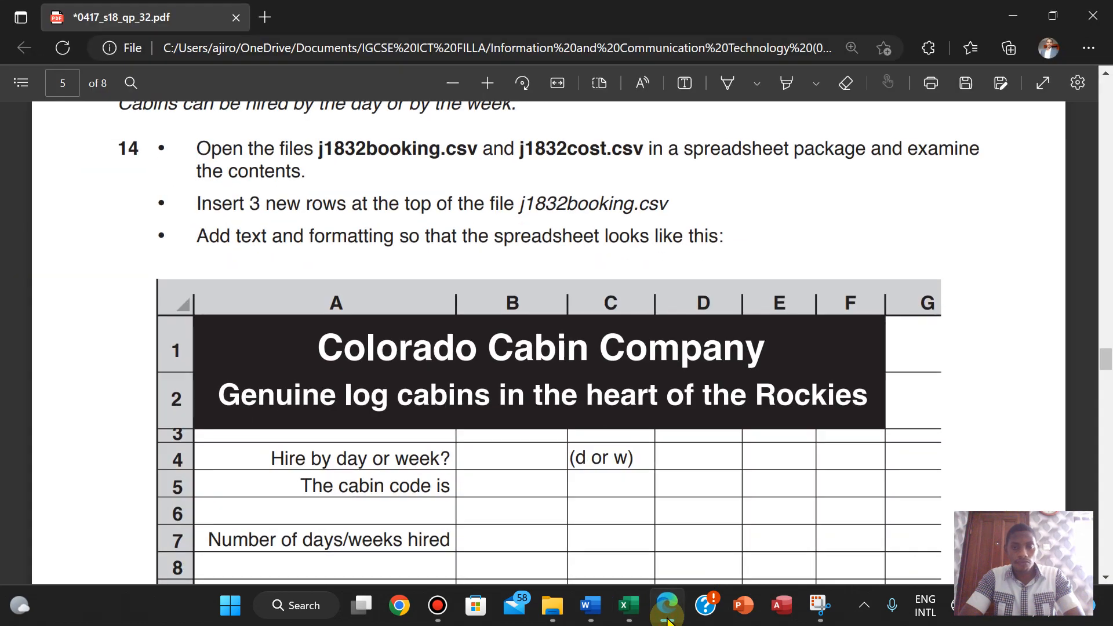
{"action": "left_click", "coordinate": [667, 618]}
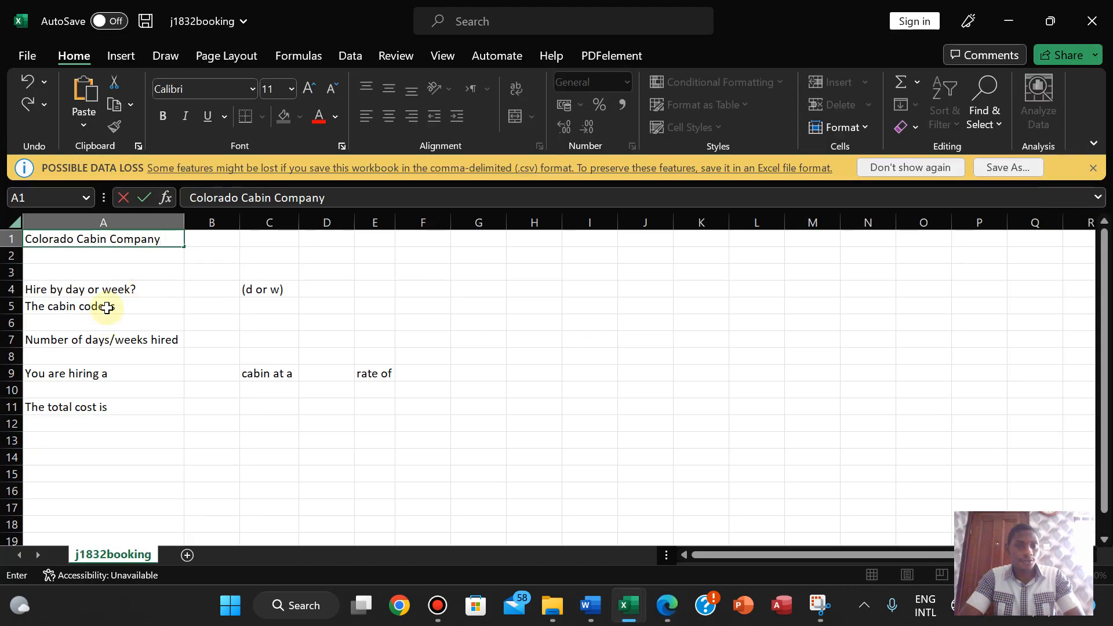
{"action": "left_click", "coordinate": [56, 256]}
{"action": "type", "text": "Geniune Log"}
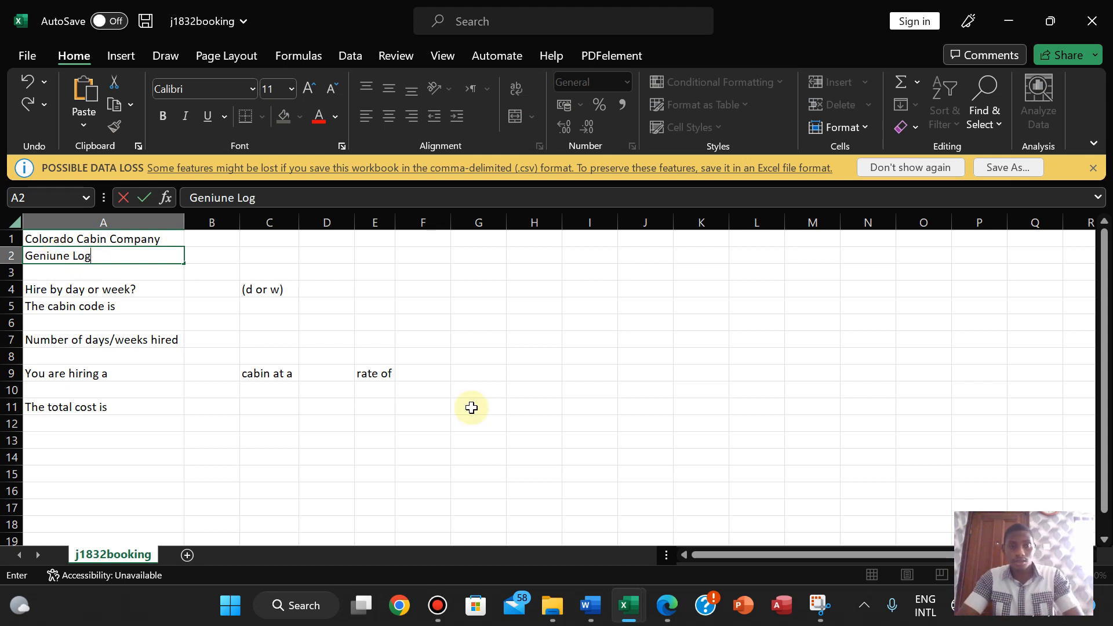
{"action": "left_click", "coordinate": [655, 594]}
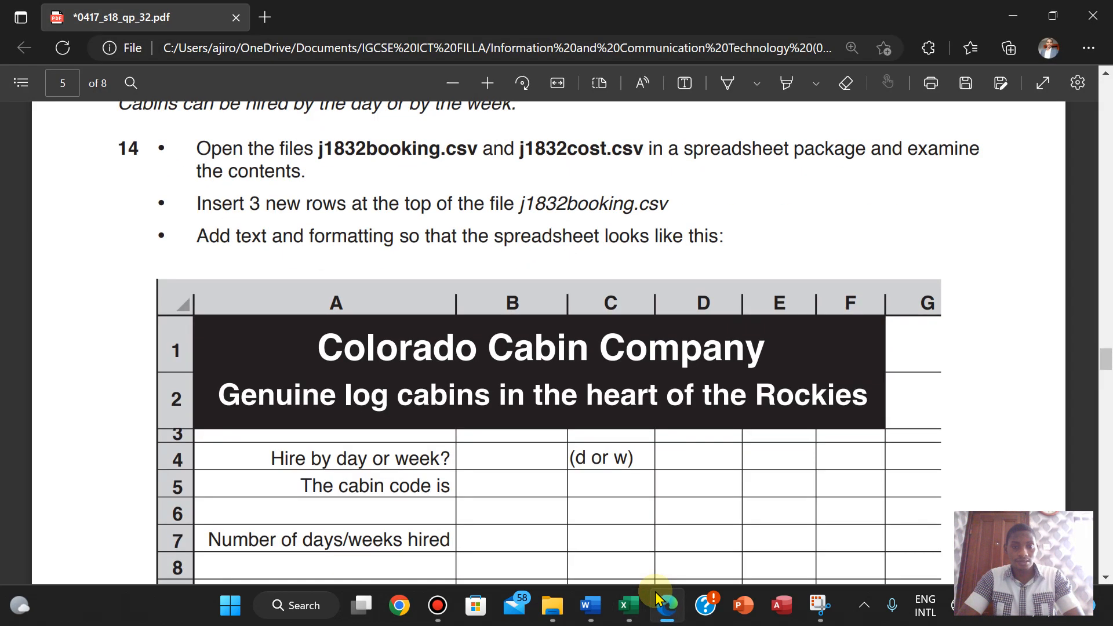
{"action": "left_click", "coordinate": [655, 593]}
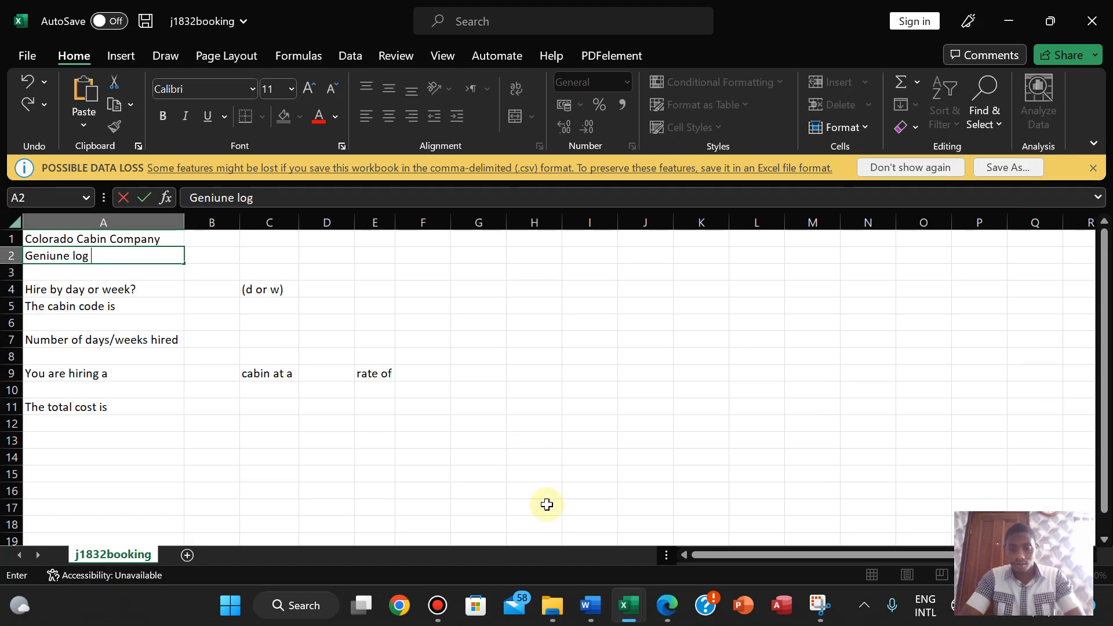
{"action": "left_click", "coordinate": [664, 604]}
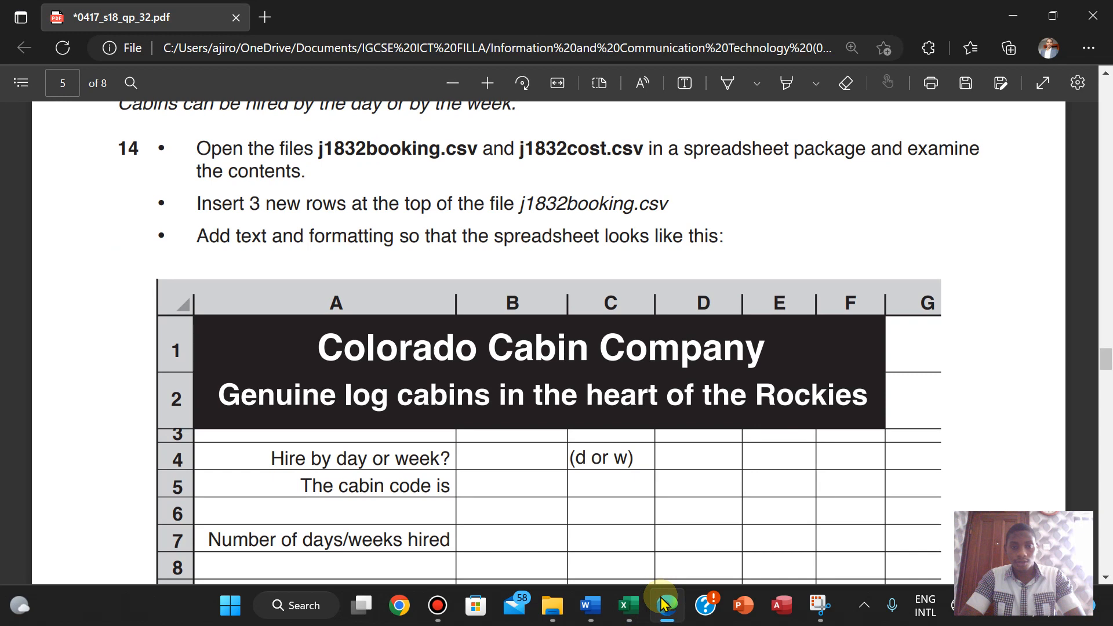
{"action": "left_click", "coordinate": [665, 603]}
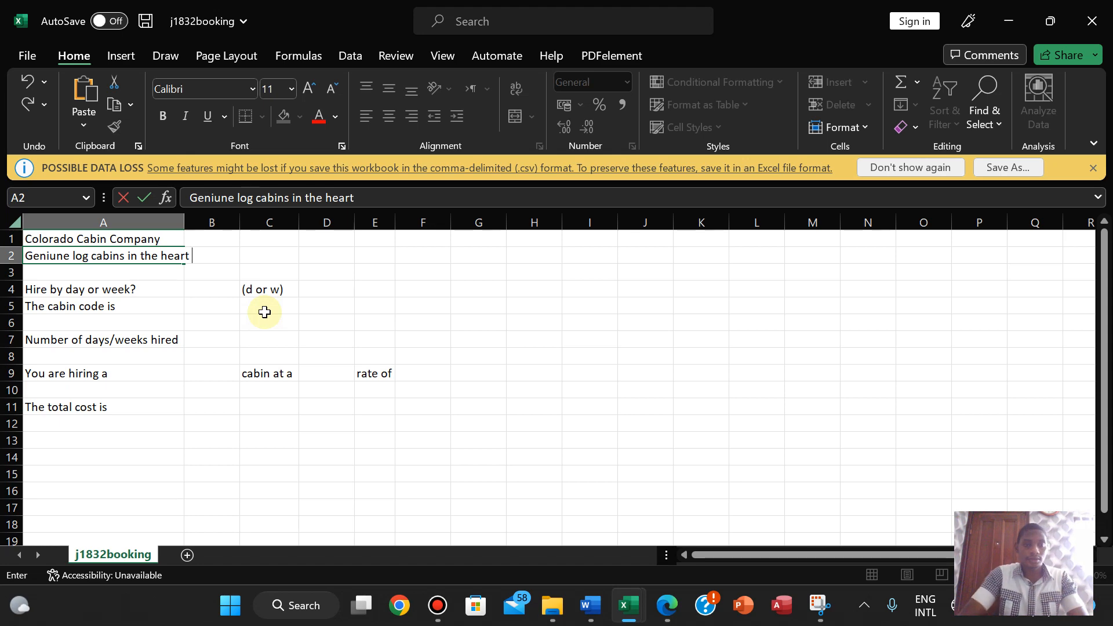
- Correct A2 in the formula bar to read 'Geniune log cabins in the heart of the Rockies'
{"action": "left_click", "coordinate": [663, 611]}
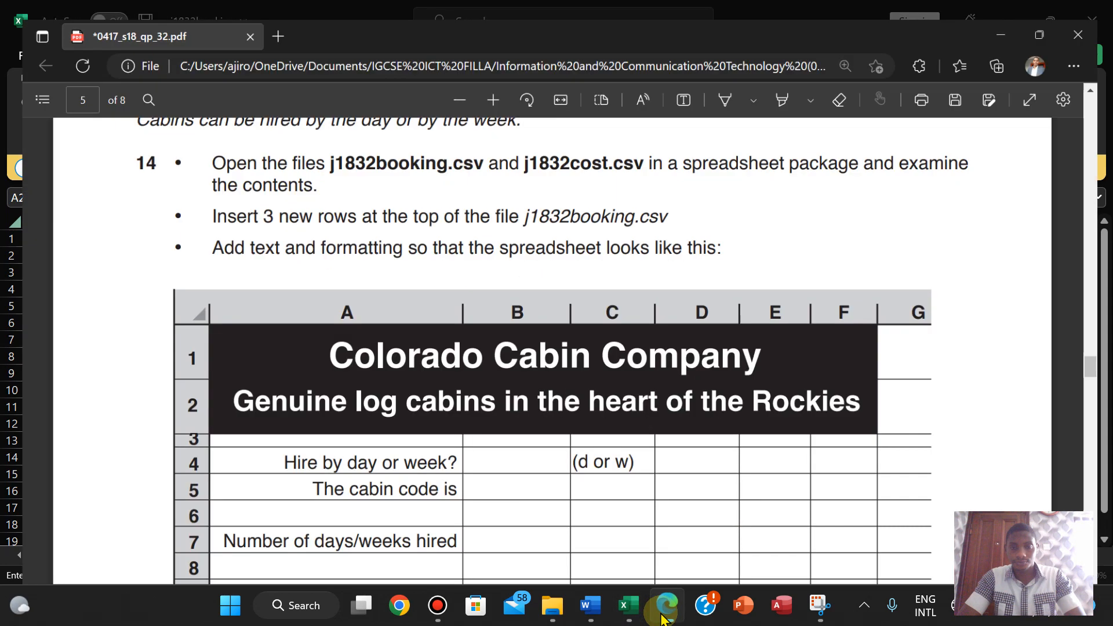
{"action": "left_click", "coordinate": [664, 611]}
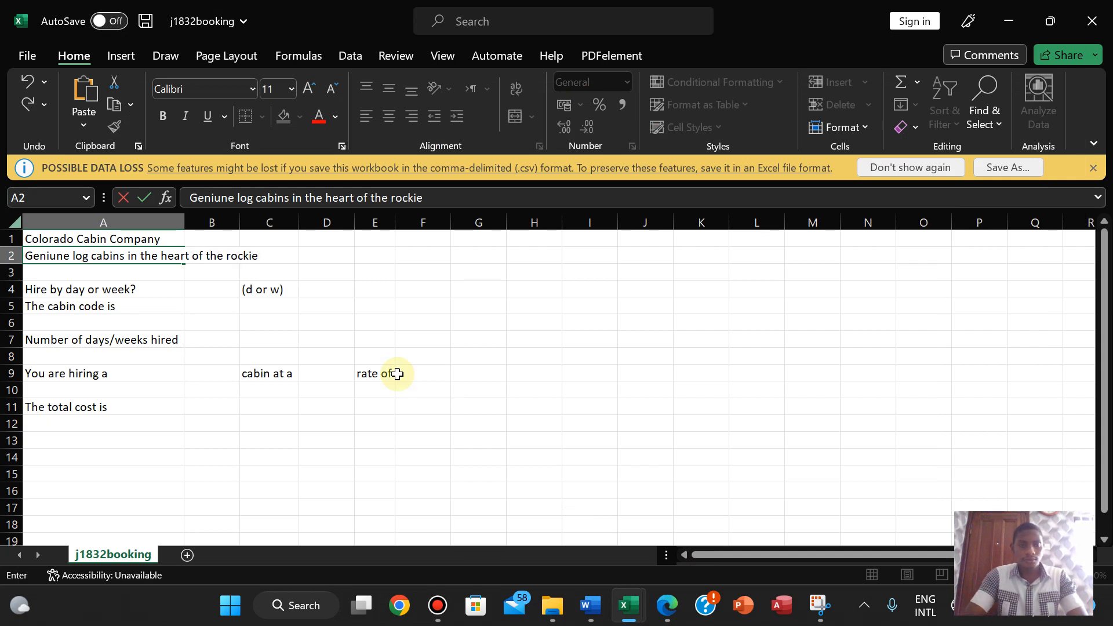
{"action": "left_click", "coordinate": [666, 610]}
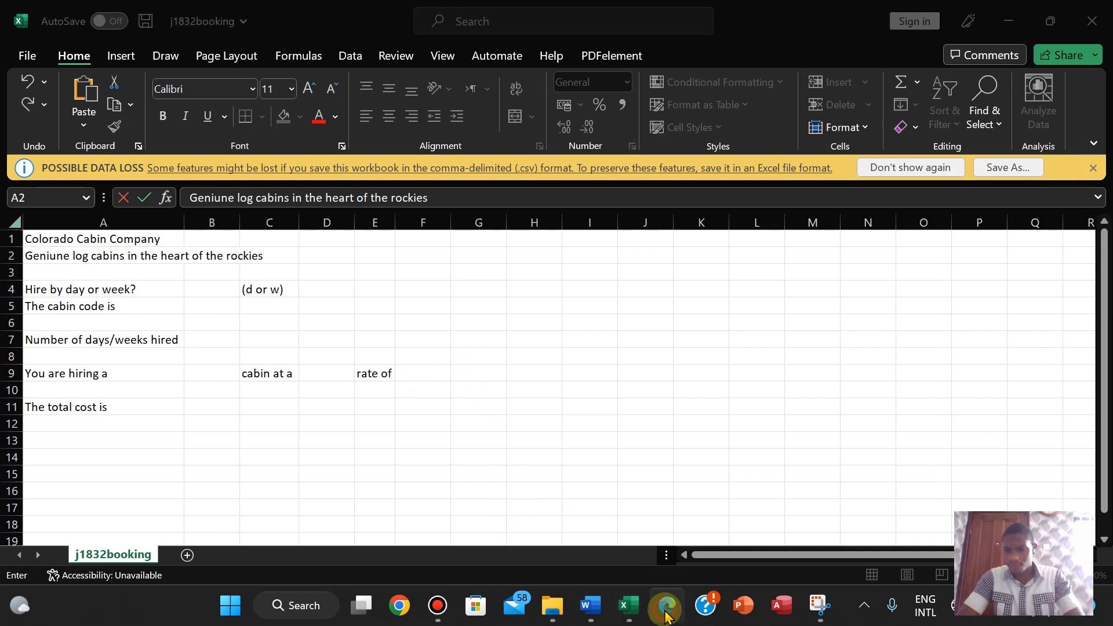
{"action": "left_click", "coordinate": [666, 613]}
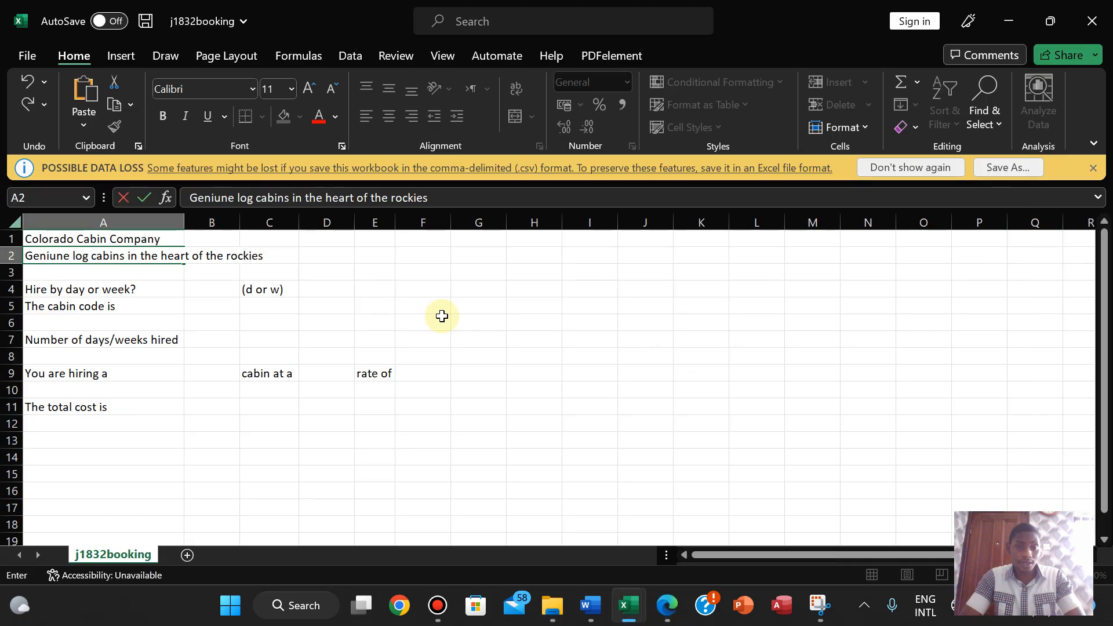
{"action": "left_click", "coordinate": [408, 196]}
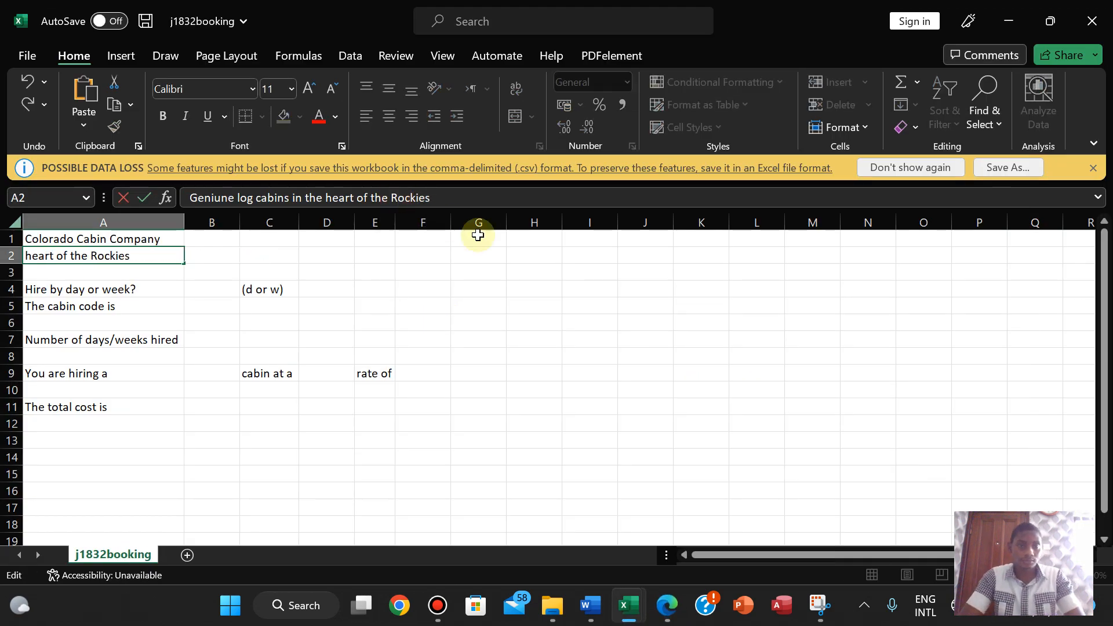
{"action": "left_click", "coordinate": [281, 256]}
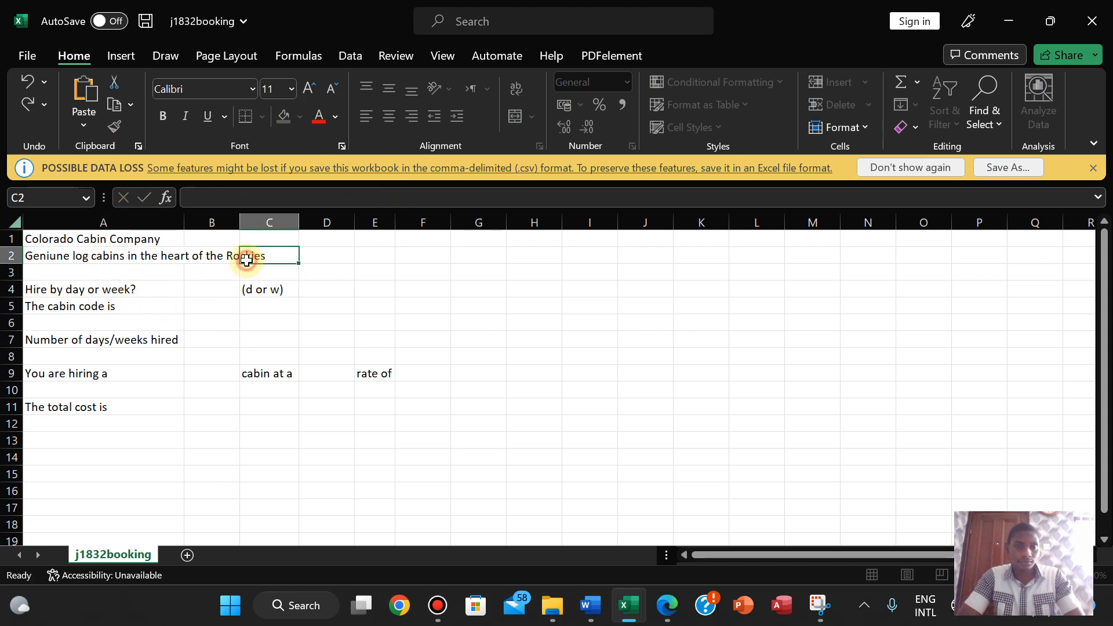
{"action": "left_click", "coordinate": [119, 260]}
- Compare the booking sheet with the question paper's model layout
{"action": "left_click", "coordinate": [664, 610]}
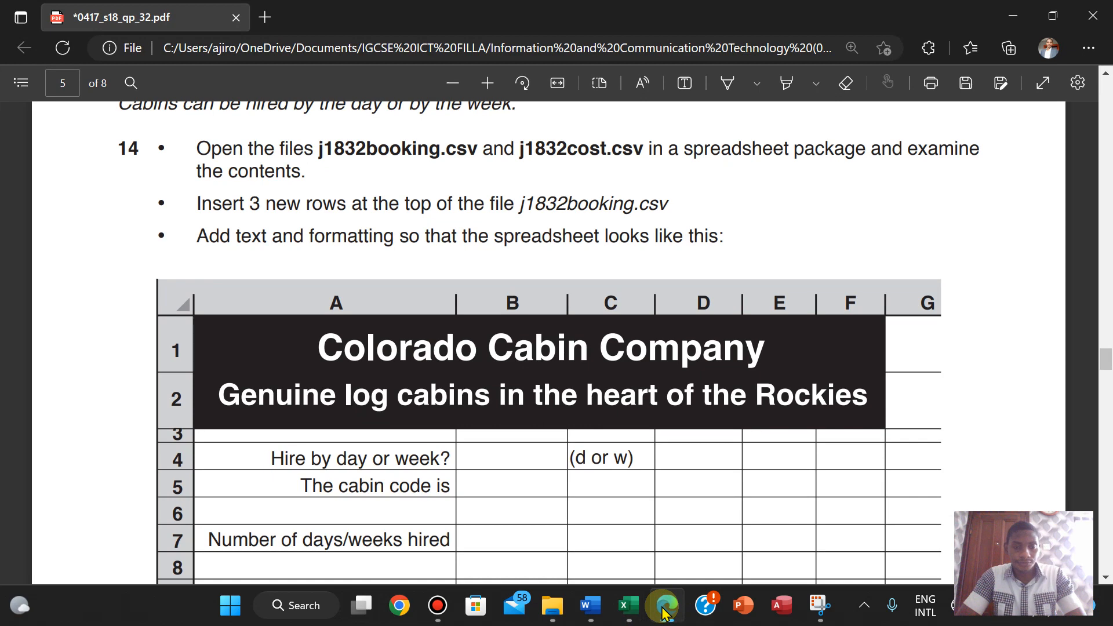
{"action": "left_click", "coordinate": [665, 609]}
{"action": "left_click", "coordinate": [665, 609]}
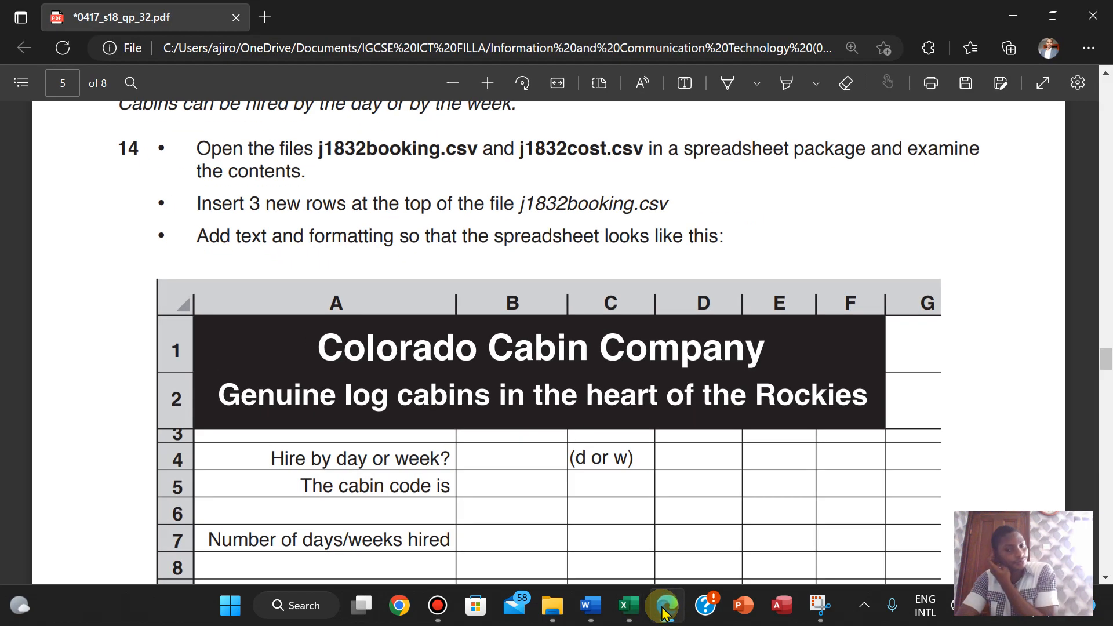
{"action": "left_click", "coordinate": [664, 609]}
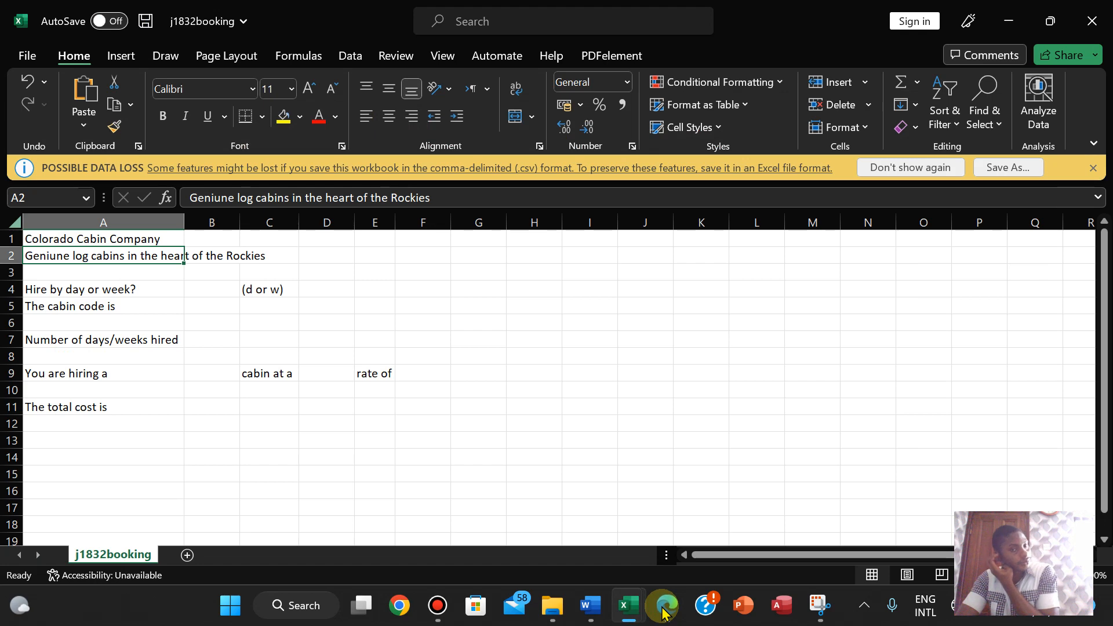
{"action": "left_click", "coordinate": [665, 605]}
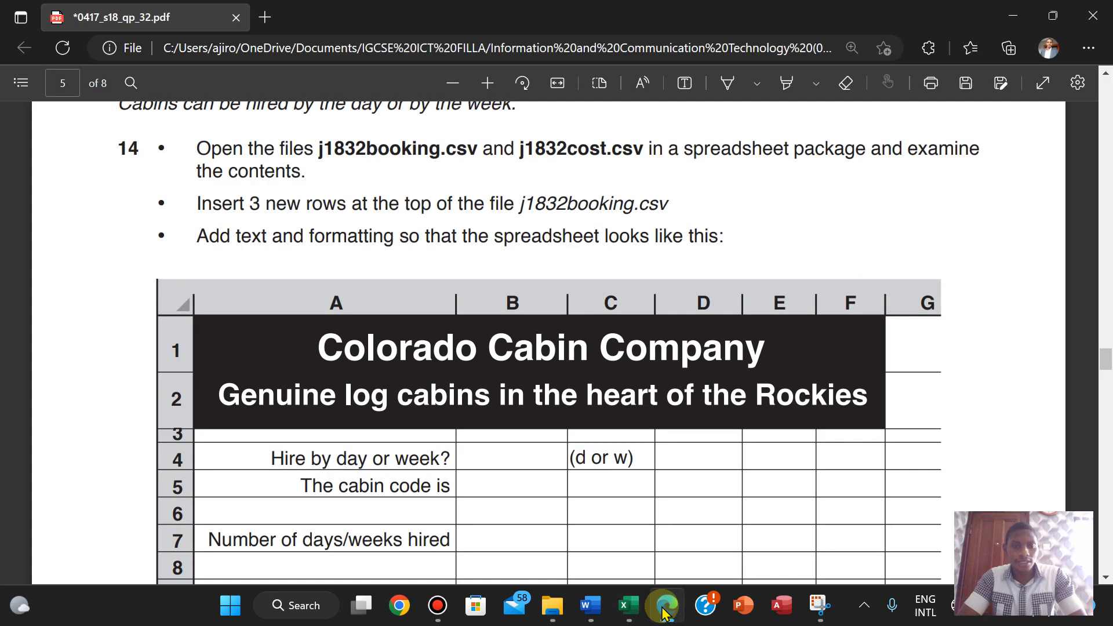
{"action": "key", "text": "alt+Tab"}
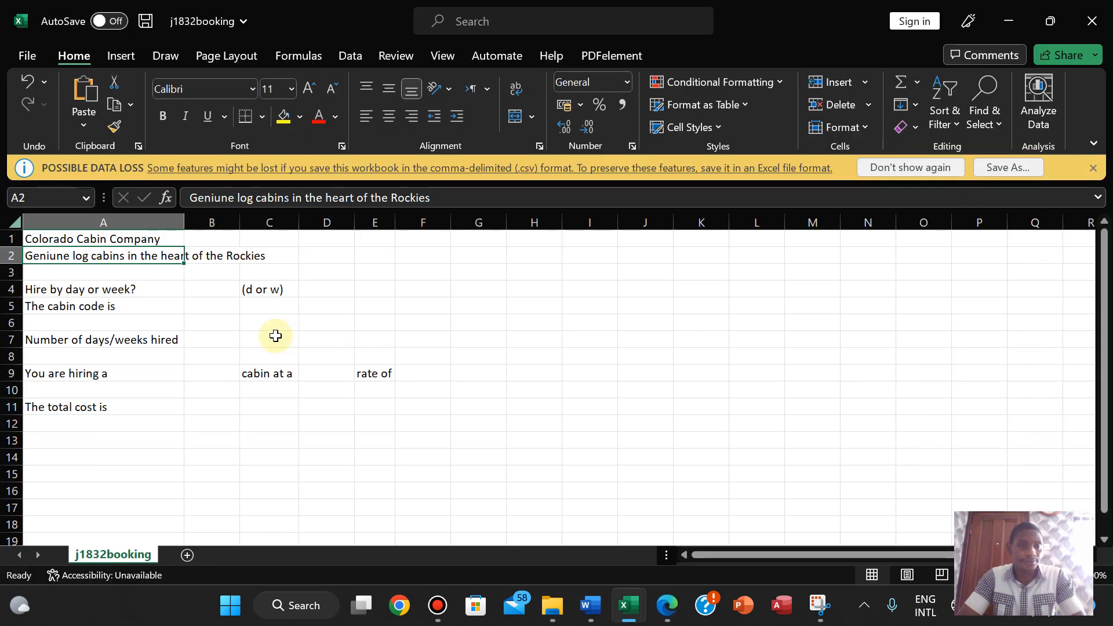
- Merge and centre cells A1:F1 for the Colorado Cabin Company title
{"action": "left_click_drag", "start_coordinate": [69, 238], "coordinate": [424, 244]}
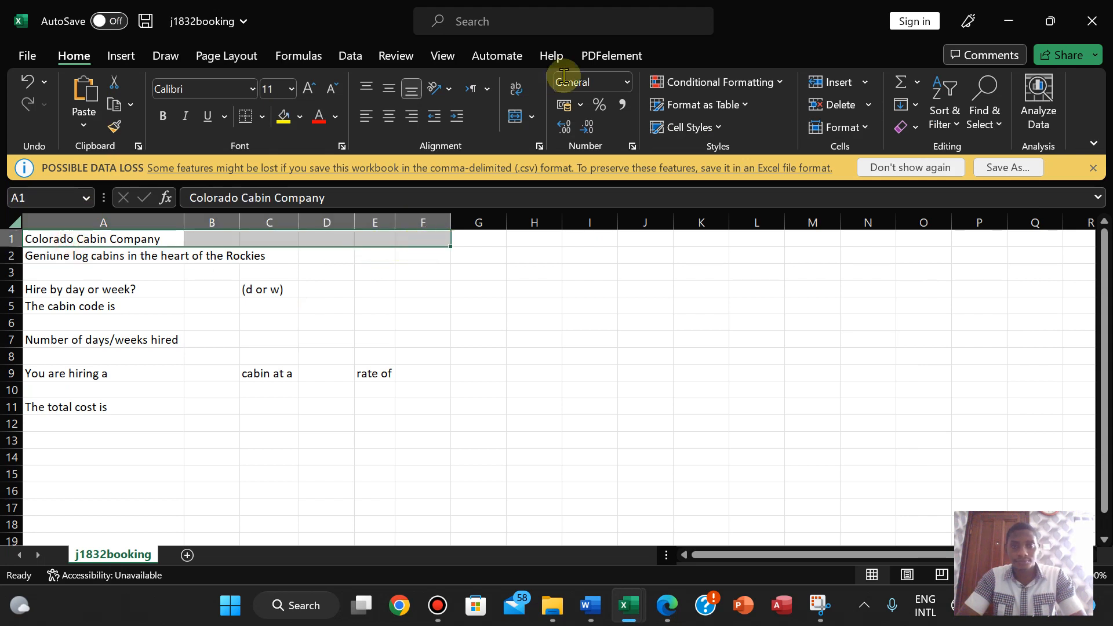
{"action": "left_click", "coordinate": [531, 116]}
{"action": "left_click", "coordinate": [553, 141]}
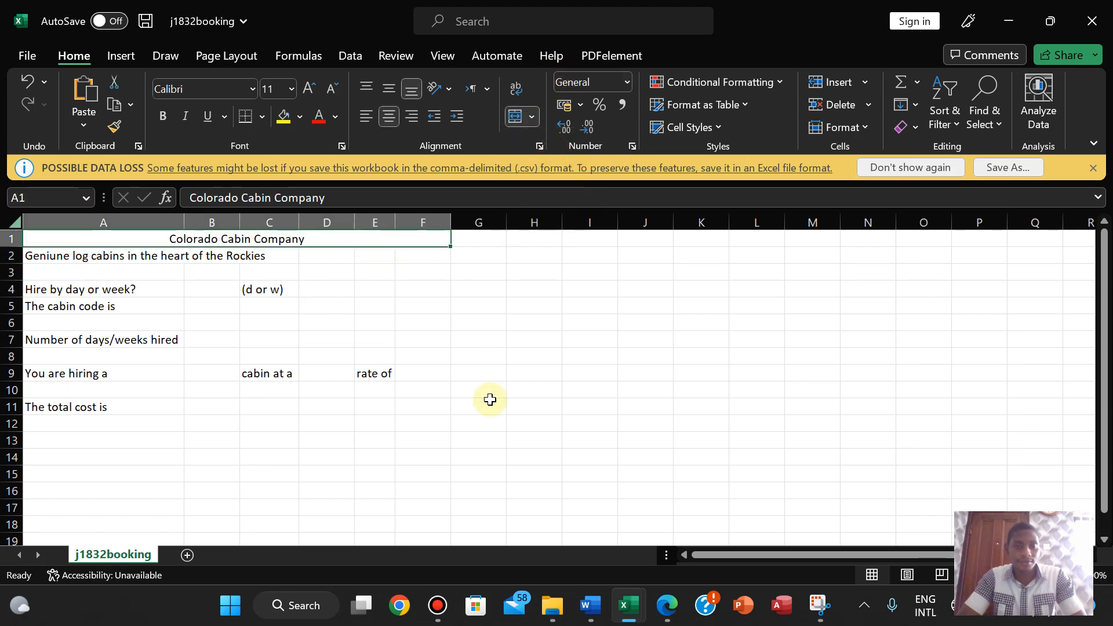
{"action": "left_click", "coordinate": [667, 605]}
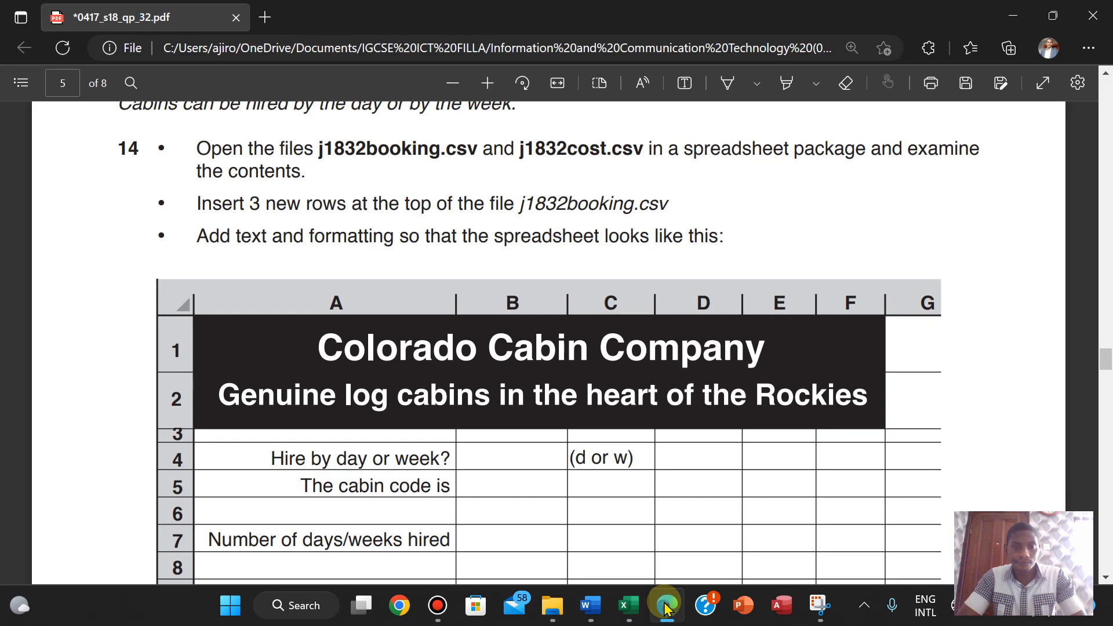
{"action": "left_click", "coordinate": [666, 605]}
- Format the merged title as bold Arial at 26 pt
{"action": "left_click", "coordinate": [179, 83]}
{"action": "type", "text": "Arial"}
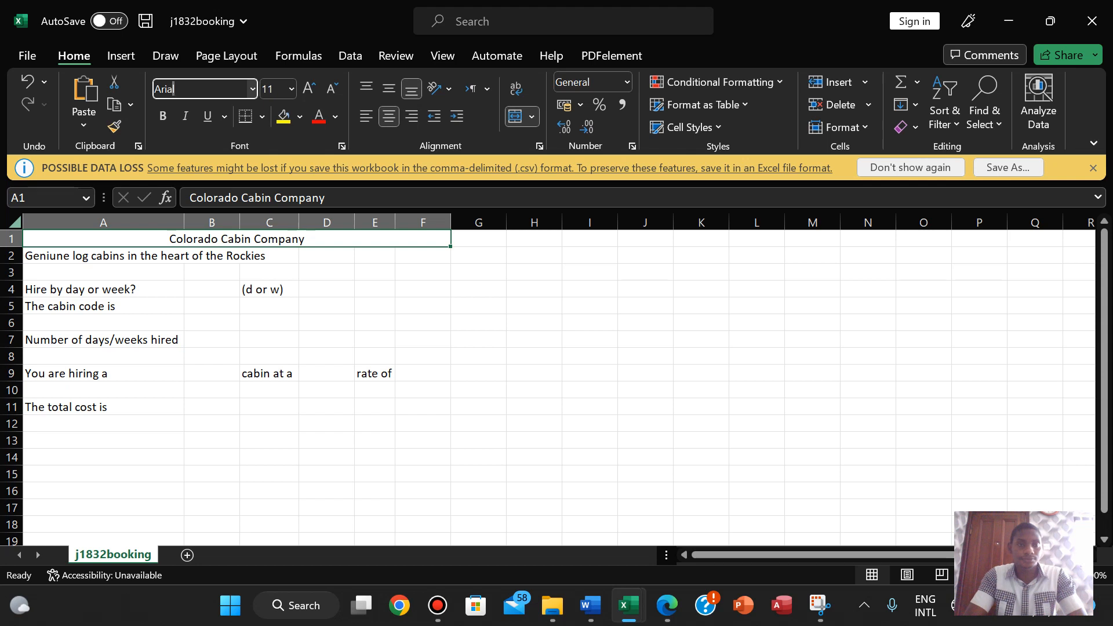
{"action": "key", "text": "Return"}
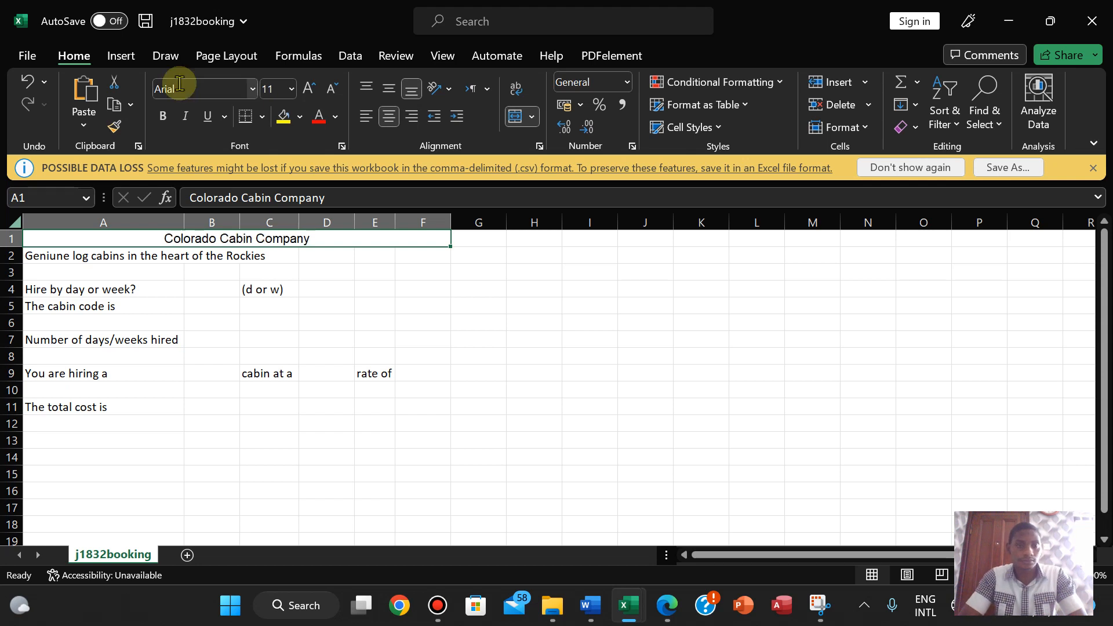
{"action": "left_click", "coordinate": [191, 253]}
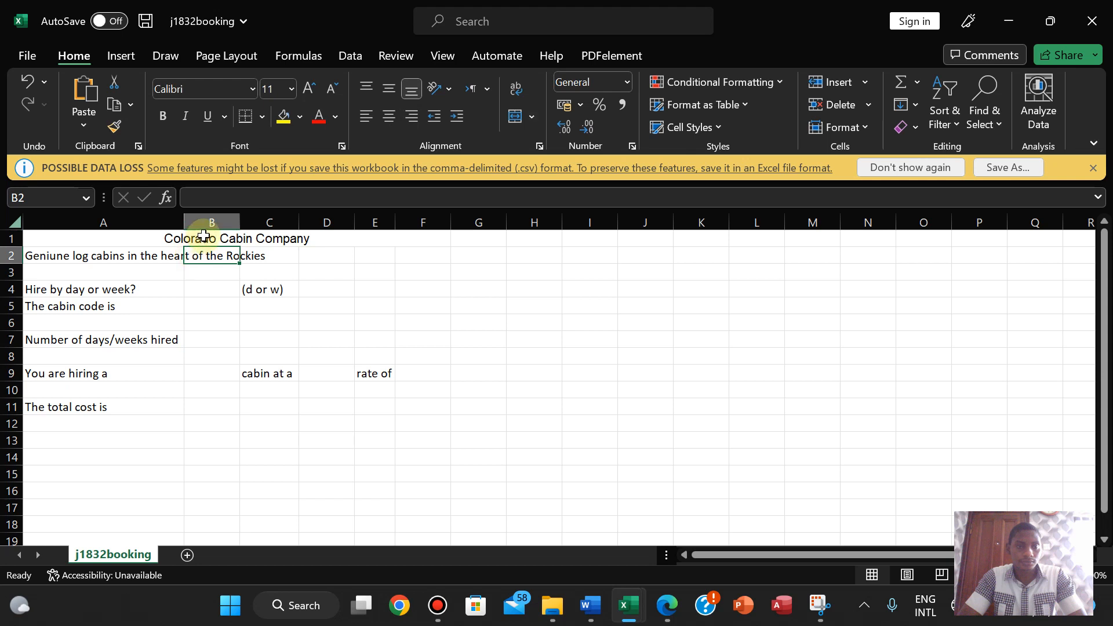
{"action": "left_click", "coordinate": [204, 233]}
{"action": "left_click", "coordinate": [164, 115]}
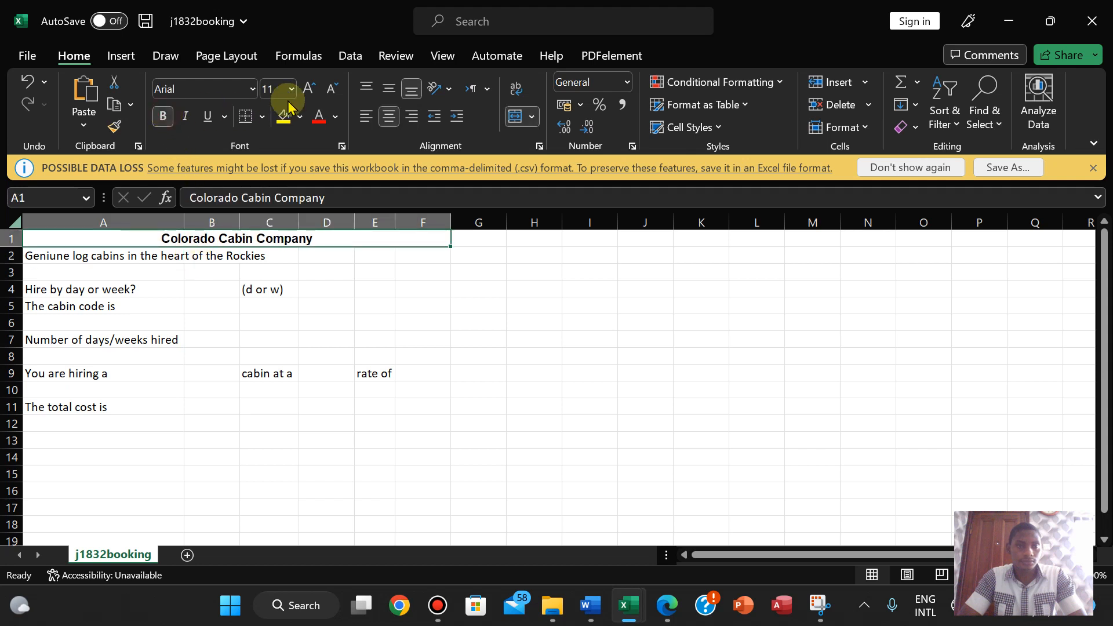
{"action": "left_click", "coordinate": [307, 90]}
{"action": "left_click", "coordinate": [306, 89]}
{"action": "left_click", "coordinate": [306, 90]}
{"action": "left_click", "coordinate": [306, 90]}
{"action": "left_click", "coordinate": [307, 90]}
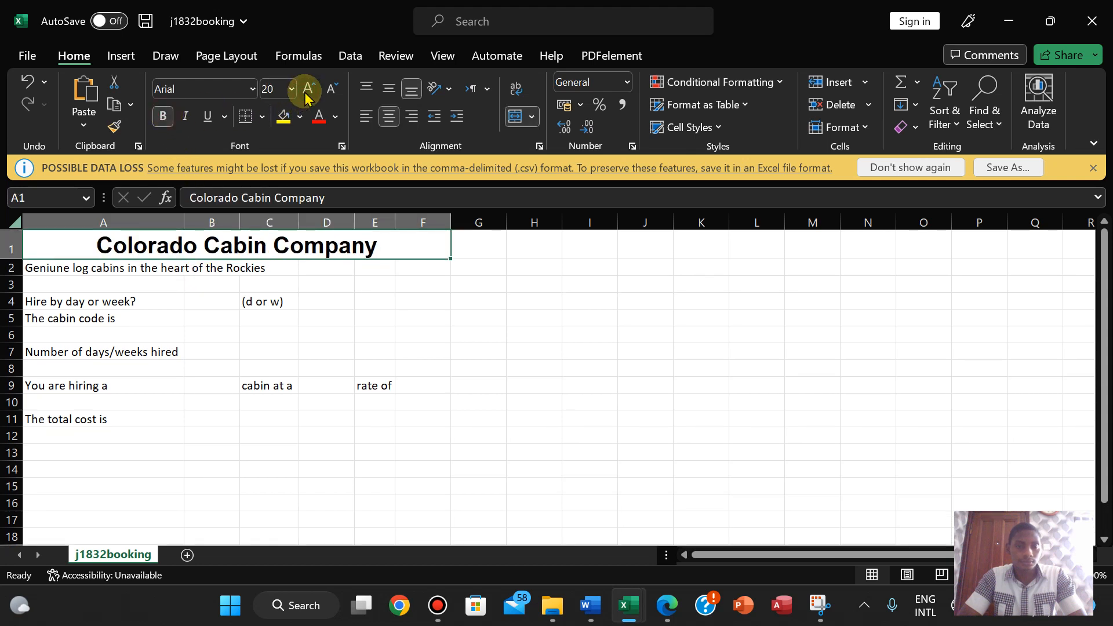
{"action": "left_click", "coordinate": [306, 90]}
{"action": "left_click", "coordinate": [307, 90]}
{"action": "left_click", "coordinate": [306, 89]}
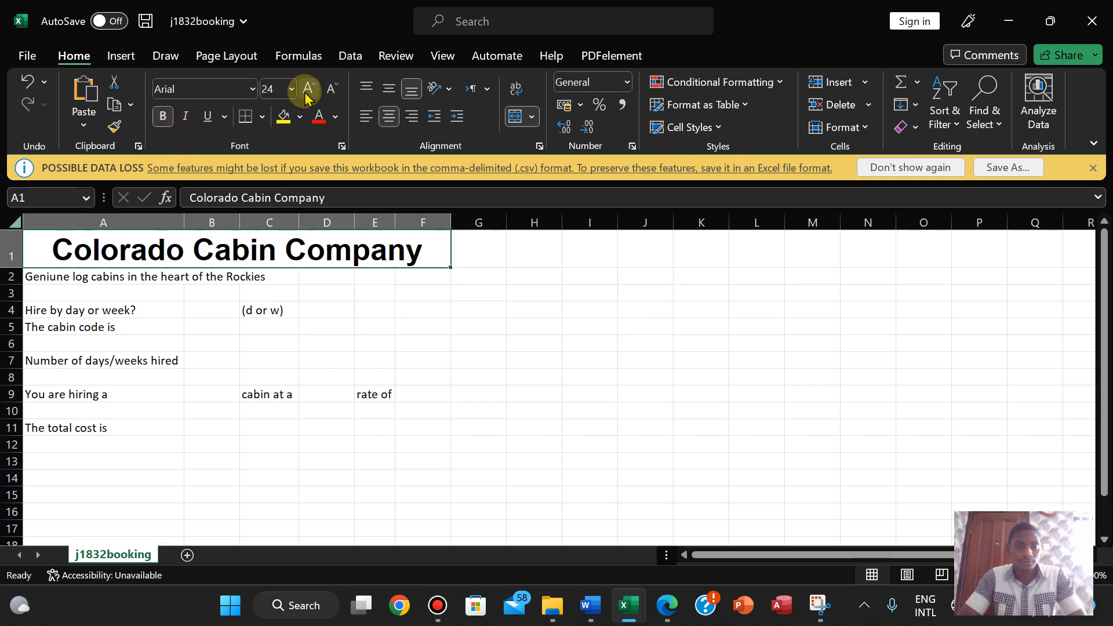
{"action": "left_click", "coordinate": [673, 615]}
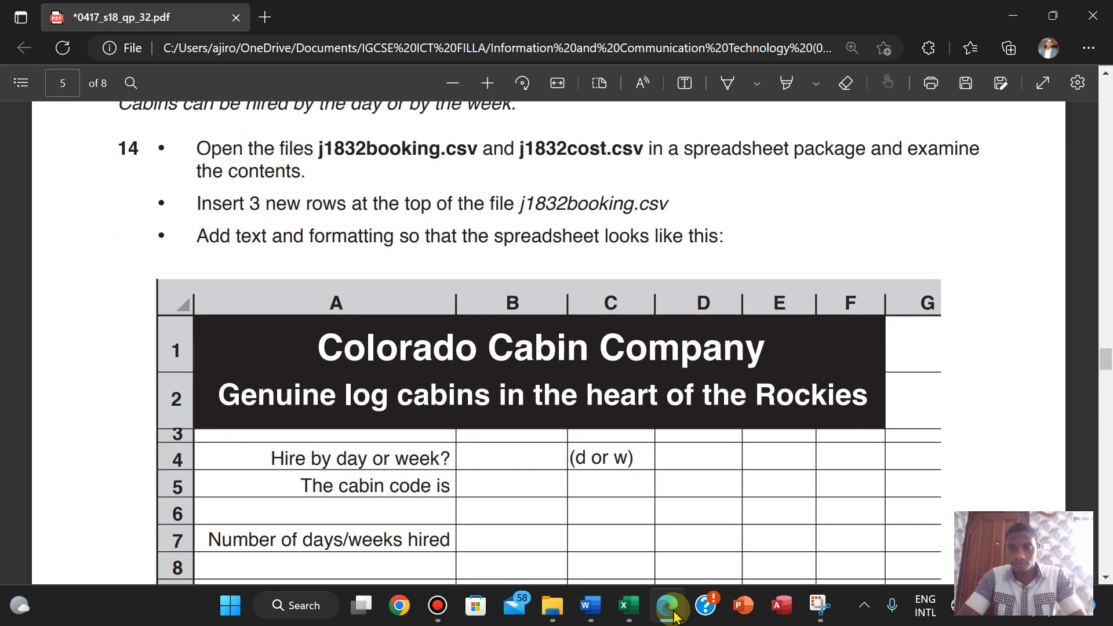
{"action": "left_click", "coordinate": [674, 614]}
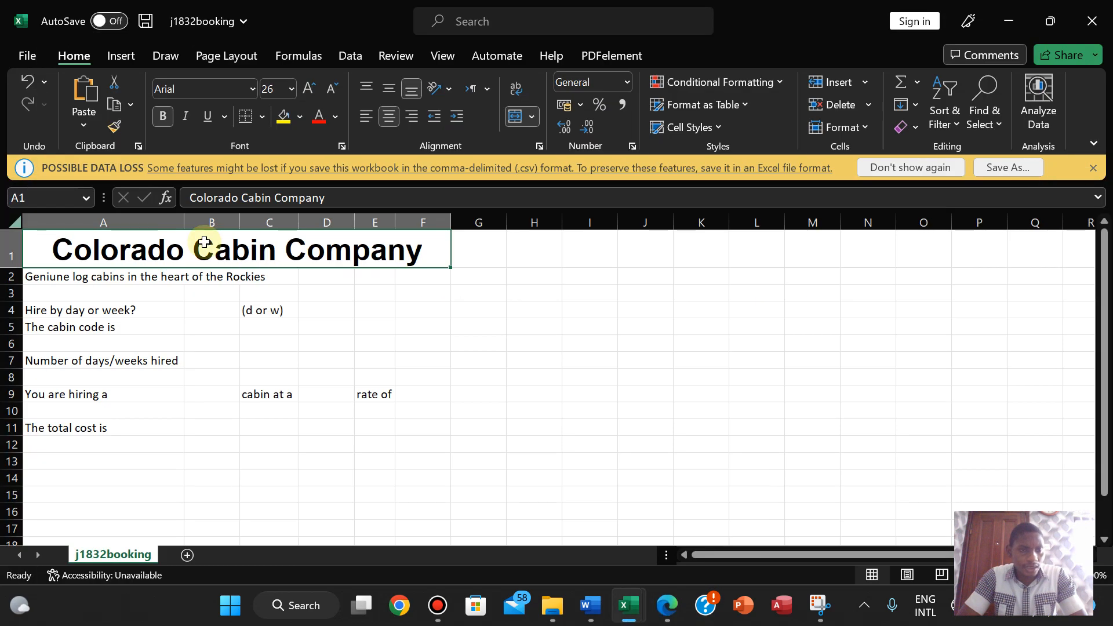
- Try Calibri as the title font and compare it with the question paper
{"action": "left_click", "coordinate": [194, 89]}
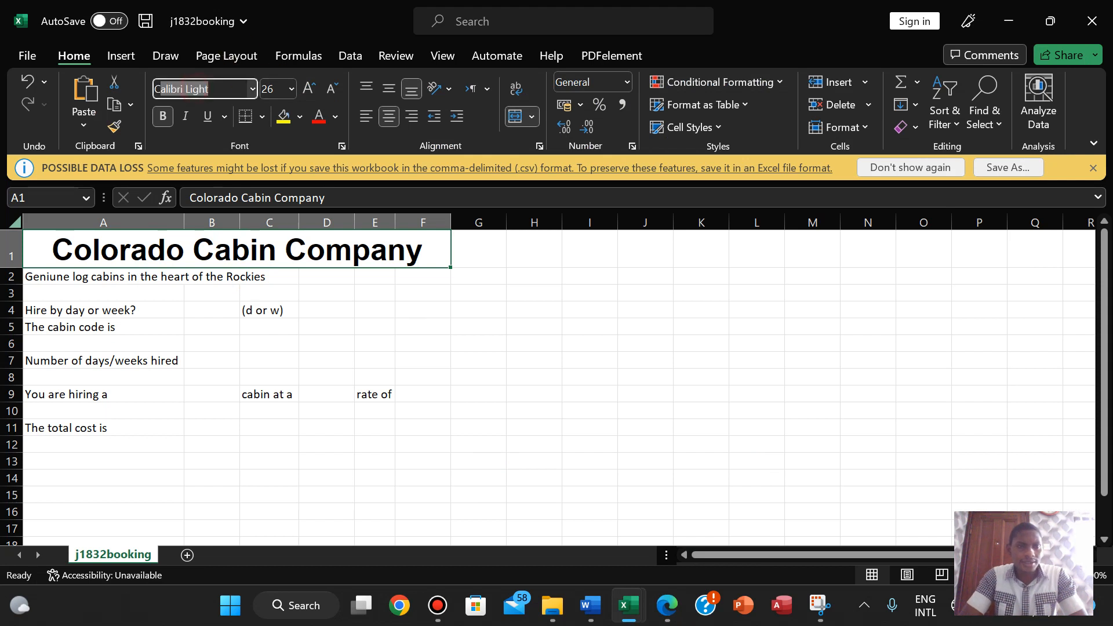
{"action": "type", "text": "Cali"}
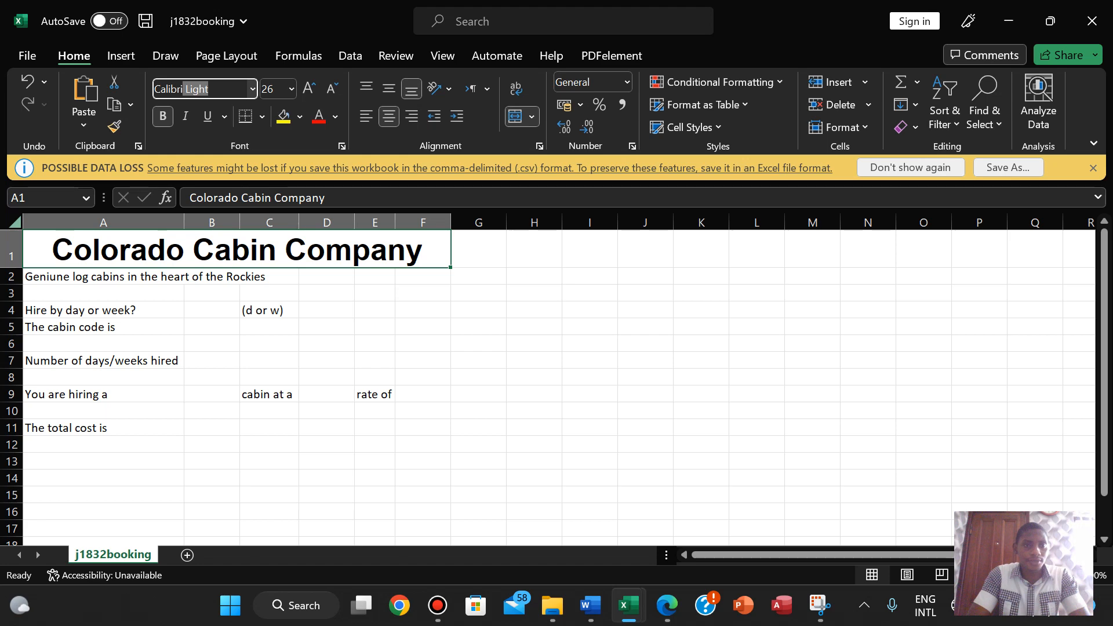
{"action": "type", "text": "bri"}
{"action": "key", "text": "Return"}
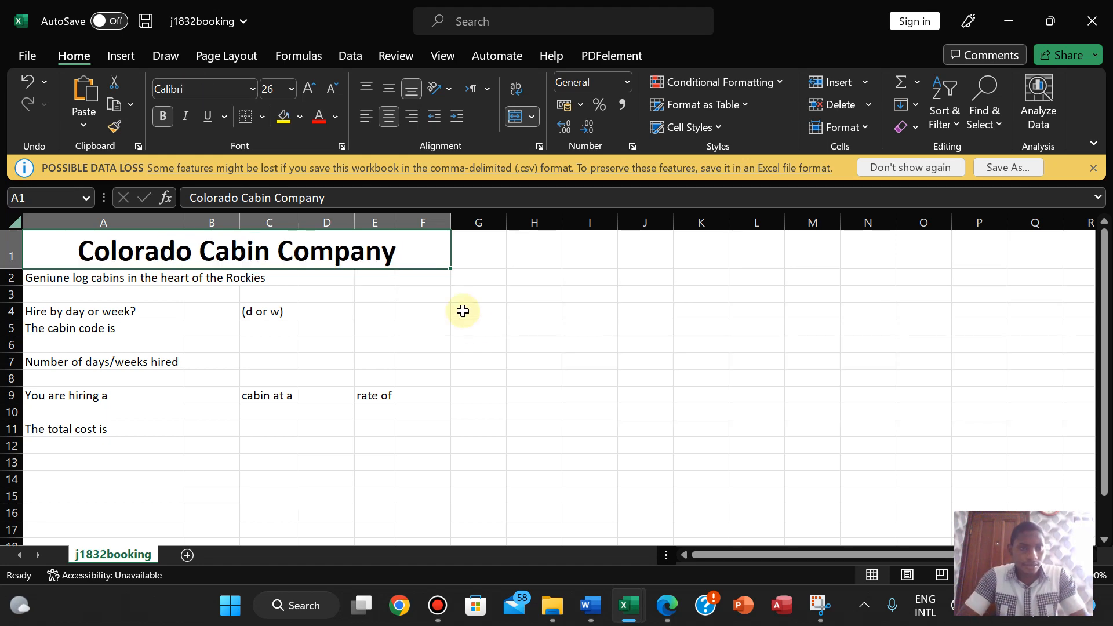
{"action": "left_click", "coordinate": [667, 607]}
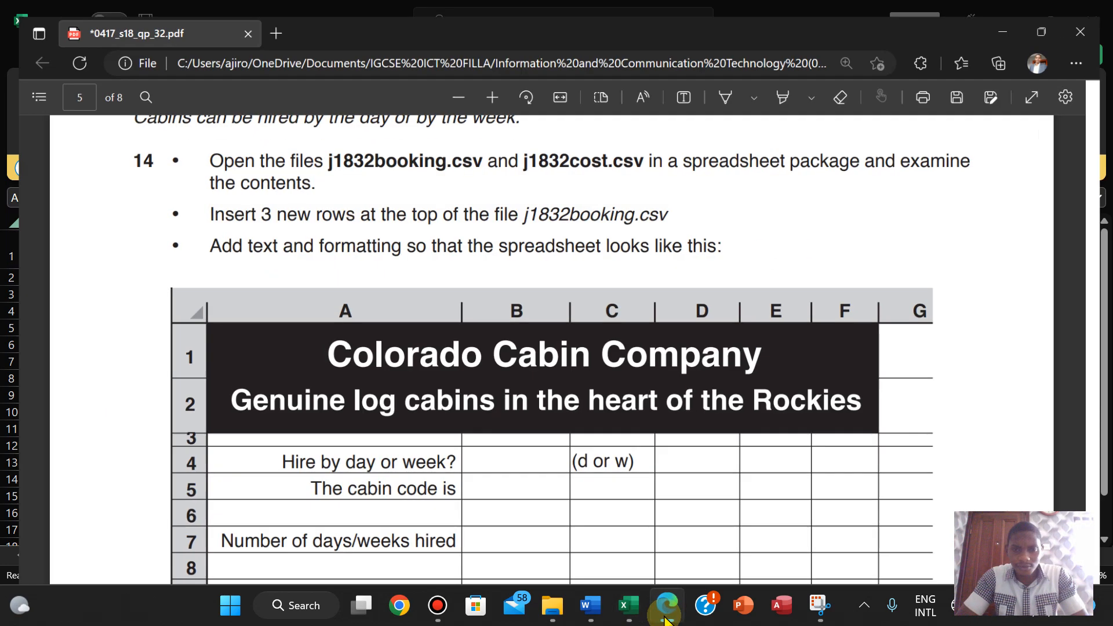
{"action": "left_click", "coordinate": [666, 618]}
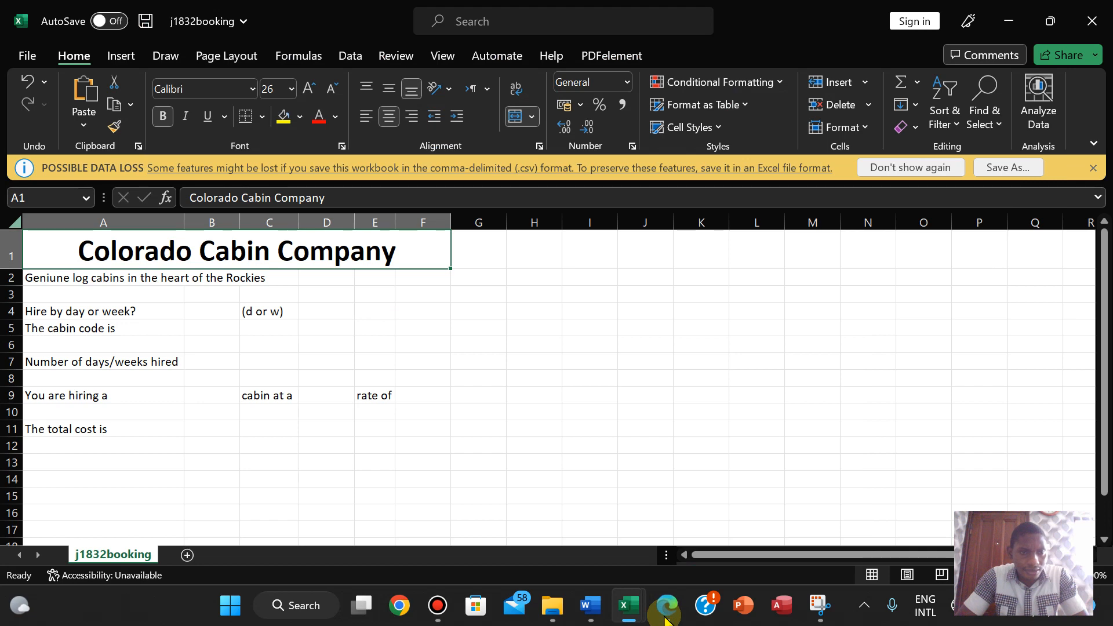
{"action": "left_click", "coordinate": [667, 617]}
{"action": "left_click", "coordinate": [667, 618]}
- Switch the title font back to Arial, comparing with the exam paper's sample layout
{"action": "left_click", "coordinate": [177, 93]}
{"action": "type", "text": "Arial"}
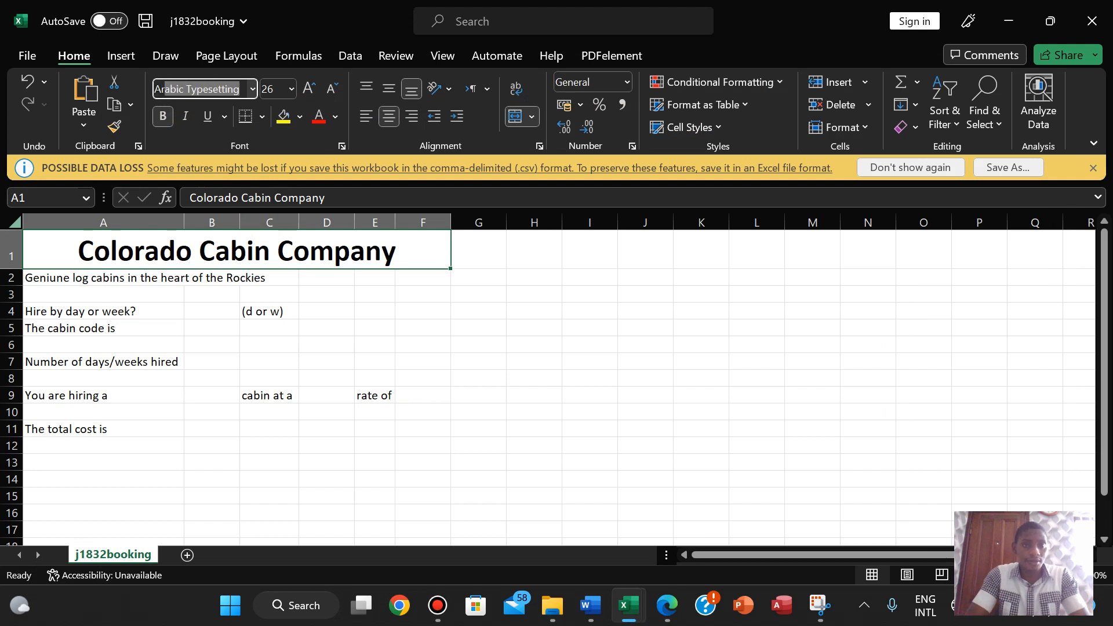
{"action": "key", "text": "Return"}
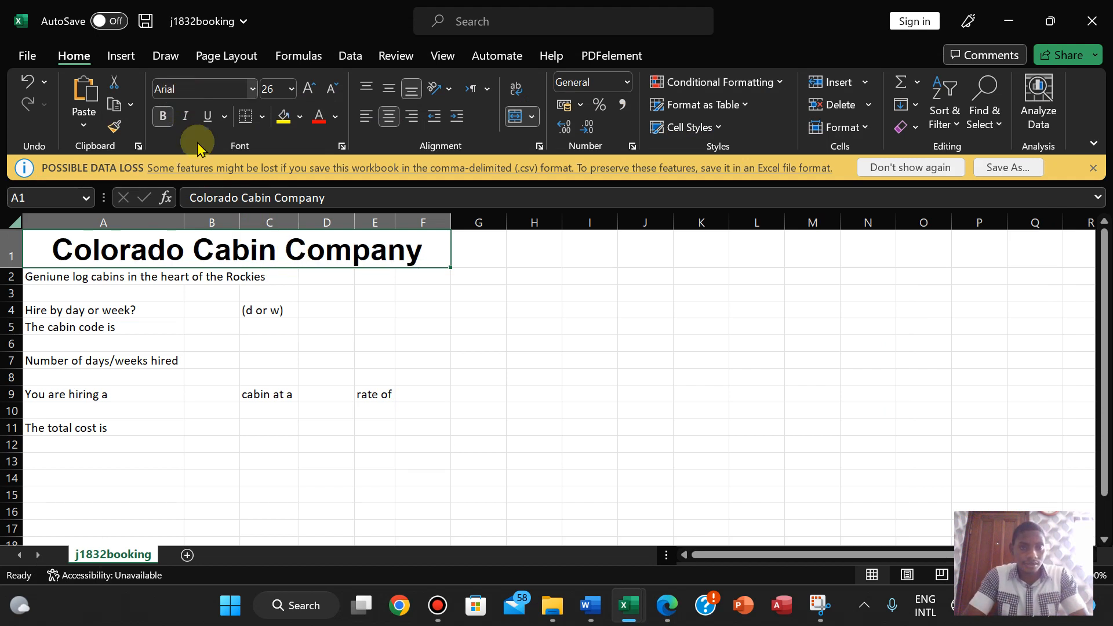
{"action": "left_click", "coordinate": [668, 608]}
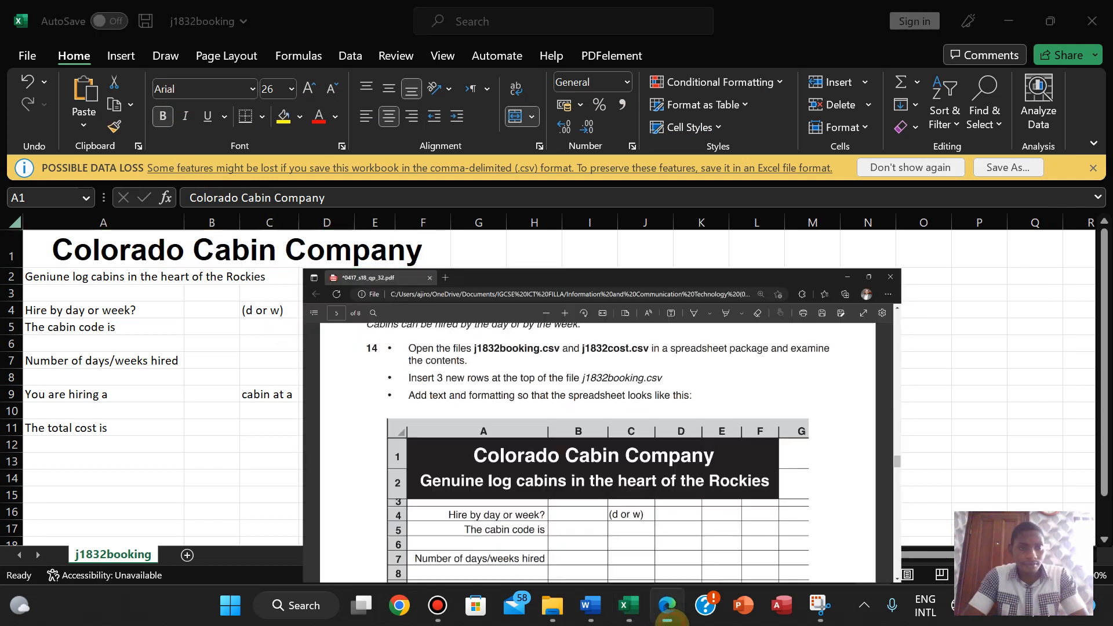
{"action": "left_click", "coordinate": [668, 608]}
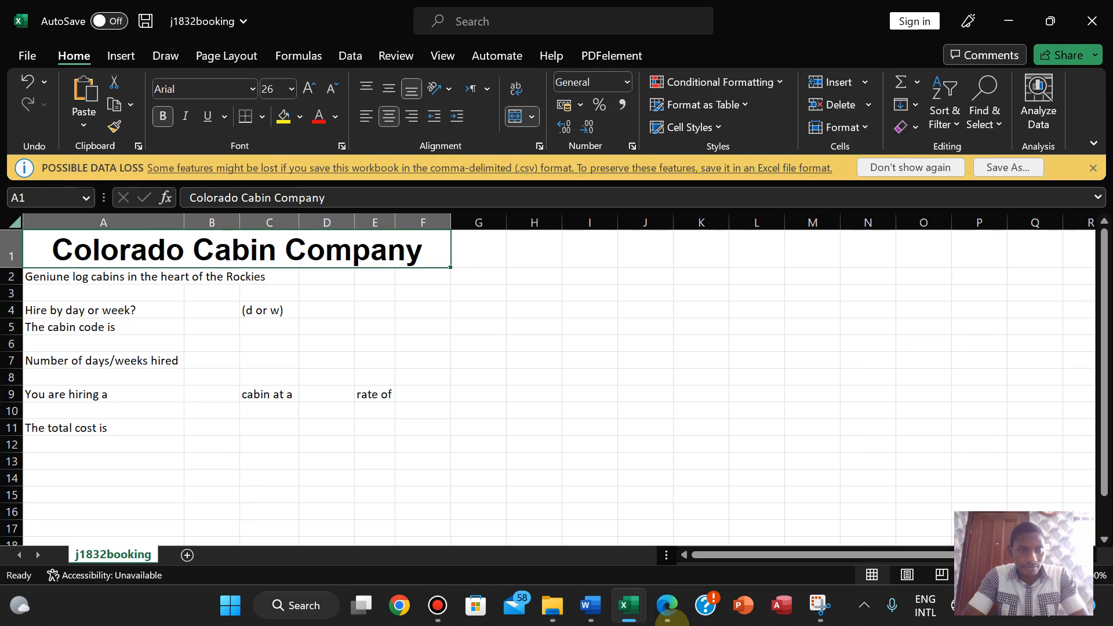
{"action": "left_click", "coordinate": [667, 608]}
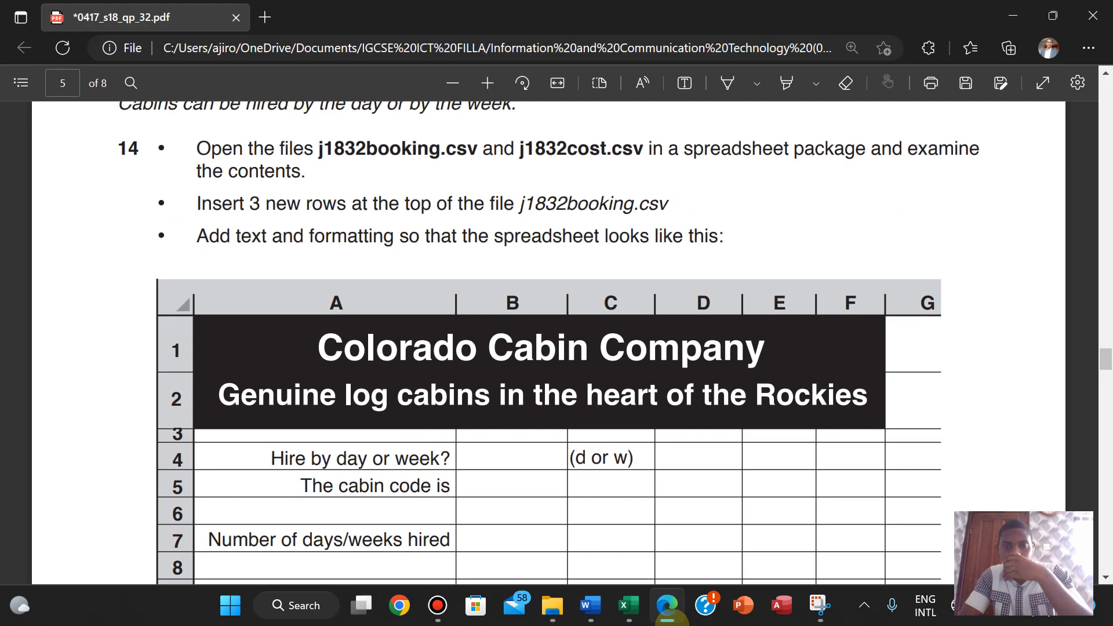
{"action": "left_click", "coordinate": [668, 609]}
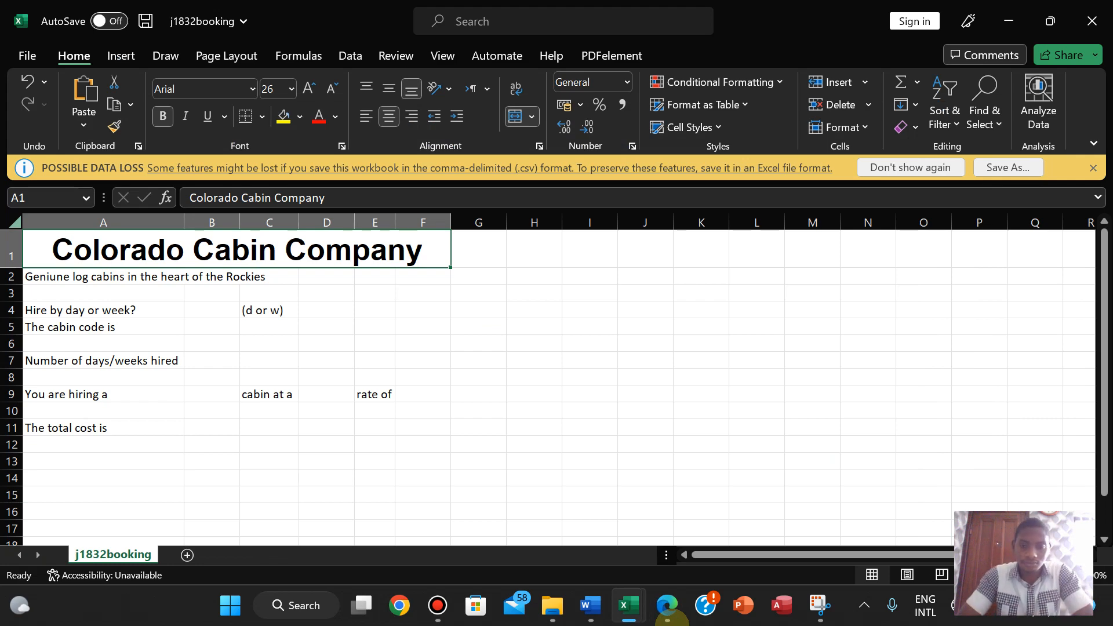
{"action": "left_click", "coordinate": [671, 618]}
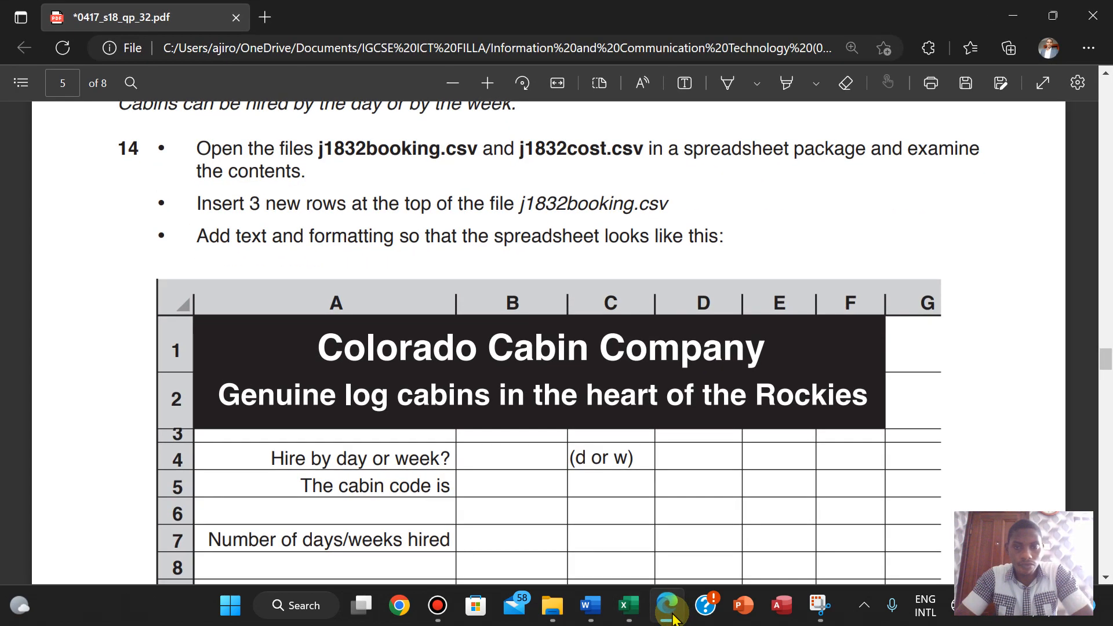
{"action": "left_click", "coordinate": [672, 618]}
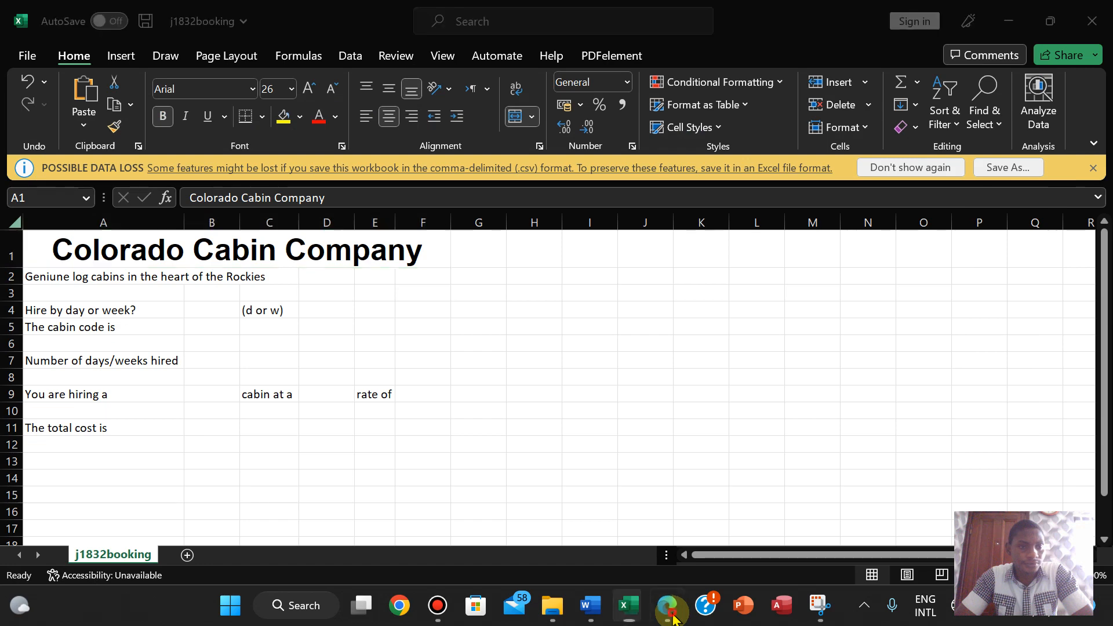
{"action": "left_click", "coordinate": [672, 618]}
{"action": "left_click", "coordinate": [672, 618]}
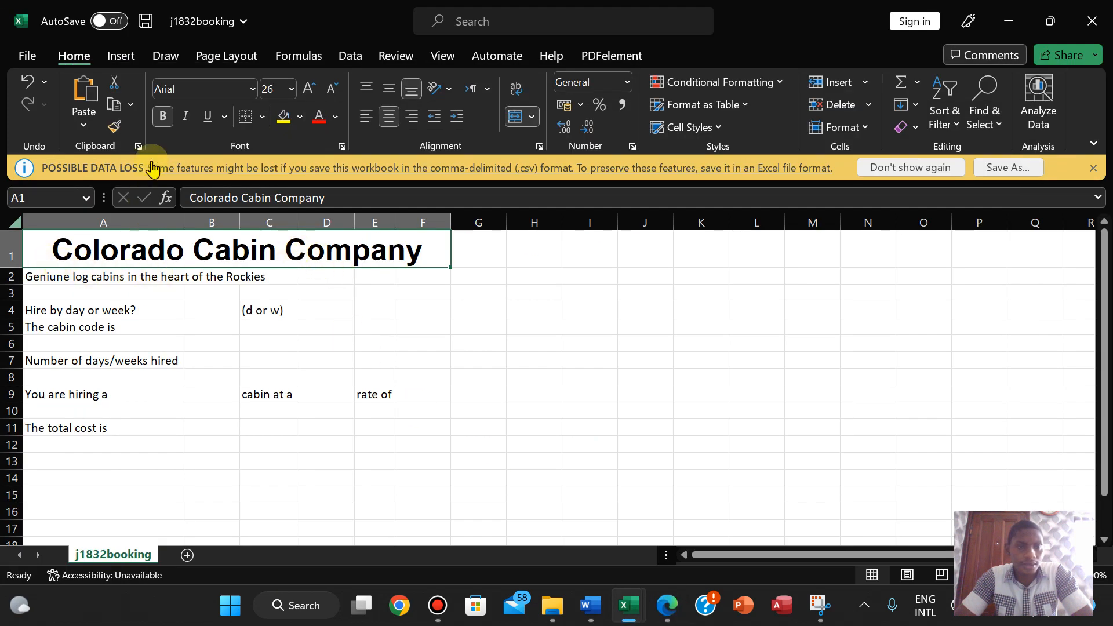
- Shrink the title font size from 26 to 22, then to 20
{"action": "left_click", "coordinate": [332, 89]}
{"action": "left_click", "coordinate": [332, 90]}
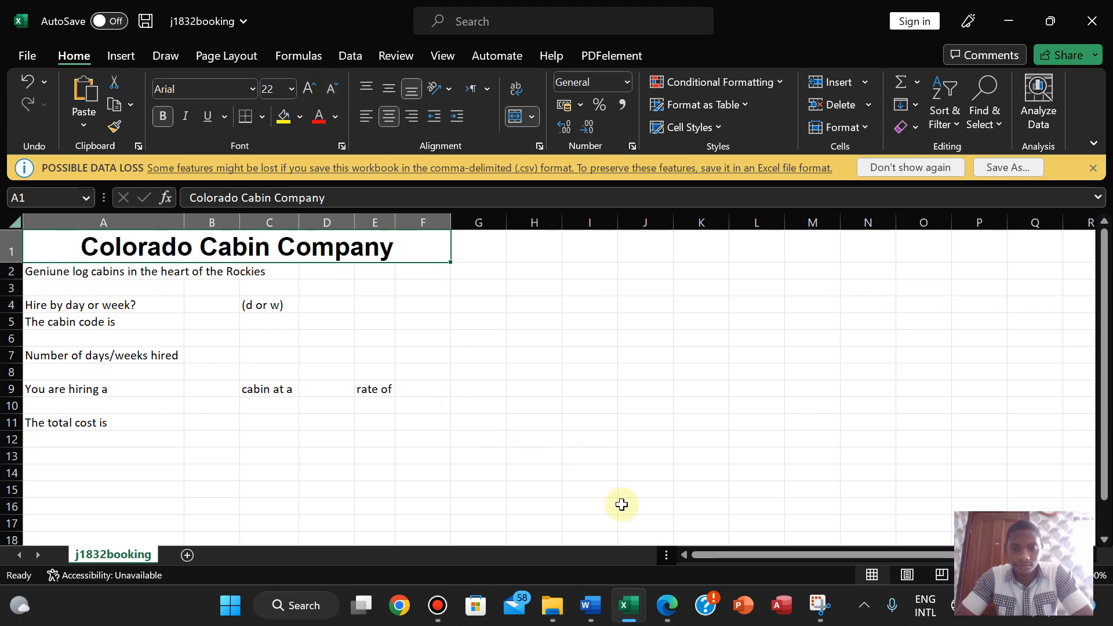
{"action": "left_click", "coordinate": [667, 606]}
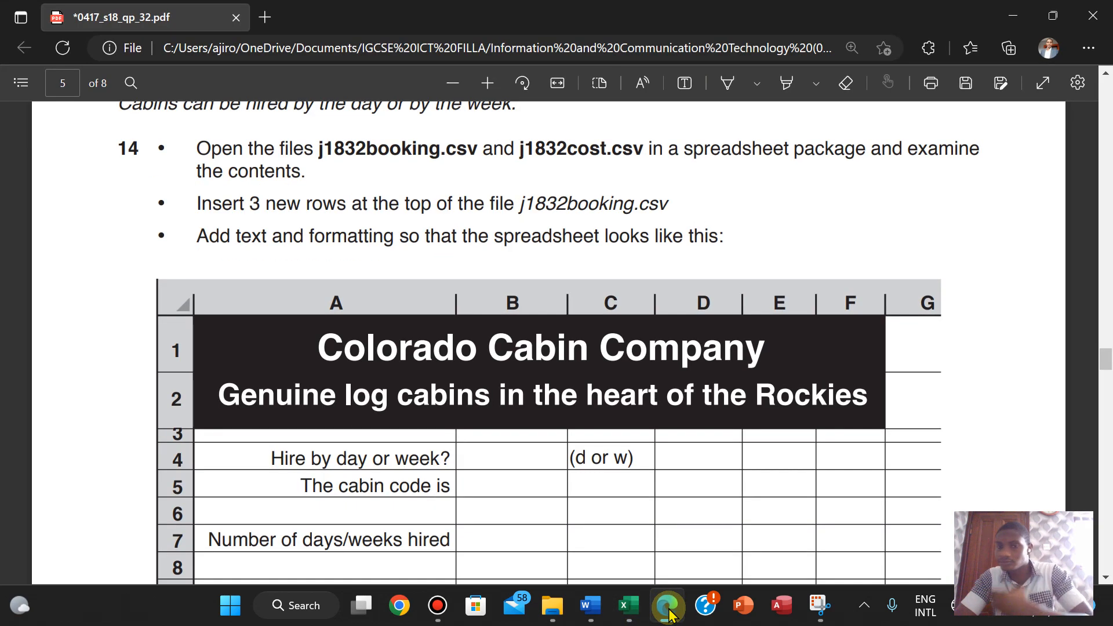
{"action": "left_click", "coordinate": [667, 606]}
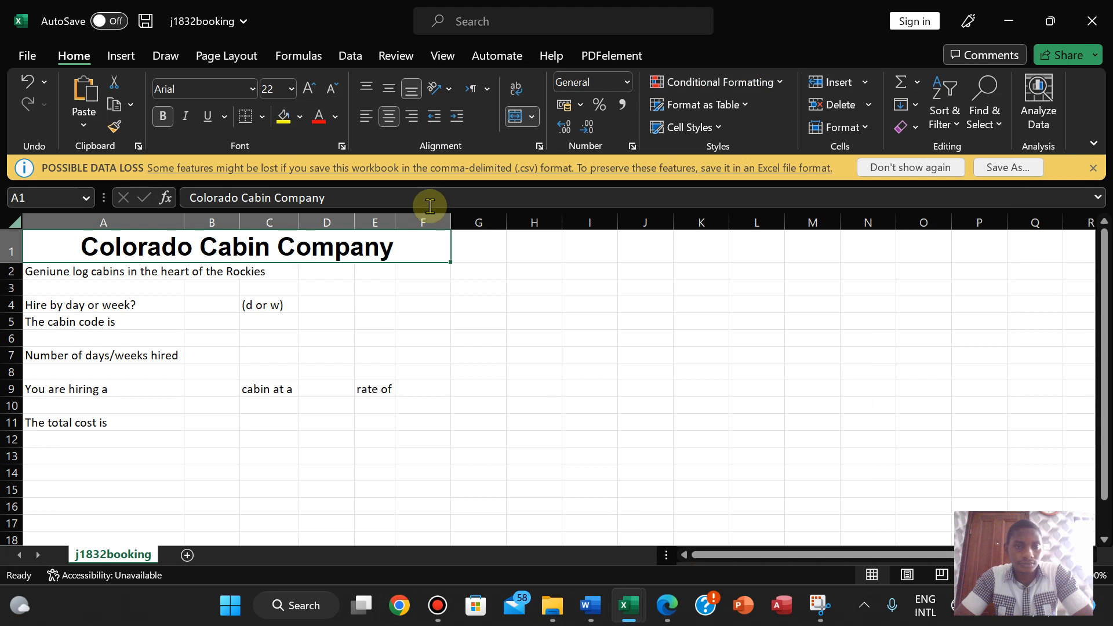
{"action": "left_click", "coordinate": [329, 93]}
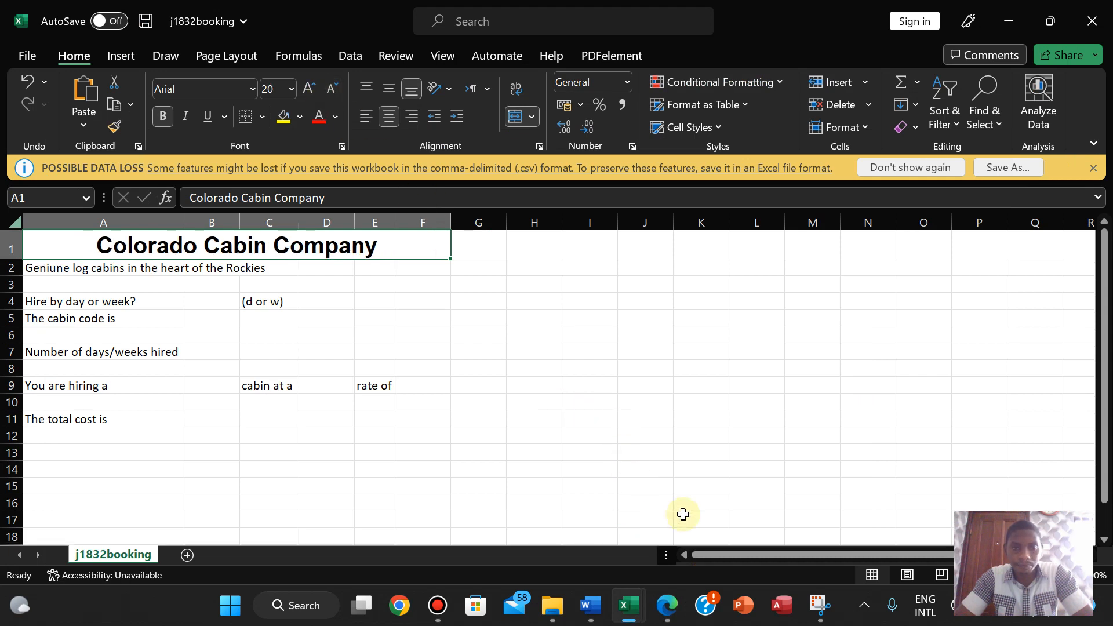
{"action": "left_click", "coordinate": [669, 606]}
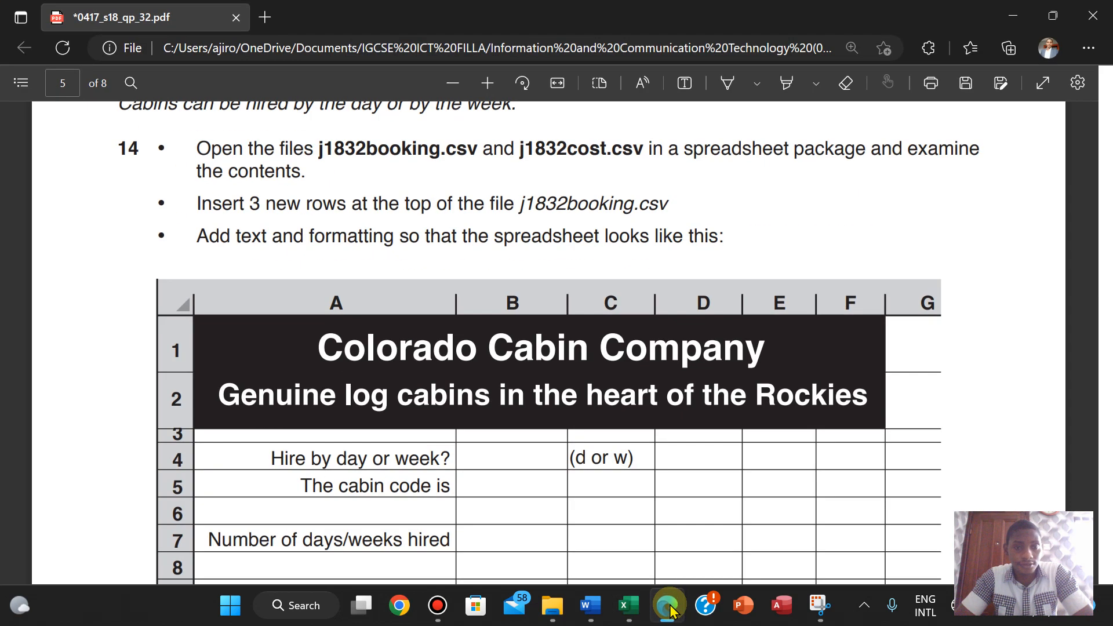
{"action": "left_click", "coordinate": [670, 606]}
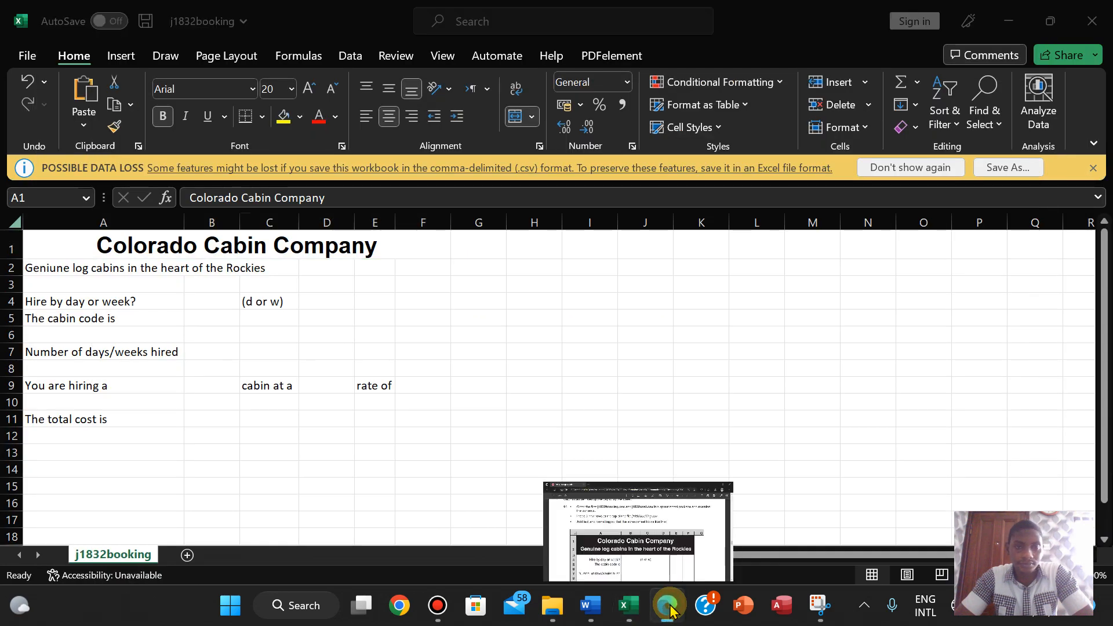
{"action": "left_click", "coordinate": [670, 607]}
{"action": "left_click", "coordinate": [670, 606]}
- Merge and centre the subtitle across cells A2:F2
{"action": "left_click_drag", "start_coordinate": [119, 268], "coordinate": [412, 267]}
{"action": "left_click", "coordinate": [531, 117]}
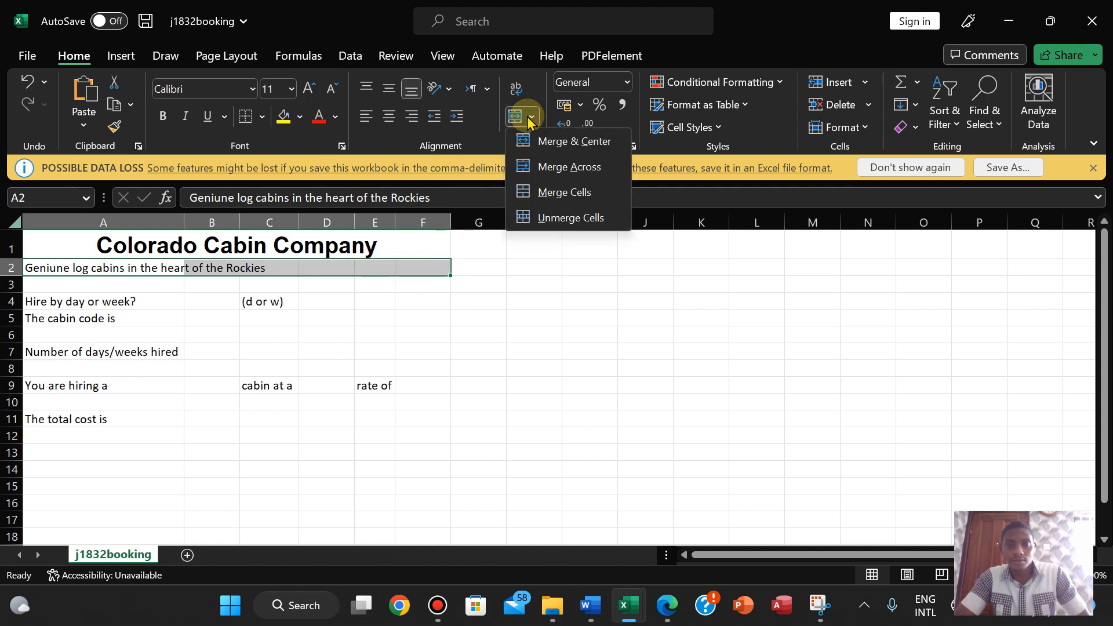
{"action": "left_click", "coordinate": [541, 141]}
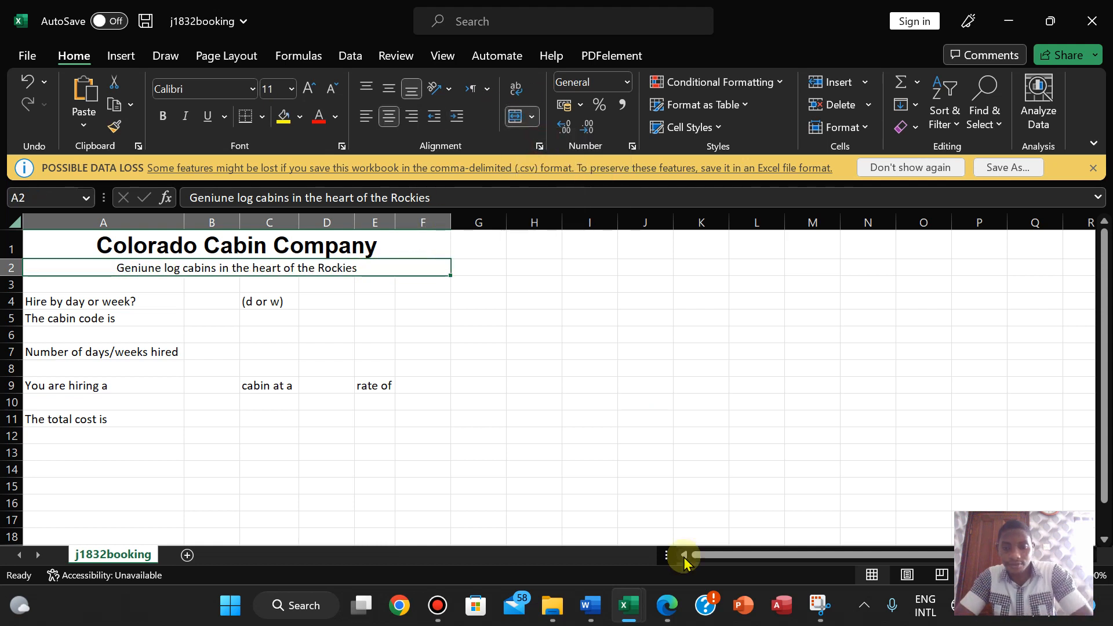
{"action": "left_click", "coordinate": [671, 618]}
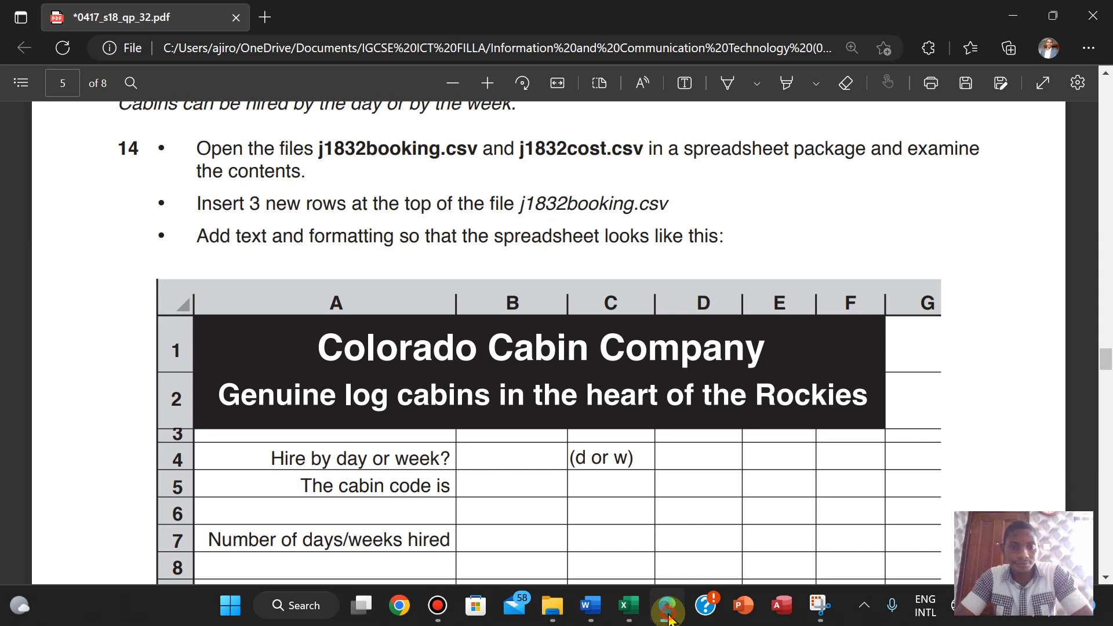
{"action": "left_click", "coordinate": [668, 616]}
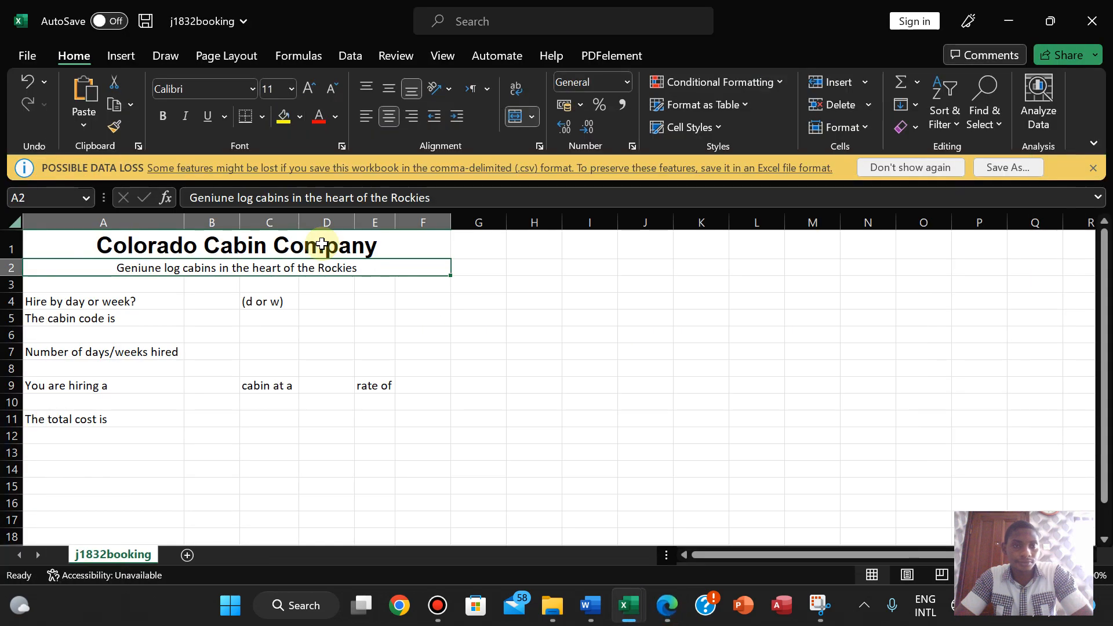
- Make the row 2 subtitle bold Arial
{"action": "left_click", "coordinate": [186, 250]}
{"action": "left_click", "coordinate": [169, 266]}
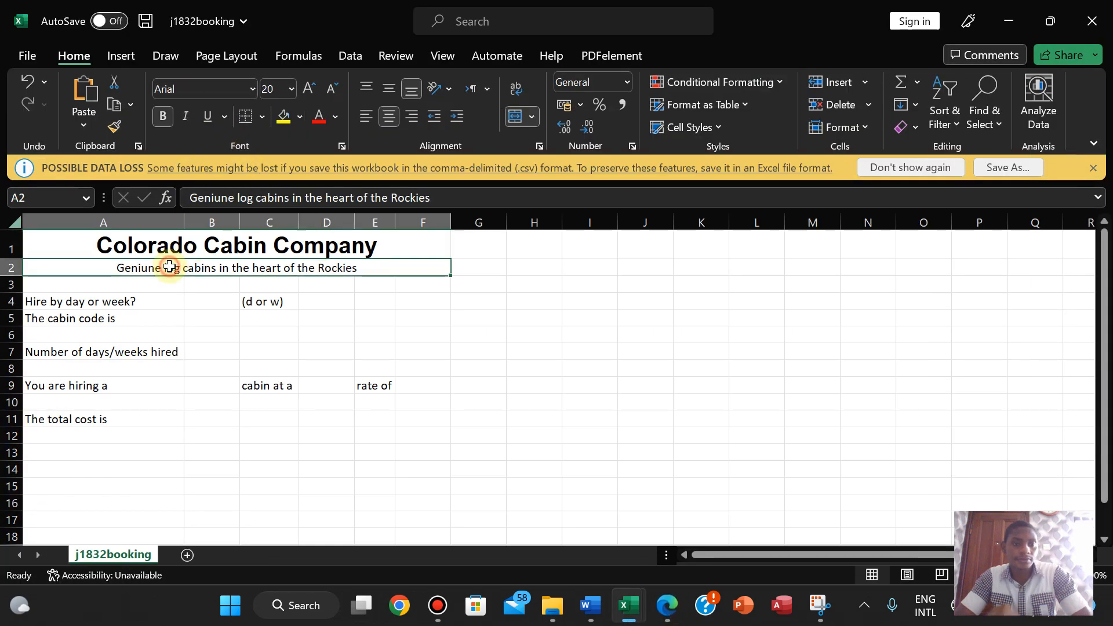
{"action": "left_click", "coordinate": [168, 93]}
{"action": "type", "text": "Arial"}
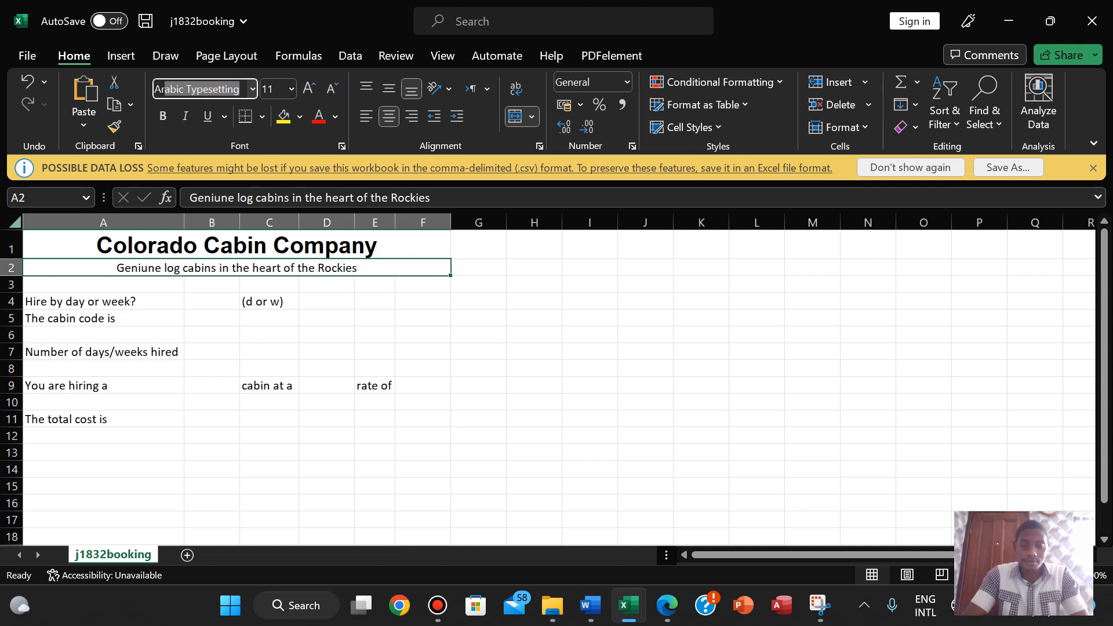
{"action": "key", "text": "Return"}
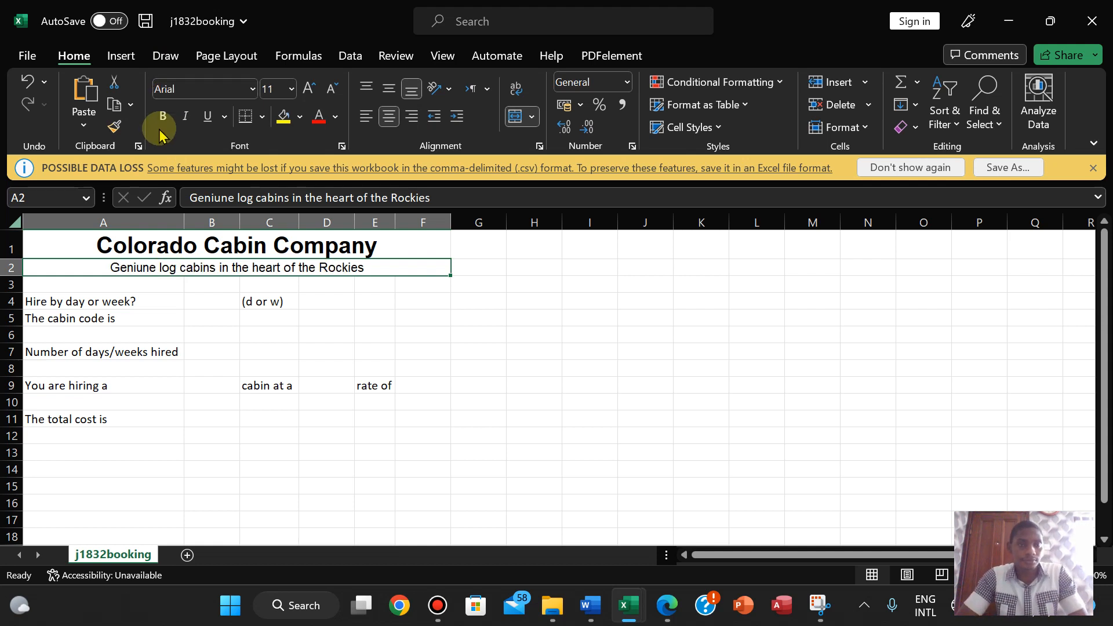
{"action": "left_click", "coordinate": [162, 122]}
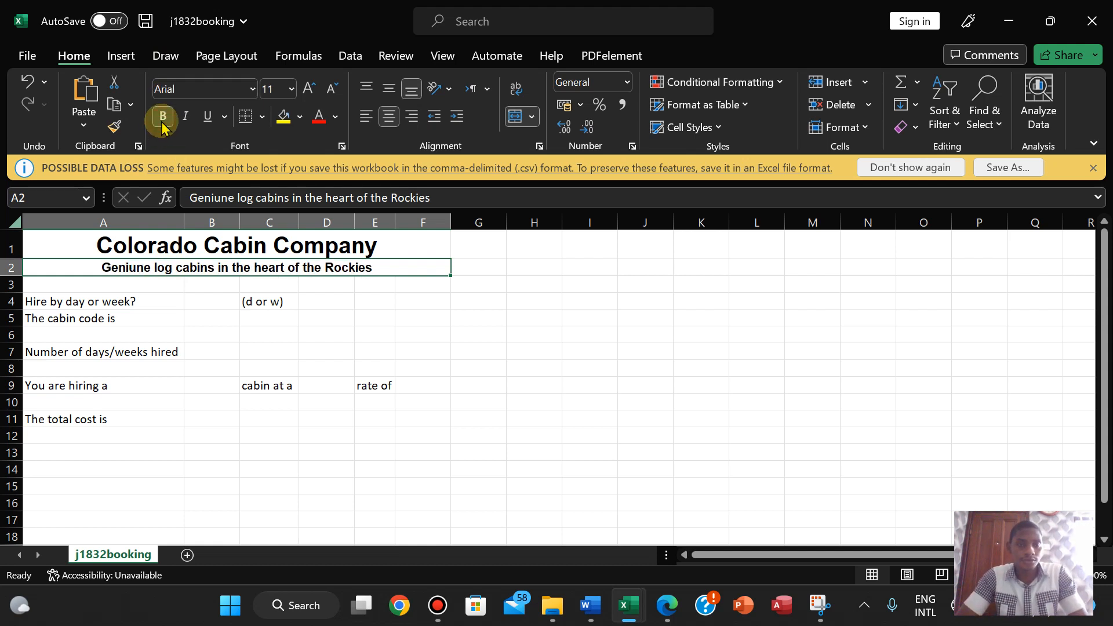
- Enlarge the subtitle font step by step, comparing it with the exam's sample layout
{"action": "left_click", "coordinate": [309, 88]}
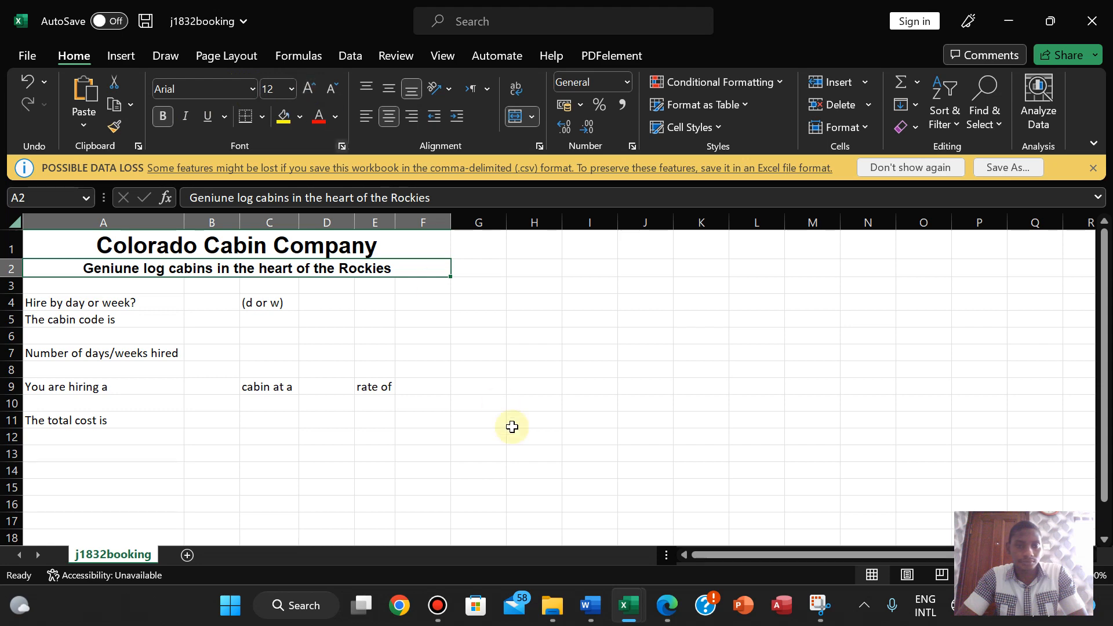
{"action": "left_click", "coordinate": [667, 613]}
{"action": "left_click", "coordinate": [667, 613]}
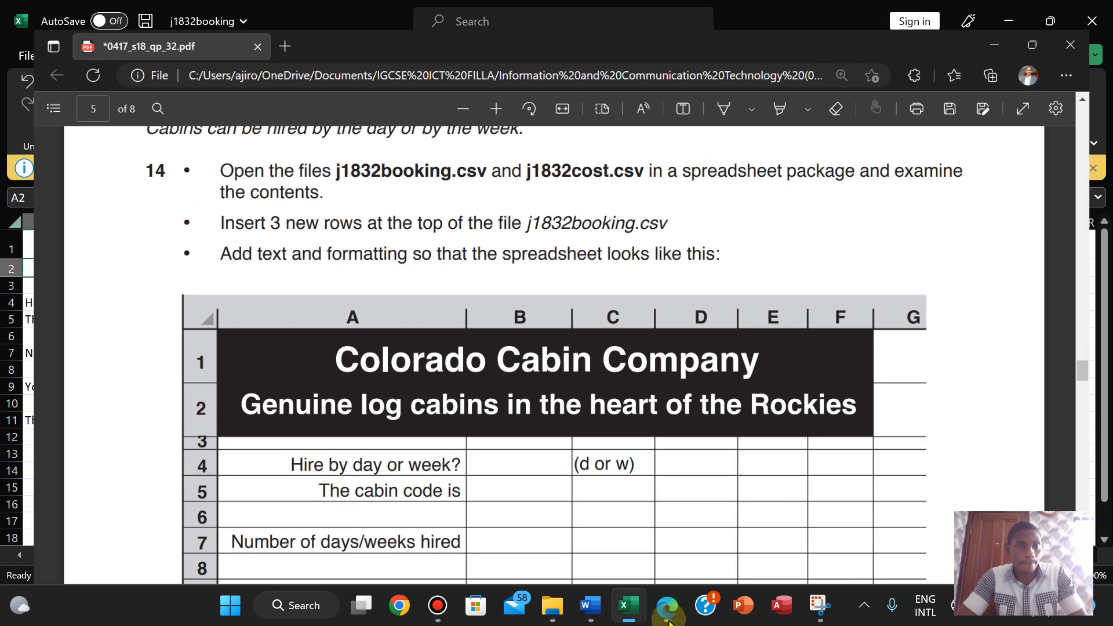
{"action": "left_click", "coordinate": [308, 88]}
{"action": "left_click", "coordinate": [308, 88]}
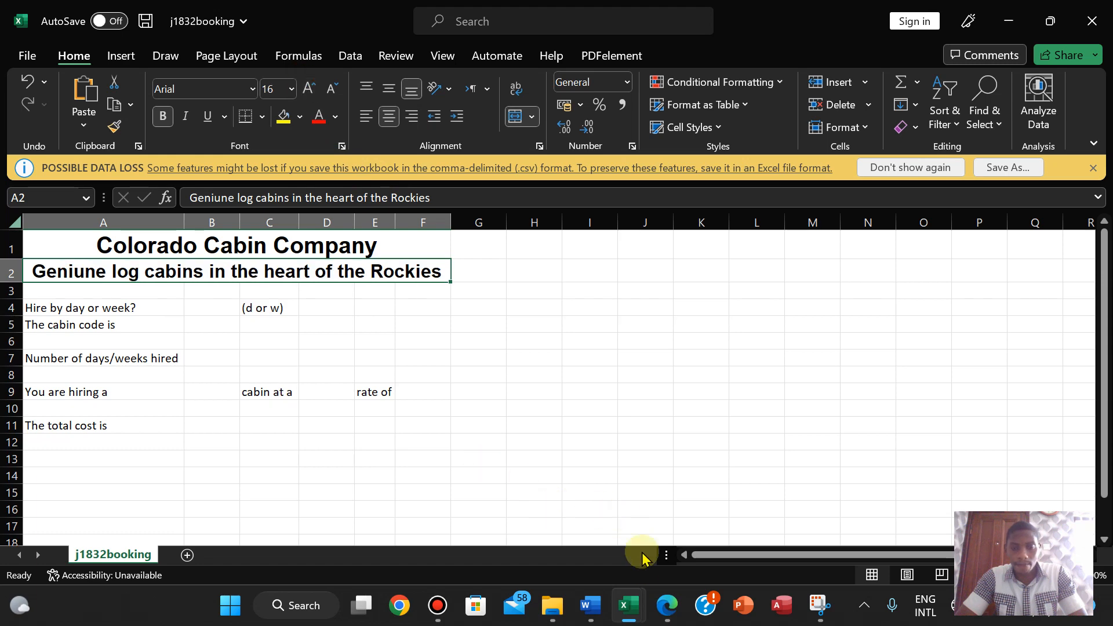
{"action": "left_click", "coordinate": [667, 606]}
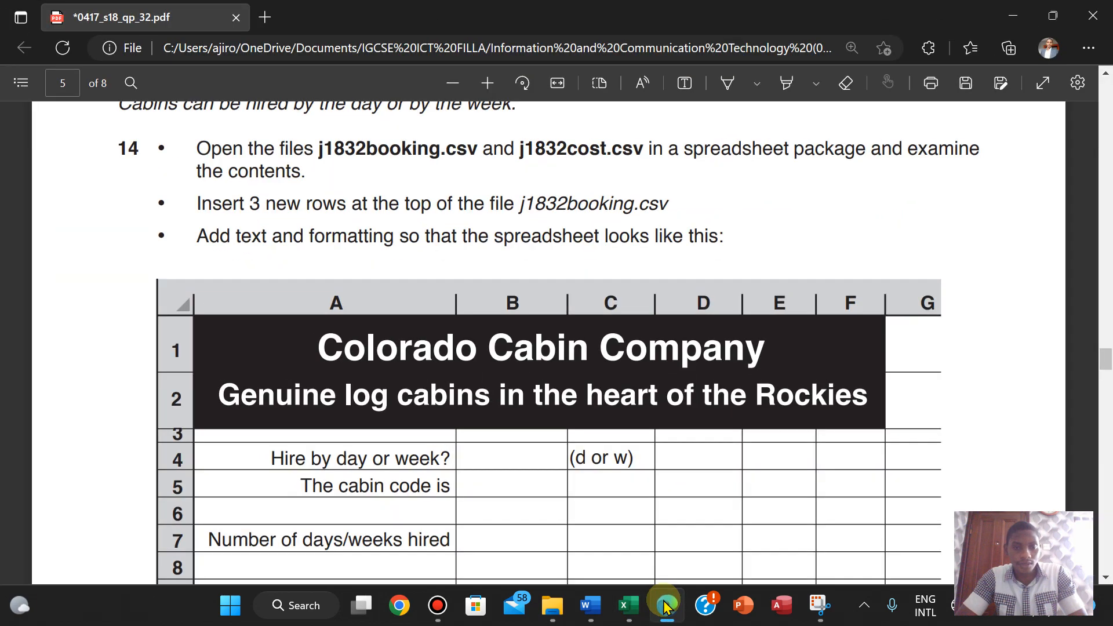
{"action": "left_click", "coordinate": [667, 606]}
{"action": "left_click", "coordinate": [666, 606]}
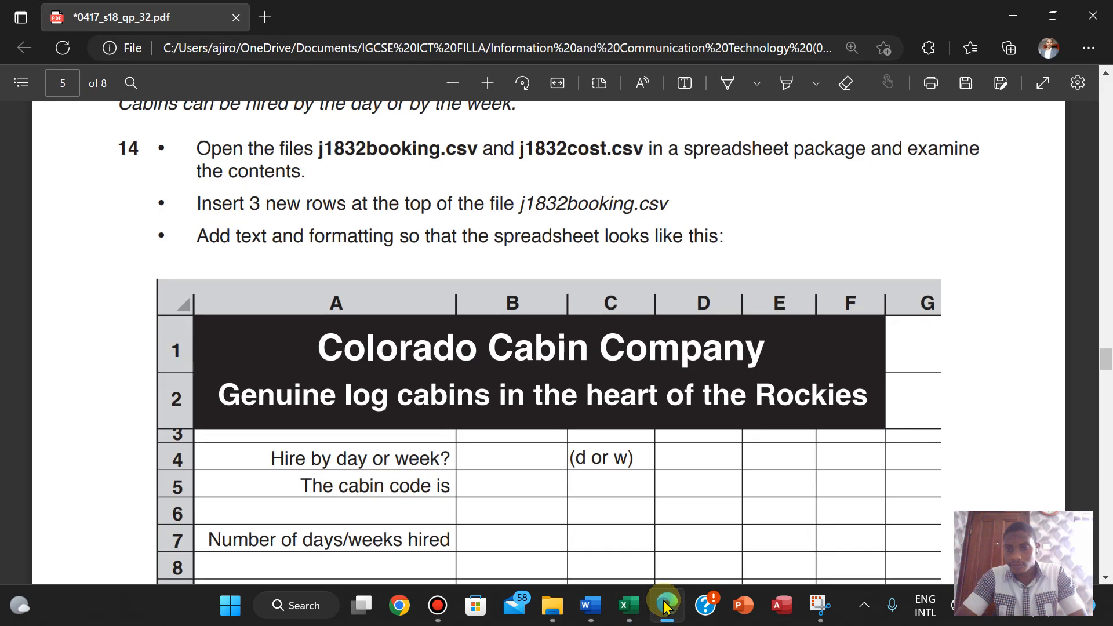
{"action": "left_click", "coordinate": [666, 606]}
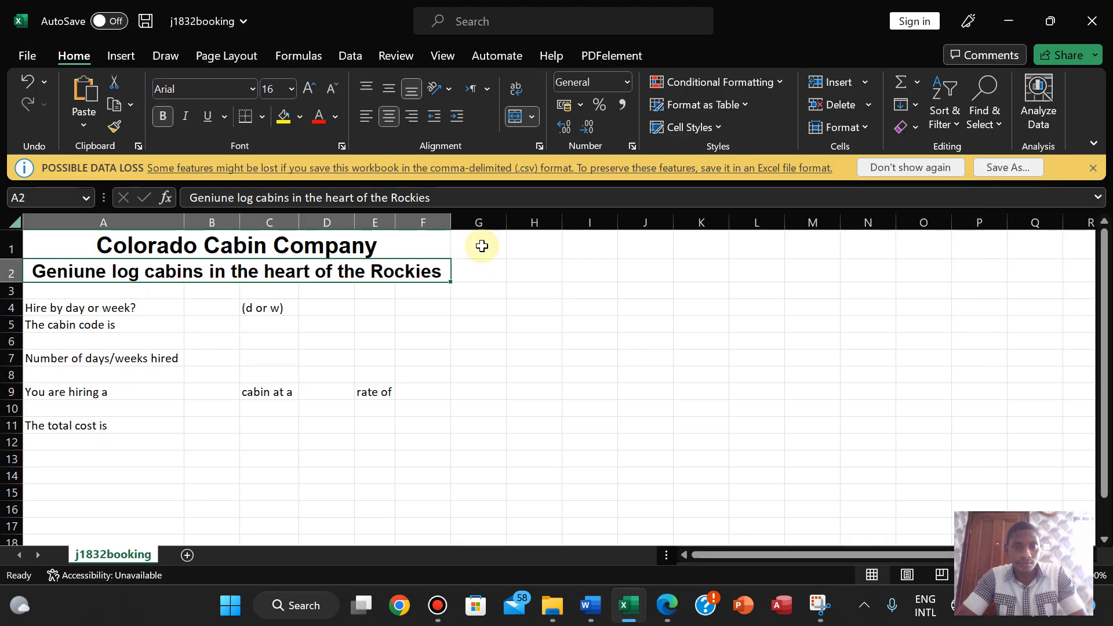
- Set the subtitle font size to exactly 15 pt
{"action": "left_click", "coordinate": [329, 92]}
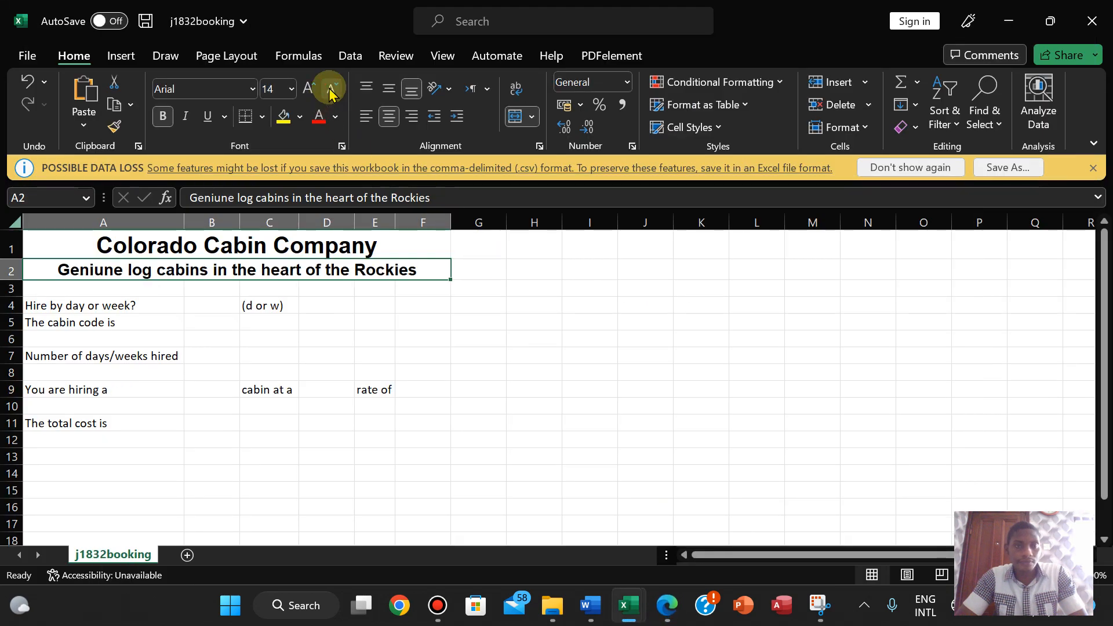
{"action": "left_click", "coordinate": [269, 88]}
{"action": "type", "text": "15"}
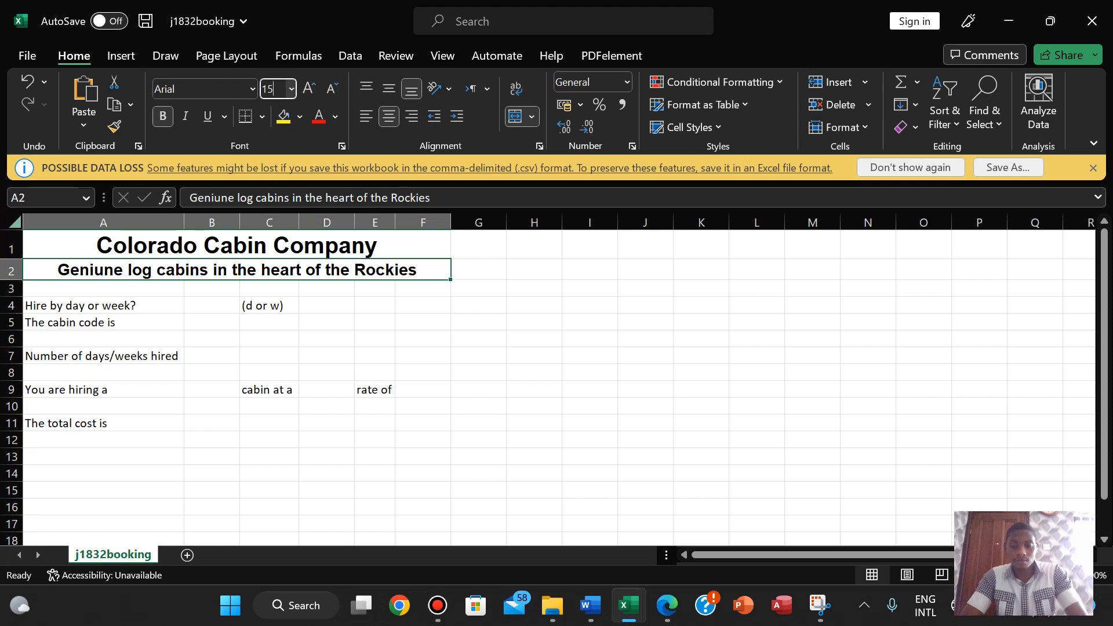
{"action": "key", "text": "Return"}
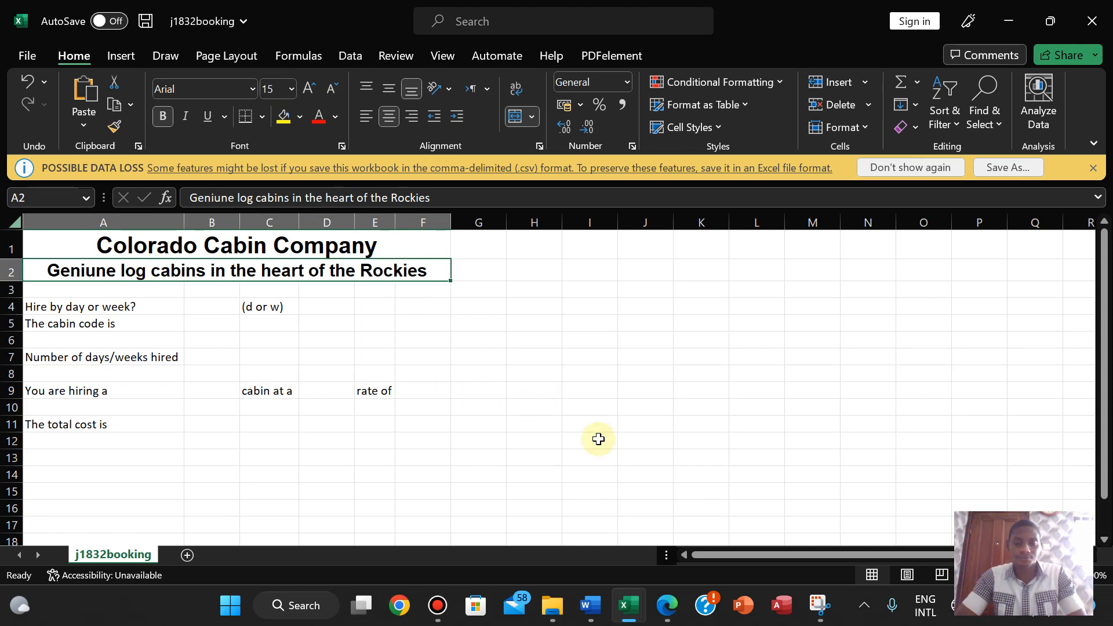
{"action": "left_click", "coordinate": [666, 605]}
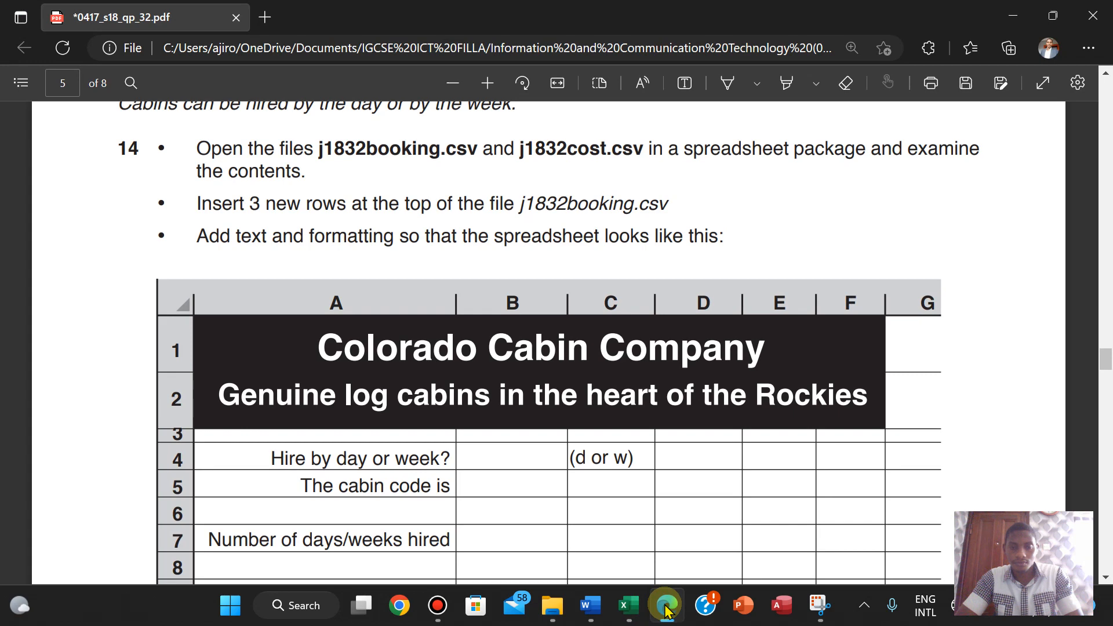
- Fill the title cell A1 and subtitle cell A2 with black
{"action": "left_click", "coordinate": [667, 608]}
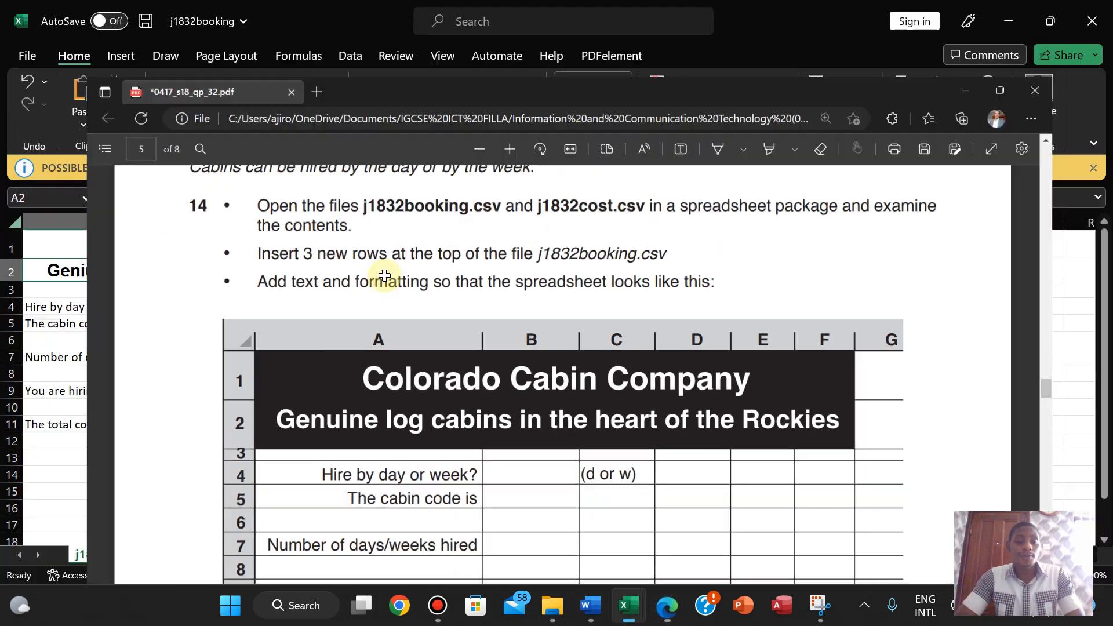
{"action": "left_click", "coordinate": [347, 245]}
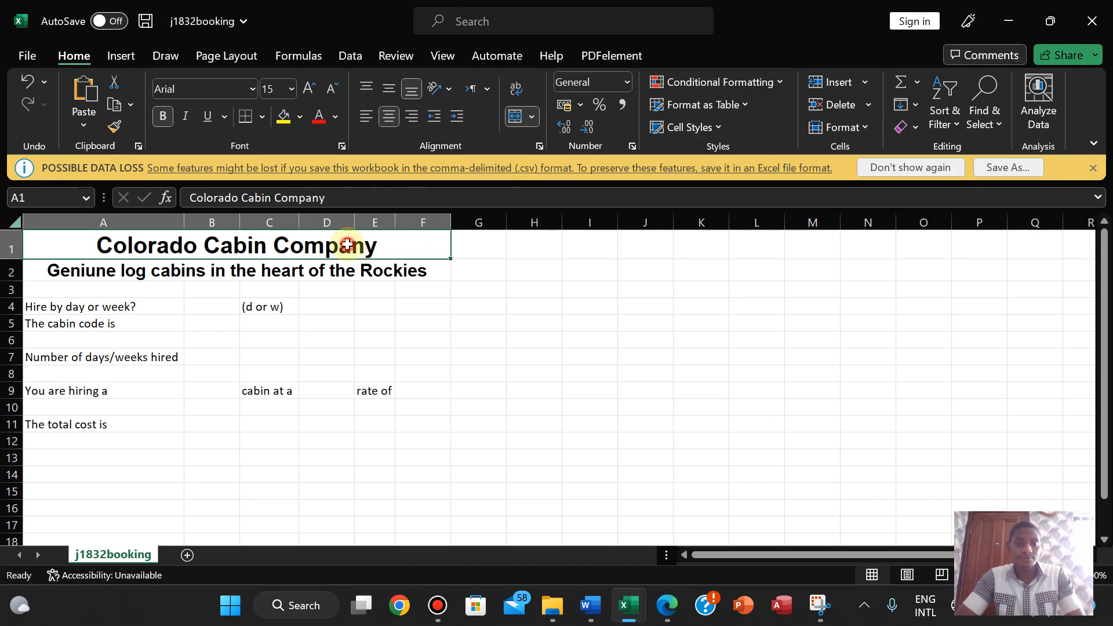
{"action": "left_click", "coordinate": [300, 116]}
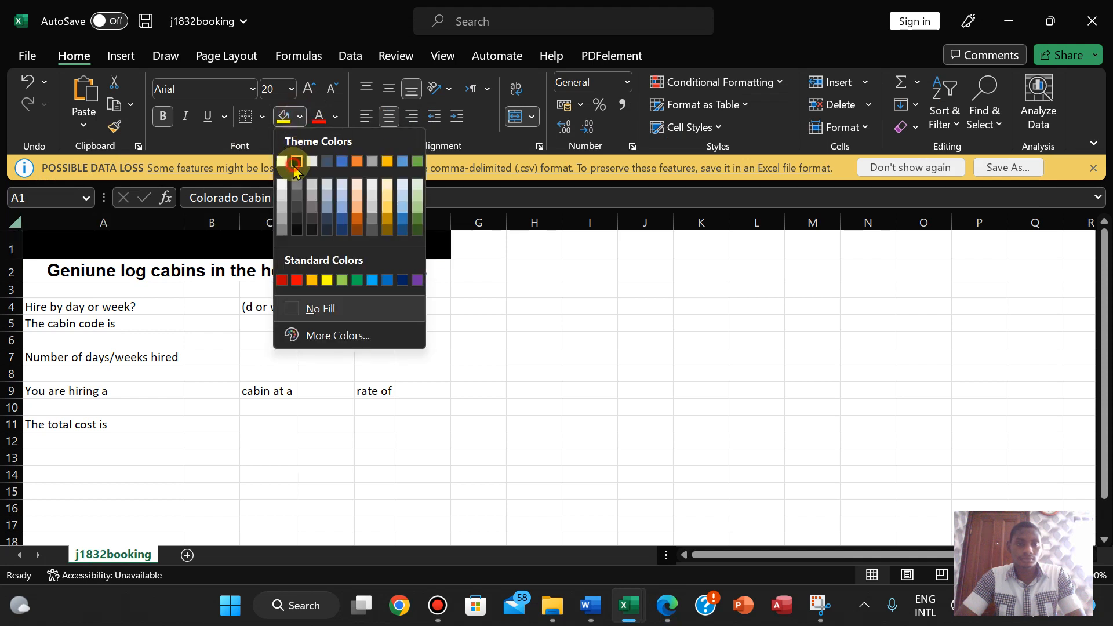
{"action": "left_click", "coordinate": [293, 163]}
{"action": "left_click", "coordinate": [248, 266]}
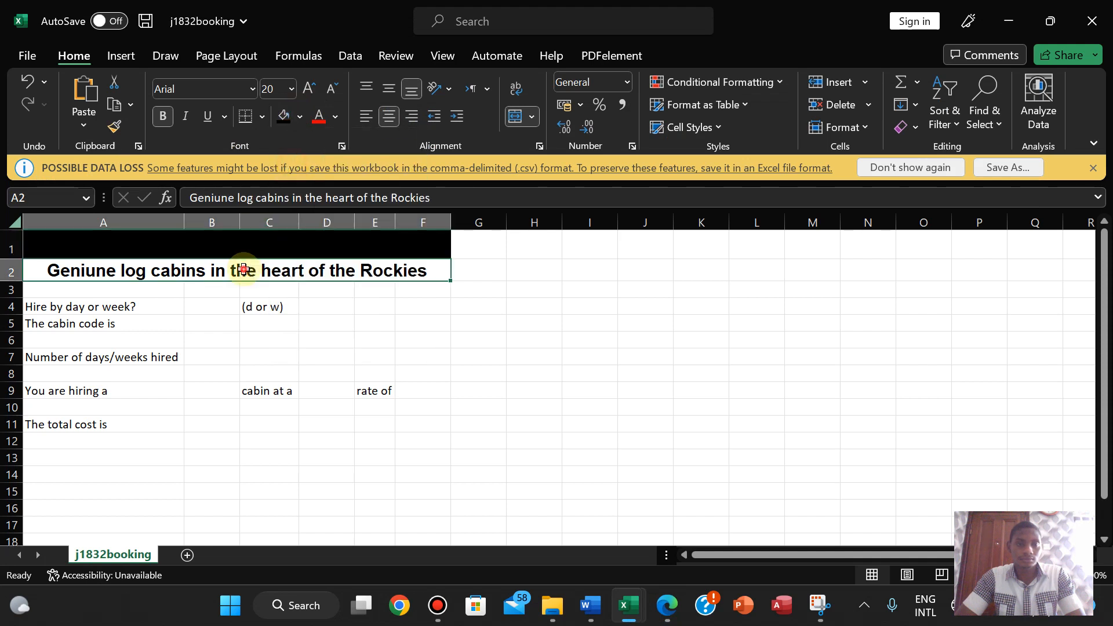
{"action": "left_click", "coordinate": [280, 119]}
- Make the title and subtitle text white
{"action": "left_click", "coordinate": [241, 248]}
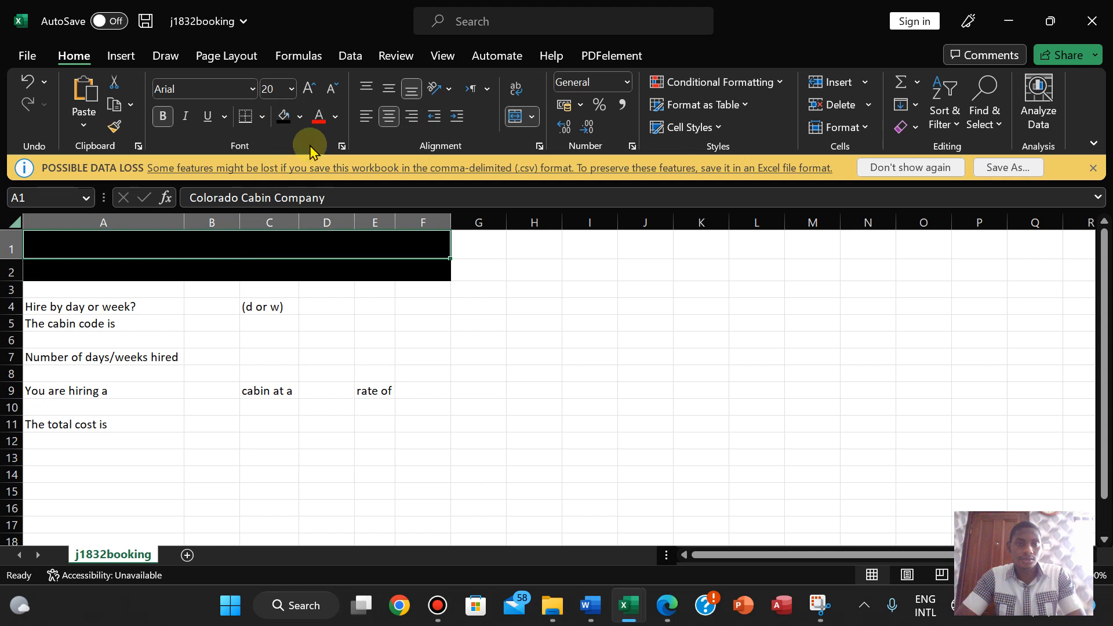
{"action": "left_click", "coordinate": [334, 118]}
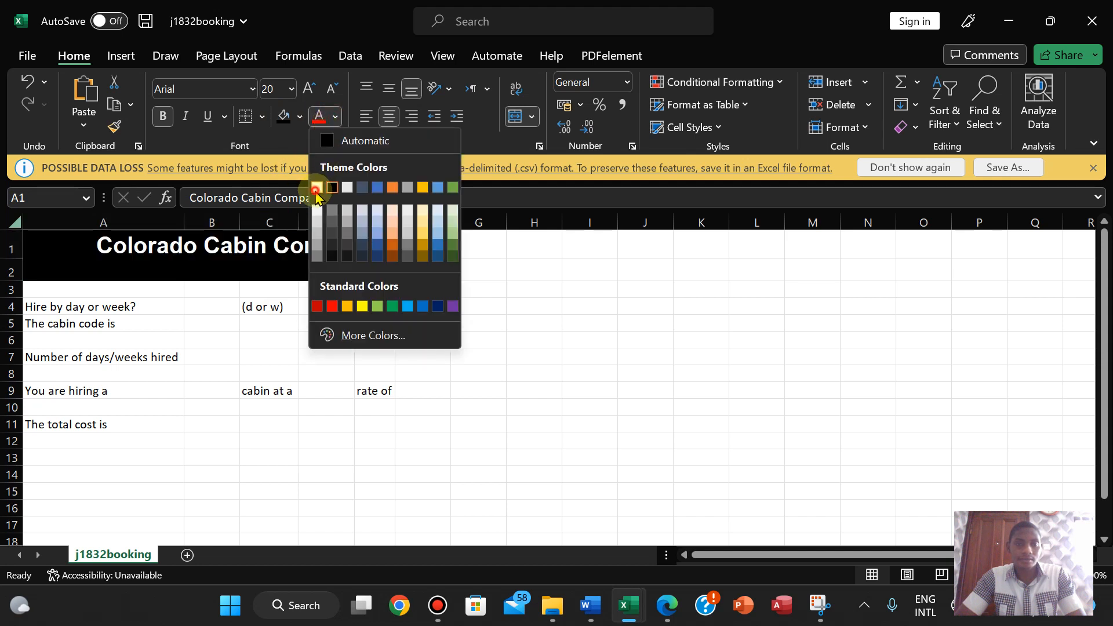
{"action": "left_click", "coordinate": [320, 184]}
{"action": "left_click", "coordinate": [240, 267]}
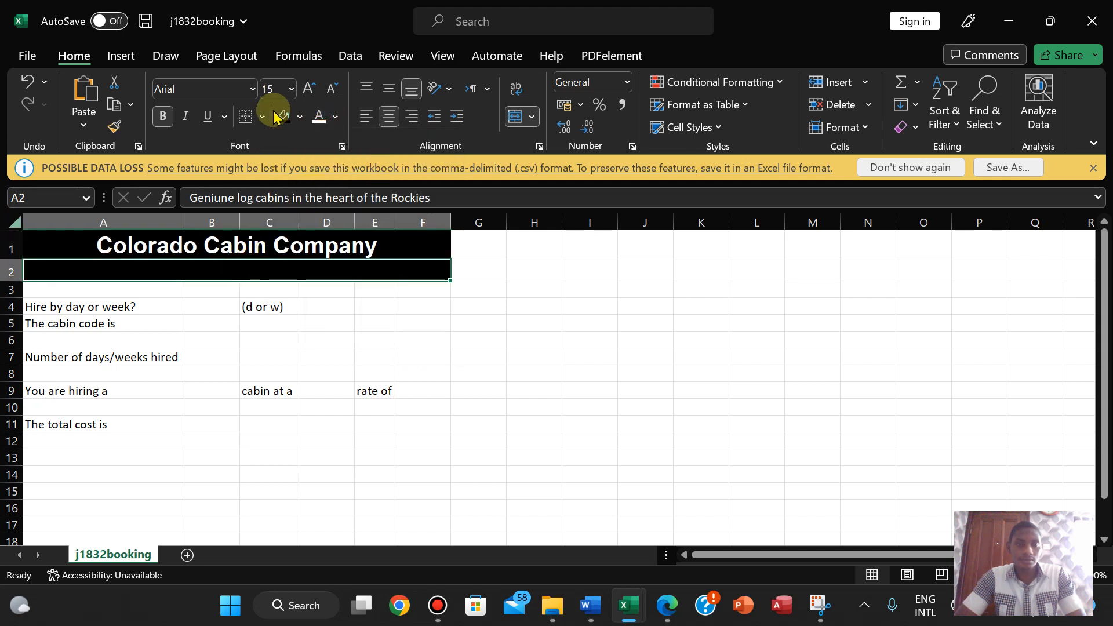
{"action": "left_click", "coordinate": [318, 118]}
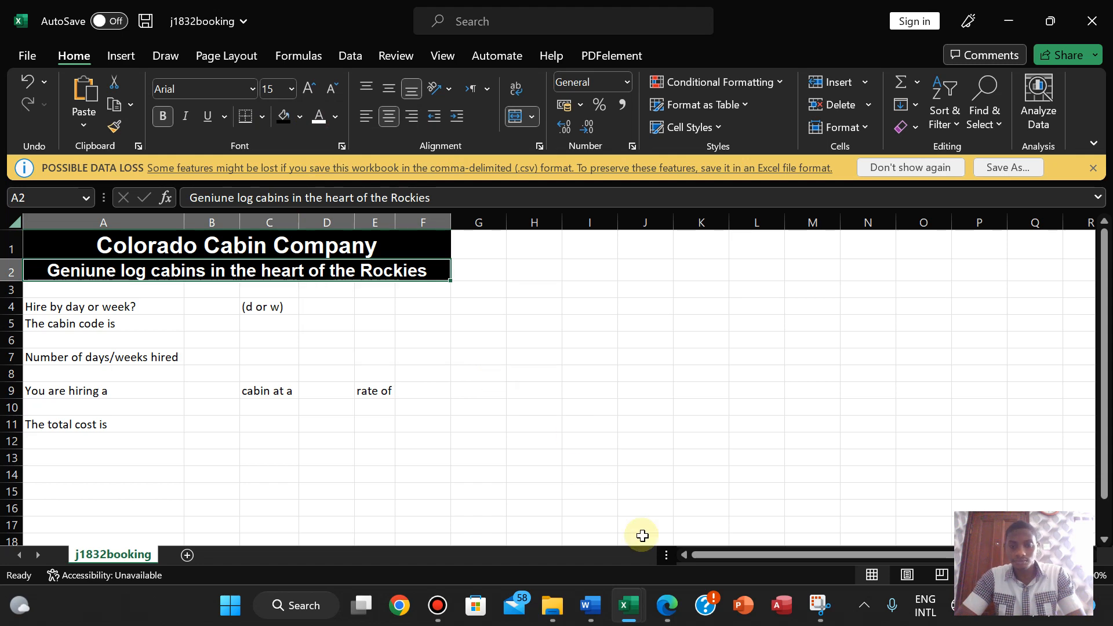
- After comparing with the exam's sample, shrink blank row 3 to a thin gap
{"action": "left_click", "coordinate": [665, 606]}
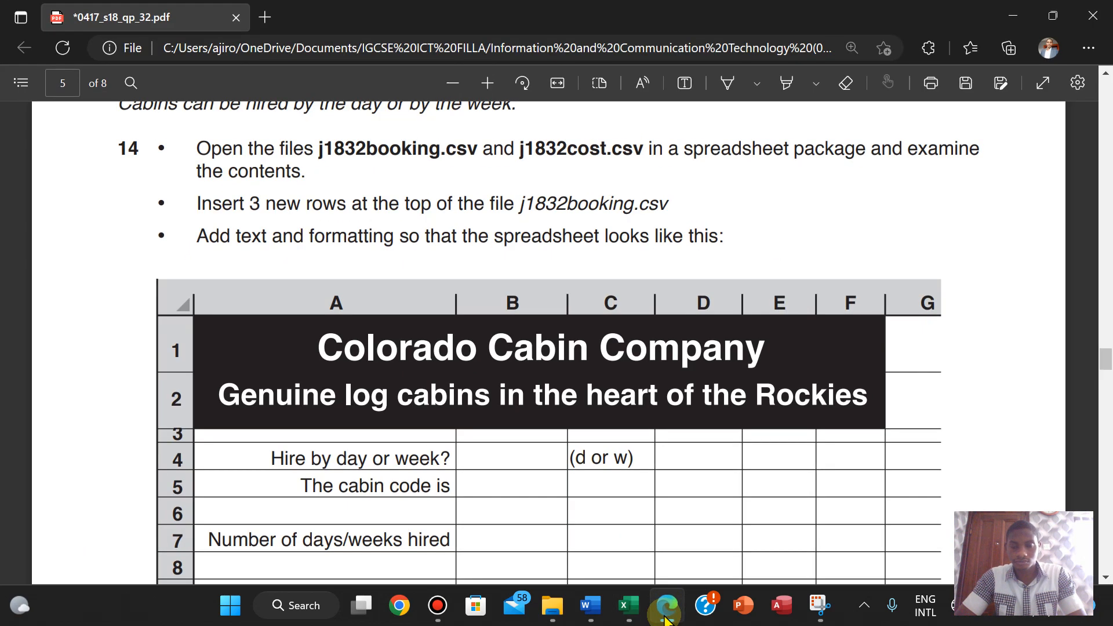
{"action": "left_click", "coordinate": [667, 619]}
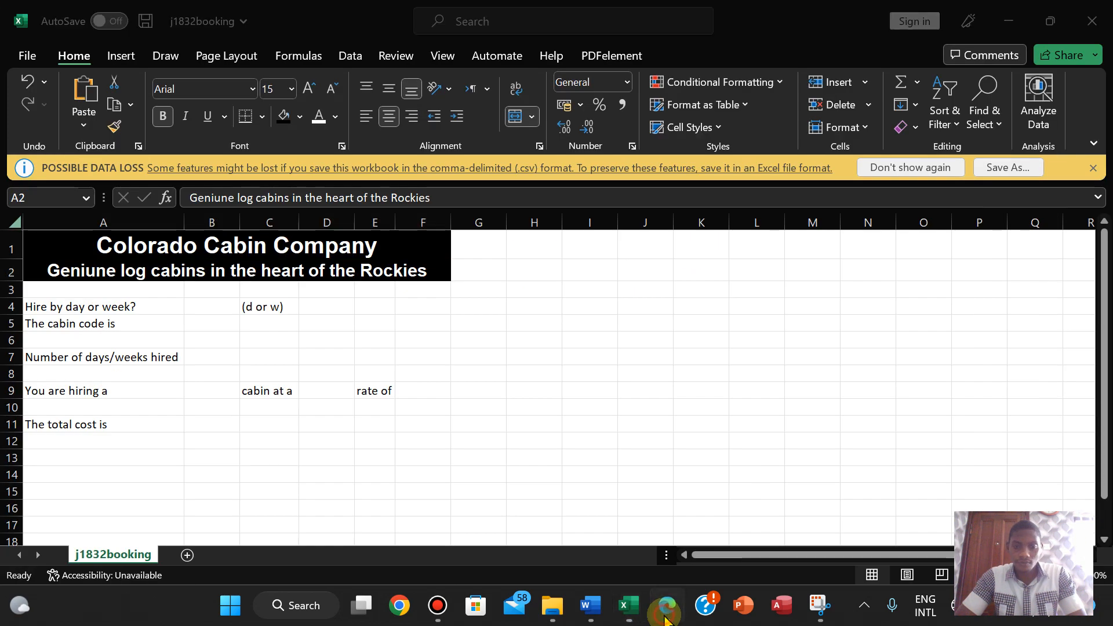
{"action": "left_click", "coordinate": [667, 619]}
{"action": "left_click", "coordinate": [667, 619]}
{"action": "left_click_drag", "start_coordinate": [16, 297], "coordinate": [16, 292]}
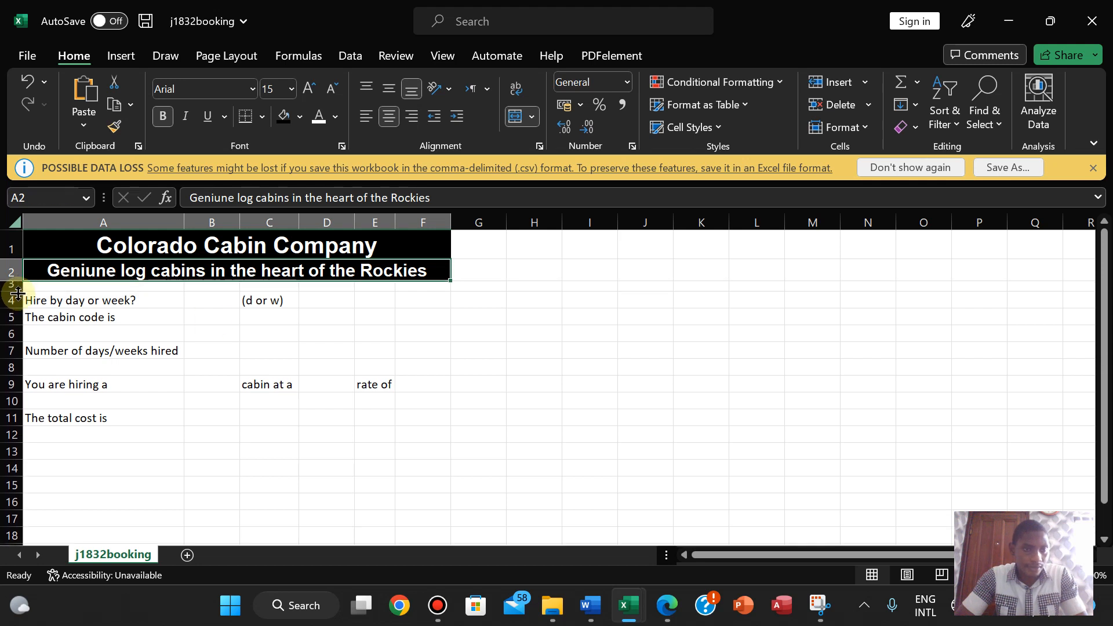
- Narrow row 3 to about 10.5 points, checking it against the exam's sample layout
{"action": "left_click", "coordinate": [668, 605]}
{"action": "left_click", "coordinate": [668, 605]}
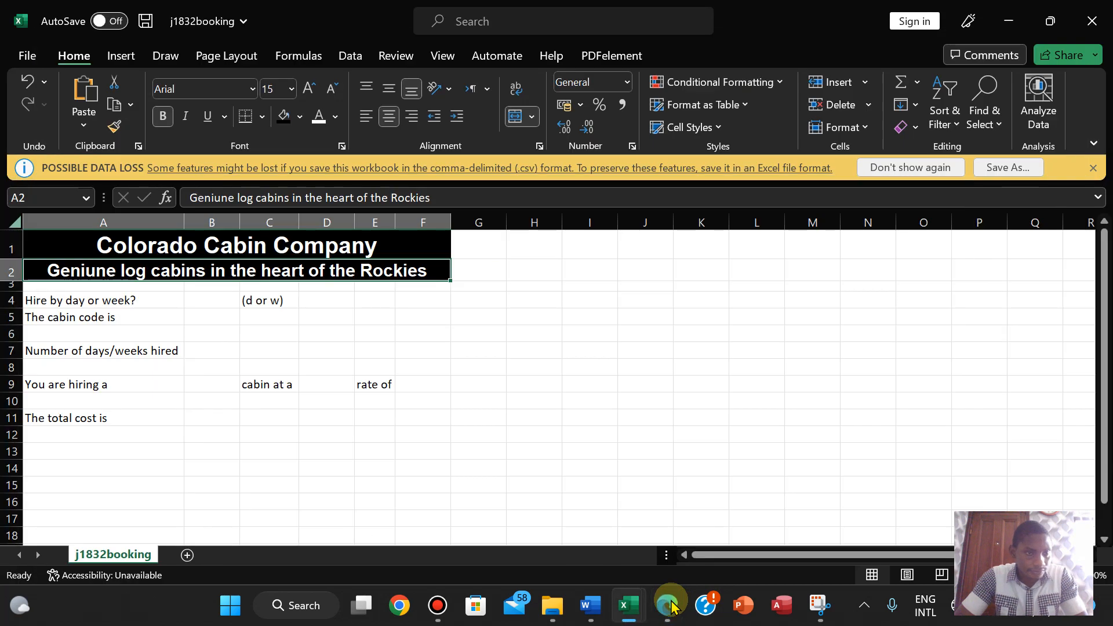
{"action": "left_click_drag", "start_coordinate": [21, 290], "coordinate": [21, 293]}
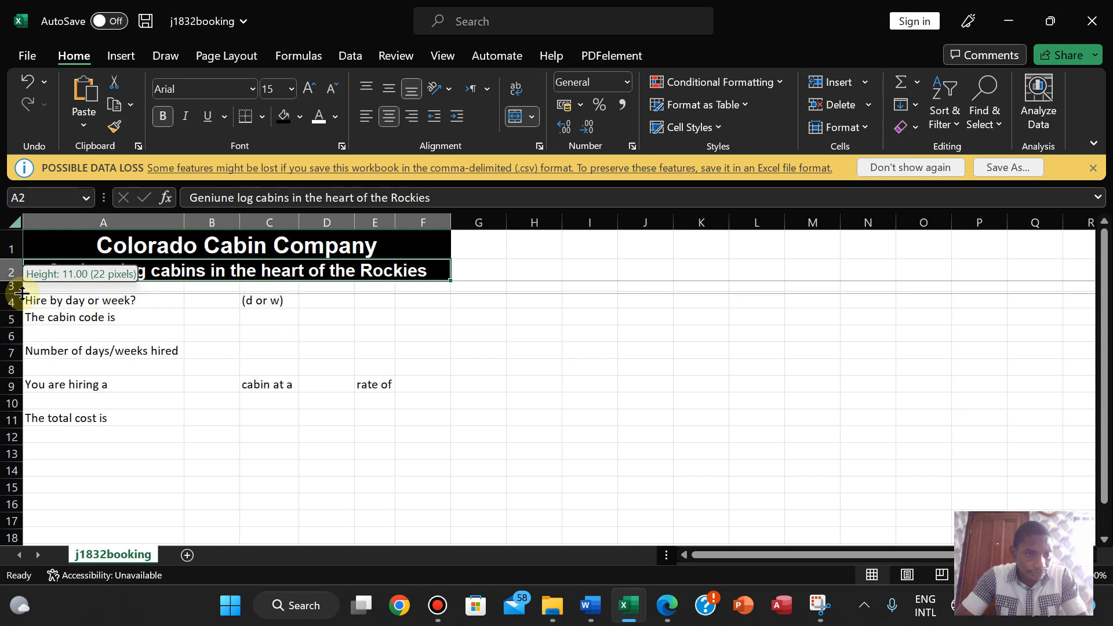
{"action": "left_click_drag", "start_coordinate": [21, 293], "coordinate": [22, 293]}
{"action": "left_click", "coordinate": [683, 621]}
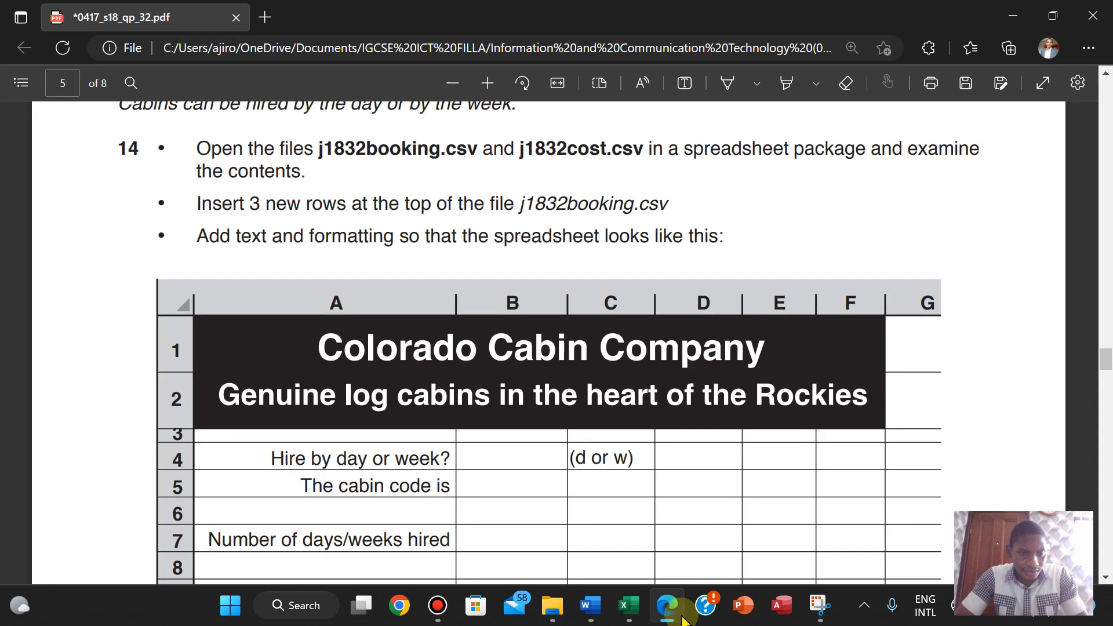
{"action": "left_click", "coordinate": [683, 620]}
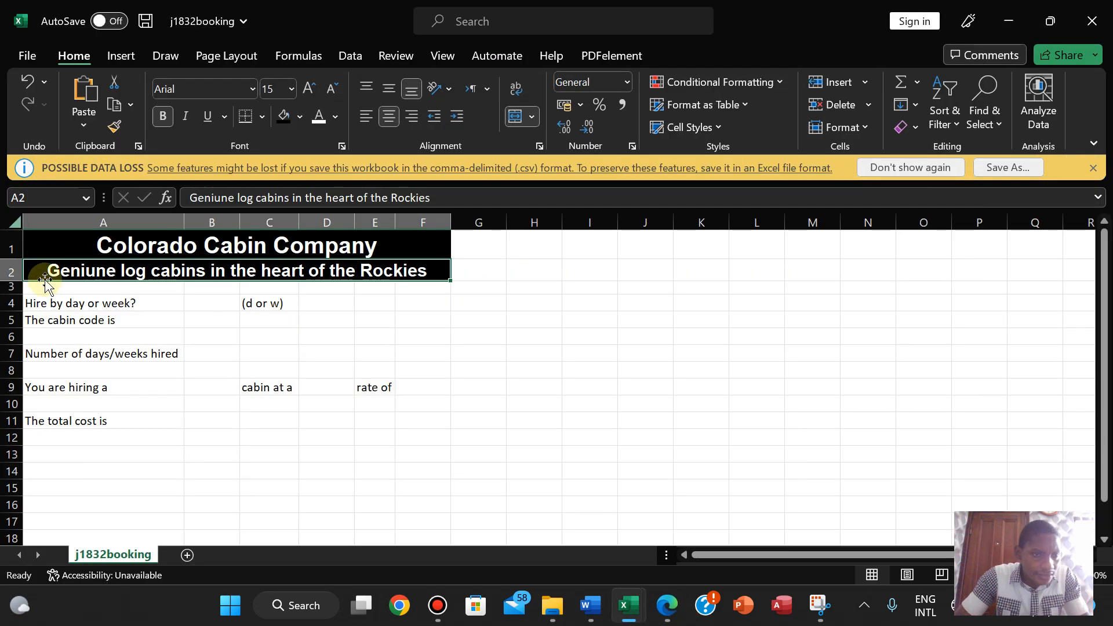
{"action": "left_click_drag", "start_coordinate": [20, 296], "coordinate": [20, 293]}
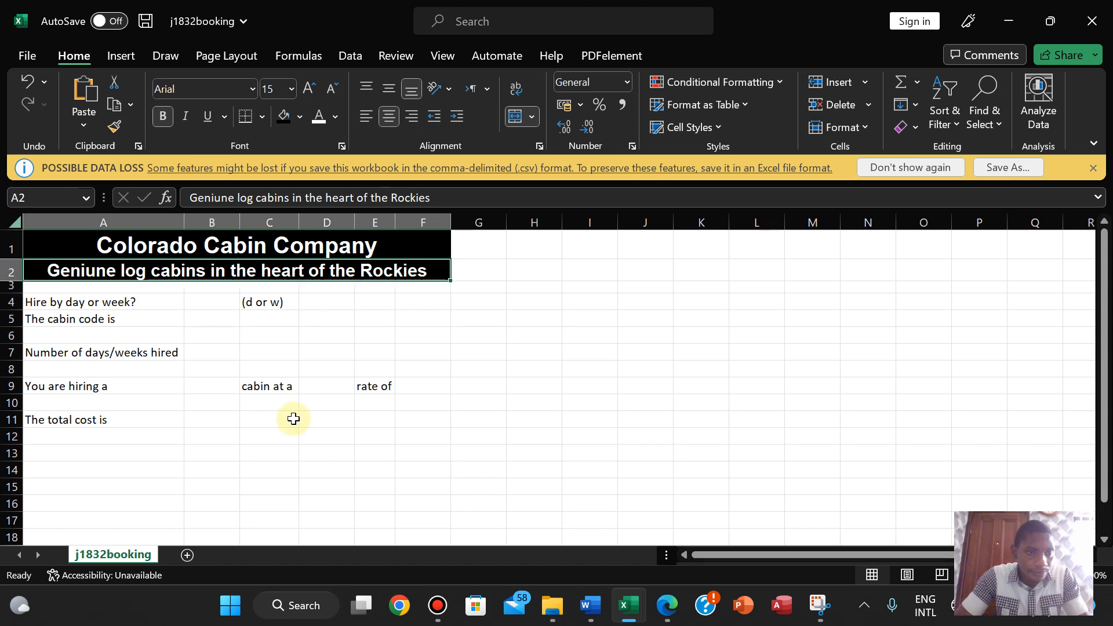
{"action": "left_click", "coordinate": [538, 464]}
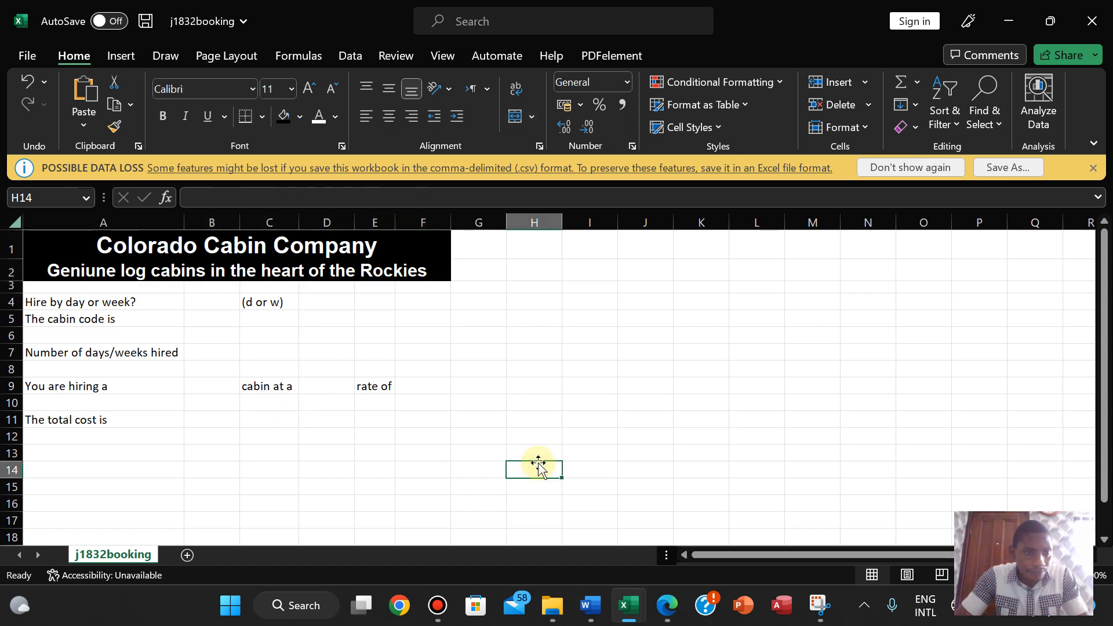
- Fine-tune row 3 slightly shorter, then select cell B9
{"action": "left_click", "coordinate": [669, 607]}
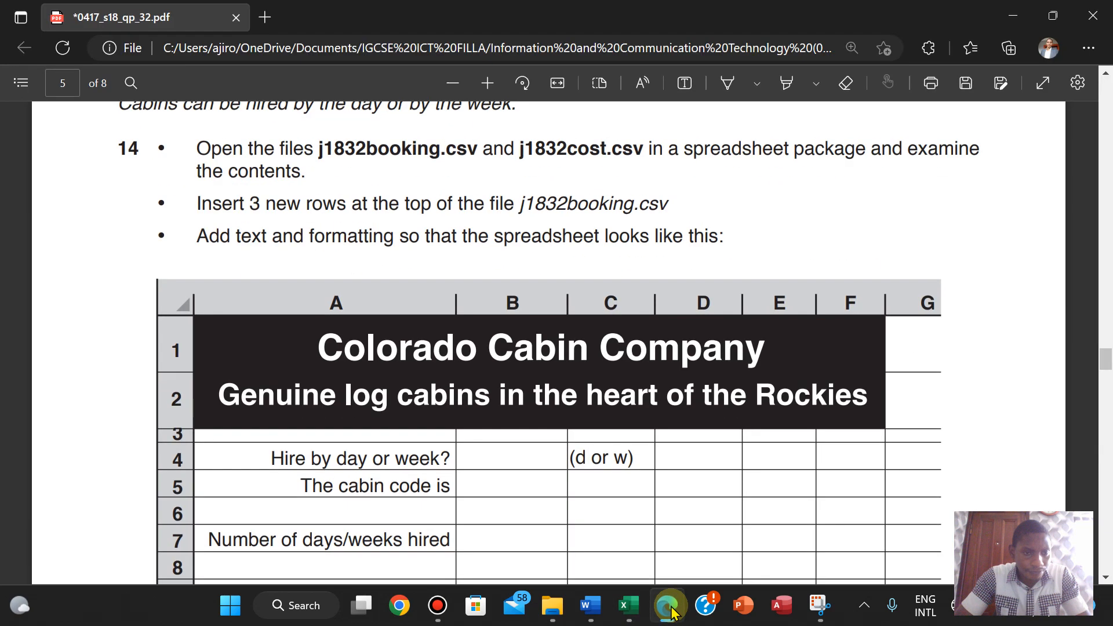
{"action": "left_click", "coordinate": [669, 607]}
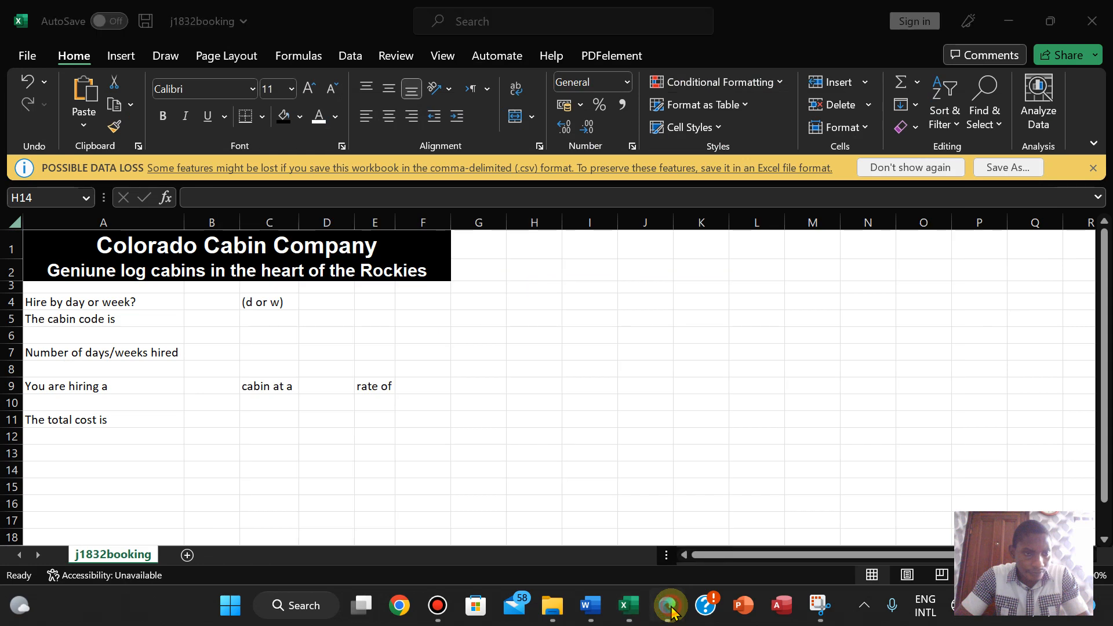
{"action": "left_click", "coordinate": [669, 608]}
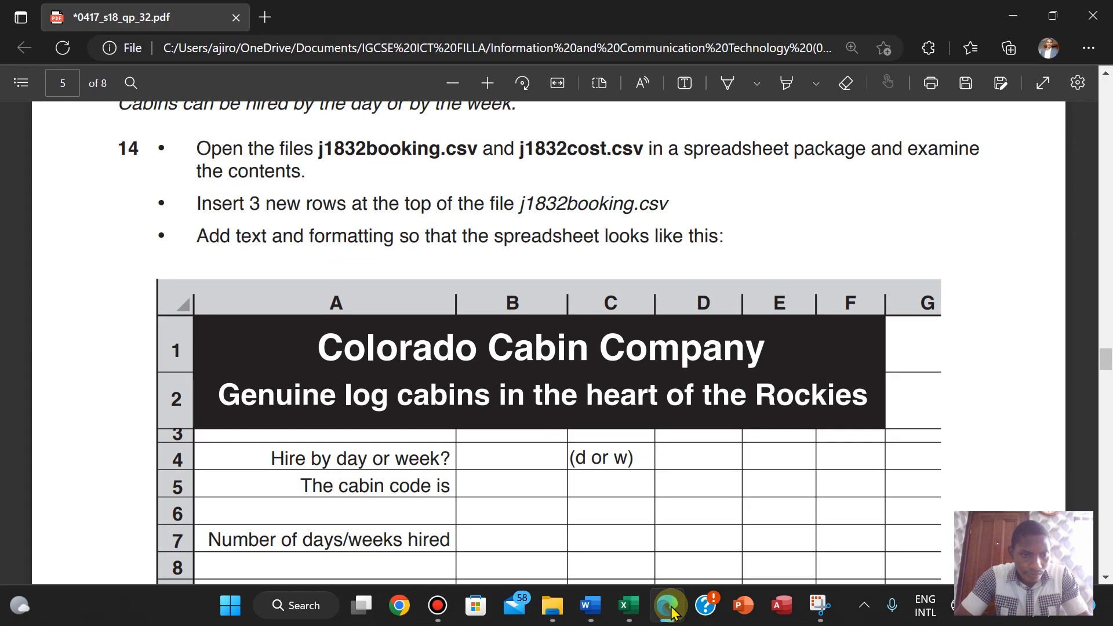
{"action": "left_click", "coordinate": [669, 607]}
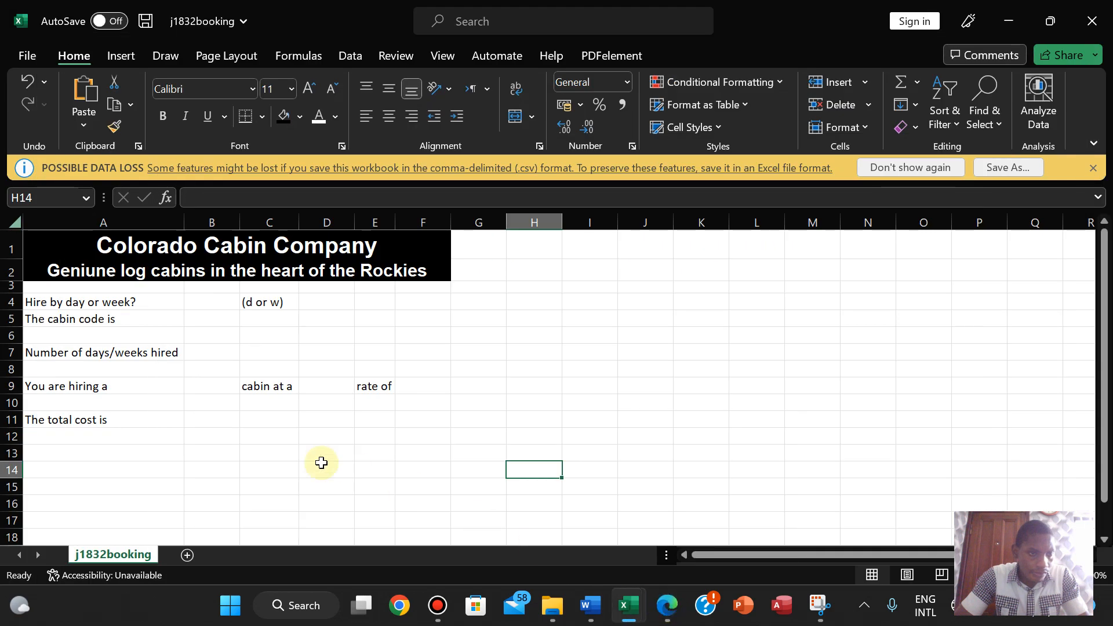
{"action": "left_click_drag", "start_coordinate": [22, 295], "coordinate": [21, 294]}
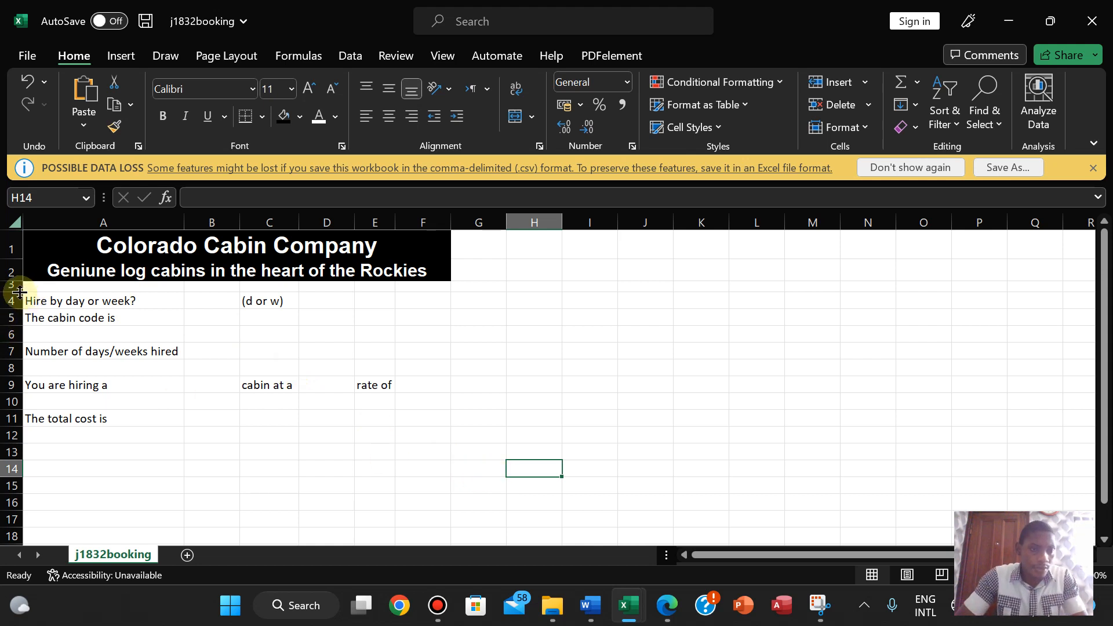
{"action": "left_click_drag", "start_coordinate": [19, 293], "coordinate": [19, 294]}
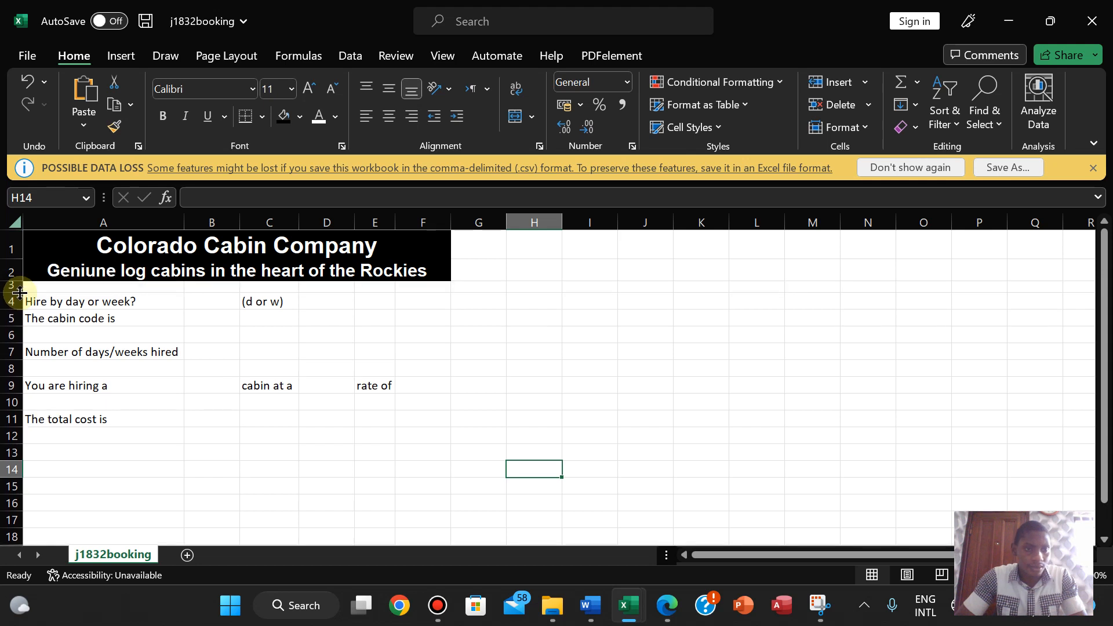
{"action": "left_click", "coordinate": [195, 382]}
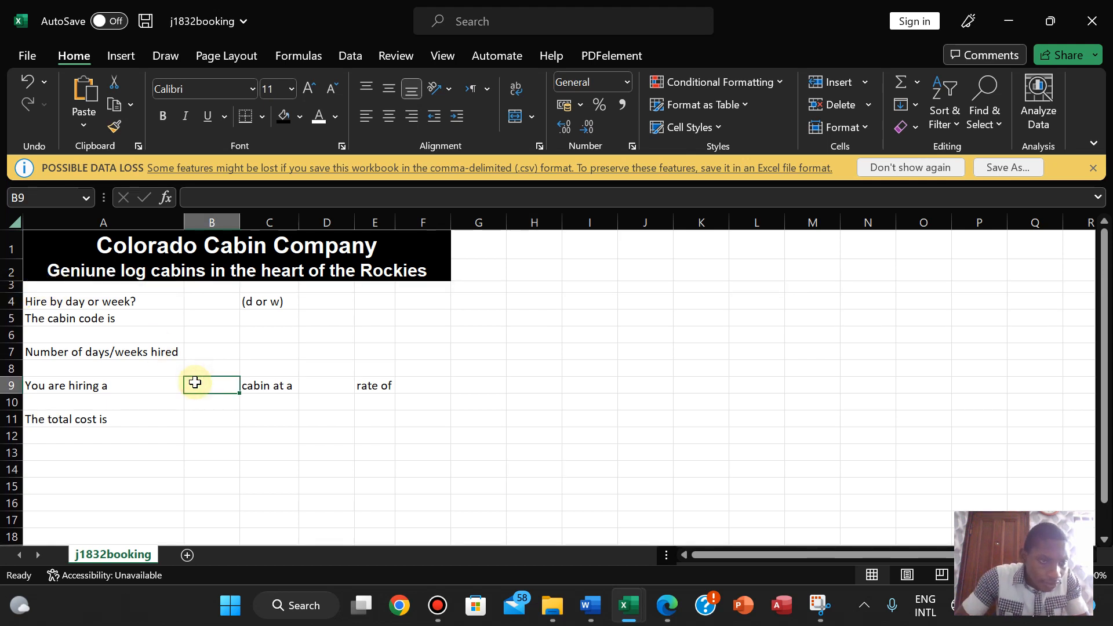
- Set row 3 to exactly 10 points and compare the header with the question paper
{"action": "left_click", "coordinate": [671, 618]}
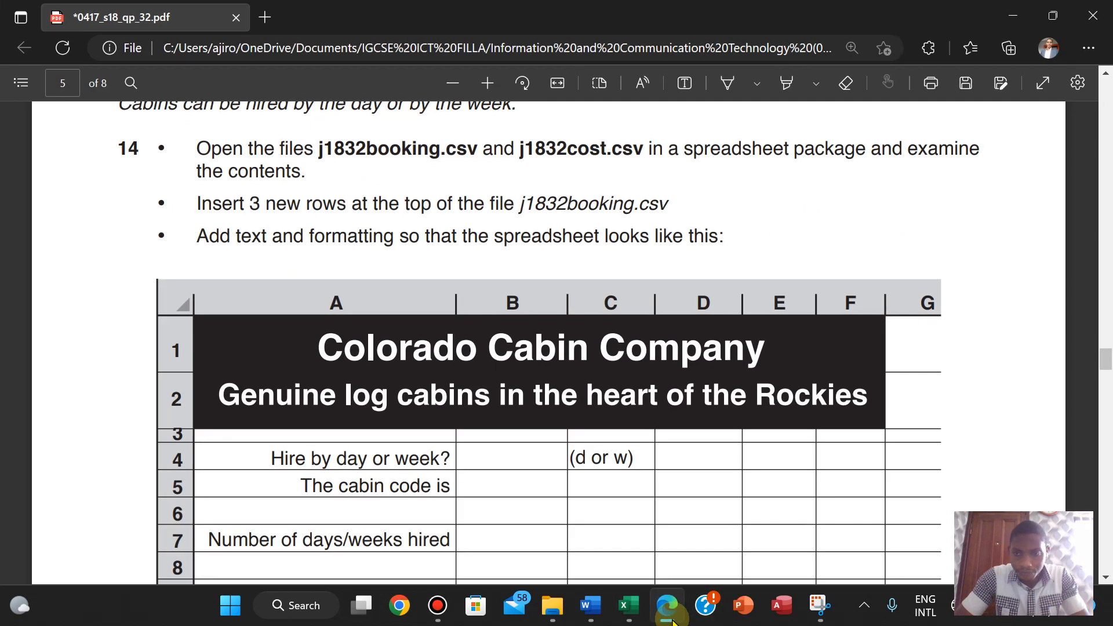
{"action": "left_click", "coordinate": [671, 617]}
{"action": "left_click", "coordinate": [671, 619]}
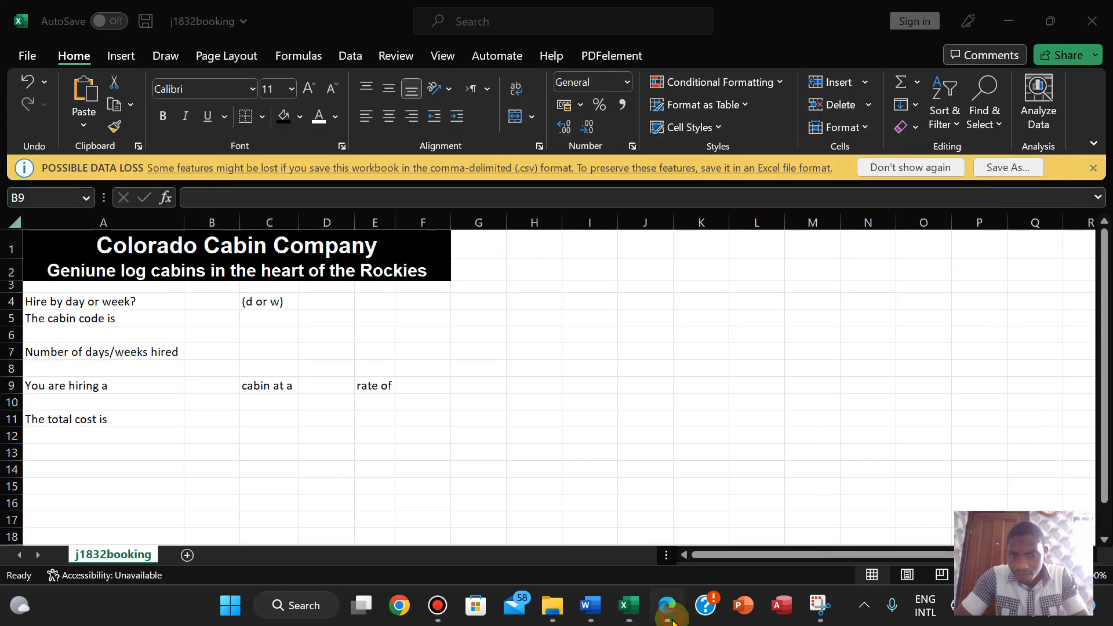
{"action": "left_click", "coordinate": [671, 618]}
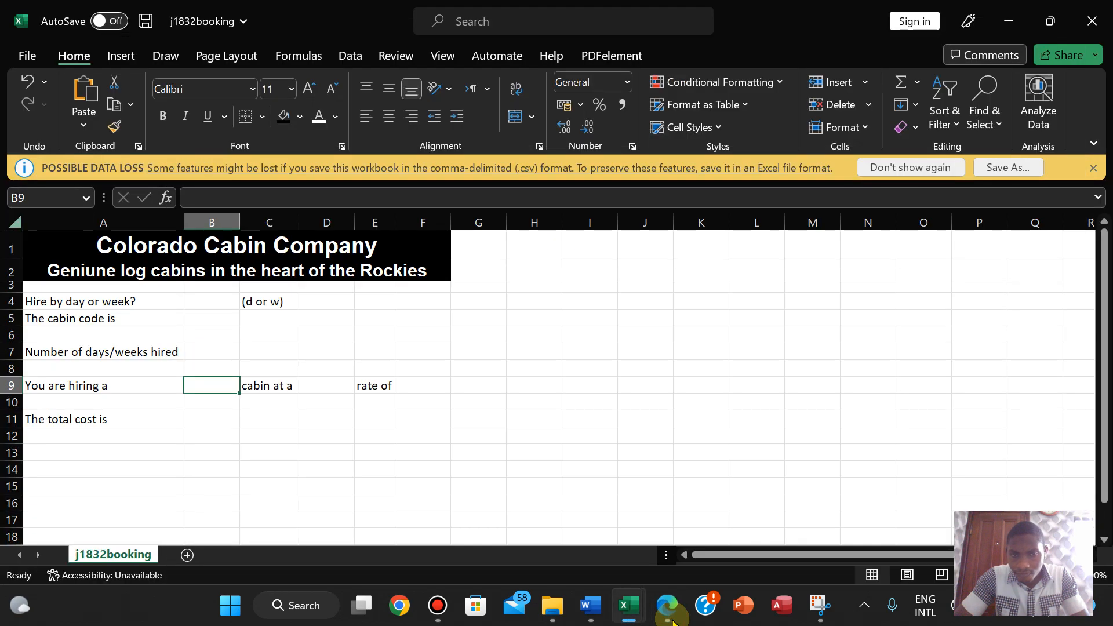
{"action": "left_click", "coordinate": [671, 619]}
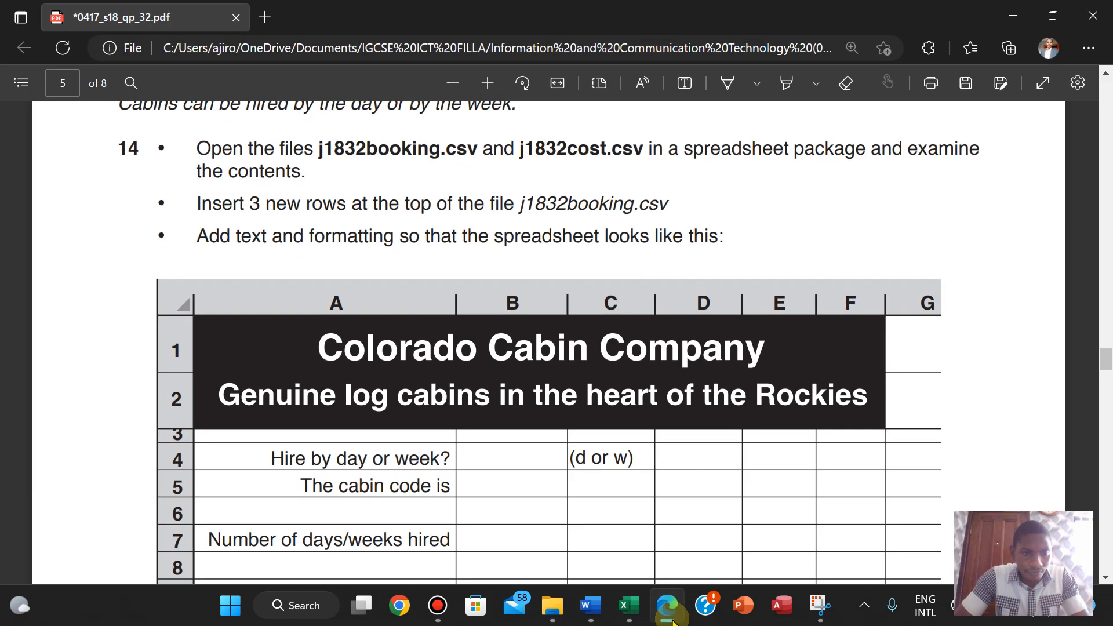
{"action": "left_click", "coordinate": [673, 621]}
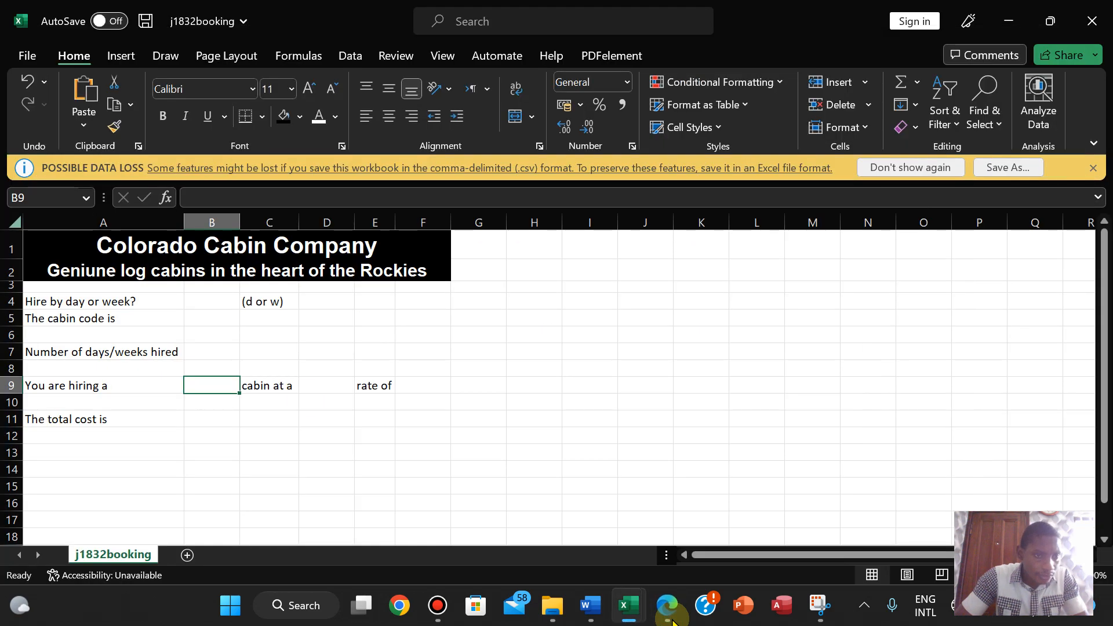
{"action": "left_click_drag", "start_coordinate": [19, 292], "coordinate": [19, 291]}
{"action": "left_click", "coordinate": [494, 400]}
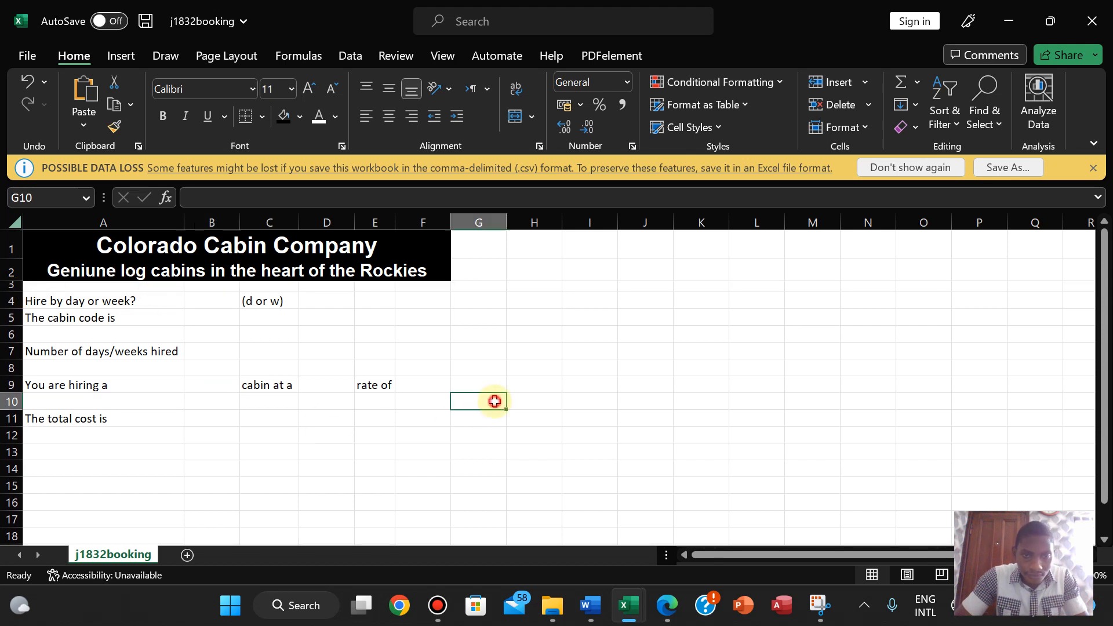
{"action": "left_click", "coordinate": [667, 604]}
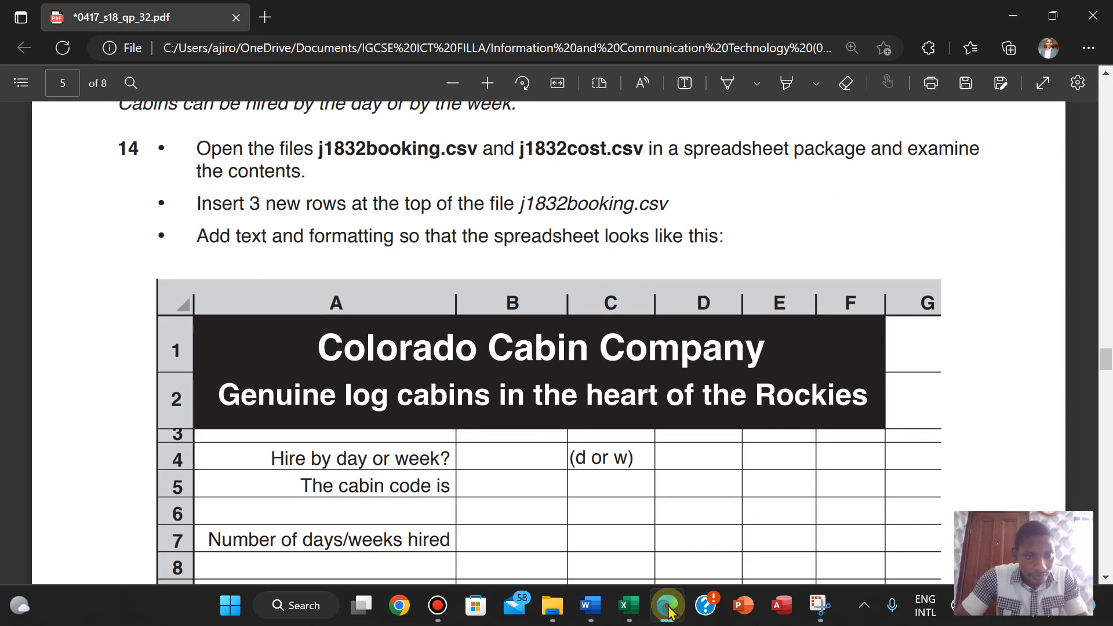
{"action": "left_click", "coordinate": [667, 603]}
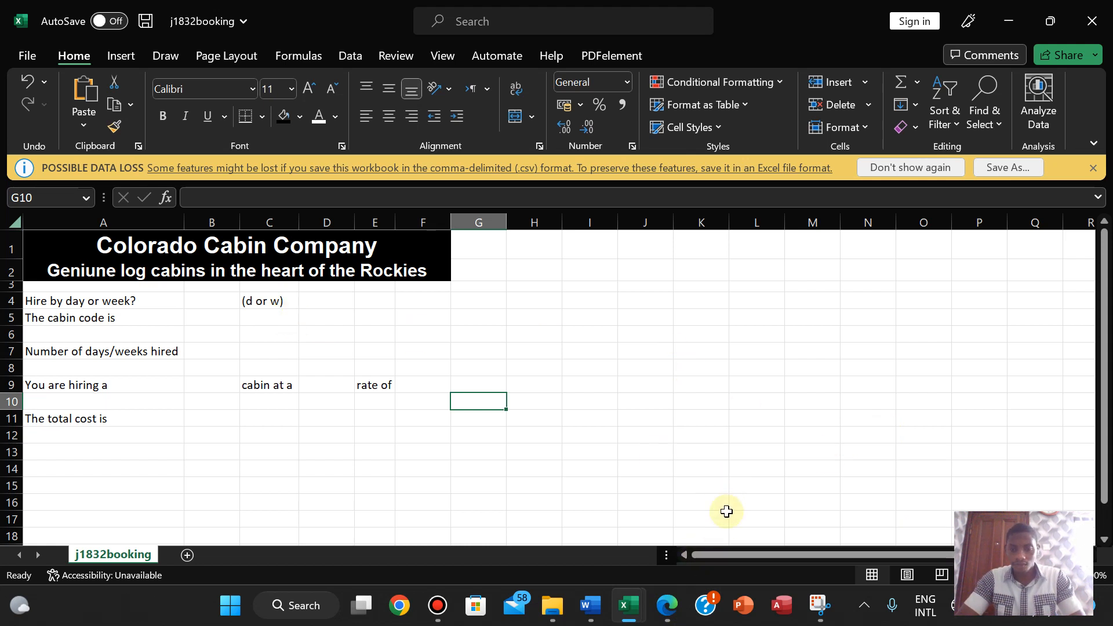
{"action": "key", "text": "alt+Tab"}
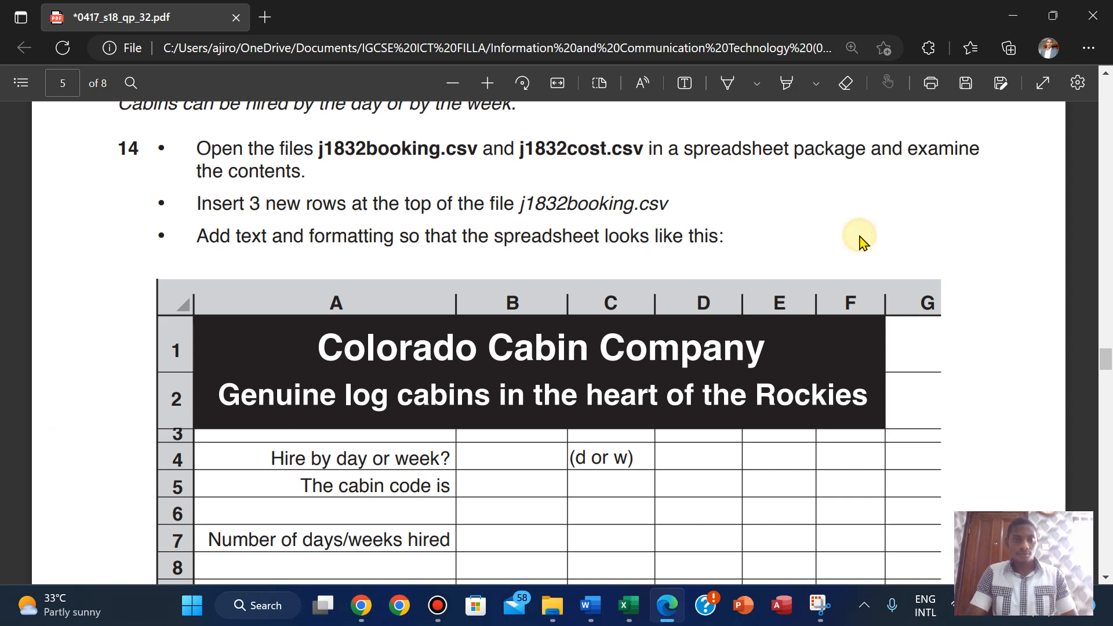
{"action": "scroll", "coordinate": [862, 239], "scroll_direction": "down", "scroll_amount": 3}
{"action": "scroll", "coordinate": [862, 239], "scroll_direction": "up", "scroll_amount": 3}
{"action": "mouse_move", "coordinate": [629, 605]}
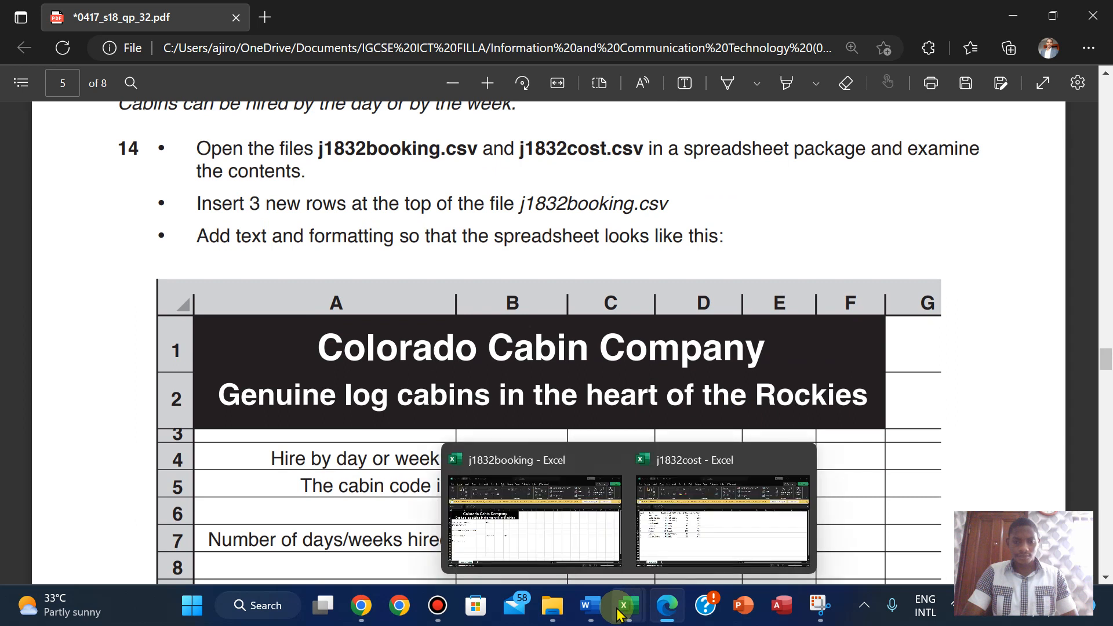
{"action": "left_click", "coordinate": [505, 545]}
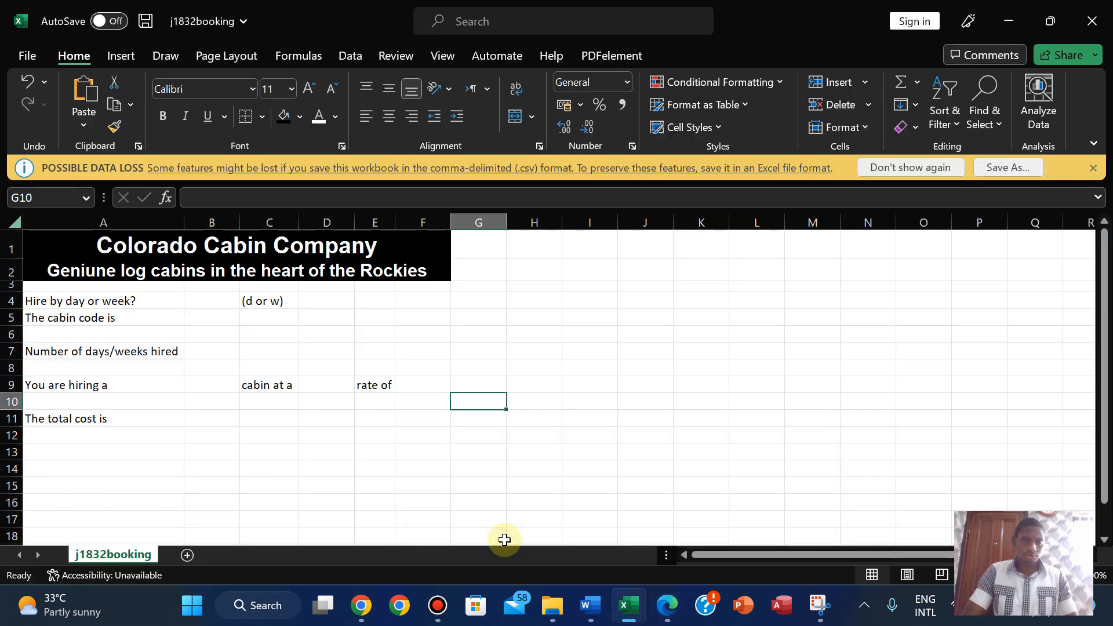
{"action": "left_click", "coordinate": [673, 613]}
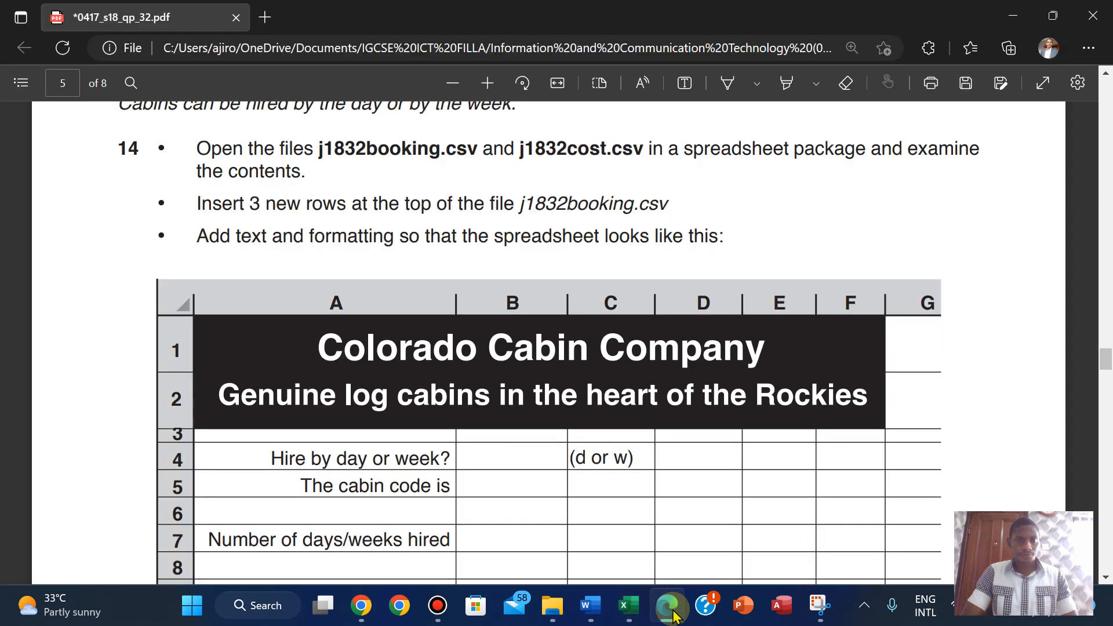
{"action": "left_click", "coordinate": [673, 615]}
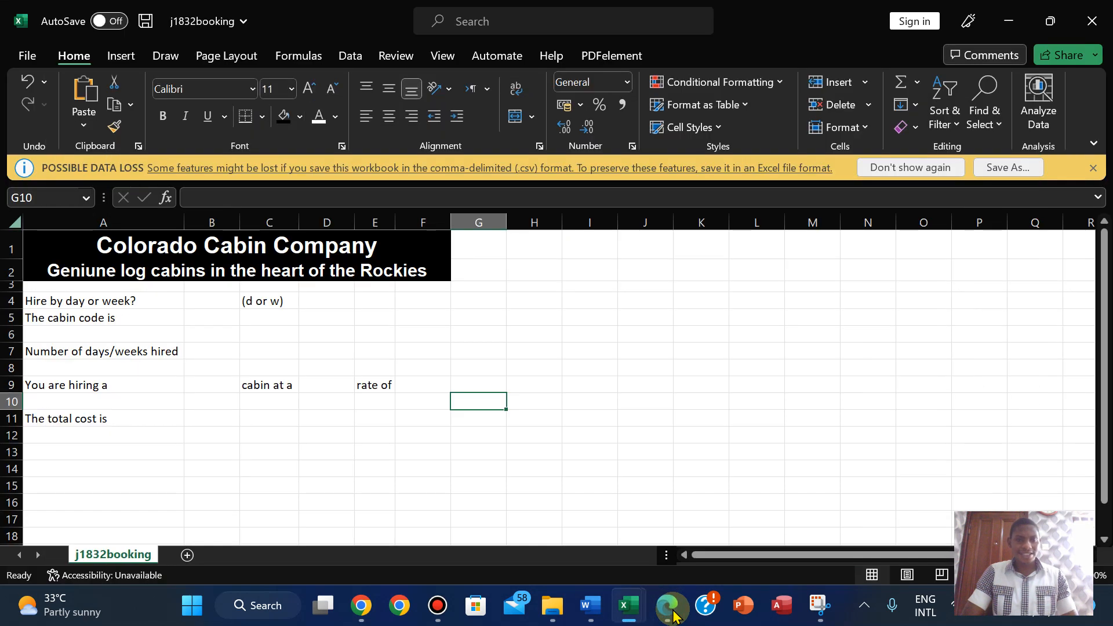
{"action": "left_click", "coordinate": [672, 614]}
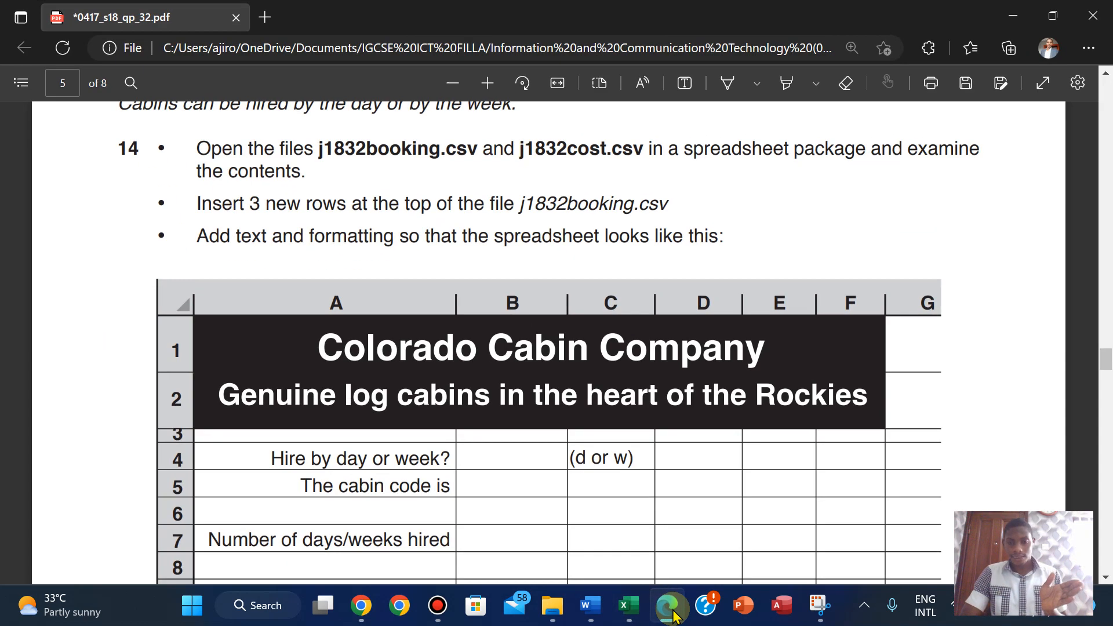
{"action": "left_click", "coordinate": [672, 614]}
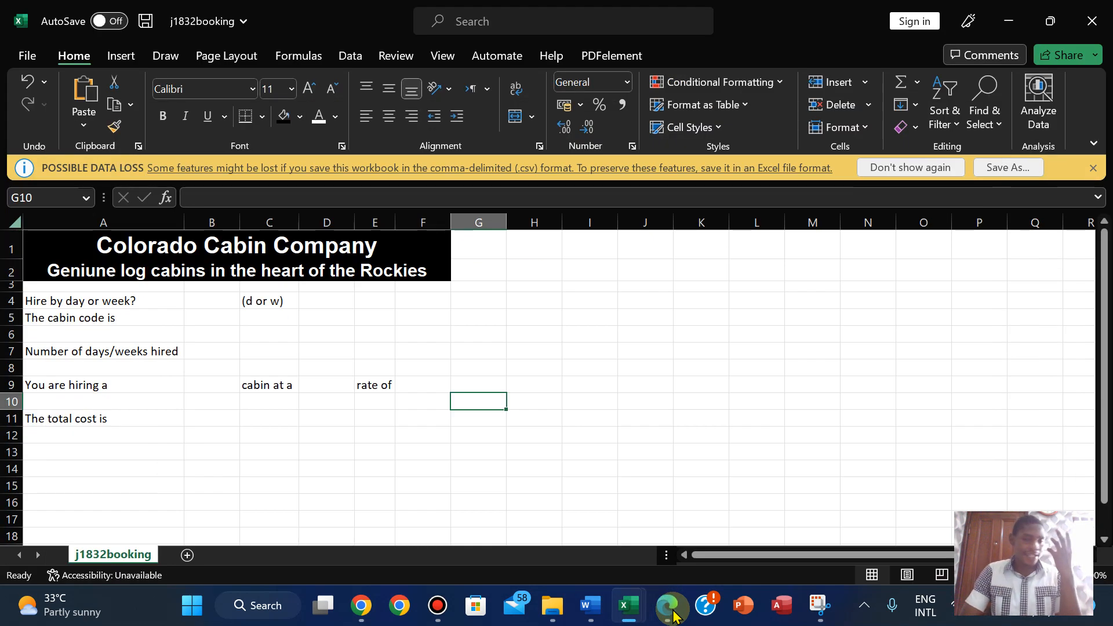
{"action": "left_click", "coordinate": [672, 614]}
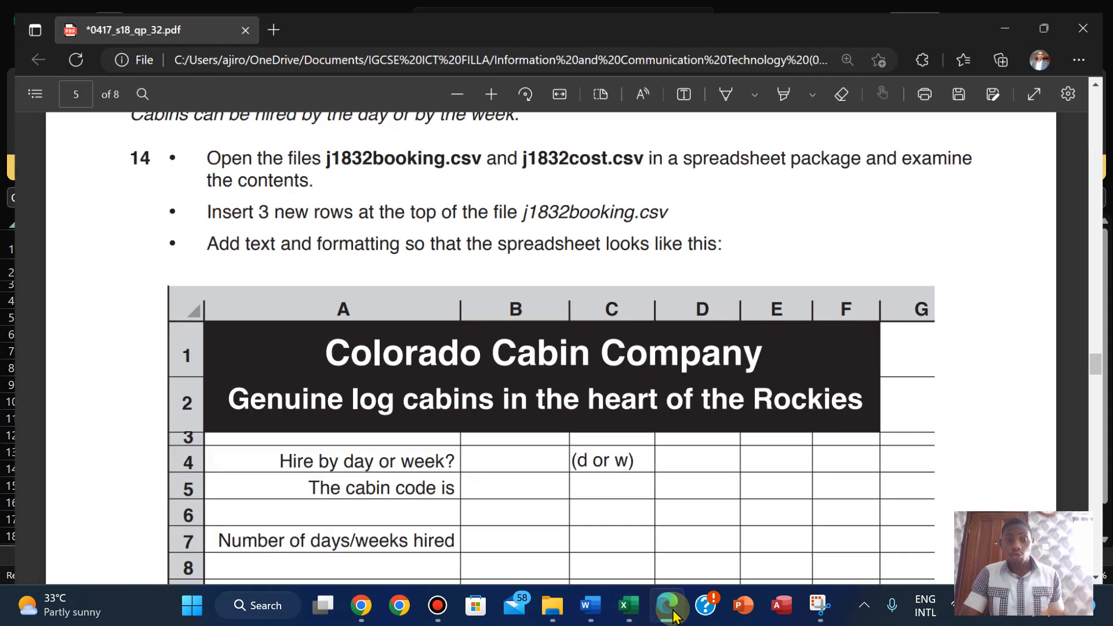
{"action": "left_click", "coordinate": [672, 614]}
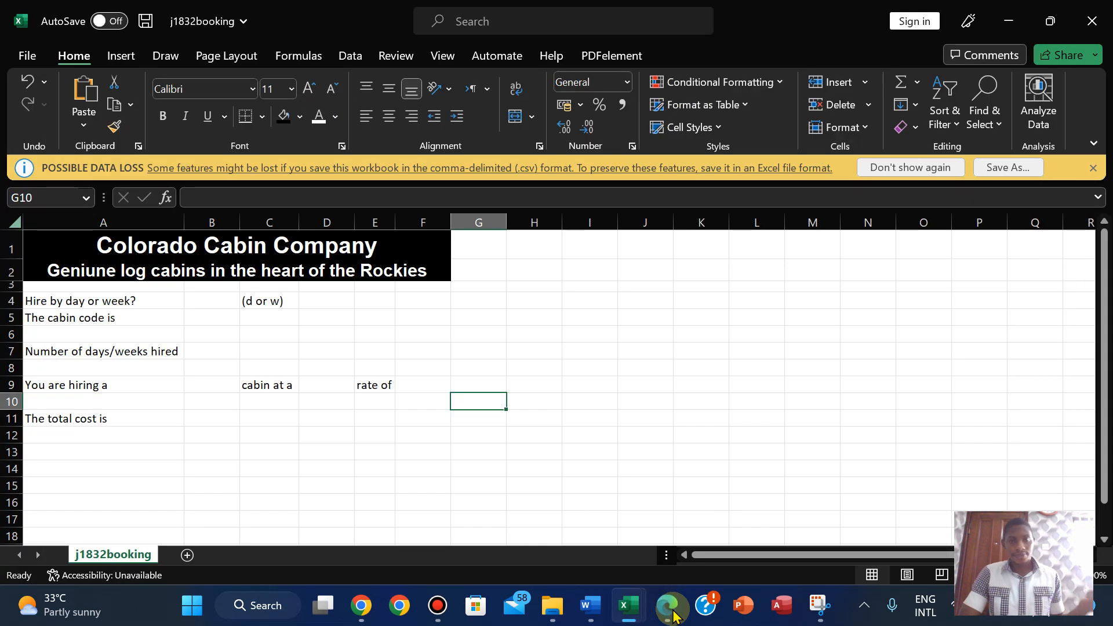
{"action": "left_click", "coordinate": [673, 615]}
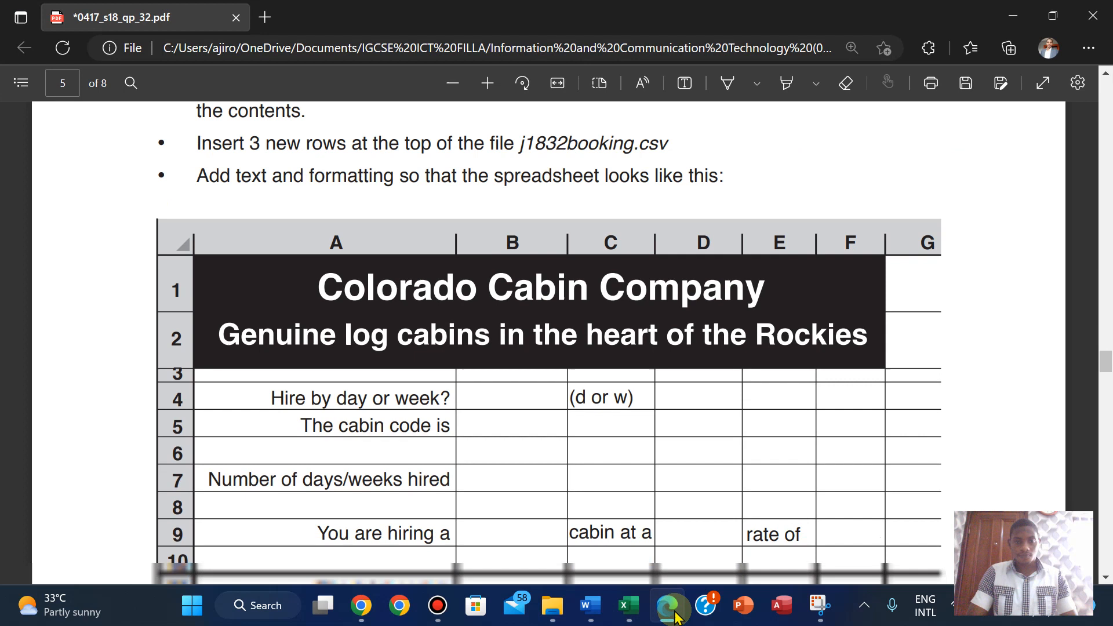
{"action": "key", "text": "Down"}
{"action": "key", "text": "Down"}
{"action": "key", "text": "Down"}
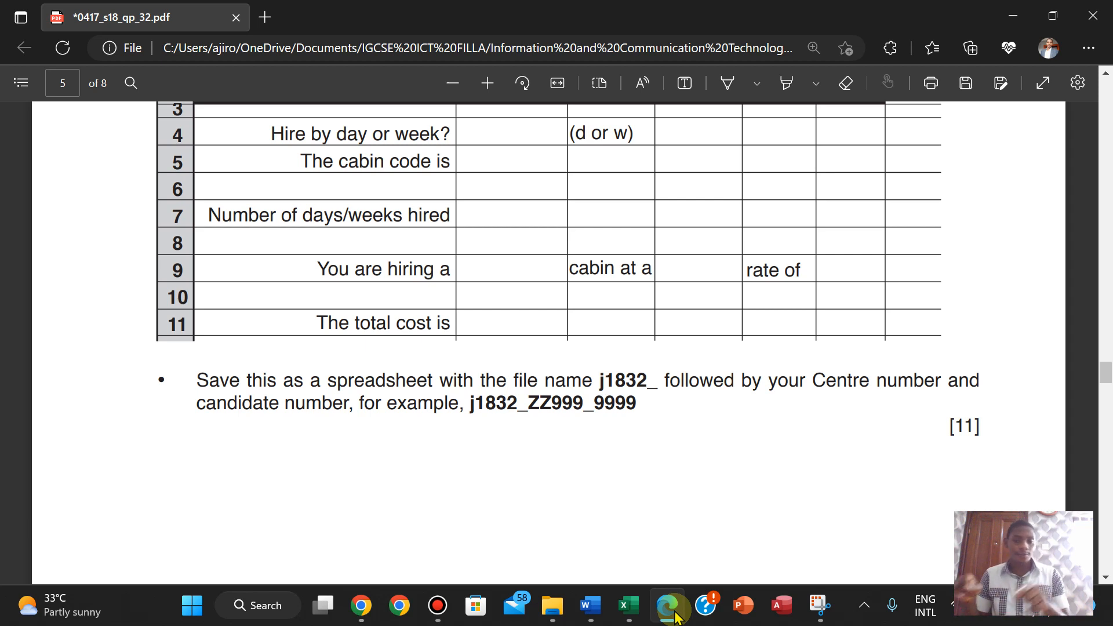
{"action": "mouse_move", "coordinate": [627, 606]}
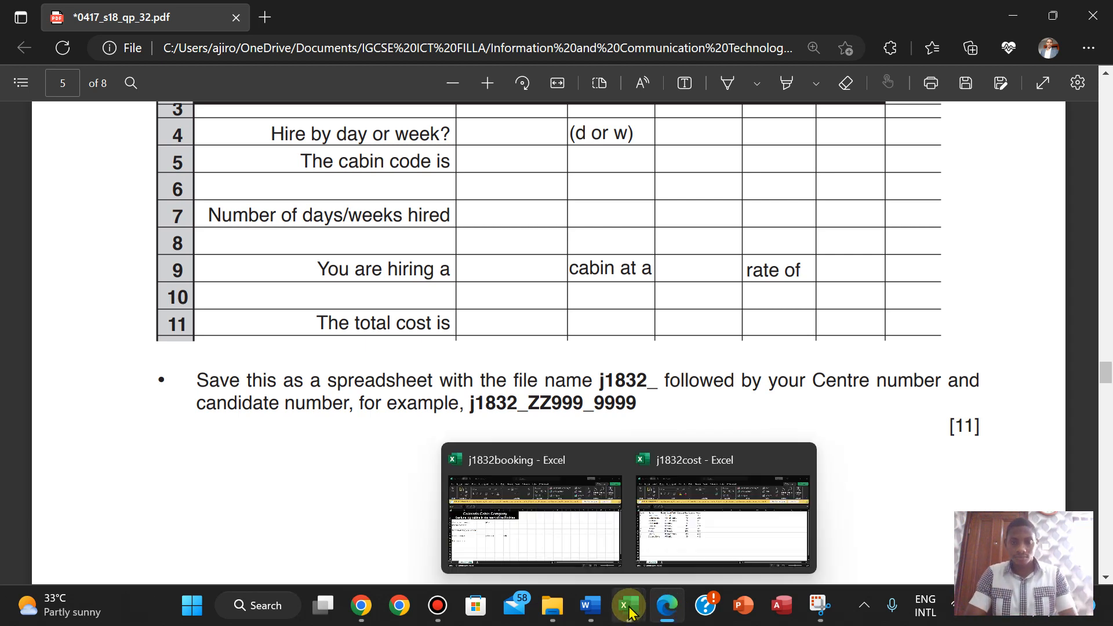
{"action": "left_click", "coordinate": [549, 500]}
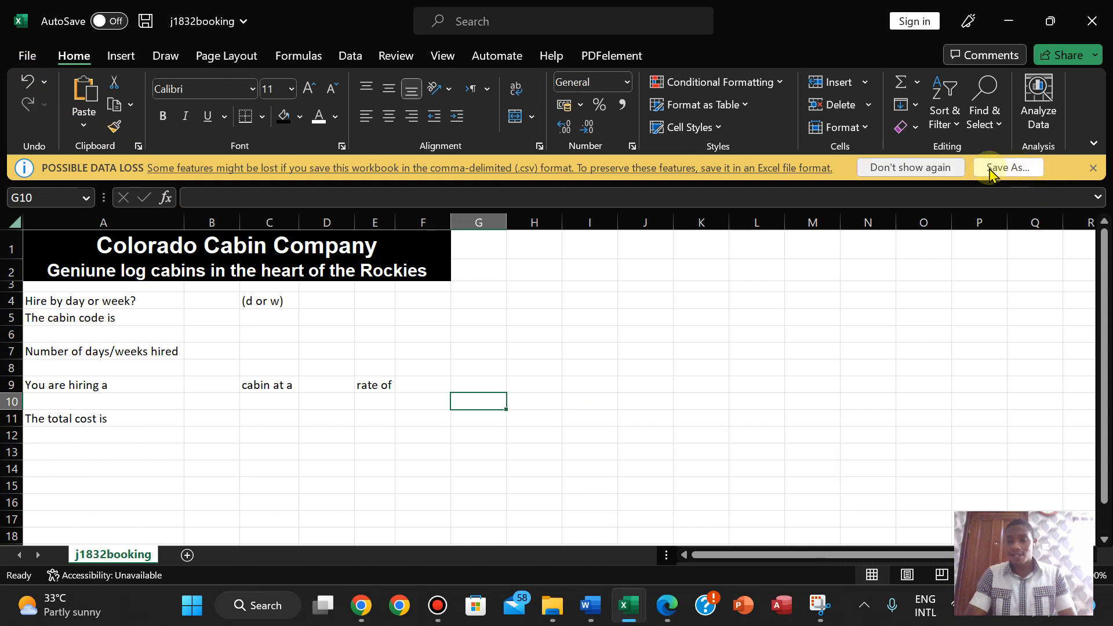
- Save the booking sheet as an Excel Workbook named j1832_AN017_2023
{"action": "left_click", "coordinate": [1015, 167]}
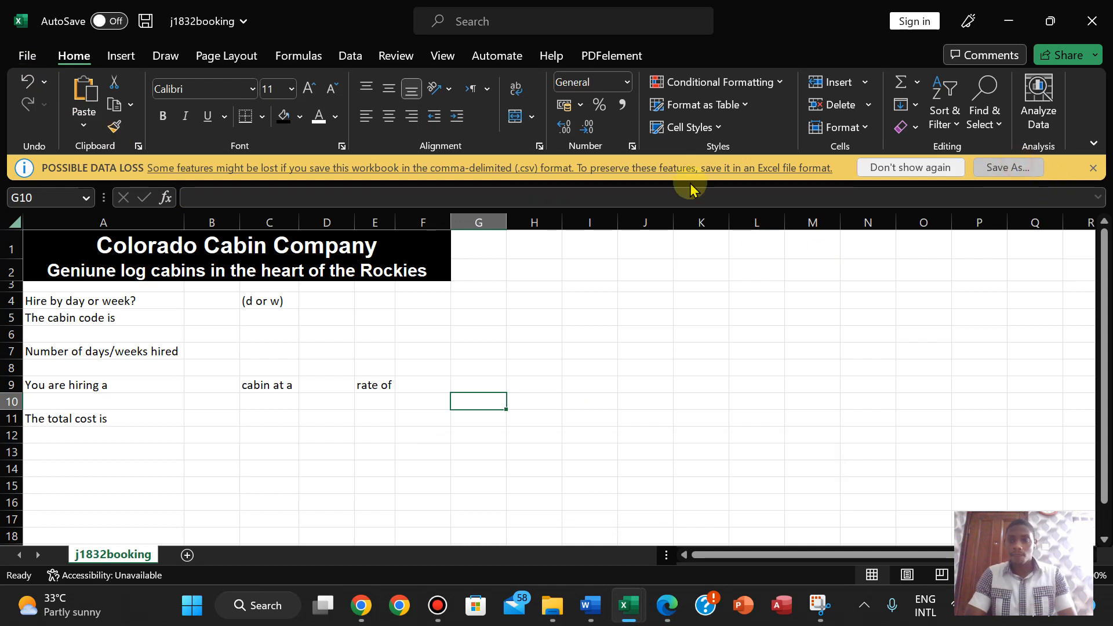
{"action": "left_click", "coordinate": [192, 291]}
{"action": "key", "text": "BackSpace"}
{"action": "key", "text": "BackSpace"}
{"action": "key", "text": "BackSpace"}
{"action": "key", "text": "BackSpace"}
{"action": "key", "text": "BackSpace"}
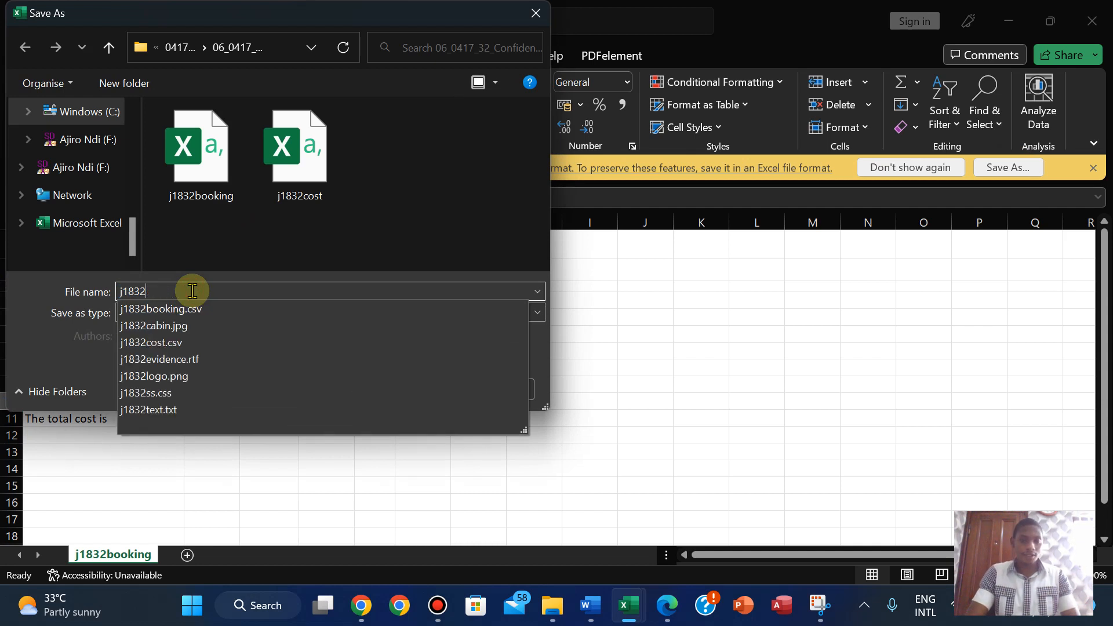
{"action": "type", "text": "_"}
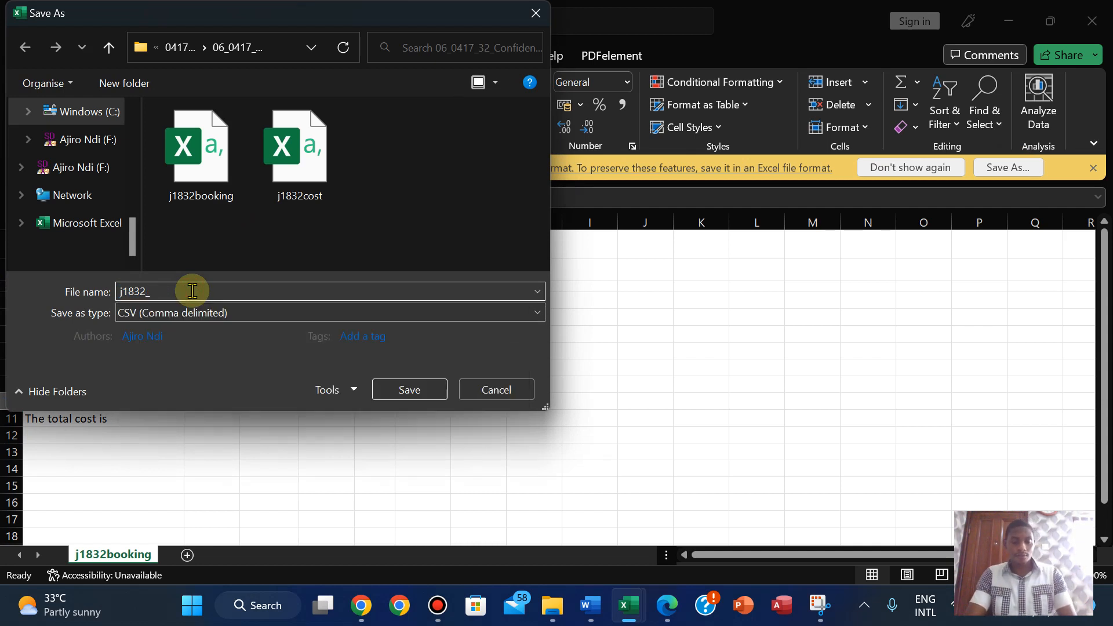
{"action": "type", "text": "AN017"}
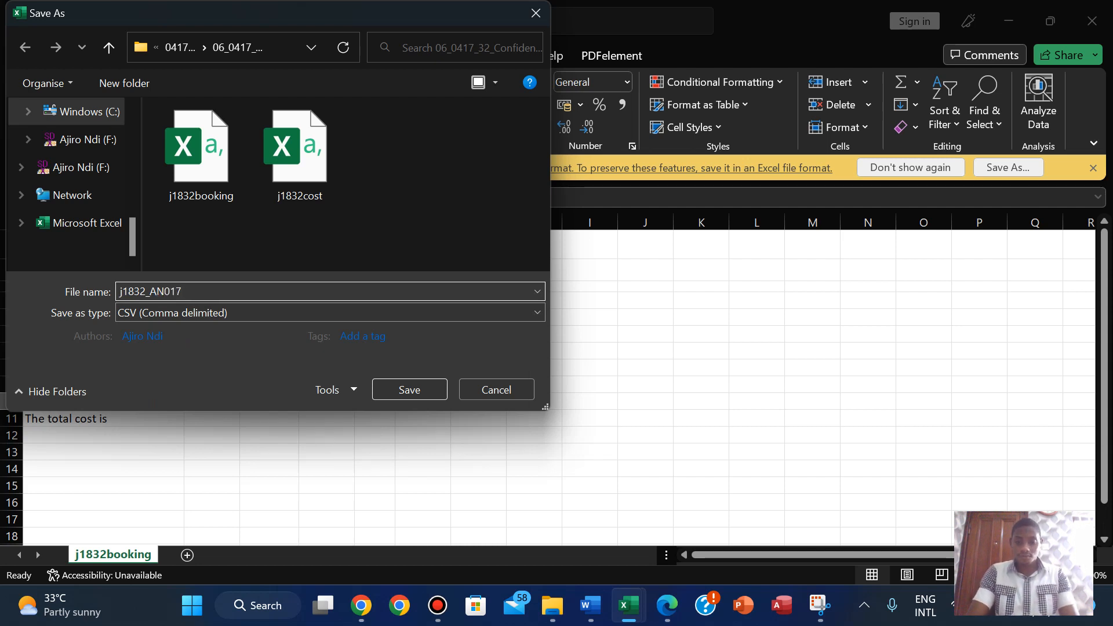
{"action": "type", "text": "_2023"}
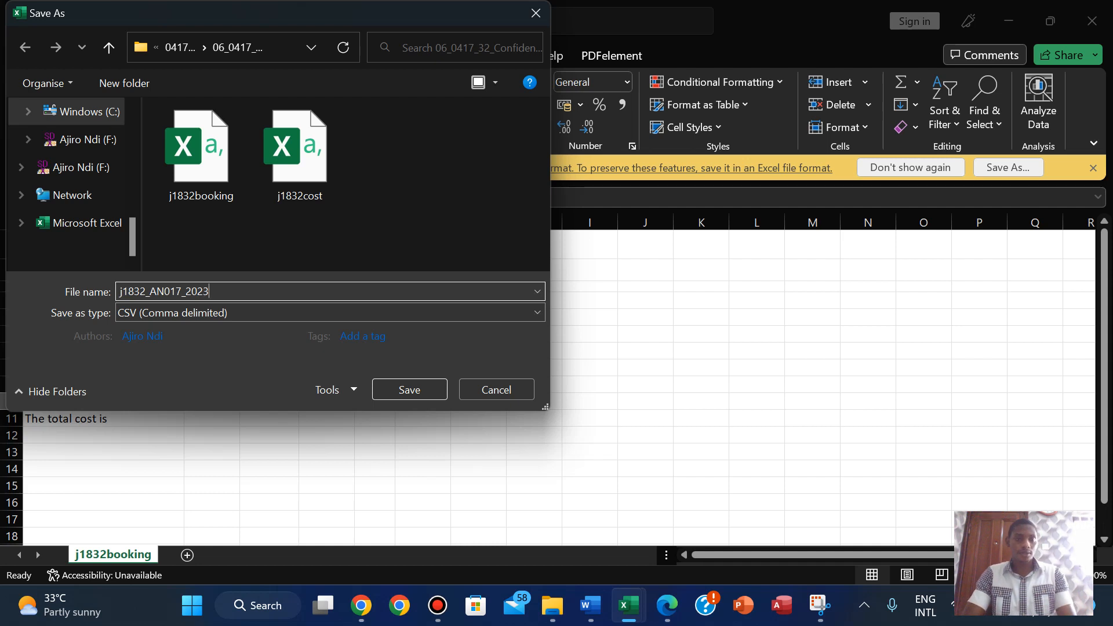
{"action": "left_click", "coordinate": [235, 308]}
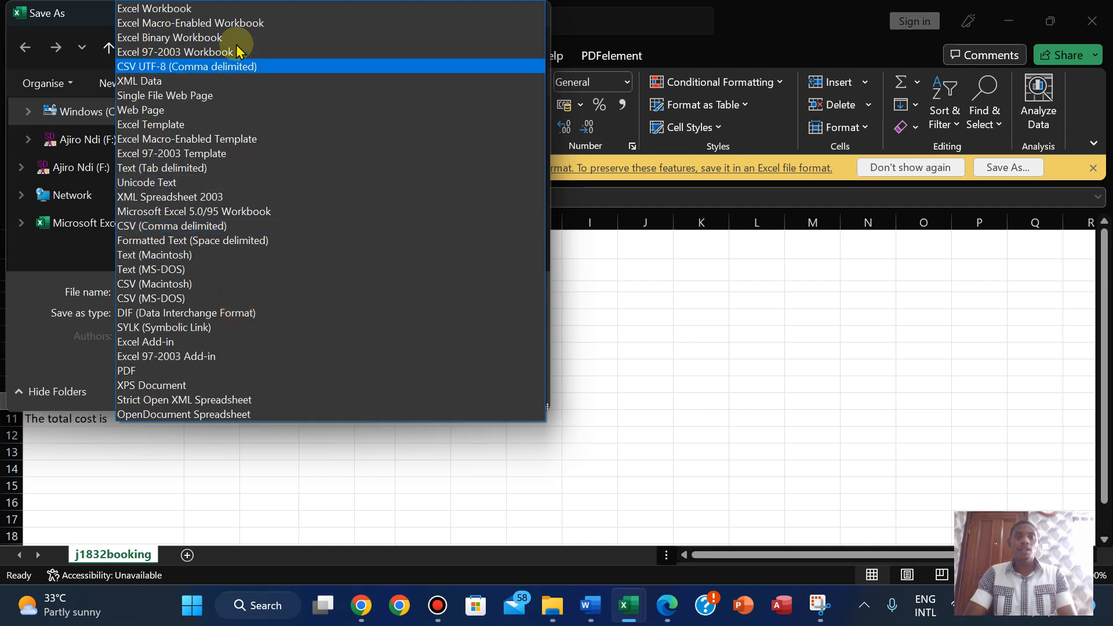
{"action": "left_click", "coordinate": [217, 8]}
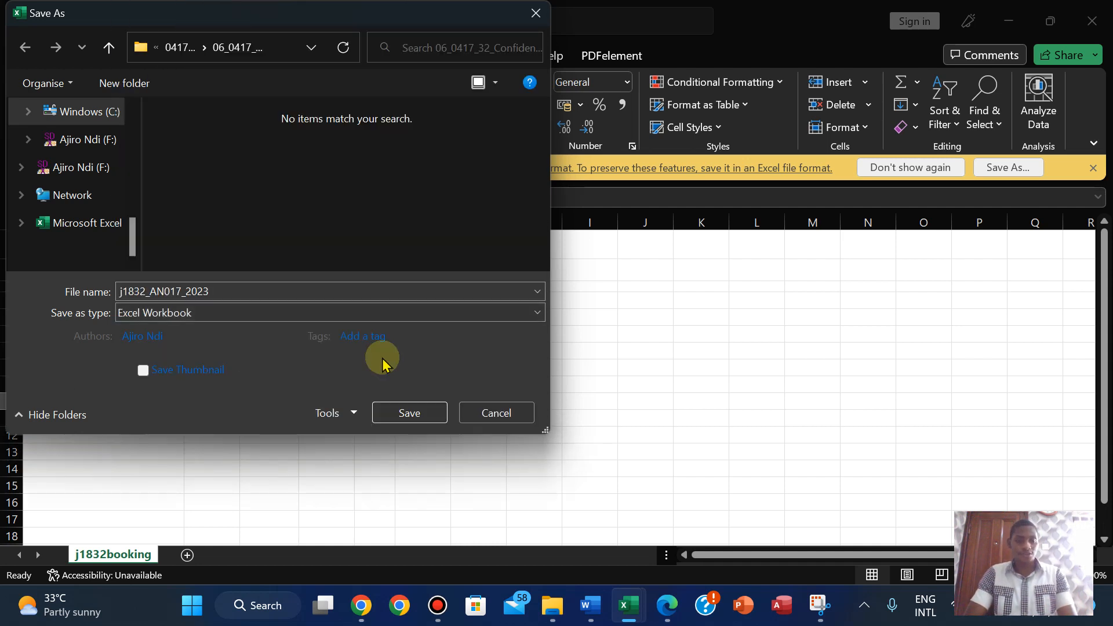
{"action": "left_click", "coordinate": [409, 412]}
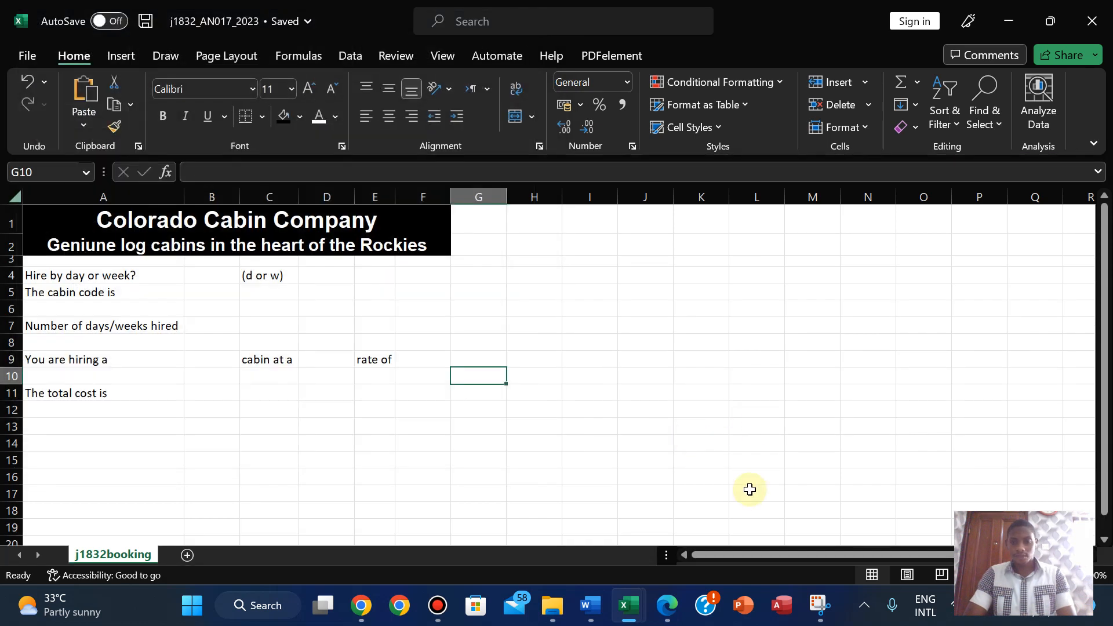
- Read the Evidence 4 and step 15 header/footer instructions, then return to j1832_AN017_2023
{"action": "left_click", "coordinate": [670, 605]}
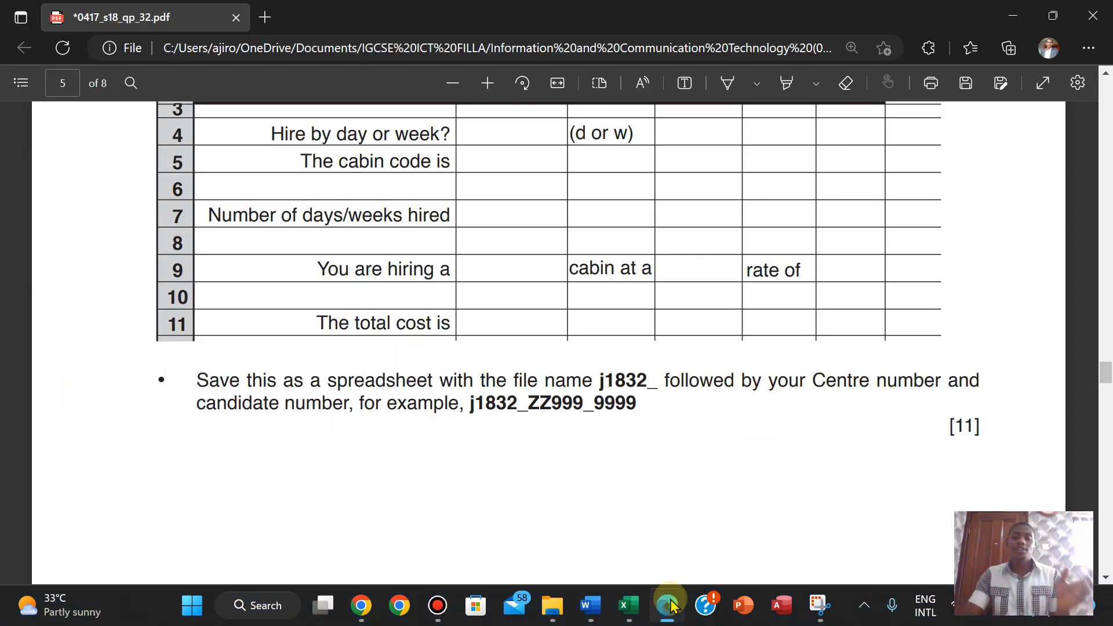
{"action": "left_click", "coordinate": [671, 605]}
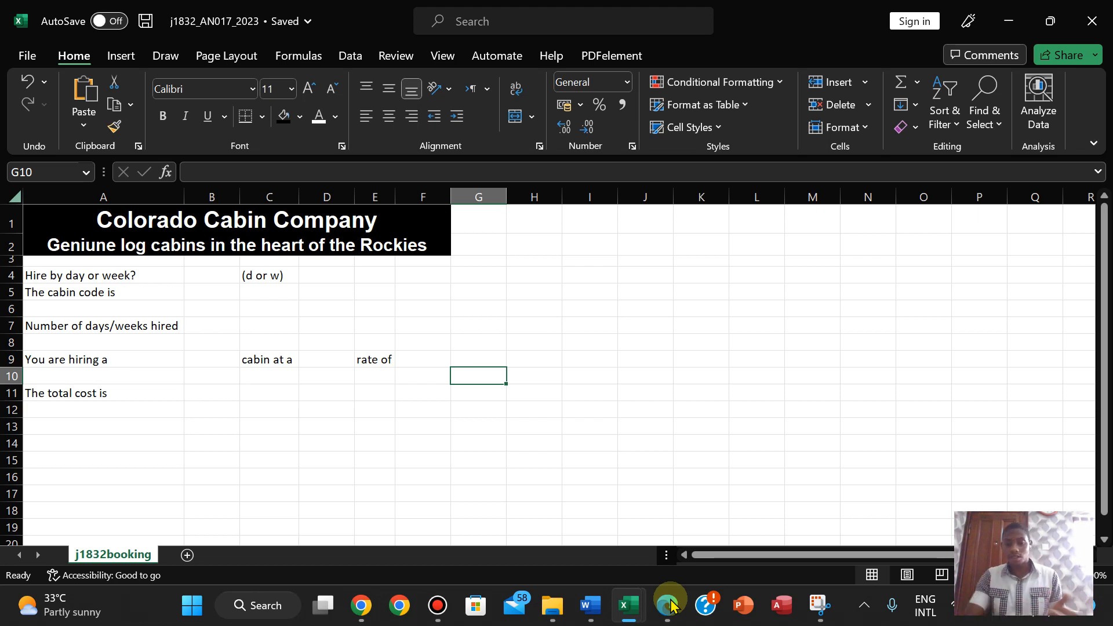
{"action": "left_click", "coordinate": [668, 604]}
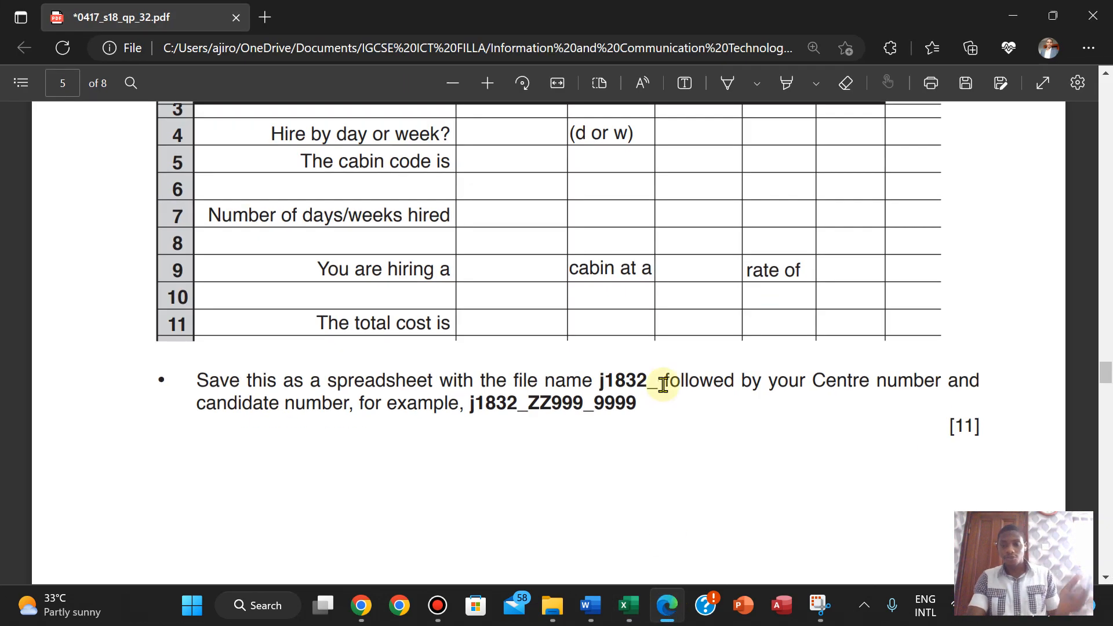
{"action": "scroll", "coordinate": [662, 384], "scroll_direction": "up", "scroll_amount": 5}
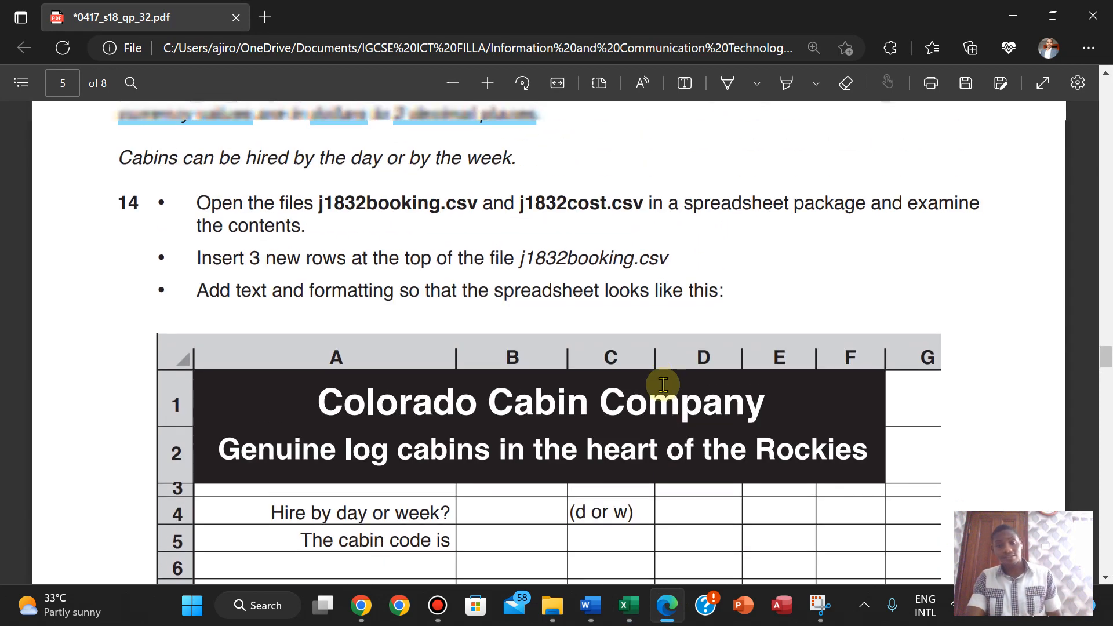
{"action": "scroll", "coordinate": [662, 384], "scroll_direction": "down", "scroll_amount": 10}
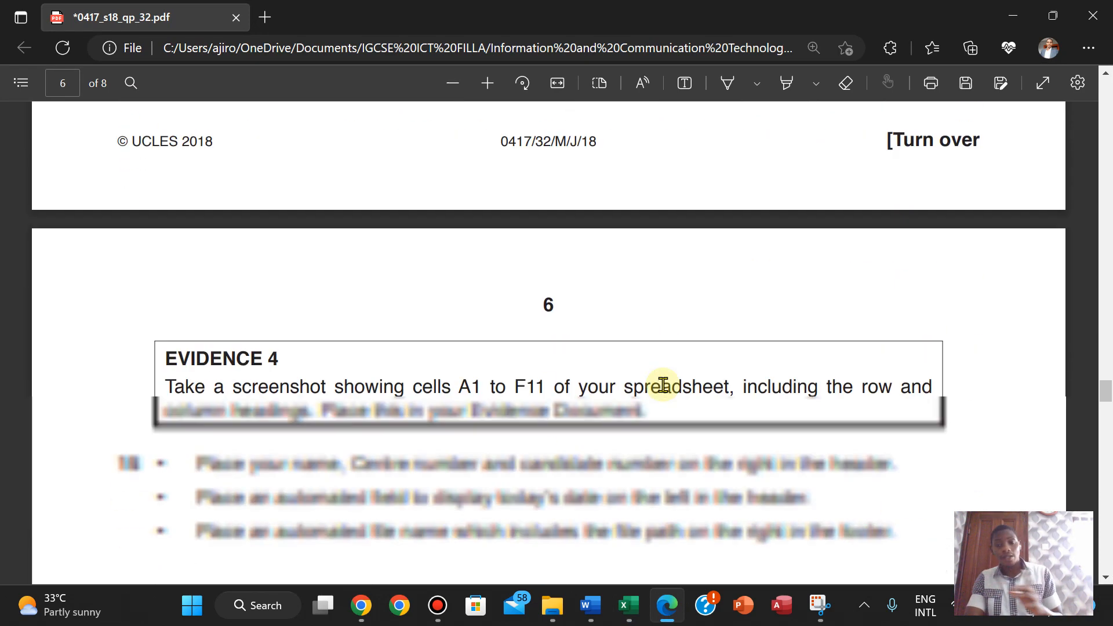
{"action": "scroll", "coordinate": [662, 384], "scroll_direction": "down", "scroll_amount": 3}
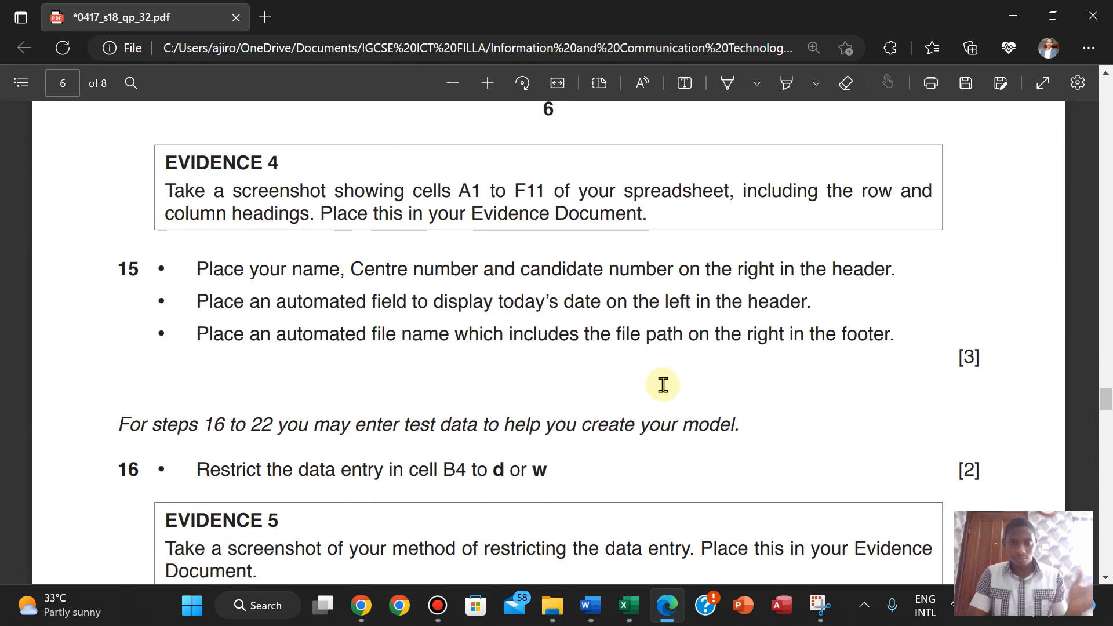
{"action": "scroll", "coordinate": [662, 384], "scroll_direction": "up", "scroll_amount": 1}
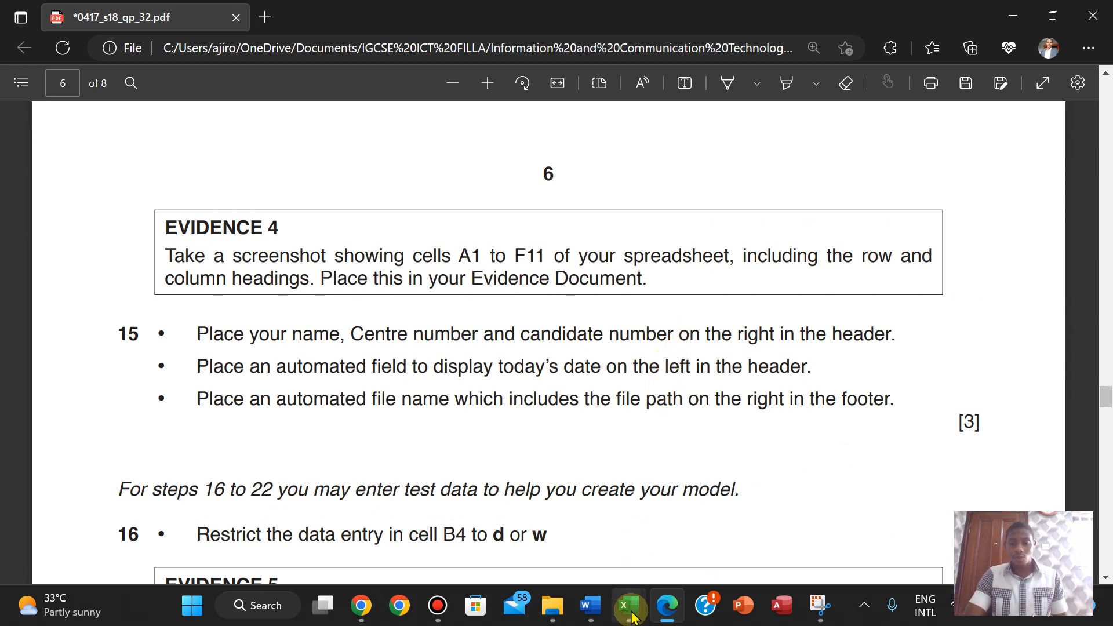
{"action": "mouse_move", "coordinate": [628, 605]}
{"action": "left_click", "coordinate": [542, 520]}
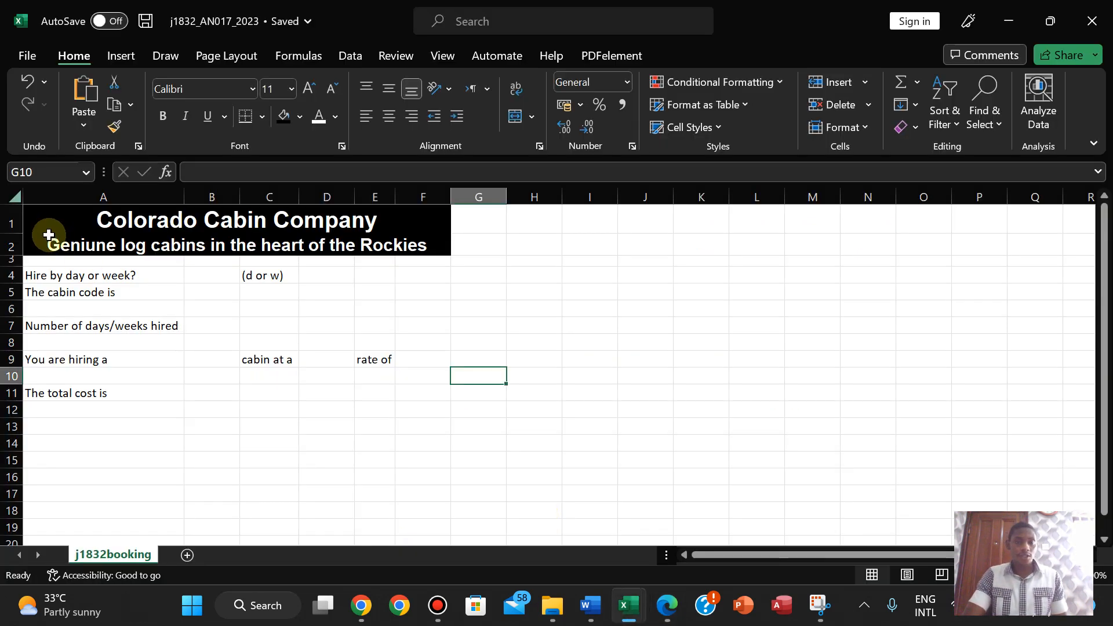
{"action": "left_click", "coordinate": [666, 605]}
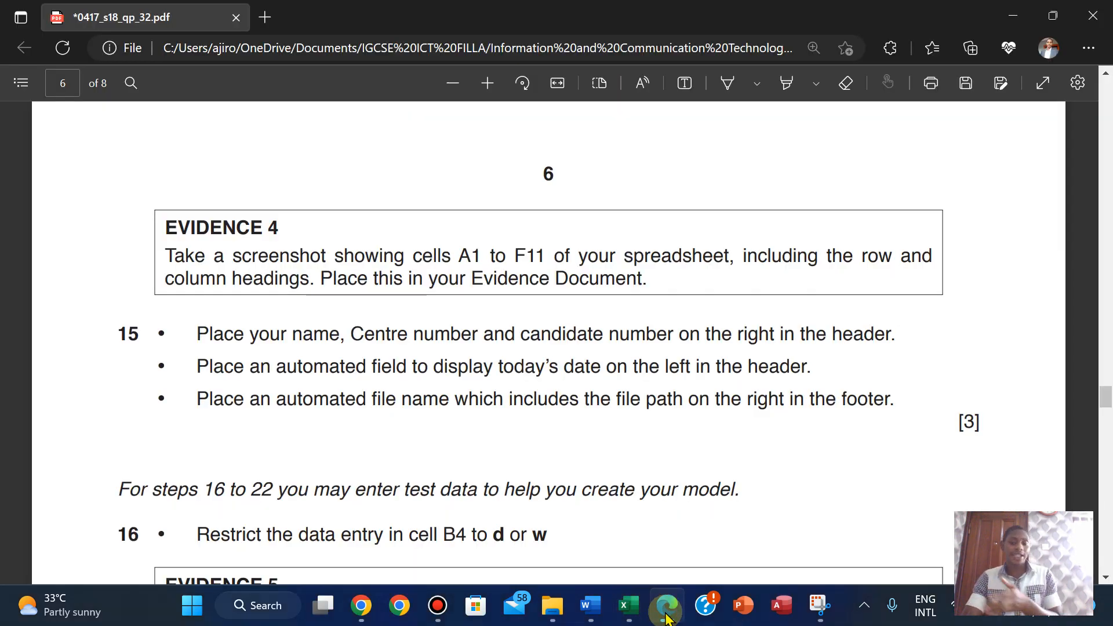
{"action": "left_click", "coordinate": [629, 605]}
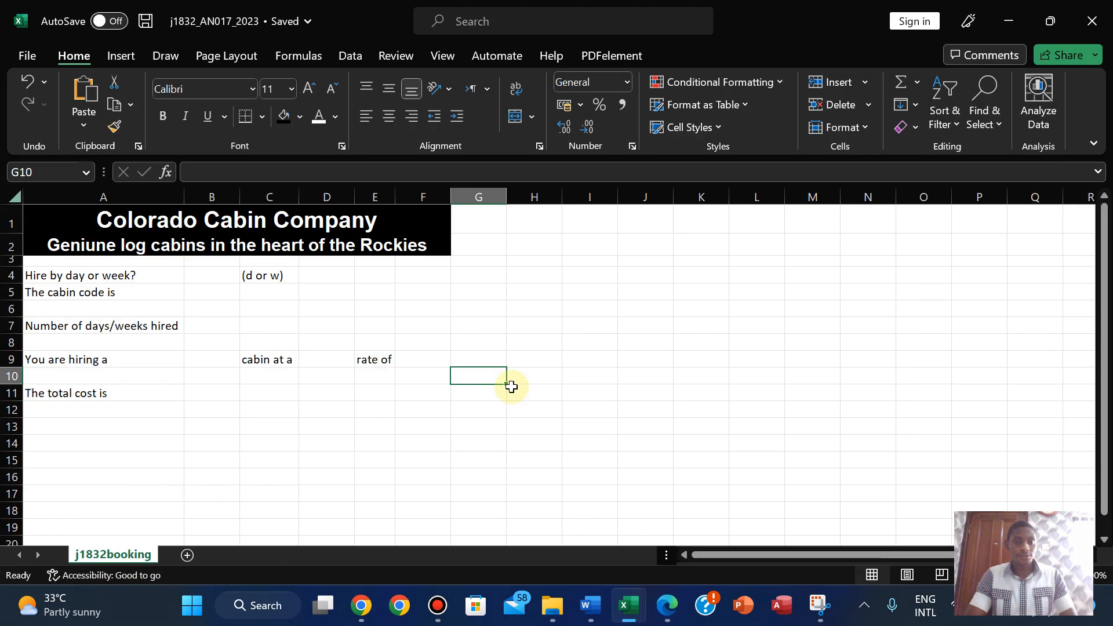
- Snip cells A1:F11 together with their row and column headings
{"action": "left_click", "coordinate": [819, 606]}
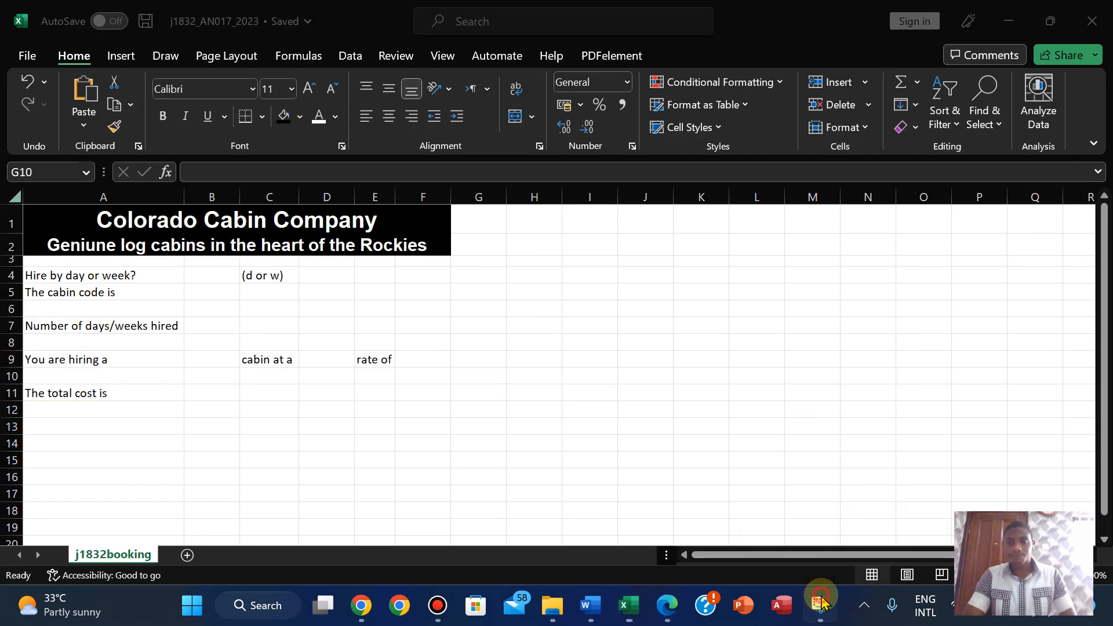
{"action": "left_click", "coordinate": [577, 173]}
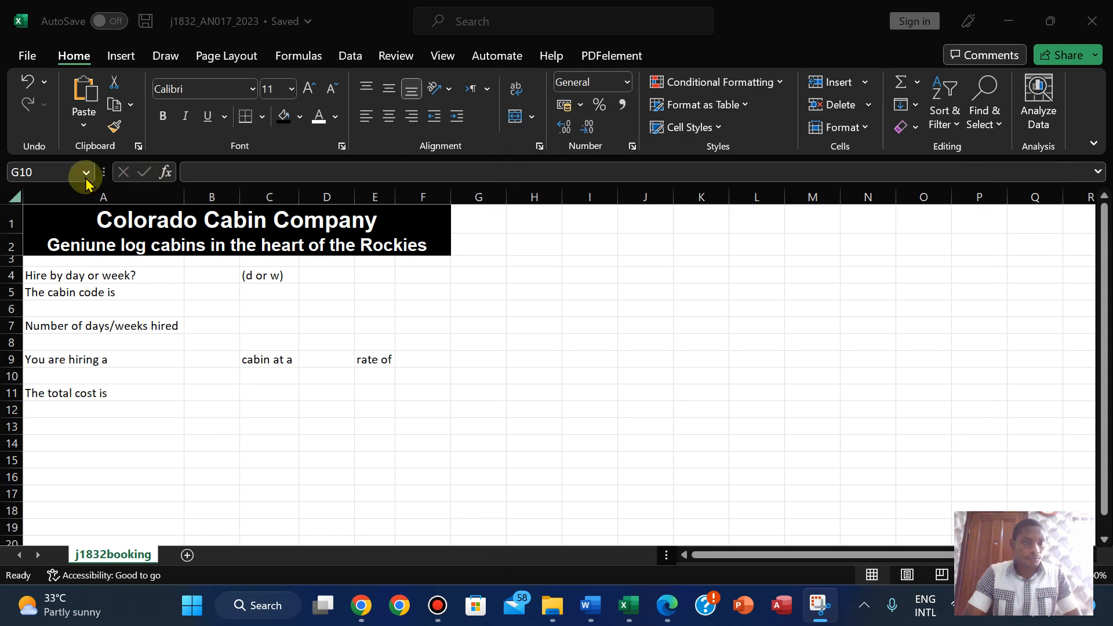
{"action": "left_click_drag", "start_coordinate": [4, 187], "coordinate": [451, 403]}
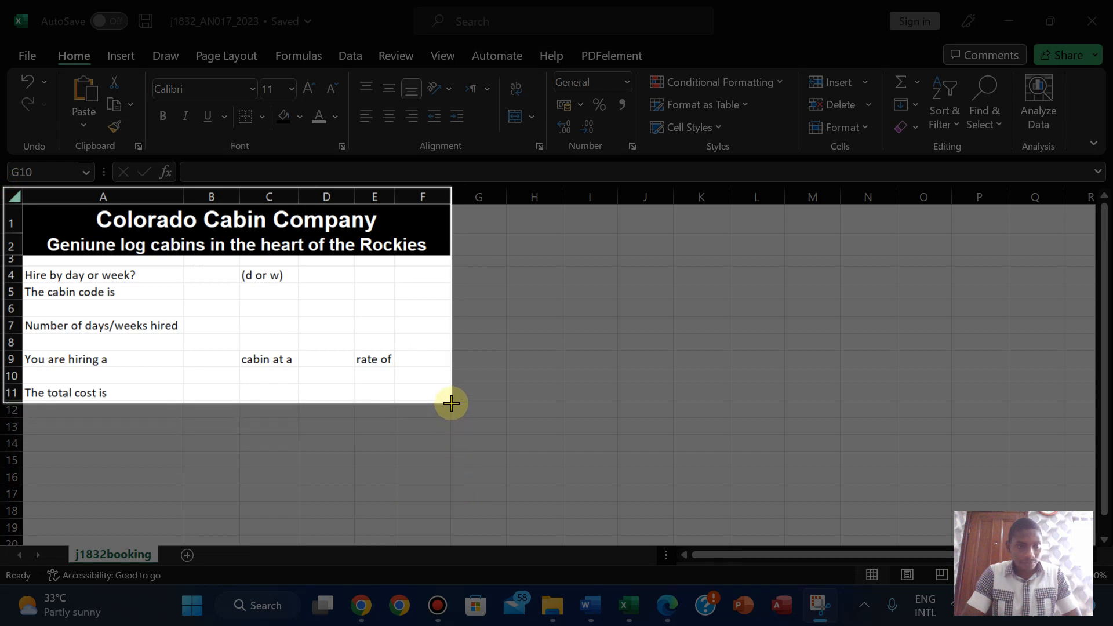
{"action": "left_click_drag", "start_coordinate": [451, 403], "coordinate": [451, 404]}
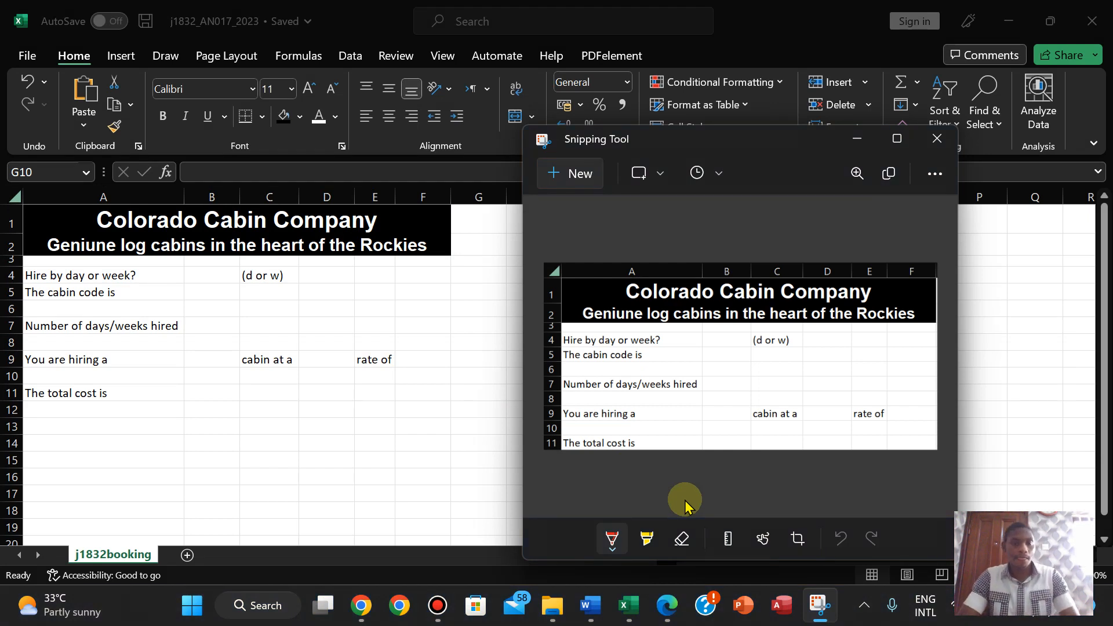
- Open the j1832evidence document from File Explorer
{"action": "mouse_move", "coordinate": [545, 622]}
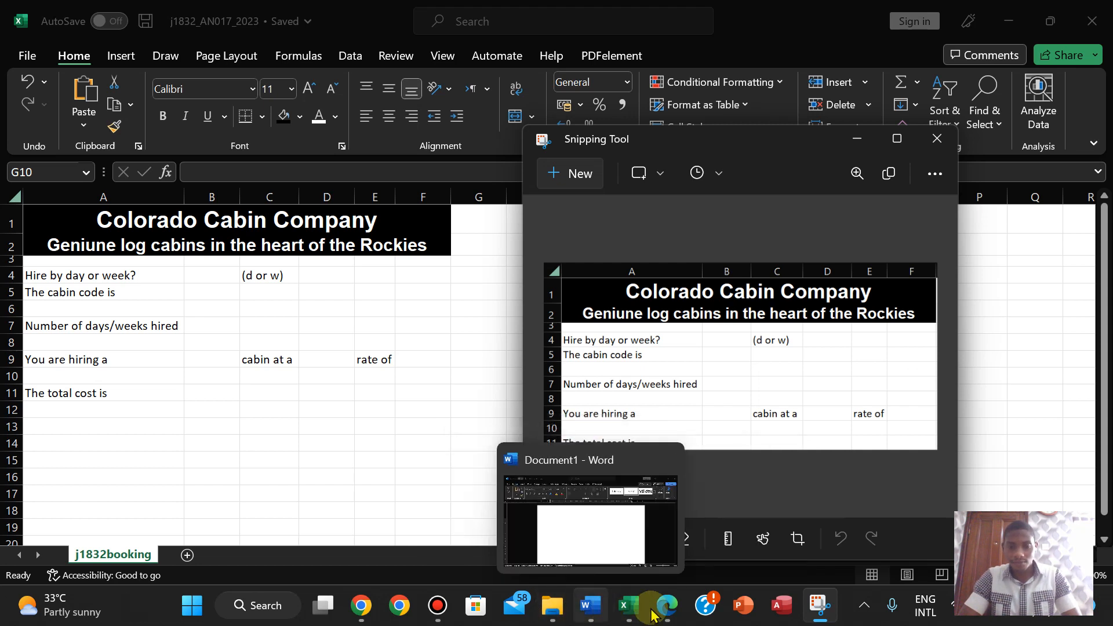
{"action": "left_click", "coordinate": [668, 615]}
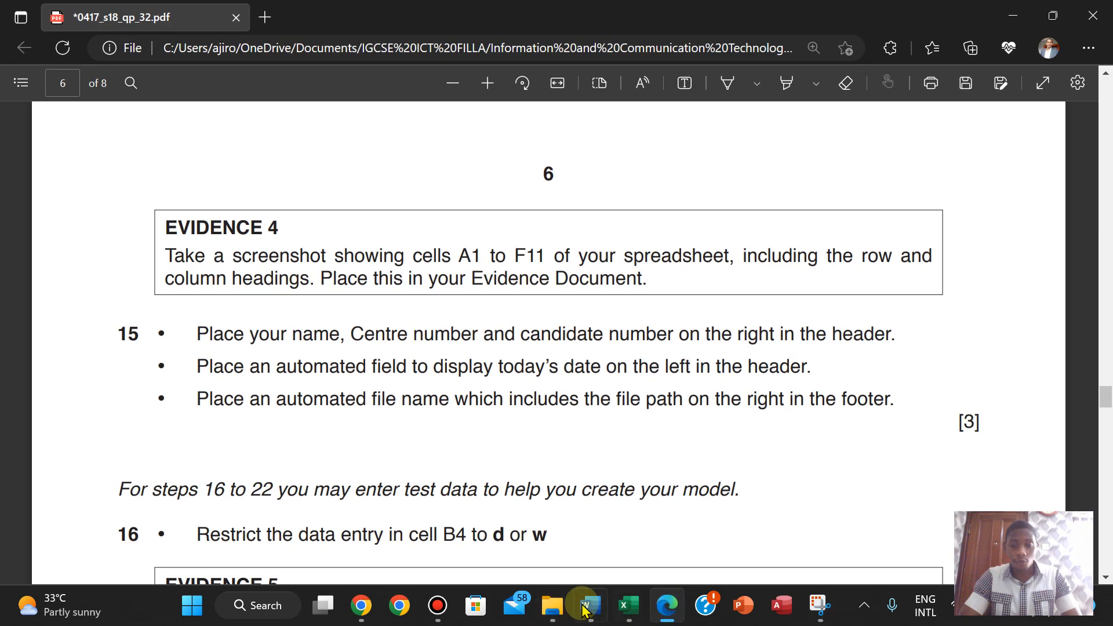
{"action": "left_click", "coordinate": [557, 611]}
{"action": "left_click", "coordinate": [597, 191]}
{"action": "double_click", "coordinate": [597, 193]}
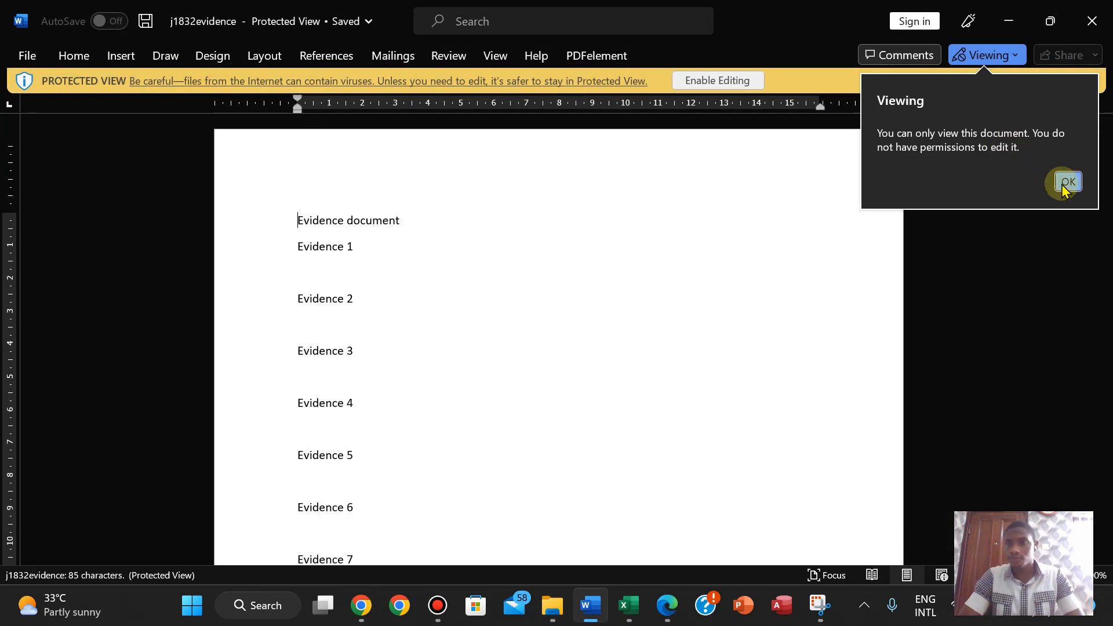
- Enable editing and paste the A1:F11 capture below Evidence 4
{"action": "left_click", "coordinate": [1063, 183]}
{"action": "left_click", "coordinate": [708, 80]}
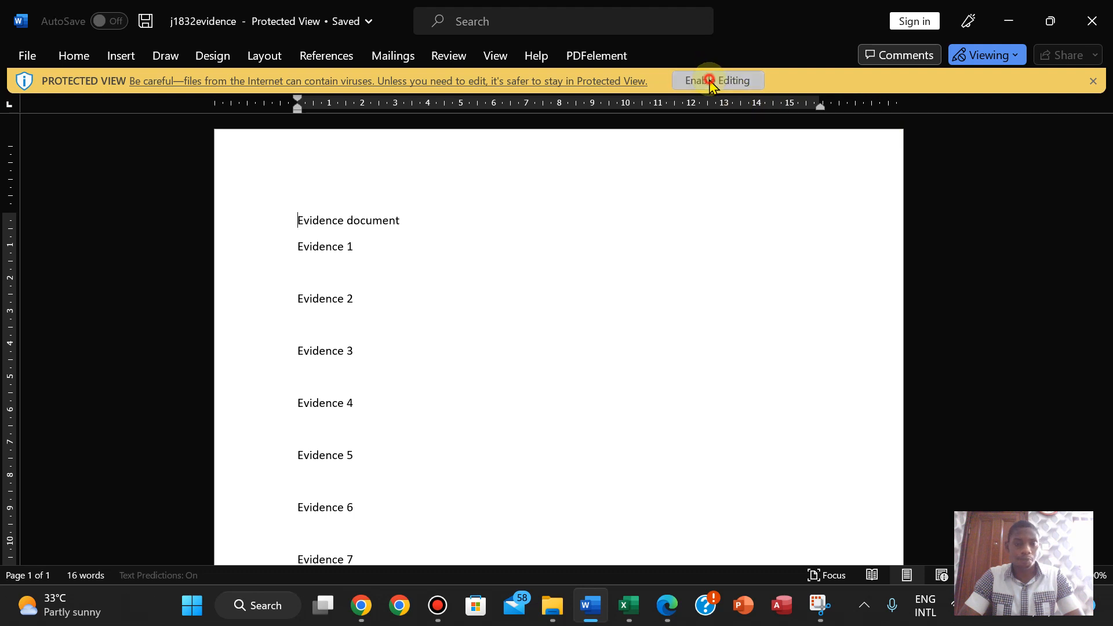
{"action": "left_click", "coordinate": [295, 492]}
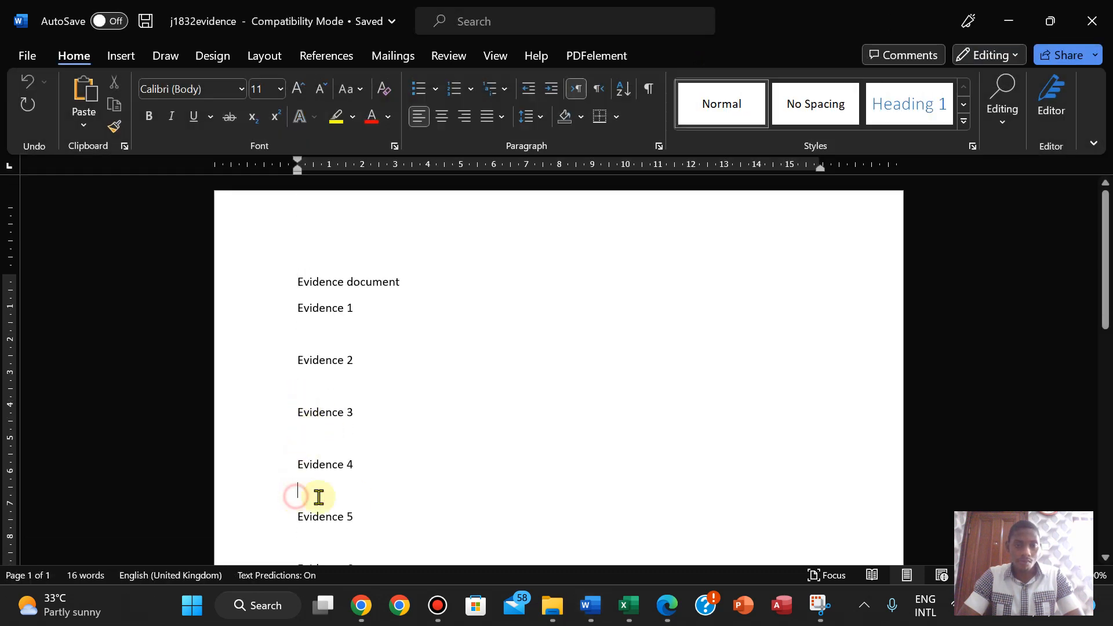
{"action": "key", "text": "ctrl+v"}
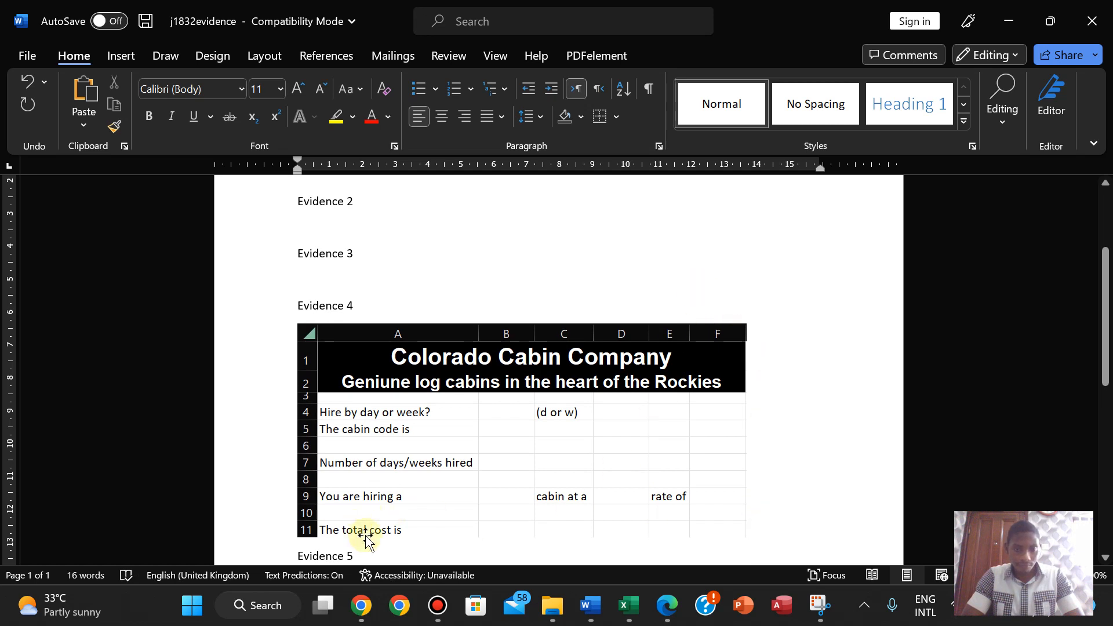
- Save the j1832evidence document after rechecking the exam paper
{"action": "left_click", "coordinate": [666, 617]}
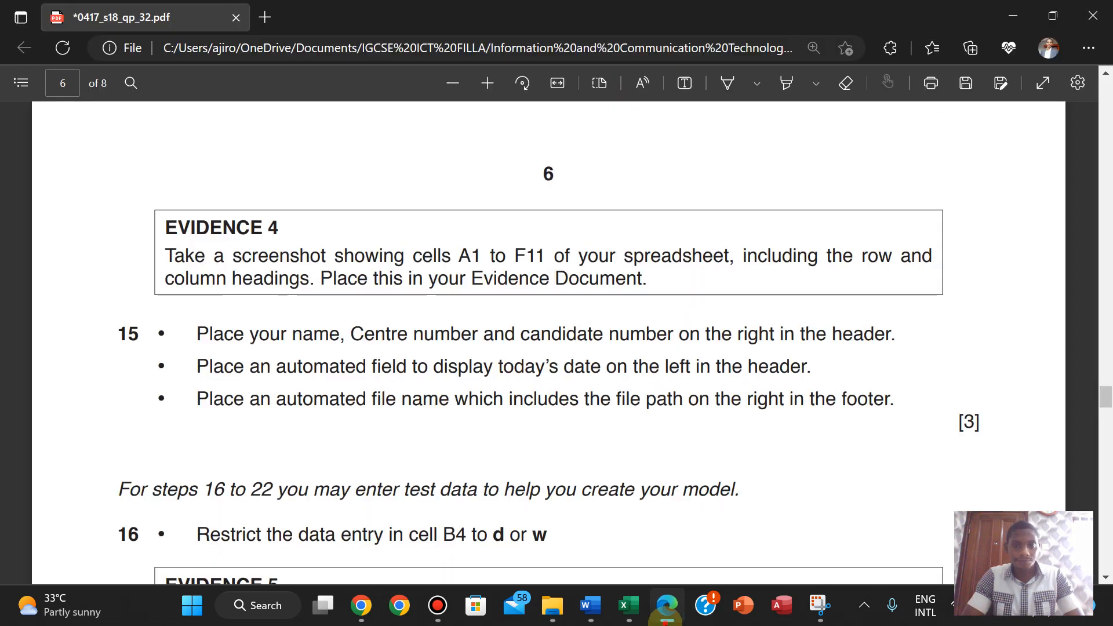
{"action": "left_click", "coordinate": [666, 616]}
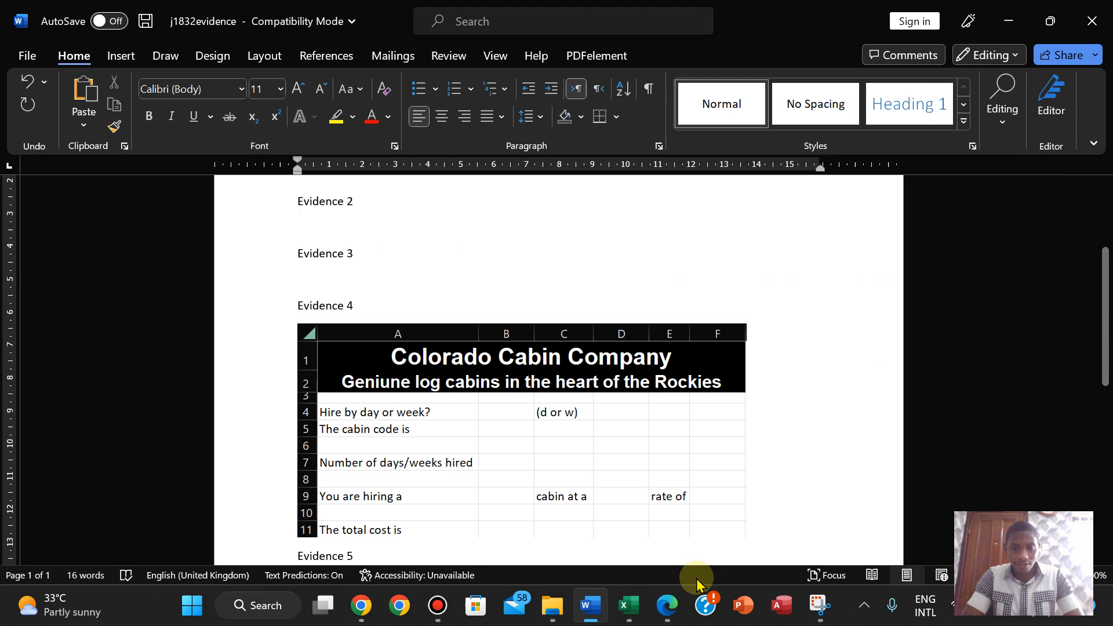
{"action": "left_click", "coordinate": [667, 617]}
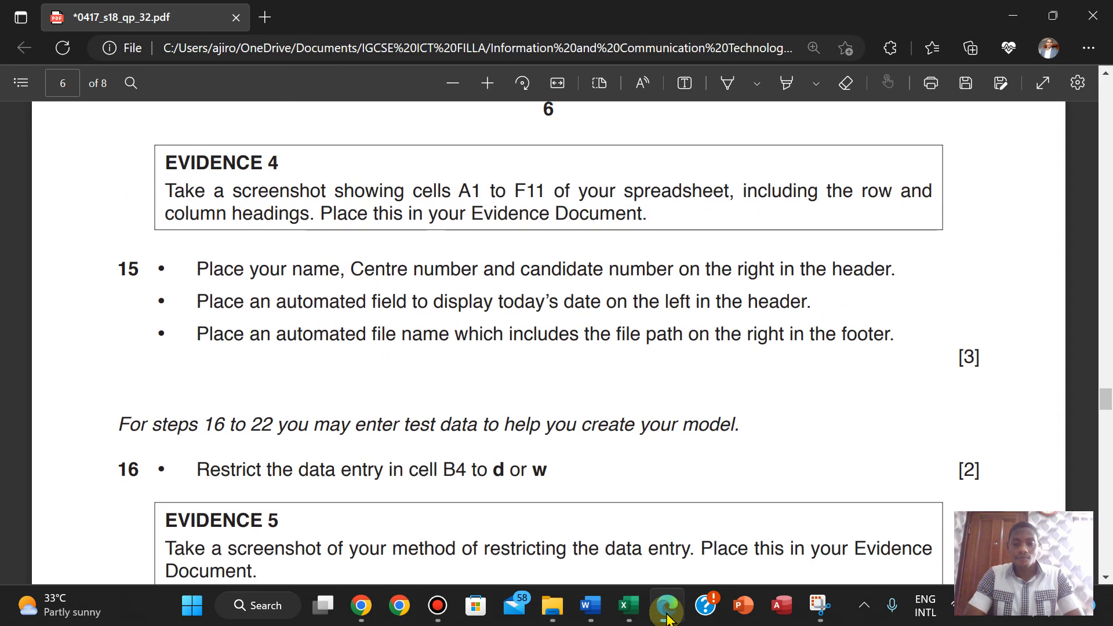
{"action": "mouse_move", "coordinate": [629, 607]}
{"action": "left_click", "coordinate": [529, 509]}
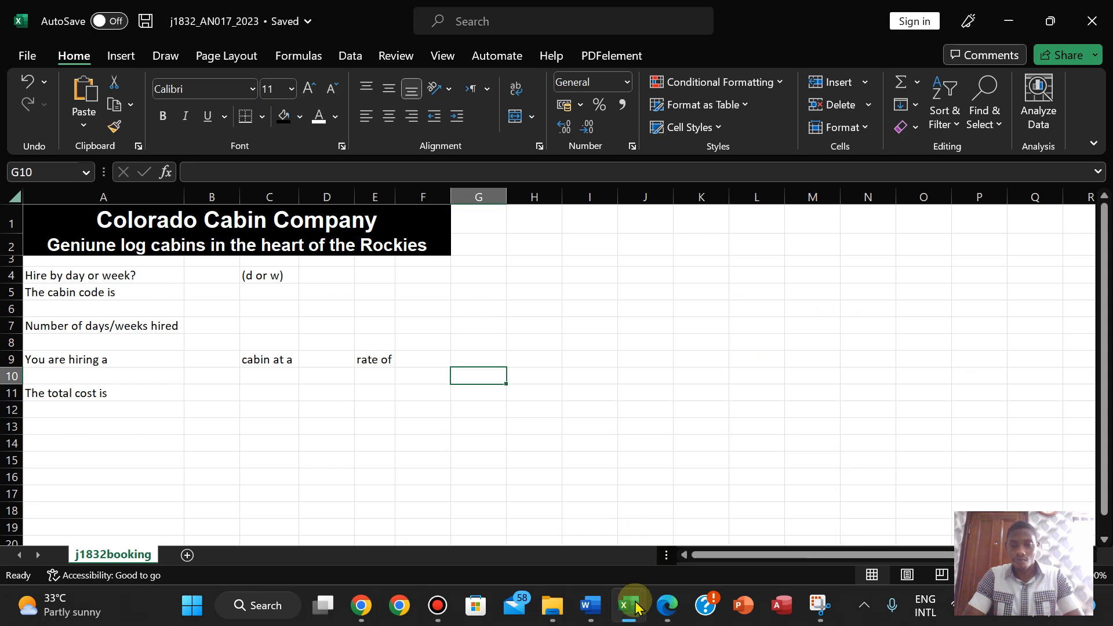
{"action": "left_click", "coordinate": [665, 609]}
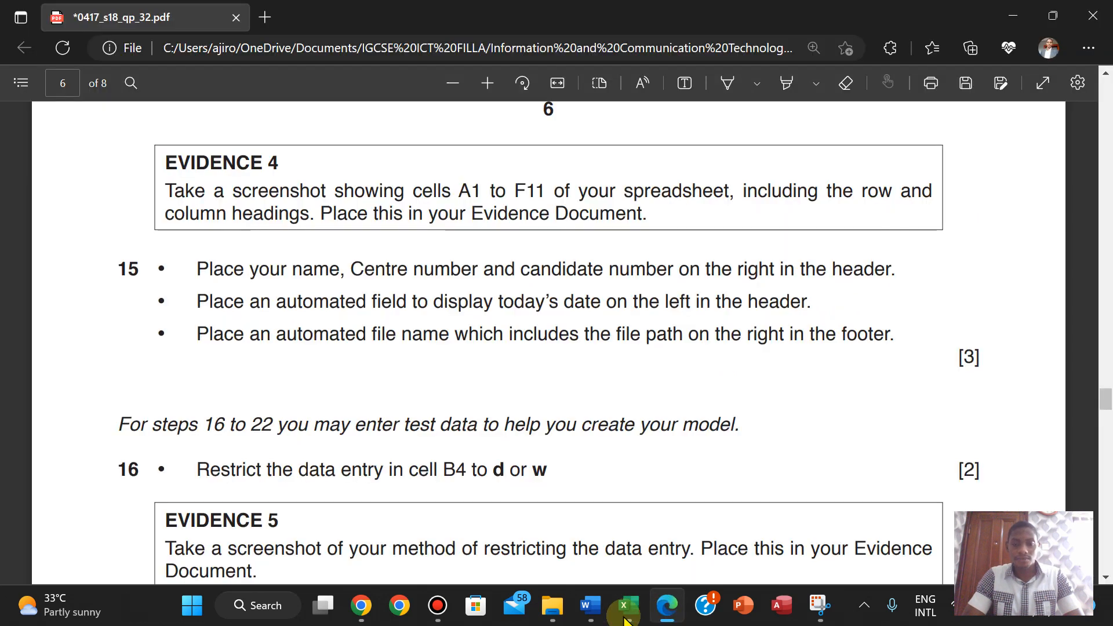
{"action": "left_click", "coordinate": [589, 605]}
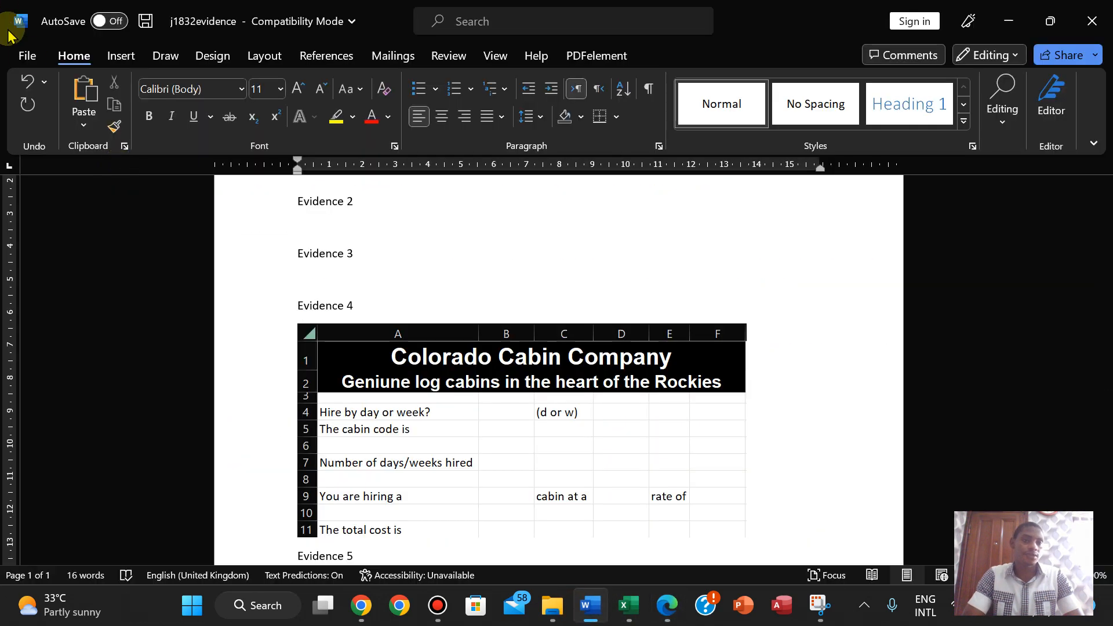
{"action": "left_click", "coordinate": [26, 55]}
{"action": "left_click", "coordinate": [42, 253]}
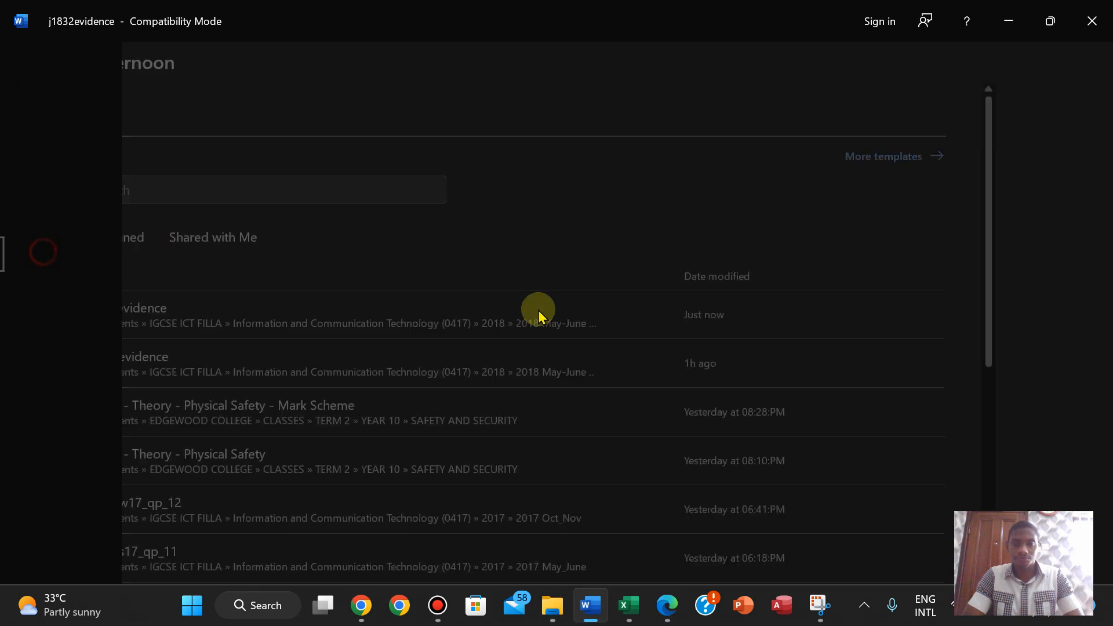
{"action": "left_click", "coordinate": [667, 606]}
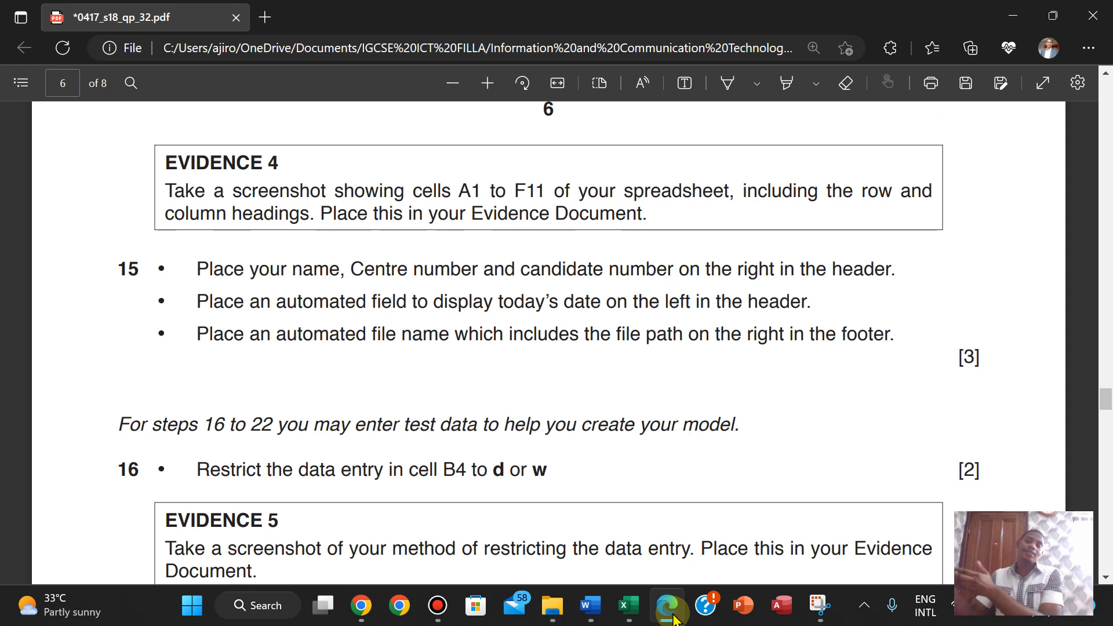
- Enter the candidate's name, centre number and candidate number in the right header section
{"action": "mouse_move", "coordinate": [628, 606]}
{"action": "left_click", "coordinate": [589, 533]}
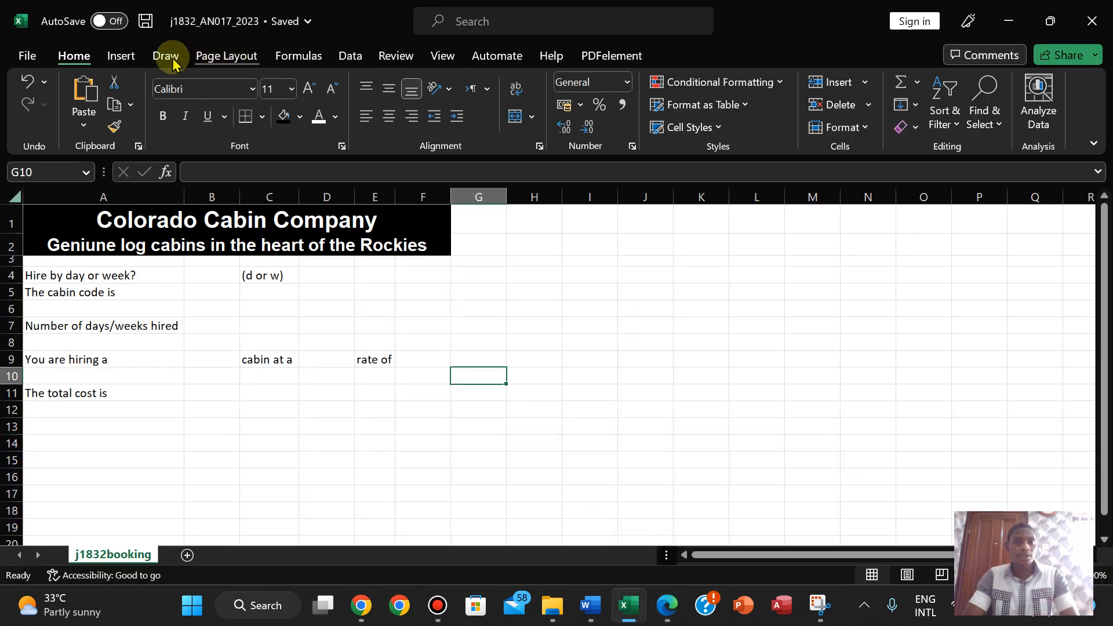
{"action": "left_click", "coordinate": [113, 58]}
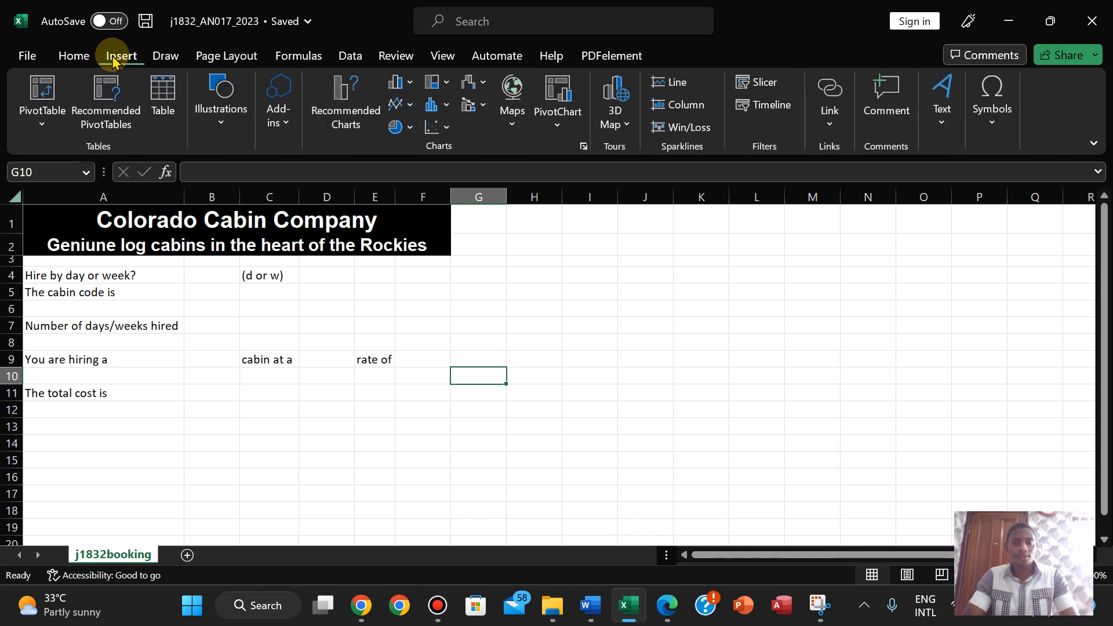
{"action": "left_click", "coordinate": [933, 133]}
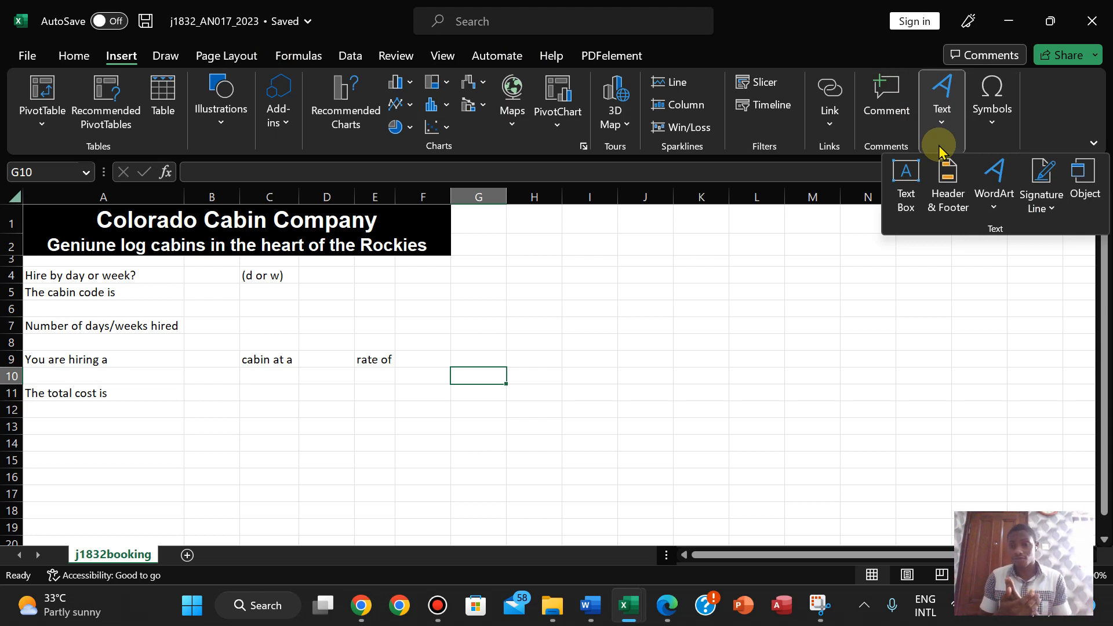
{"action": "left_click", "coordinate": [947, 192]}
{"action": "left_click", "coordinate": [574, 282]}
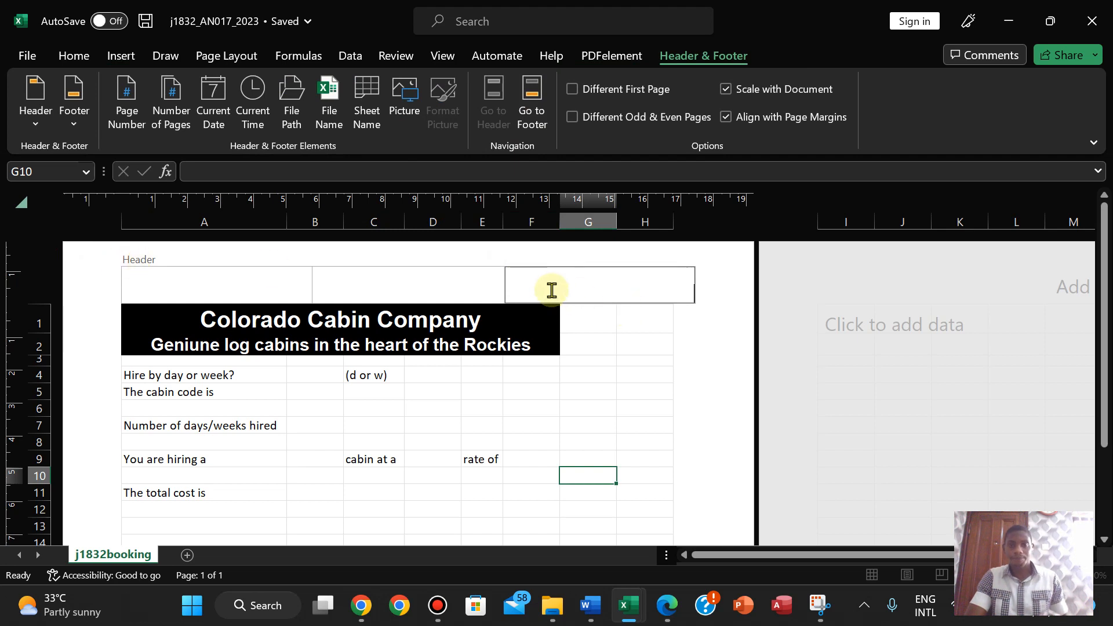
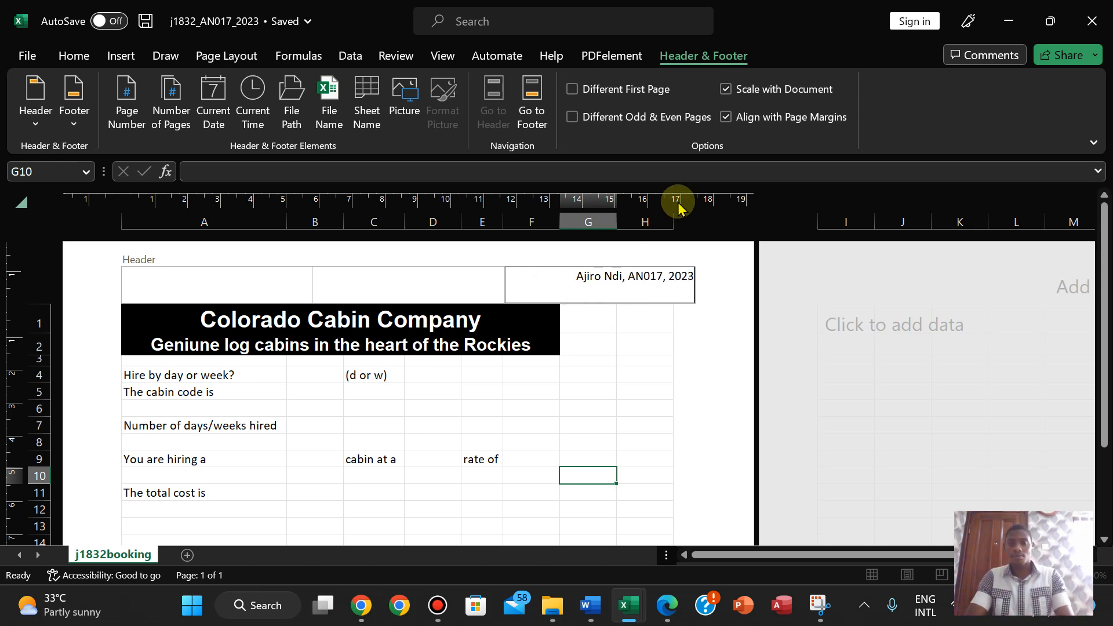
{"action": "left_click", "coordinate": [728, 307]}
{"action": "left_click", "coordinate": [656, 622]}
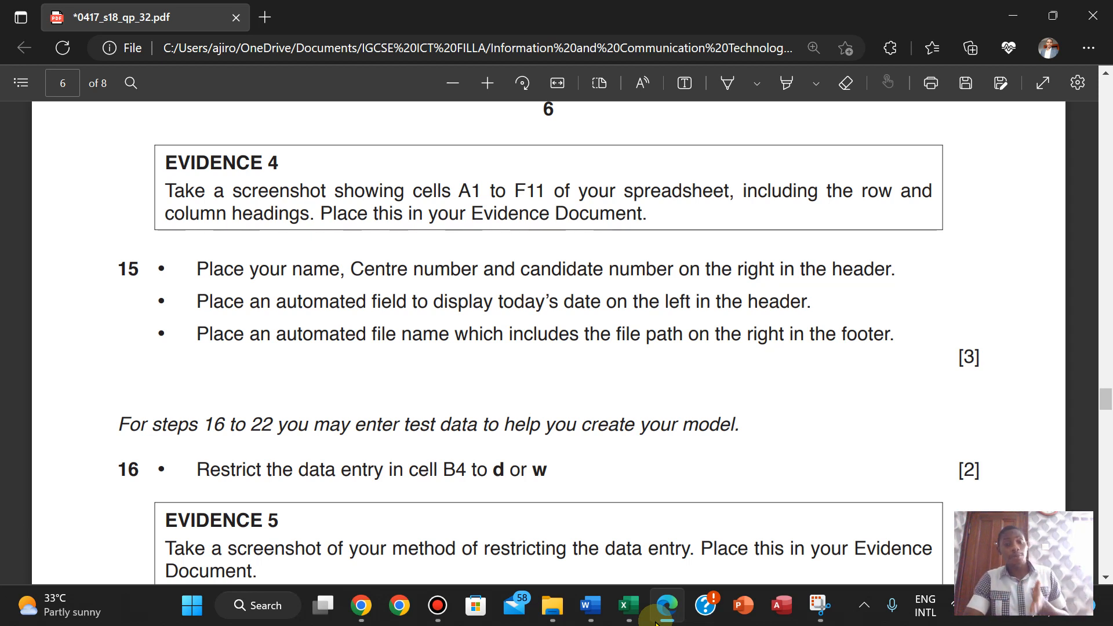
- Insert the Current Date field into the left section of the header
{"action": "left_click", "coordinate": [657, 620]}
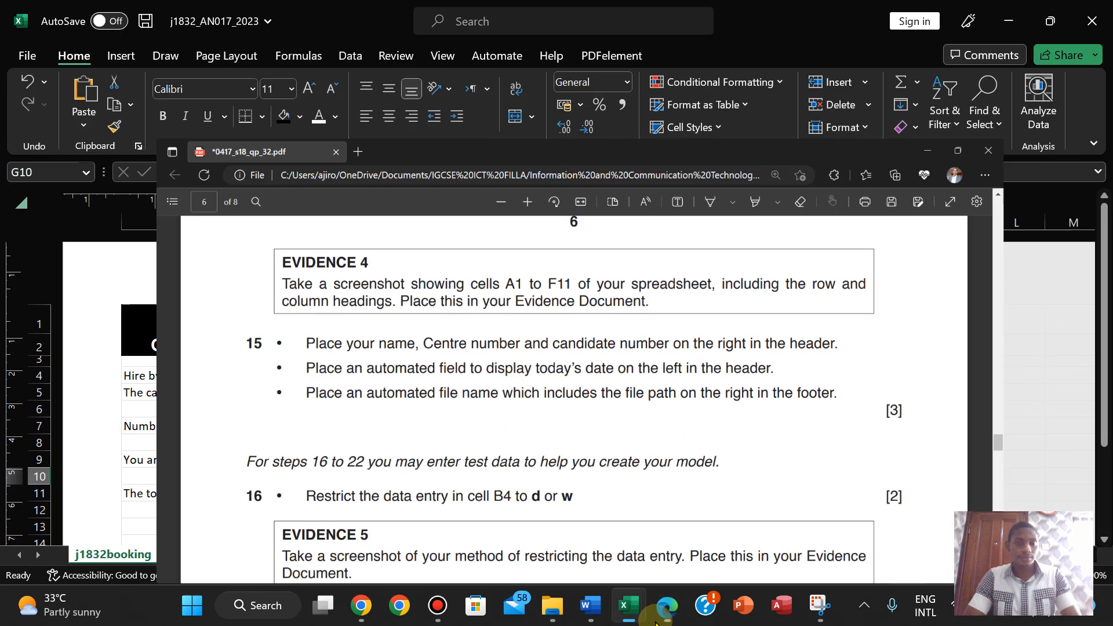
{"action": "left_click", "coordinate": [179, 283]}
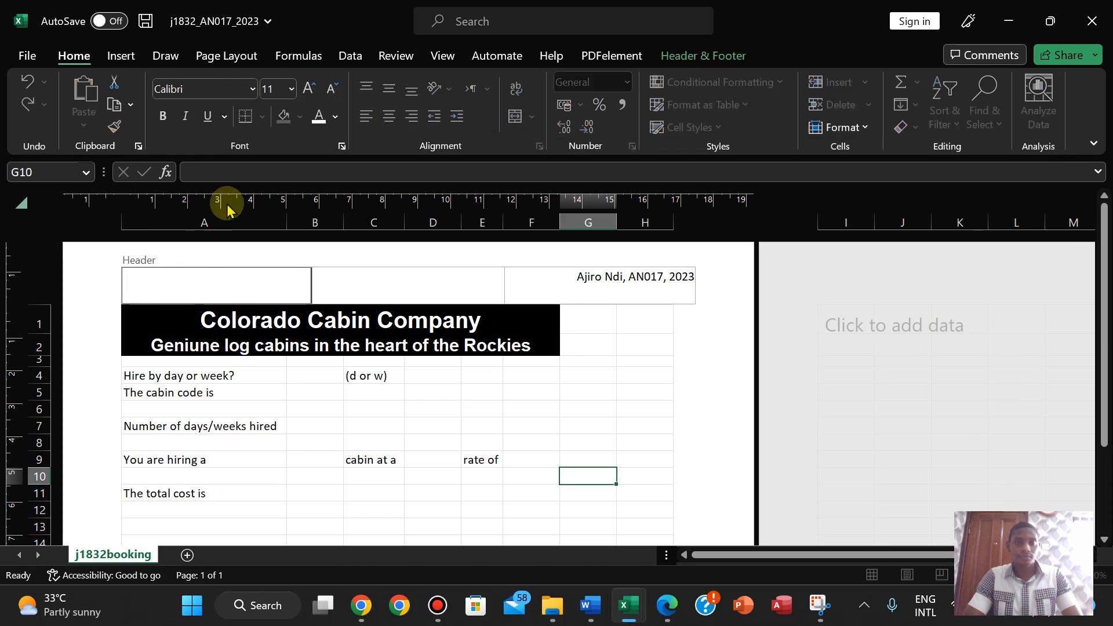
{"action": "left_click", "coordinate": [703, 54]}
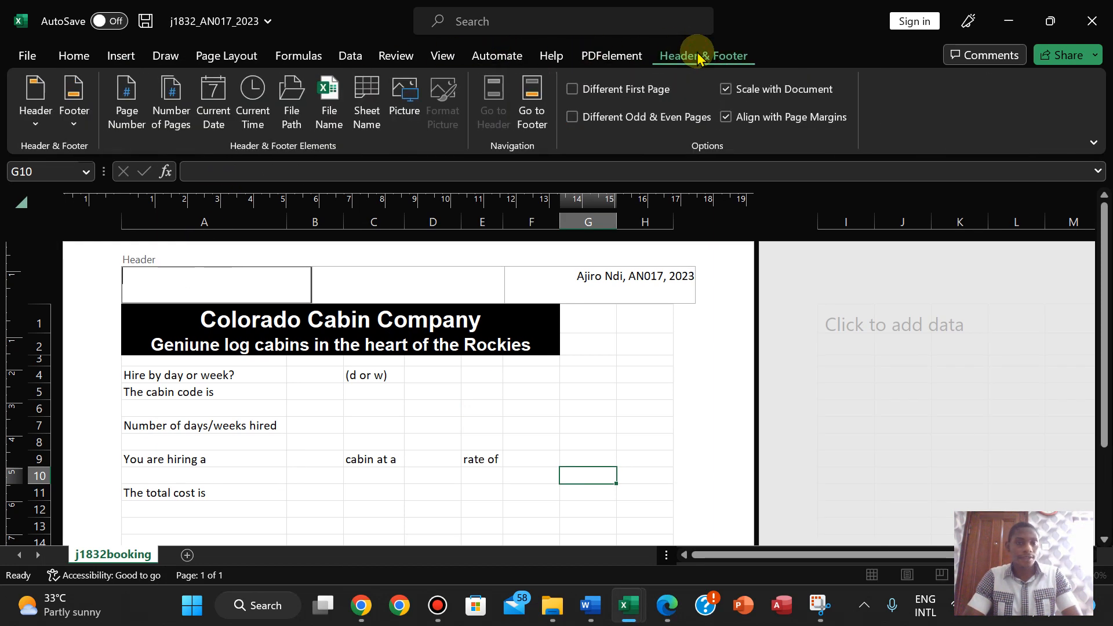
{"action": "left_click", "coordinate": [216, 93]}
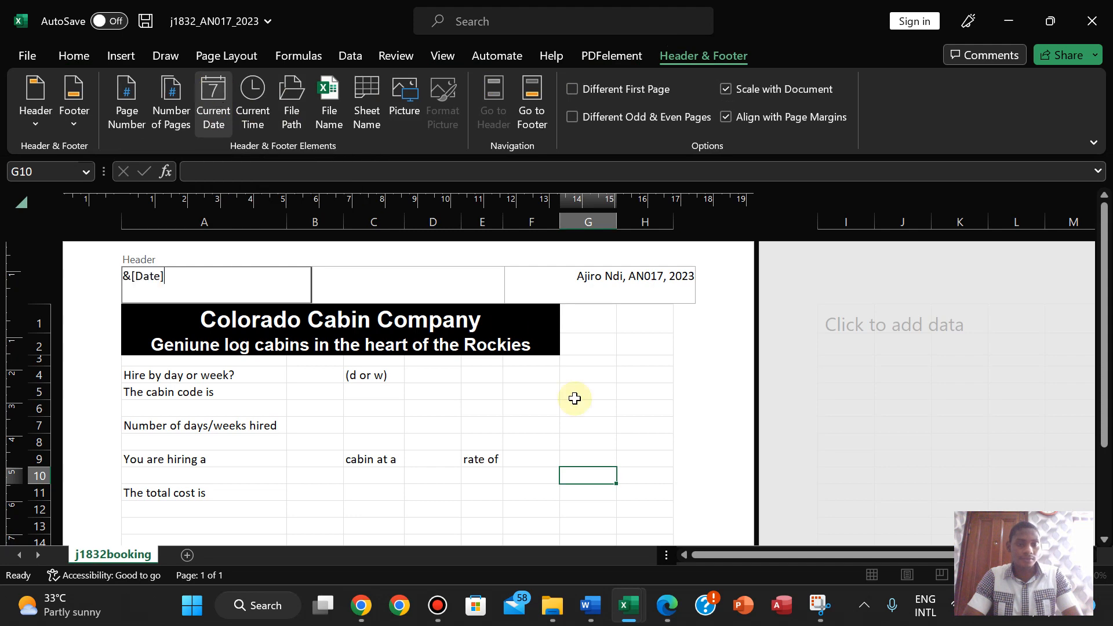
{"action": "left_click", "coordinate": [668, 614]}
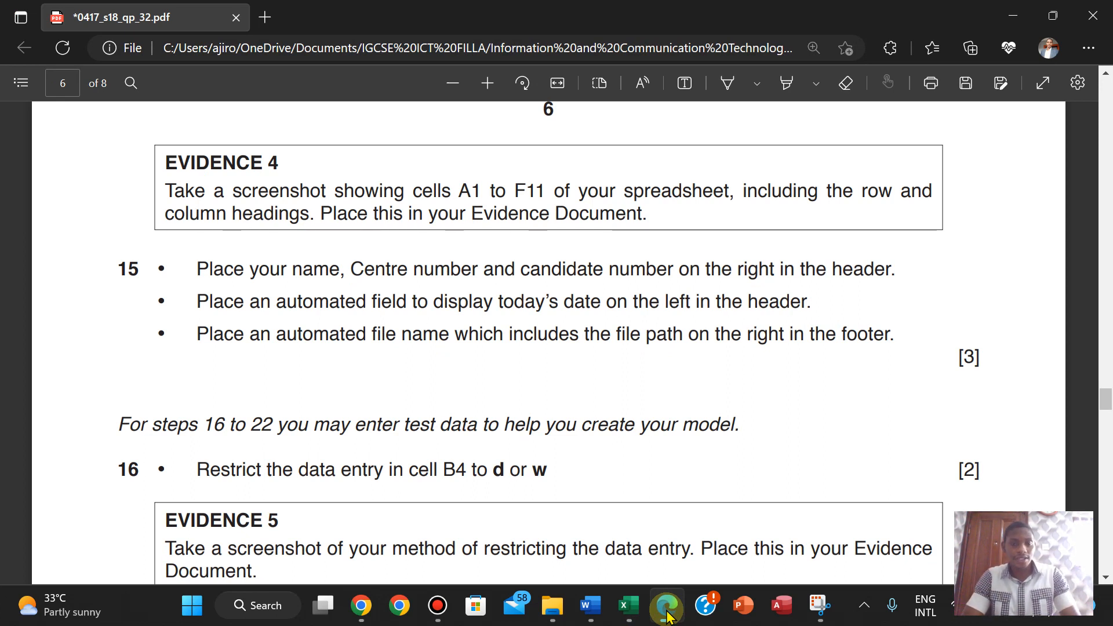
- Insert the File Path field into the right section of the footer
{"action": "left_click", "coordinate": [668, 615]}
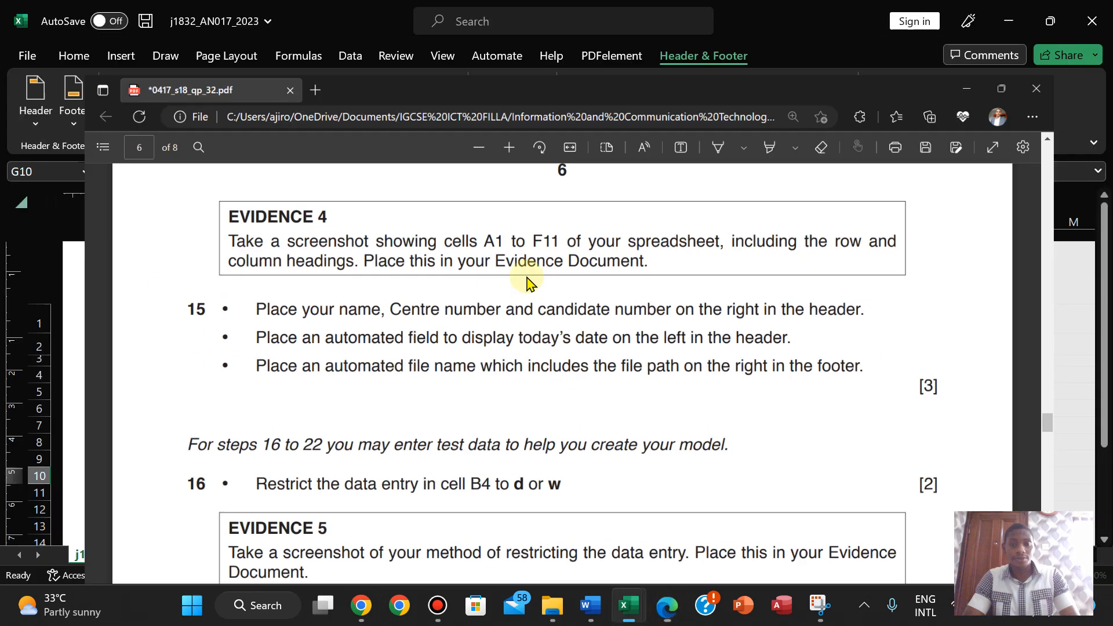
{"action": "left_click", "coordinate": [517, 104]}
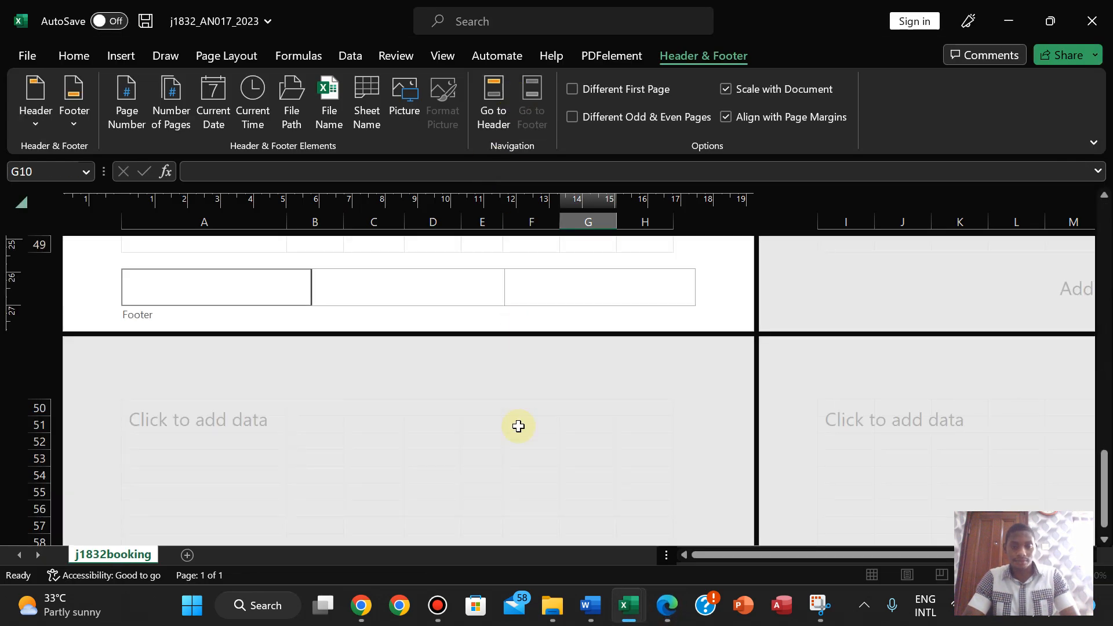
{"action": "left_click", "coordinate": [668, 605]}
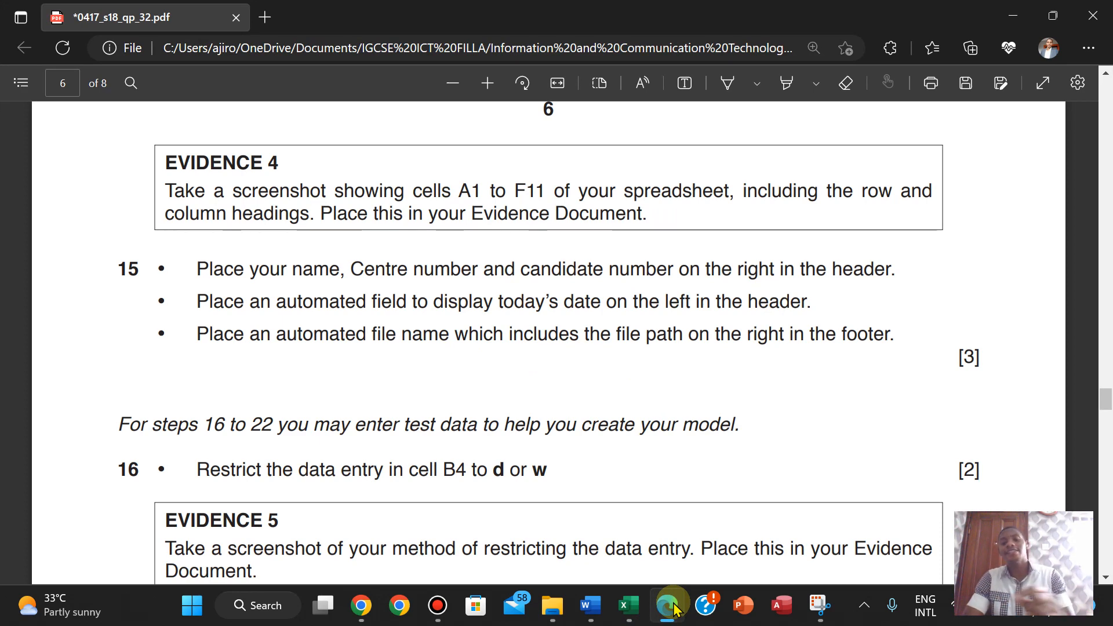
{"action": "left_click", "coordinate": [673, 608]}
{"action": "left_click", "coordinate": [643, 282]}
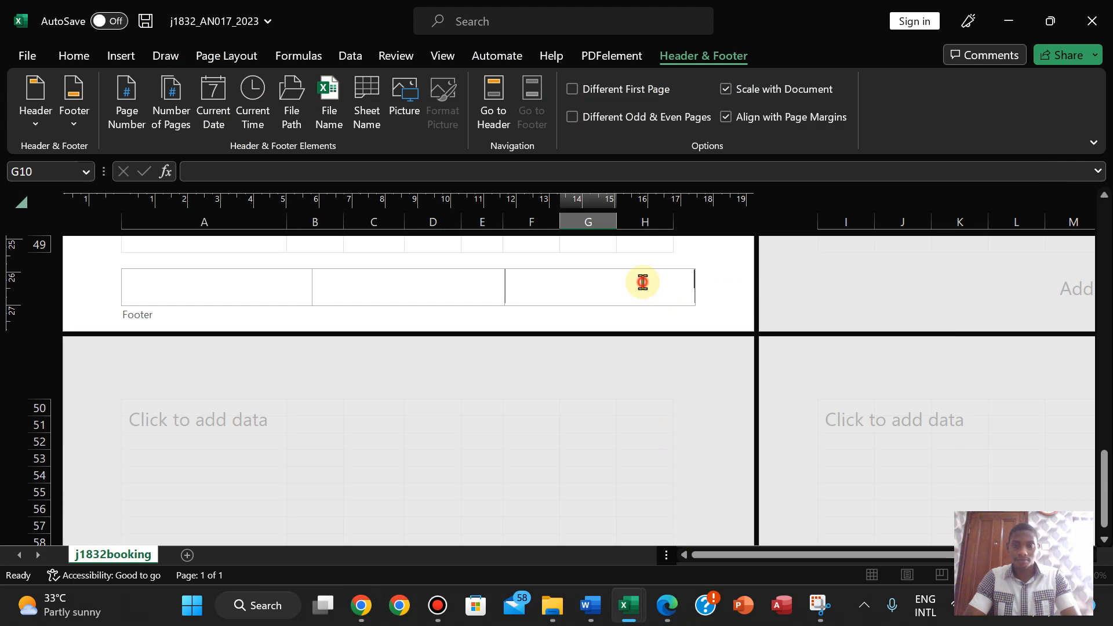
{"action": "left_click", "coordinate": [295, 125]}
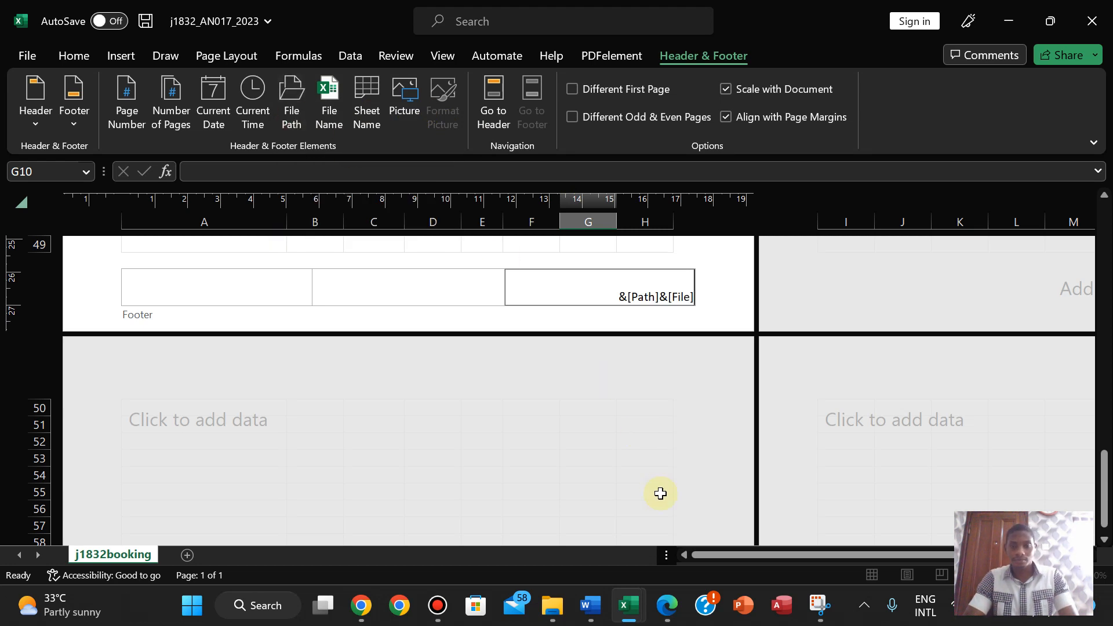
{"action": "left_click", "coordinate": [659, 616]}
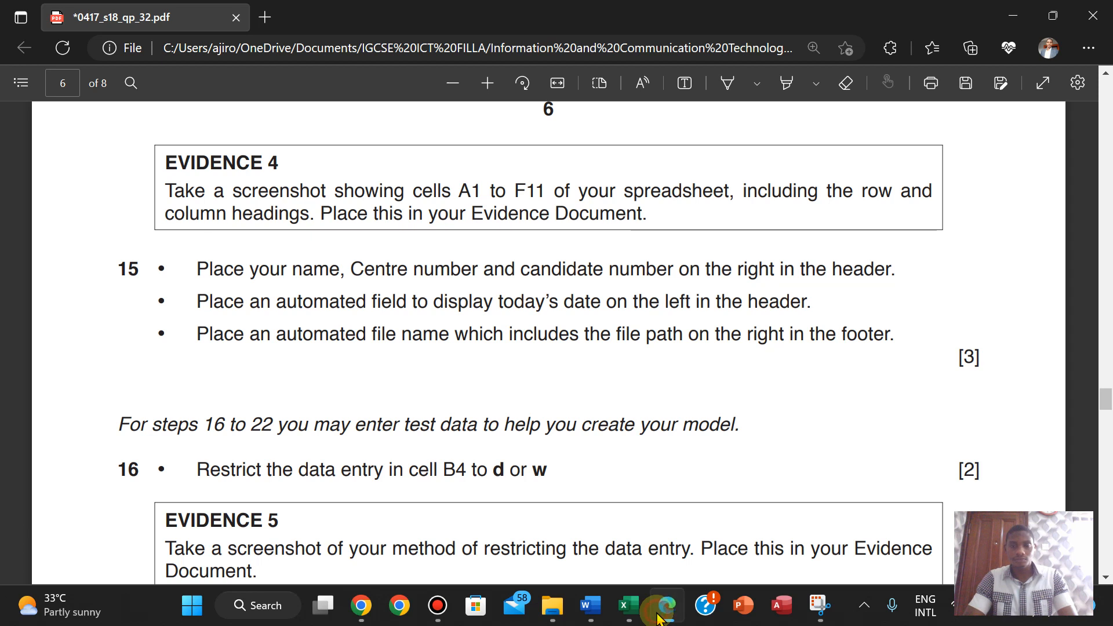
{"action": "left_click", "coordinate": [659, 616]}
{"action": "left_click", "coordinate": [734, 290]}
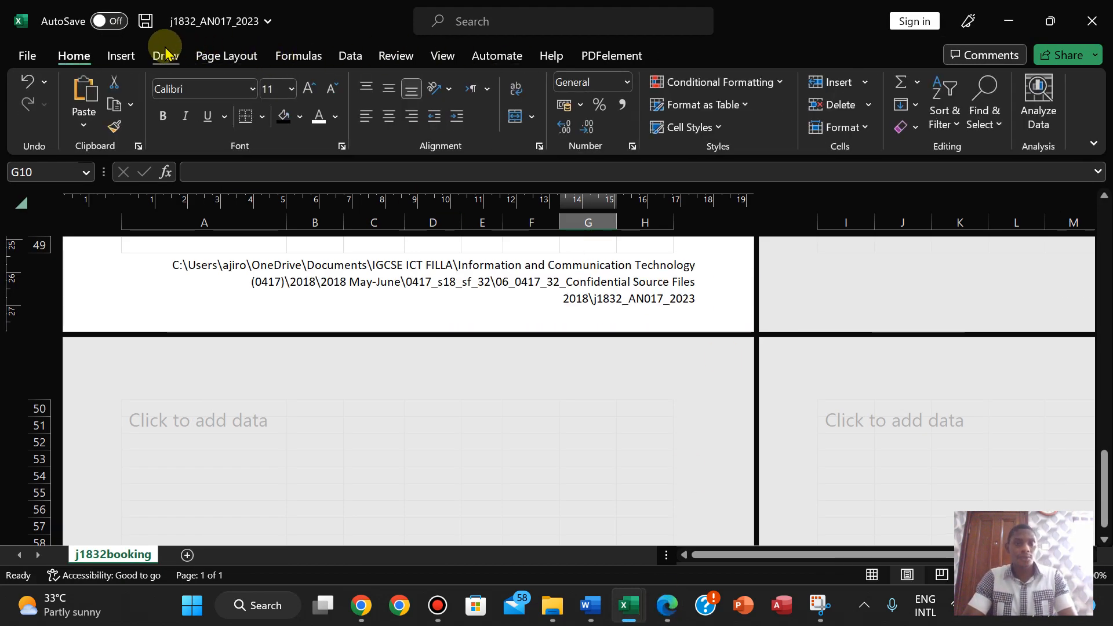
- Return the sheet to Normal view and scroll the question paper to questions 16 and 17
{"action": "left_click", "coordinate": [435, 58]}
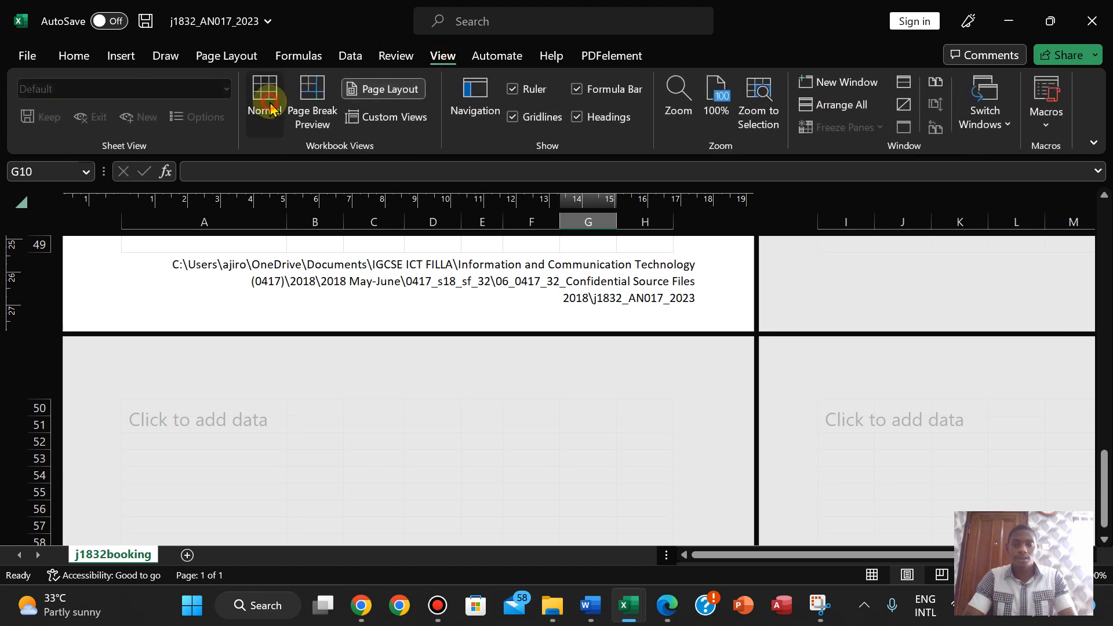
{"action": "left_click", "coordinate": [264, 104]}
{"action": "left_click", "coordinate": [666, 605]}
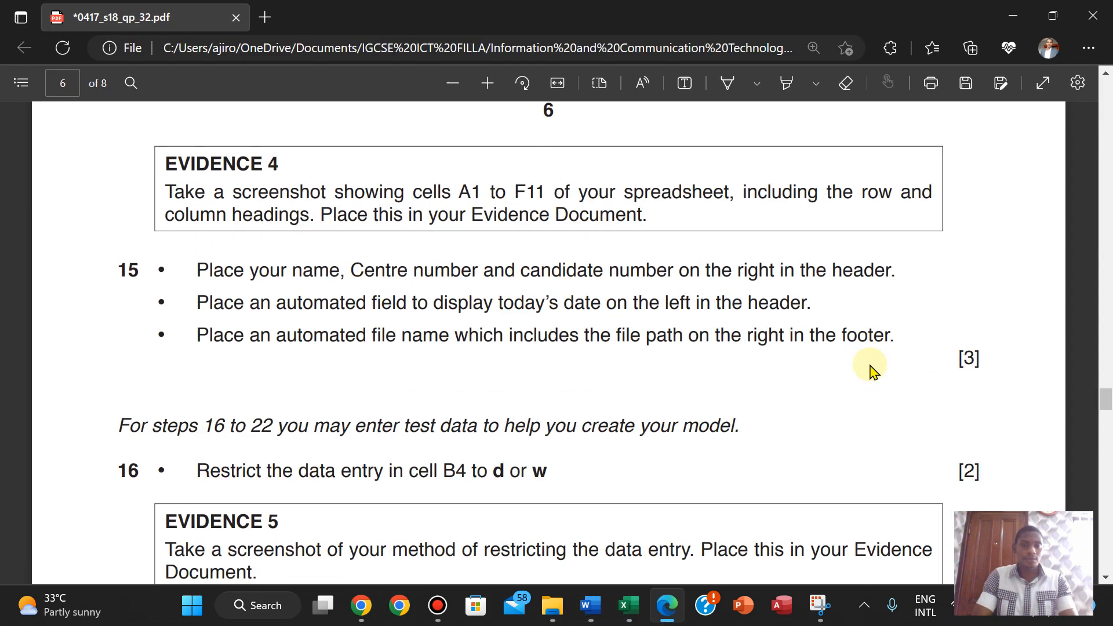
{"action": "scroll", "coordinate": [872, 368], "scroll_direction": "down", "scroll_amount": 3}
{"action": "scroll", "coordinate": [872, 371], "scroll_direction": "up", "scroll_amount": 1}
{"action": "scroll", "coordinate": [872, 371], "scroll_direction": "down", "scroll_amount": 1}
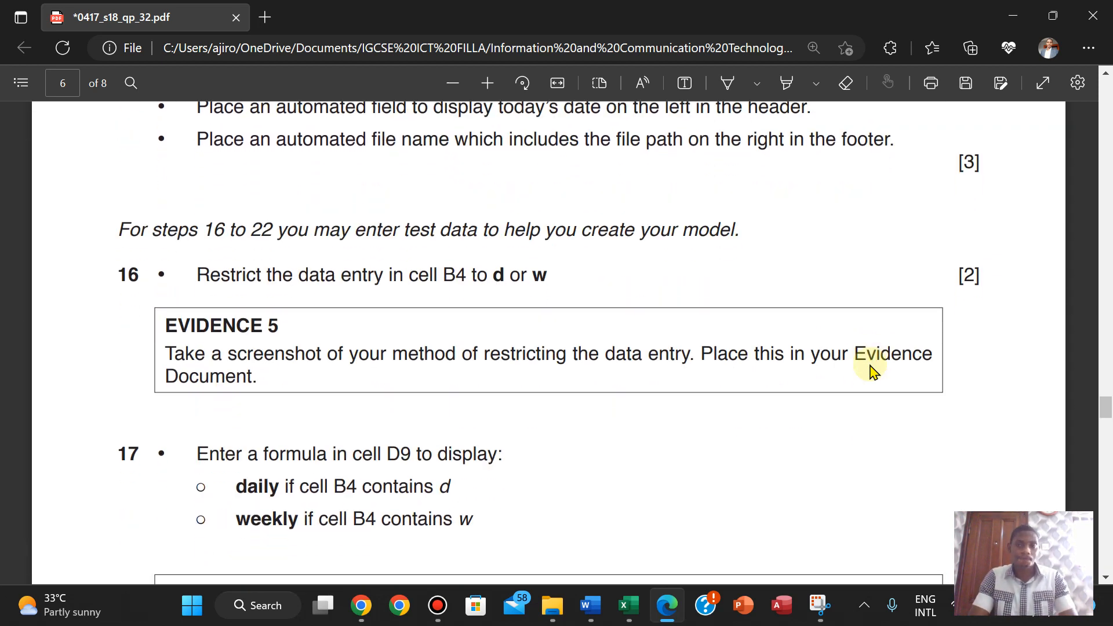
{"action": "scroll", "coordinate": [873, 371], "scroll_direction": "down", "scroll_amount": 1}
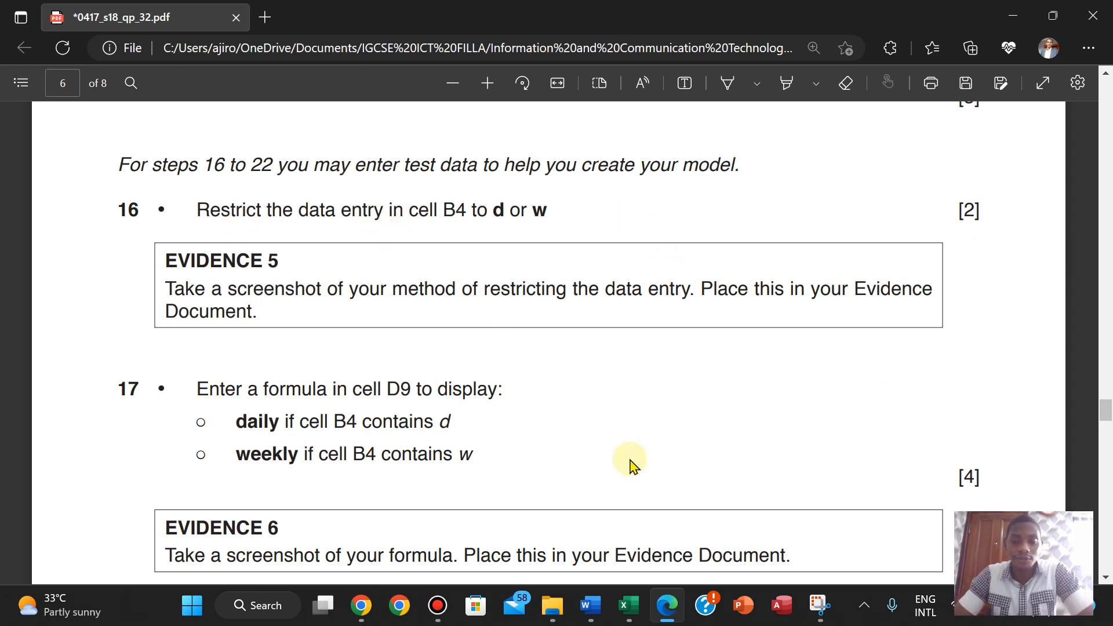
- Bring the j1832_AN017_2023 workbook forward, scroll to the top and select cell B4
{"action": "mouse_move", "coordinate": [643, 605]}
{"action": "mouse_move", "coordinate": [549, 534]}
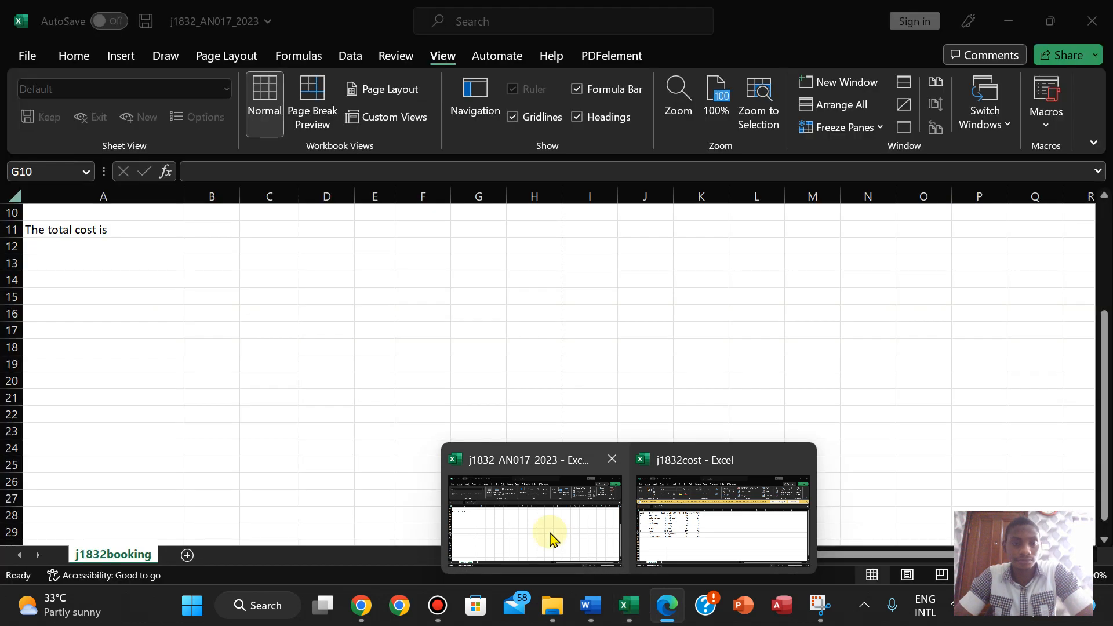
{"action": "left_click", "coordinate": [549, 534]}
{"action": "left_click_drag", "start_coordinate": [1104, 343], "coordinate": [1097, 218]}
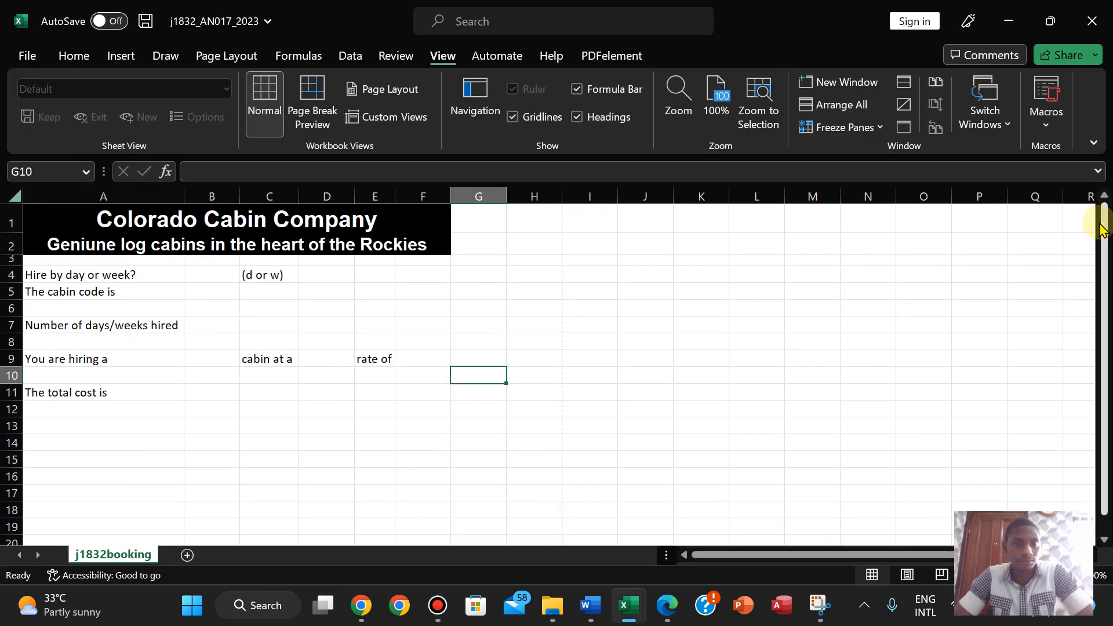
{"action": "left_click", "coordinate": [210, 275]}
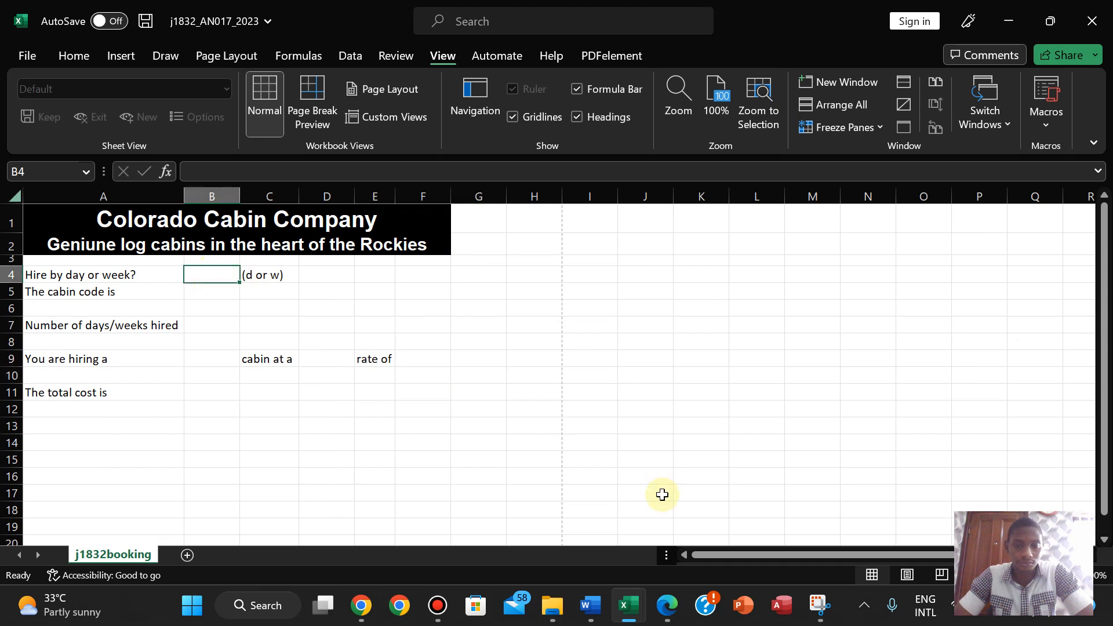
{"action": "left_click", "coordinate": [669, 615]}
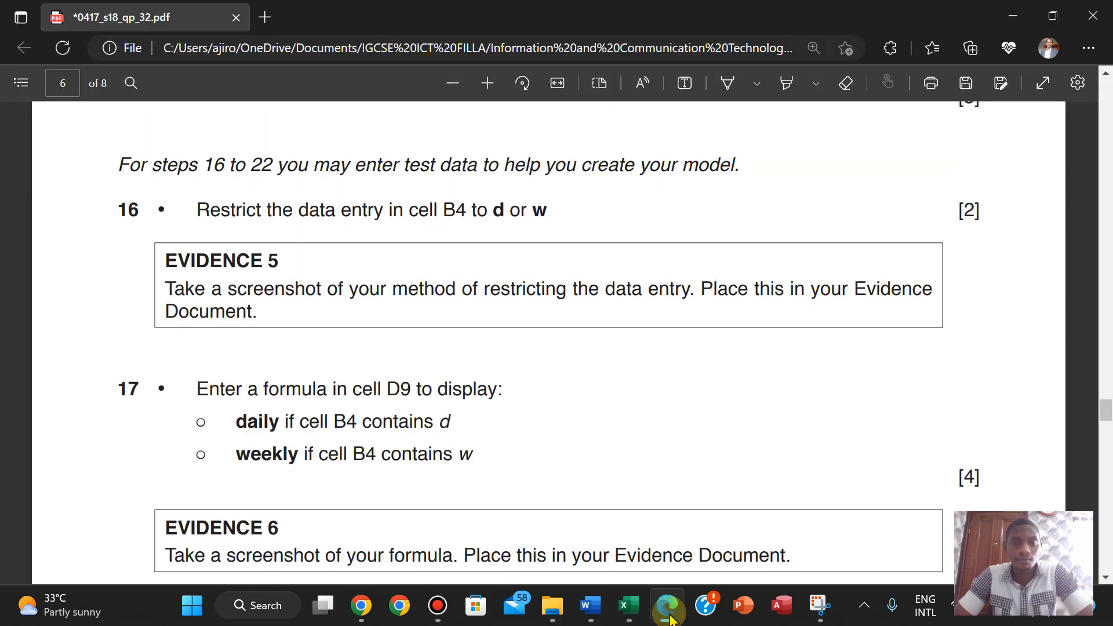
{"action": "left_click", "coordinate": [669, 615]}
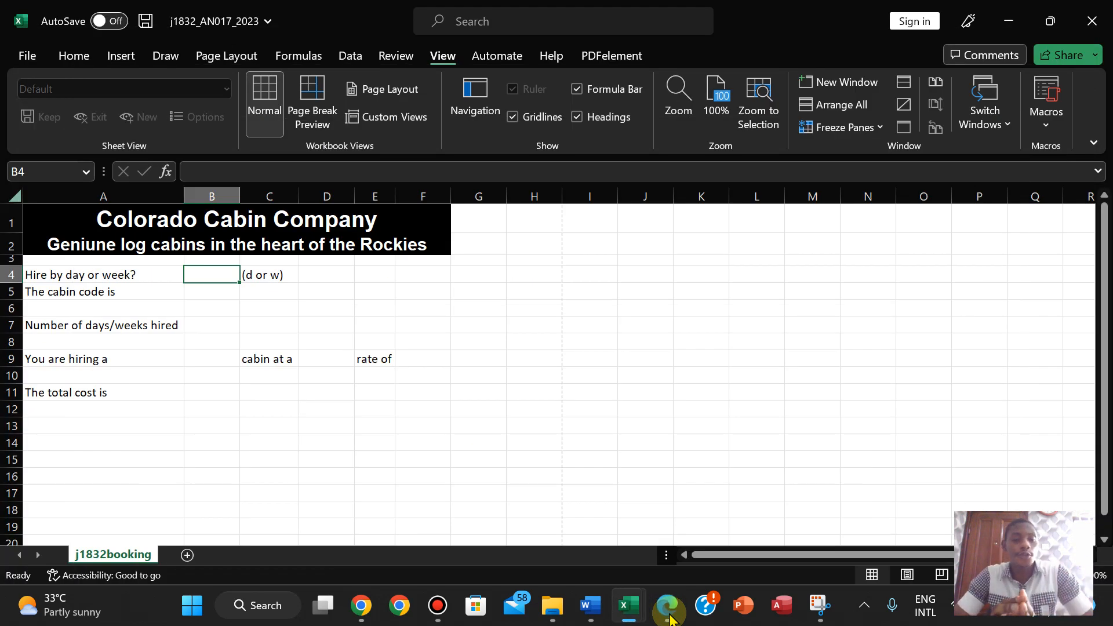
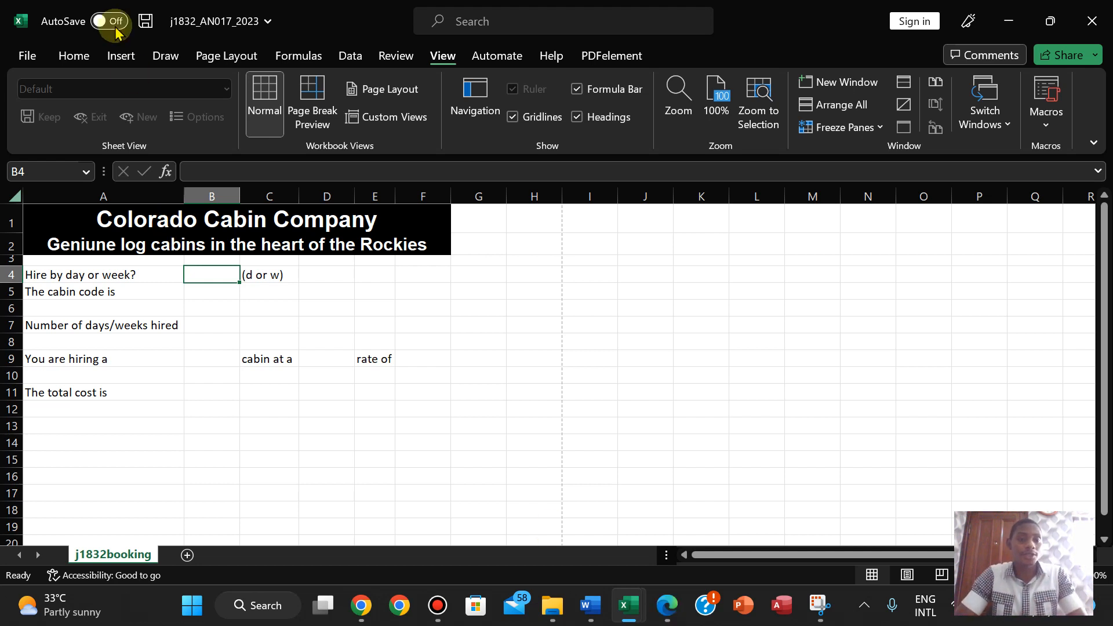
- Add Data Validation to B4 allowing a List with source d,w
{"action": "left_click", "coordinate": [353, 53]}
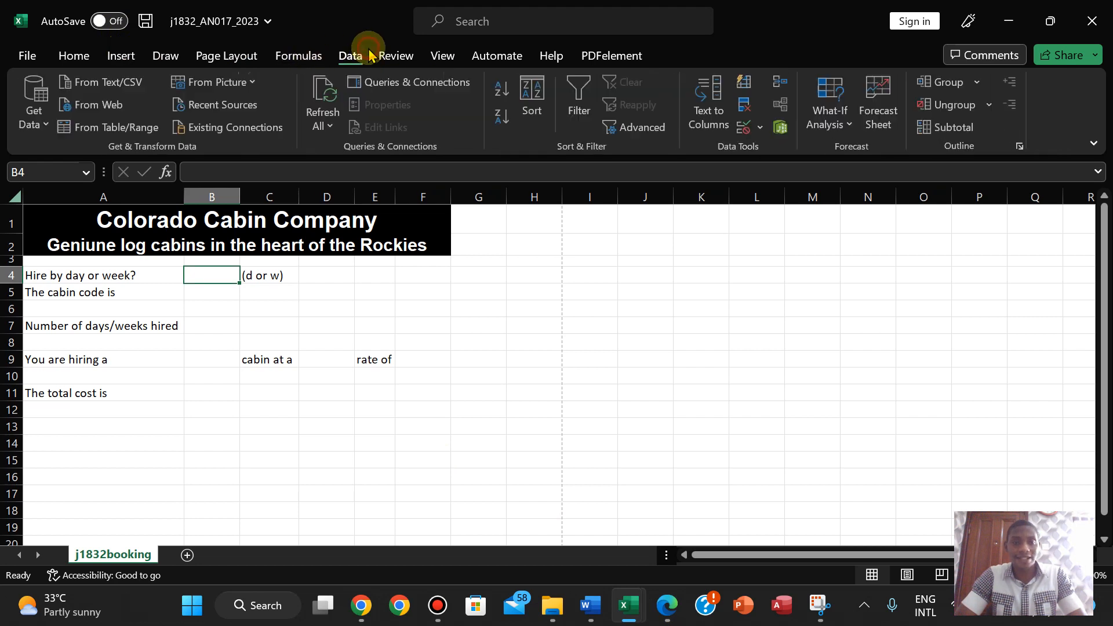
{"action": "left_click", "coordinate": [763, 128]}
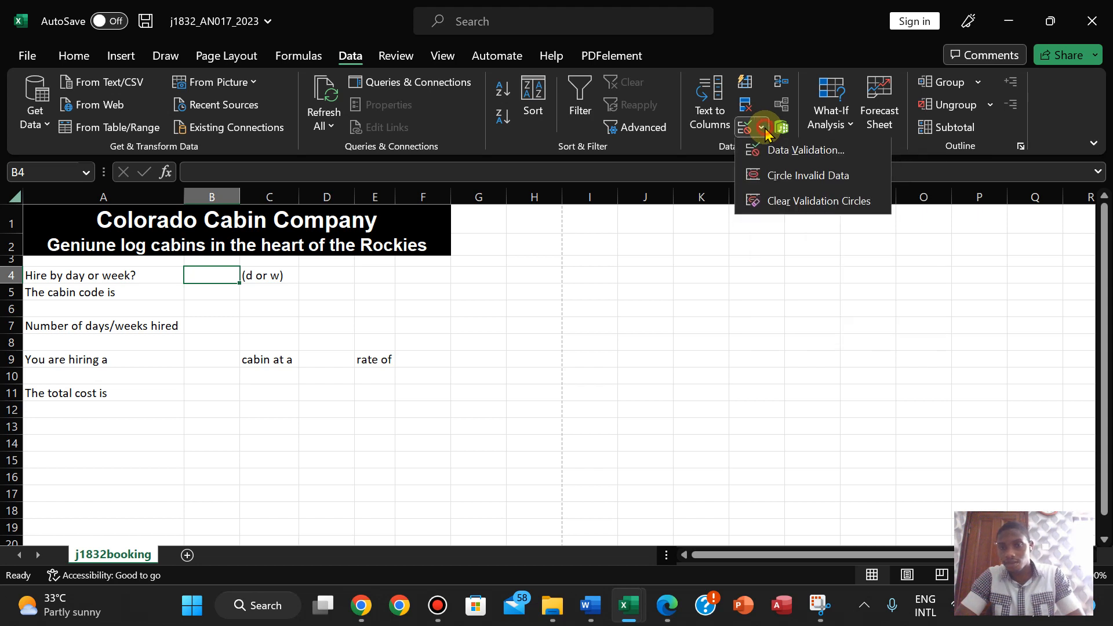
{"action": "left_click", "coordinate": [782, 152]}
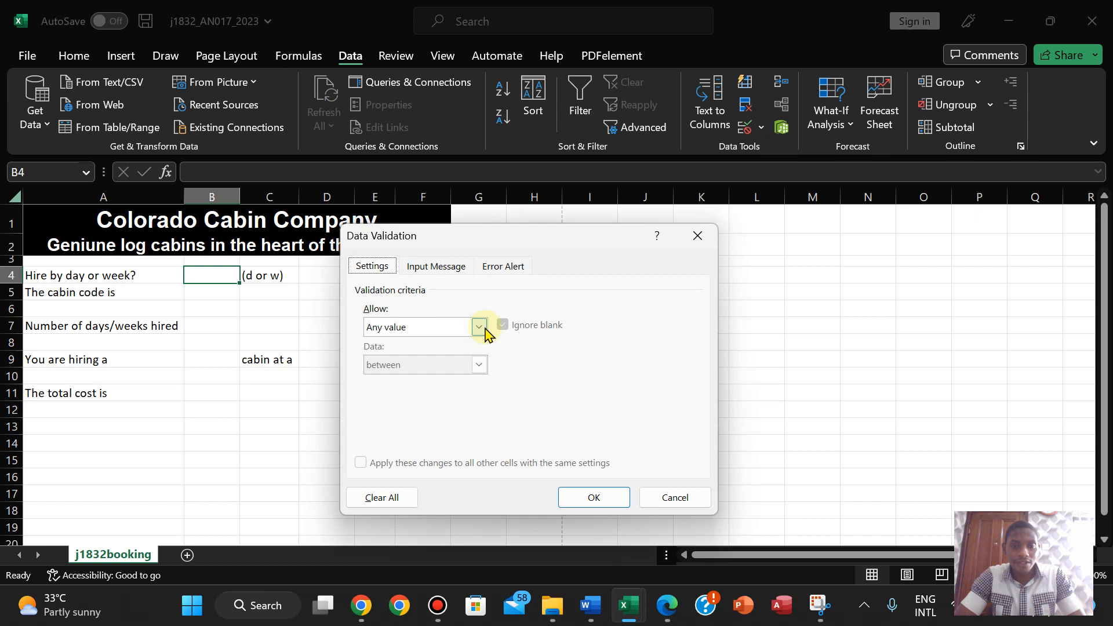
{"action": "left_click", "coordinate": [479, 328]}
{"action": "left_click", "coordinate": [423, 380]}
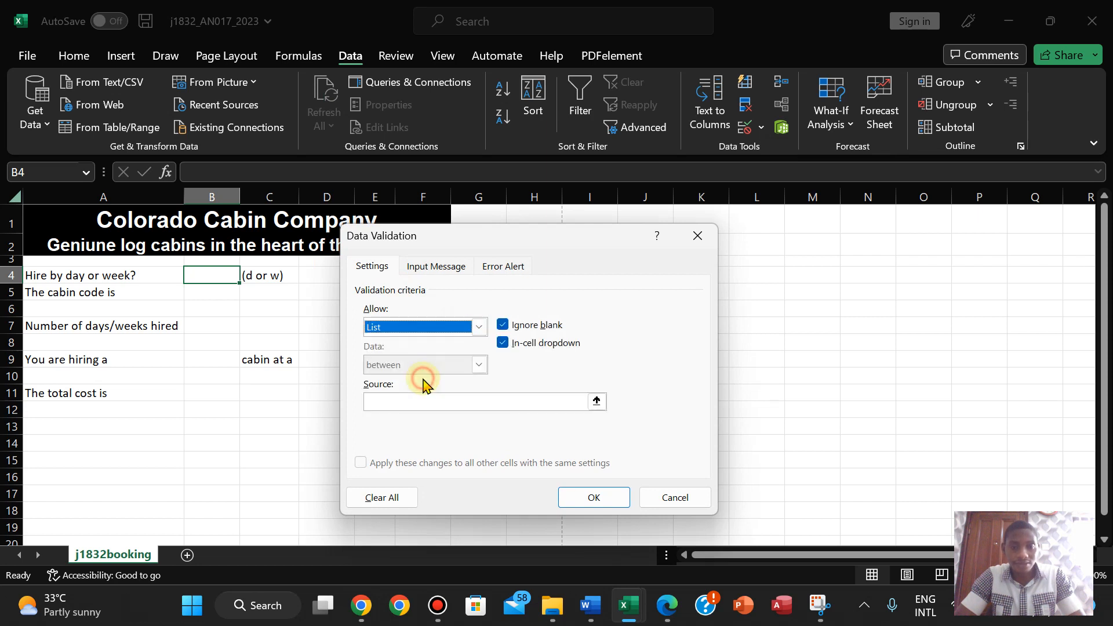
{"action": "left_click", "coordinate": [394, 398]}
{"action": "type", "text": "d"}
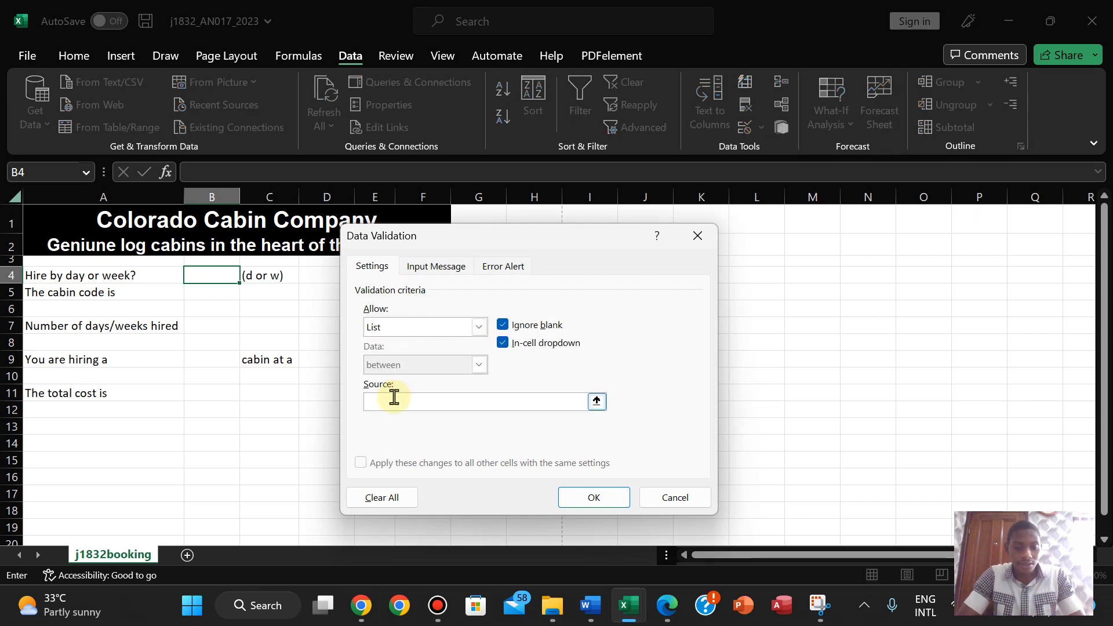
{"action": "type", "text": ", 2"}
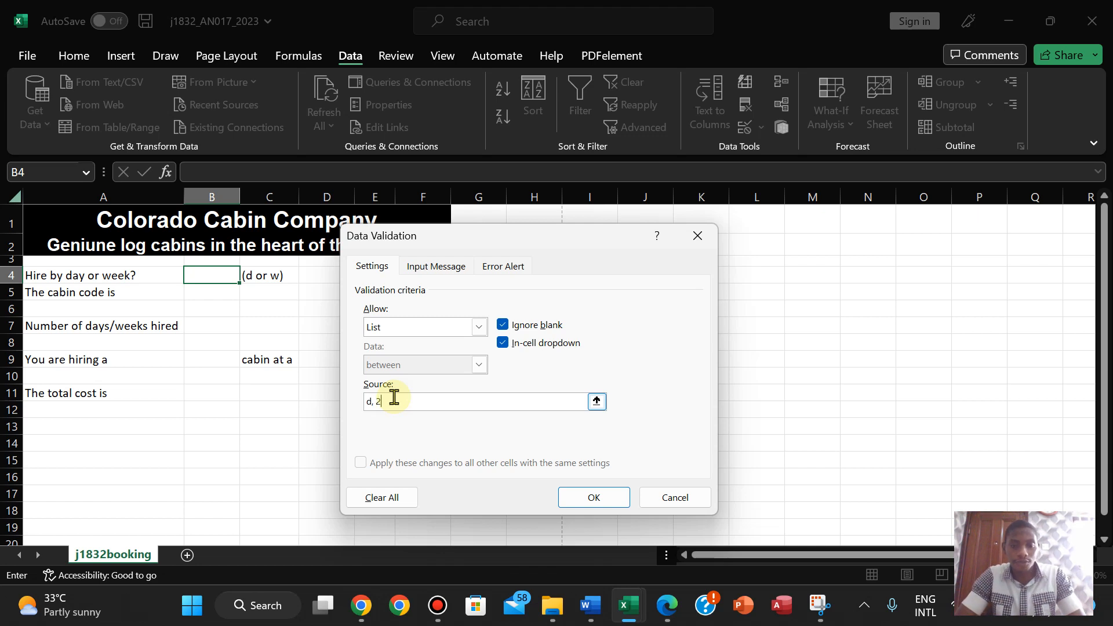
{"action": "key", "text": "BackSpace"}
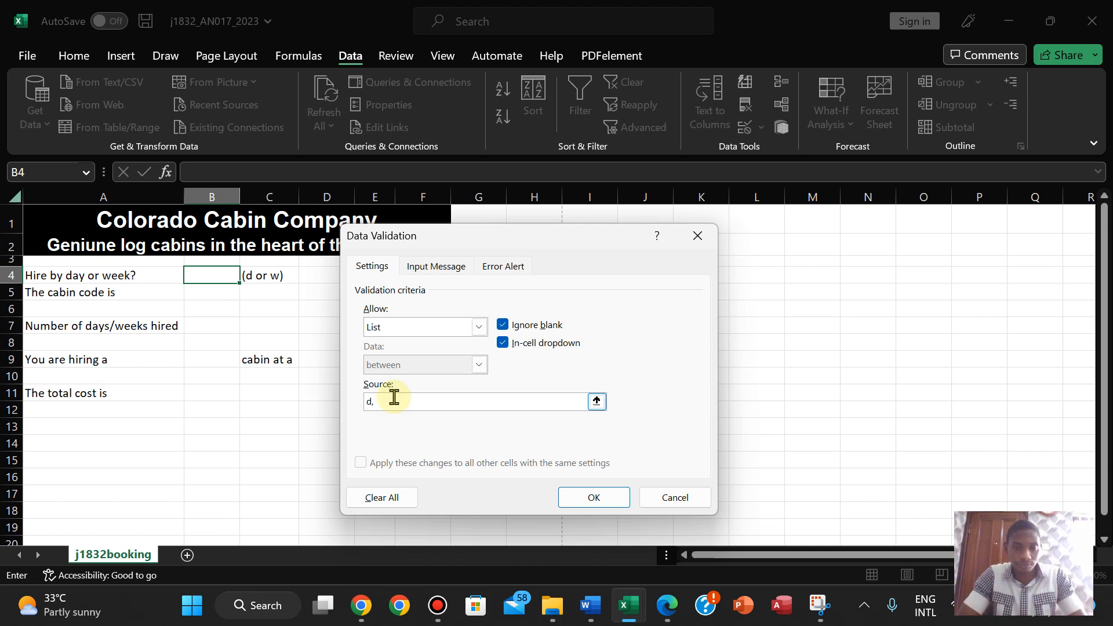
{"action": "key", "text": "BackSpace"}
{"action": "type", "text": "w"}
{"action": "left_click", "coordinate": [666, 609]}
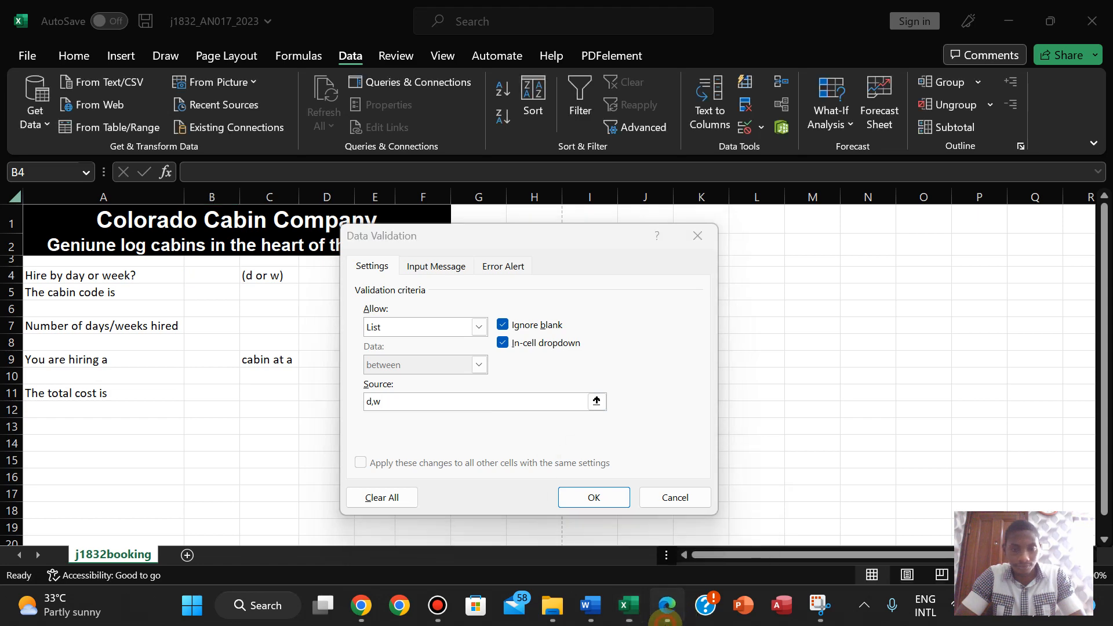
{"action": "left_click", "coordinate": [667, 608]}
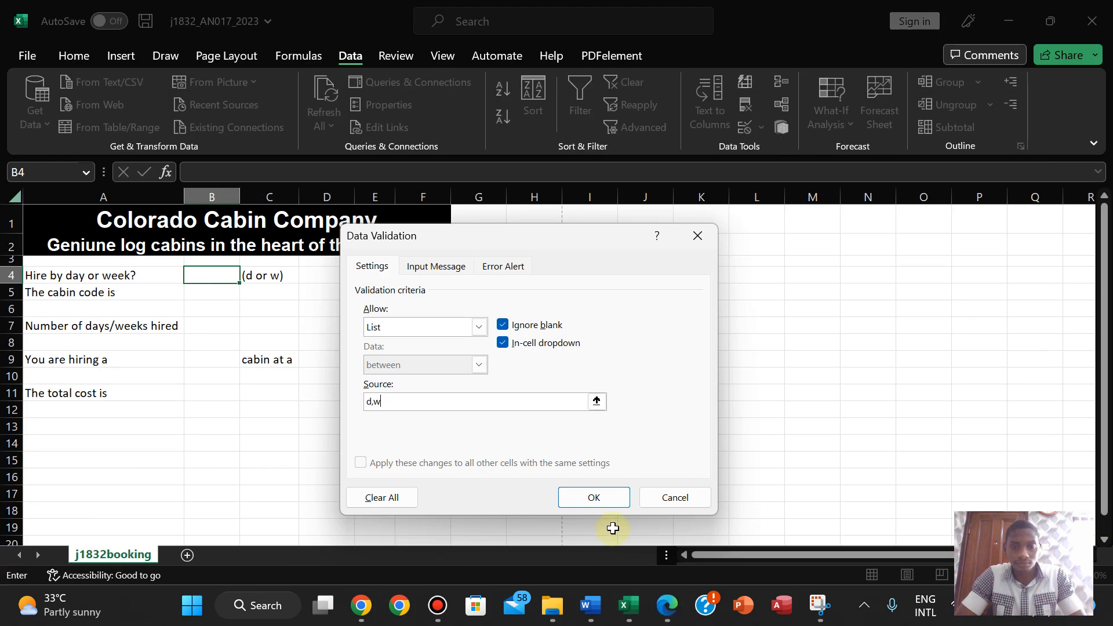
{"action": "left_click", "coordinate": [593, 498]}
- Test B4's drop-down by choosing w, then set it back to d
{"action": "left_click", "coordinate": [249, 276]}
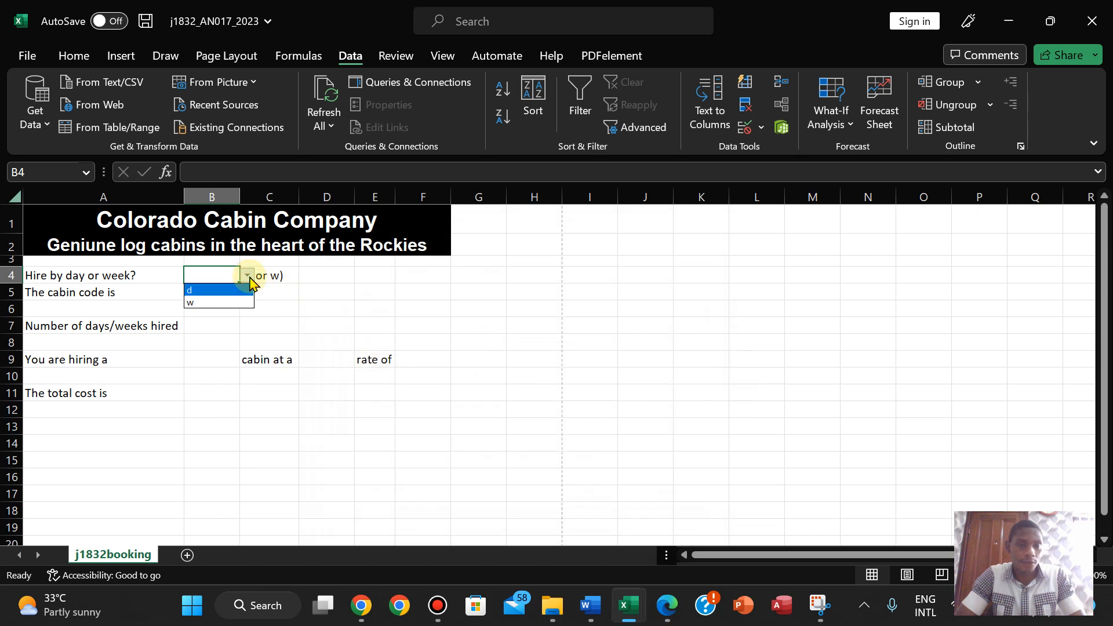
{"action": "left_click", "coordinate": [216, 302]}
{"action": "left_click", "coordinate": [249, 276]}
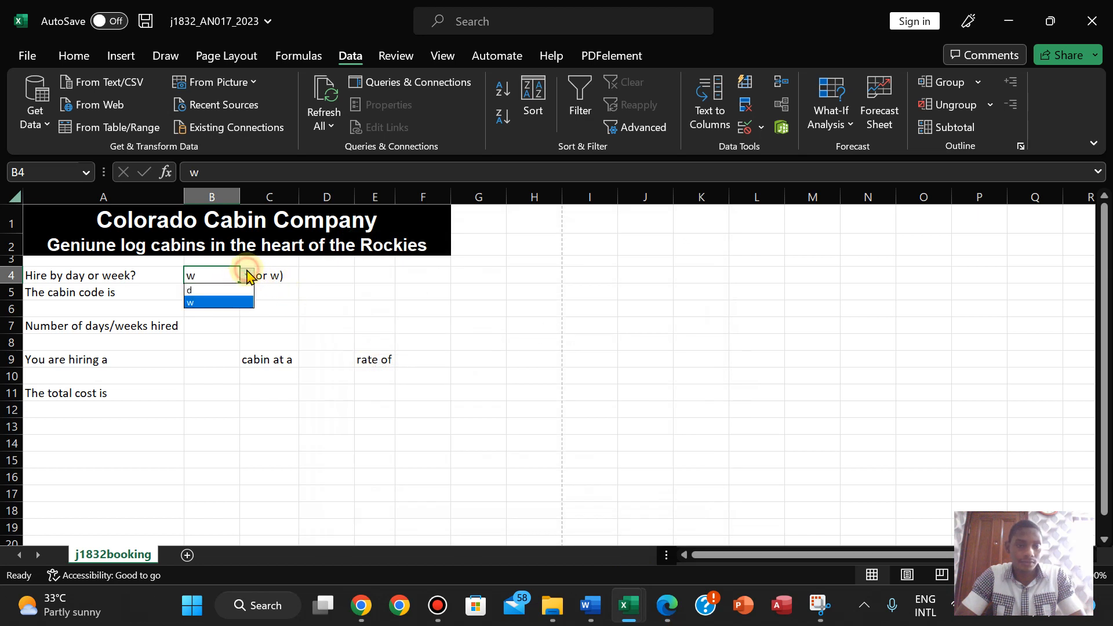
{"action": "left_click", "coordinate": [228, 292]}
{"action": "left_click", "coordinate": [665, 607]}
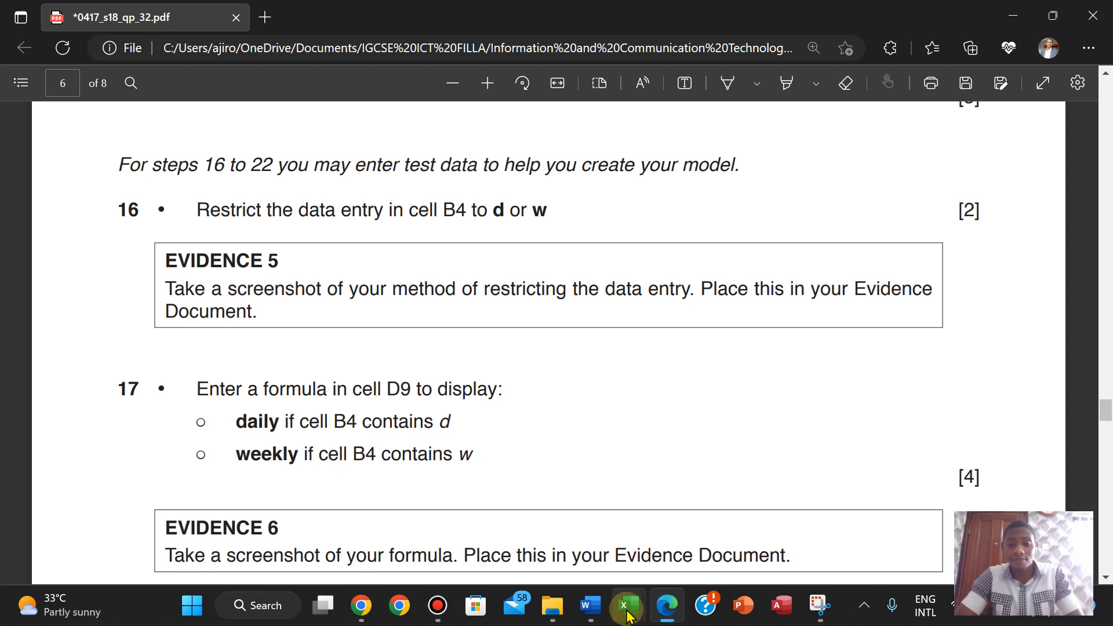
- Read step 16 in the question paper, then bring the j1832booking workbook back
{"action": "mouse_move", "coordinate": [629, 616]}
{"action": "left_click", "coordinate": [522, 510]}
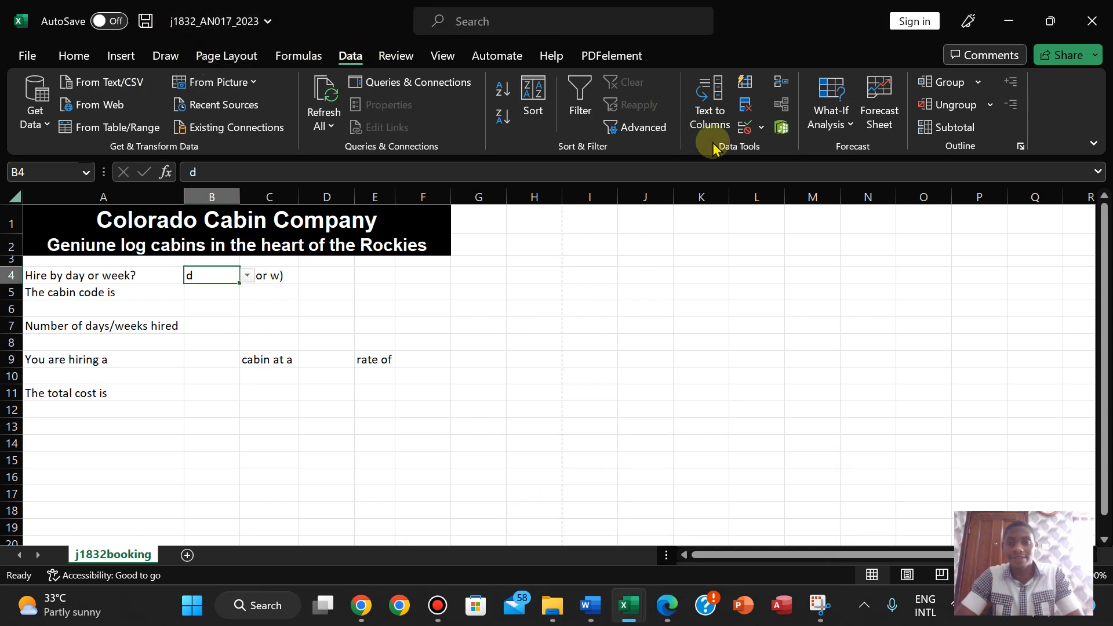
- Reopen B4's Data Validation dialog and snip it together with the B4 area
{"action": "left_click", "coordinate": [762, 131]}
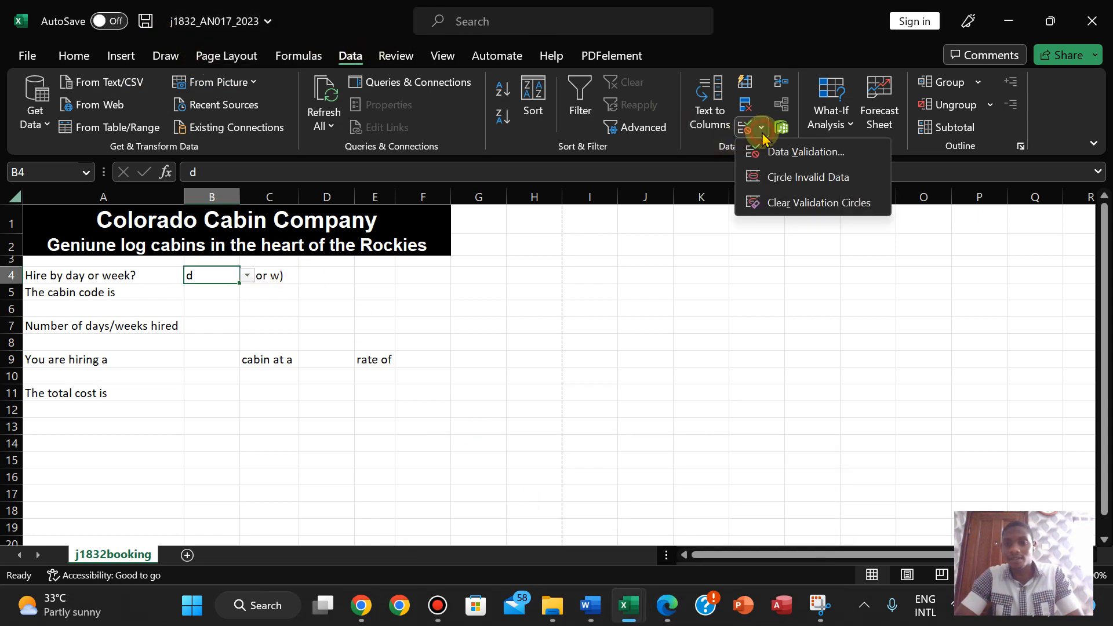
{"action": "left_click", "coordinate": [771, 151]}
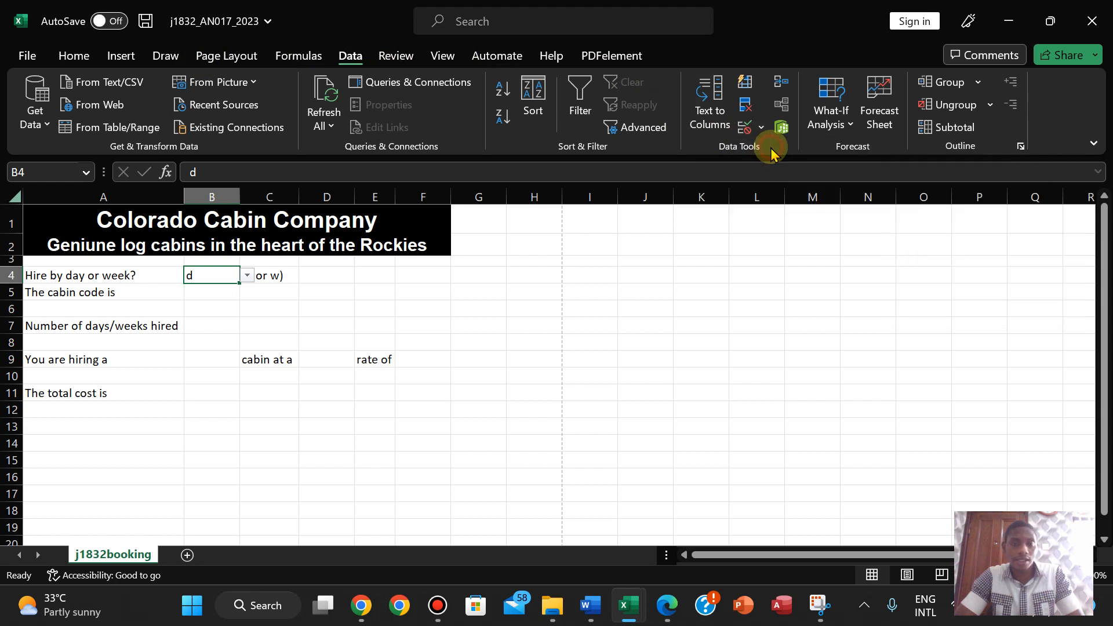
{"action": "left_click_drag", "start_coordinate": [427, 243], "coordinate": [342, 255]}
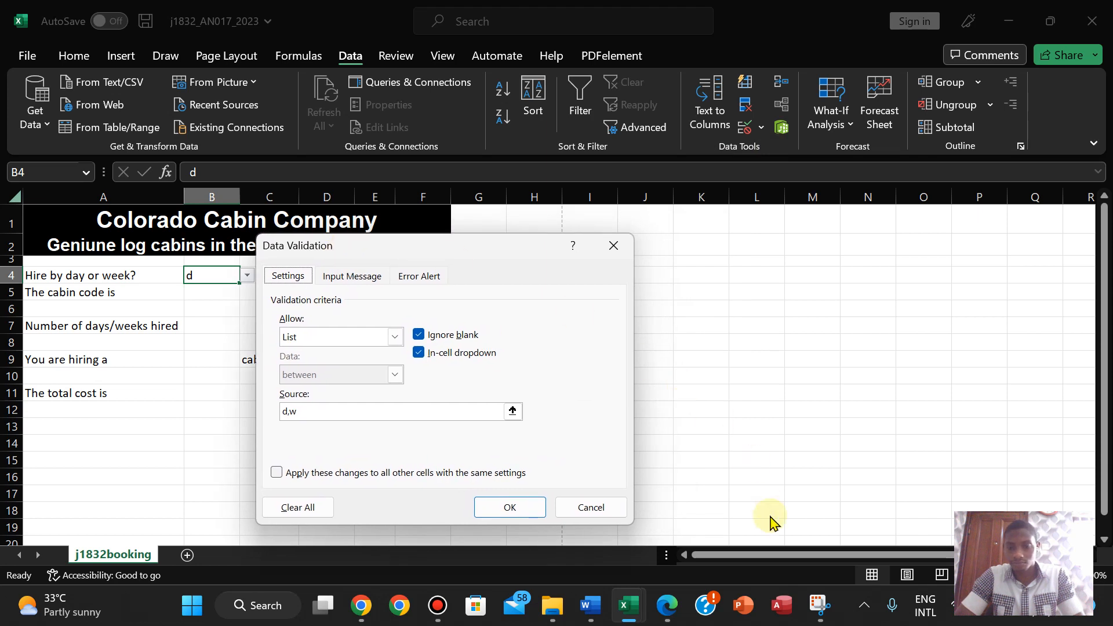
{"action": "left_click", "coordinate": [820, 618]}
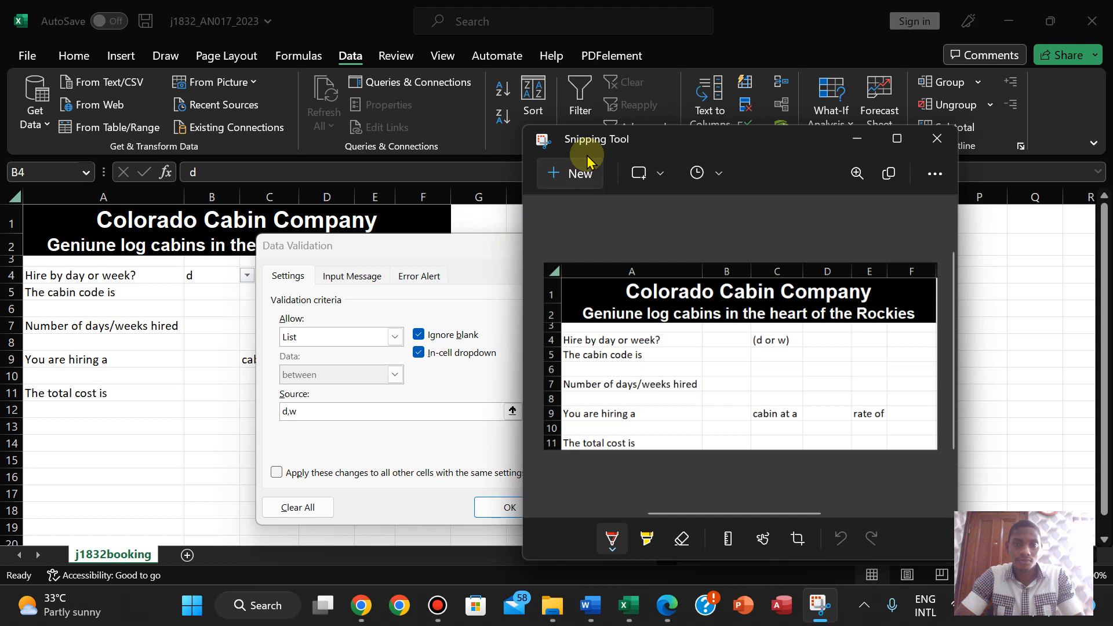
{"action": "key", "text": "ctrl+n"}
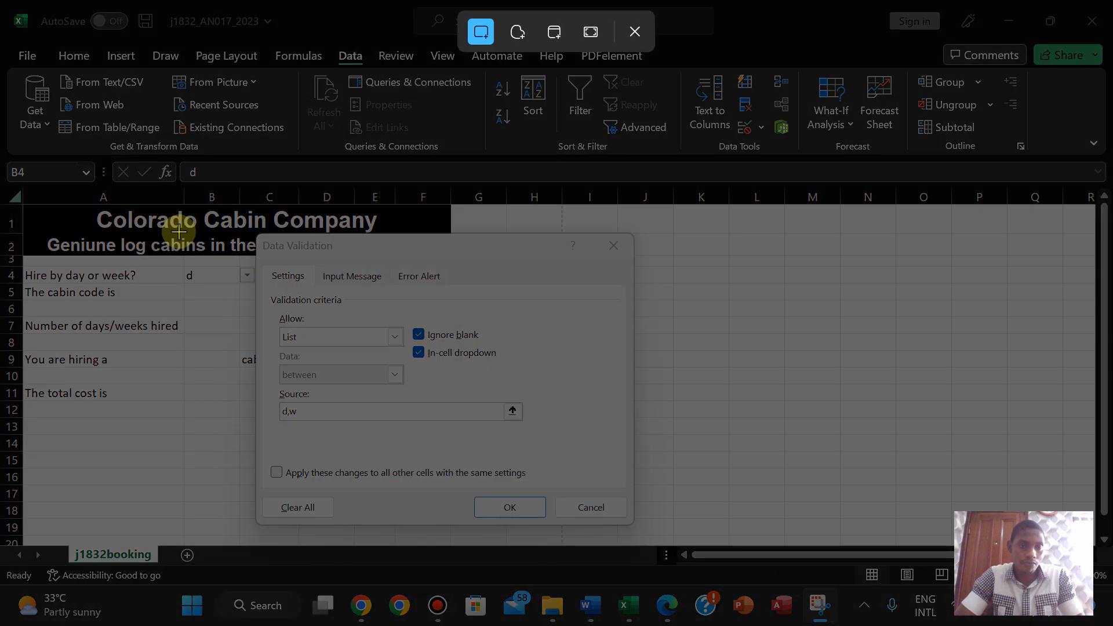
{"action": "left_click_drag", "start_coordinate": [178, 232], "coordinate": [636, 526]}
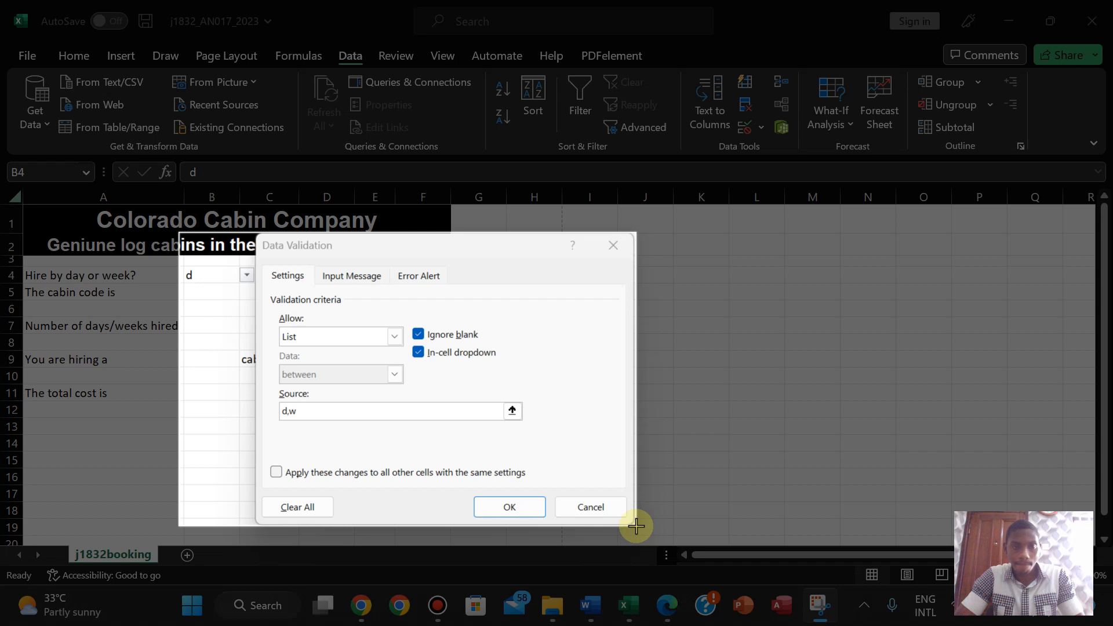
{"action": "left_click_drag", "start_coordinate": [636, 526], "coordinate": [635, 527]}
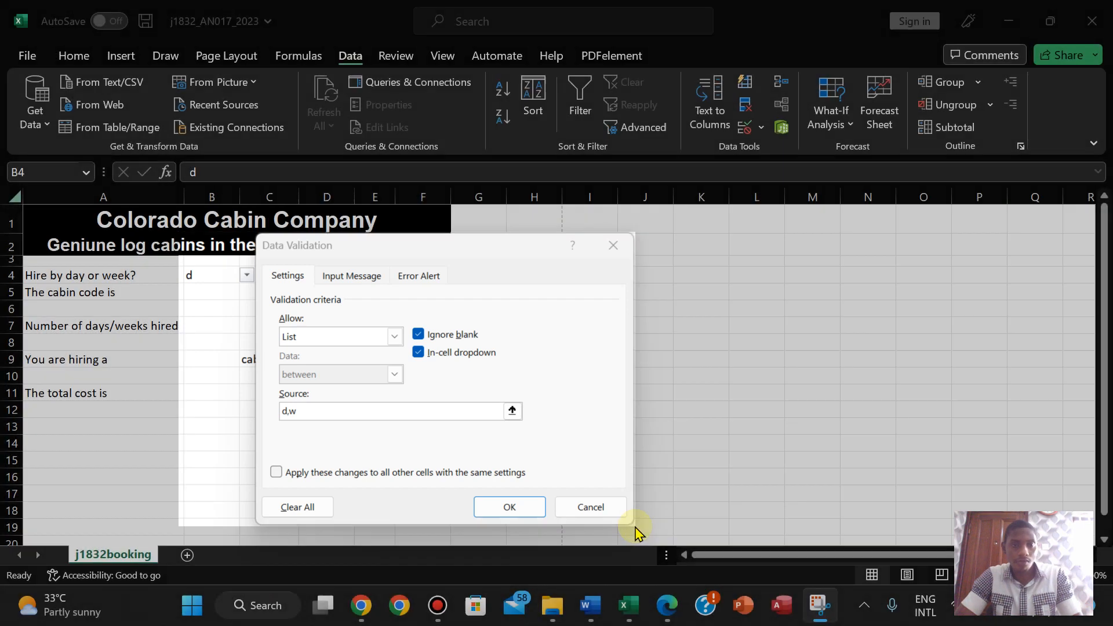
- Paste the d,w validation screenshot below Evidence 5 in j1832evidence and shrink it slightly
{"action": "left_click", "coordinate": [674, 605]}
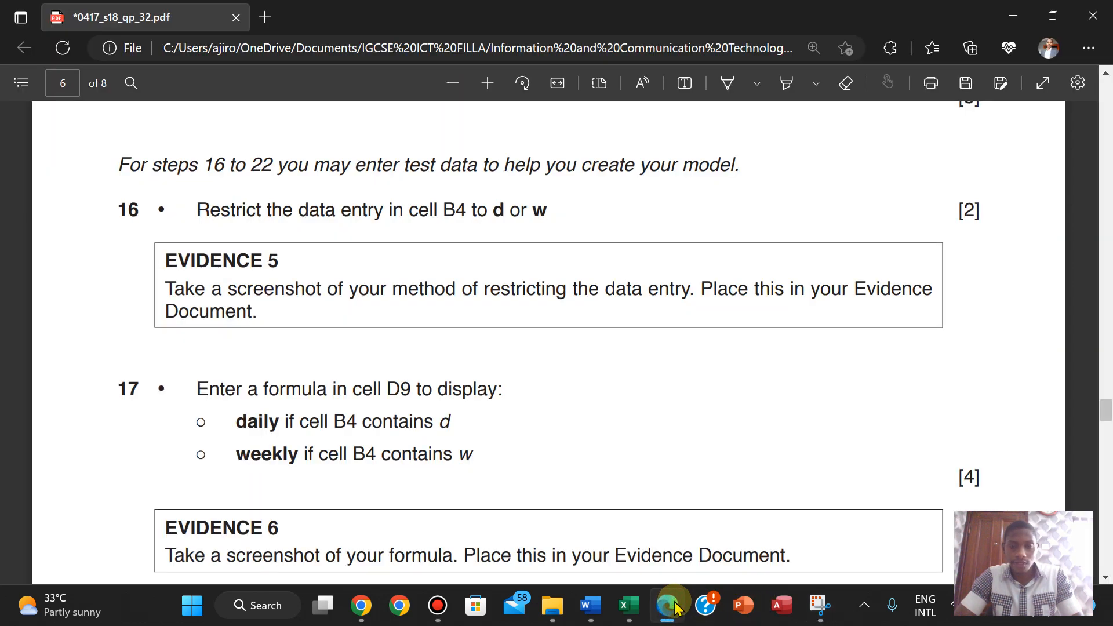
{"action": "mouse_move", "coordinate": [590, 606]}
{"action": "left_click", "coordinate": [564, 521]}
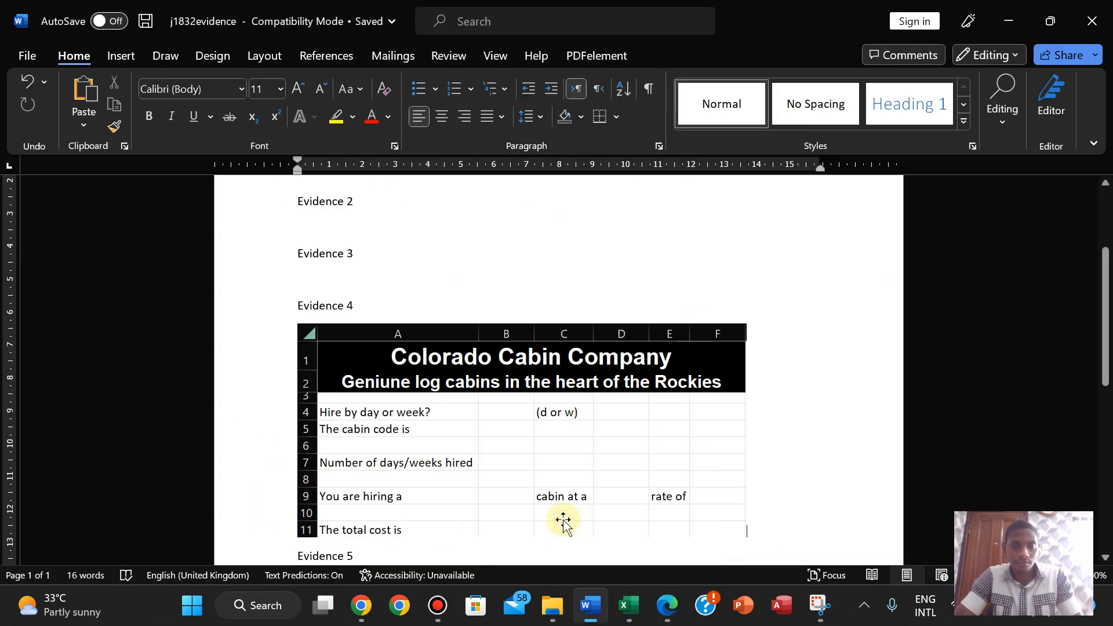
{"action": "left_click_drag", "start_coordinate": [1105, 296], "coordinate": [1098, 375]}
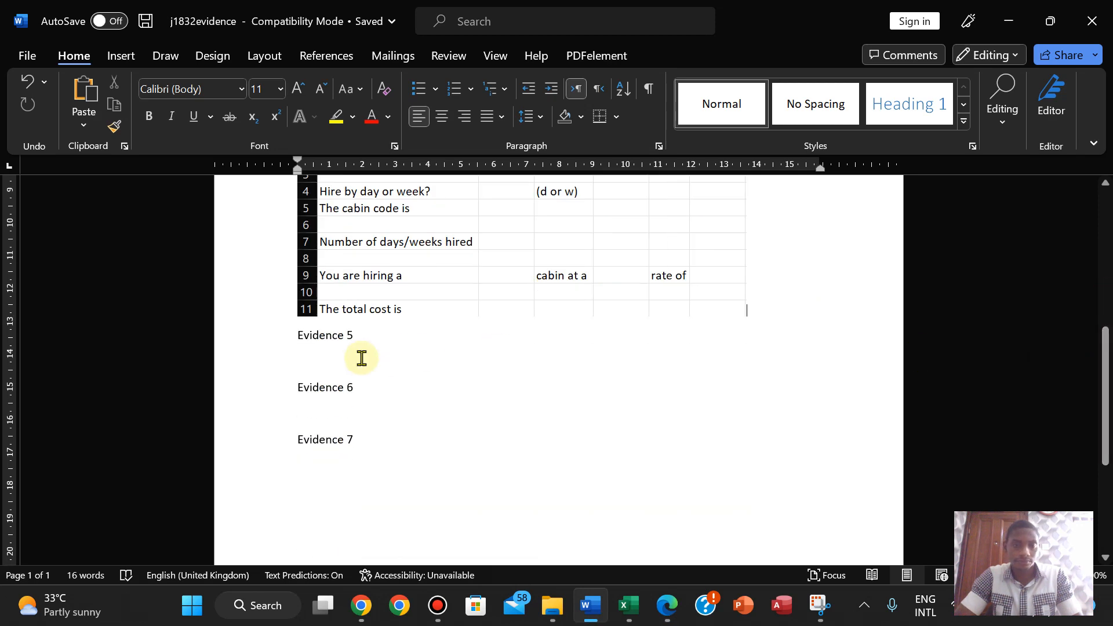
{"action": "left_click", "coordinate": [300, 360]}
{"action": "key", "text": "ctrl+v"}
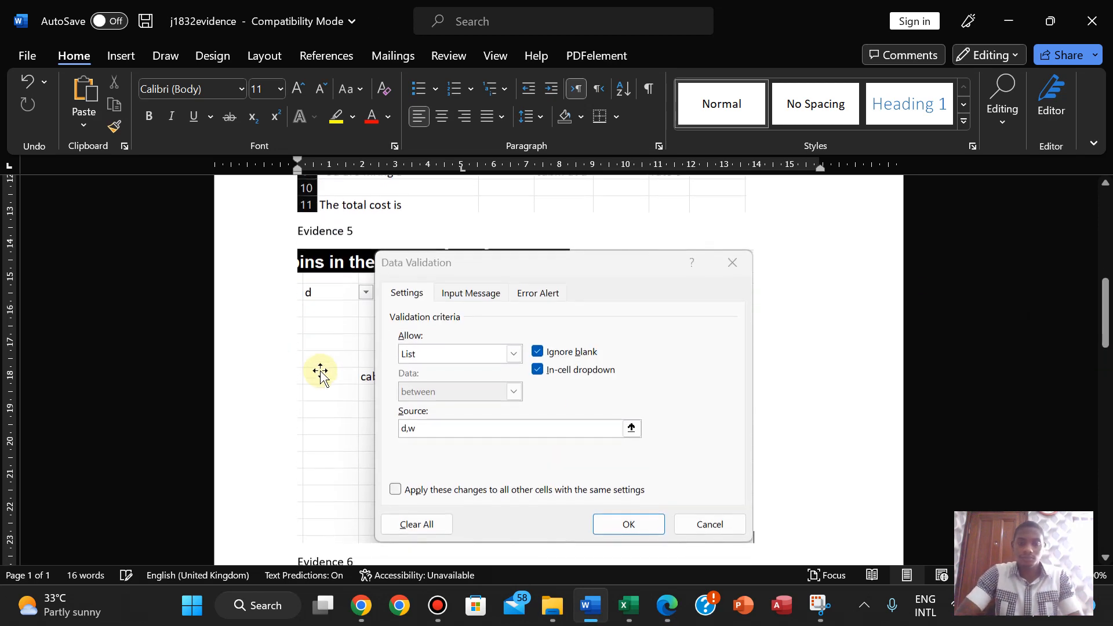
{"action": "left_click", "coordinate": [752, 533]}
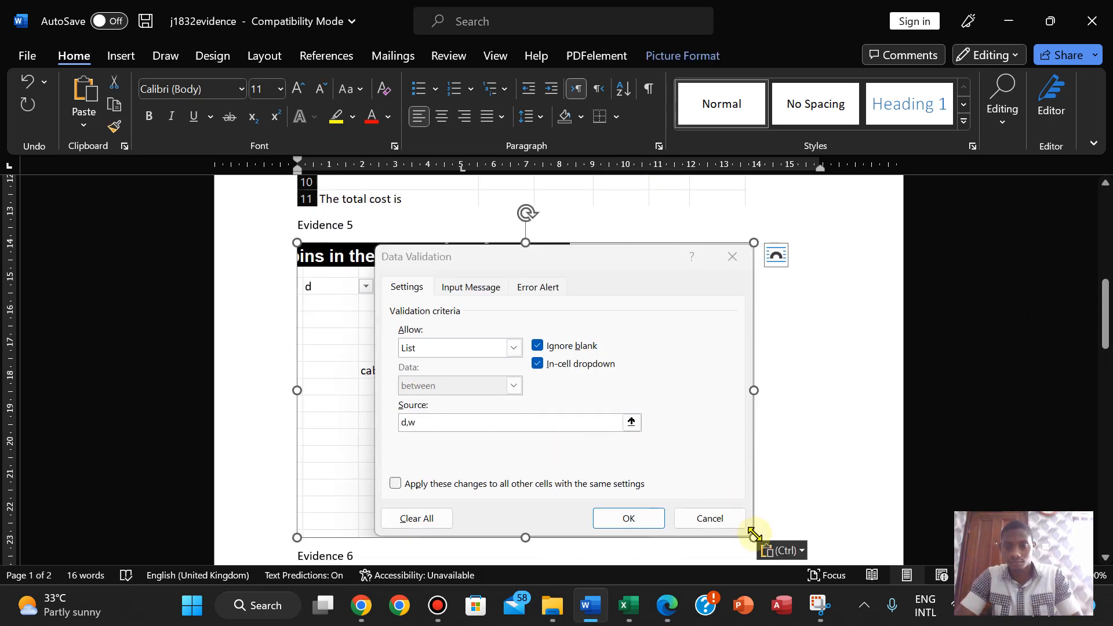
{"action": "left_click_drag", "start_coordinate": [754, 533], "coordinate": [746, 531]}
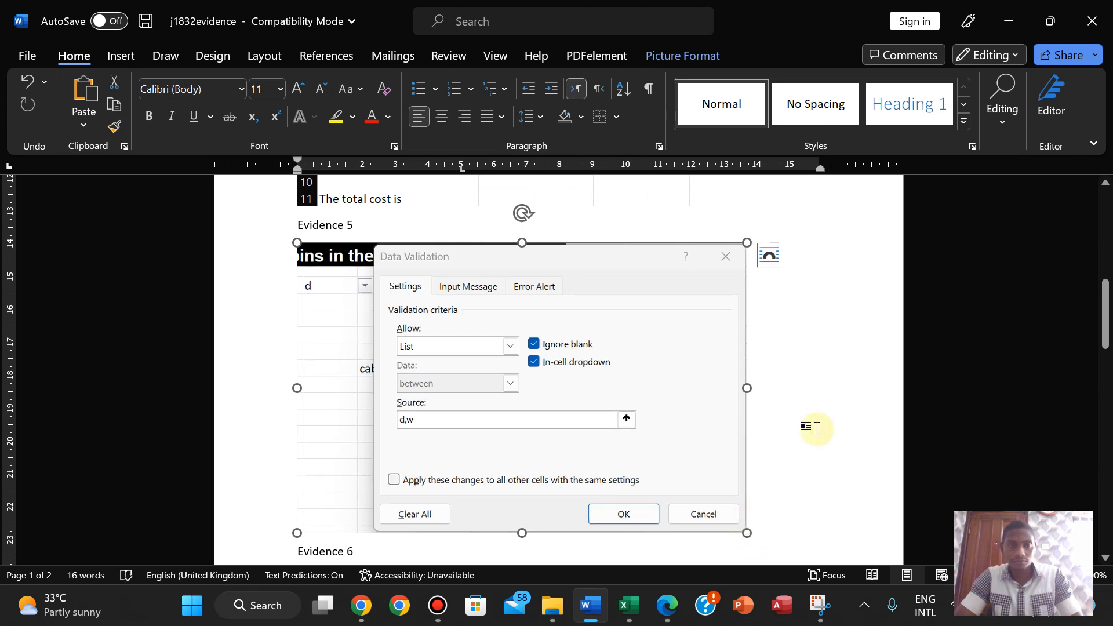
{"action": "left_click", "coordinate": [672, 616]}
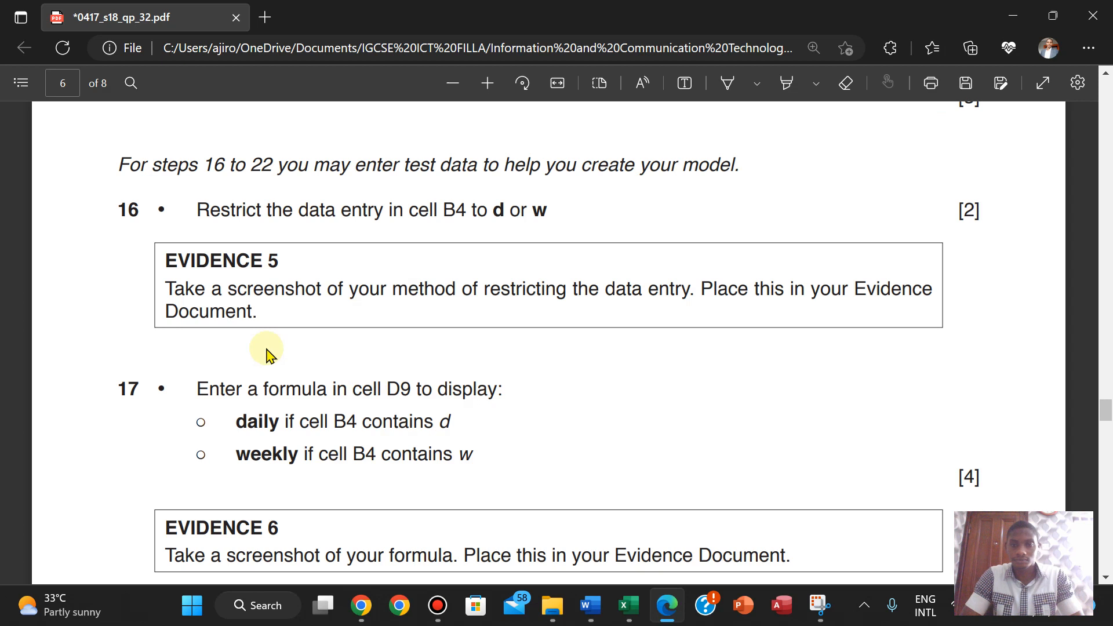
- Scroll the question paper to read question 17
{"action": "scroll", "coordinate": [268, 353], "scroll_direction": "down", "scroll_amount": 2}
{"action": "scroll", "coordinate": [268, 354], "scroll_direction": "up", "scroll_amount": 1}
{"action": "scroll", "coordinate": [268, 353], "scroll_direction": "down", "scroll_amount": 1}
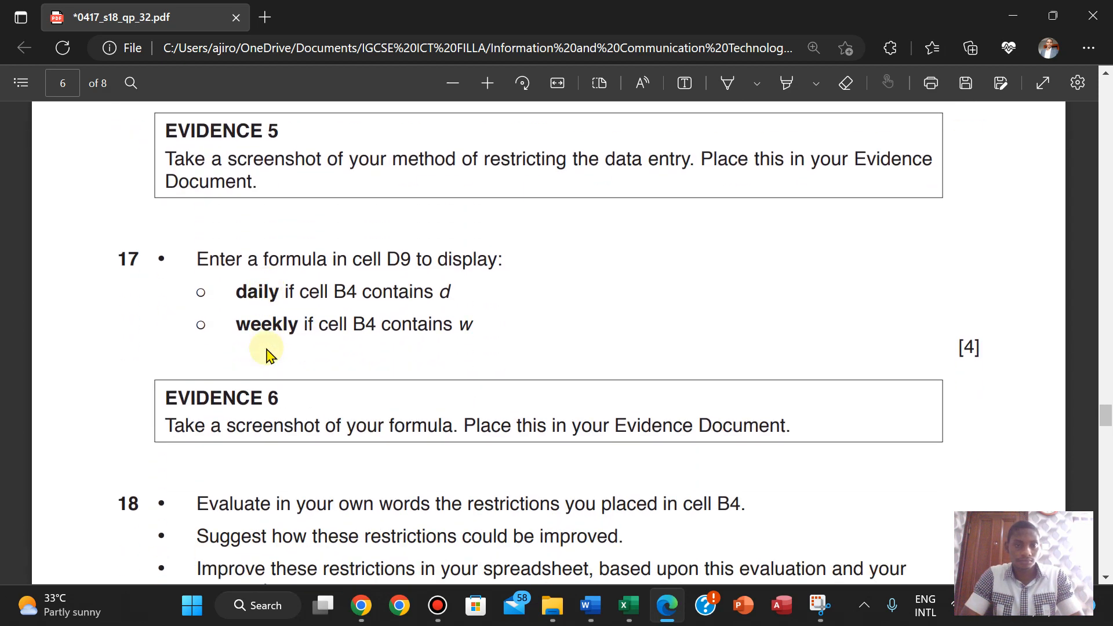
{"action": "scroll", "coordinate": [268, 354], "scroll_direction": "down", "scroll_amount": 1}
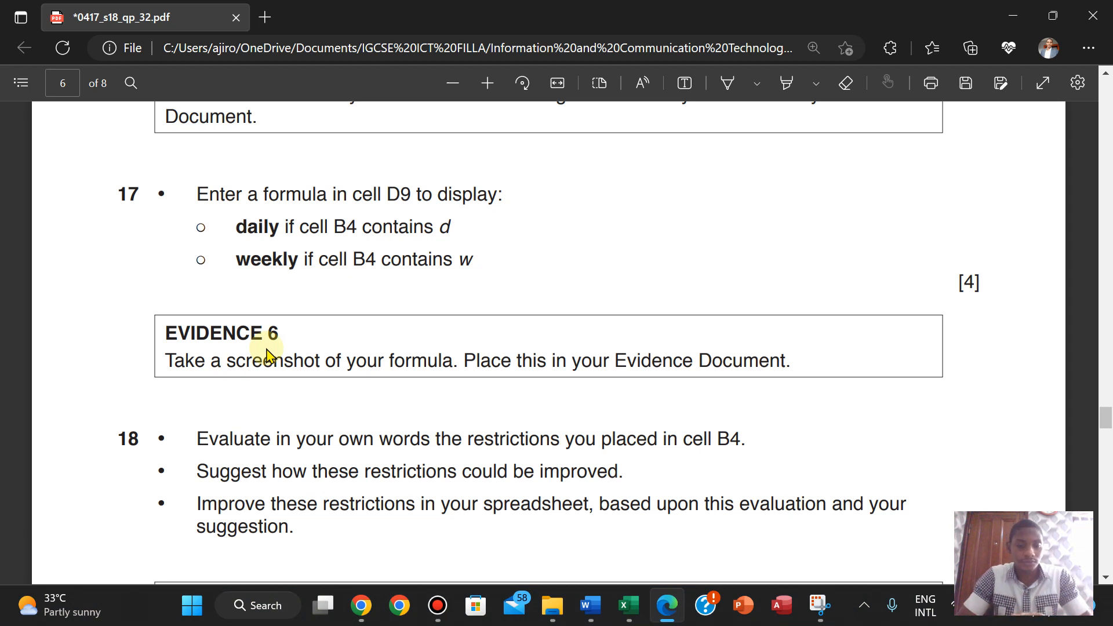
- Raise screen brightness to maximum and switch back to the Excel booking workbook
{"action": "left_click", "coordinate": [998, 618]}
{"action": "left_click_drag", "start_coordinate": [1004, 446], "coordinate": [1080, 449]}
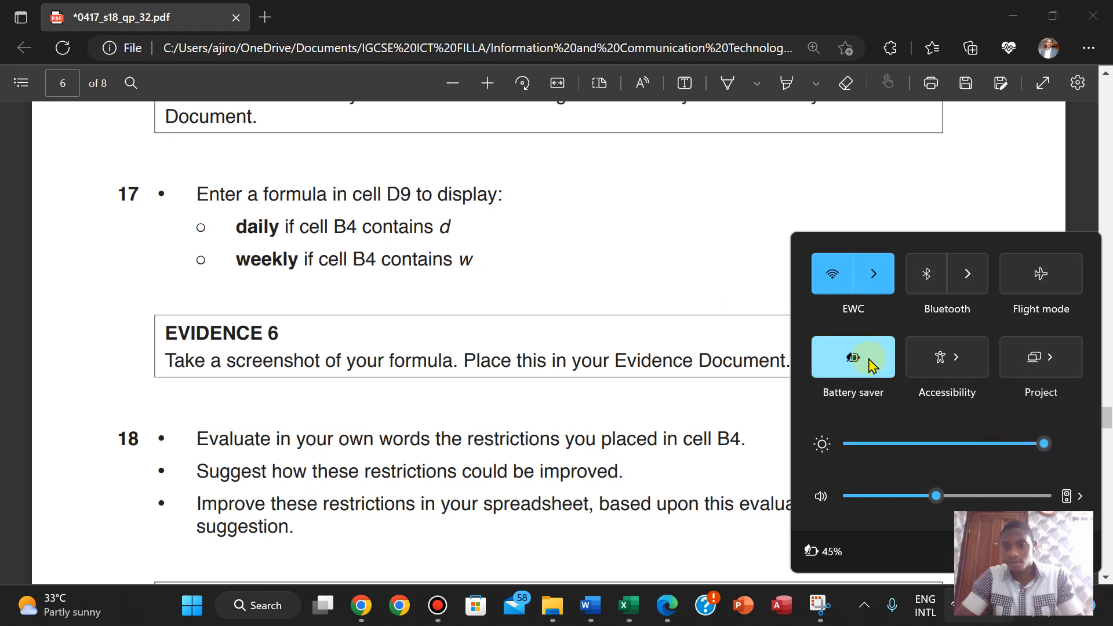
{"action": "left_click", "coordinate": [554, 225]}
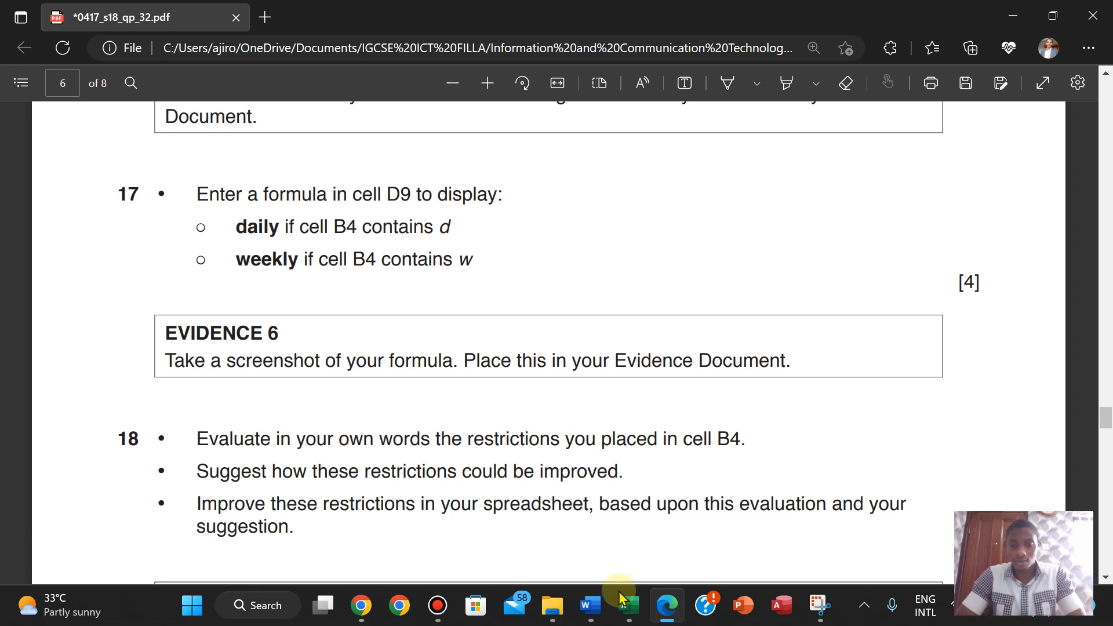
{"action": "mouse_move", "coordinate": [629, 605]}
{"action": "left_click", "coordinate": [543, 498]}
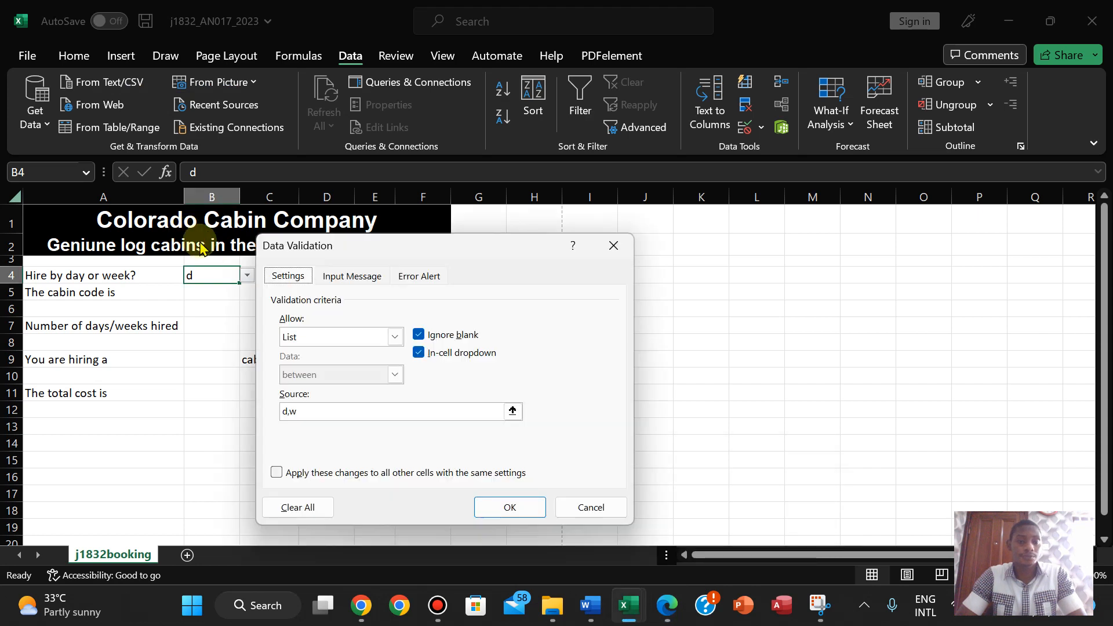
- Close B4's Data Validation dialog, recheck the question paper, and select cell D9
{"action": "left_click", "coordinate": [500, 510]}
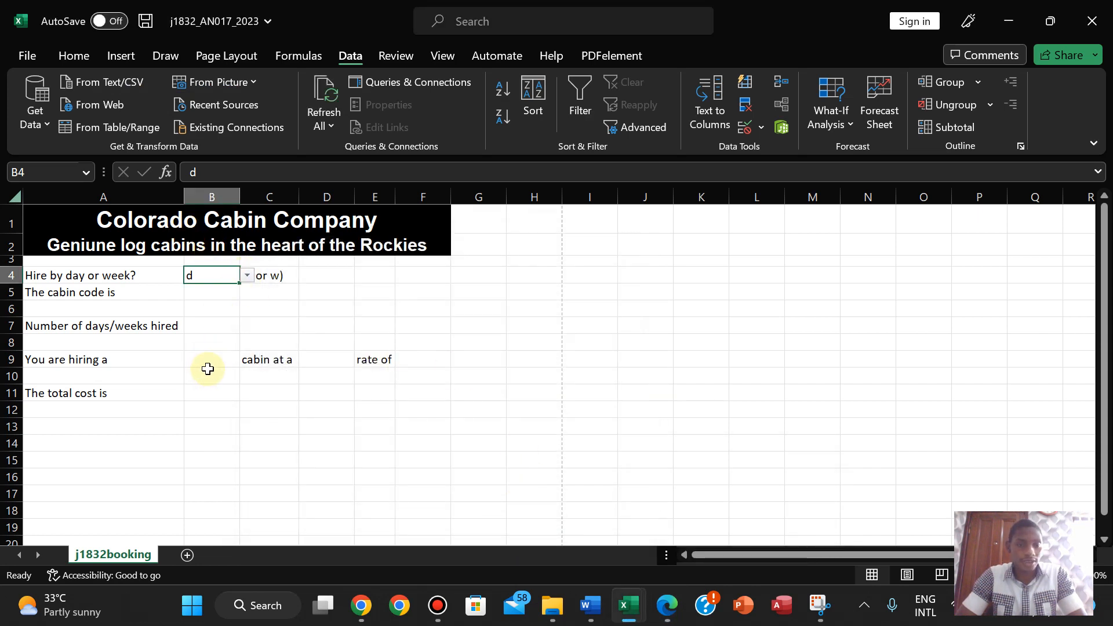
{"action": "left_click", "coordinate": [666, 604]}
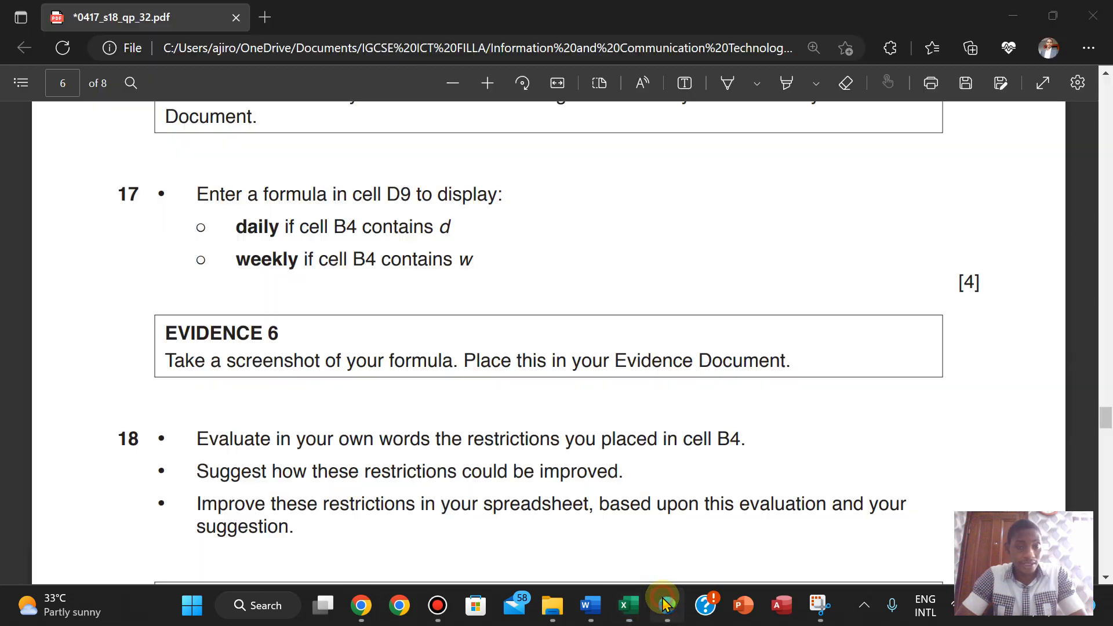
{"action": "left_click", "coordinate": [666, 603]}
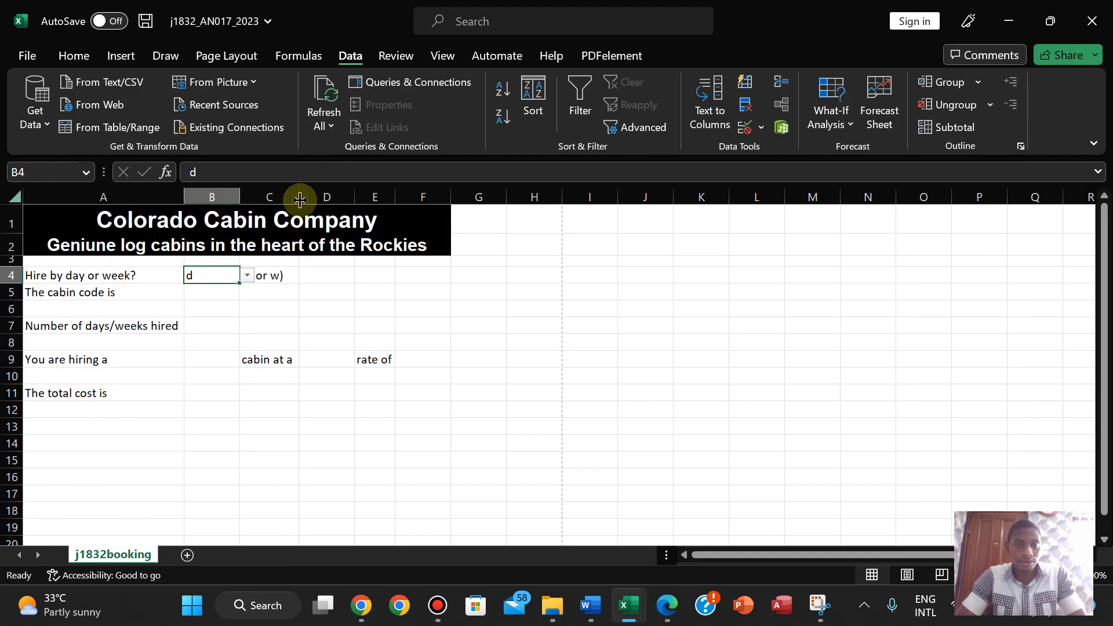
{"action": "left_click", "coordinate": [325, 359]}
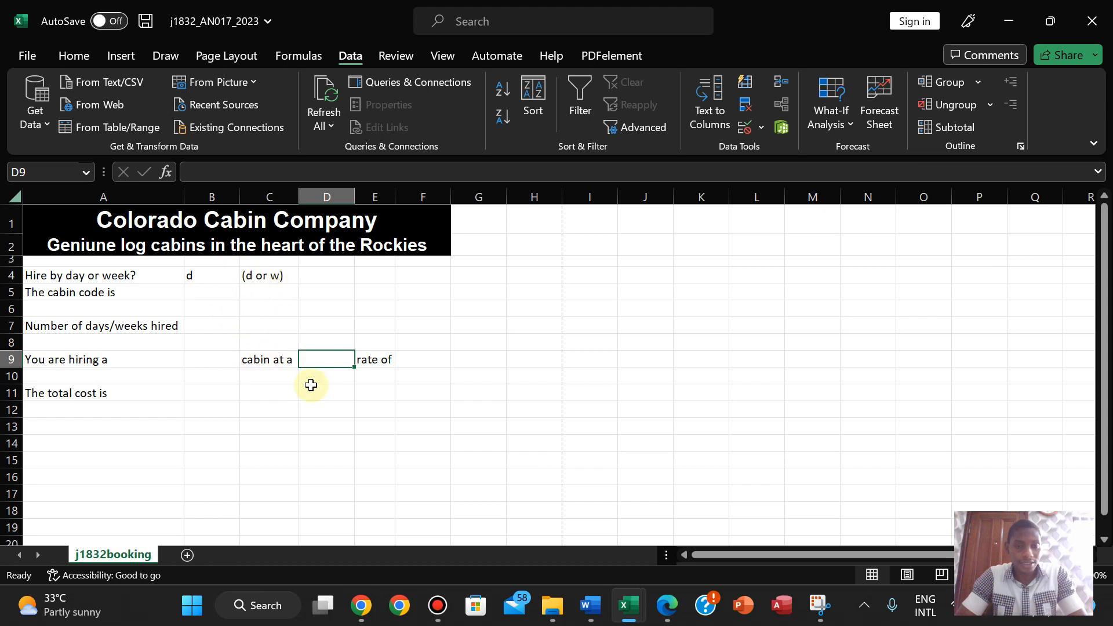
- Begin D9's formula as =IF(B4="d", selecting IF from autocomplete and clicking B4
{"action": "left_click", "coordinate": [652, 603]}
{"action": "left_click", "coordinate": [634, 604]}
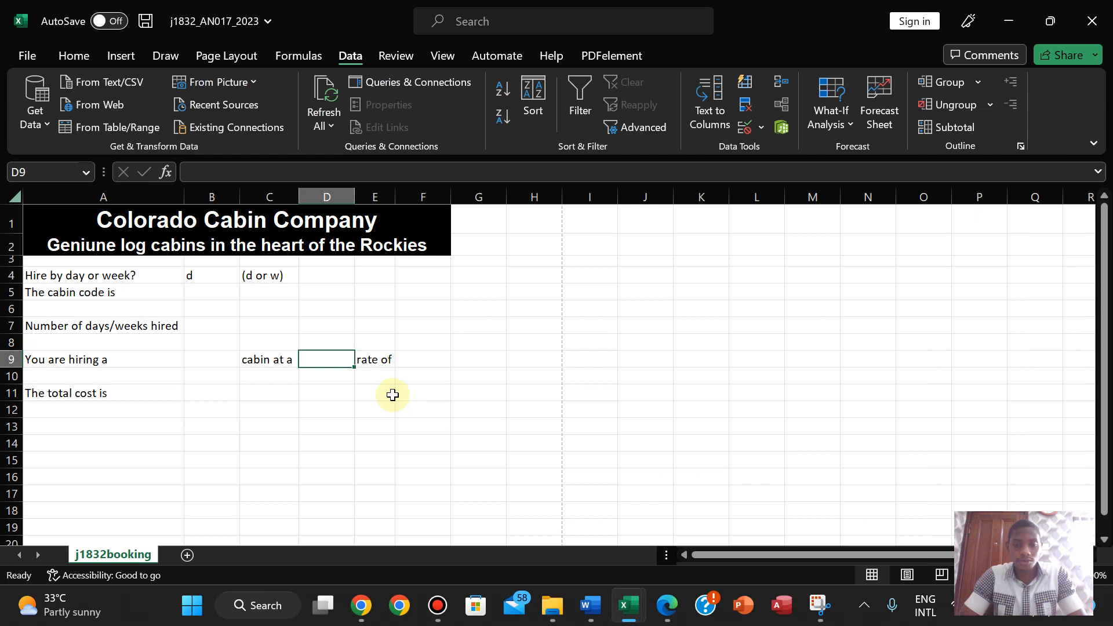
{"action": "type", "text": "=if"}
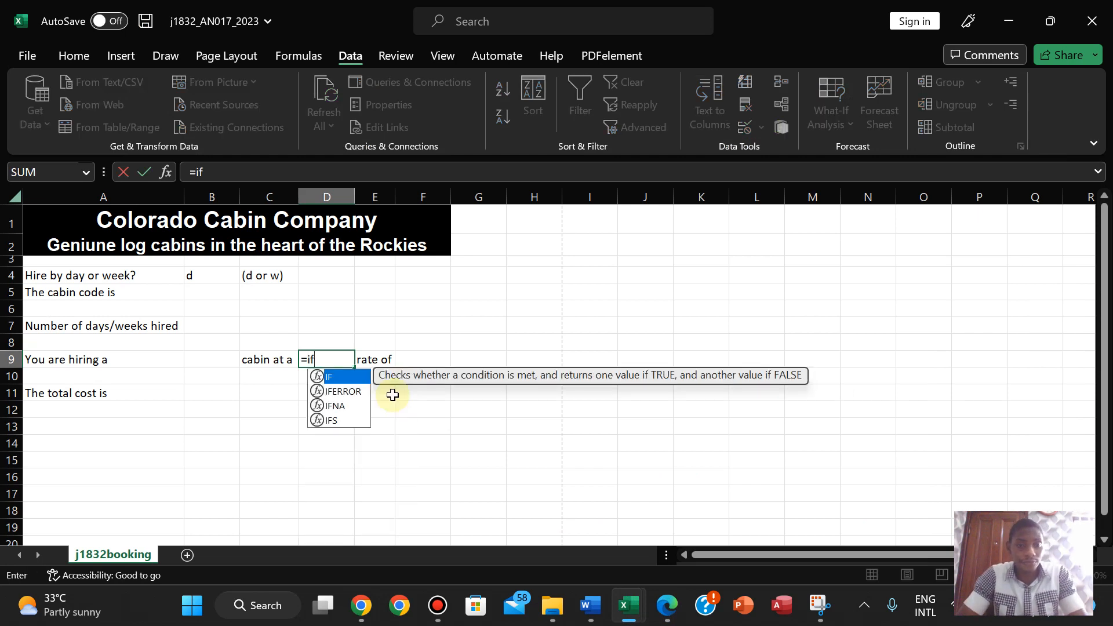
{"action": "double_click", "coordinate": [331, 377]}
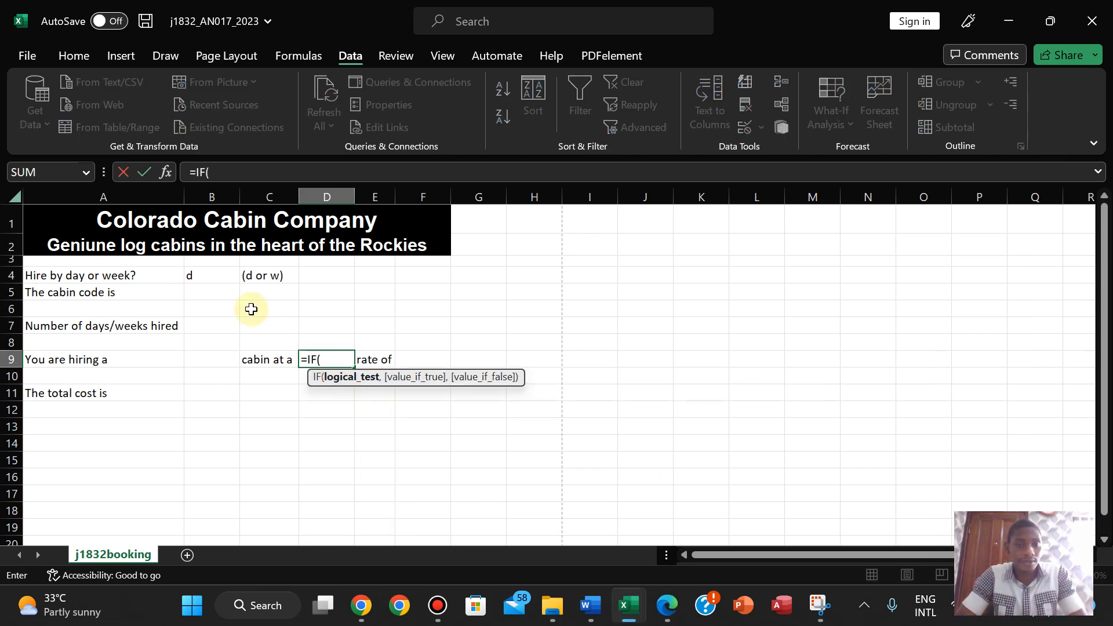
{"action": "left_click", "coordinate": [197, 280]}
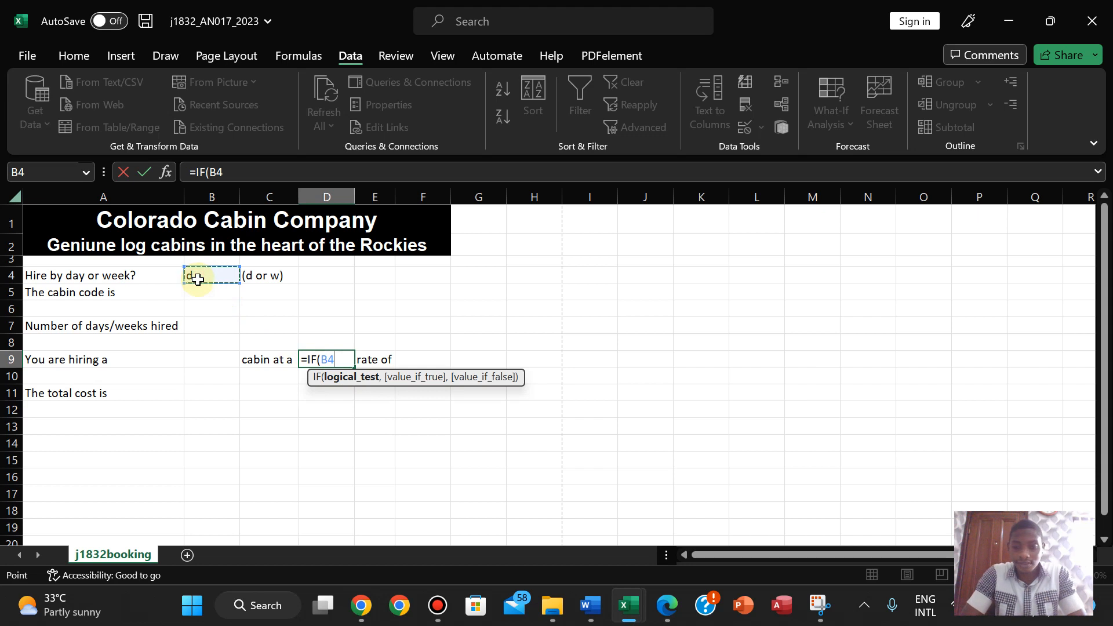
{"action": "type", "text": "="}
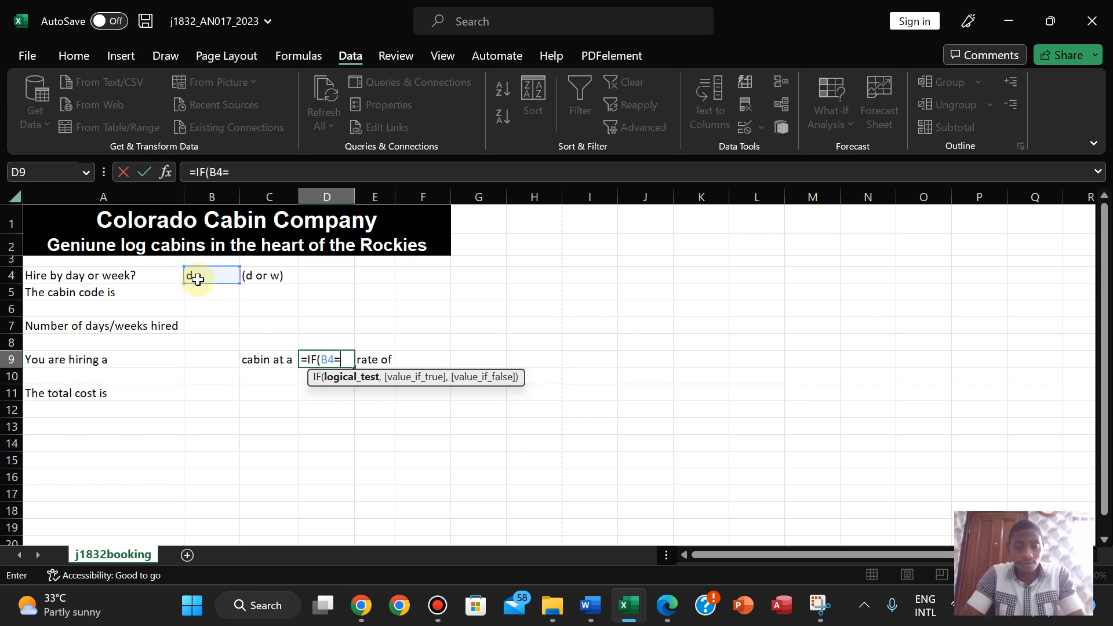
{"action": "type", "text": "\"\""}
{"action": "left_click", "coordinate": [344, 359]}
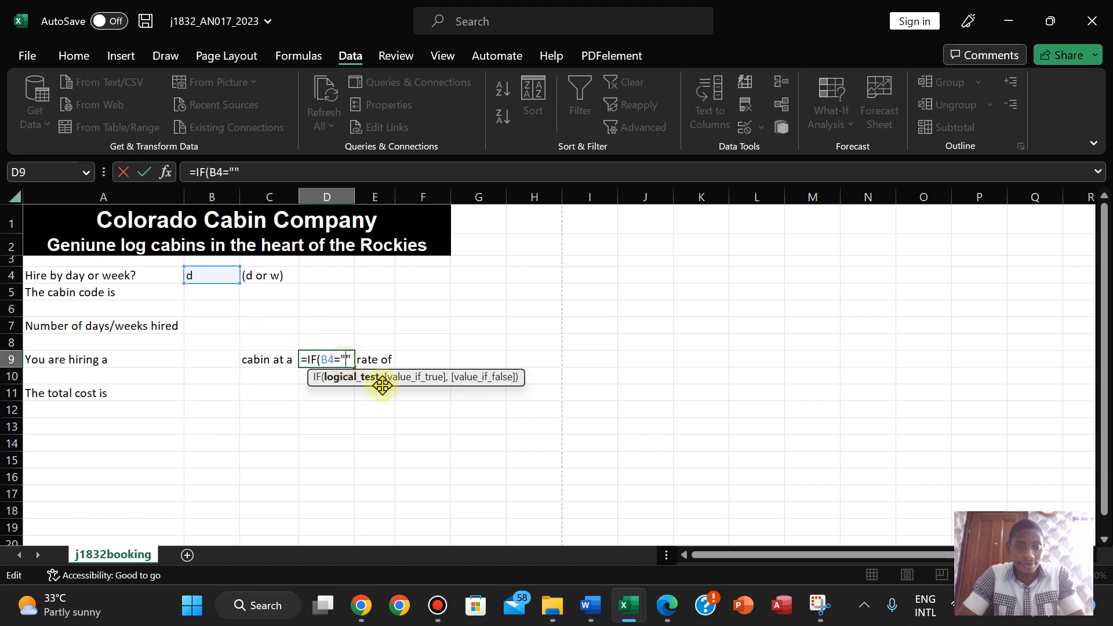
{"action": "type", "text": "da"}
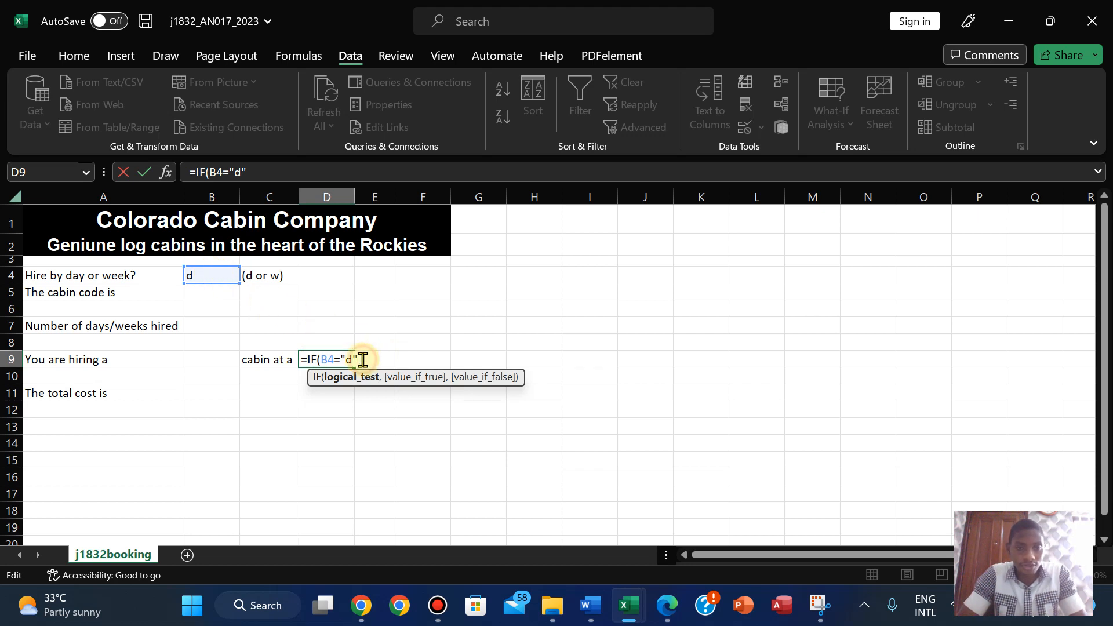
{"action": "type", "text": ","}
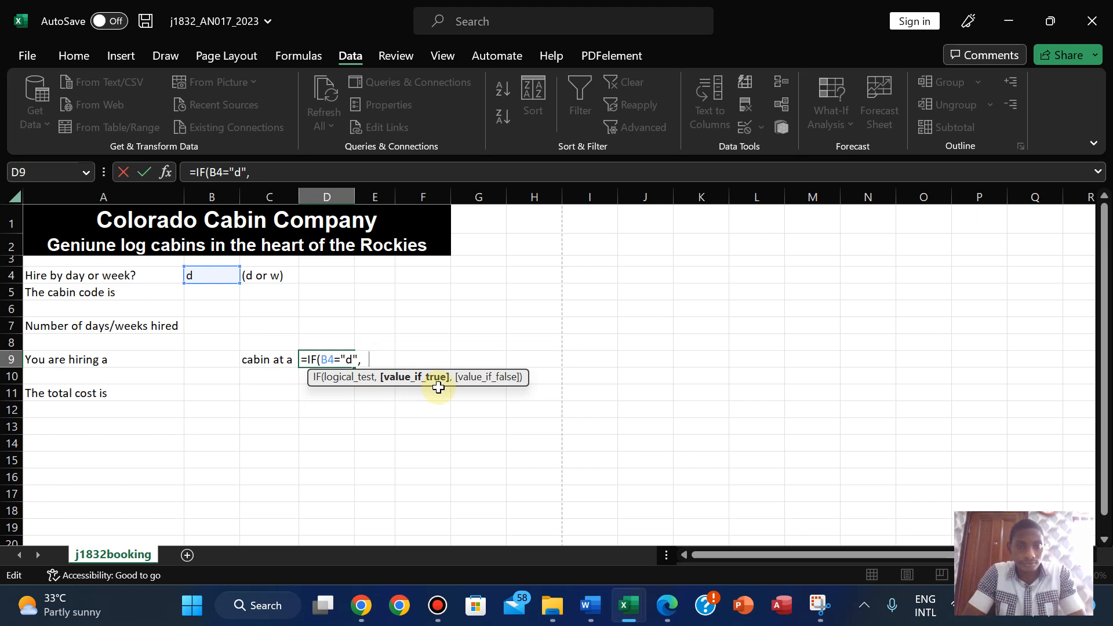
- Add "daily" as the true result and weekly as the false result, closing the bracket
{"action": "left_click", "coordinate": [369, 360]}
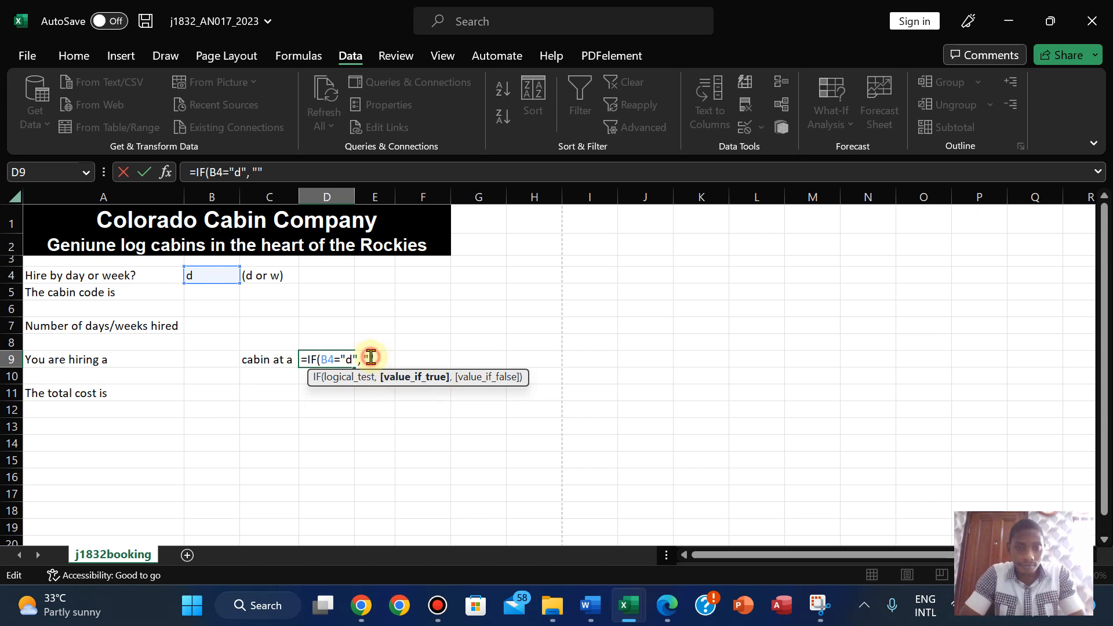
{"action": "left_click", "coordinate": [410, 362]}
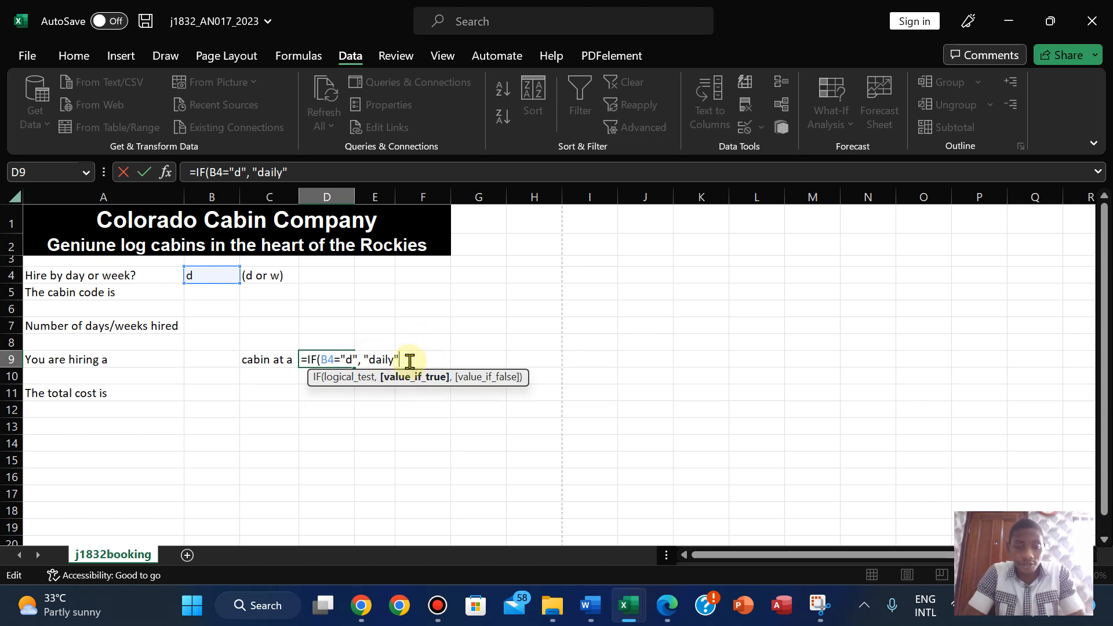
{"action": "type", "text": ", w"}
{"action": "key", "text": "BackSpace"}
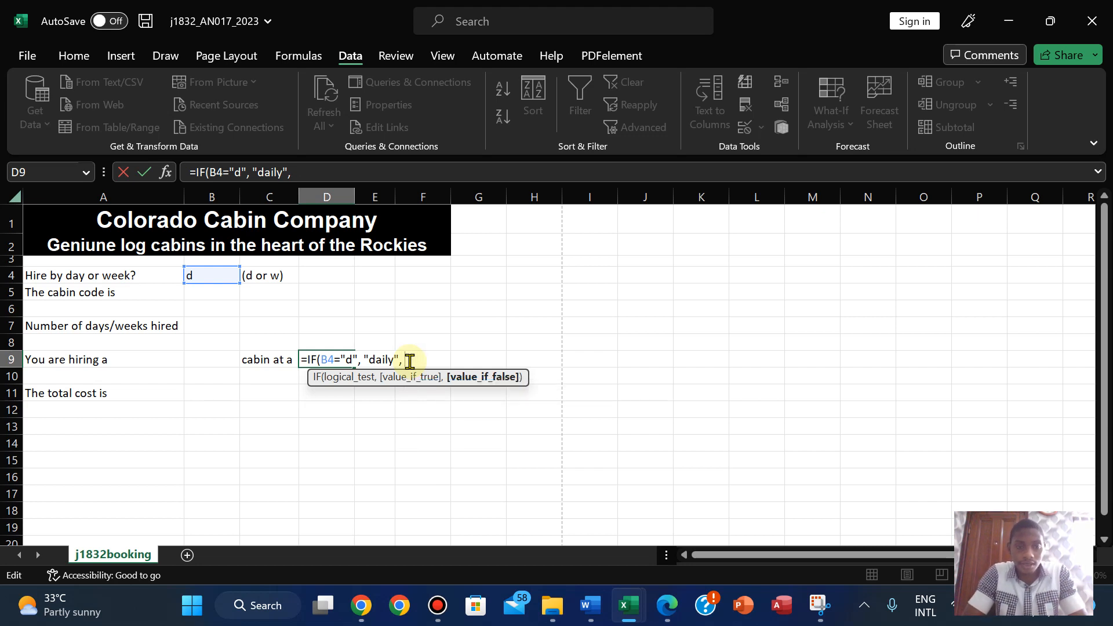
{"action": "type", "text": "weekly"}
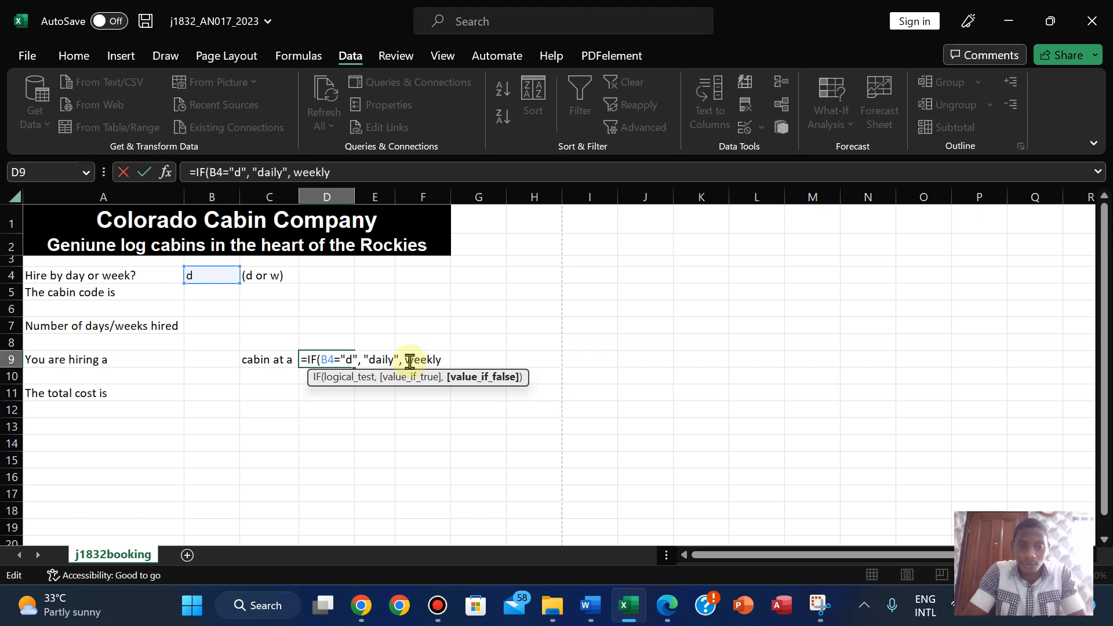
{"action": "type", "text": ")"}
- Enter the D9 formula and test it by choosing w in B4
{"action": "key", "text": "Return"}
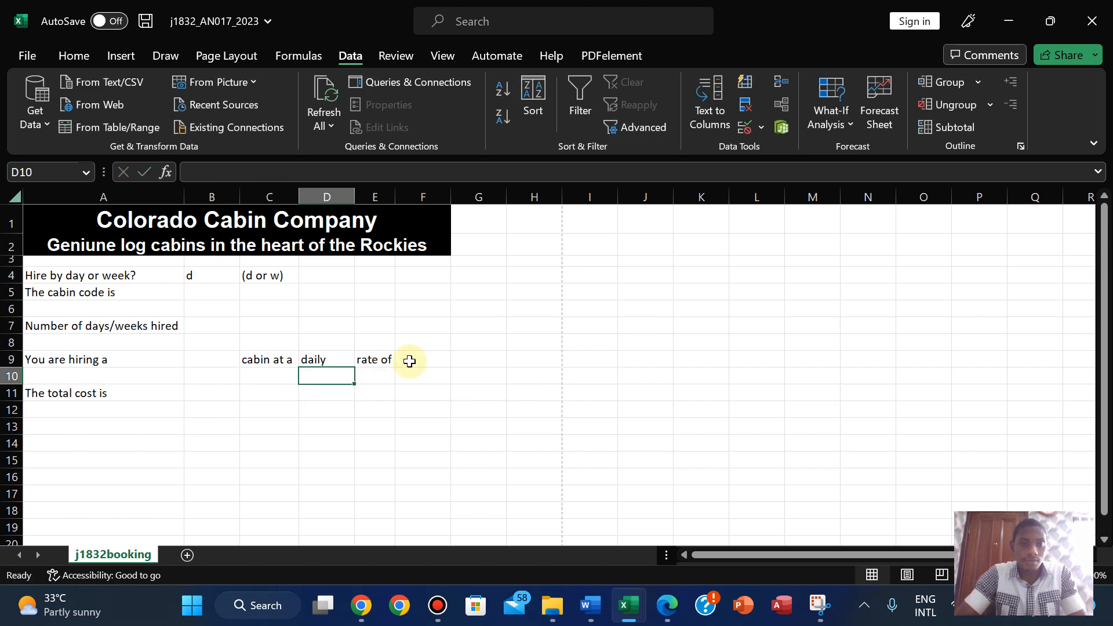
{"action": "left_click", "coordinate": [315, 361]}
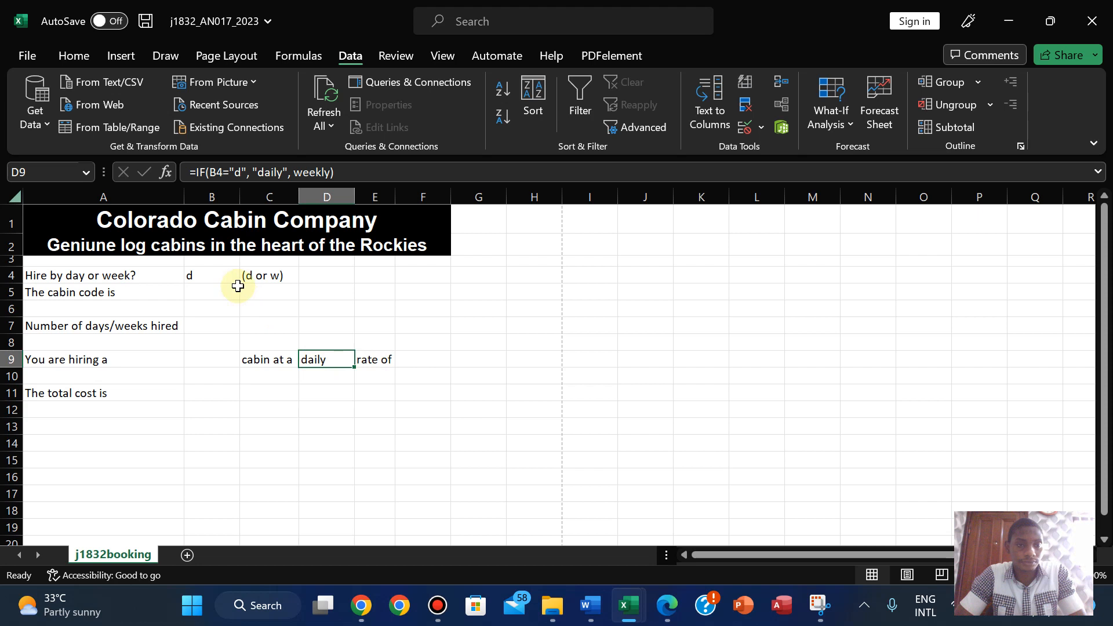
{"action": "left_click", "coordinate": [196, 276]}
{"action": "left_click", "coordinate": [247, 276]}
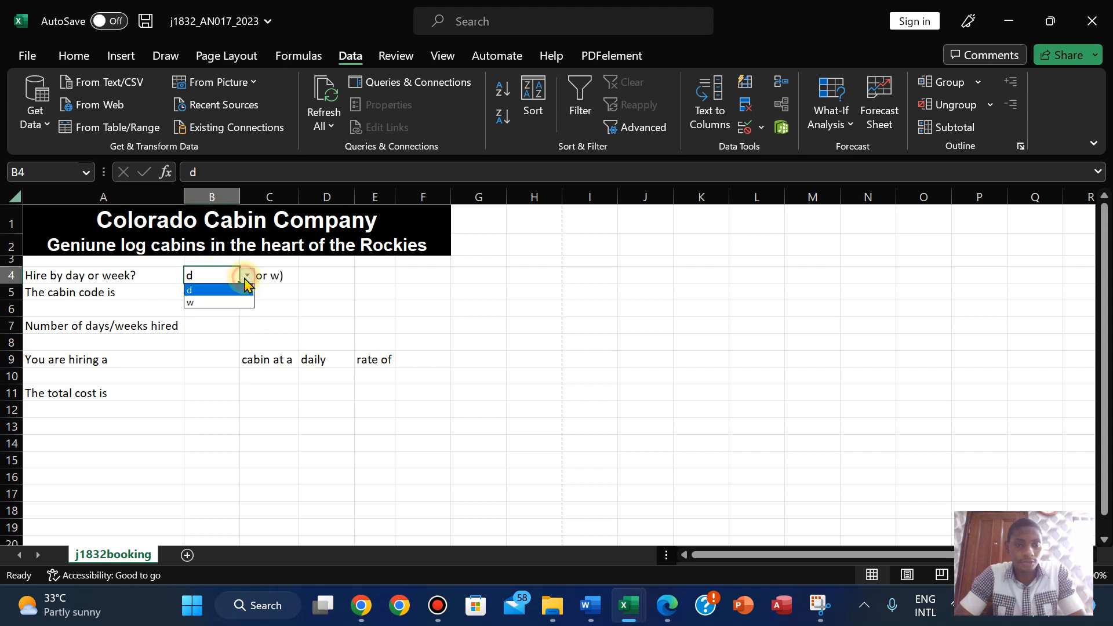
{"action": "left_click", "coordinate": [227, 301]}
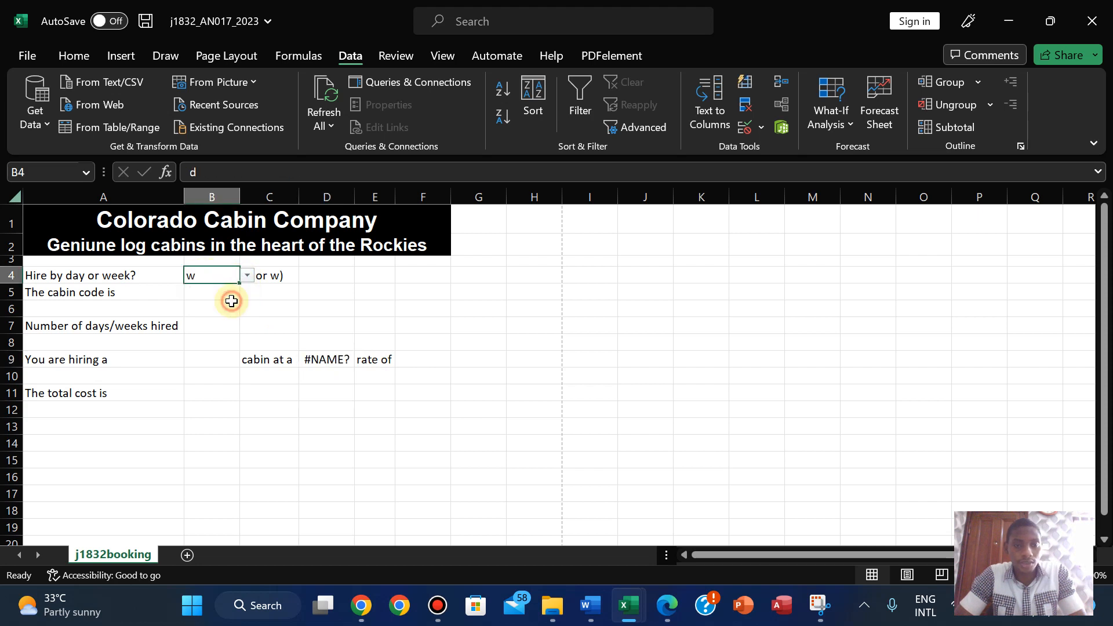
- Fix D9's #NAME? error by putting quotes around weekly
{"action": "left_click", "coordinate": [327, 361]}
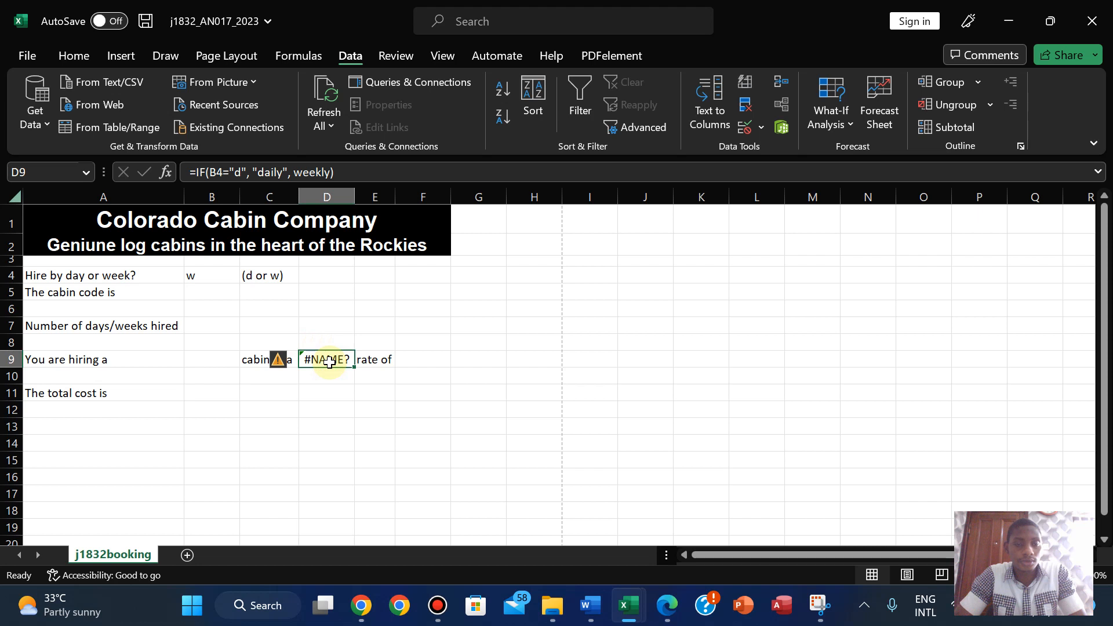
{"action": "left_click", "coordinate": [292, 172]}
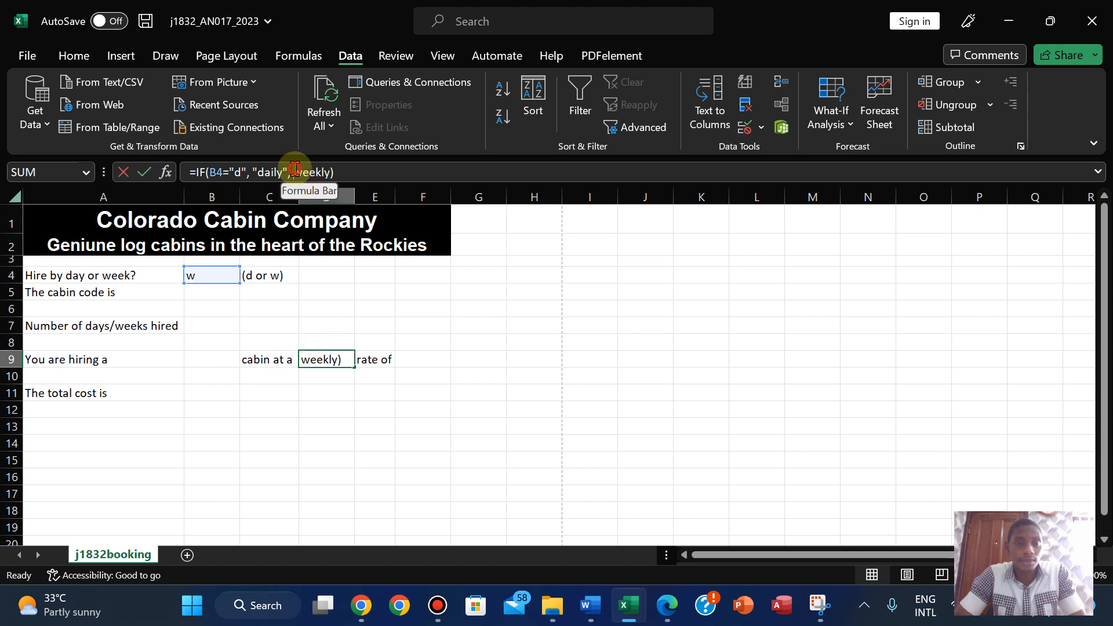
{"action": "type", "text": "\"\""}
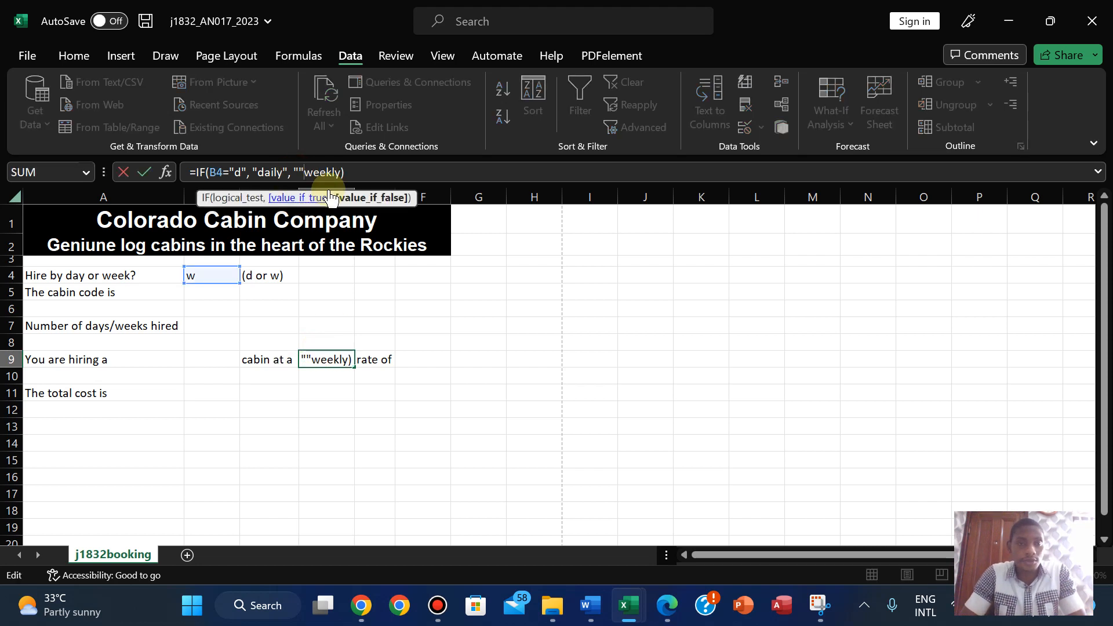
{"action": "key", "text": "BackSpace"}
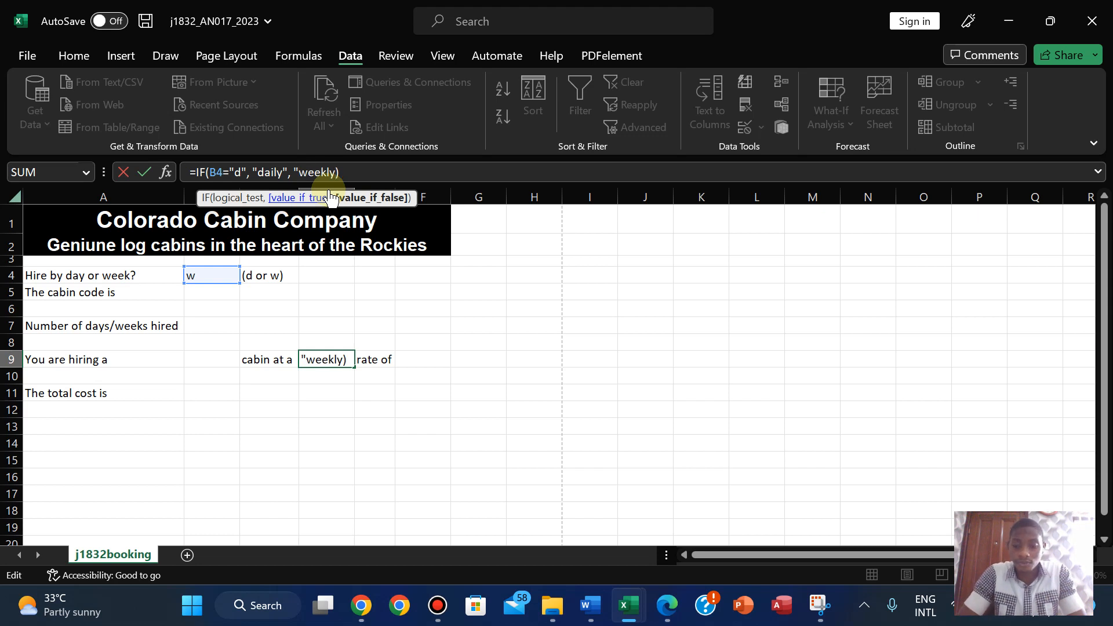
{"action": "type", "text": "\""}
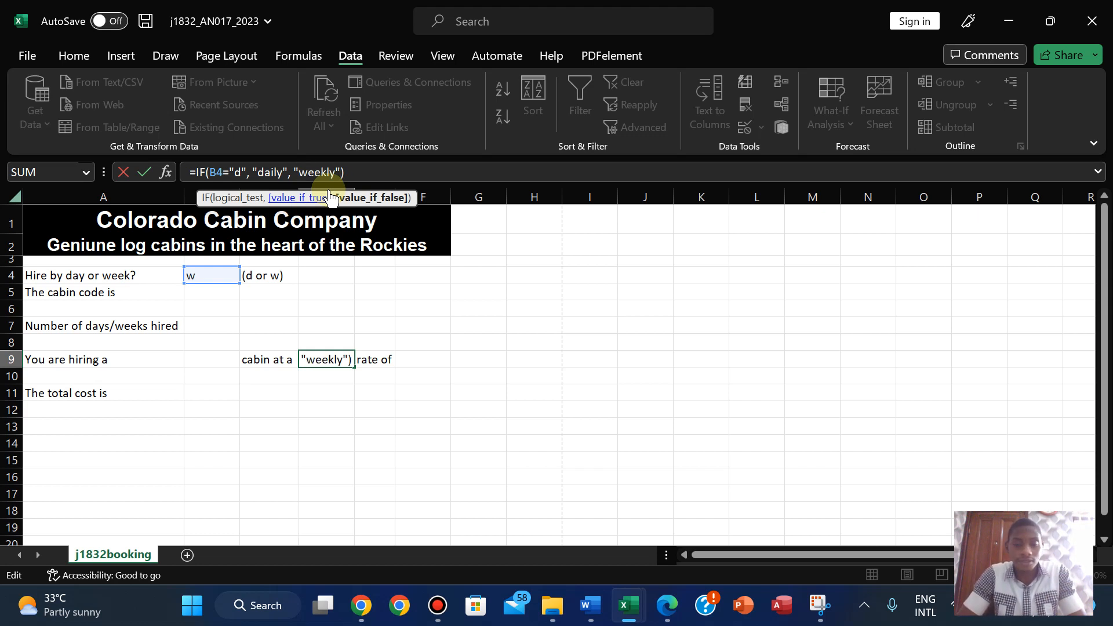
{"action": "key", "text": "Return"}
- Retest D9 by switching B4 to d and then back to w
{"action": "left_click", "coordinate": [195, 278]}
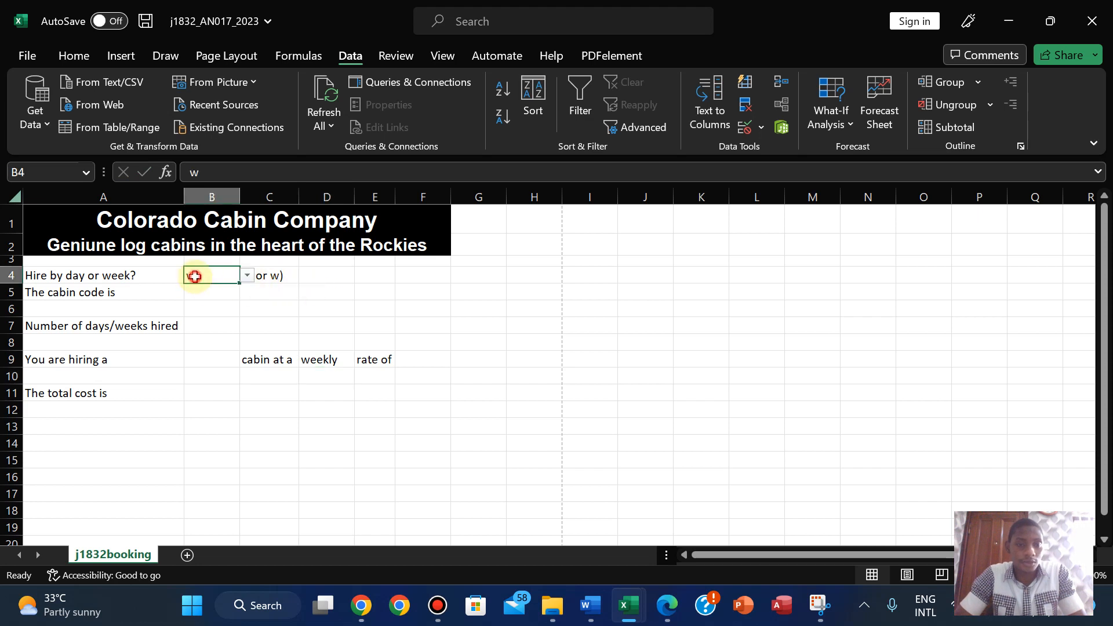
{"action": "left_click", "coordinate": [248, 276]}
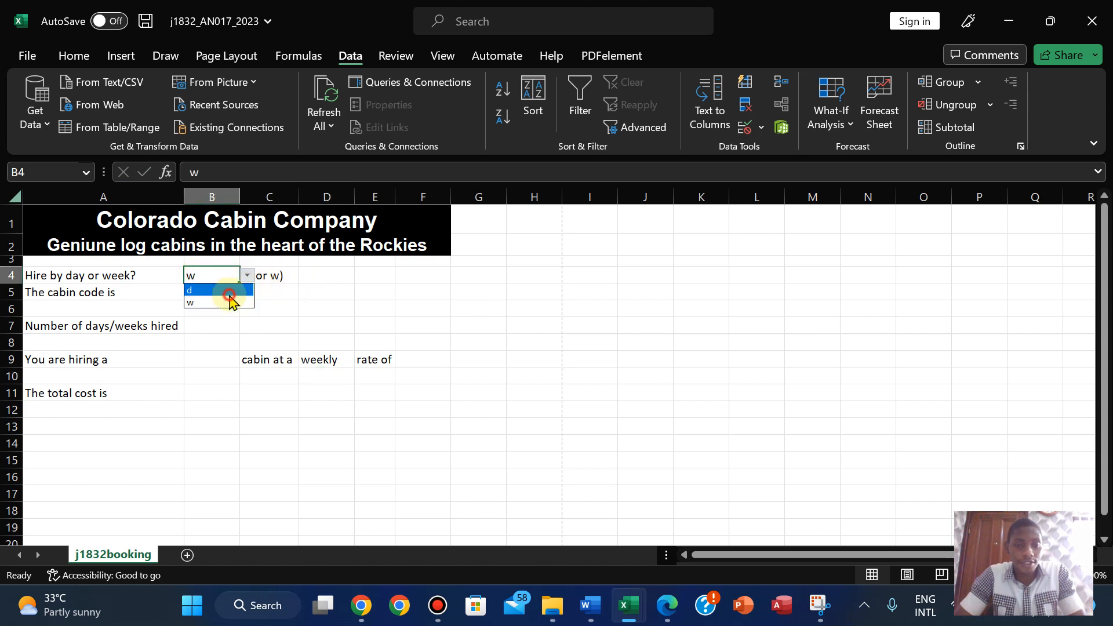
{"action": "left_click", "coordinate": [233, 290]}
{"action": "left_click", "coordinate": [248, 277]}
{"action": "left_click", "coordinate": [216, 302]}
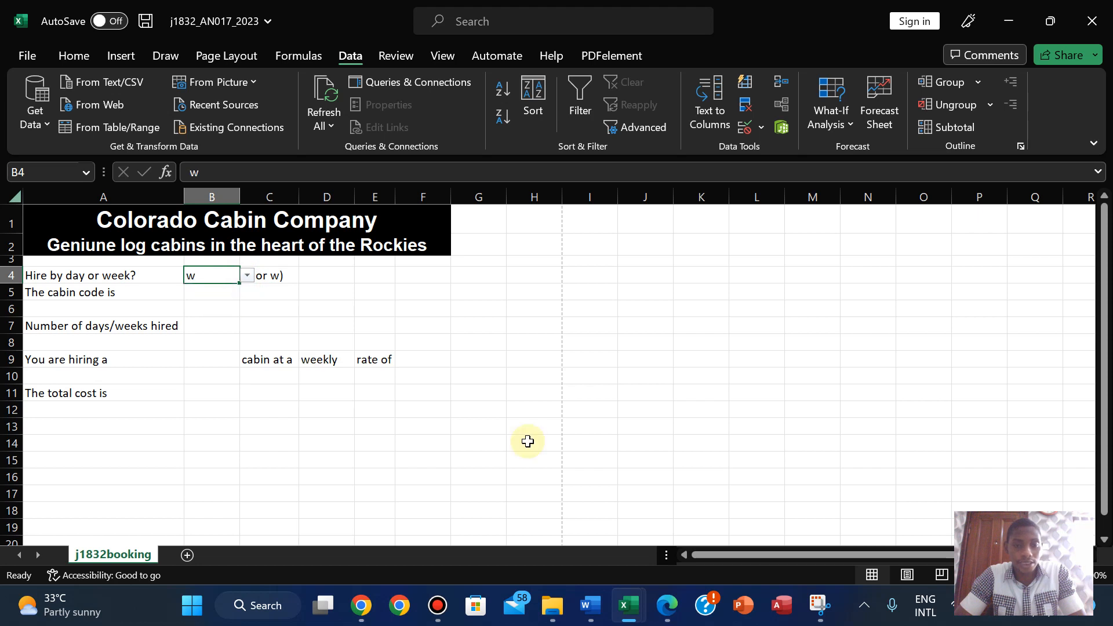
{"action": "left_click", "coordinate": [666, 605]}
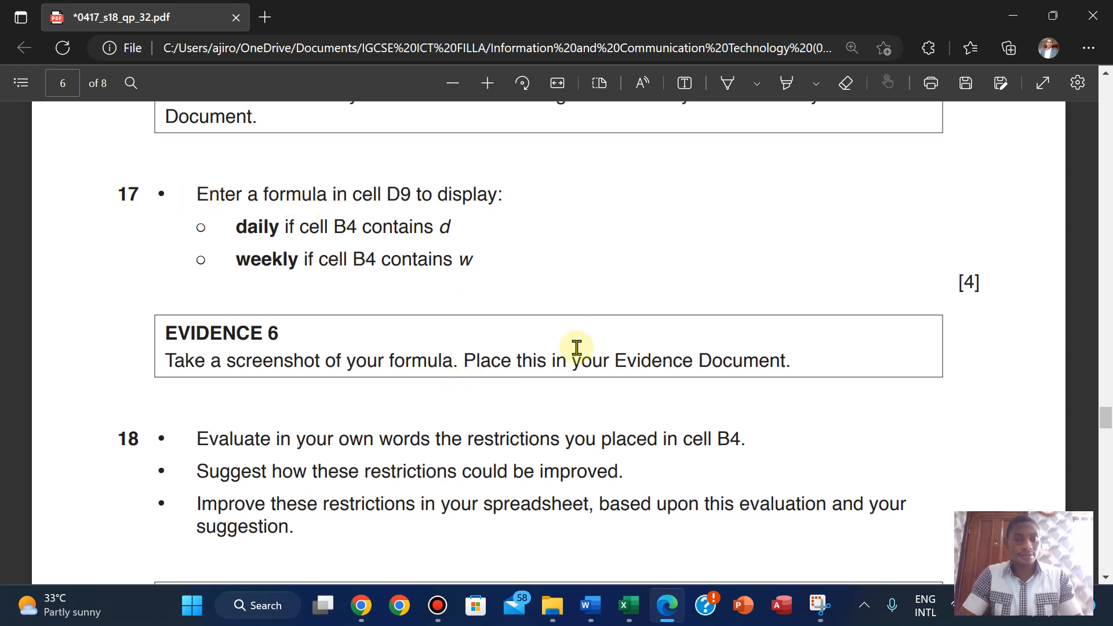
- Reread question 17, then select D9 in the booking sheet to view its formula
{"action": "scroll", "coordinate": [576, 348], "scroll_direction": "down", "scroll_amount": 1}
{"action": "scroll", "coordinate": [576, 348], "scroll_direction": "up", "scroll_amount": 1}
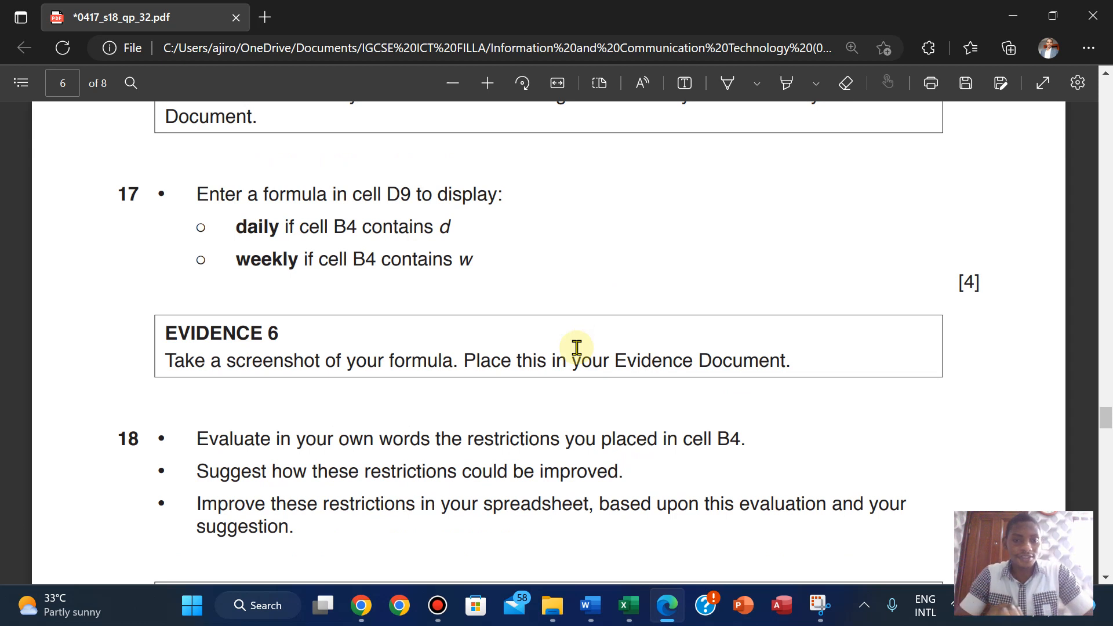
{"action": "mouse_move", "coordinate": [631, 612]}
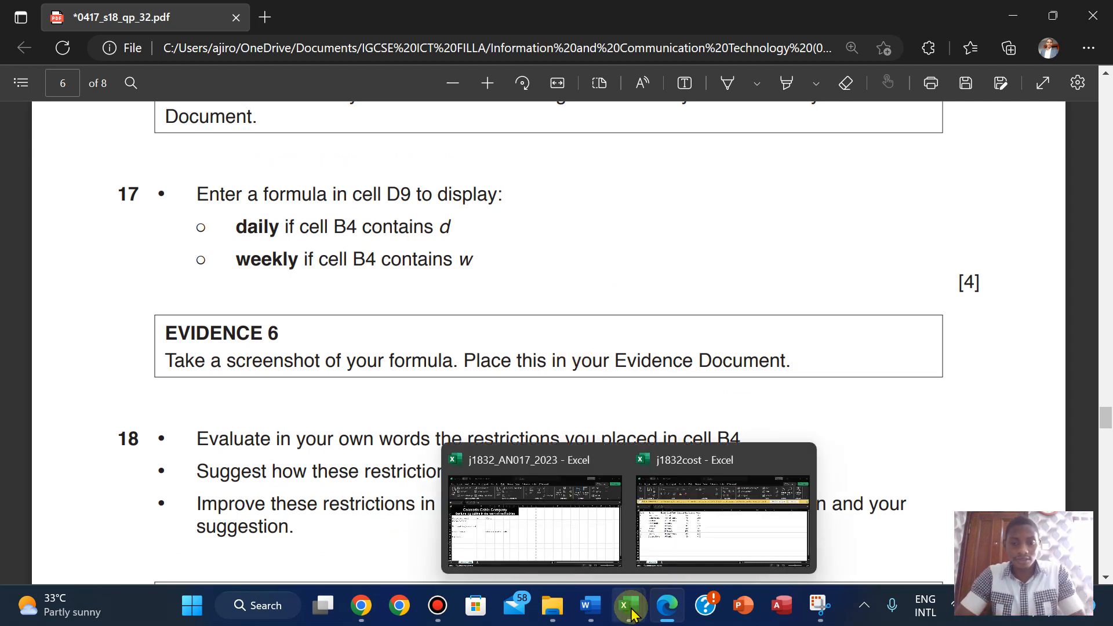
{"action": "left_click", "coordinate": [544, 525]}
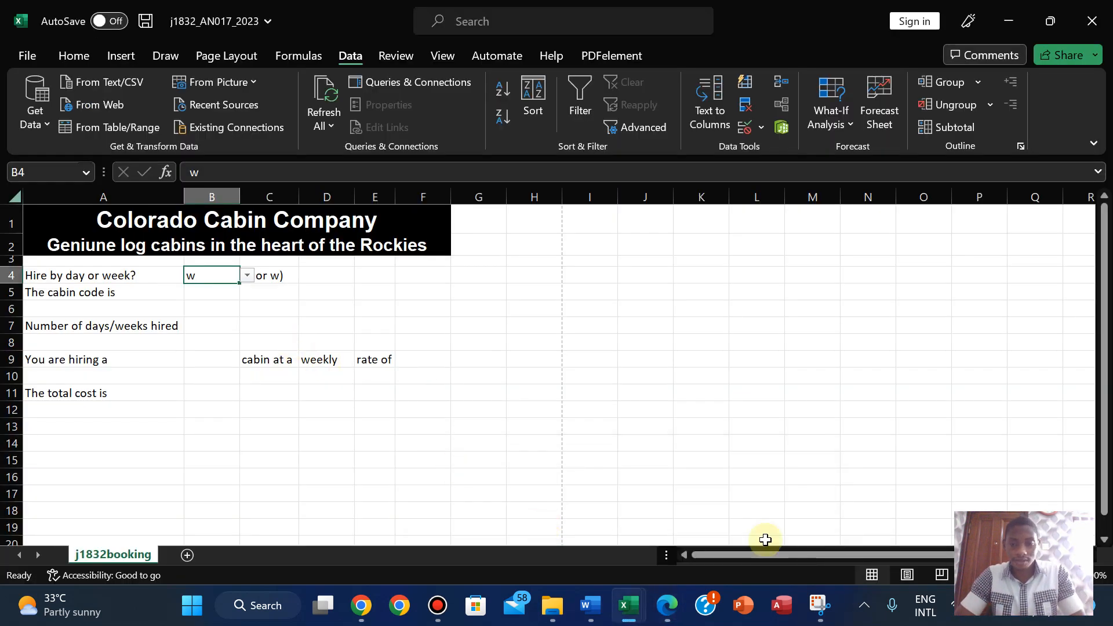
{"action": "left_click", "coordinate": [665, 600]}
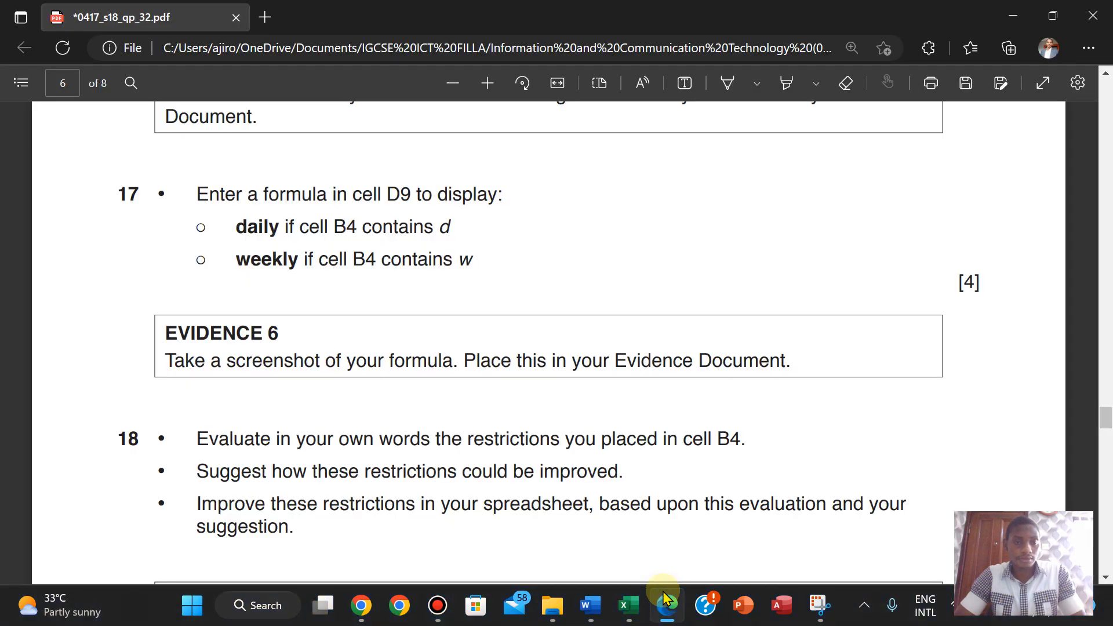
{"action": "left_click", "coordinate": [666, 600]}
{"action": "left_click", "coordinate": [318, 360]}
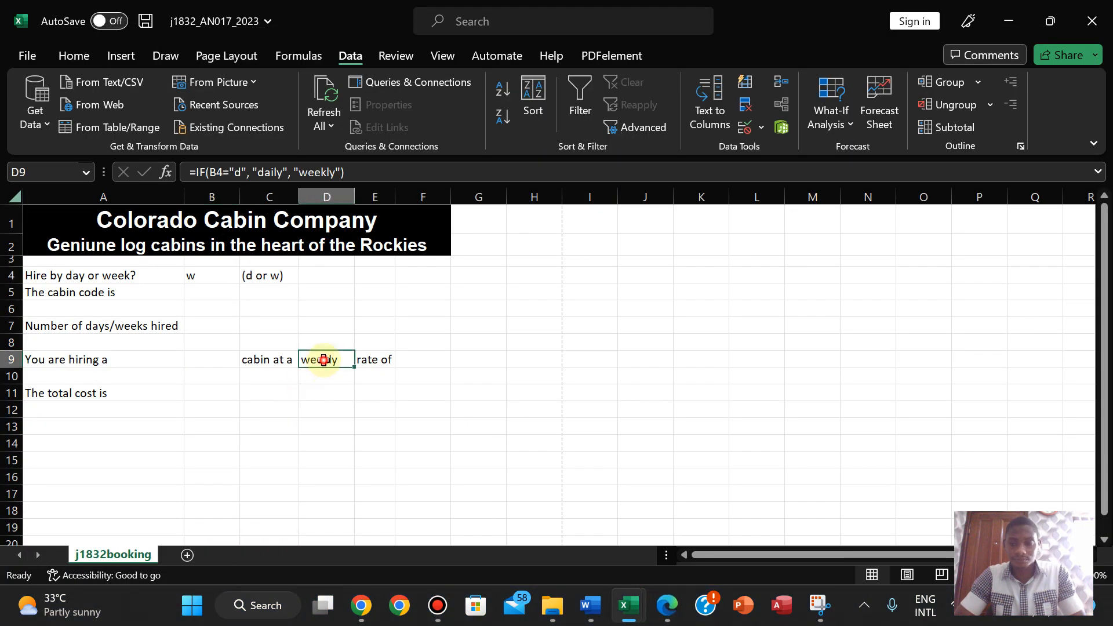
- Raise the screen brightness to maximum
{"action": "left_click", "coordinate": [978, 605]}
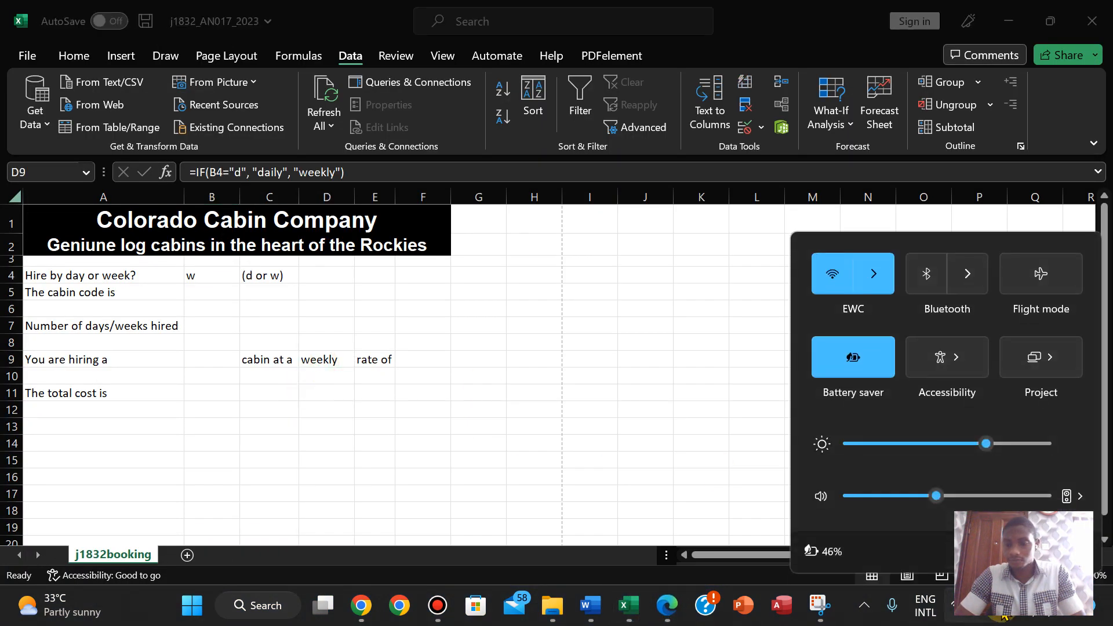
{"action": "left_click_drag", "start_coordinate": [986, 444], "coordinate": [1073, 449]}
{"action": "left_click", "coordinate": [669, 472]}
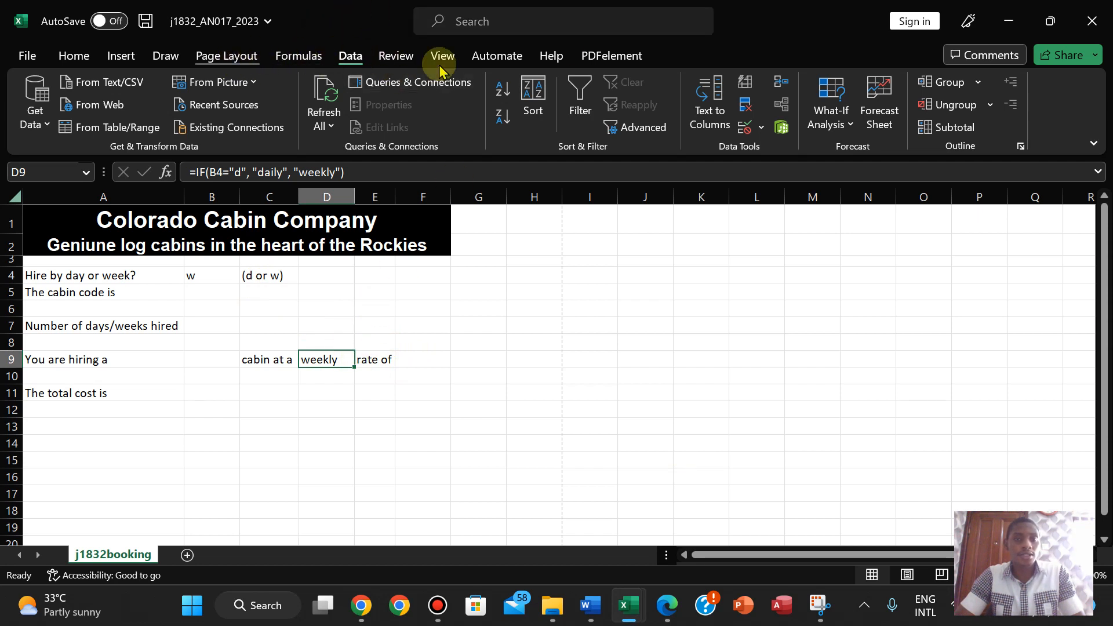
- Turn on Show Formulas and autofit column D to display D9's full formula
{"action": "left_click", "coordinate": [298, 55]}
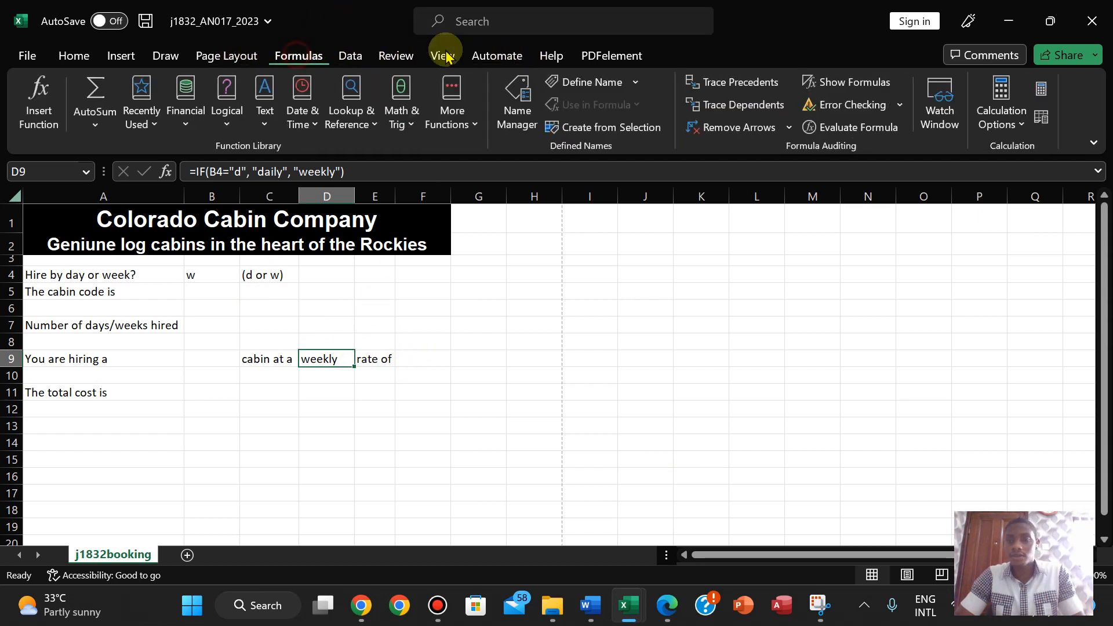
{"action": "left_click", "coordinate": [846, 82]}
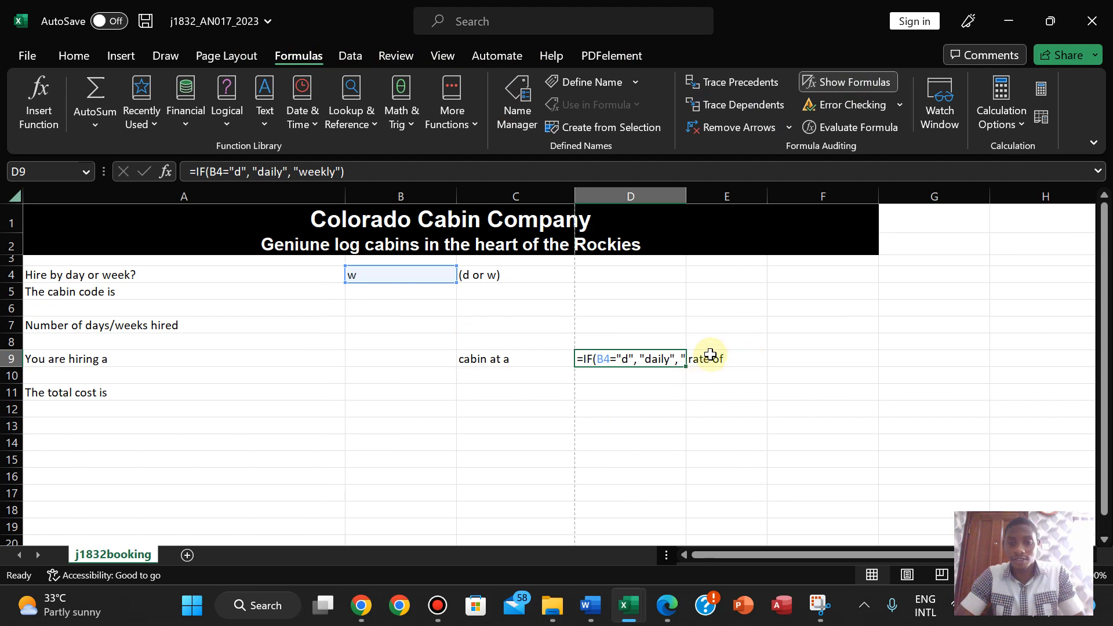
{"action": "double_click", "coordinate": [685, 191]}
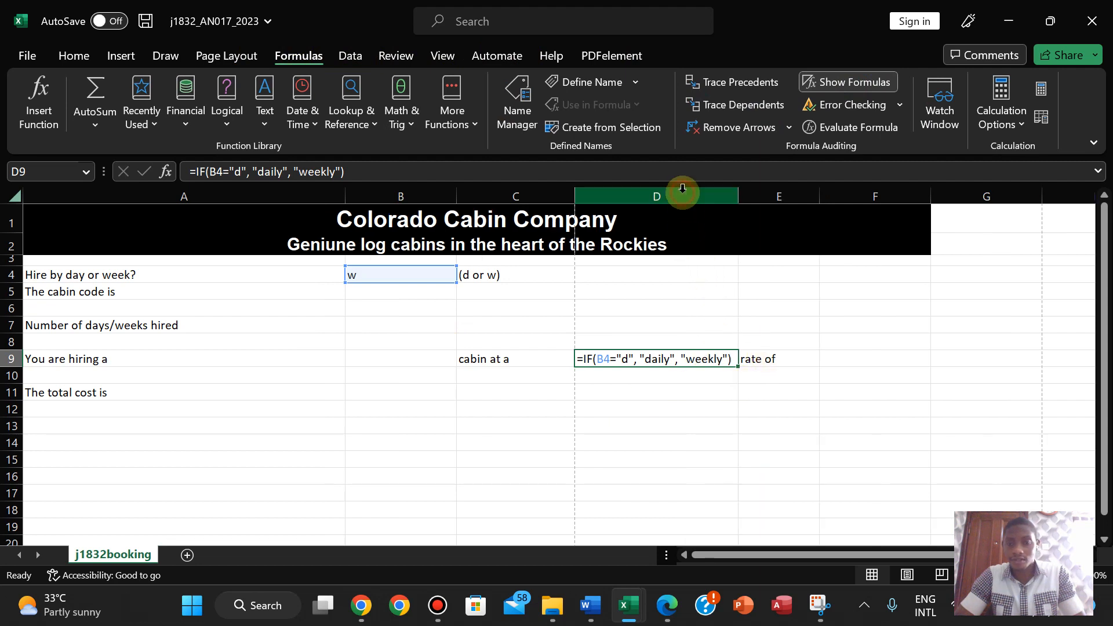
{"action": "left_click", "coordinate": [797, 427]}
- Snip the area showing D9's =IF(B4="d", "daily", "weekly") formula
{"action": "left_click", "coordinate": [818, 607]}
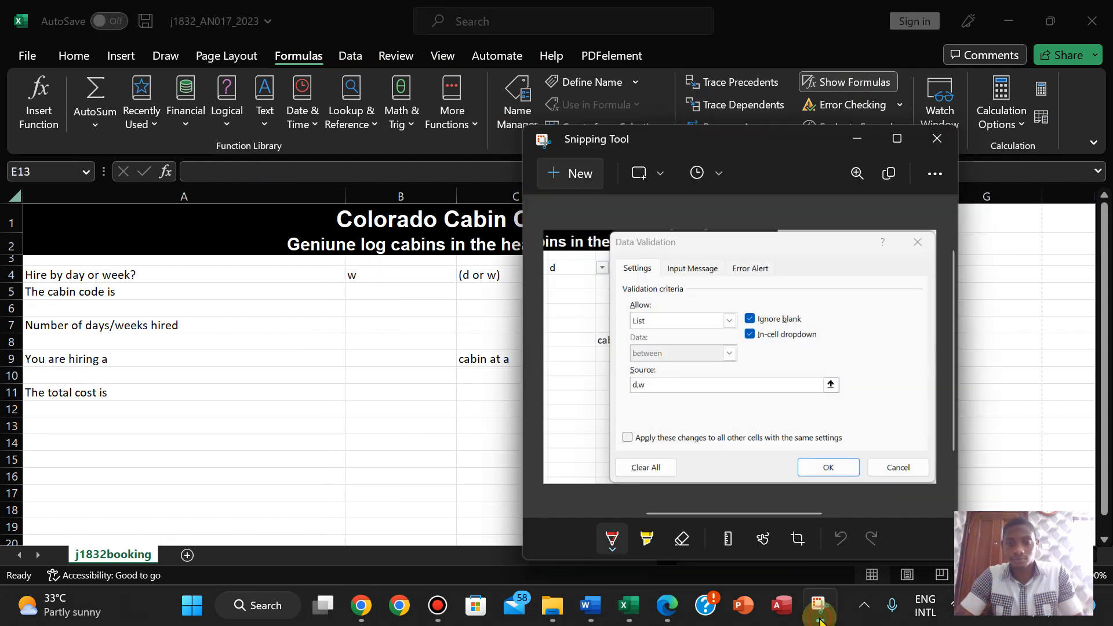
{"action": "left_click", "coordinate": [580, 174]}
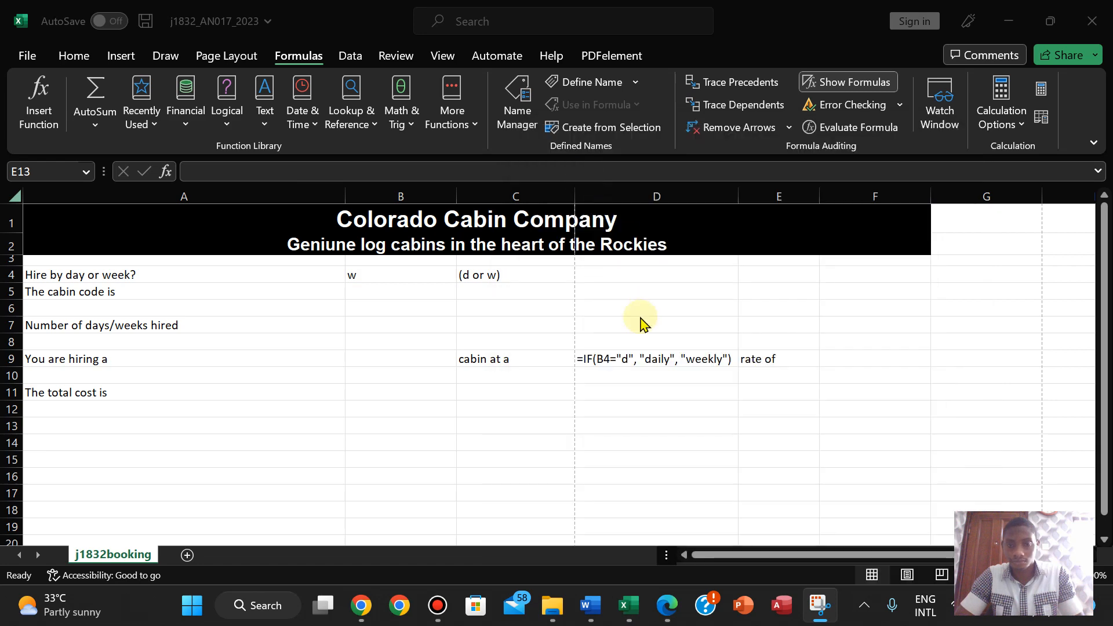
{"action": "left_click_drag", "start_coordinate": [576, 350], "coordinate": [739, 369]}
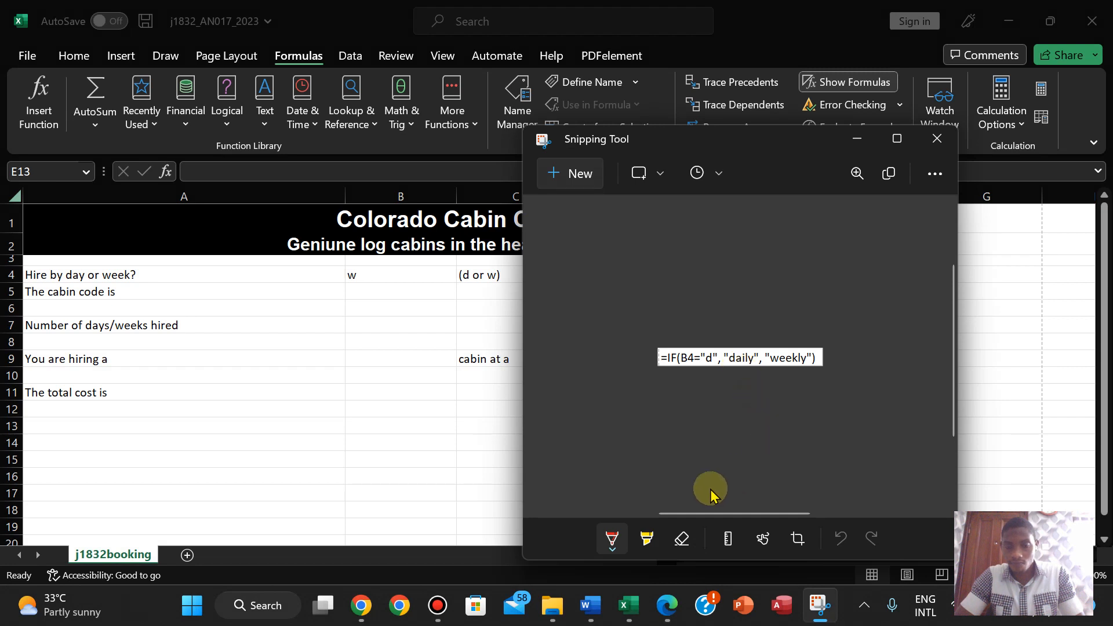
{"action": "left_click", "coordinate": [662, 618]}
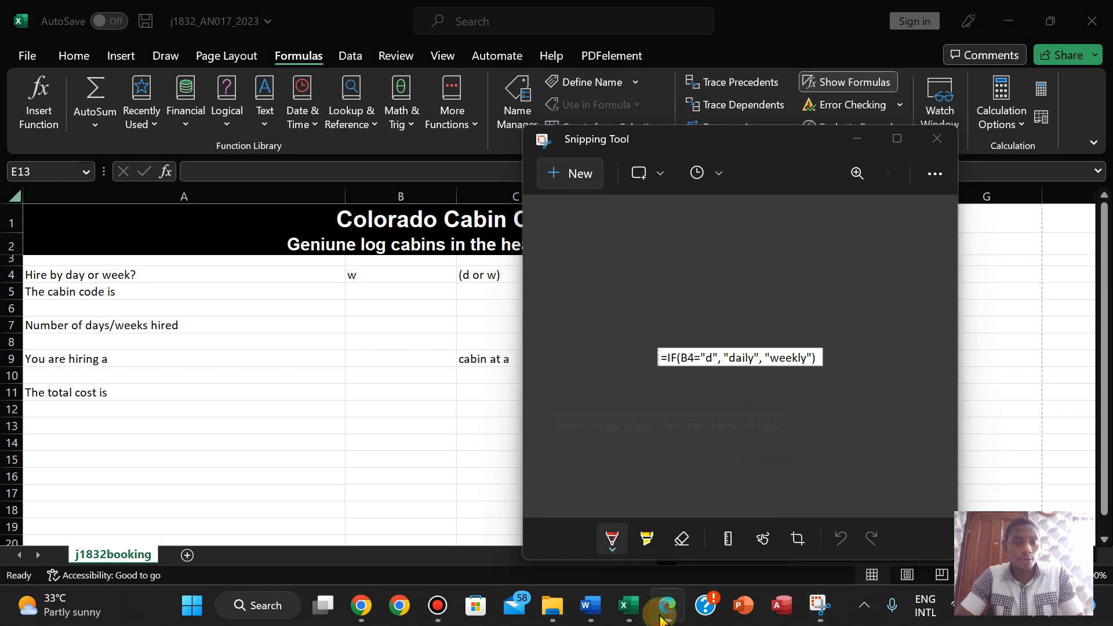
- Paste the D9 formula screenshot under Evidence 6, enlarge it, and push Evidence 6 onto page 2
{"action": "mouse_move", "coordinate": [581, 618]}
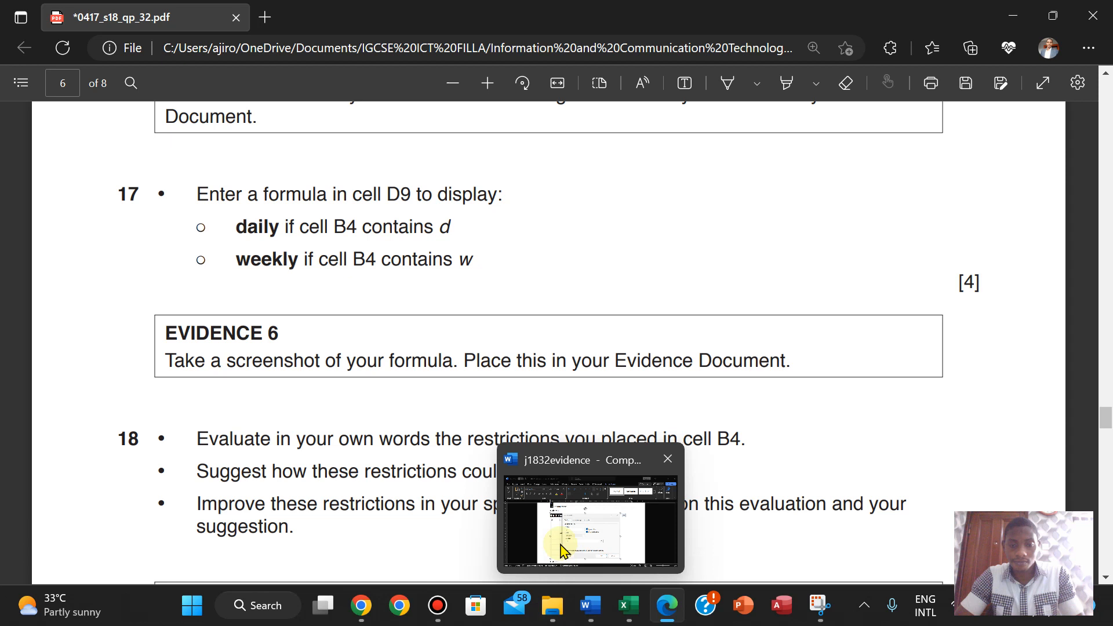
{"action": "left_click", "coordinate": [560, 543]}
{"action": "left_click_drag", "start_coordinate": [1103, 315], "coordinate": [1103, 366]}
{"action": "left_click", "coordinate": [318, 282]}
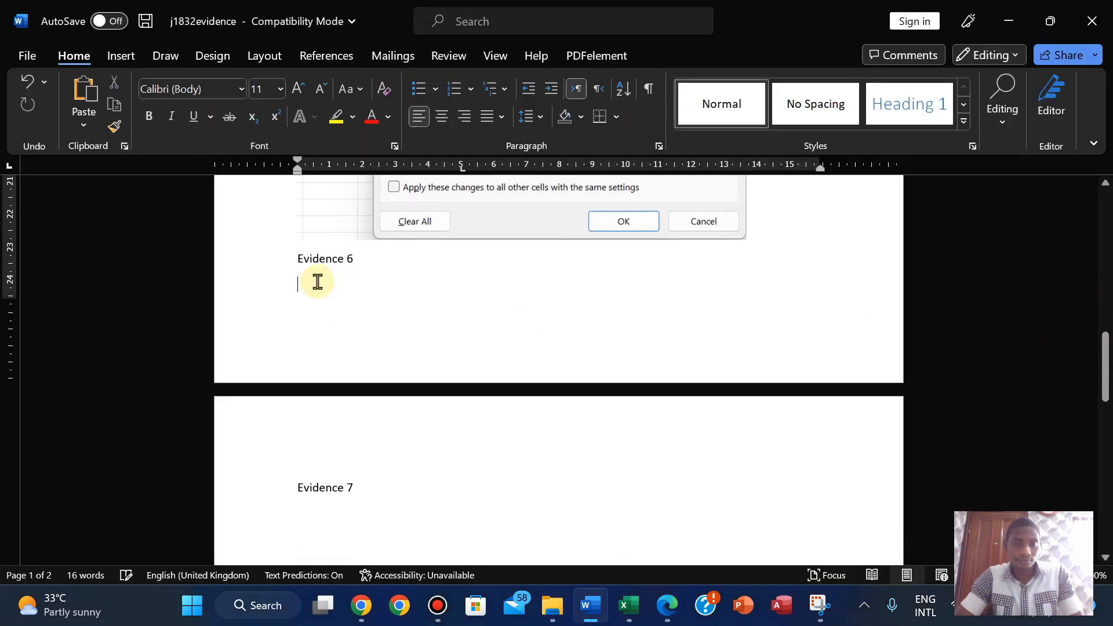
{"action": "type", "text": "=IF(B4=\"d\", \"daily\", \"weekly\")"}
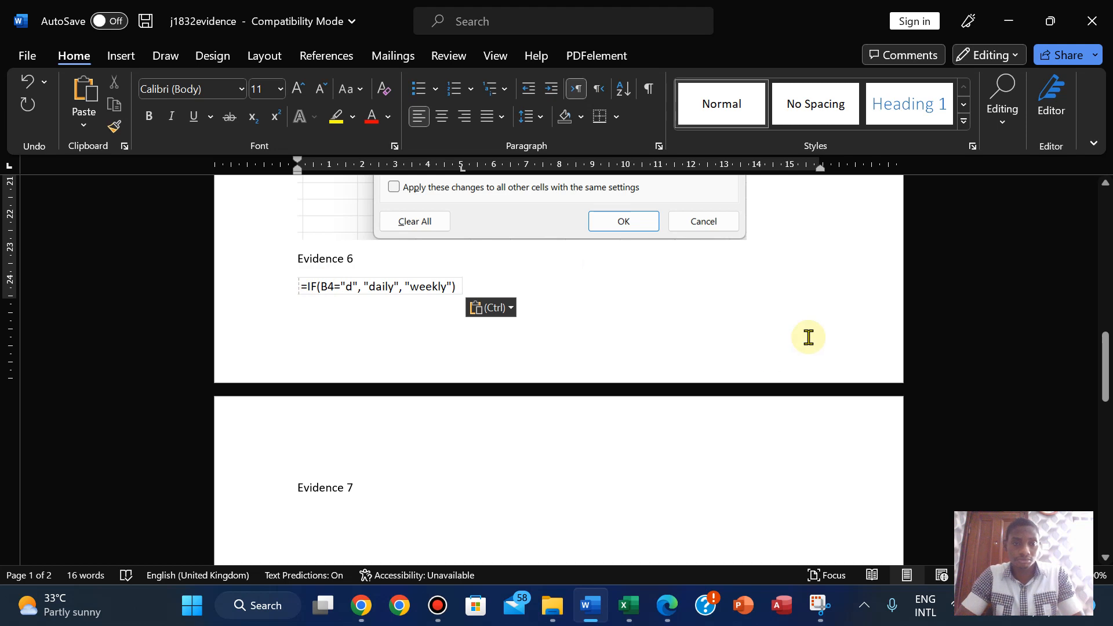
{"action": "left_click", "coordinate": [432, 282]}
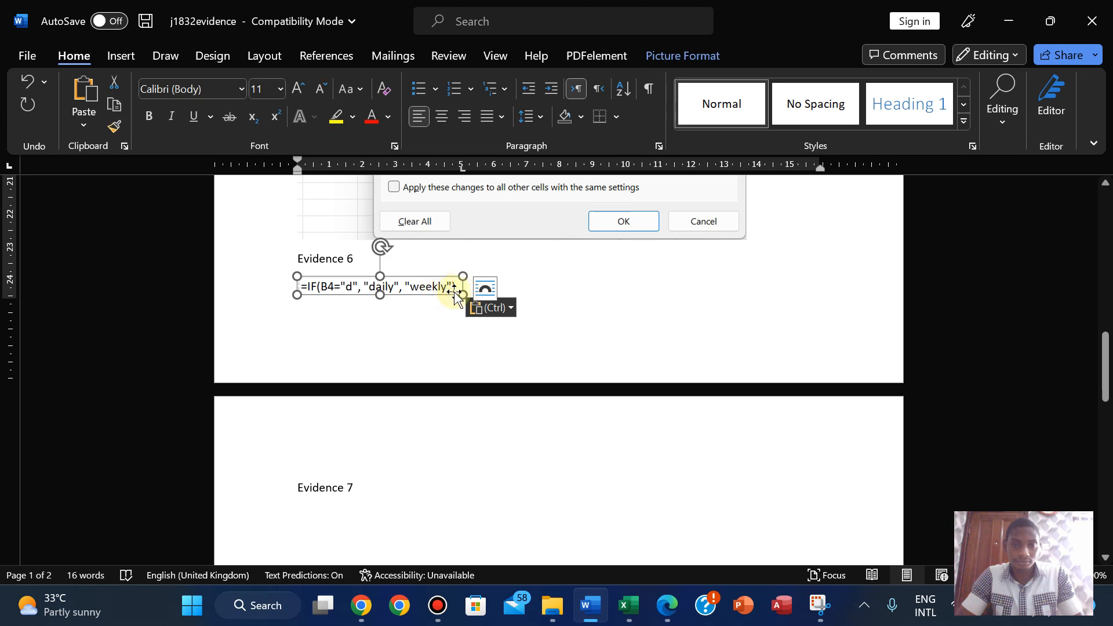
{"action": "left_click_drag", "start_coordinate": [457, 288], "coordinate": [519, 311]}
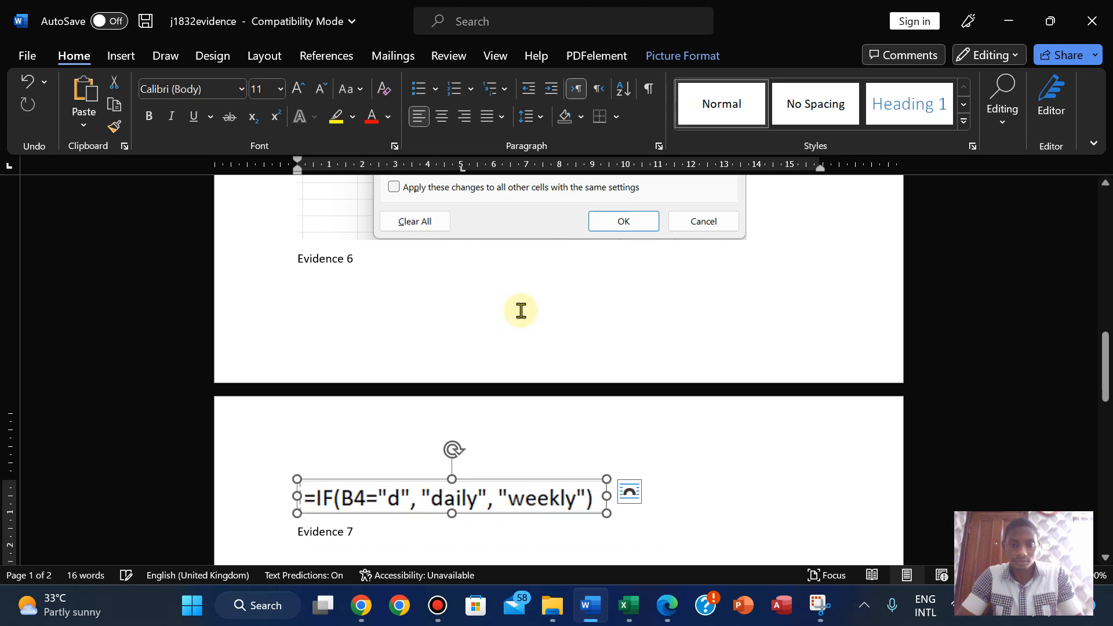
{"action": "left_click", "coordinate": [293, 259]}
{"action": "key", "text": "ctrl+Return"}
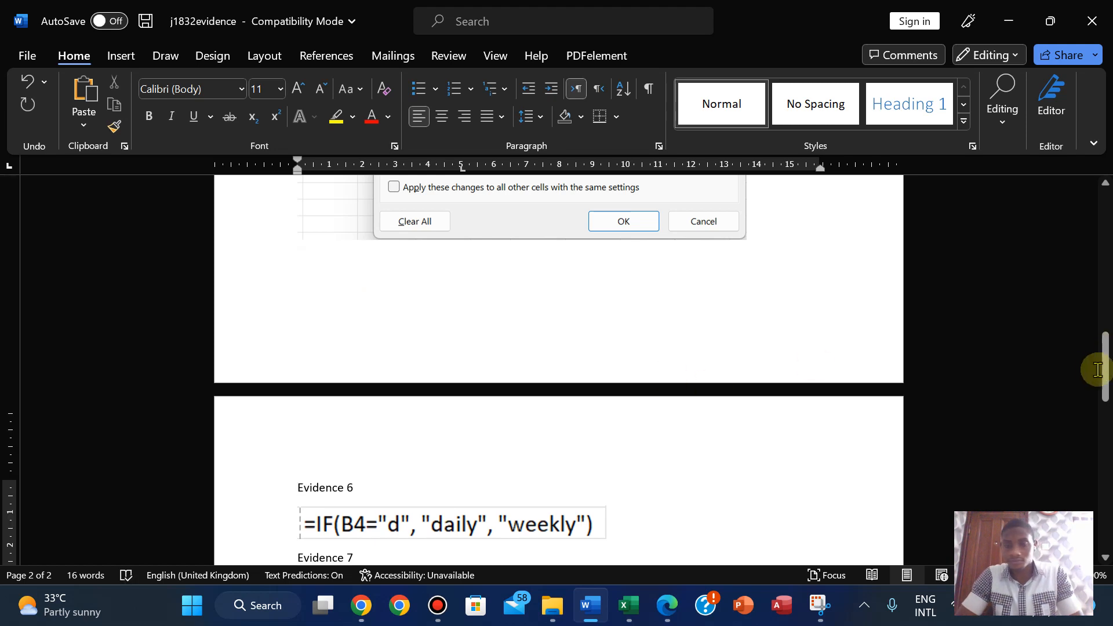
- Scroll the Edge question paper down to question 18 and the EVIDENCE 7 box
{"action": "left_click", "coordinate": [666, 605]}
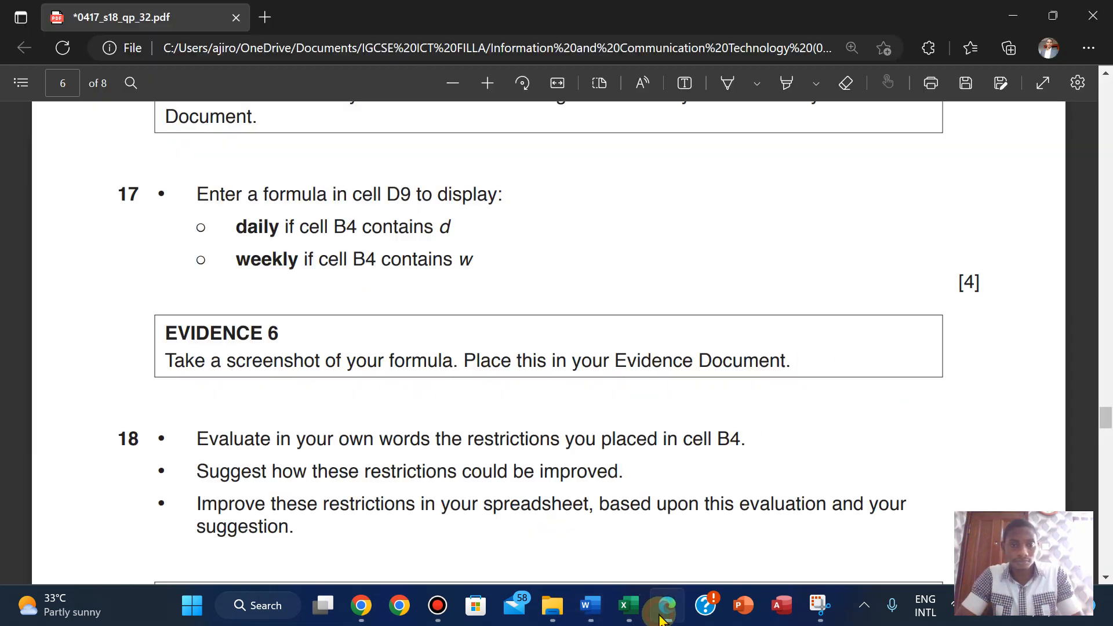
{"action": "scroll", "coordinate": [243, 317], "scroll_direction": "down", "scroll_amount": 3}
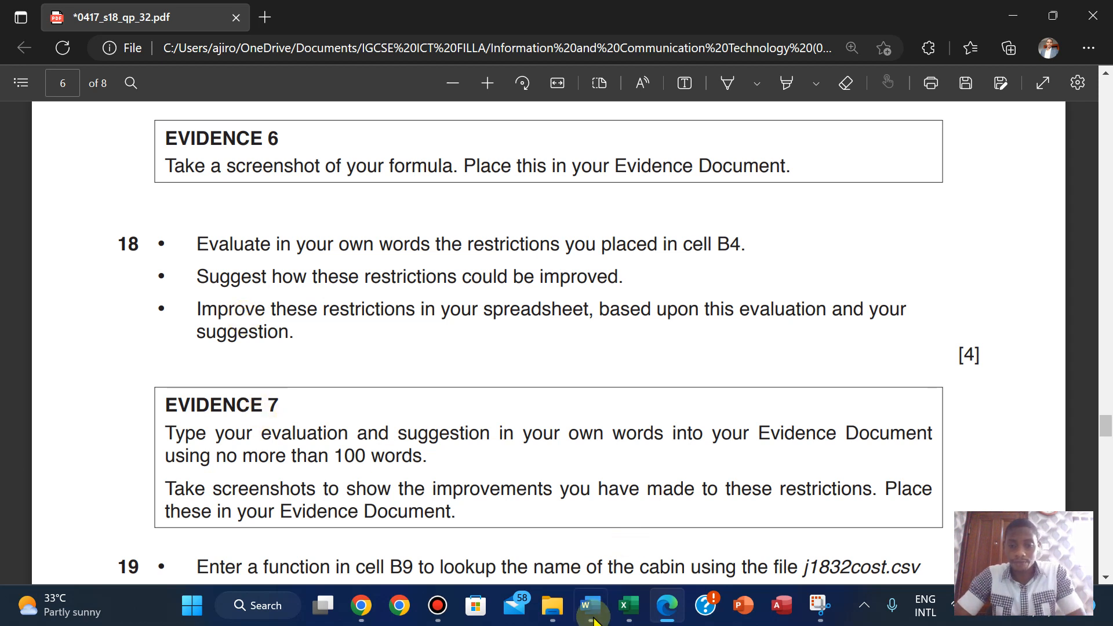
- Bring up the evidence document and write the bulleted B4 evaluation under Evidence 7
{"action": "mouse_move", "coordinate": [590, 605]}
{"action": "left_click", "coordinate": [573, 541]}
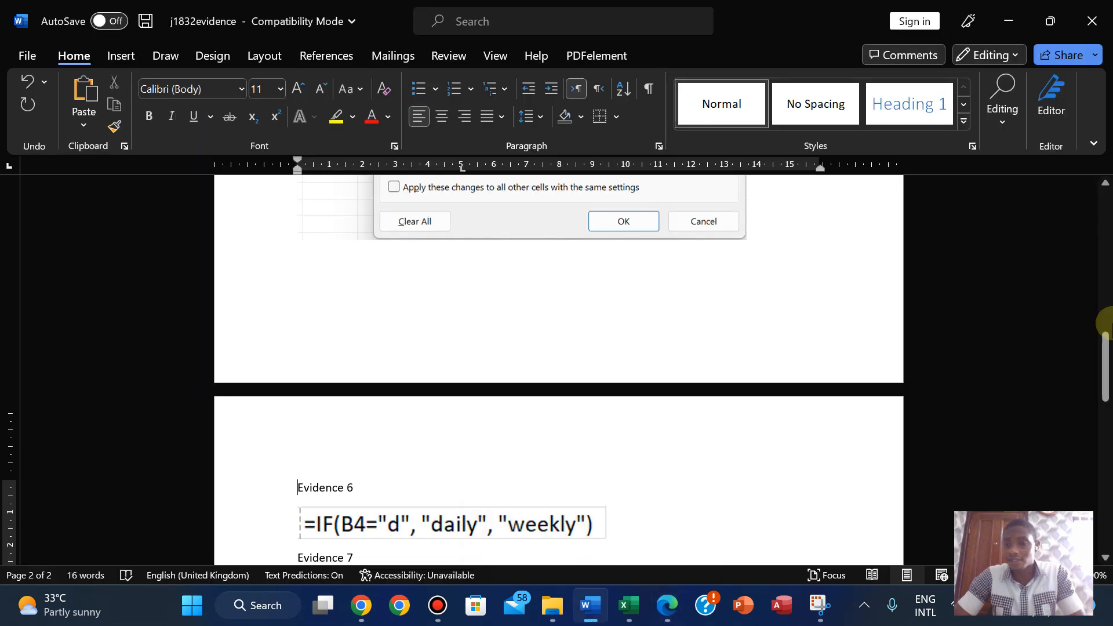
{"action": "left_click_drag", "start_coordinate": [1106, 377], "coordinate": [1103, 423]}
{"action": "left_click", "coordinate": [303, 359]}
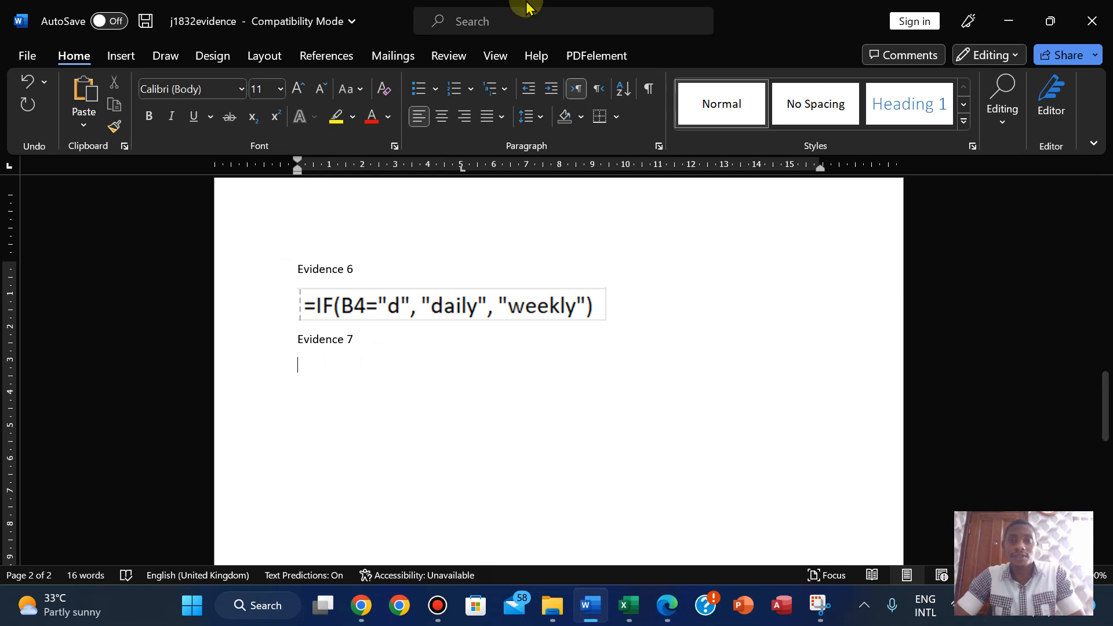
{"action": "mouse_move", "coordinate": [527, 4]}
{"action": "left_click", "coordinate": [638, 12]}
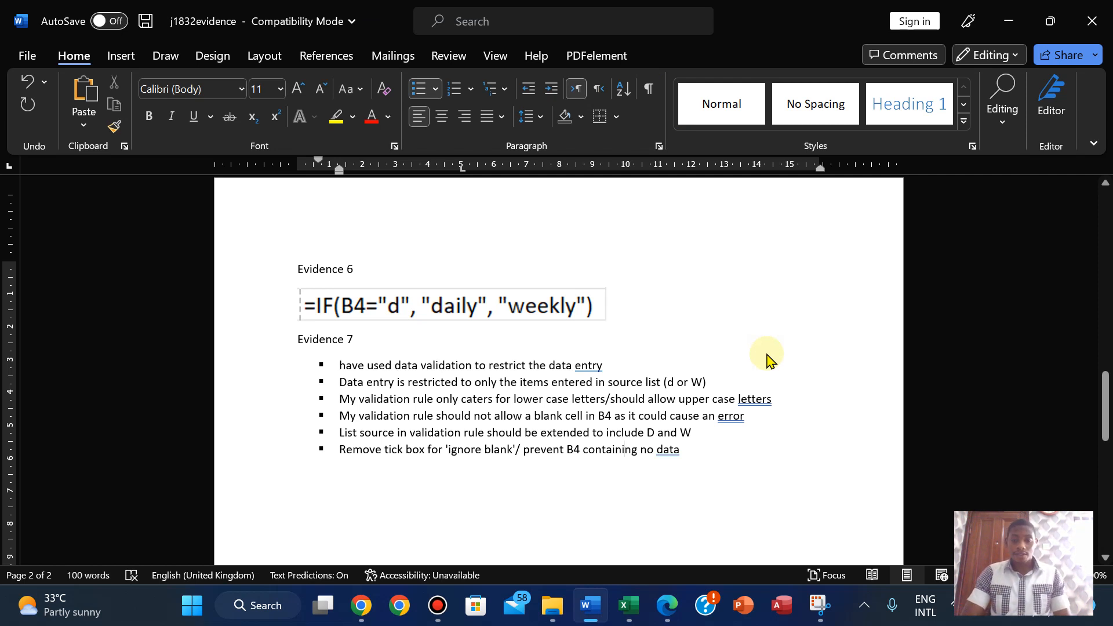
- Recheck the question paper, then switch to the j1832_AN017_2023 booking workbook
{"action": "left_click", "coordinate": [665, 605]}
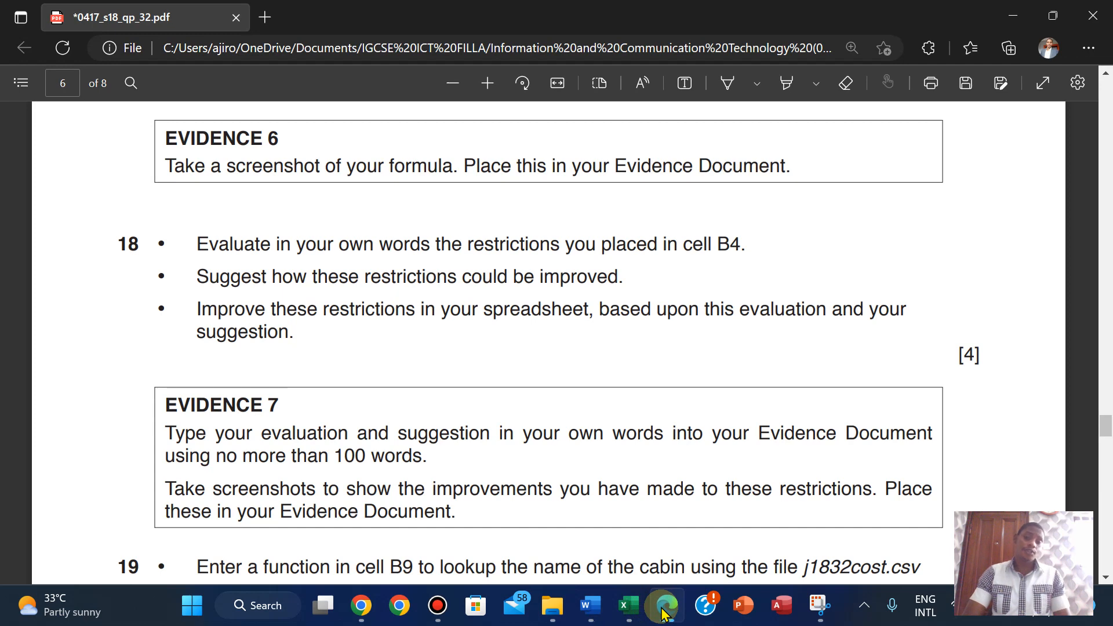
{"action": "left_click", "coordinate": [590, 606]}
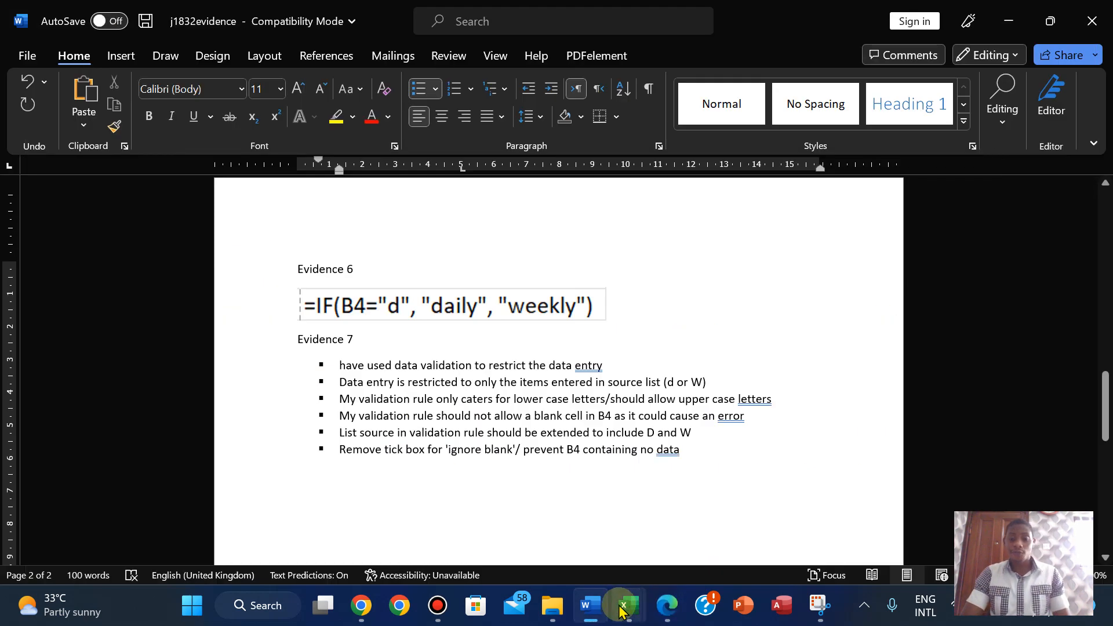
{"action": "mouse_move", "coordinate": [620, 606]}
{"action": "mouse_move", "coordinate": [518, 522]}
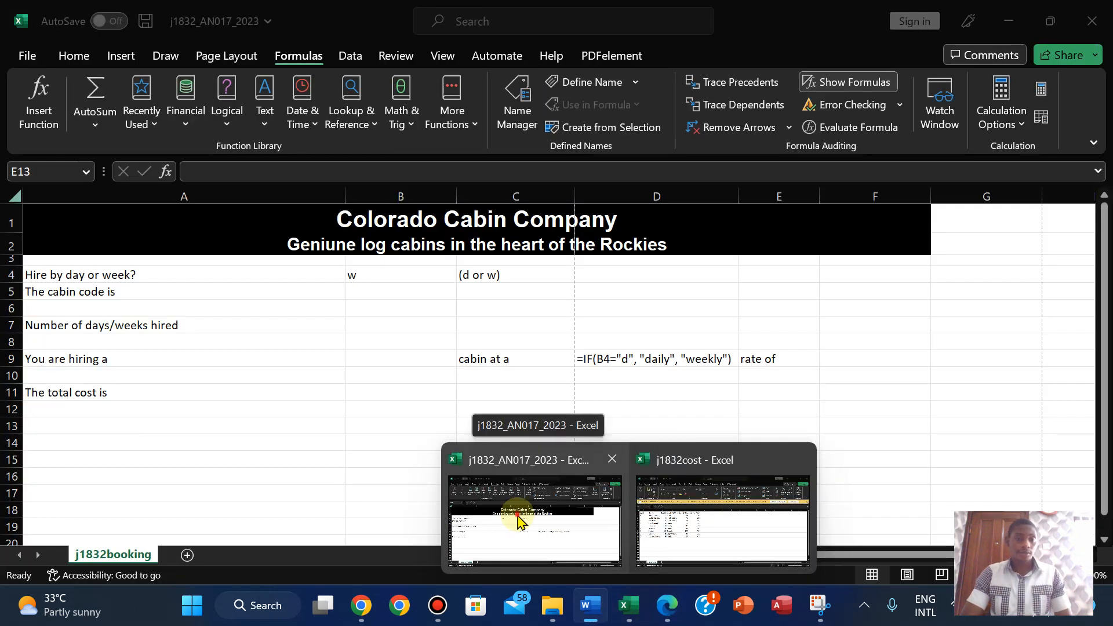
{"action": "left_click", "coordinate": [517, 521]}
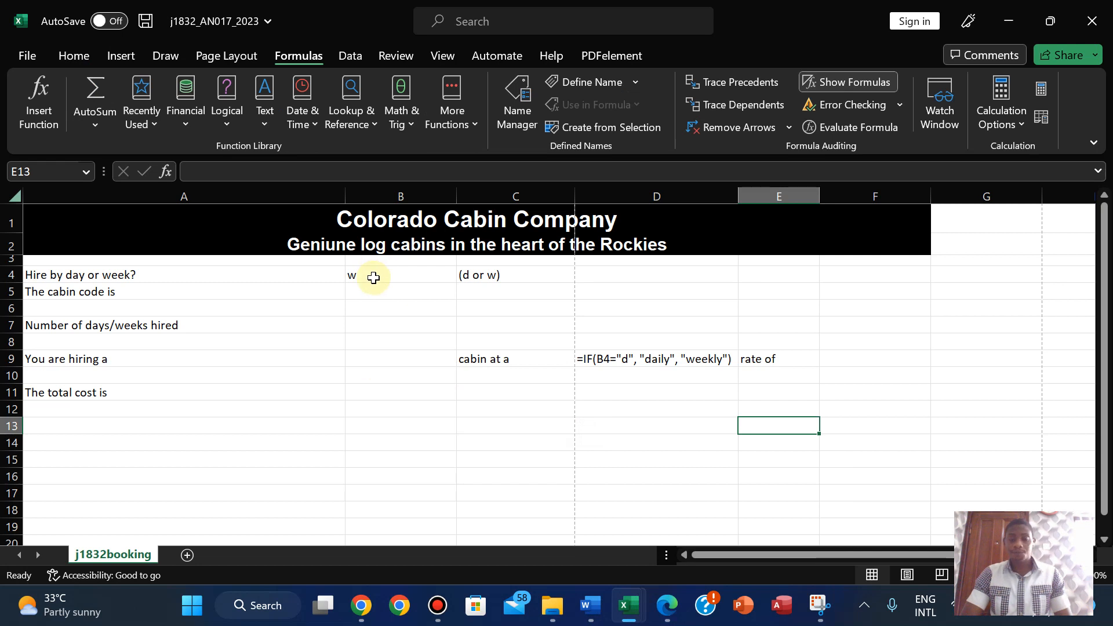
- Compare question 18's Evidence 7 requirements in Edge against the Word document, ending in Word
{"action": "left_click", "coordinate": [666, 605]}
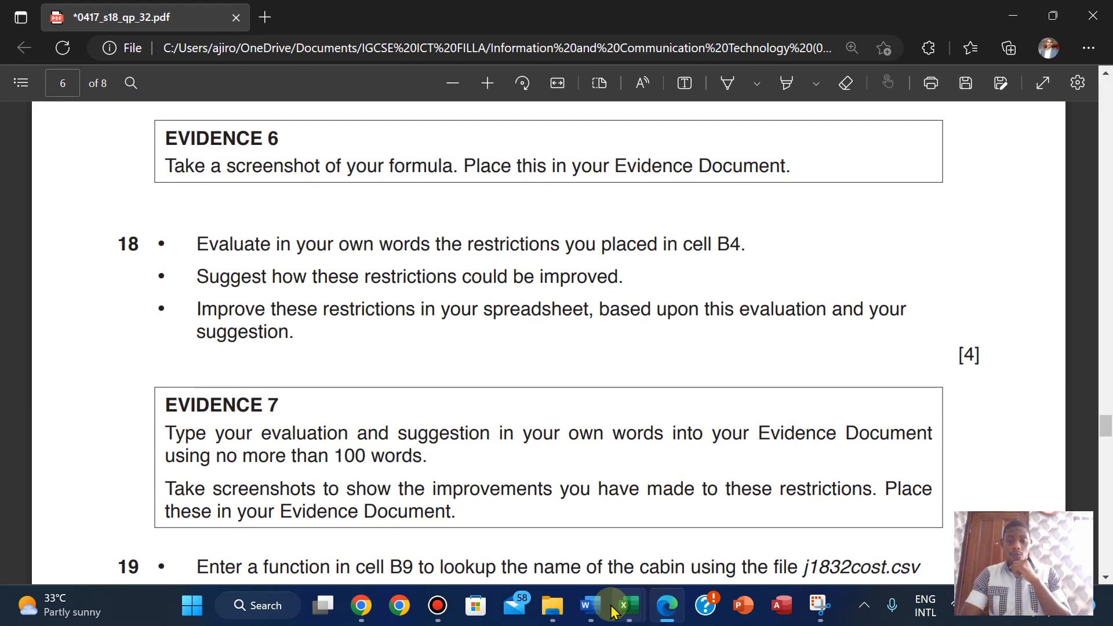
{"action": "mouse_move", "coordinate": [588, 605]}
{"action": "left_click", "coordinate": [562, 529]}
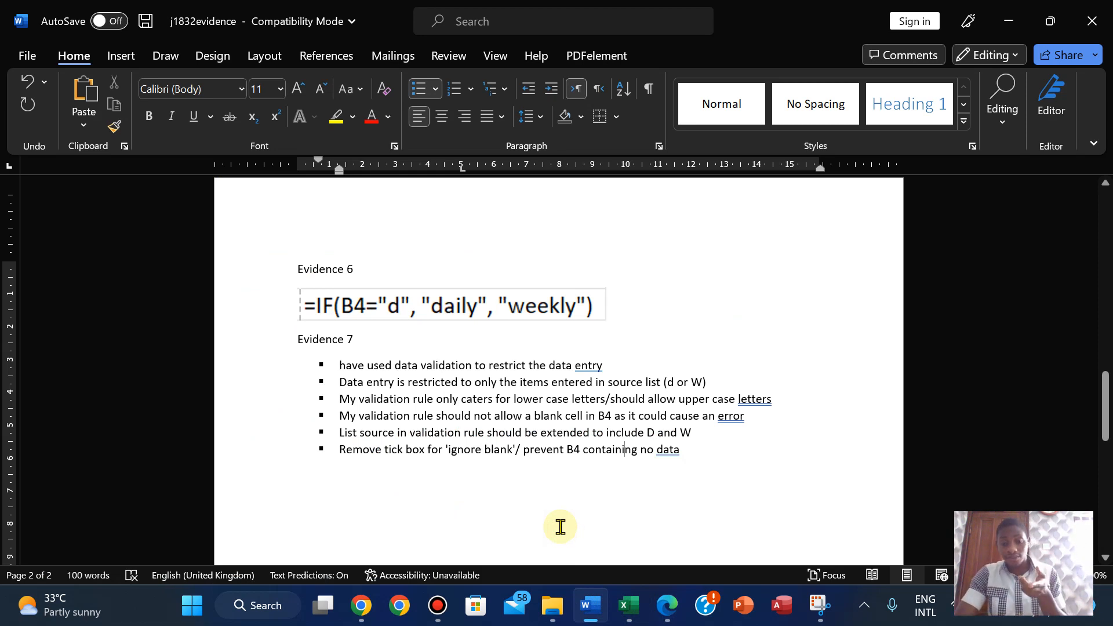
{"action": "left_click", "coordinate": [666, 606]}
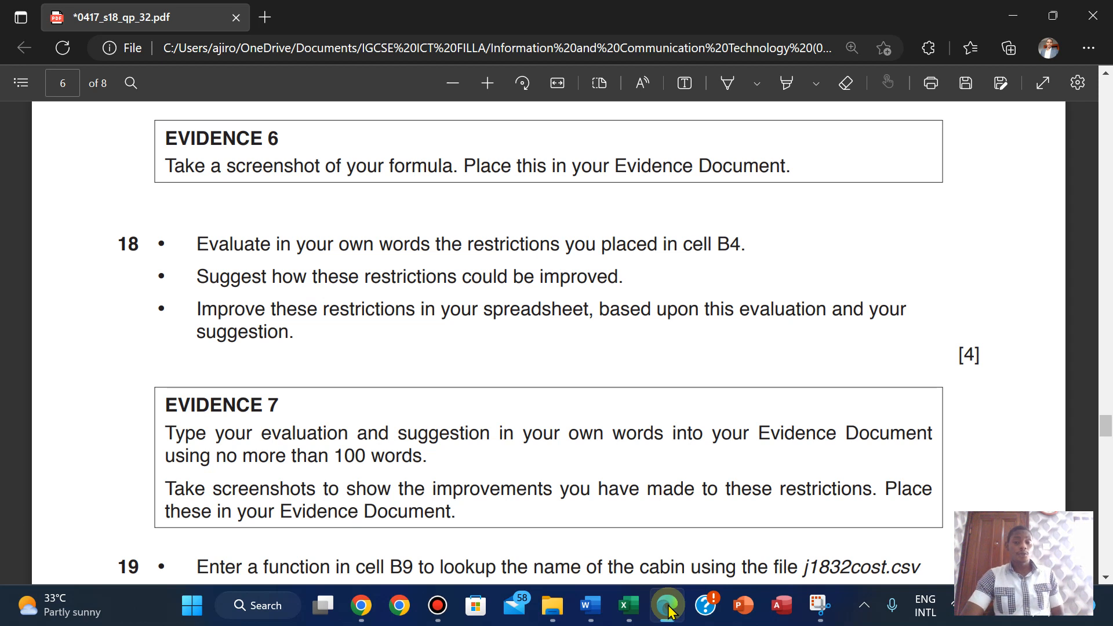
{"action": "left_click", "coordinate": [668, 606]}
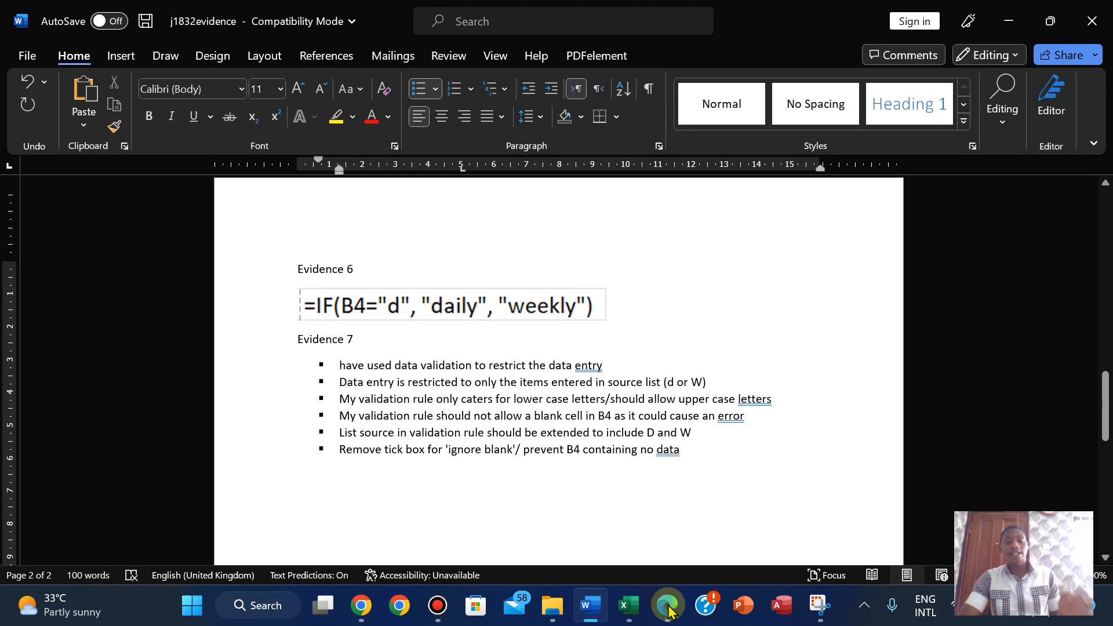
{"action": "left_click", "coordinate": [668, 606]}
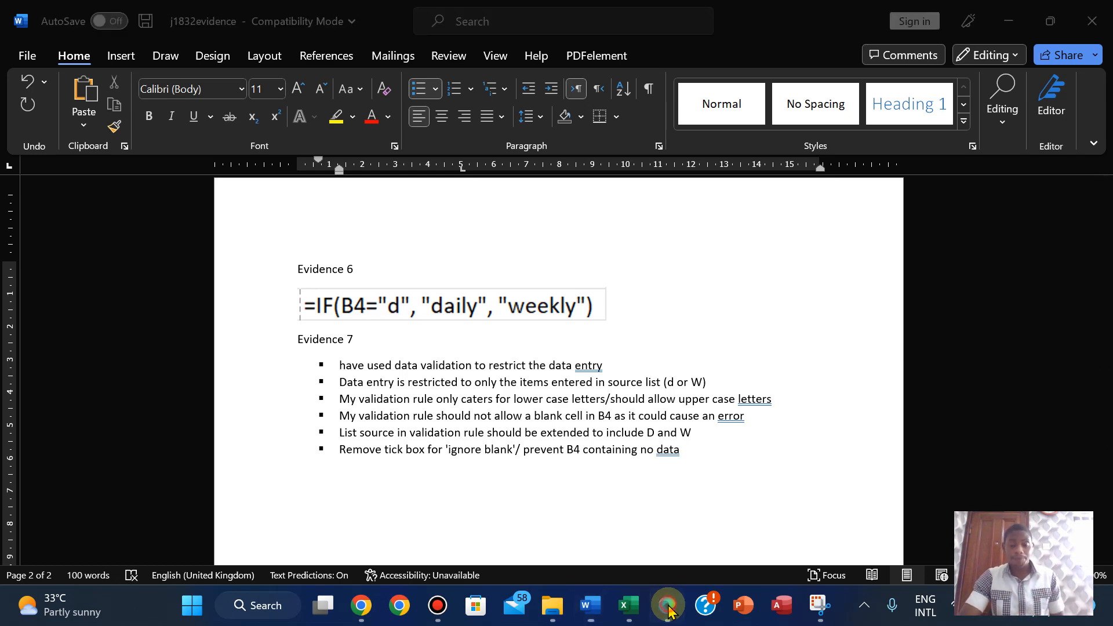
{"action": "mouse_move", "coordinate": [633, 609]}
{"action": "mouse_move", "coordinate": [533, 528]}
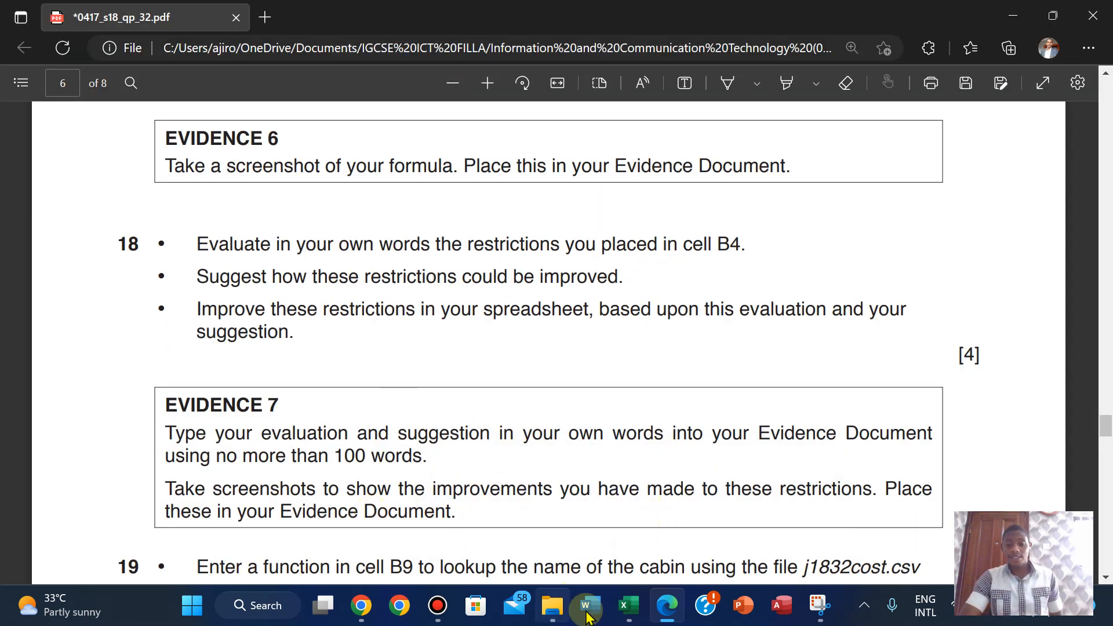
{"action": "mouse_move", "coordinate": [590, 605]}
{"action": "left_click", "coordinate": [559, 498]}
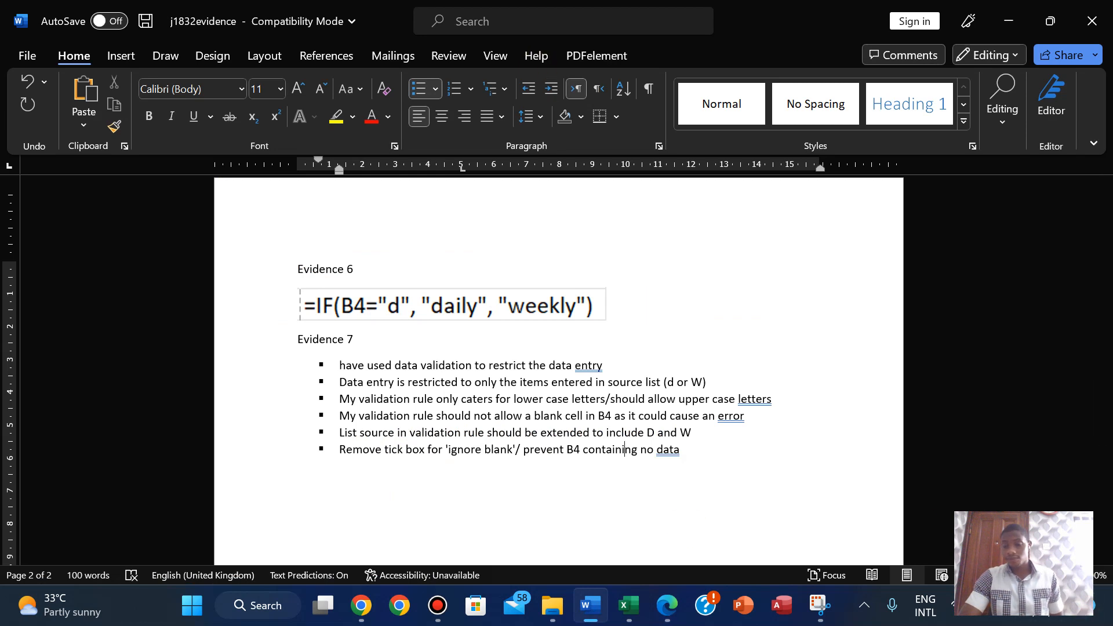
{"action": "scroll", "coordinate": [556, 371], "scroll_direction": "up", "scroll_amount": 6}
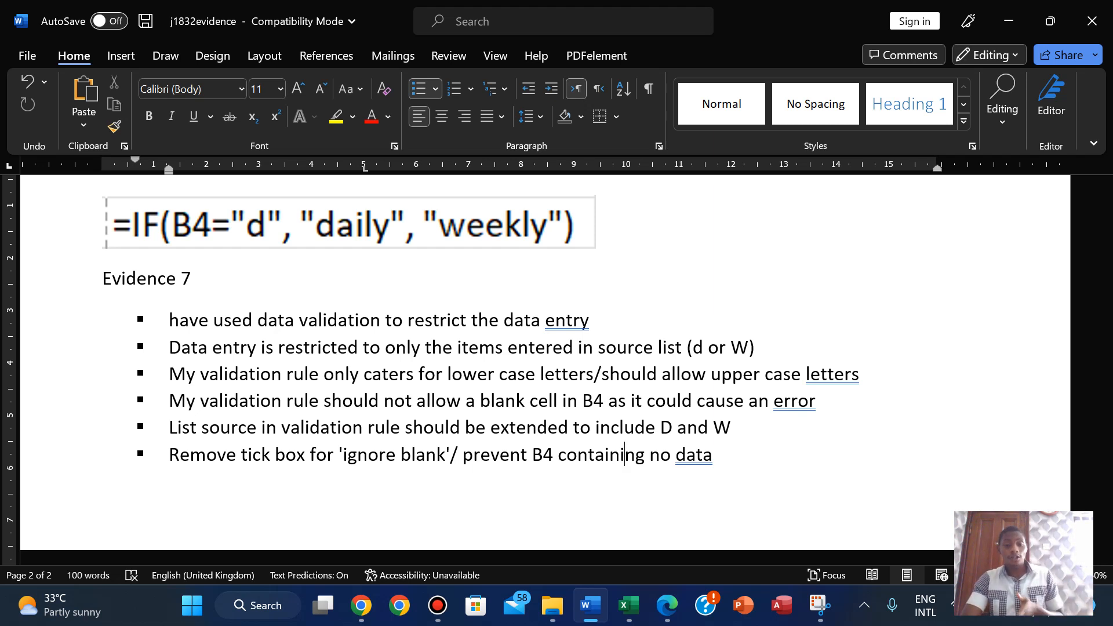
{"action": "left_click", "coordinate": [578, 455]}
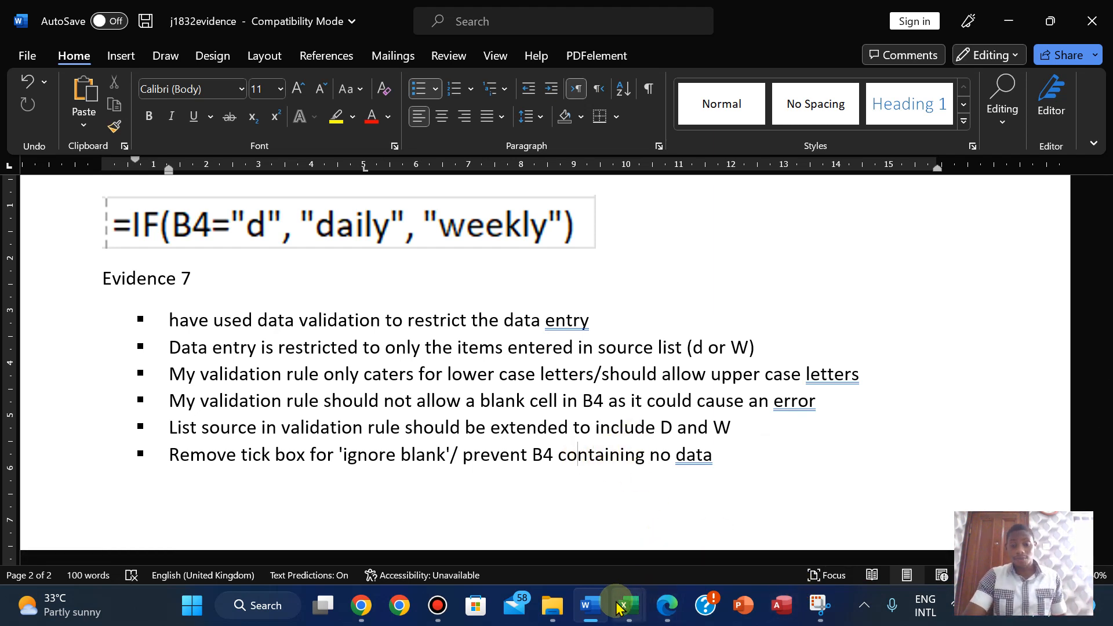
{"action": "left_click", "coordinate": [529, 510]}
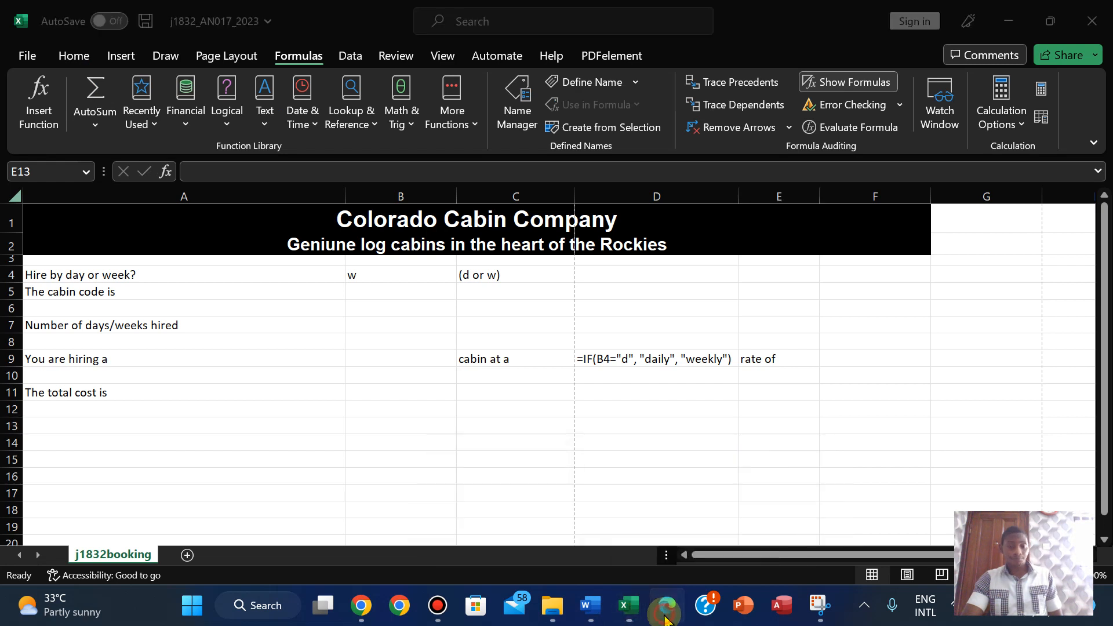
{"action": "left_click", "coordinate": [667, 618]}
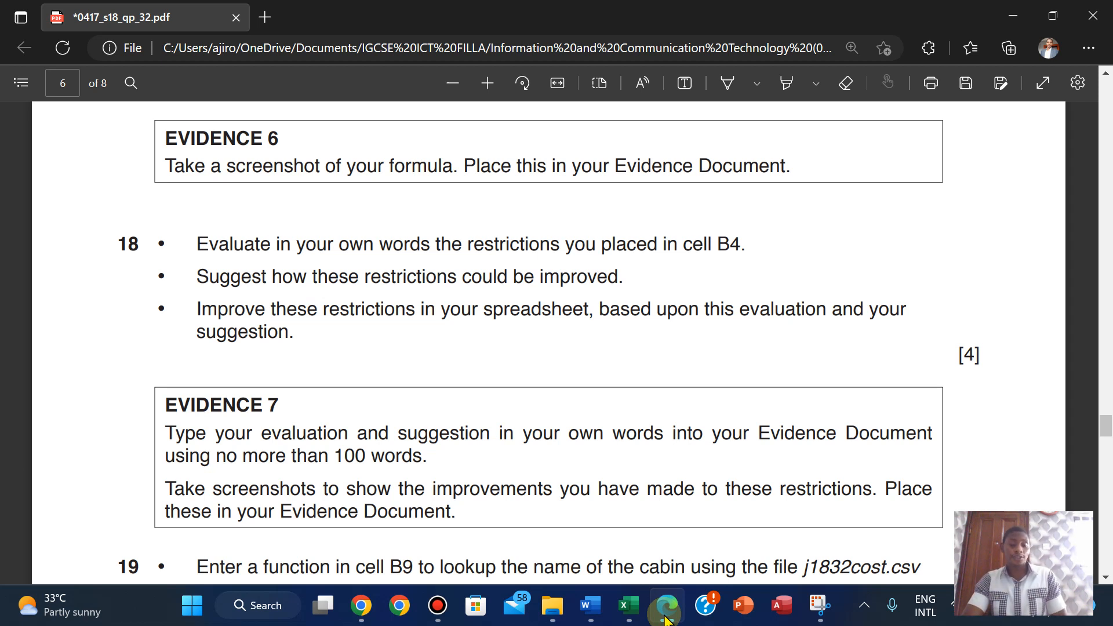
{"action": "left_click", "coordinate": [628, 605]}
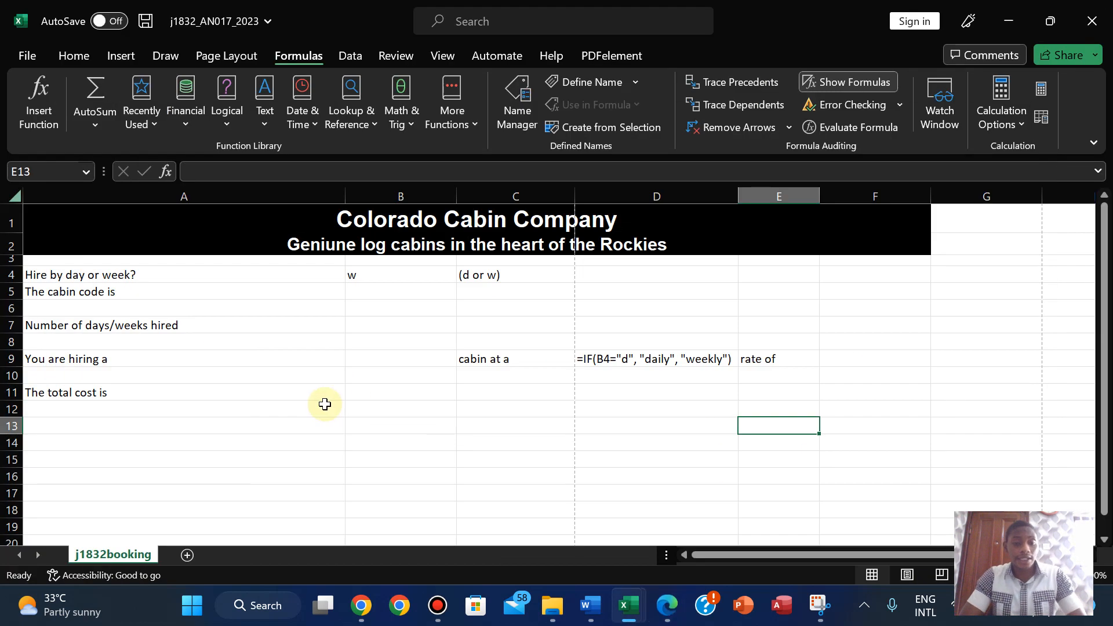
{"action": "left_click", "coordinate": [587, 597]}
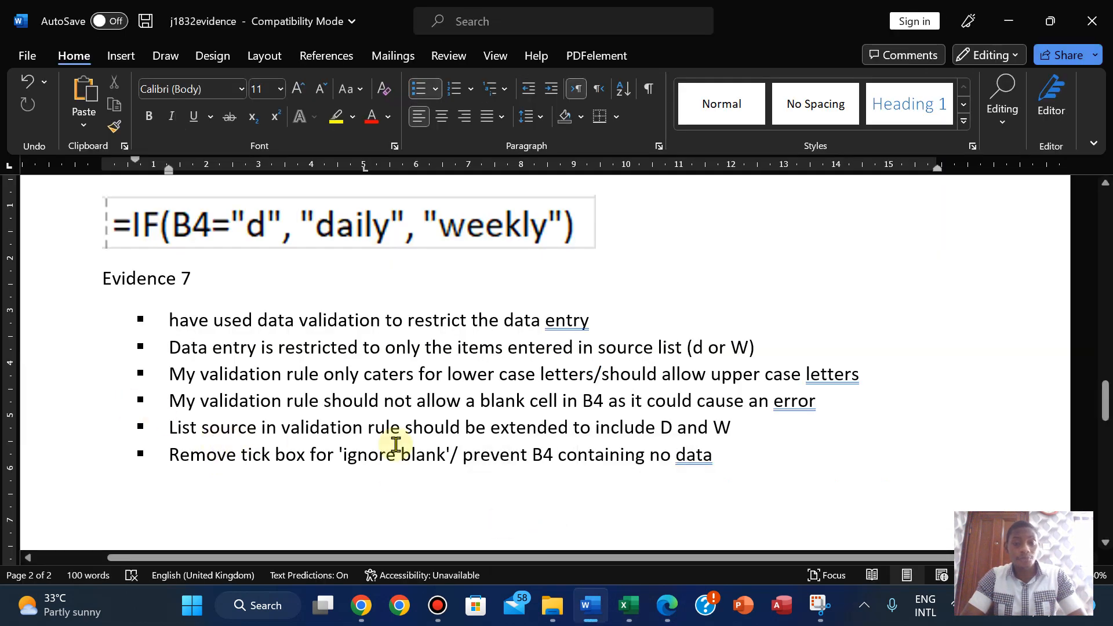
- Start a new bullet after the last Evidence 7 point reading 'Add customize error when wrong values are entered.'
{"action": "left_click", "coordinate": [744, 454]}
{"action": "key", "text": "Return"}
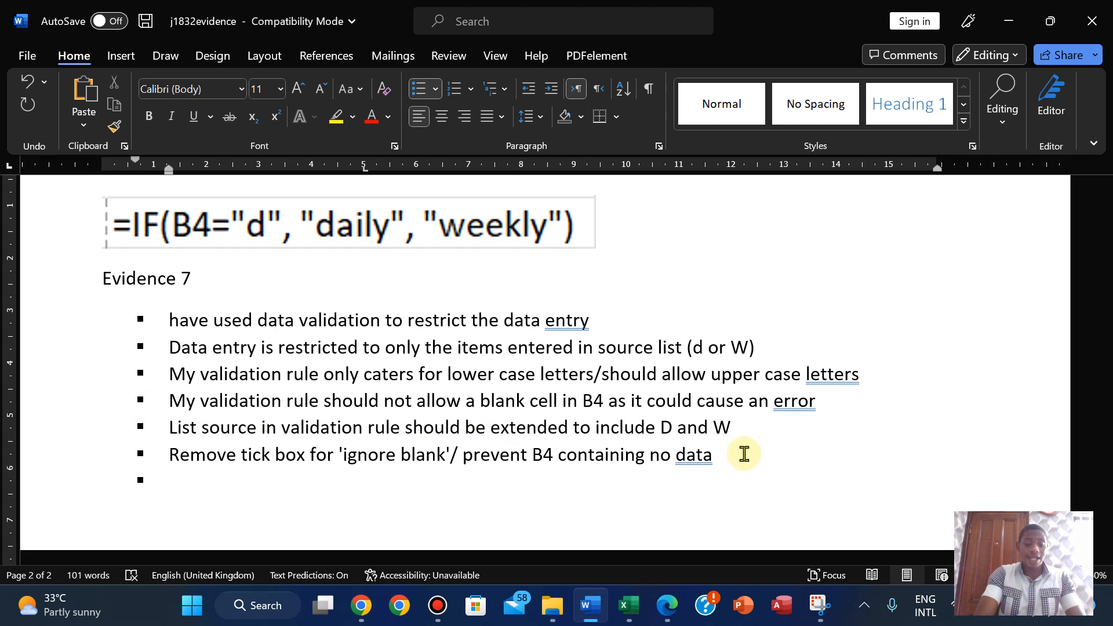
{"action": "type", "text": "Add errpo"}
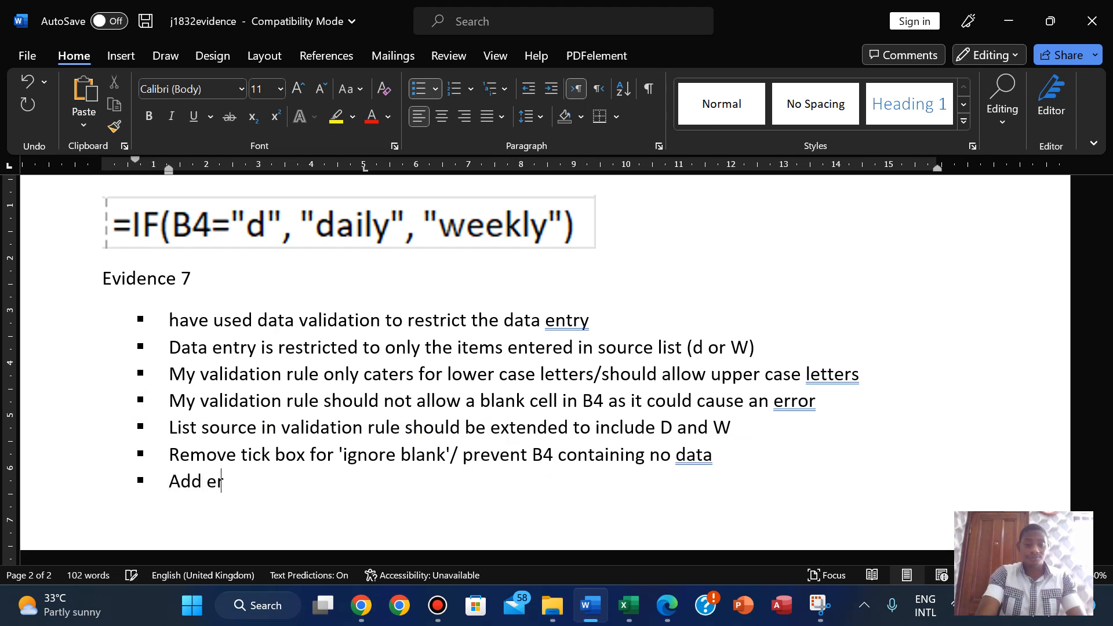
{"action": "key", "text": "BackSpace"}
{"action": "key", "text": "BackSpace"}
{"action": "key", "text": "BackSpace"}
{"action": "key", "text": "BackSpace"}
{"action": "key", "text": "BackSpace"}
{"action": "type", "text": "cu"}
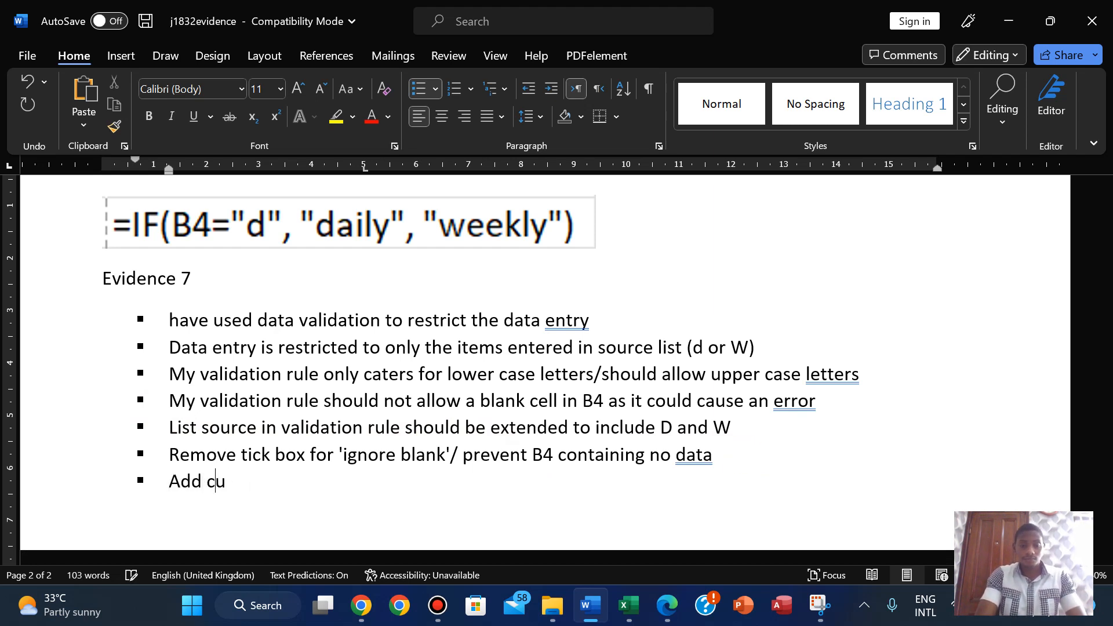
{"action": "type", "text": "stomize "}
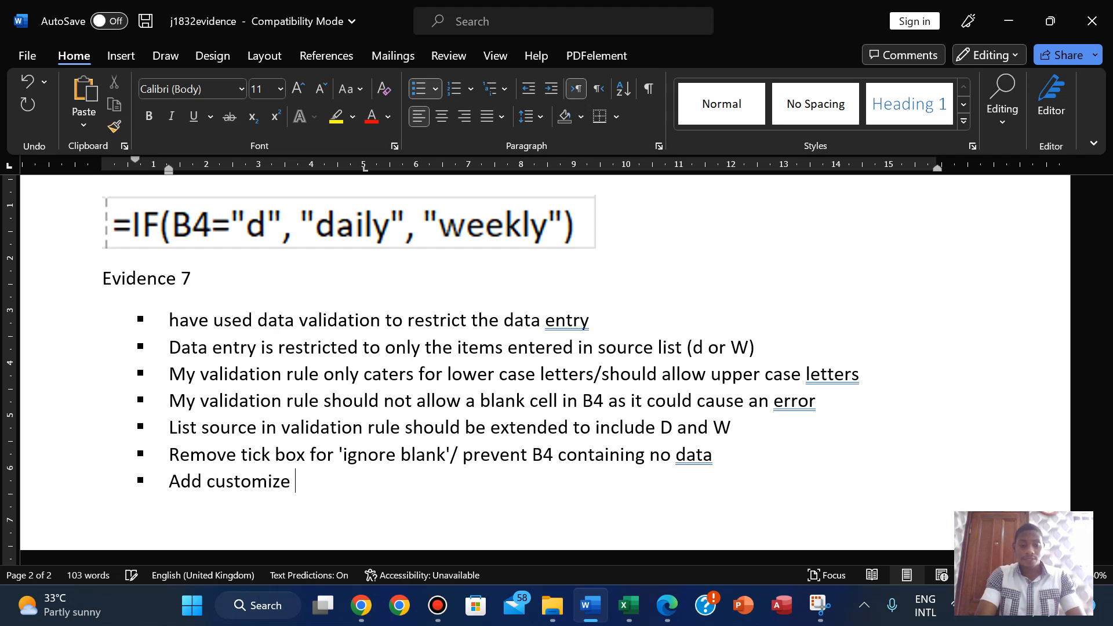
{"action": "type", "text": "erro"}
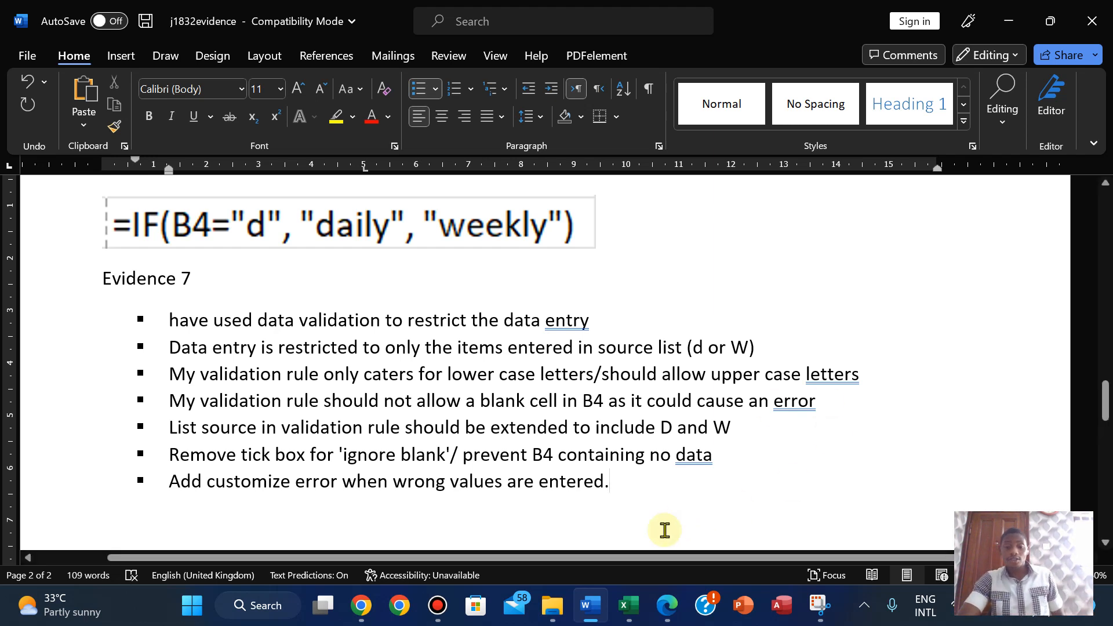
{"action": "mouse_move", "coordinate": [628, 605]}
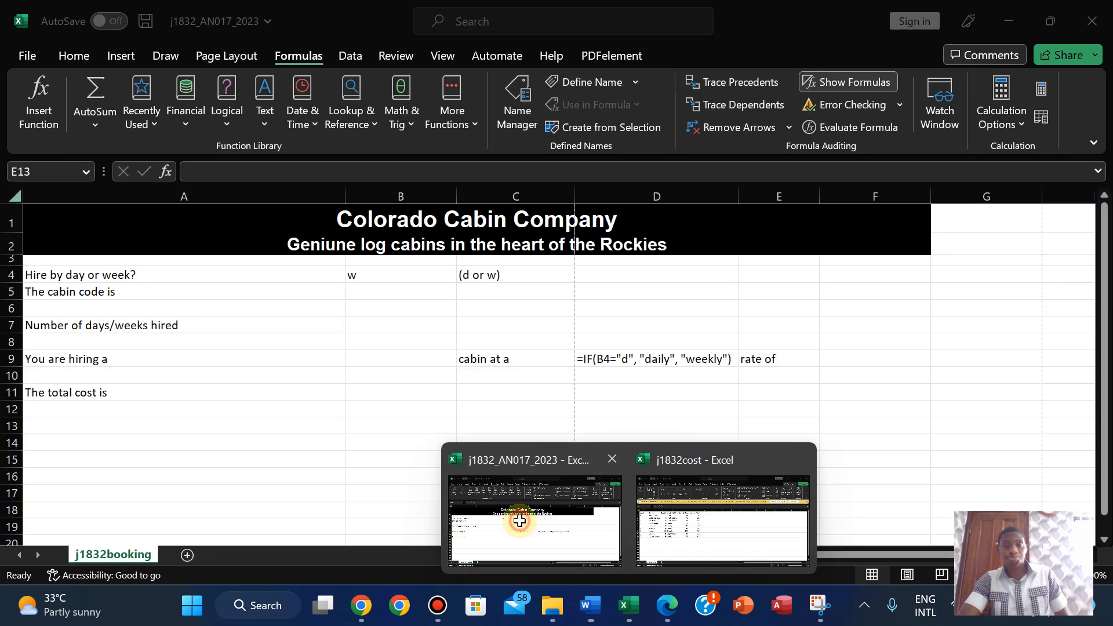
- Switch to the booking workbook and select hire-type cell B4 on the Data tab
{"action": "left_click", "coordinate": [520, 527]}
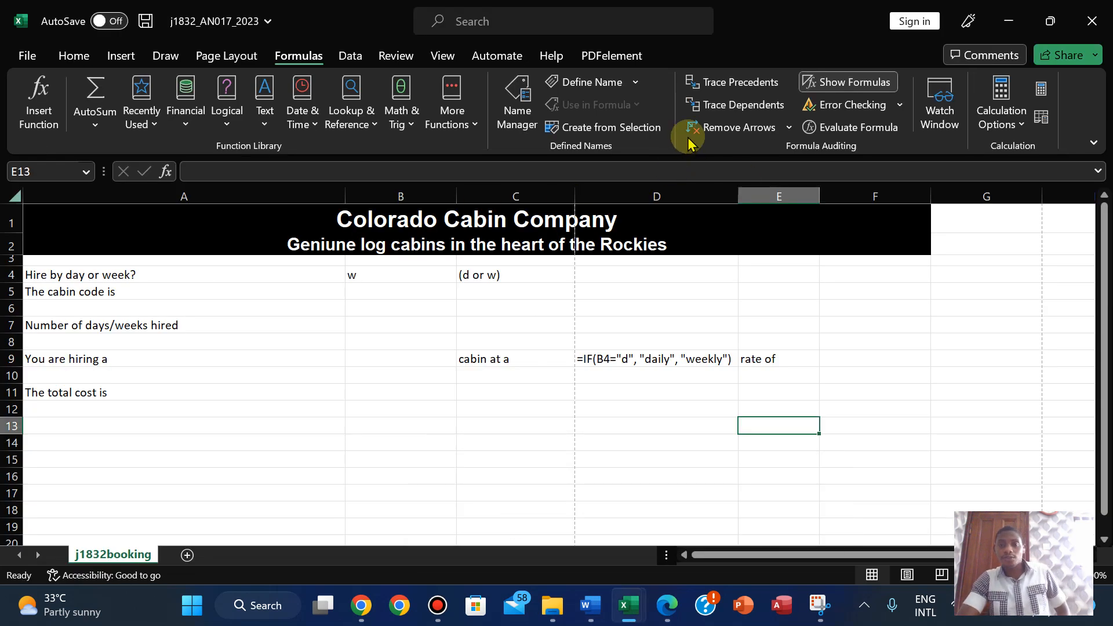
{"action": "left_click", "coordinate": [350, 54]}
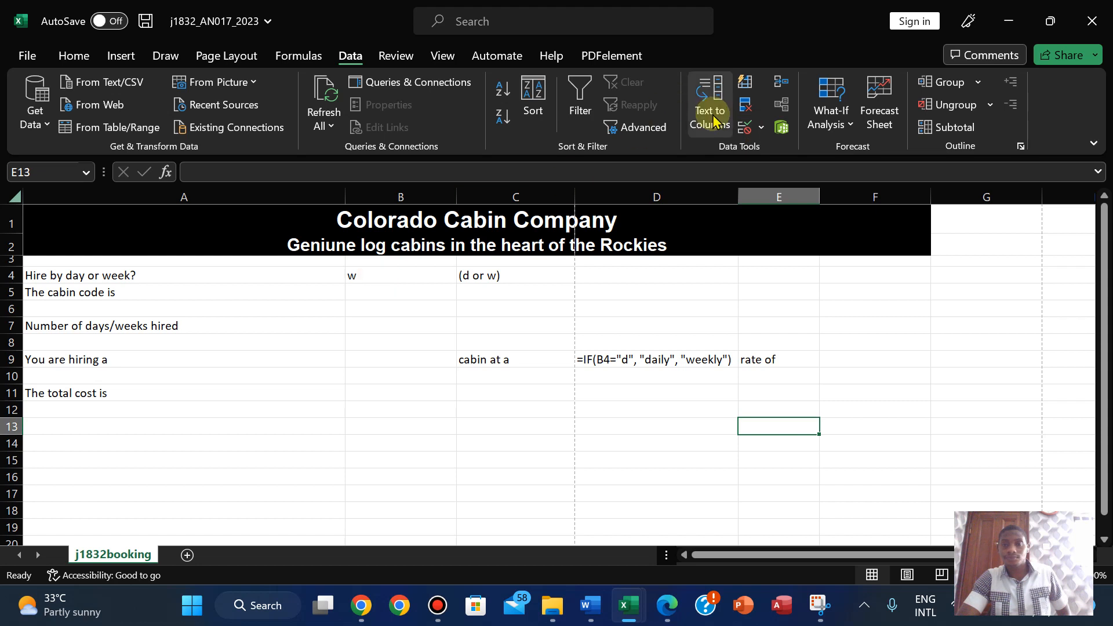
{"action": "left_click", "coordinate": [760, 127]}
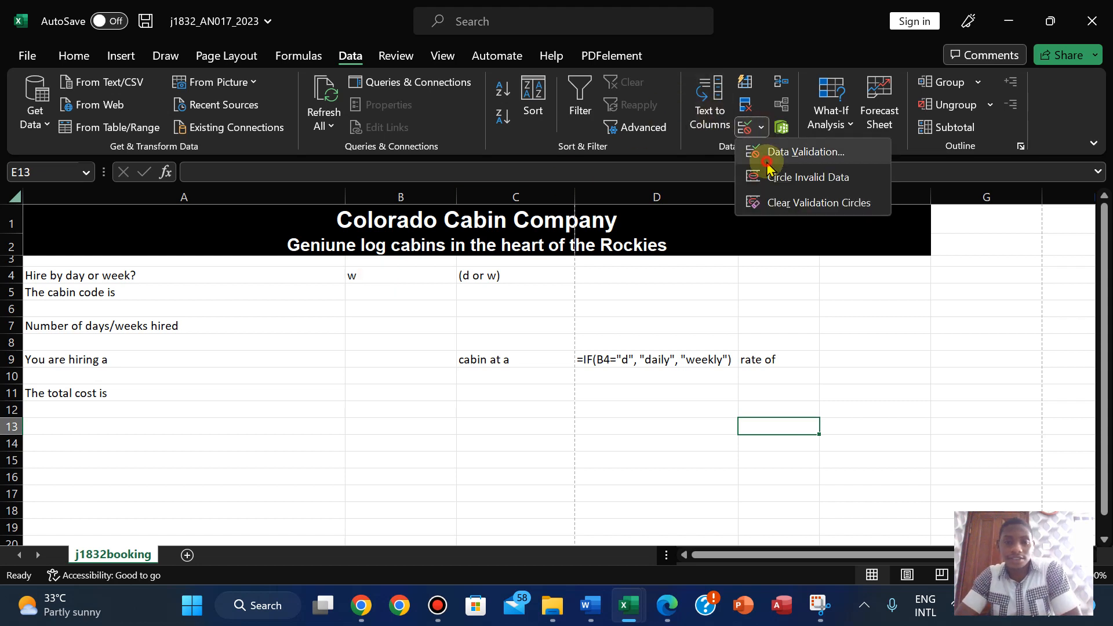
{"action": "left_click", "coordinate": [765, 153]}
{"action": "left_click", "coordinate": [615, 246]}
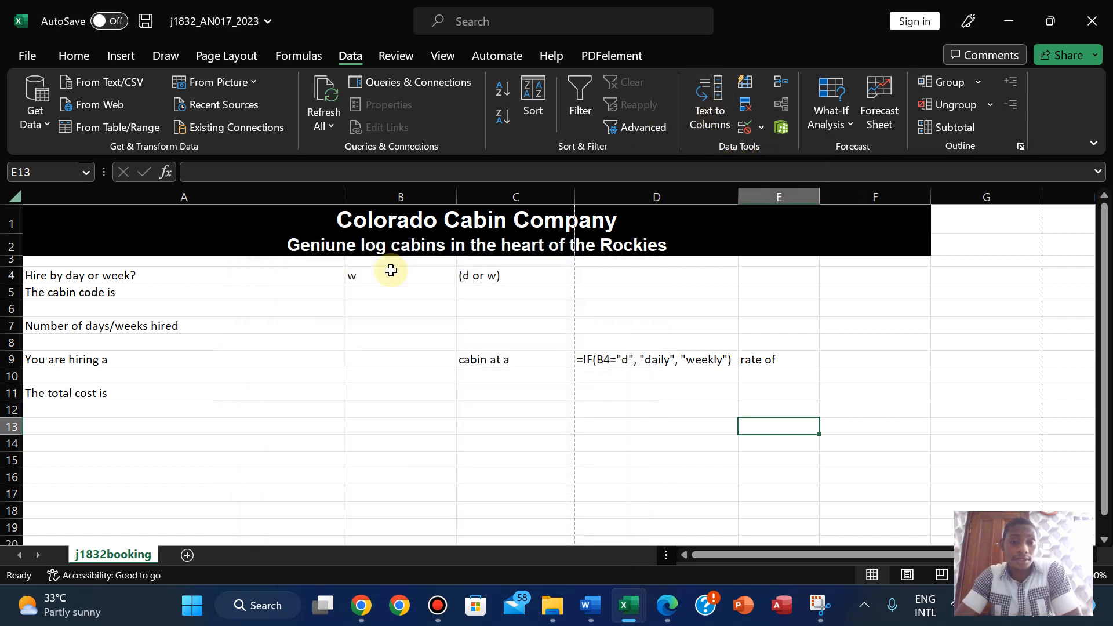
{"action": "left_click", "coordinate": [374, 287]}
{"action": "left_click", "coordinate": [392, 270]}
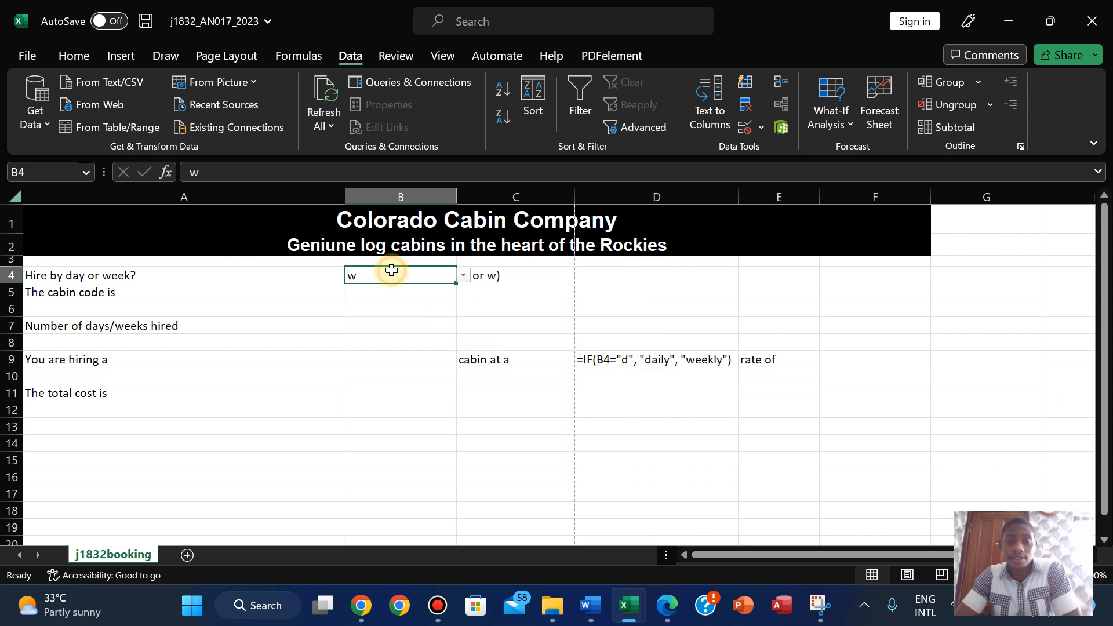
- In B4's Data Validation, change the list source to d,w,D,W and untick Ignore blank
{"action": "left_click", "coordinate": [760, 130]}
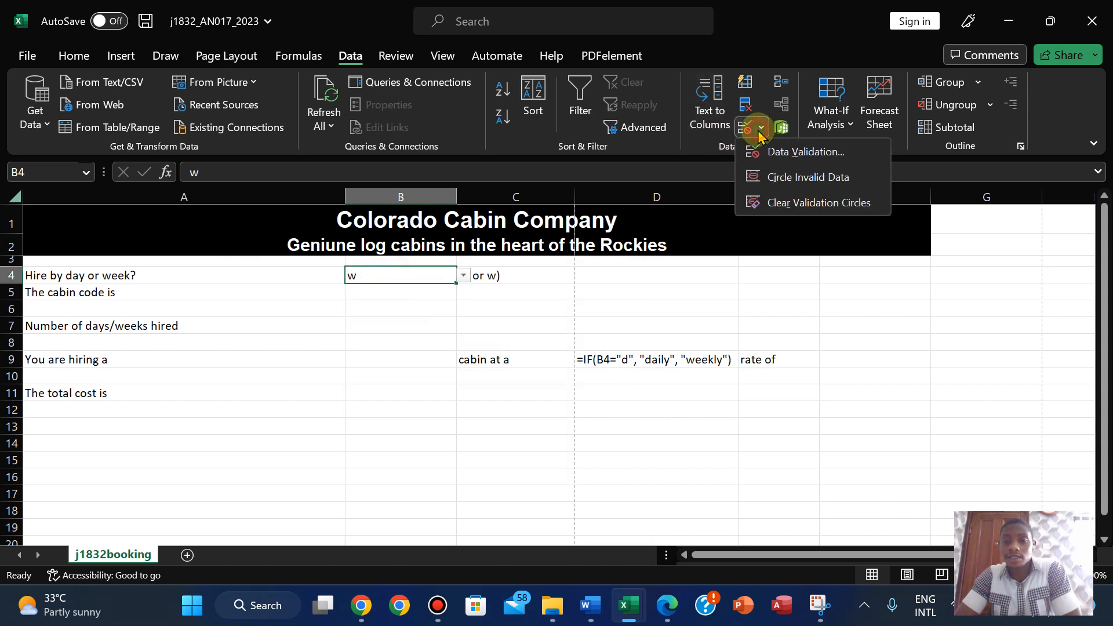
{"action": "left_click", "coordinate": [752, 152]}
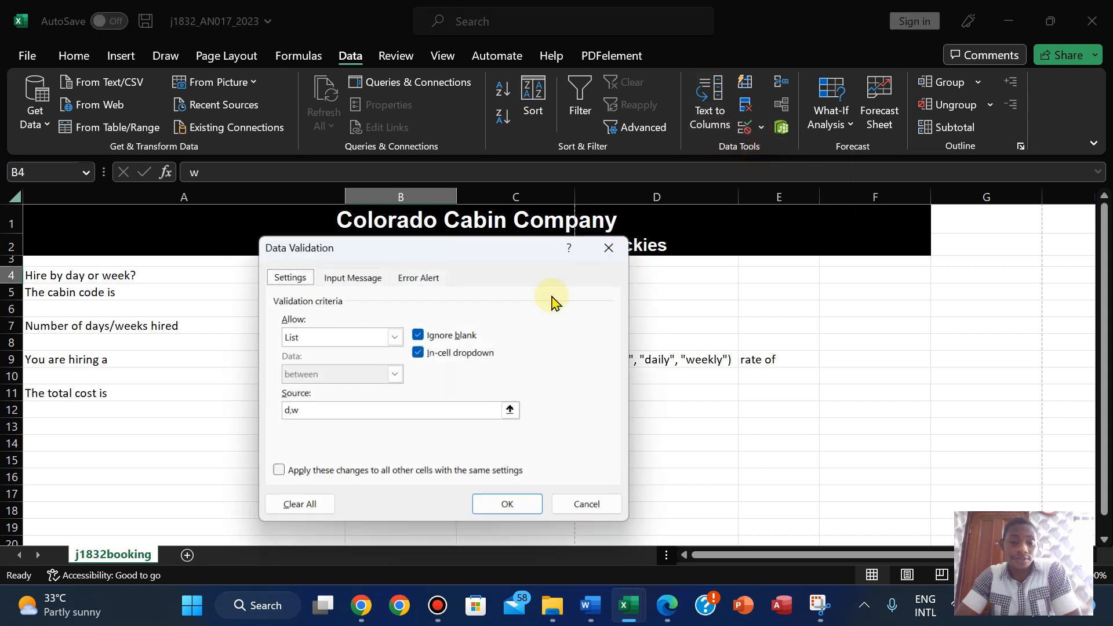
{"action": "left_click", "coordinate": [355, 412]}
{"action": "type", "text": ",D,W"}
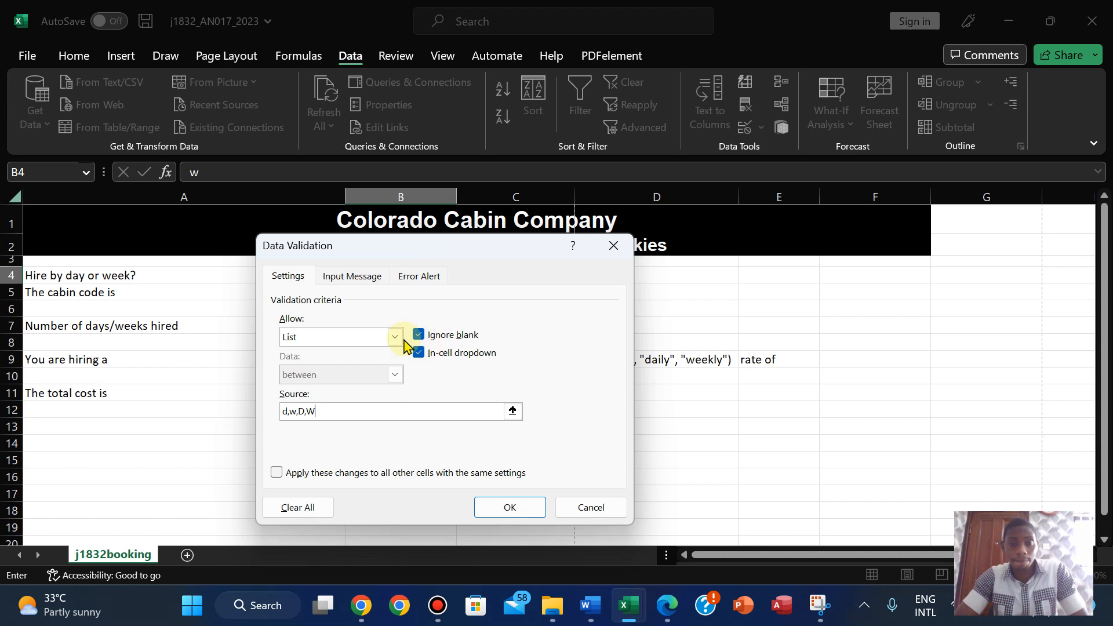
{"action": "left_click", "coordinate": [423, 337]}
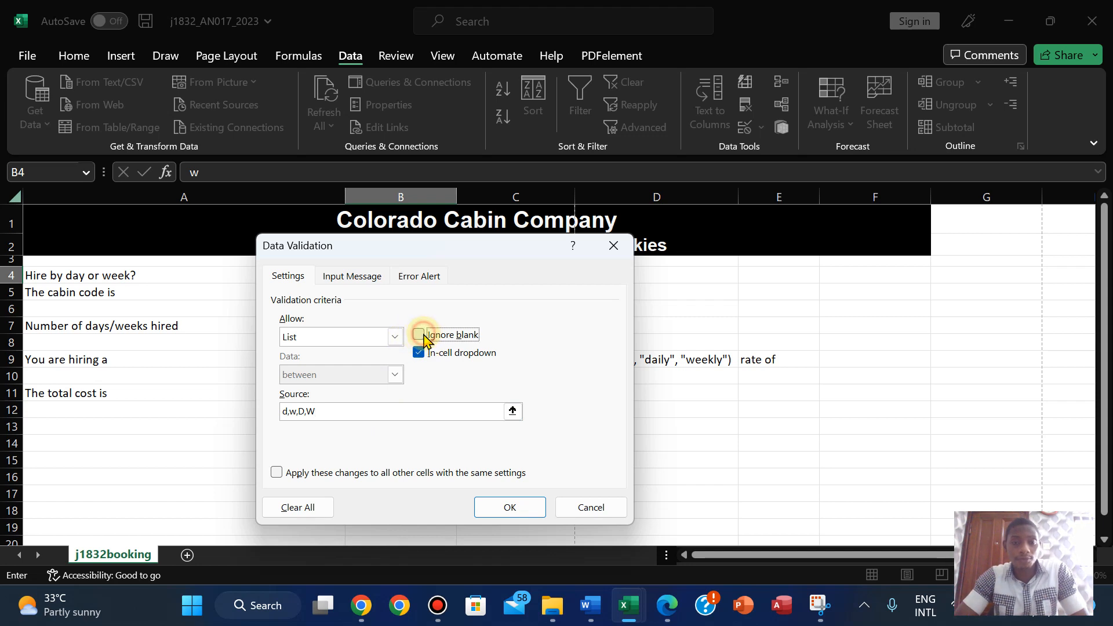
- On the Error Alert tab, try Warning and Information, then settle on the Stop style
{"action": "left_click", "coordinate": [422, 280]}
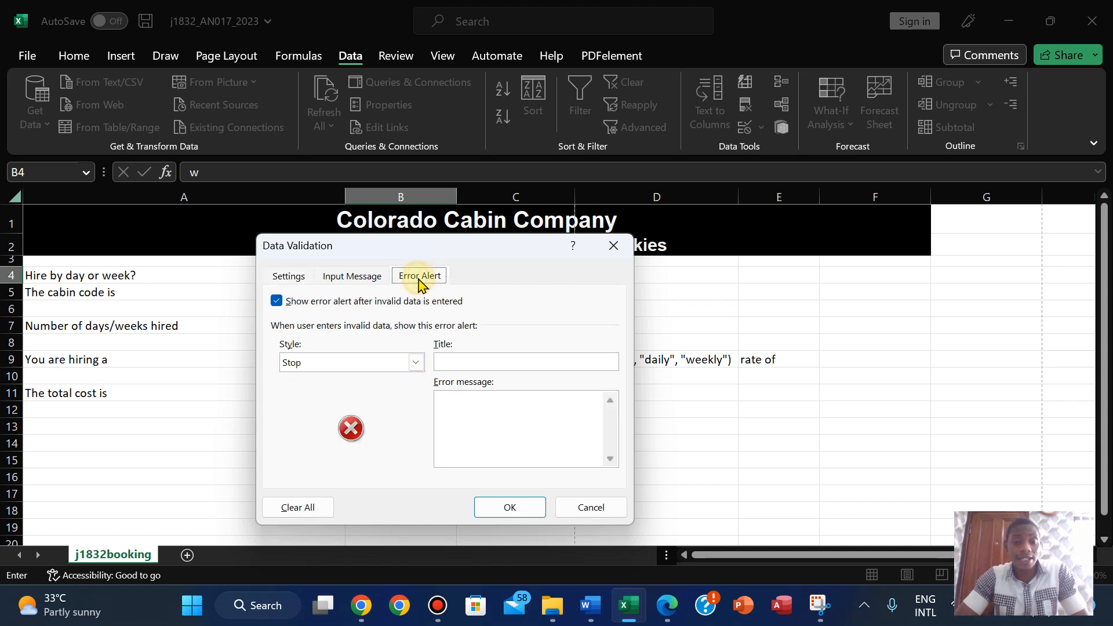
{"action": "left_click", "coordinate": [416, 363]}
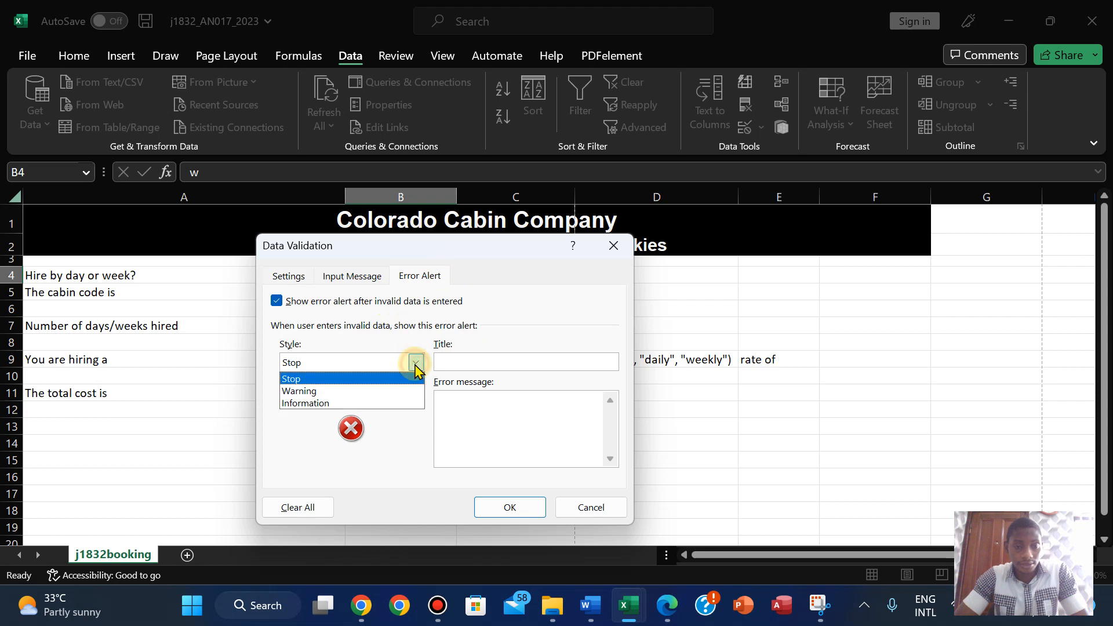
{"action": "left_click", "coordinate": [402, 377]}
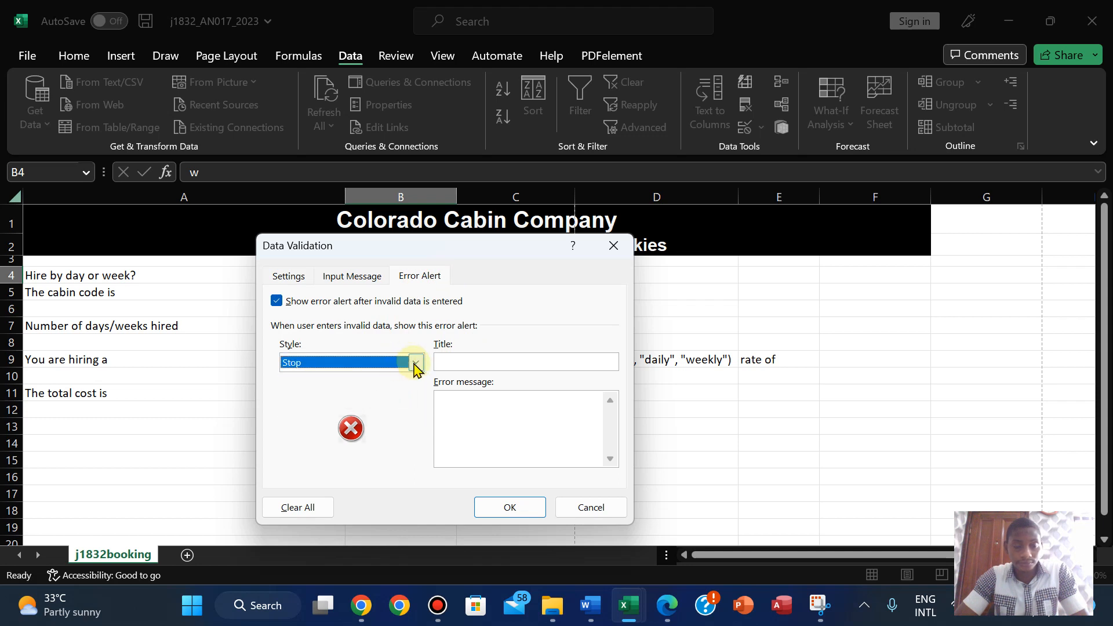
{"action": "left_click", "coordinate": [415, 362]}
{"action": "left_click", "coordinate": [376, 391]}
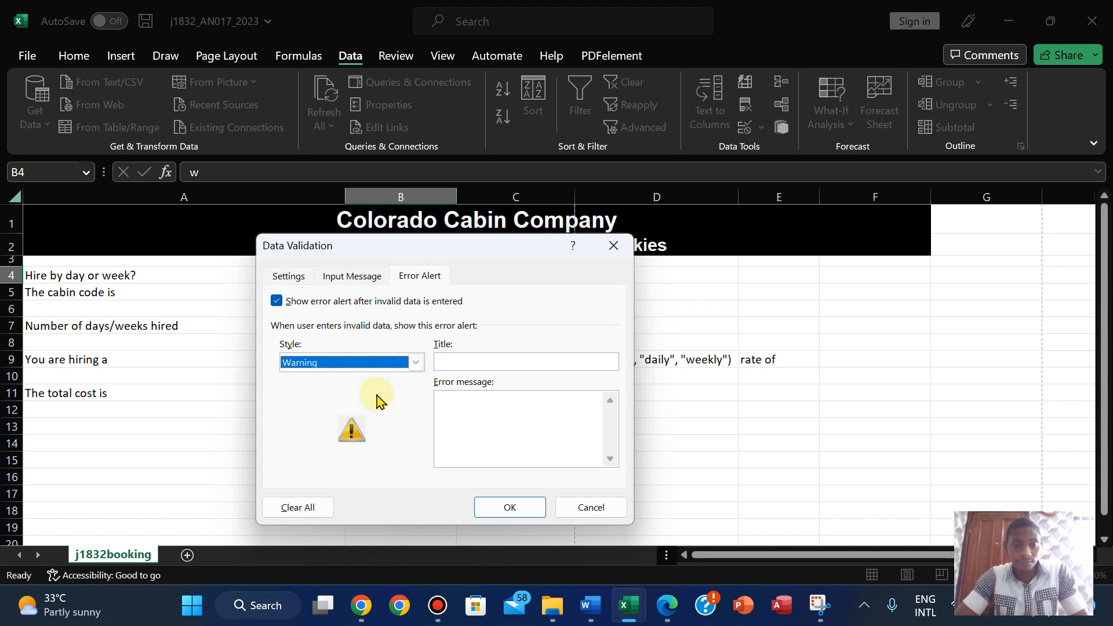
{"action": "left_click", "coordinate": [415, 362]}
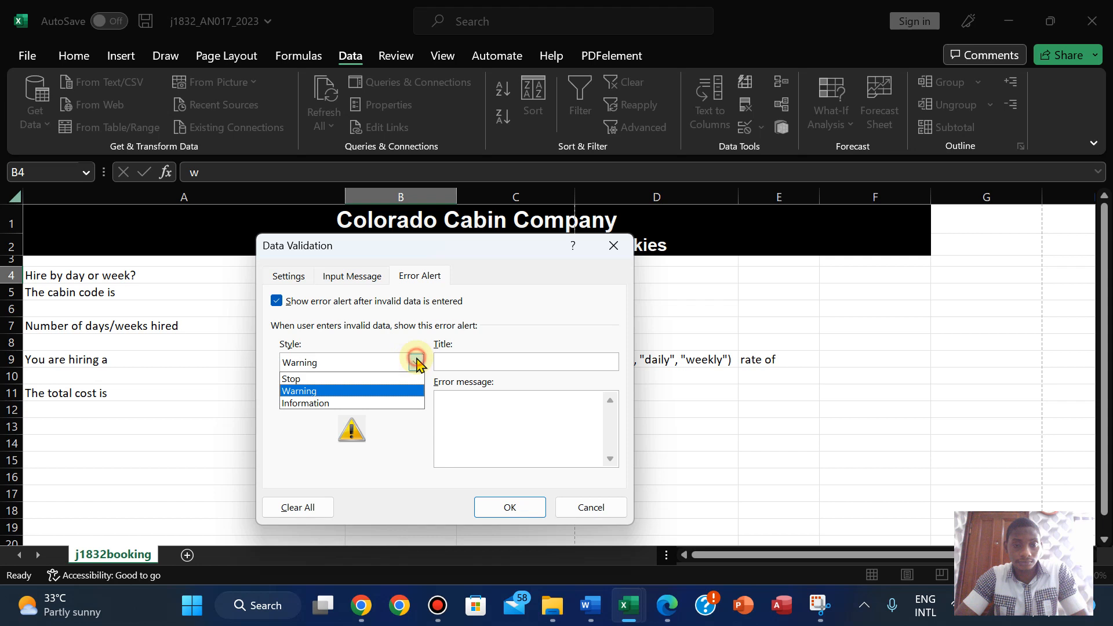
{"action": "left_click", "coordinate": [376, 404]}
{"action": "left_click", "coordinate": [415, 362]}
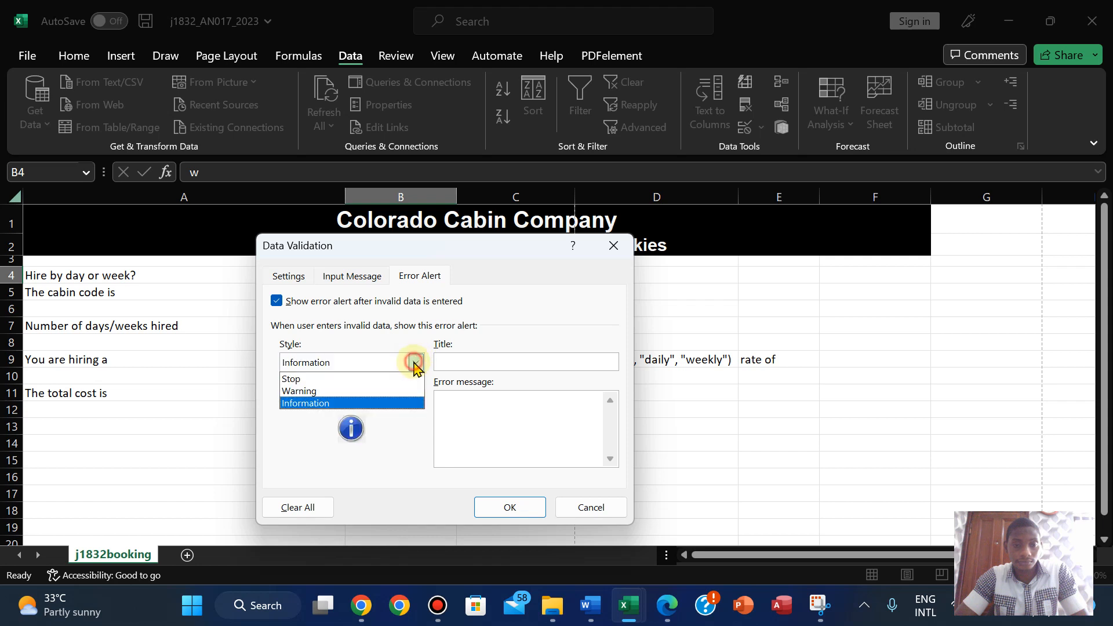
{"action": "left_click", "coordinate": [380, 379]}
- Enter title 'Wrong Value Entered' and message 'Kindly enter only the following values d, D, w, W'
{"action": "left_click", "coordinate": [487, 361]}
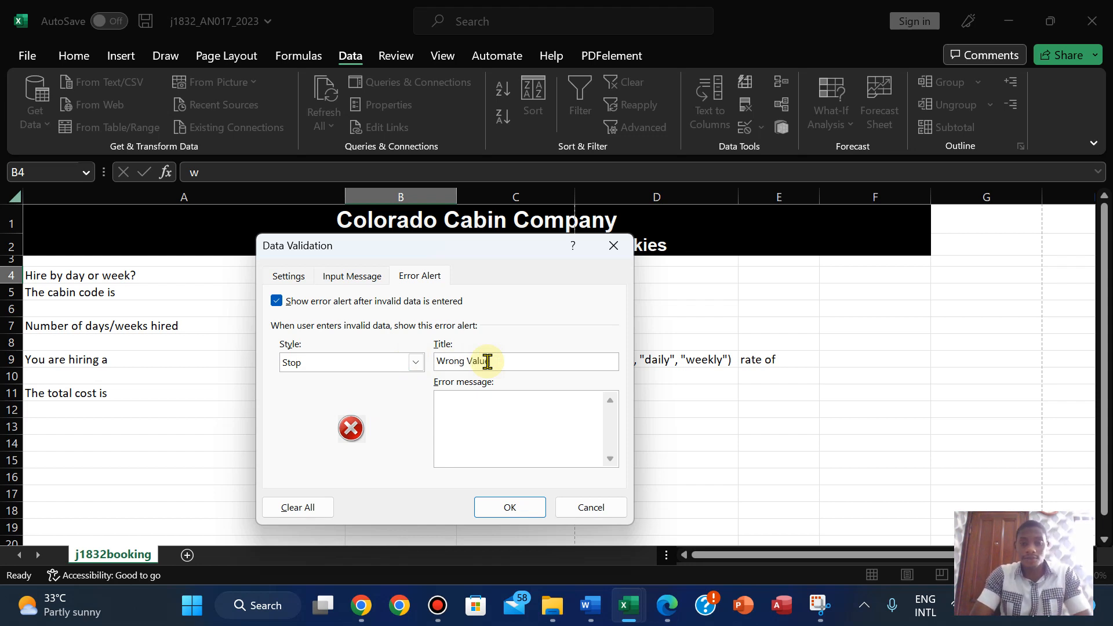
{"action": "type", "text": "Wrong Value Ent"}
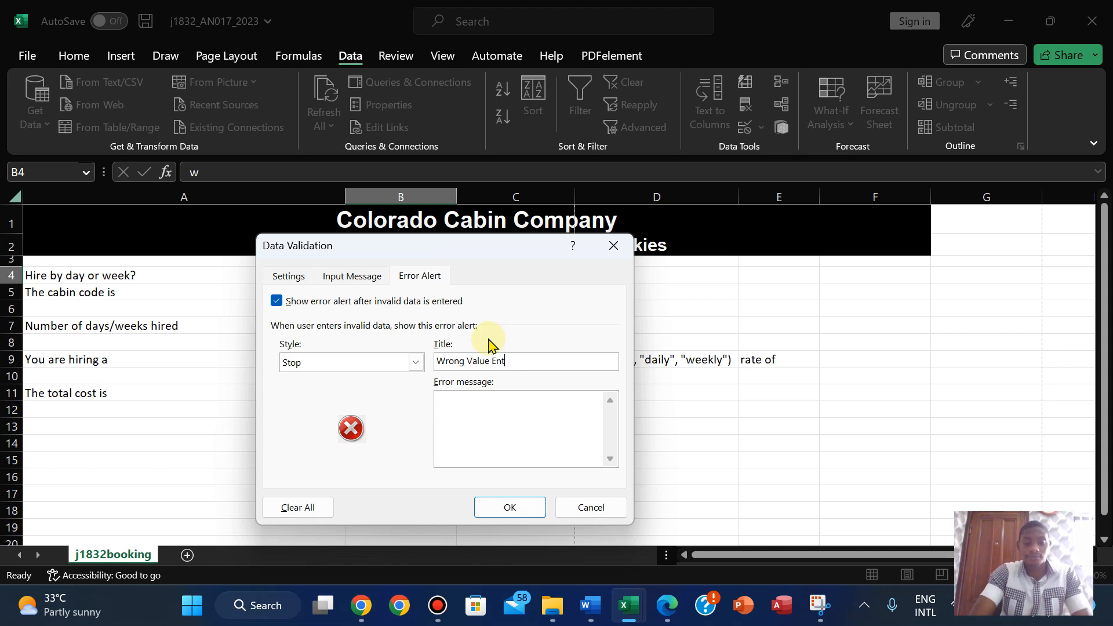
{"action": "type", "text": "ered"}
{"action": "left_click", "coordinate": [474, 436]}
{"action": "type", "text": "Ki"}
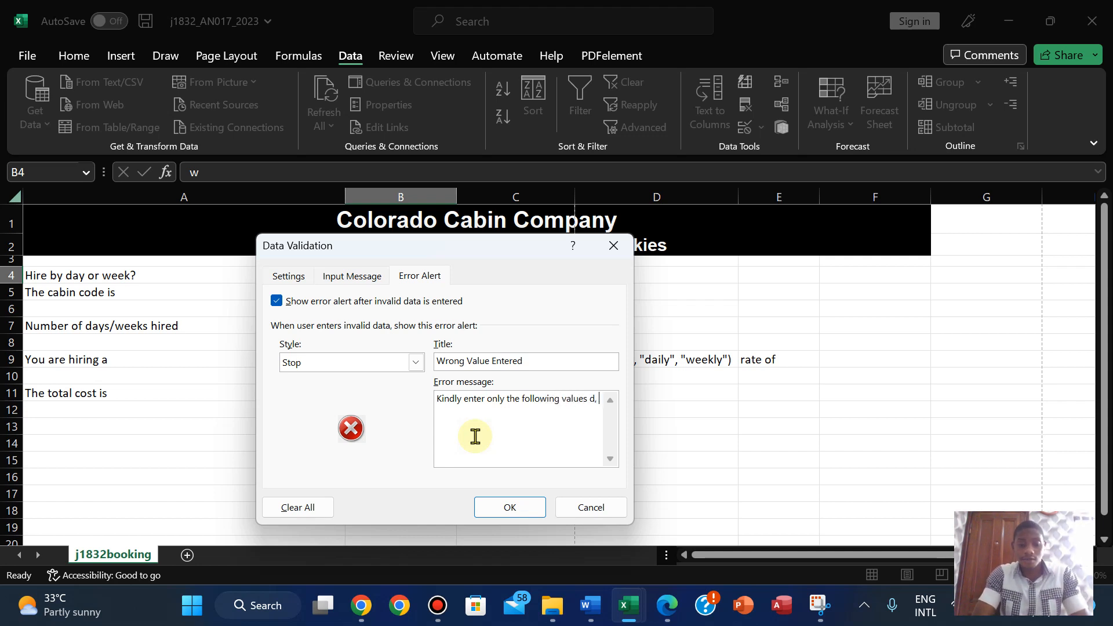
{"action": "key", "text": "BackSpace"}
{"action": "key", "text": "BackSpace"}
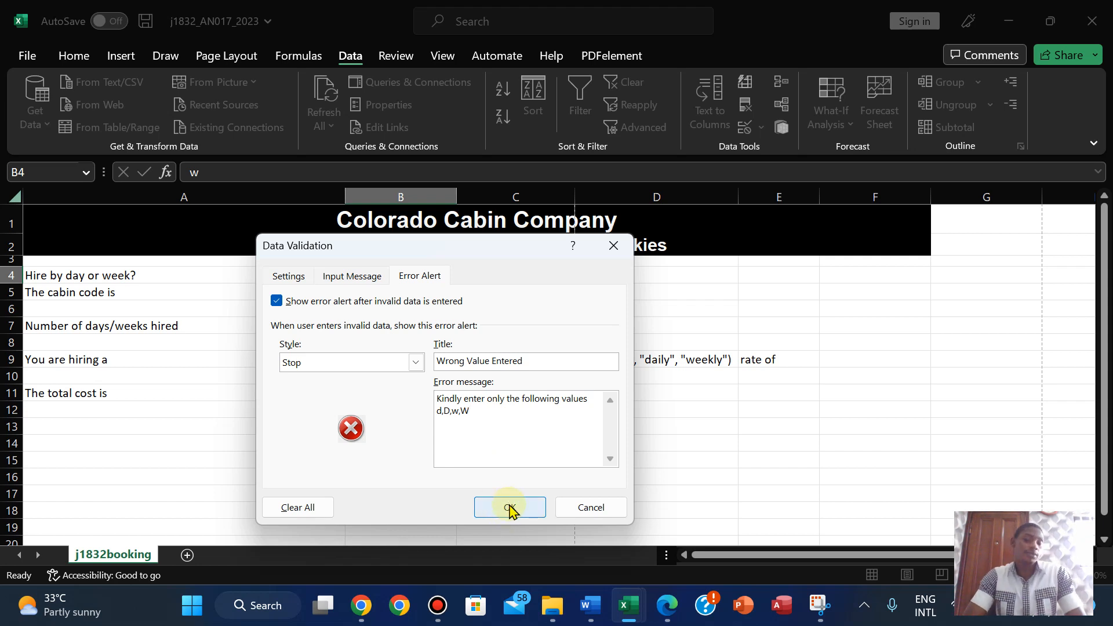
{"action": "left_click", "coordinate": [448, 414]}
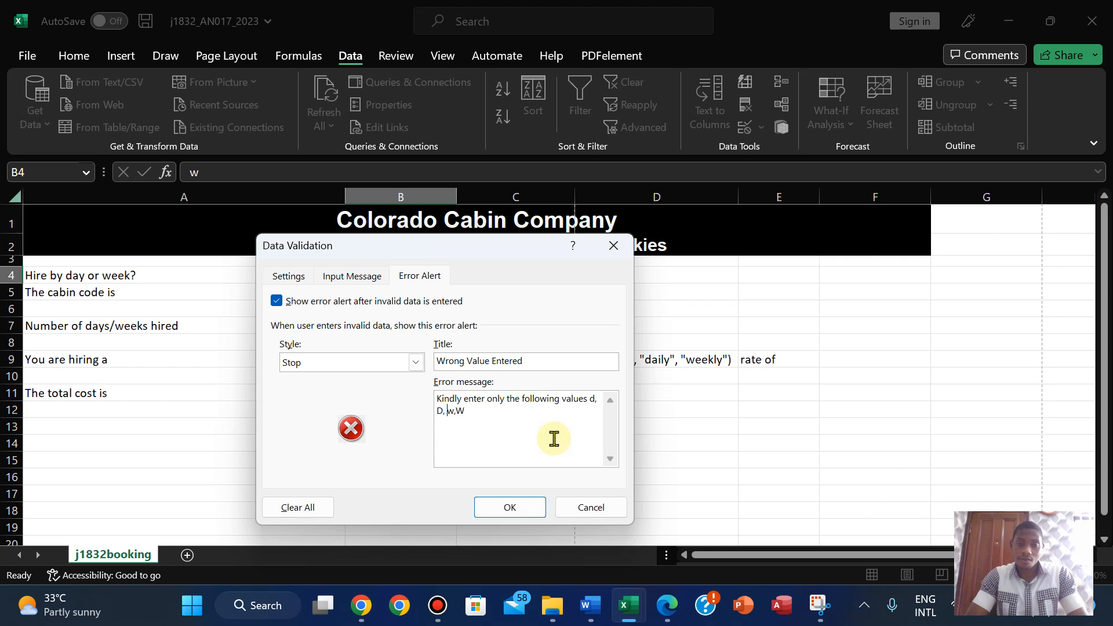
- Save the alert settings and try D, then W, from B4's dropdown
{"action": "left_click", "coordinate": [506, 509]}
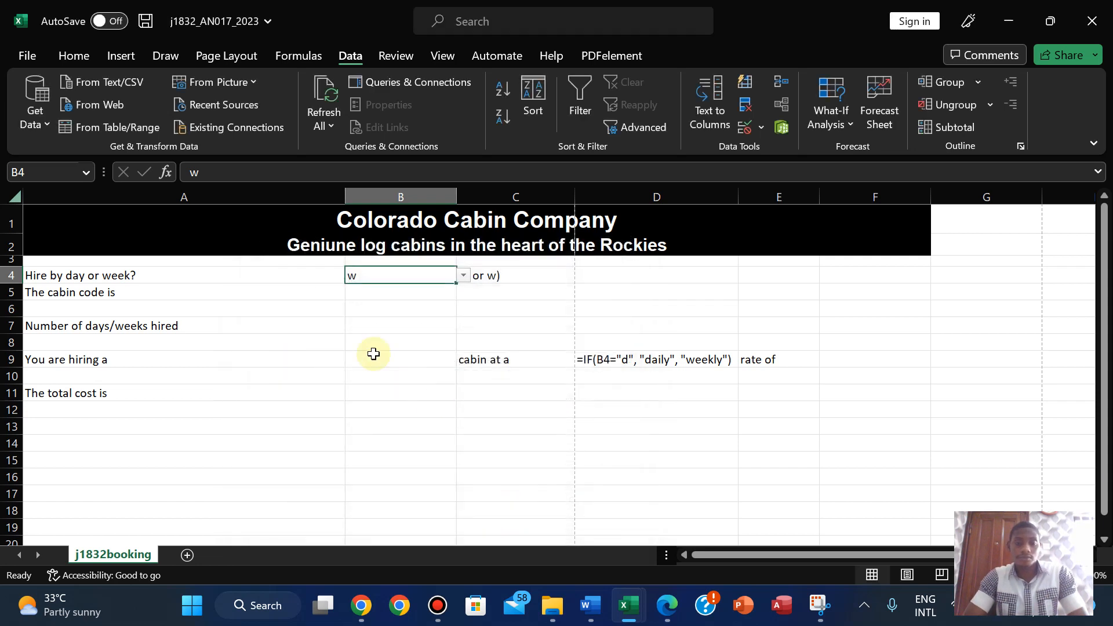
{"action": "left_click", "coordinate": [463, 276]}
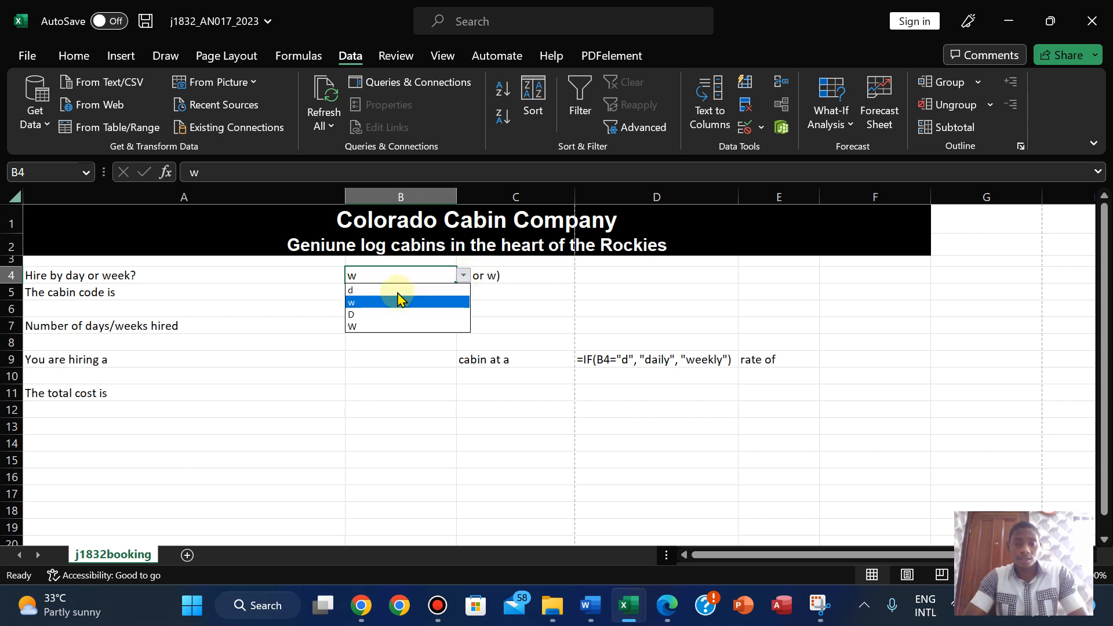
{"action": "left_click", "coordinate": [386, 314]}
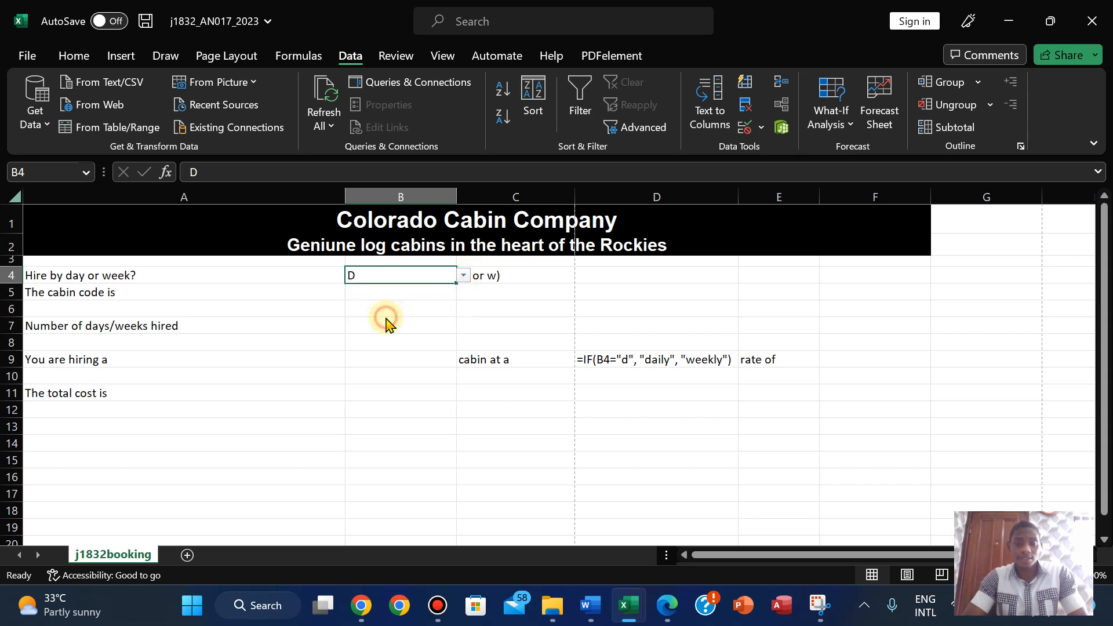
{"action": "left_click", "coordinate": [463, 276]}
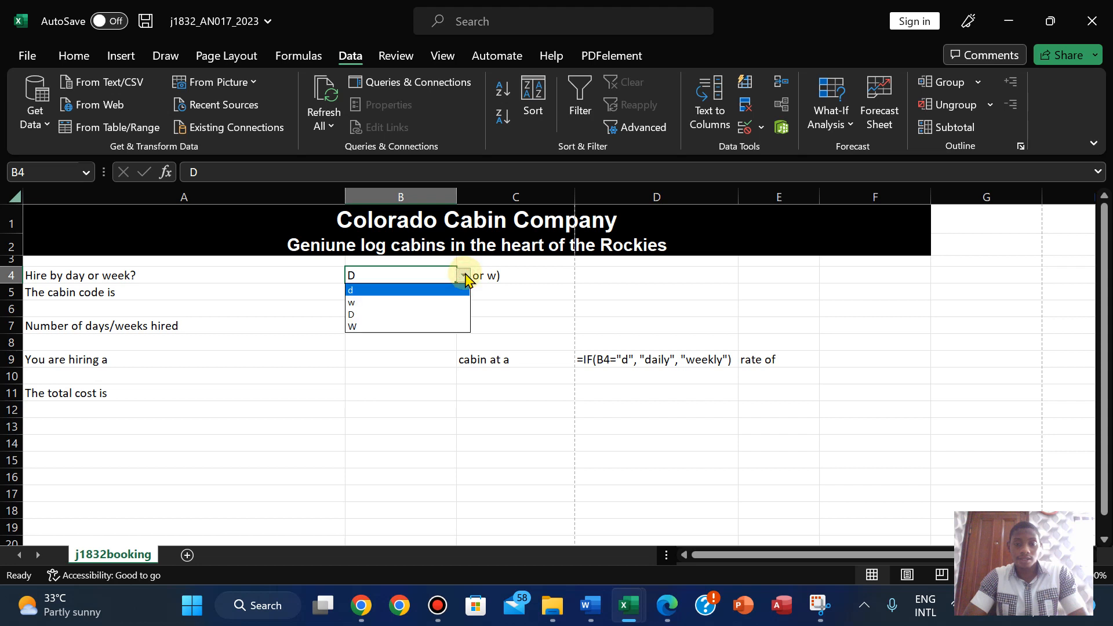
{"action": "left_click", "coordinate": [427, 326]}
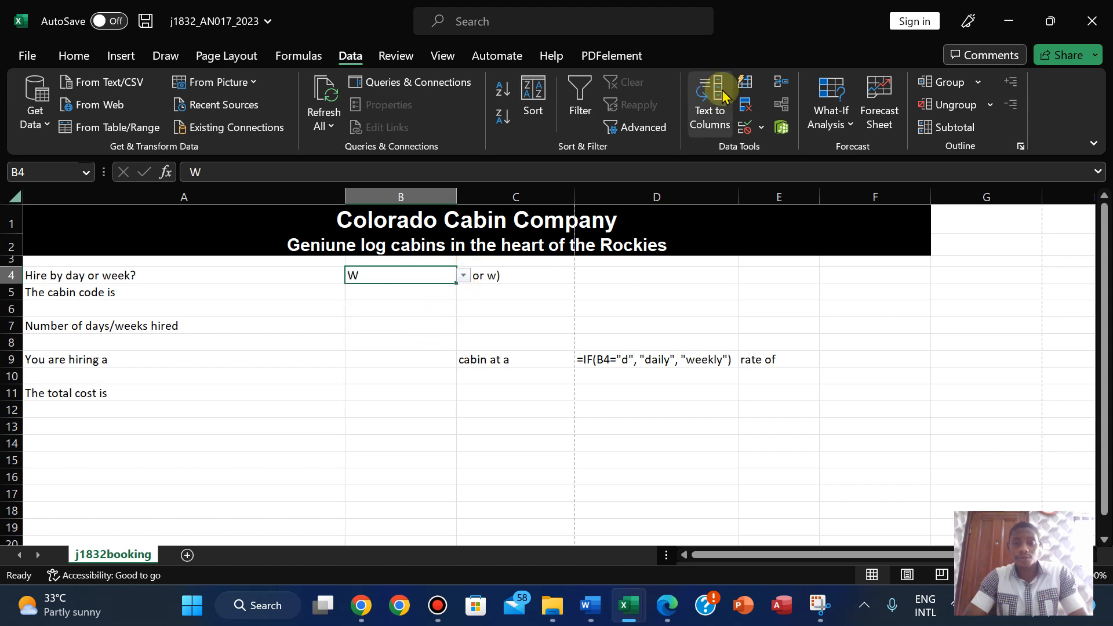
- Turn off Show Formulas and set B4 back to D so D9 reads daily
{"action": "left_click", "coordinate": [297, 56]}
{"action": "left_click", "coordinate": [853, 81]}
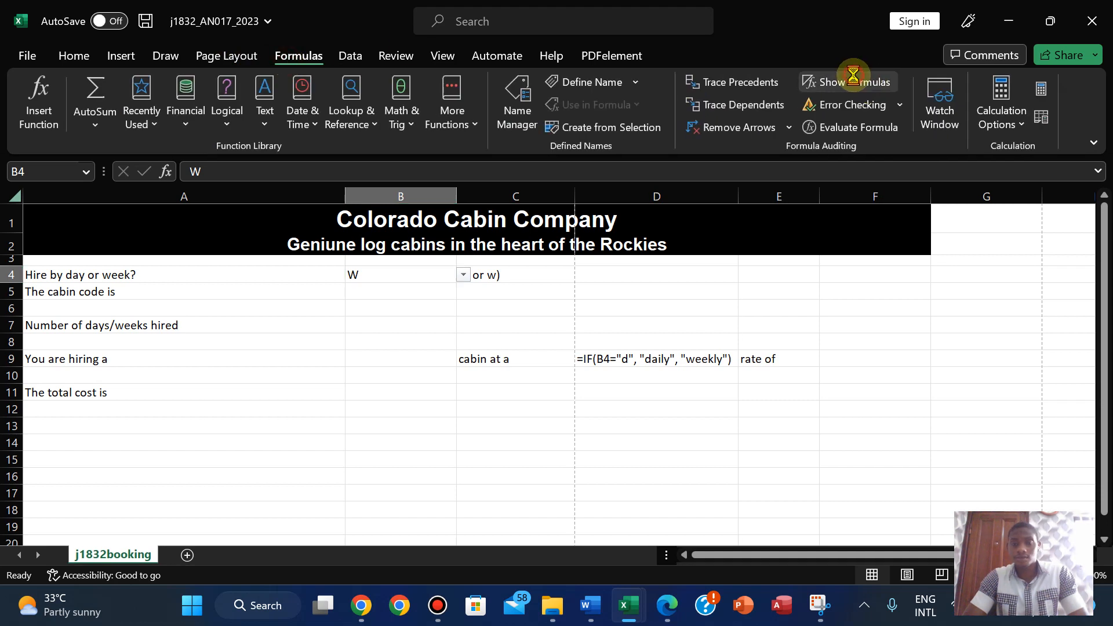
{"action": "left_click", "coordinate": [852, 75]}
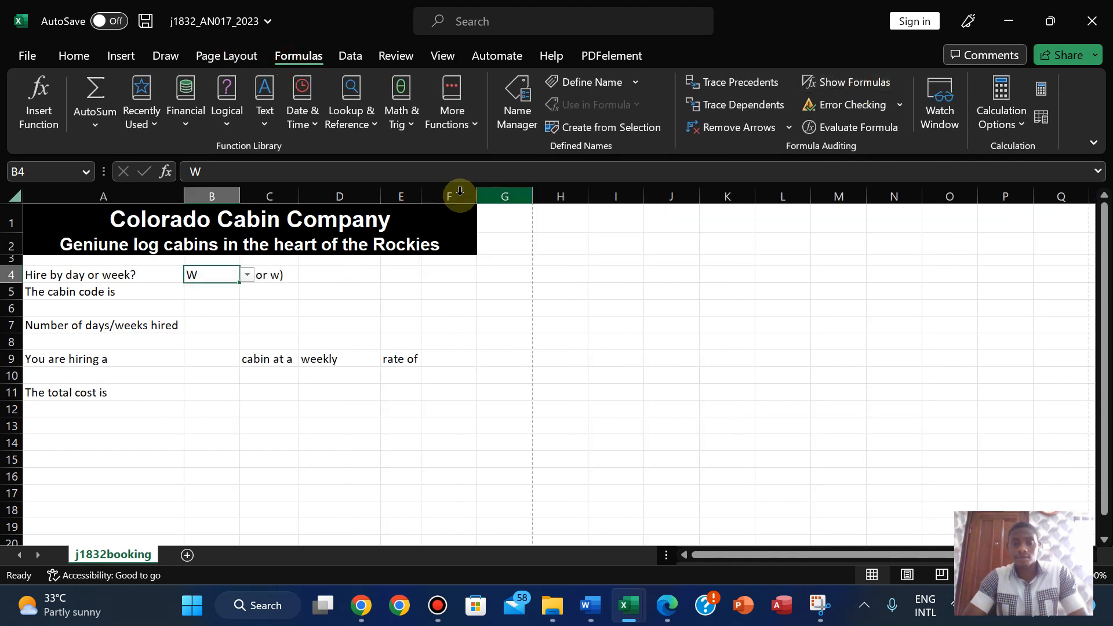
{"action": "left_click", "coordinate": [247, 275]}
{"action": "left_click", "coordinate": [220, 291]}
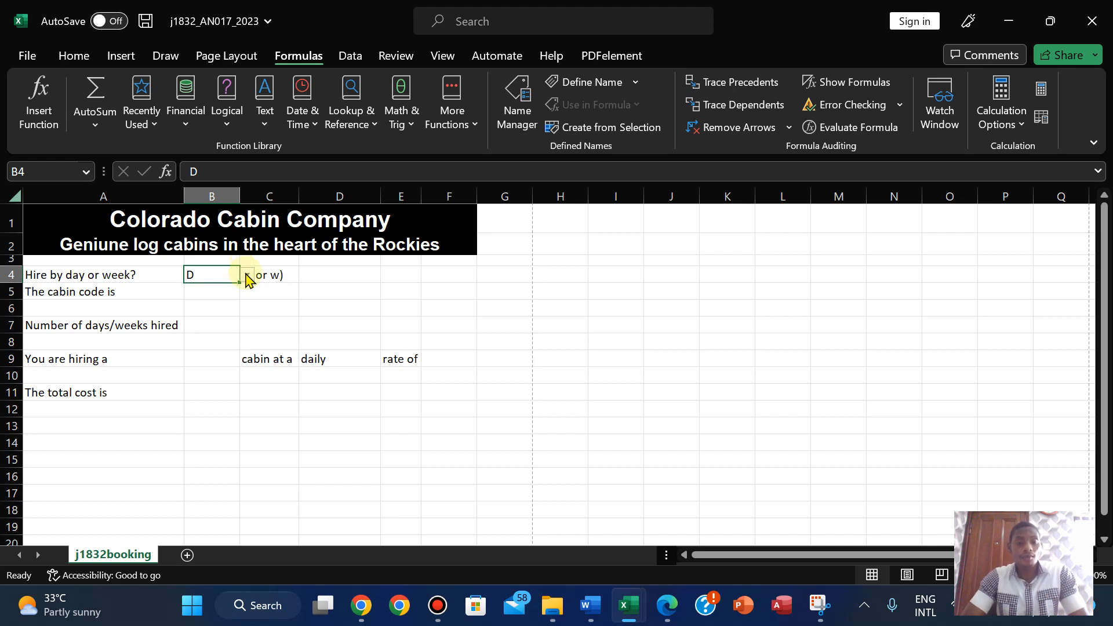
- Enter 5 in B4 to confirm the Stop alert rejects it, then view the Evidence 7 task in Edge
{"action": "key", "text": "BackSpace"}
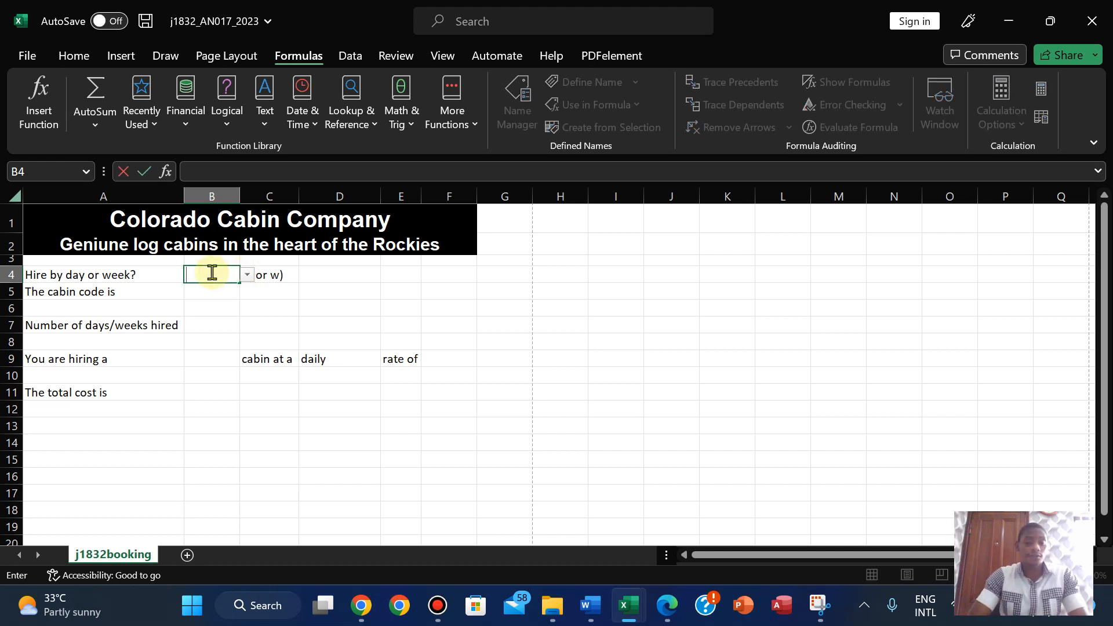
{"action": "type", "text": "5"}
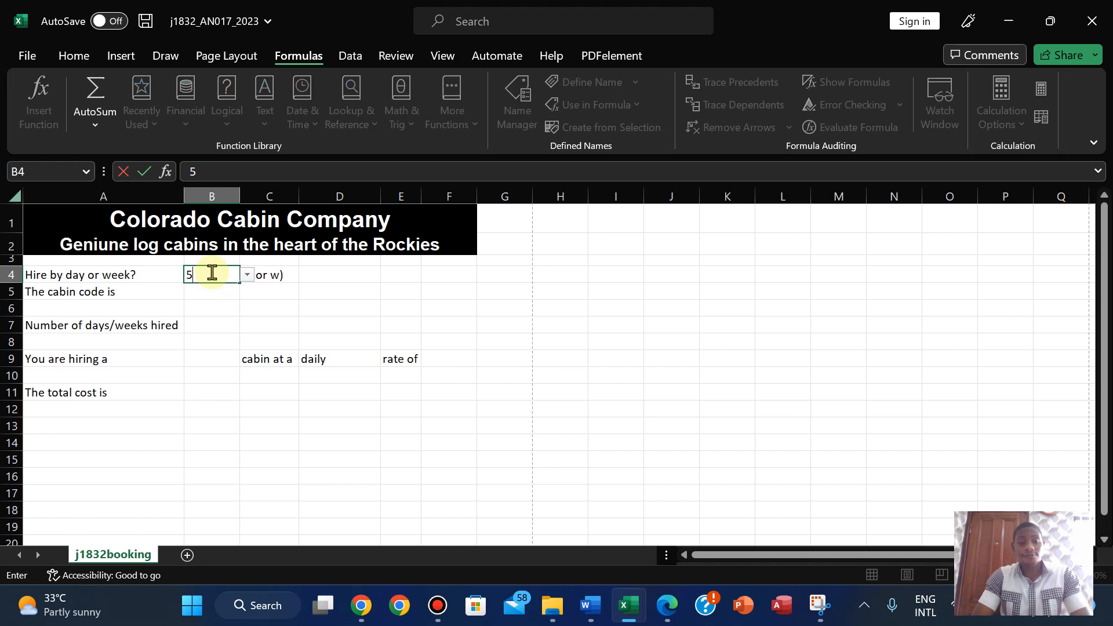
{"action": "key", "text": "Return"}
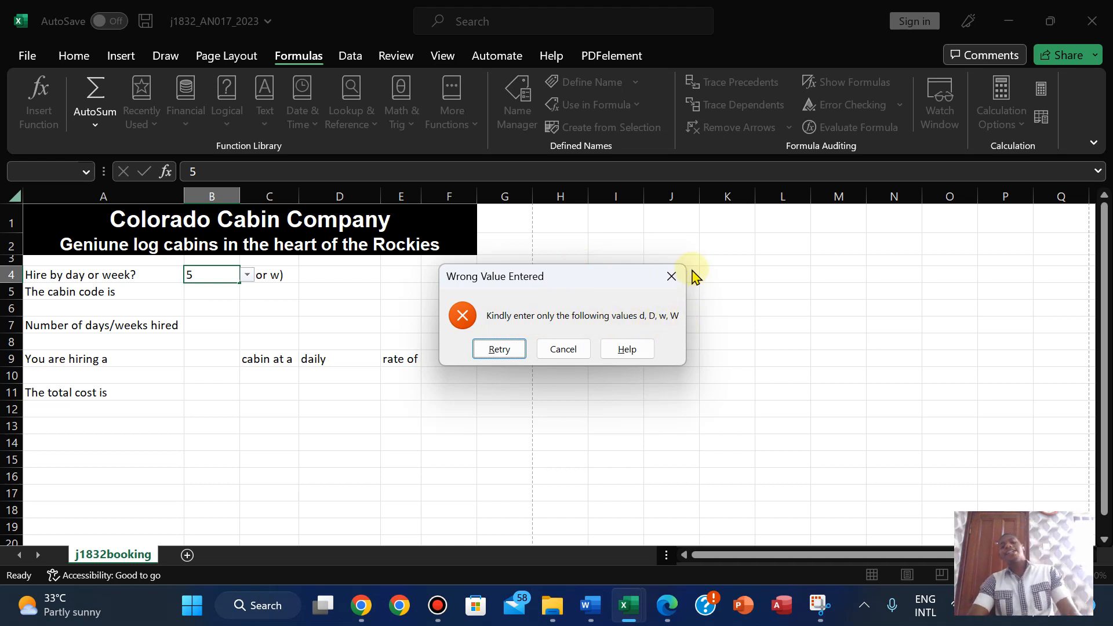
{"action": "left_click", "coordinate": [670, 276]}
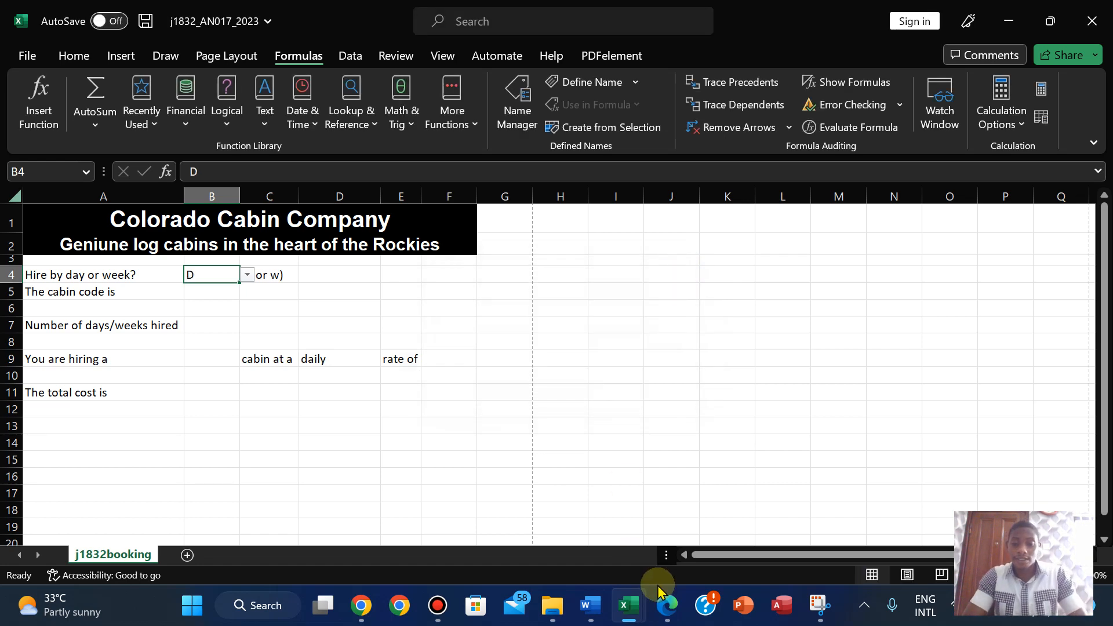
{"action": "left_click", "coordinate": [668, 605]}
{"action": "key", "text": "Down"}
{"action": "key", "text": "Down"}
{"action": "key", "text": "Down"}
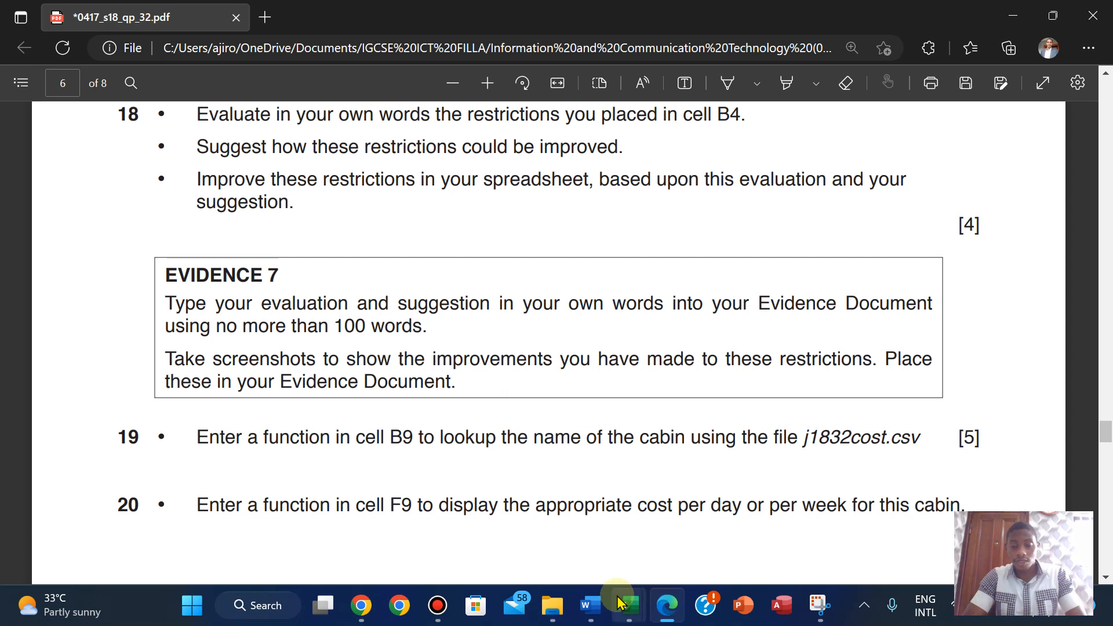
- Reopen B4's Data Validation dialog in the booking workbook and snip its error alert settings
{"action": "mouse_move", "coordinate": [629, 604]}
{"action": "left_click", "coordinate": [528, 477]}
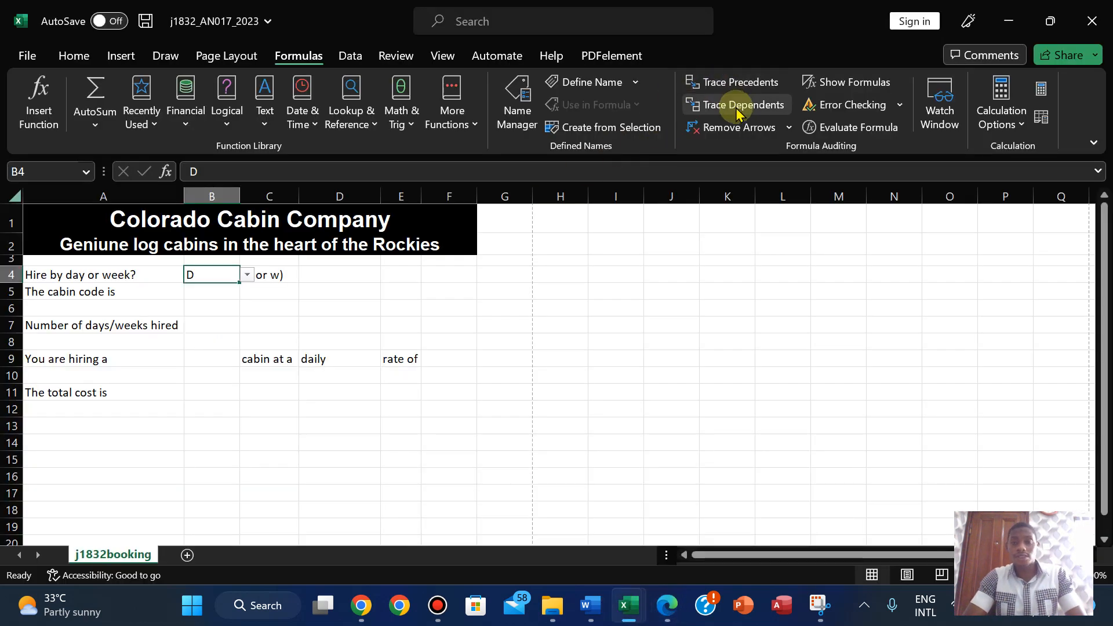
{"action": "left_click", "coordinate": [350, 56]}
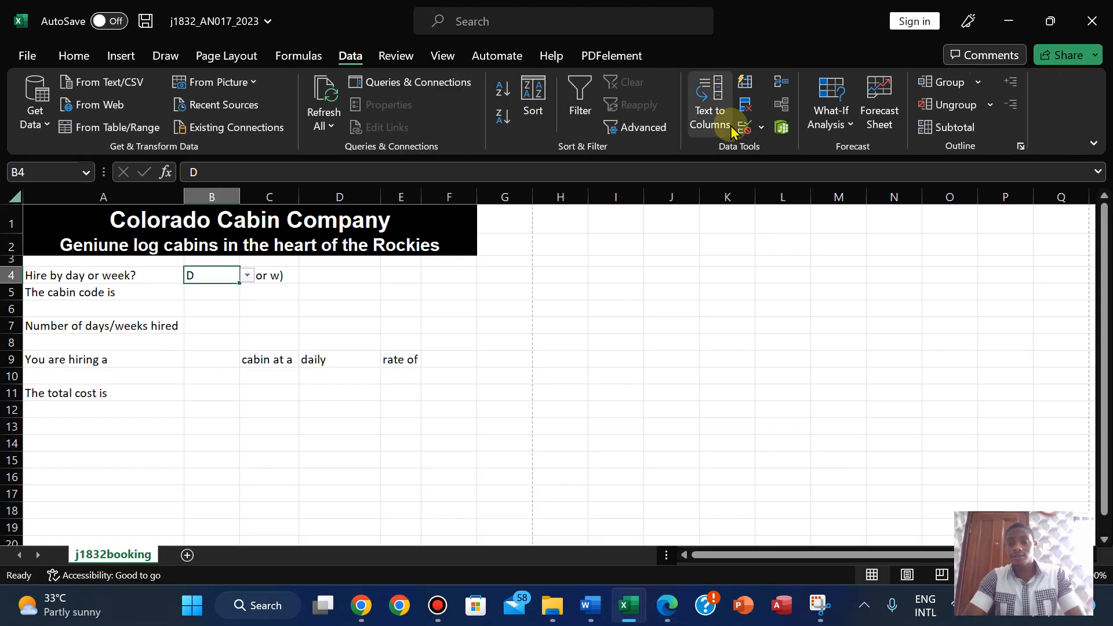
{"action": "left_click", "coordinate": [760, 128]}
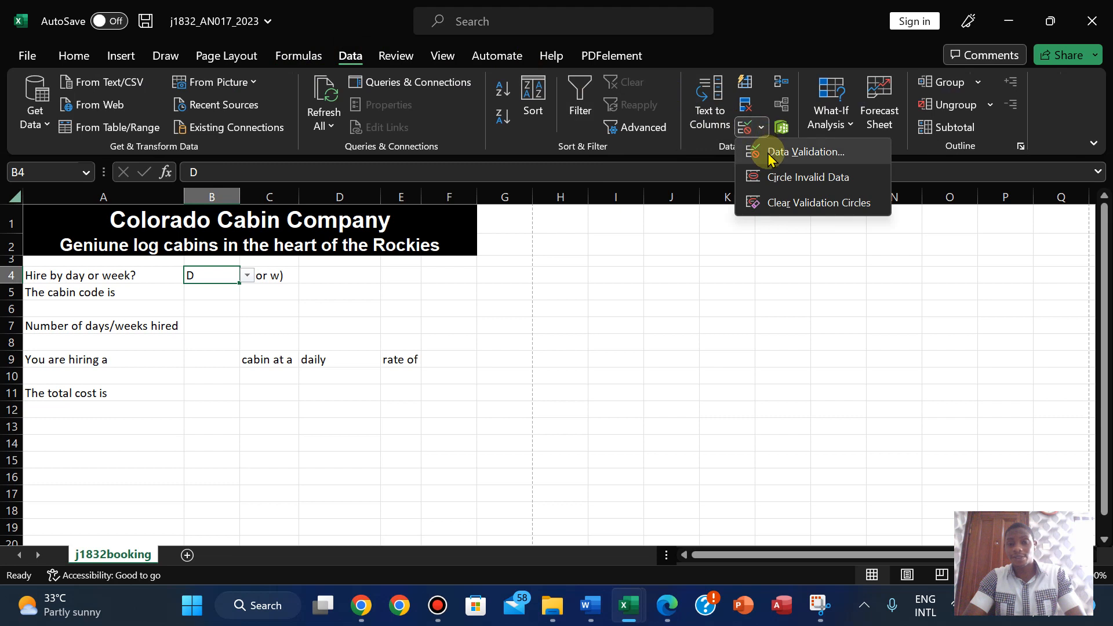
{"action": "left_click", "coordinate": [769, 151]}
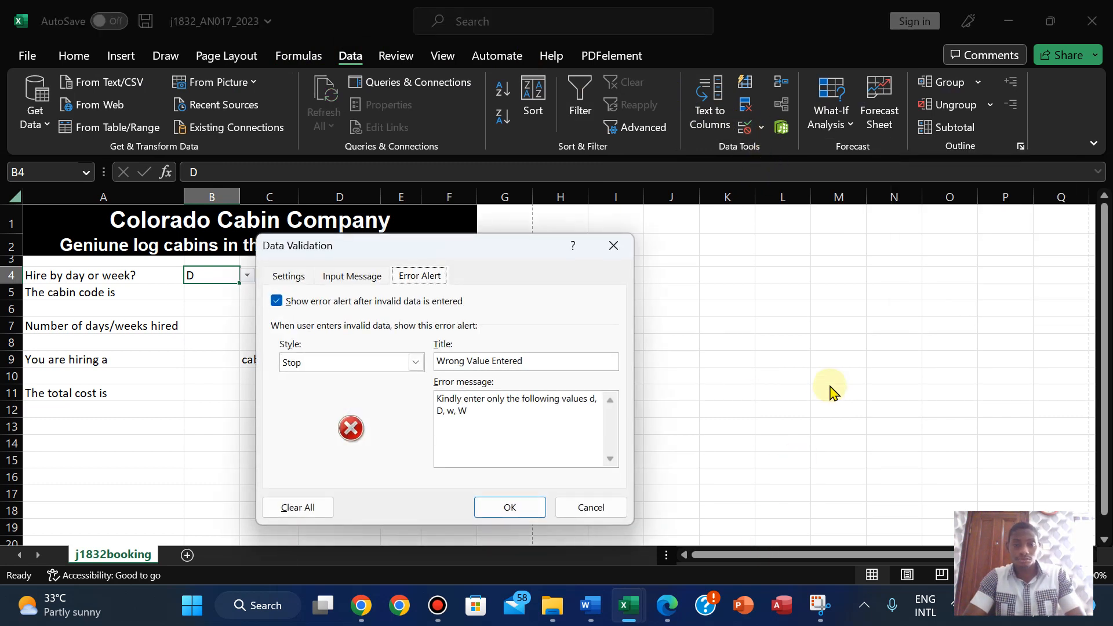
{"action": "left_click", "coordinate": [820, 605]}
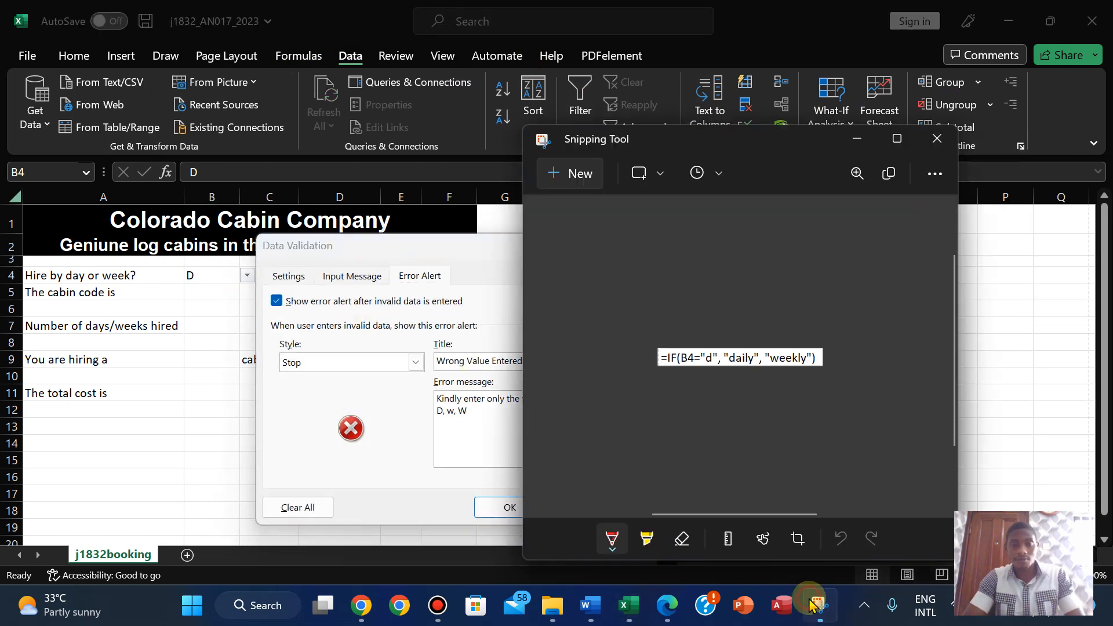
{"action": "left_click", "coordinate": [575, 174]}
{"action": "left_click_drag", "start_coordinate": [259, 235], "coordinate": [633, 527]}
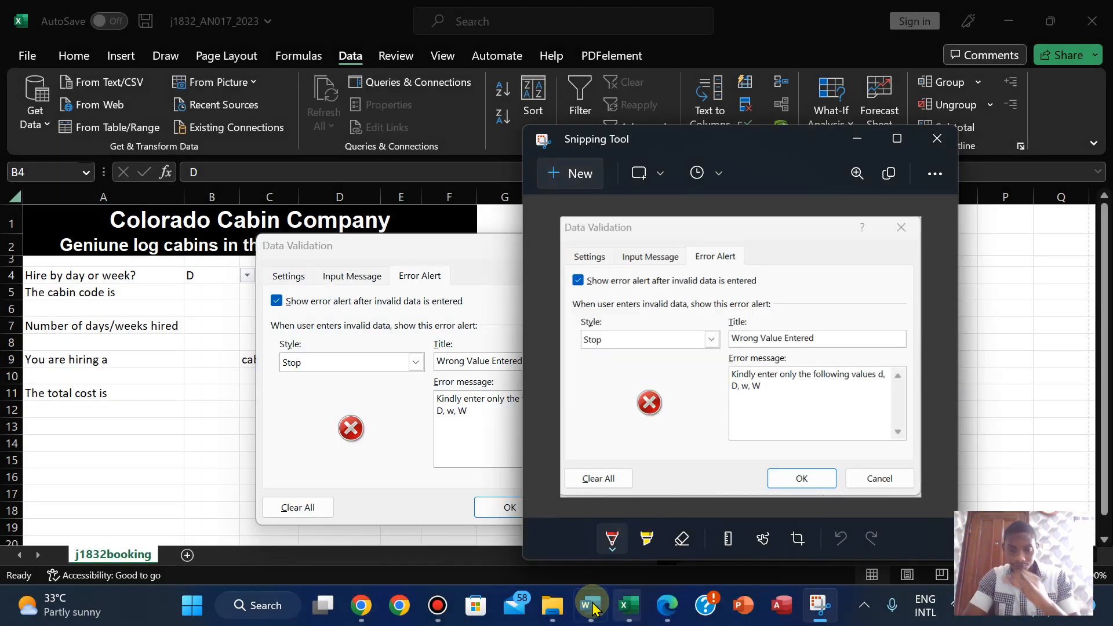
- Go back through the question paper to the Word evidence document
{"action": "left_click", "coordinate": [667, 608]}
{"action": "mouse_move", "coordinate": [592, 605]}
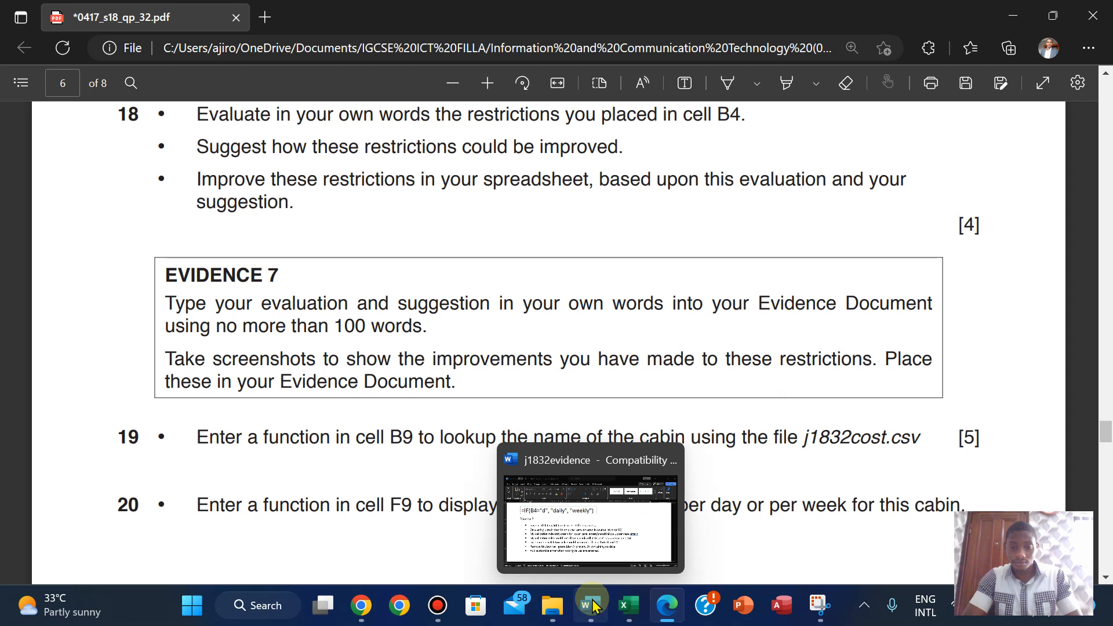
{"action": "left_click", "coordinate": [568, 549]}
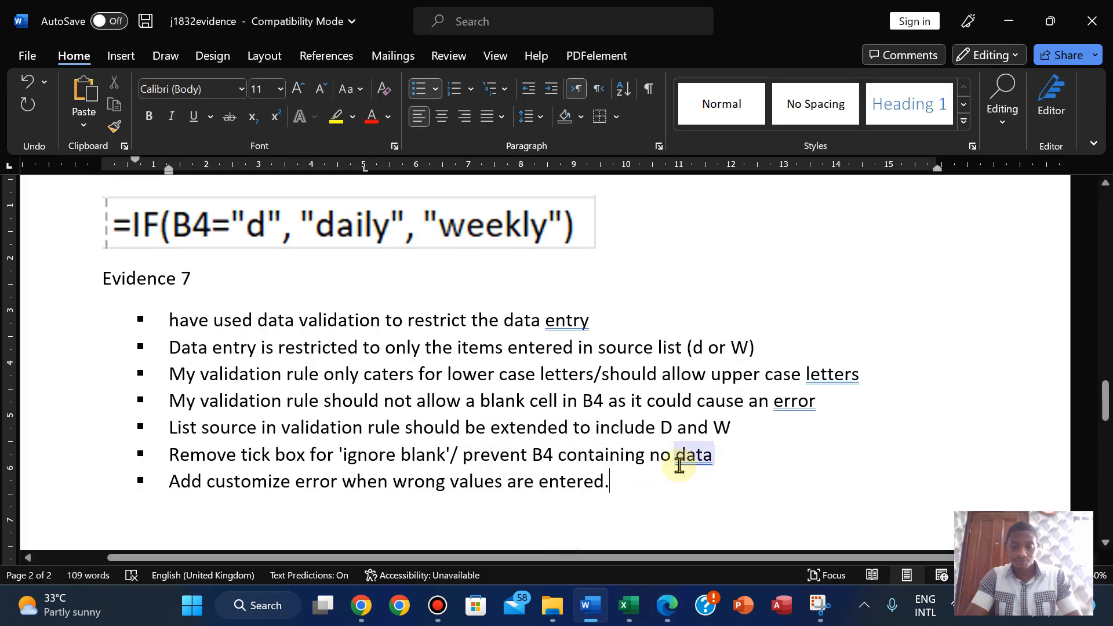
- Paste the error alert screenshot on a new line below the Evidence 7 bullets
{"action": "key", "text": "Return"}
{"action": "key", "text": "Return"}
{"action": "scroll", "coordinate": [679, 464], "scroll_direction": "down", "scroll_amount": 2}
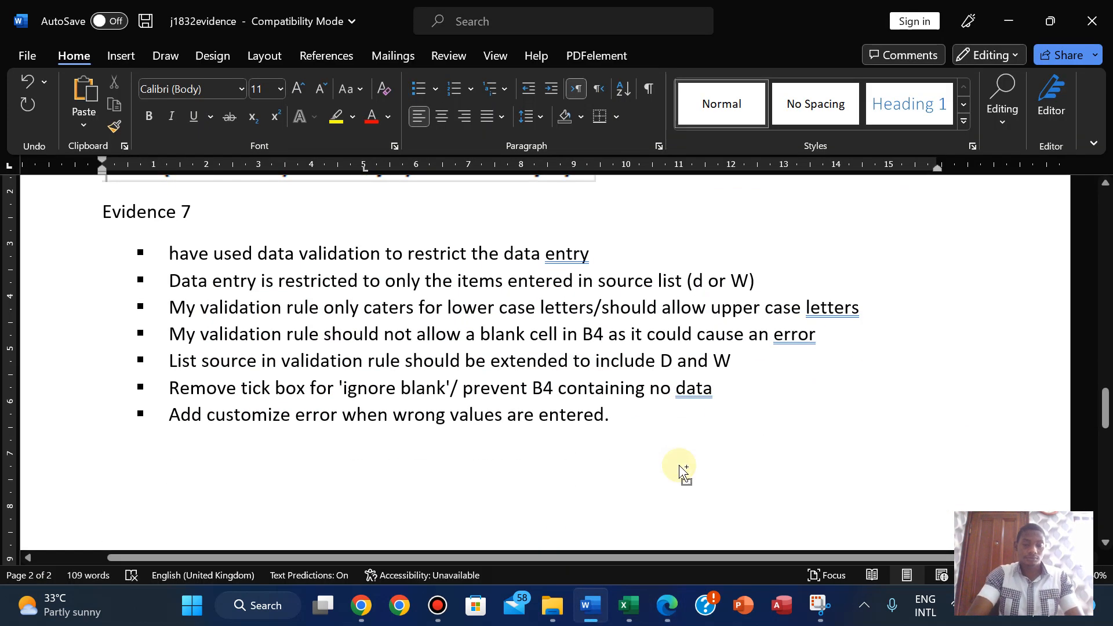
{"action": "key", "text": "ctrl+v"}
{"action": "left_click_drag", "start_coordinate": [1103, 463], "coordinate": [1101, 416]}
{"action": "left_click", "coordinate": [104, 403]}
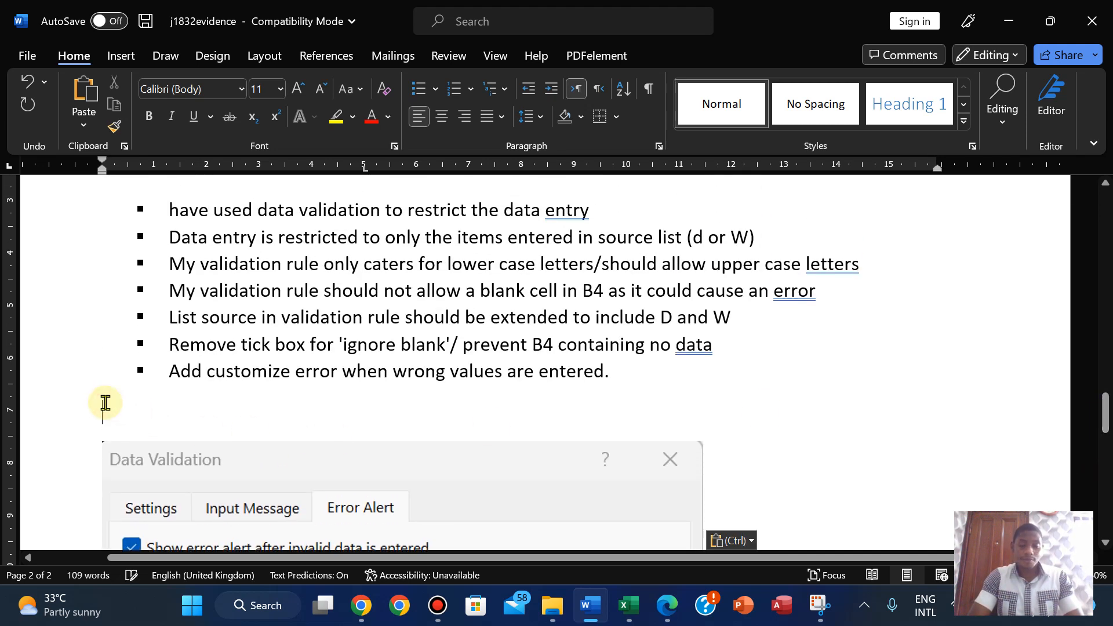
- Return to the j1832_AN017_2023 booking workbook by way of the question paper
{"action": "left_click", "coordinate": [664, 613]}
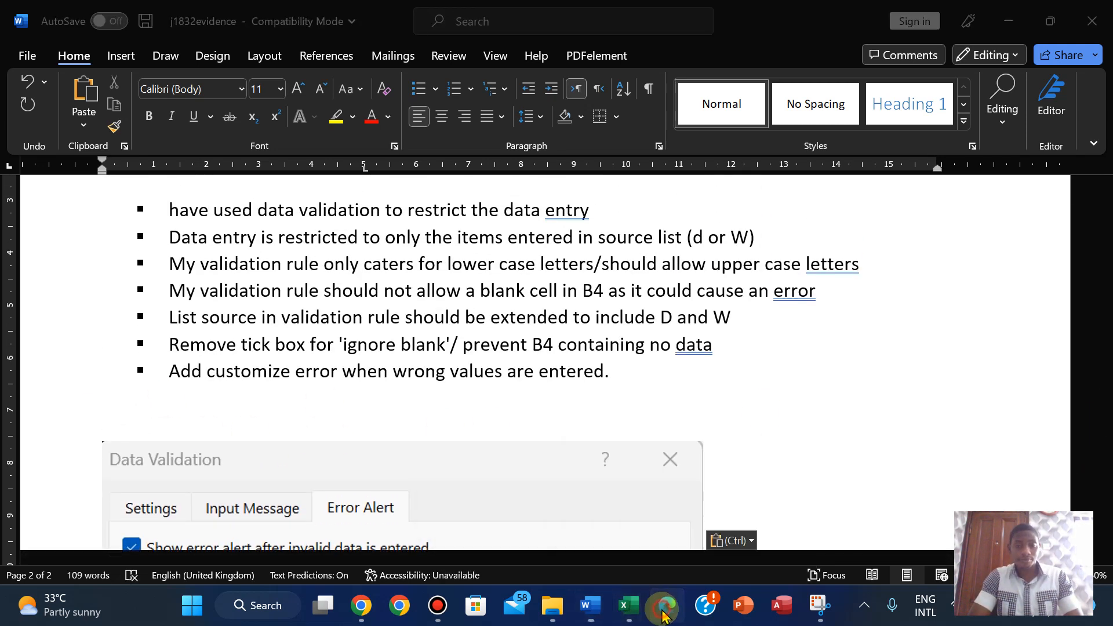
{"action": "mouse_move", "coordinate": [624, 613]}
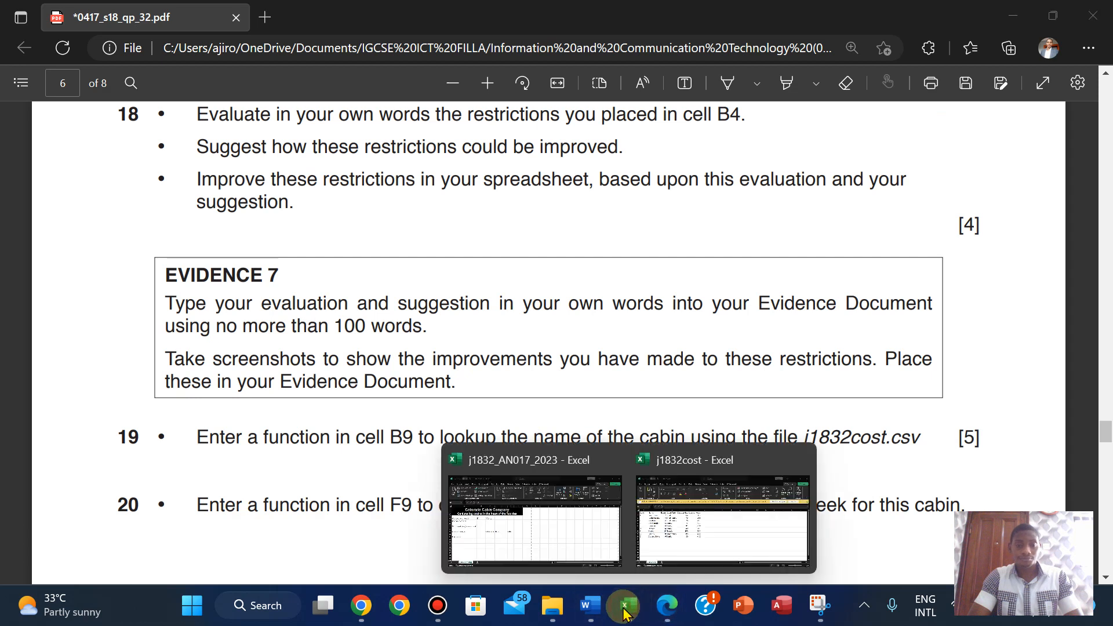
{"action": "left_click", "coordinate": [472, 510]}
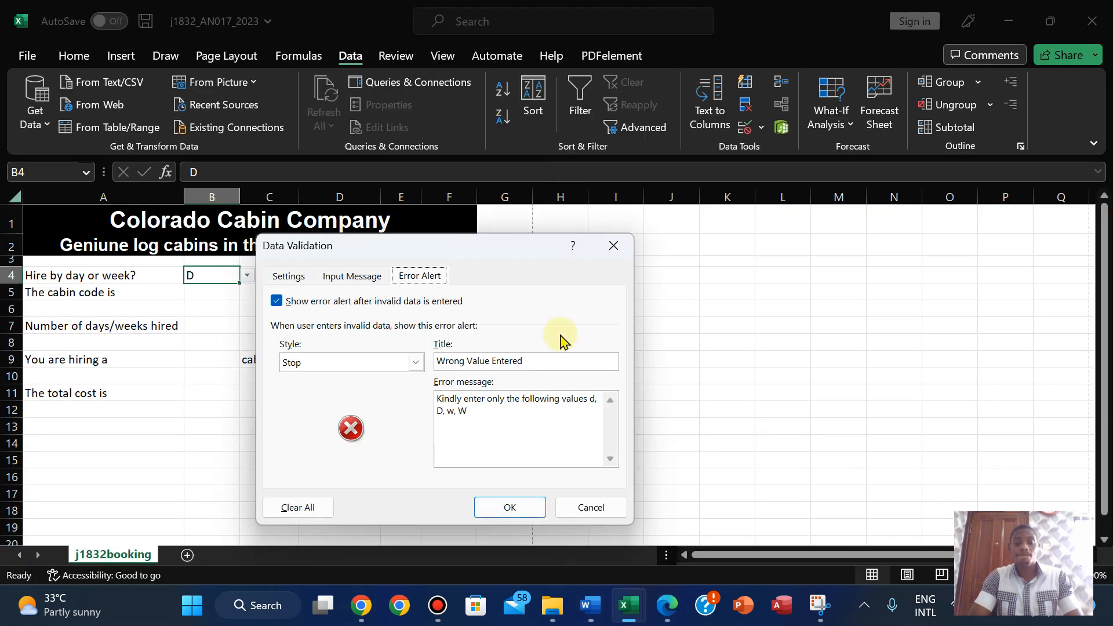
- Snip B4's validation Settings tab: List source d,w,D,W with blanks not ignored
{"action": "left_click", "coordinate": [353, 280]}
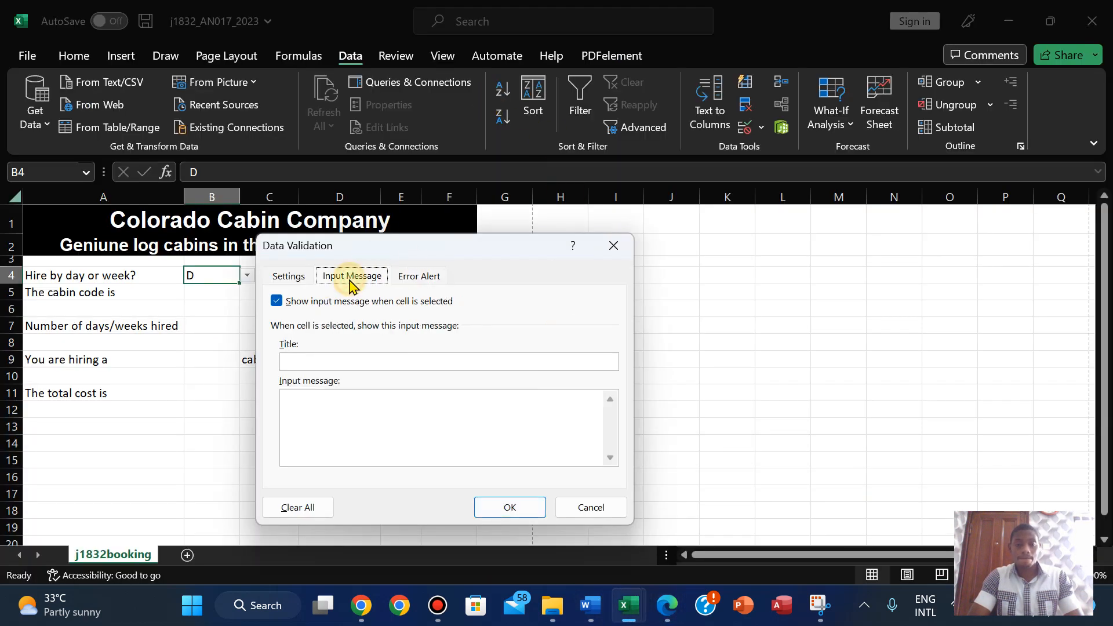
{"action": "left_click", "coordinate": [289, 279]}
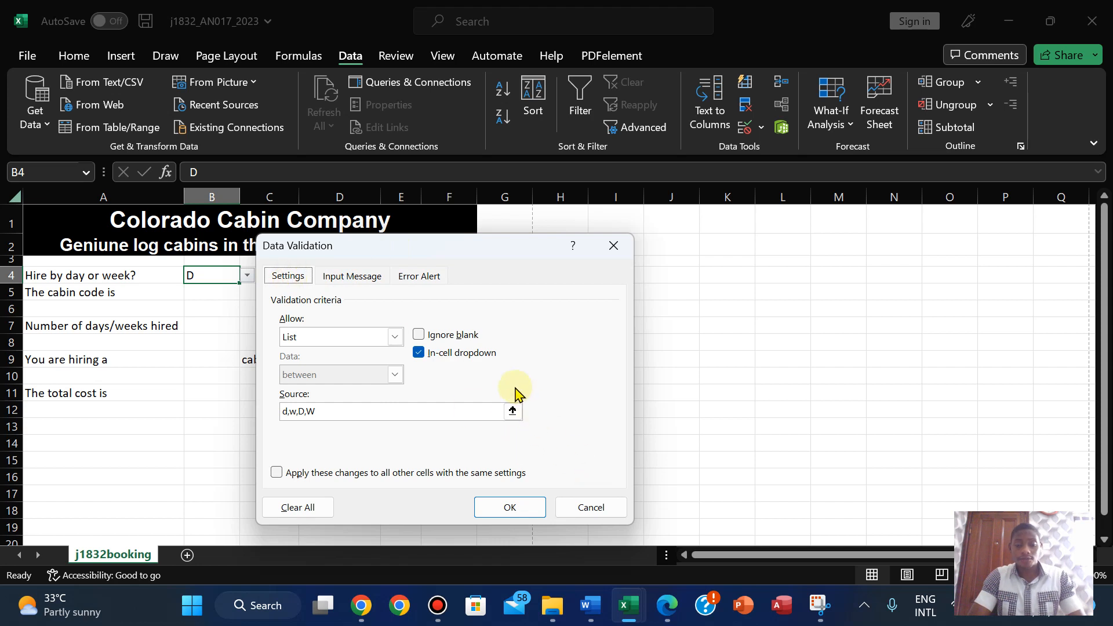
{"action": "left_click", "coordinate": [819, 605]}
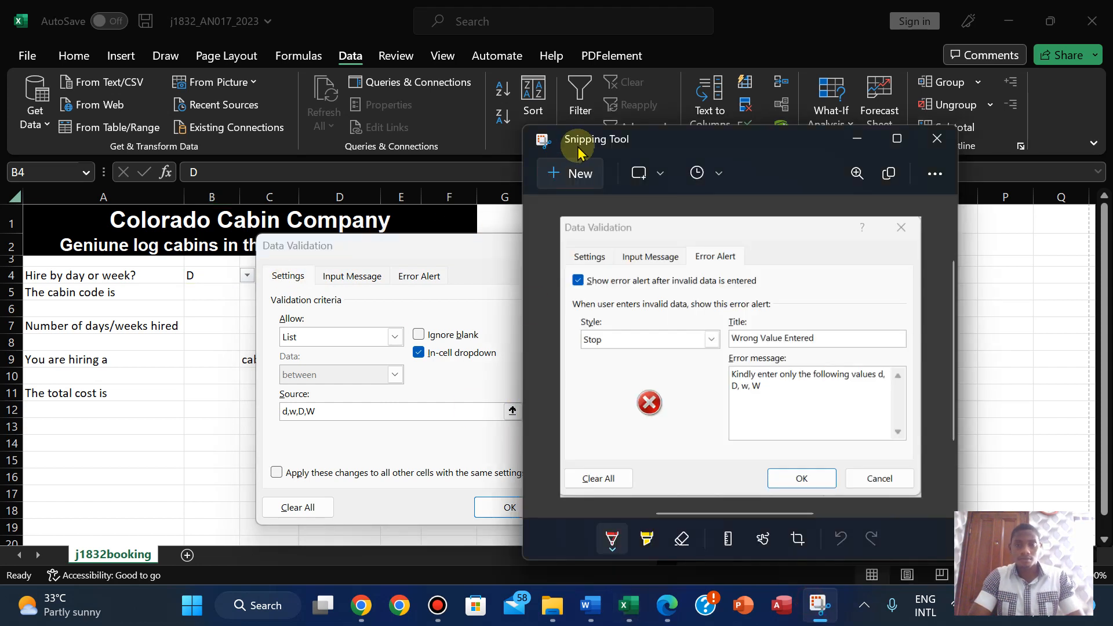
{"action": "left_click", "coordinate": [579, 174]}
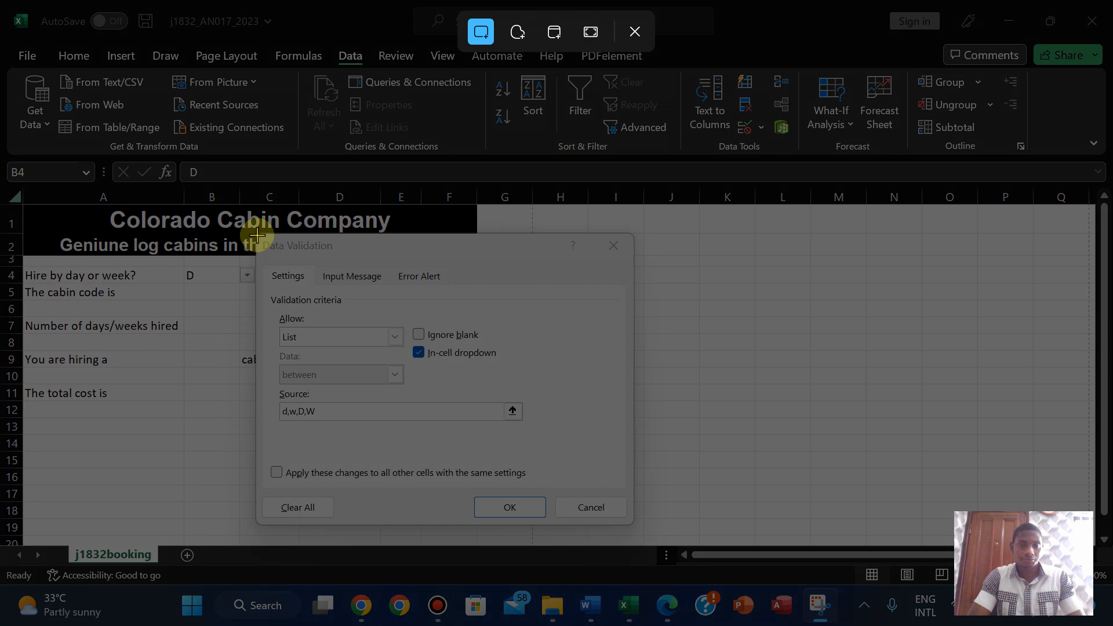
{"action": "left_click_drag", "start_coordinate": [257, 235], "coordinate": [630, 525]}
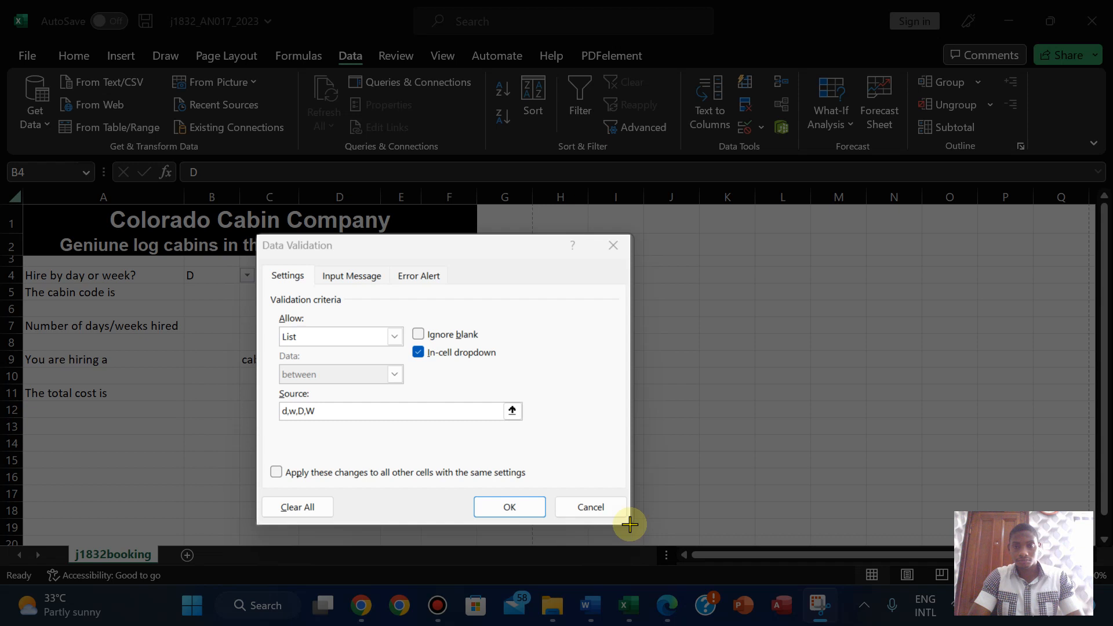
{"action": "left_click_drag", "start_coordinate": [630, 524], "coordinate": [630, 525]}
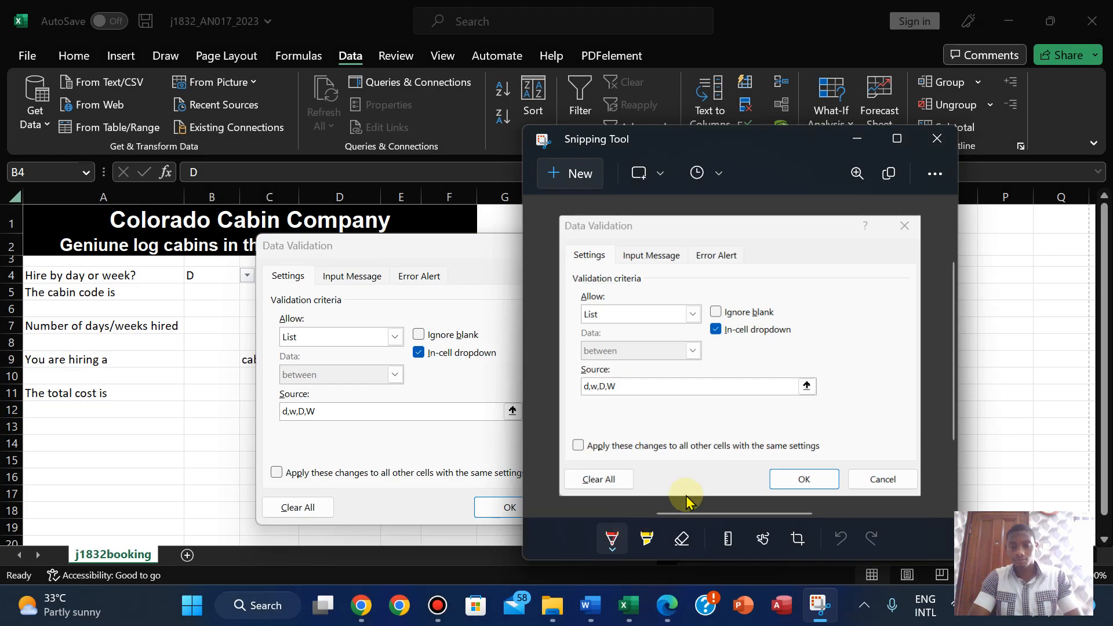
- Paste the validation settings screenshot into the evidence document and resize it
{"action": "left_click", "coordinate": [589, 605]}
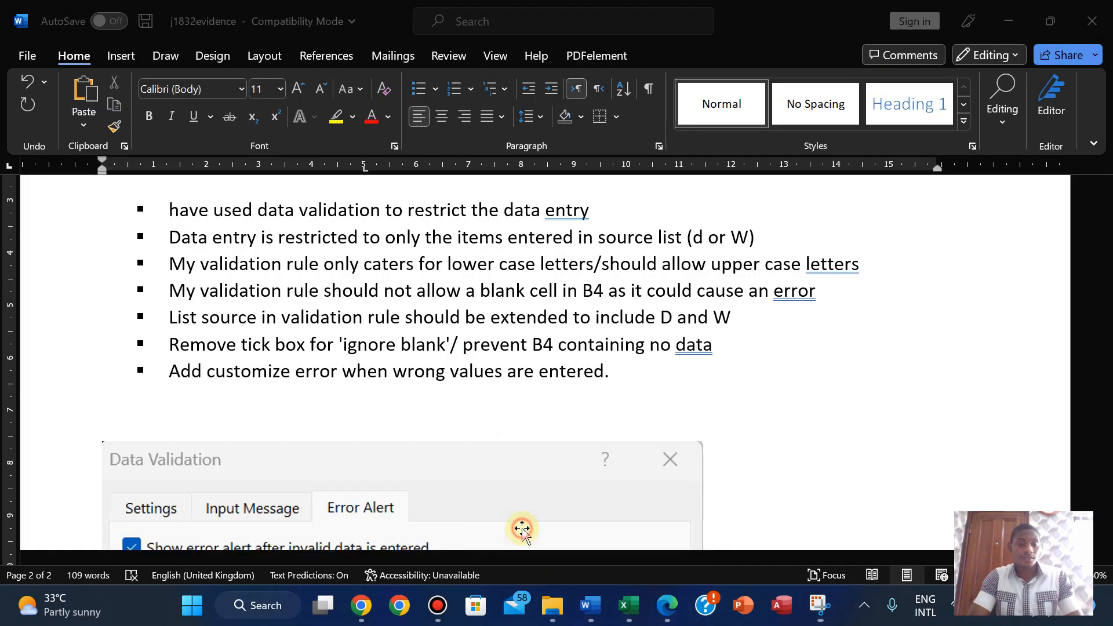
{"action": "key", "text": "ctrl+v"}
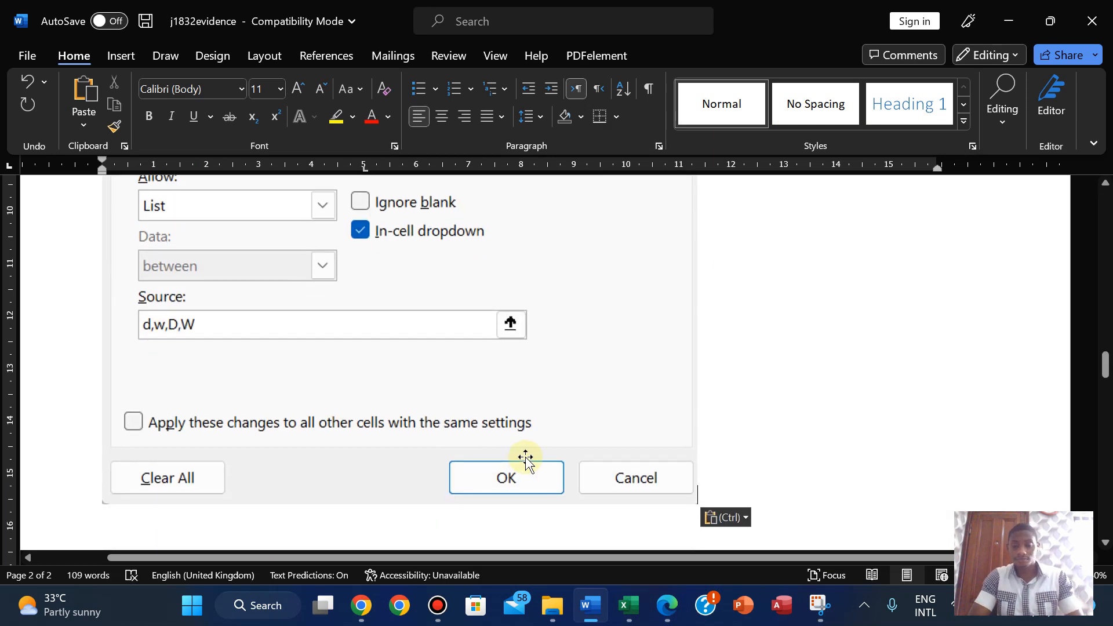
{"action": "left_click", "coordinate": [525, 458]}
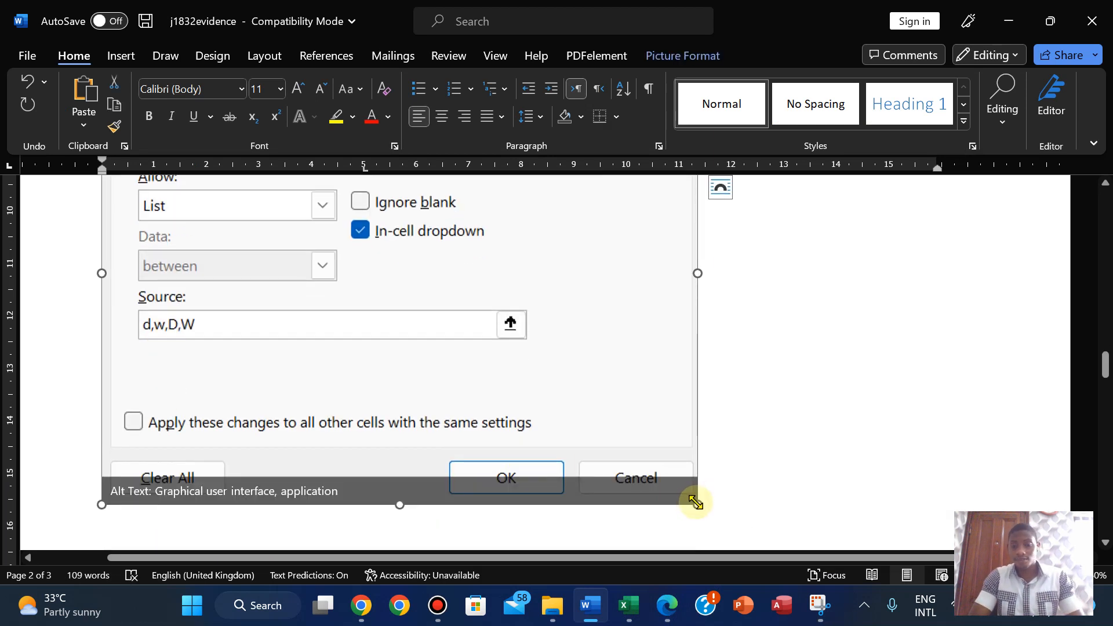
{"action": "left_click_drag", "start_coordinate": [695, 502], "coordinate": [458, 342]}
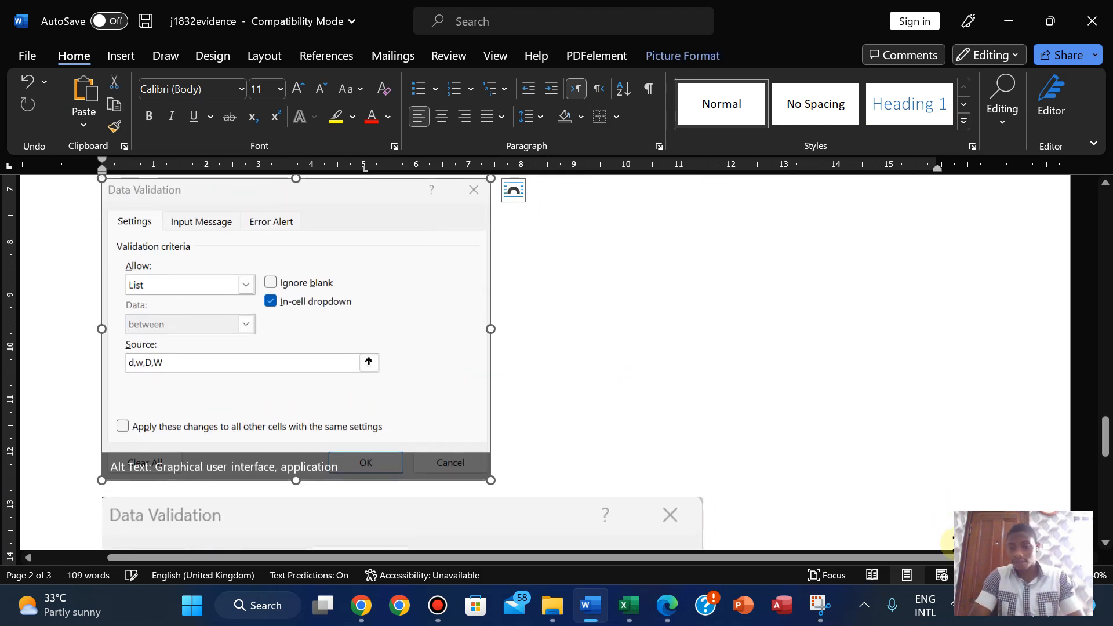
{"action": "scroll", "coordinate": [524, 279], "scroll_direction": "down", "scroll_amount": 5}
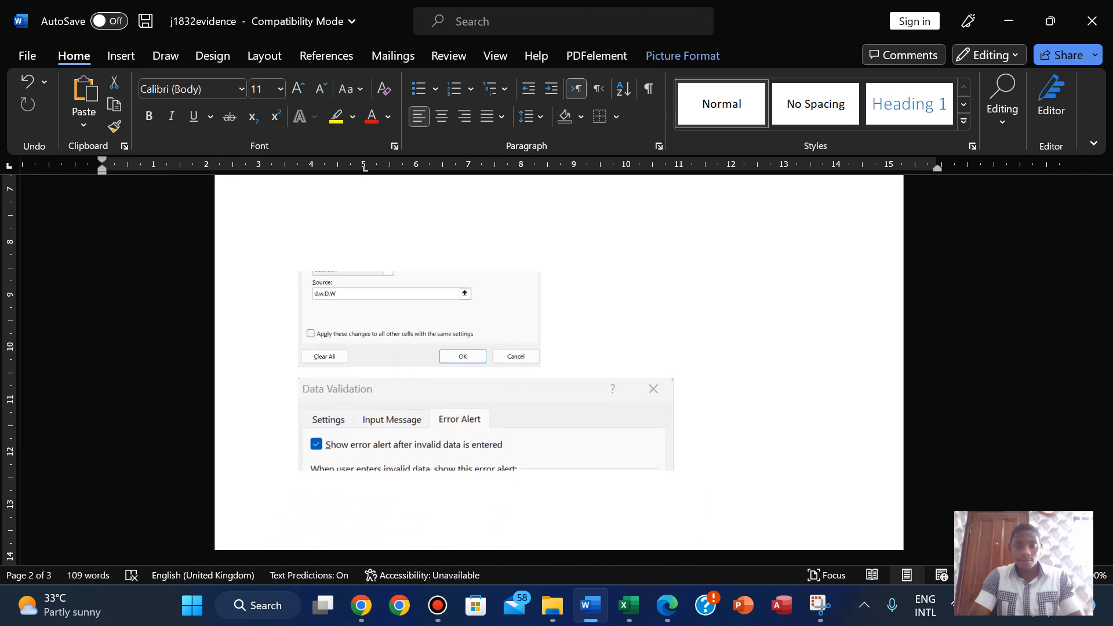
{"action": "left_click_drag", "start_coordinate": [540, 270], "coordinate": [393, 283]}
{"action": "key", "text": "ctrl+z"}
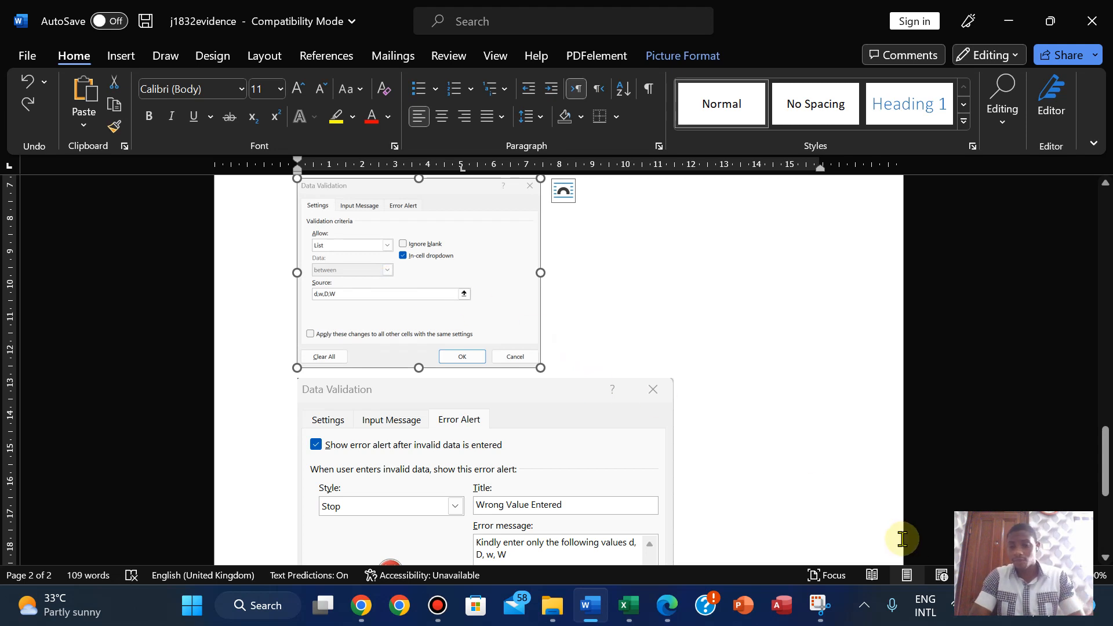
- Shrink the error alert screenshot below it
{"action": "scroll", "coordinate": [619, 397], "scroll_direction": "down", "scroll_amount": 2}
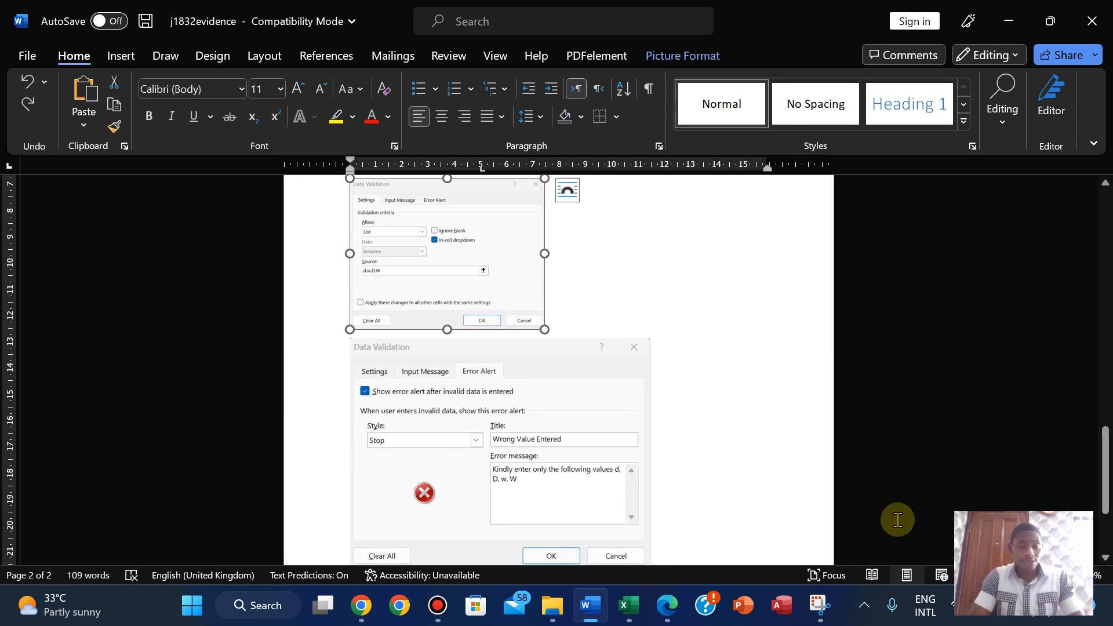
{"action": "left_click", "coordinate": [619, 397]}
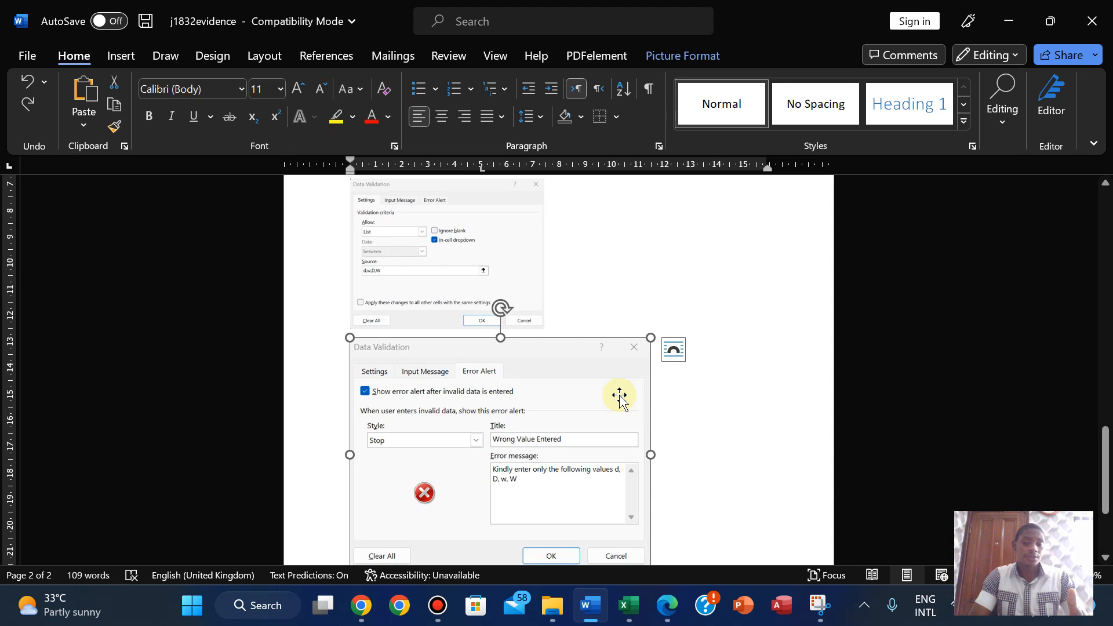
{"action": "left_click_drag", "start_coordinate": [1102, 455], "coordinate": [1102, 476]}
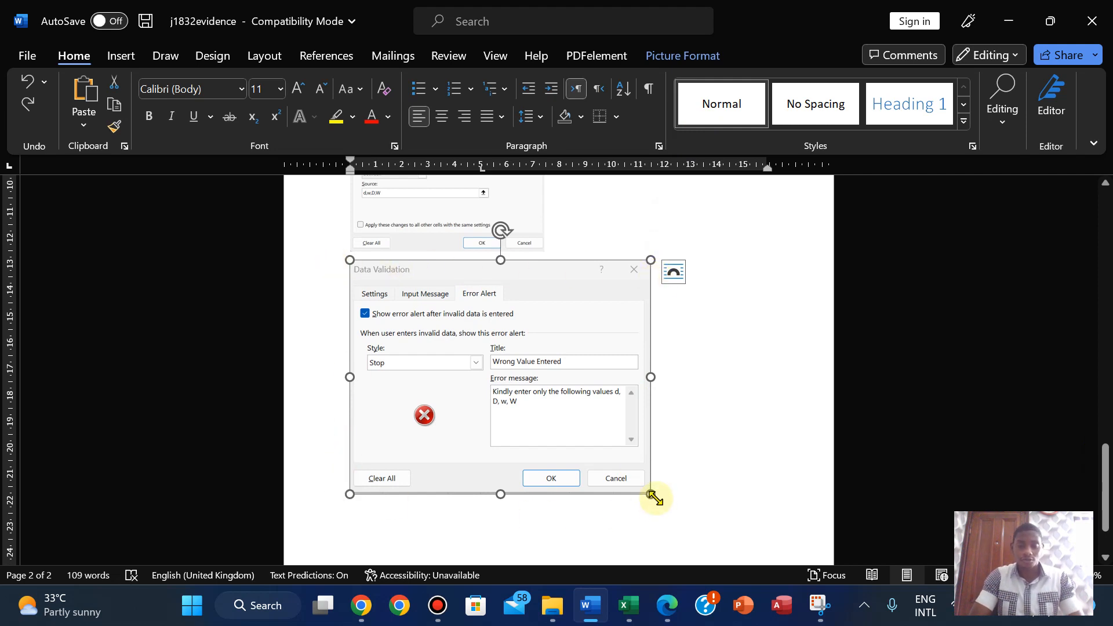
{"action": "left_click_drag", "start_coordinate": [652, 495], "coordinate": [551, 416]}
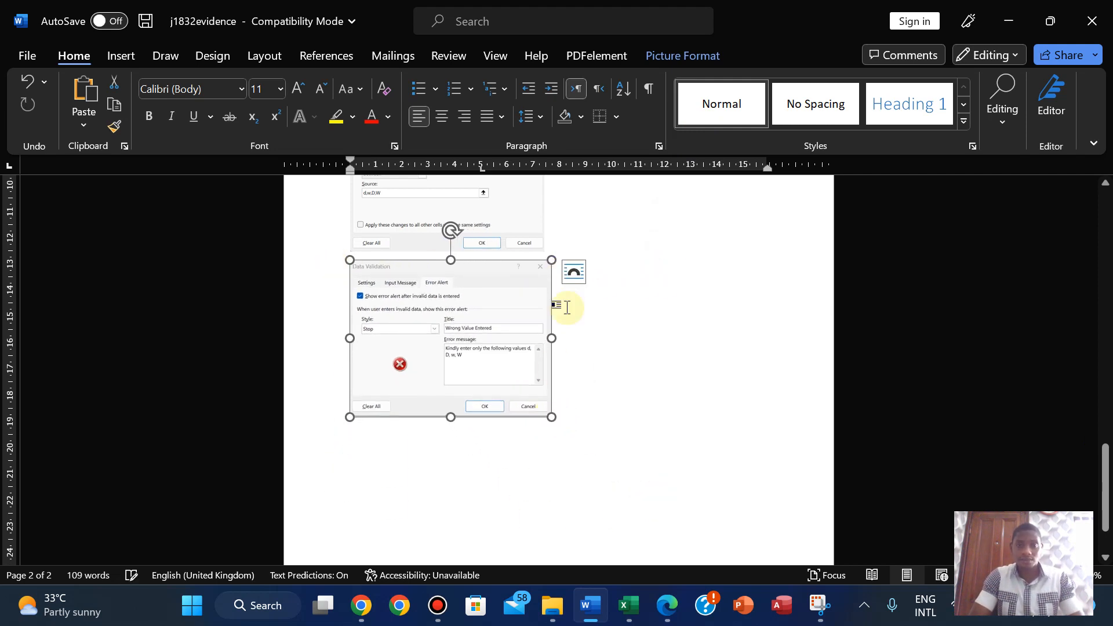
- Put both screenshots side by side on one line with matching sizes
{"action": "left_click", "coordinate": [524, 238]}
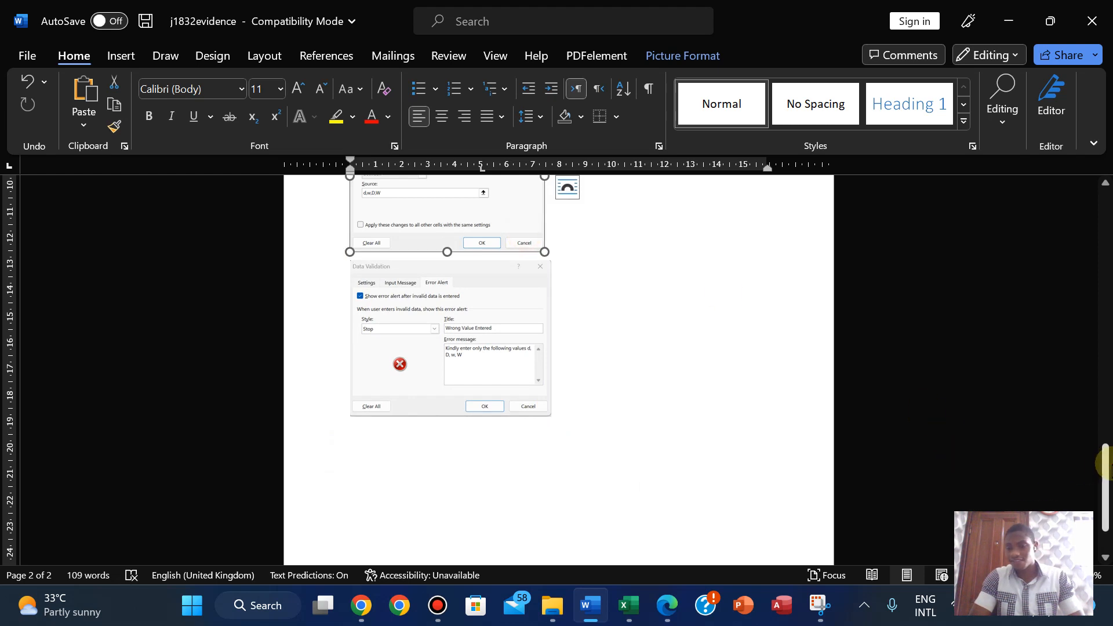
{"action": "left_click_drag", "start_coordinate": [1103, 485], "coordinate": [1104, 434]}
{"action": "left_click", "coordinate": [549, 373]}
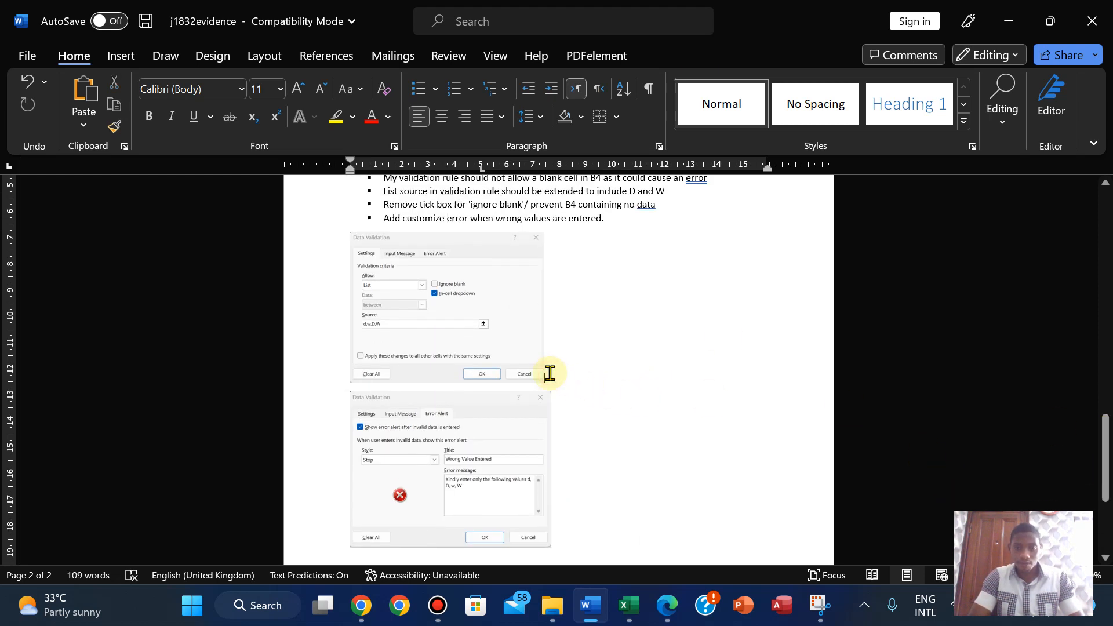
{"action": "key", "text": "Delete"}
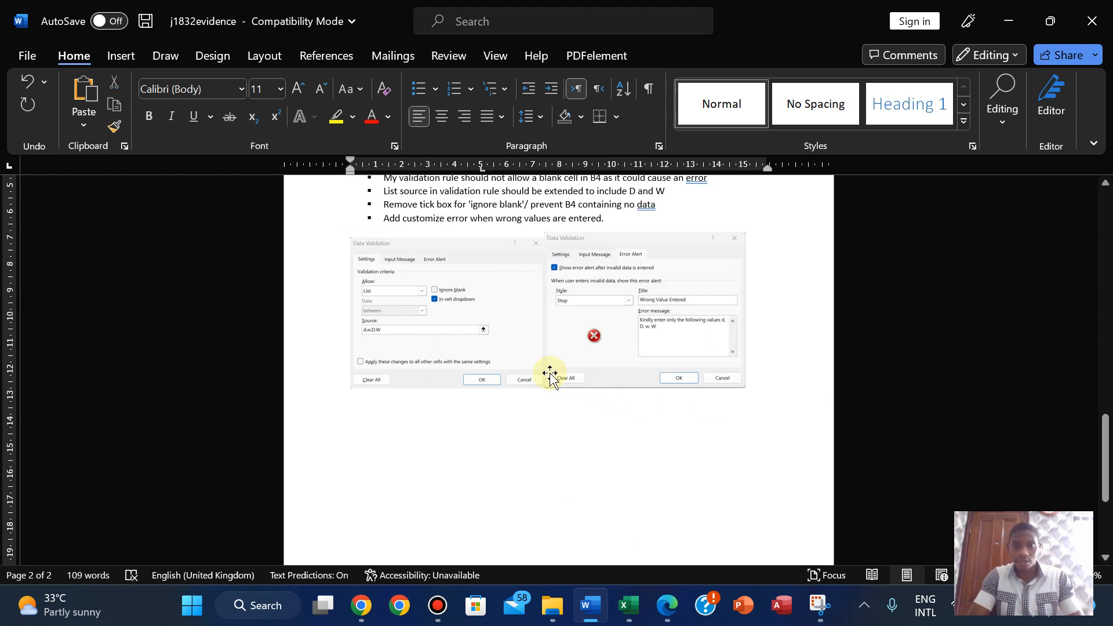
{"action": "left_click", "coordinate": [466, 337]}
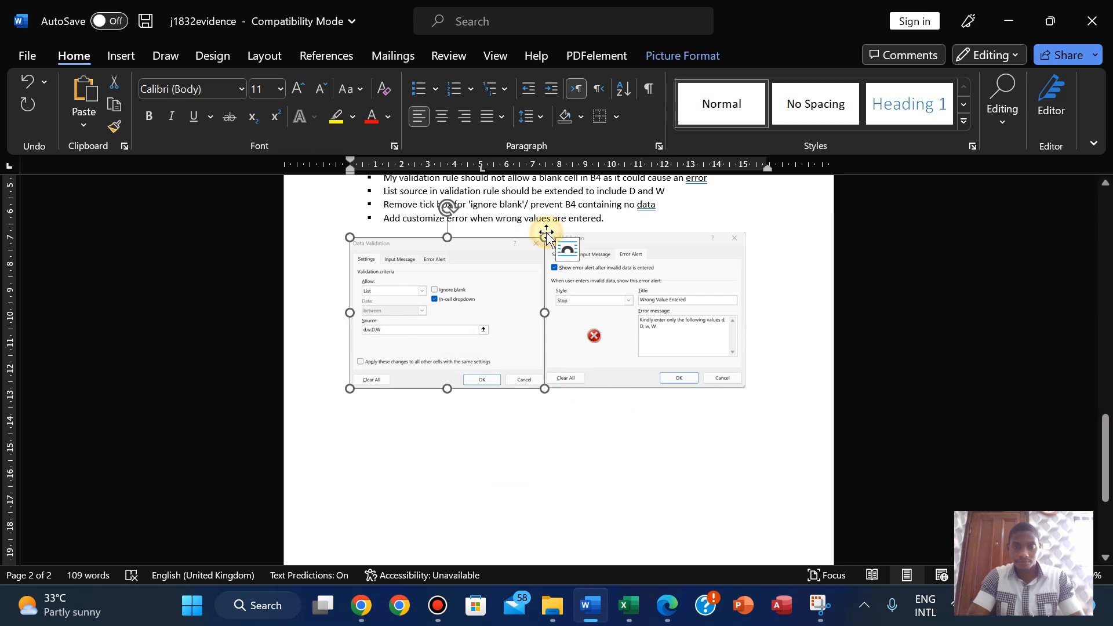
{"action": "mouse_move", "coordinate": [545, 235]}
{"action": "left_mouse_down"}
{"action": "mouse_move", "coordinate": [551, 226]}
{"action": "mouse_move", "coordinate": [541, 231]}
{"action": "left_mouse_up"}
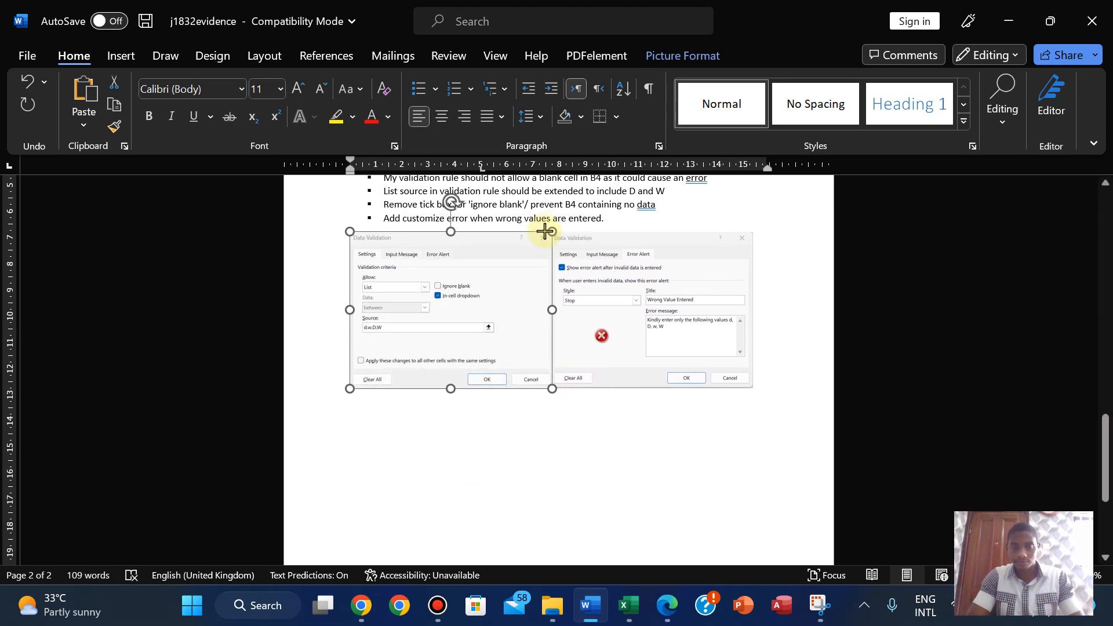
{"action": "left_click", "coordinate": [589, 436]}
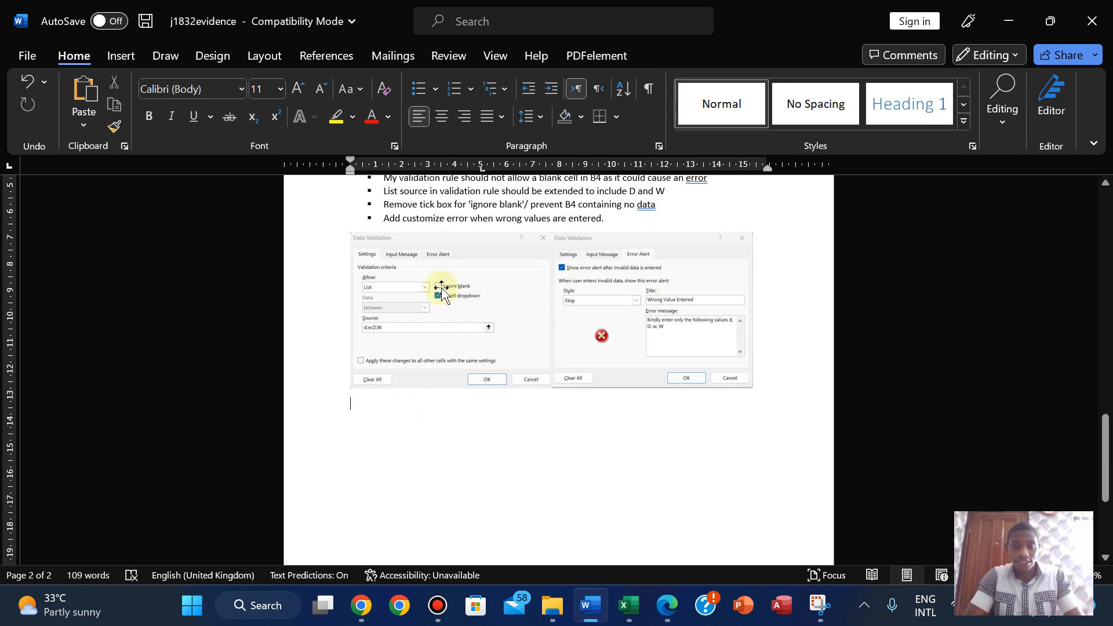
- Read questions 19–21, close B4's validation dialog, and return to the j1832_AN017_2023 workbook
{"action": "left_click", "coordinate": [664, 603]}
{"action": "scroll", "coordinate": [292, 353], "scroll_direction": "down", "scroll_amount": 3}
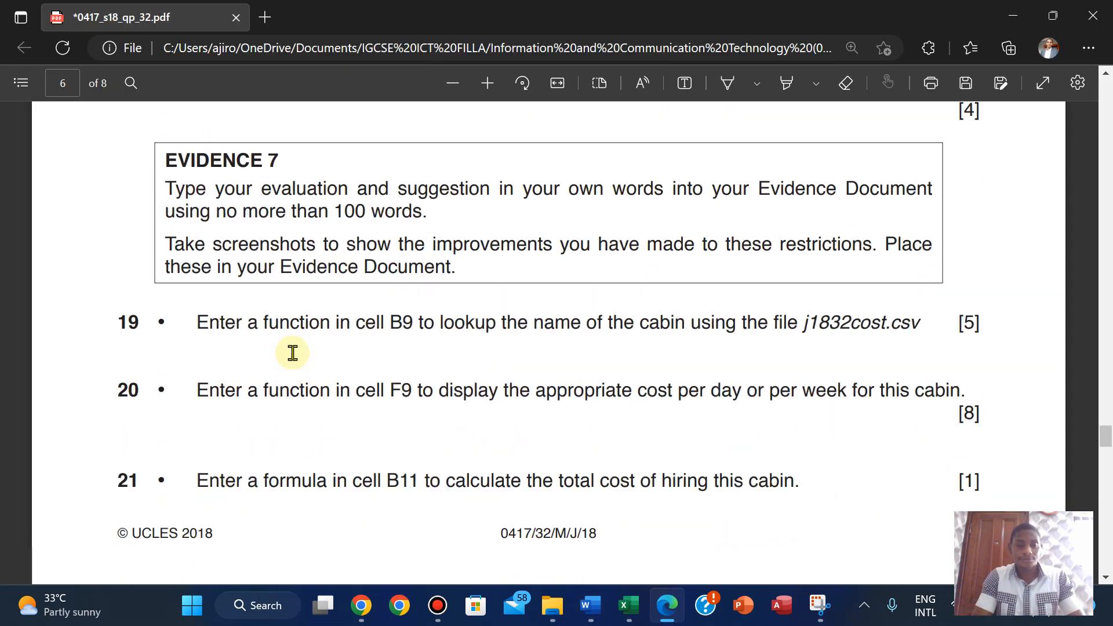
{"action": "mouse_move", "coordinate": [633, 614]}
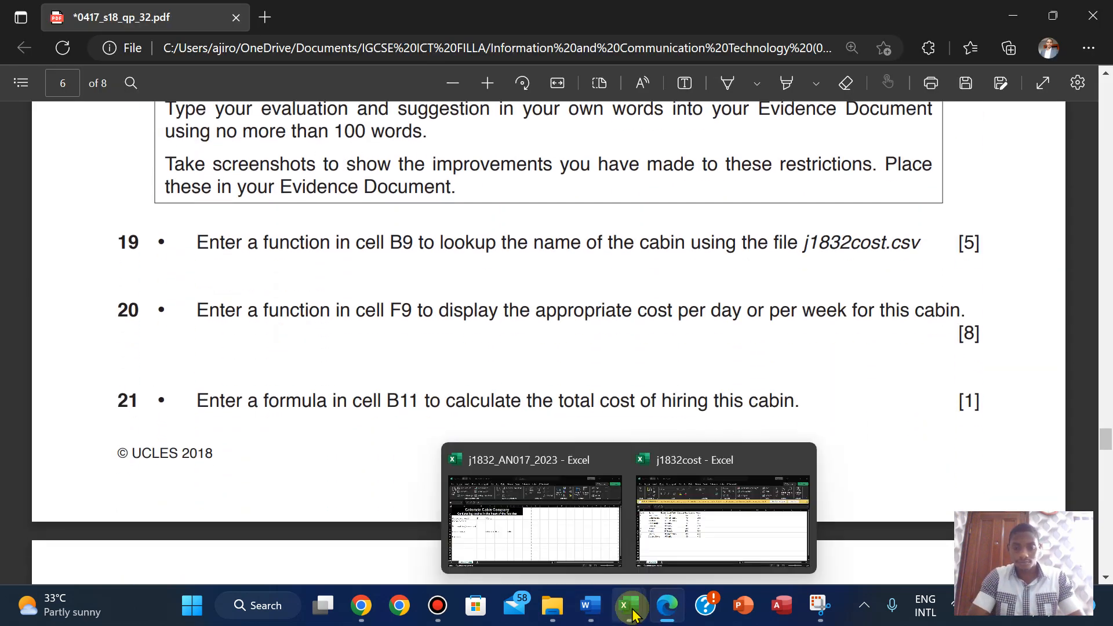
{"action": "left_click", "coordinate": [566, 521]}
{"action": "left_click", "coordinate": [495, 513]}
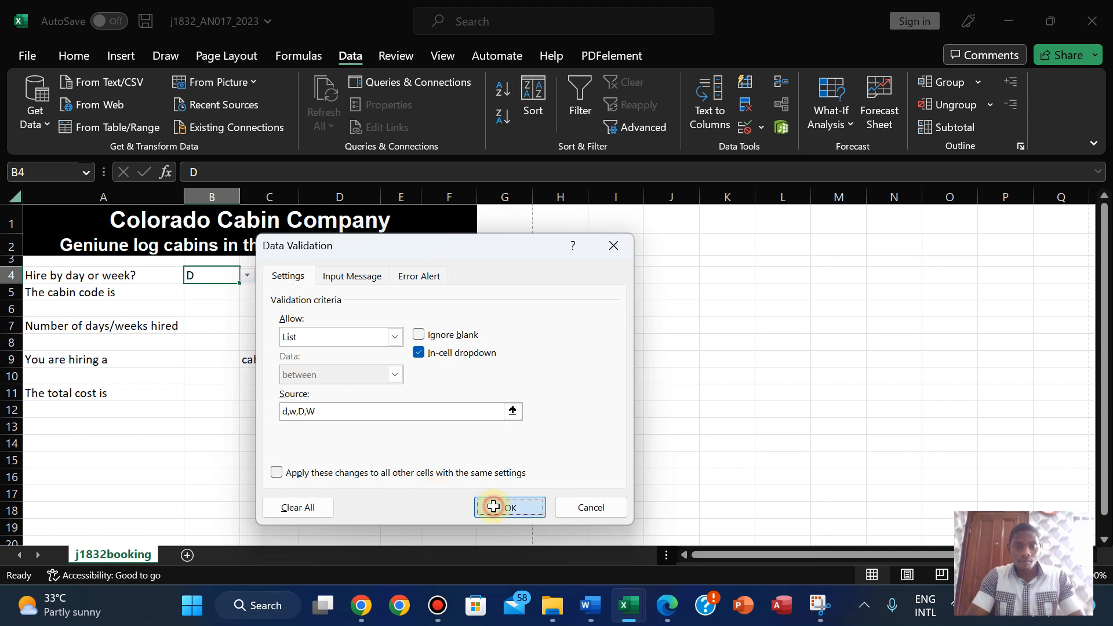
{"action": "left_click", "coordinate": [670, 609]}
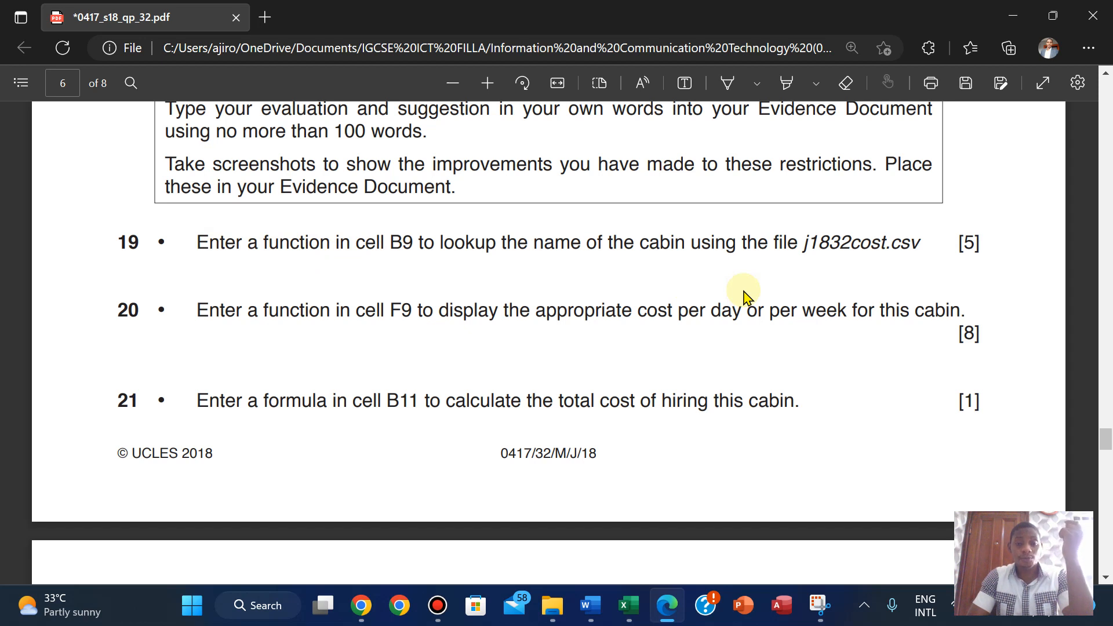
{"action": "mouse_move", "coordinate": [629, 605]}
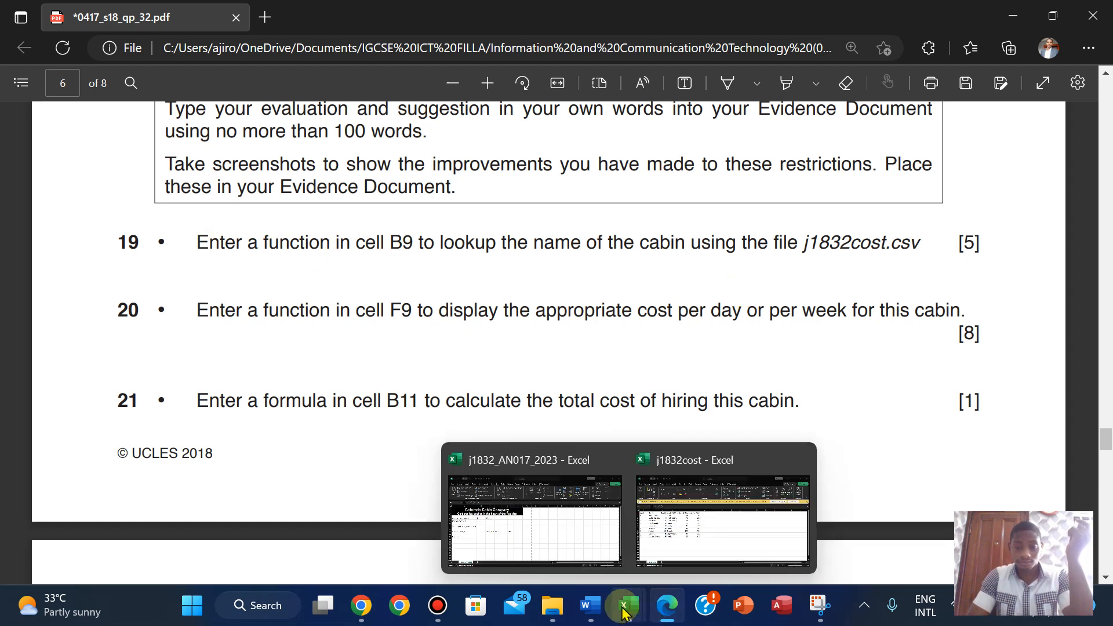
{"action": "left_click", "coordinate": [543, 536]}
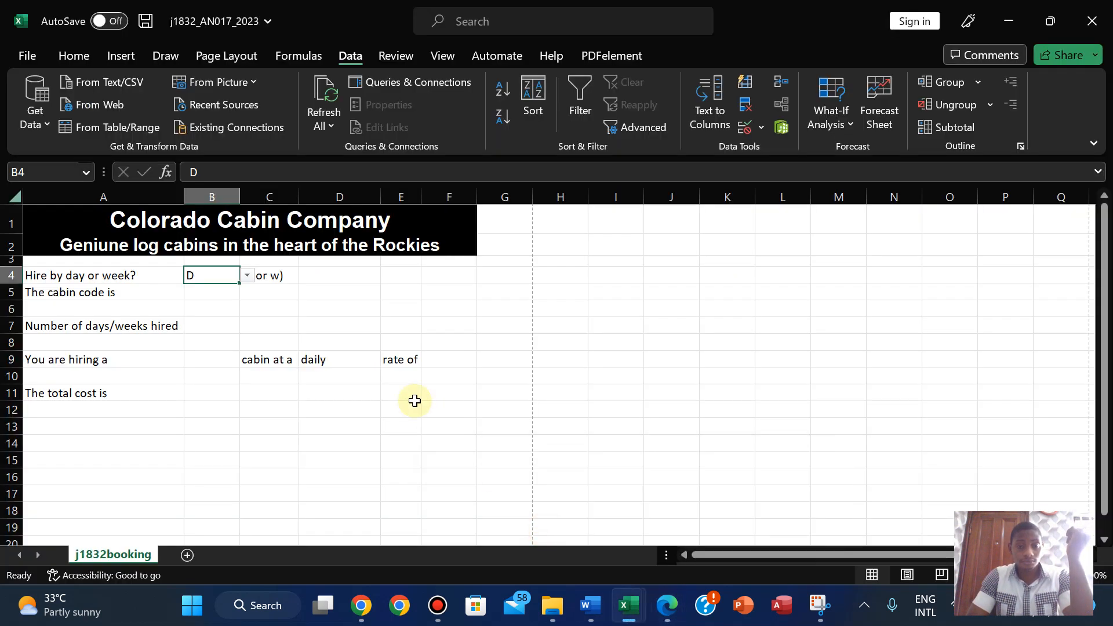
- Select cell B9 for the cabin name and recheck the question paper's page 6
{"action": "left_click", "coordinate": [213, 361]}
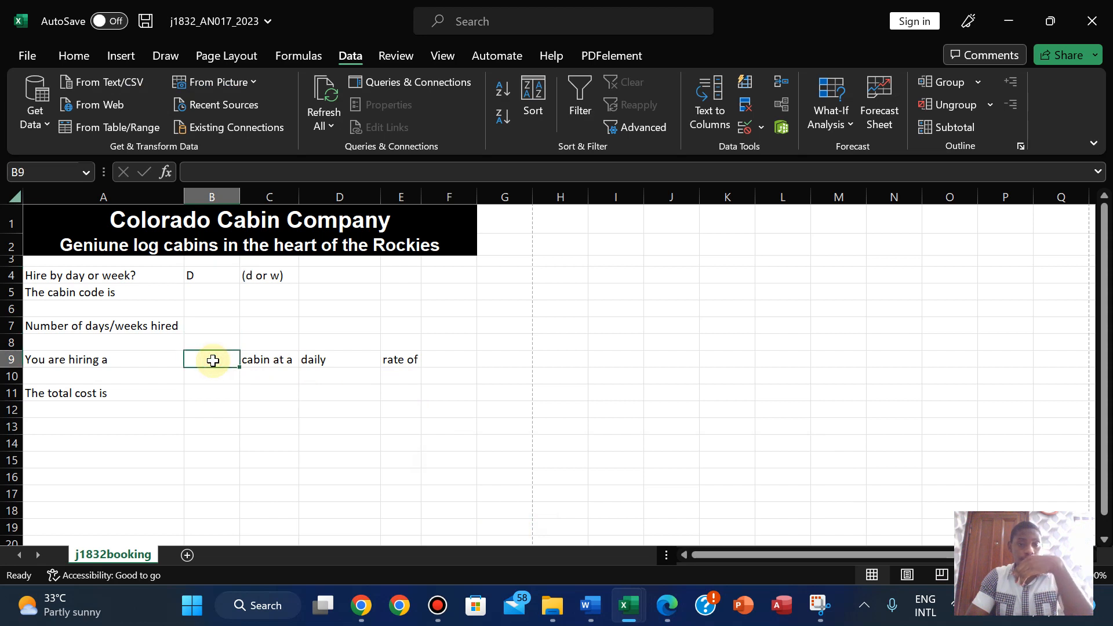
{"action": "left_click", "coordinate": [666, 608]}
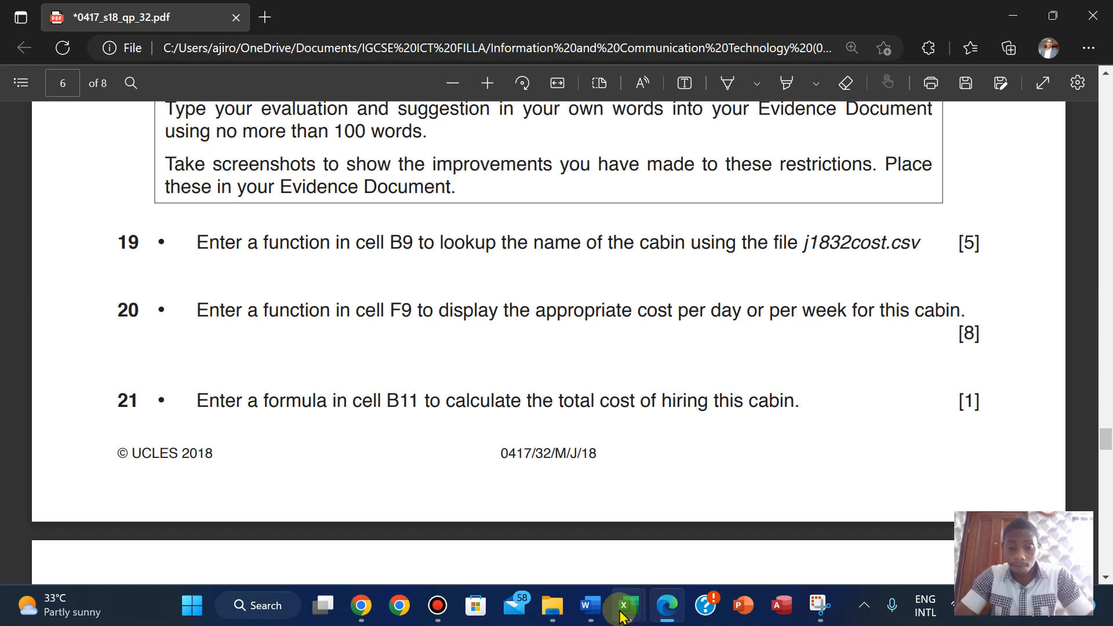
- Review j1832cost's nine cabin codes, names and daily/weekly costs, ending on the booking workbook
{"action": "mouse_move", "coordinate": [629, 606]}
{"action": "left_click", "coordinate": [685, 553]}
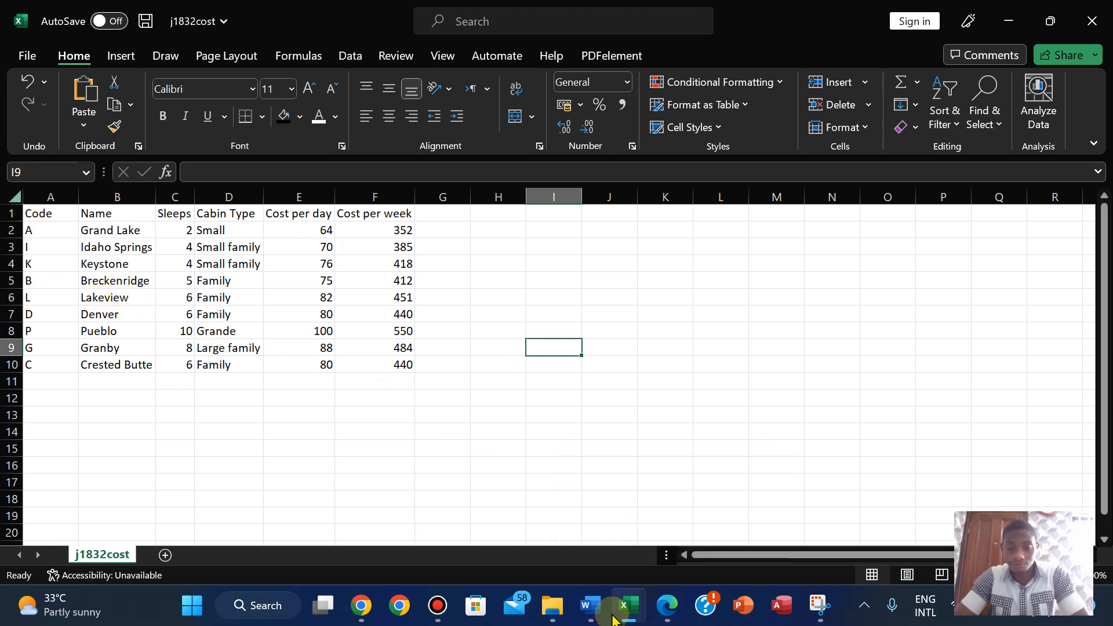
{"action": "mouse_move", "coordinate": [613, 619]}
{"action": "mouse_move", "coordinate": [527, 528]}
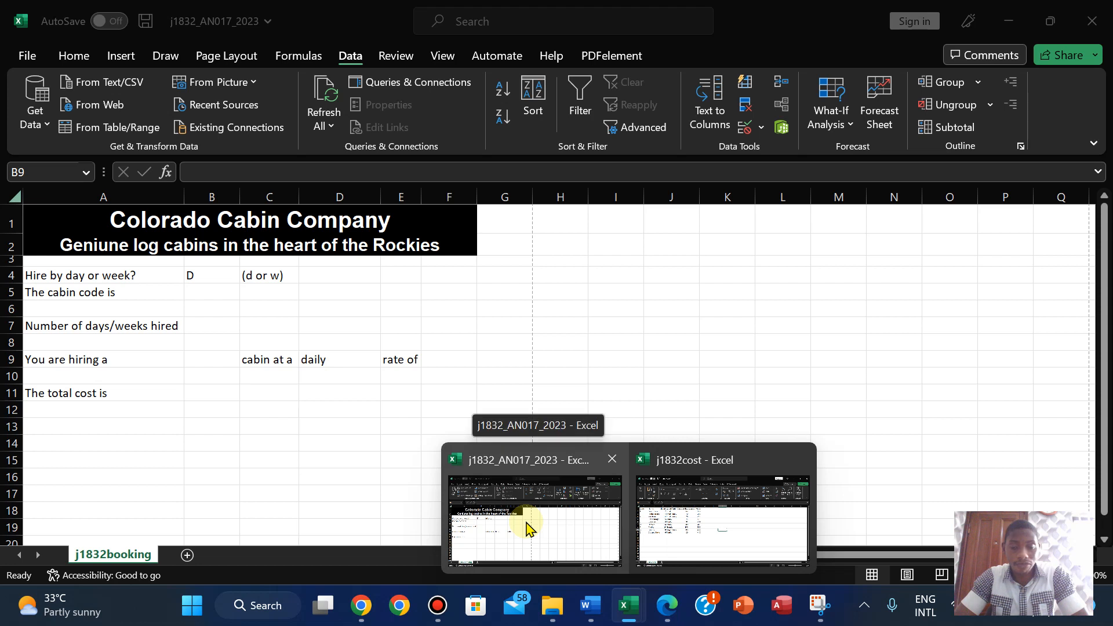
{"action": "left_click", "coordinate": [666, 522]}
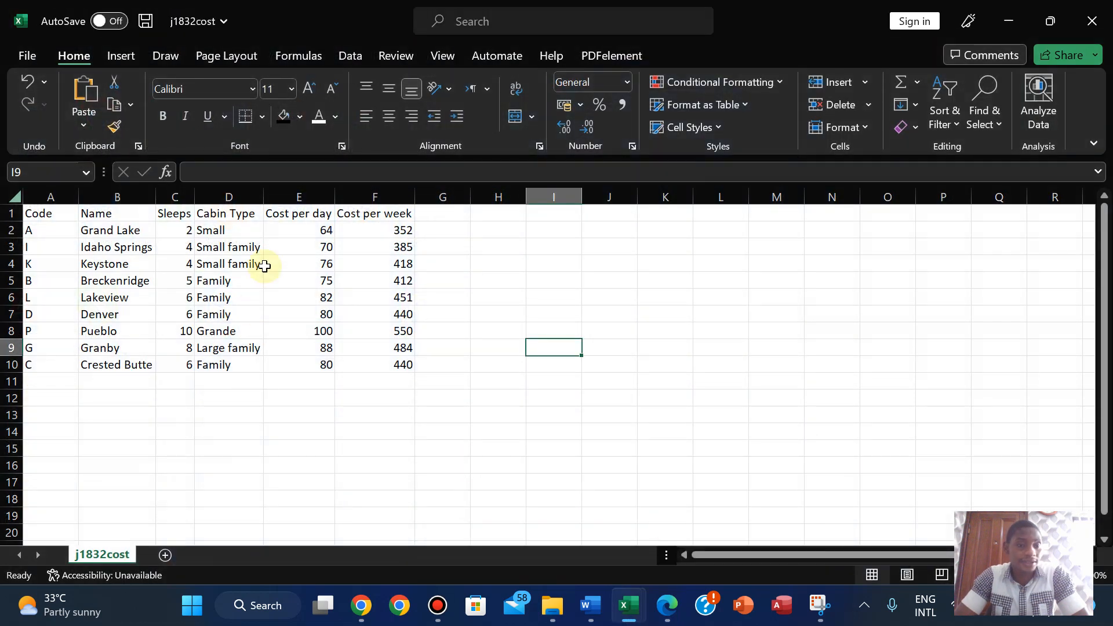
{"action": "mouse_move", "coordinate": [626, 620]}
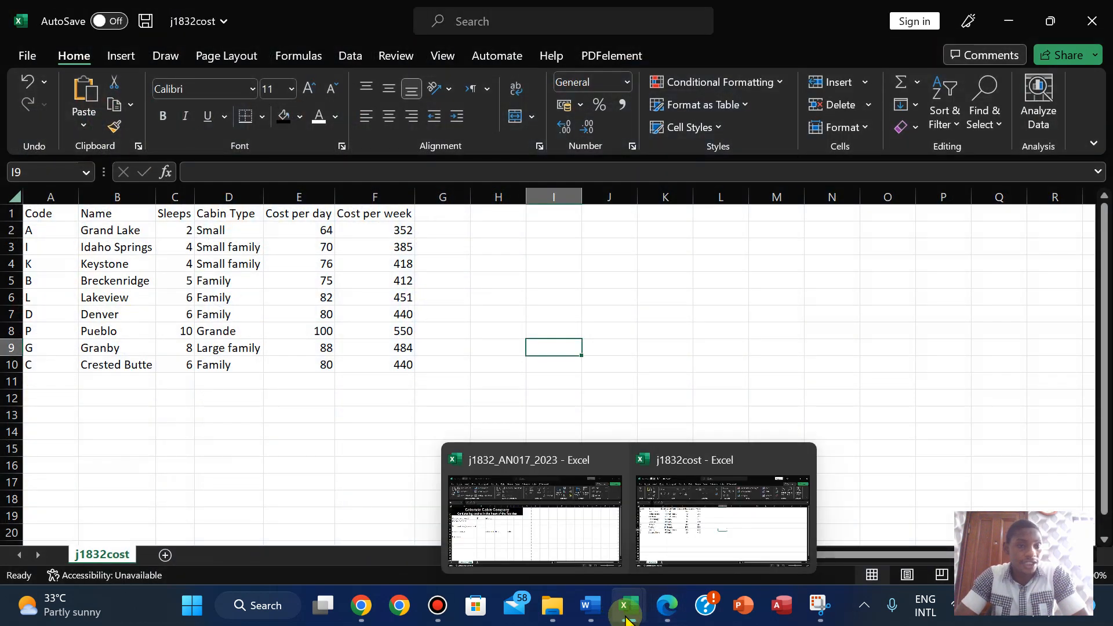
{"action": "left_click", "coordinate": [529, 524]}
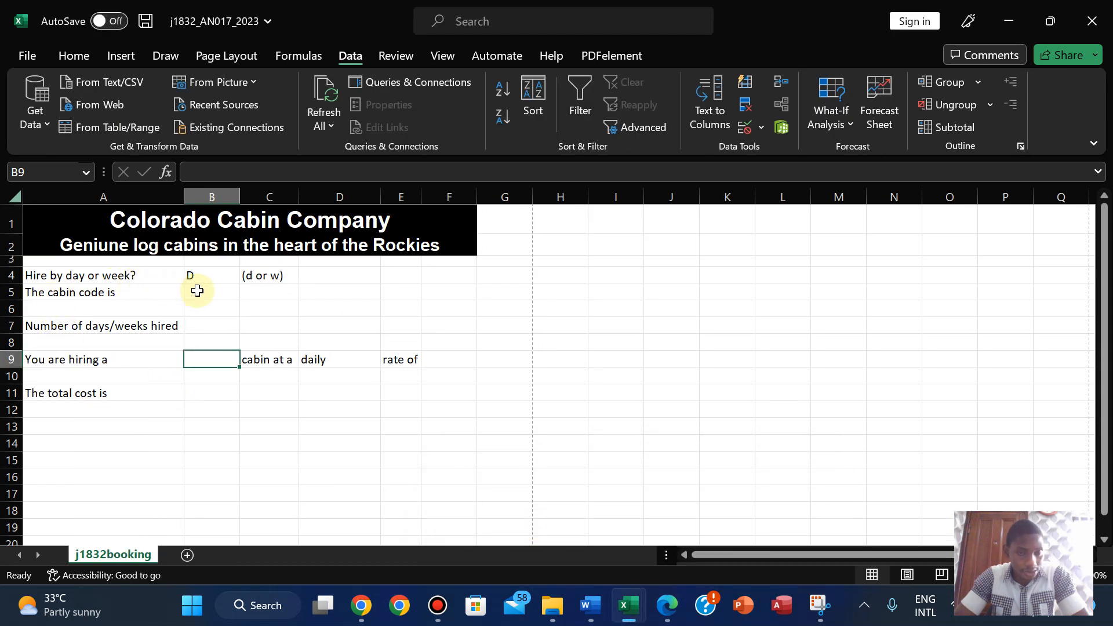
{"action": "mouse_move", "coordinate": [627, 611]}
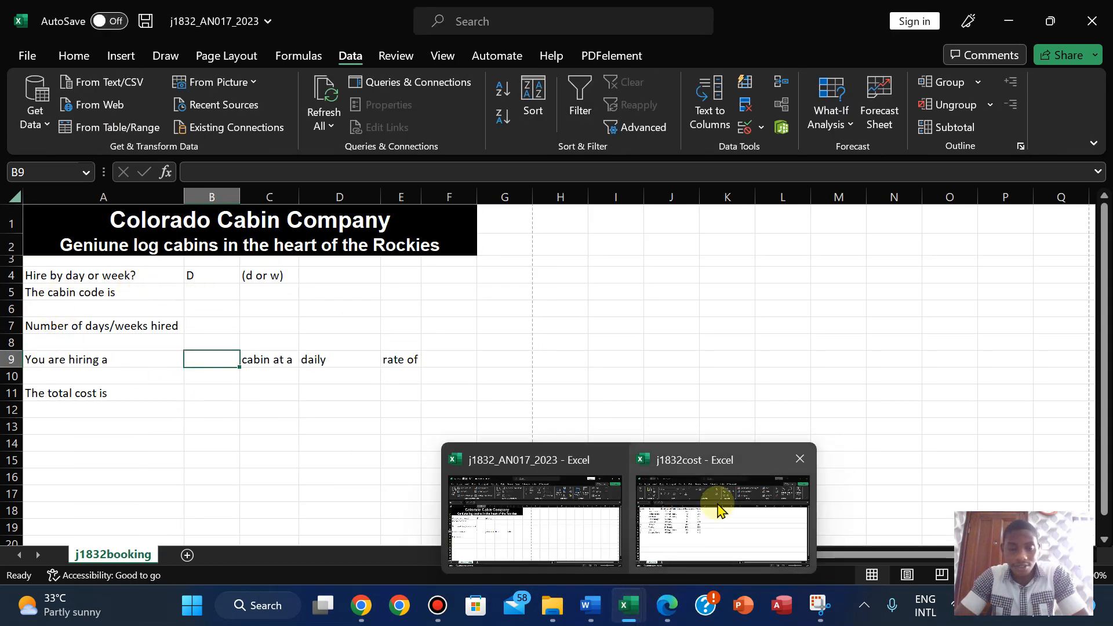
{"action": "left_click", "coordinate": [718, 510]}
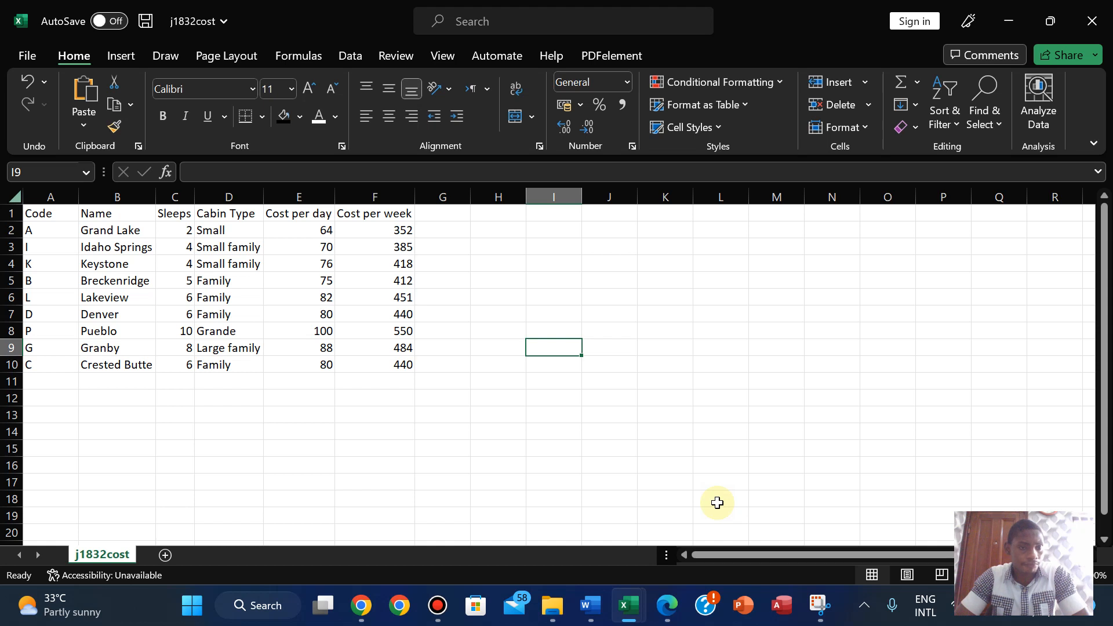
{"action": "double_click", "coordinate": [157, 199]}
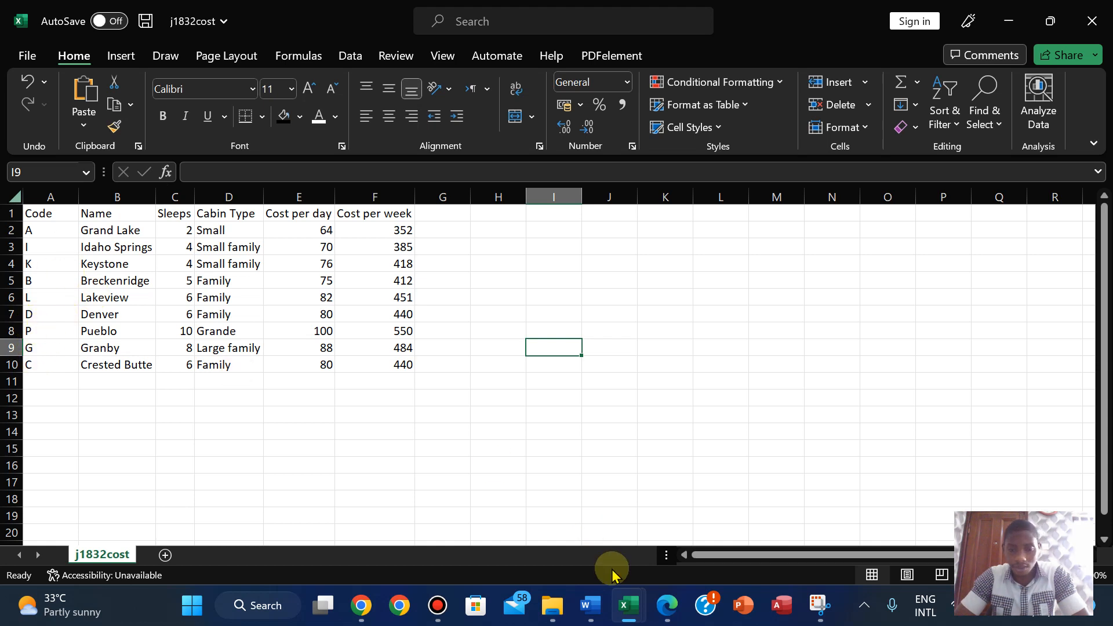
{"action": "mouse_move", "coordinate": [600, 600]}
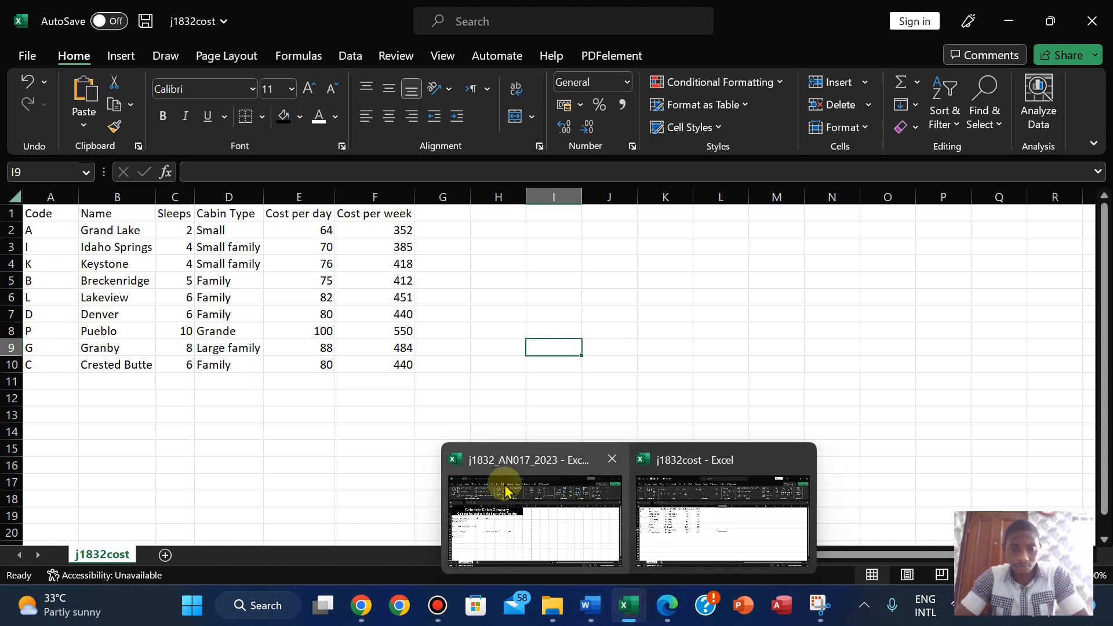
{"action": "left_click", "coordinate": [504, 490]}
- Enter cabin code D in B5, move to B9, and show questions 19–21 again
{"action": "left_click", "coordinate": [200, 293]}
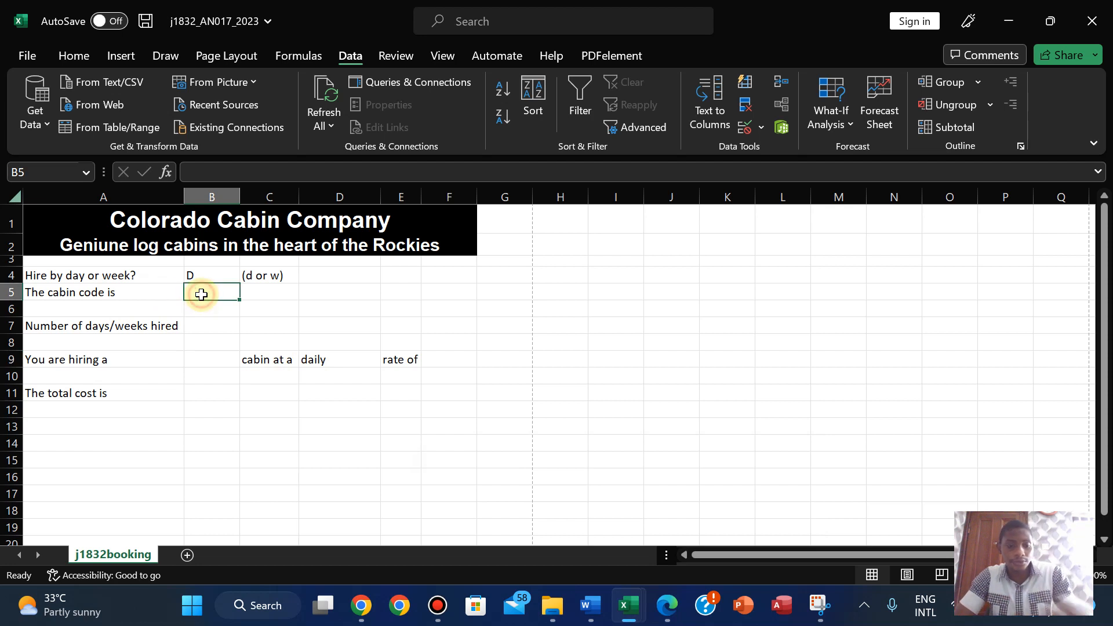
{"action": "type", "text": "D"}
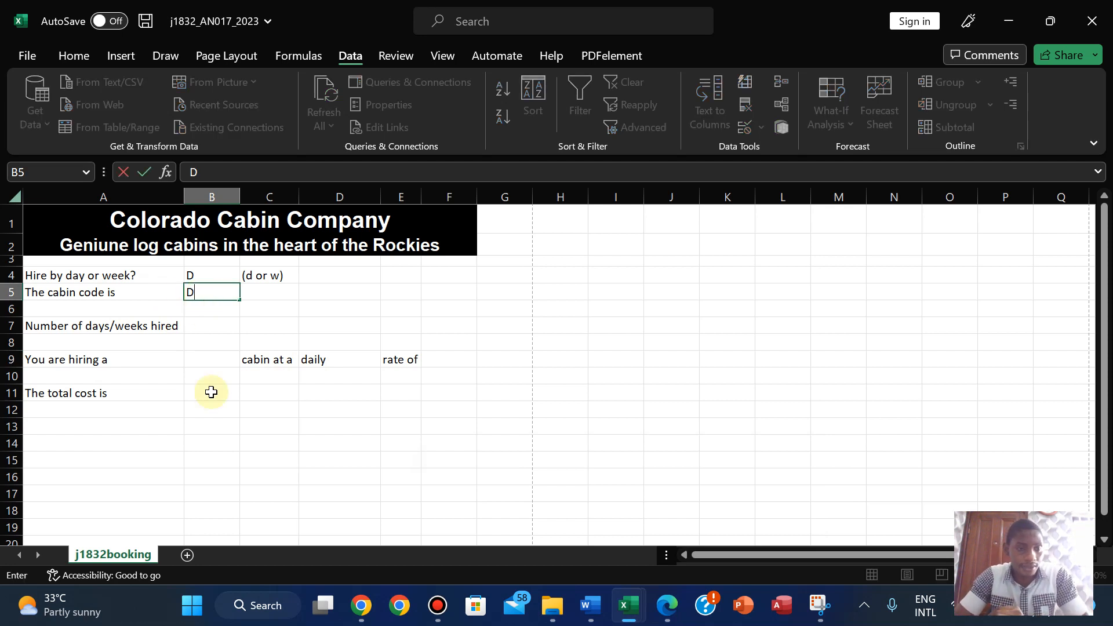
{"action": "left_click", "coordinate": [206, 358]}
{"action": "left_click", "coordinate": [656, 606]}
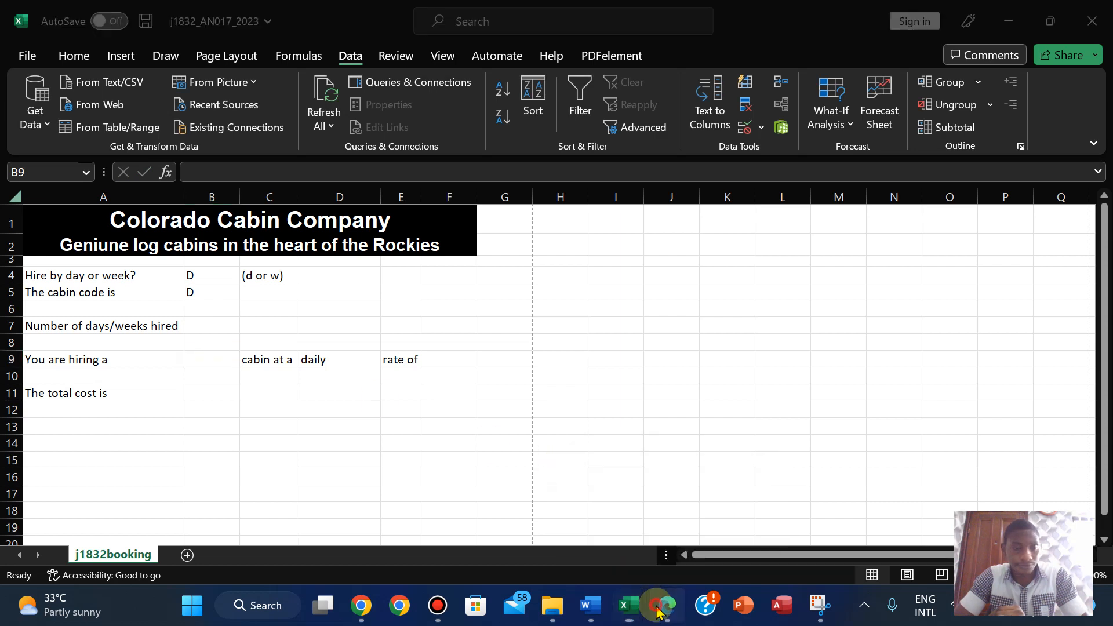
{"action": "left_click", "coordinate": [657, 608]}
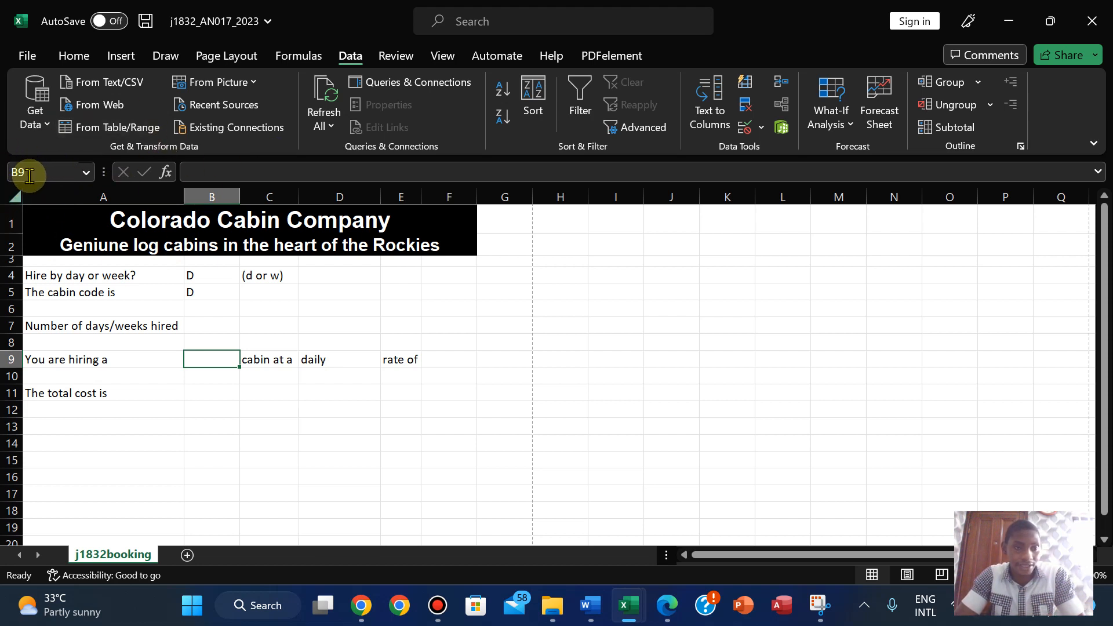
{"action": "left_click", "coordinate": [671, 607]}
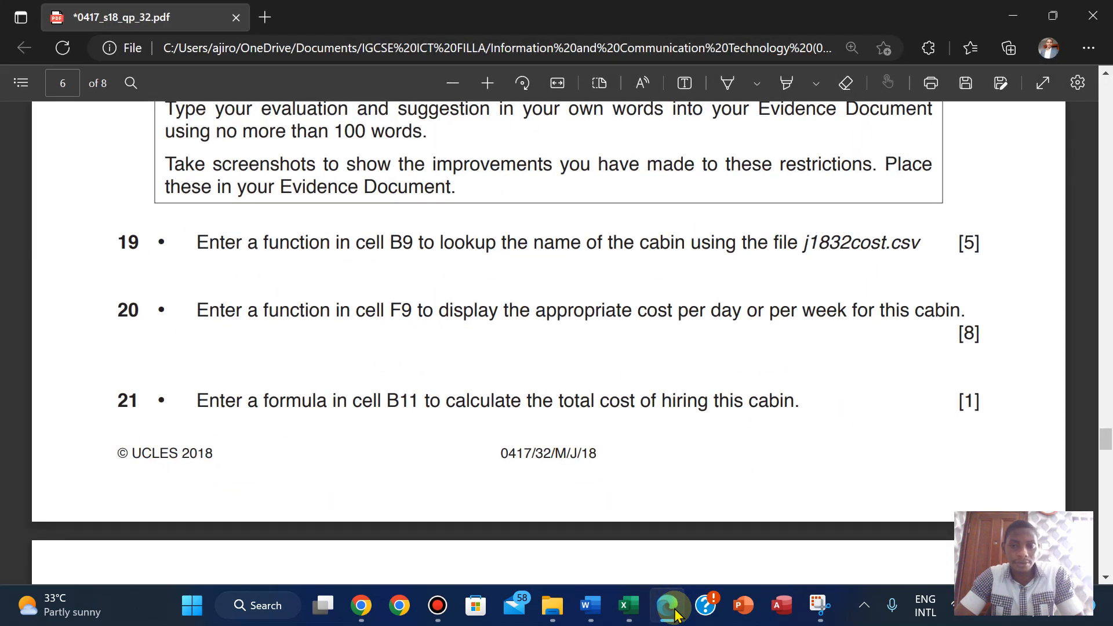
- Build B9's VLOOKUP using B5, the j1832cost range A2:B10, column 2 and FALSE
{"action": "left_click", "coordinate": [674, 609]}
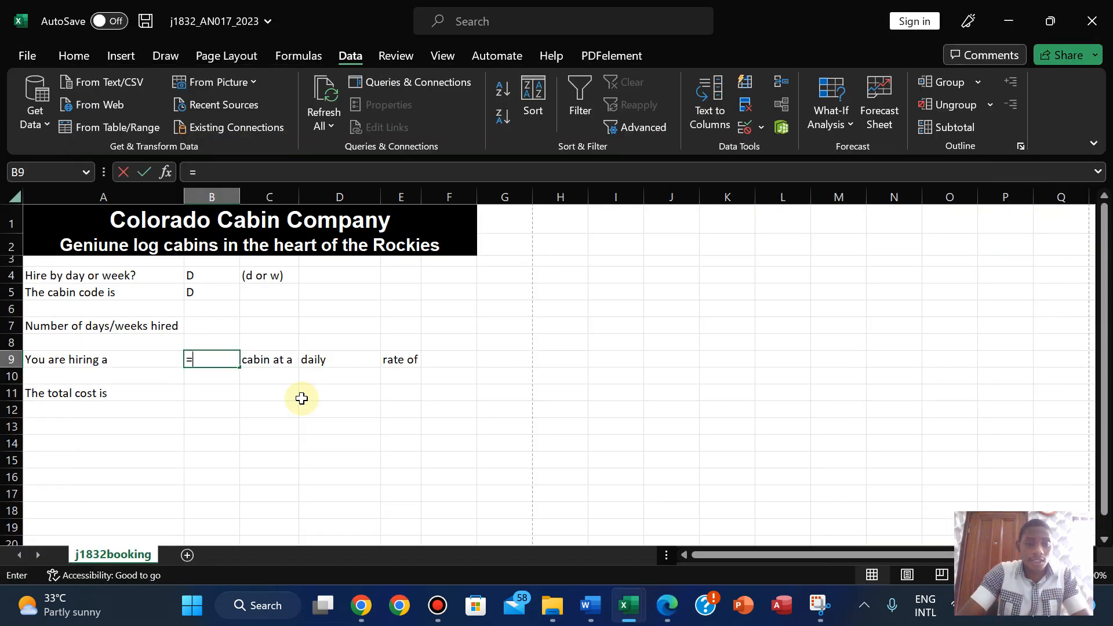
{"action": "type", "text": "VL"}
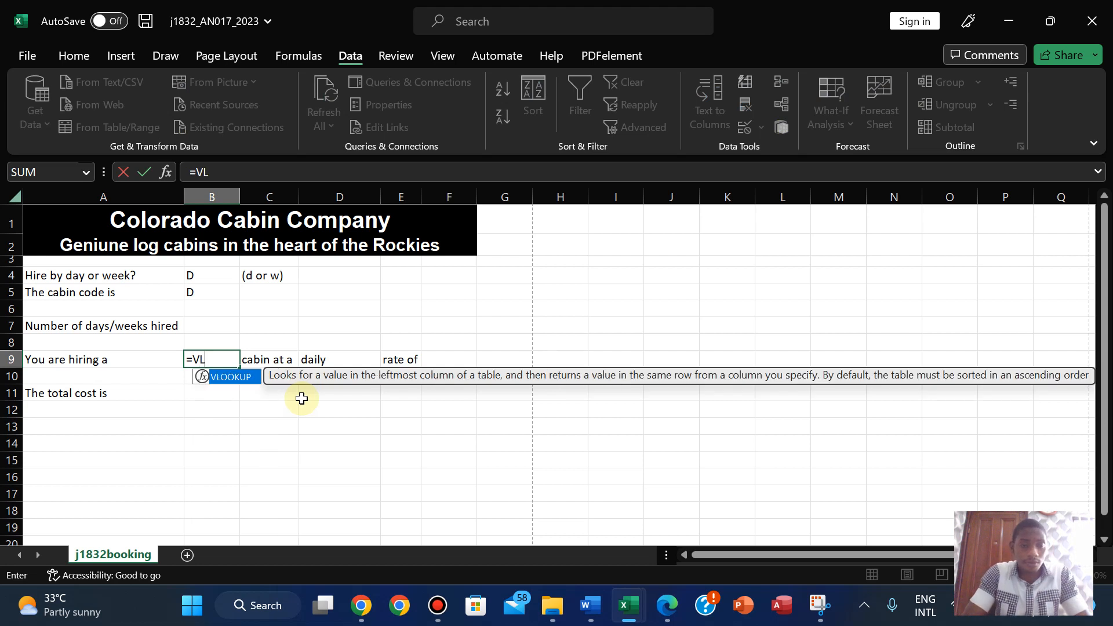
{"action": "type", "text": "OO"}
{"action": "double_click", "coordinate": [238, 378]}
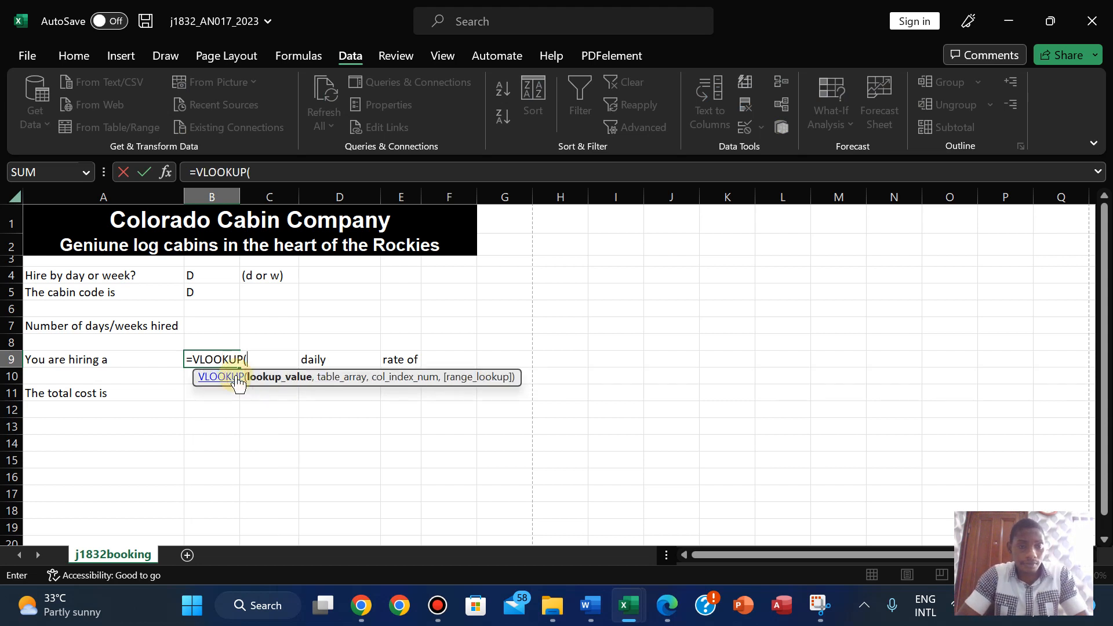
{"action": "left_click", "coordinate": [200, 292]}
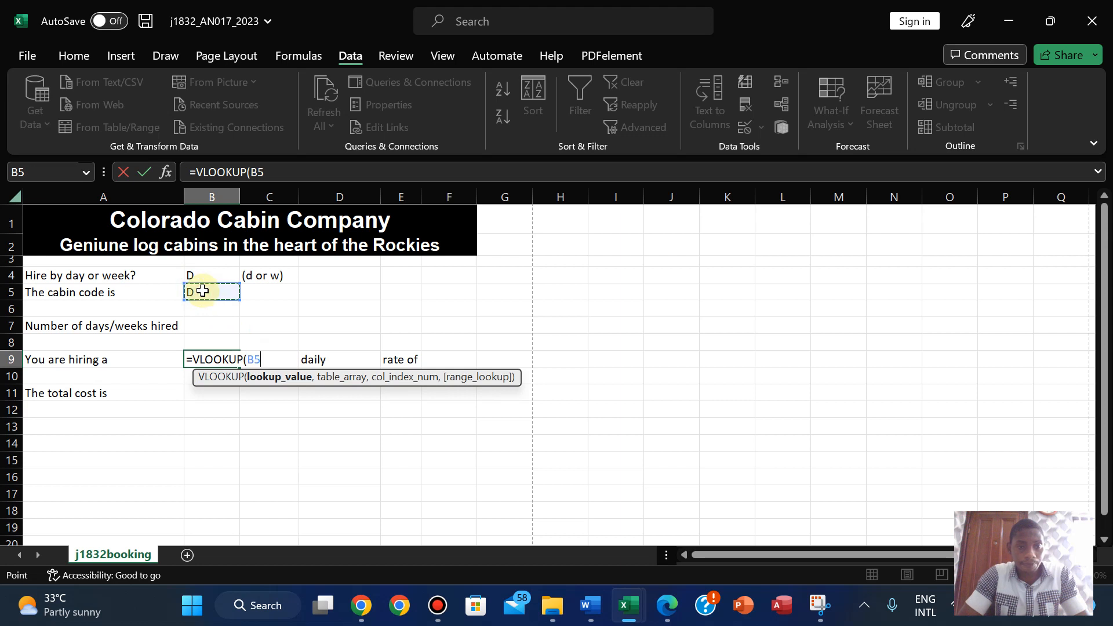
{"action": "type", "text": ","}
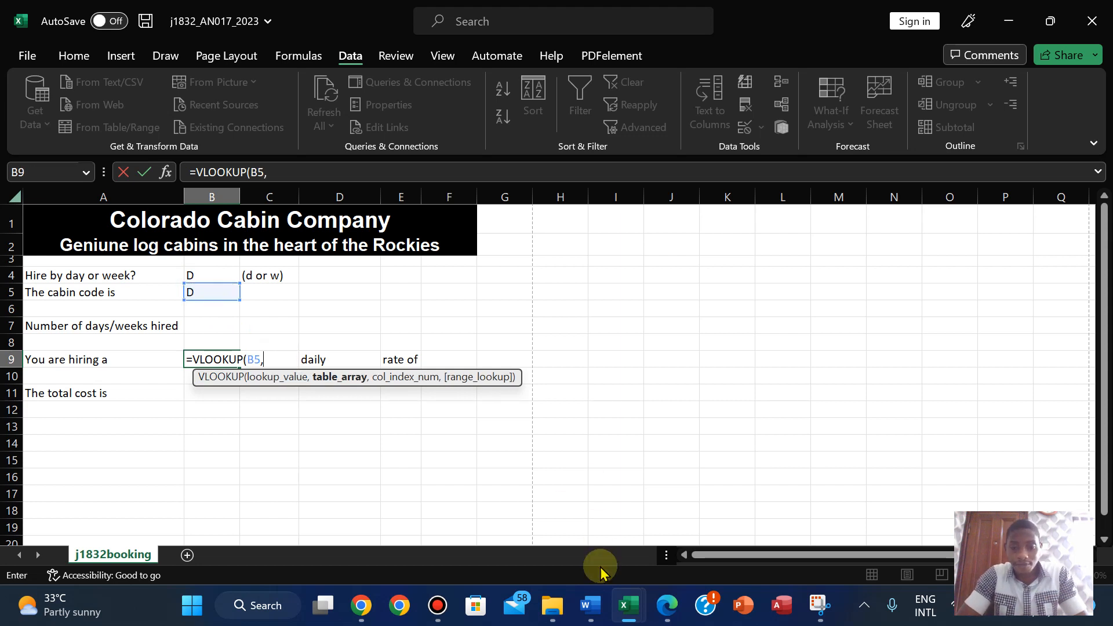
{"action": "mouse_move", "coordinate": [631, 621]}
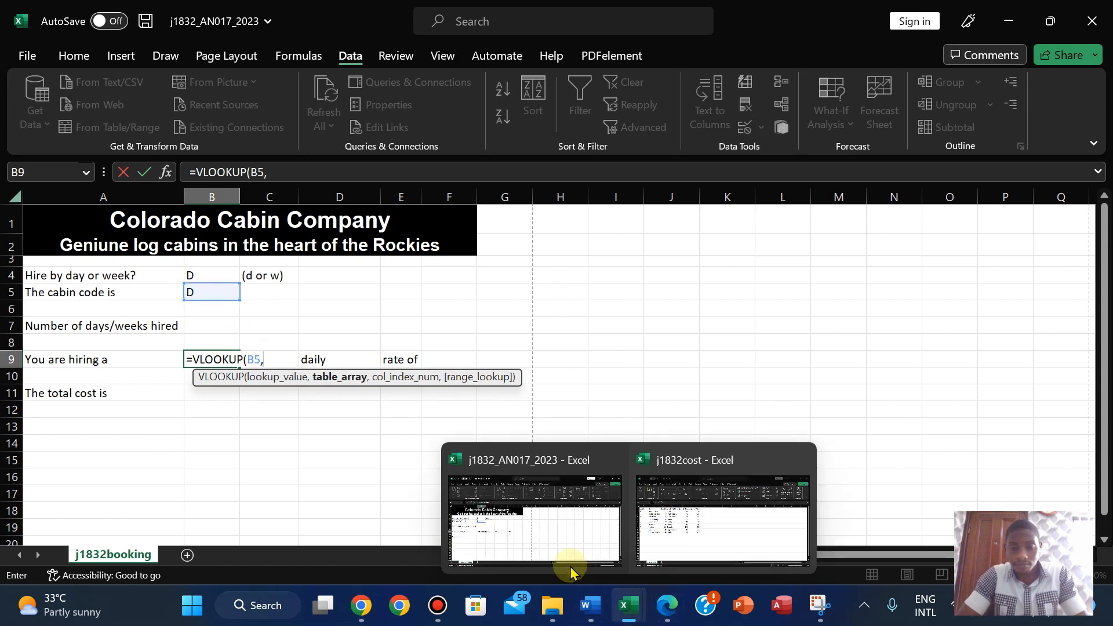
{"action": "left_click", "coordinate": [708, 498]}
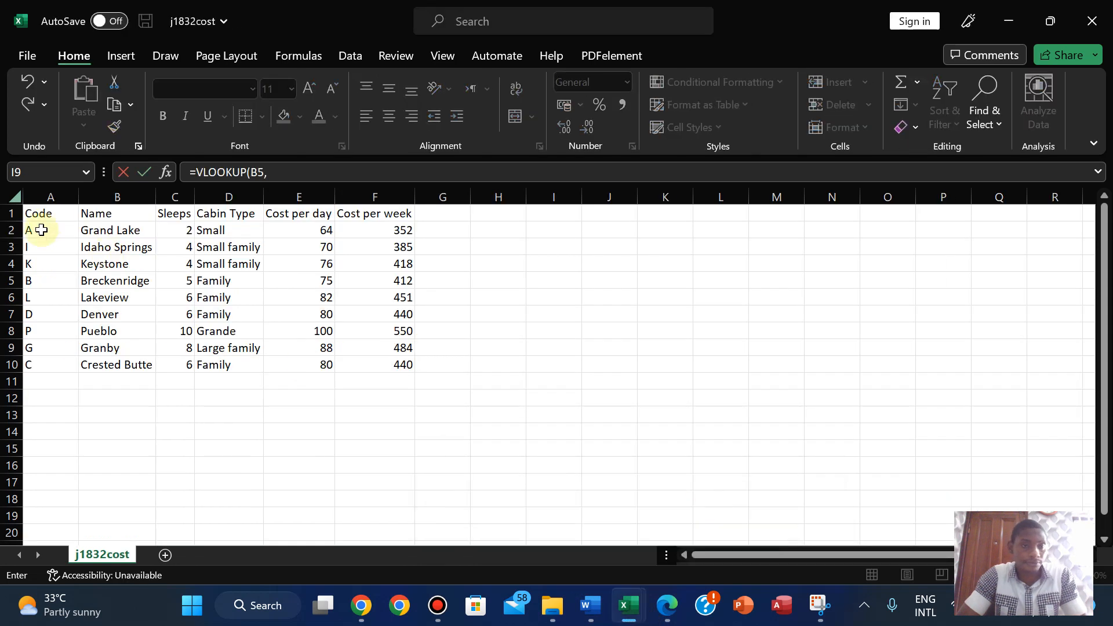
{"action": "left_click_drag", "start_coordinate": [30, 228], "coordinate": [149, 365]}
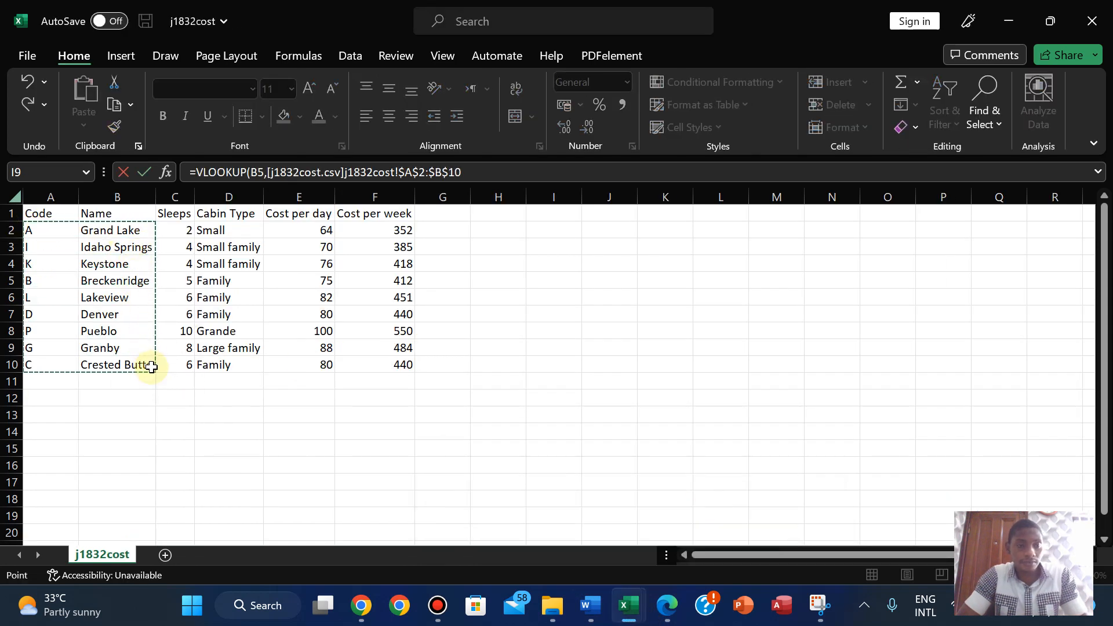
{"action": "left_click", "coordinate": [476, 174]}
{"action": "type", "text": ","}
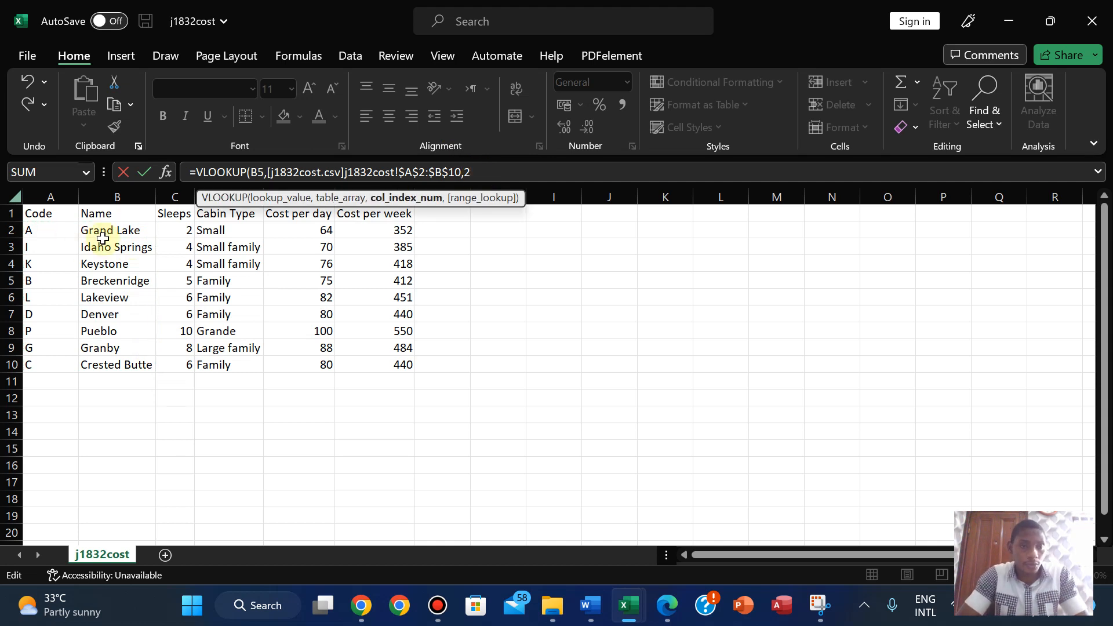
{"action": "type", "text": "2"}
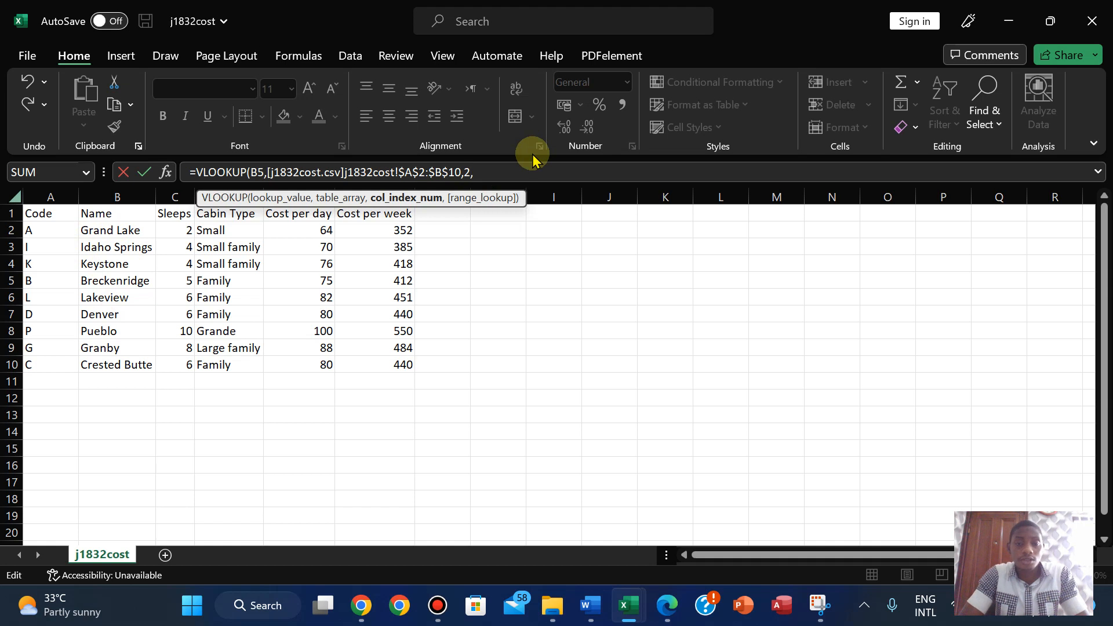
{"action": "type", "text": ","}
{"action": "double_click", "coordinate": [526, 222]}
- Finish the B9 lookup to show Denver, test code C, and autofit column B
{"action": "type", "text": ")"}
{"action": "key", "text": "Return"}
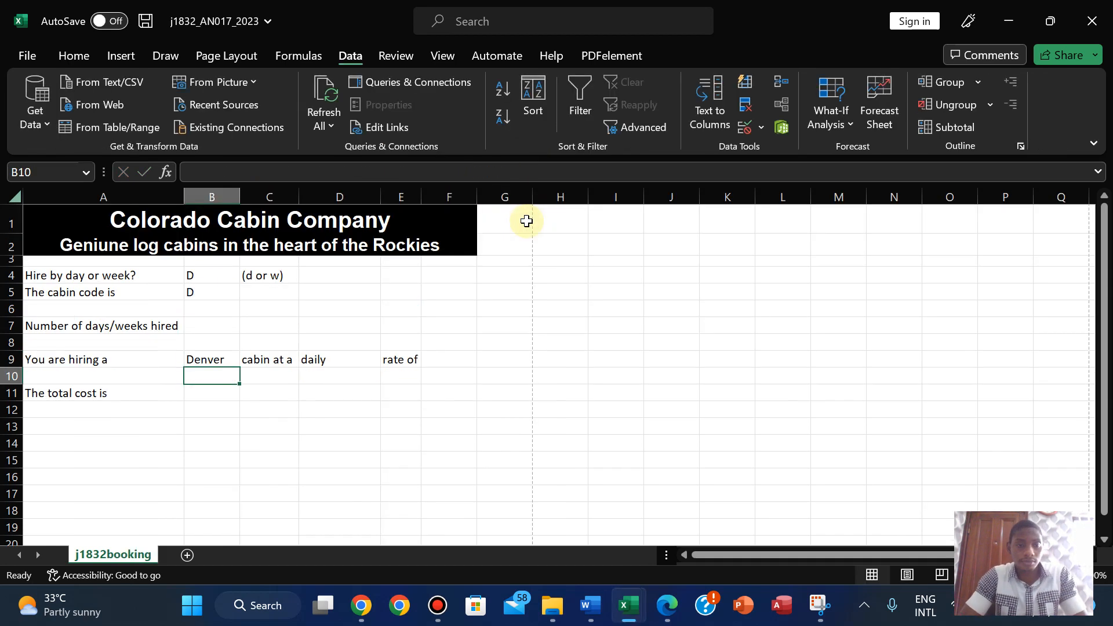
{"action": "left_click", "coordinate": [189, 294]}
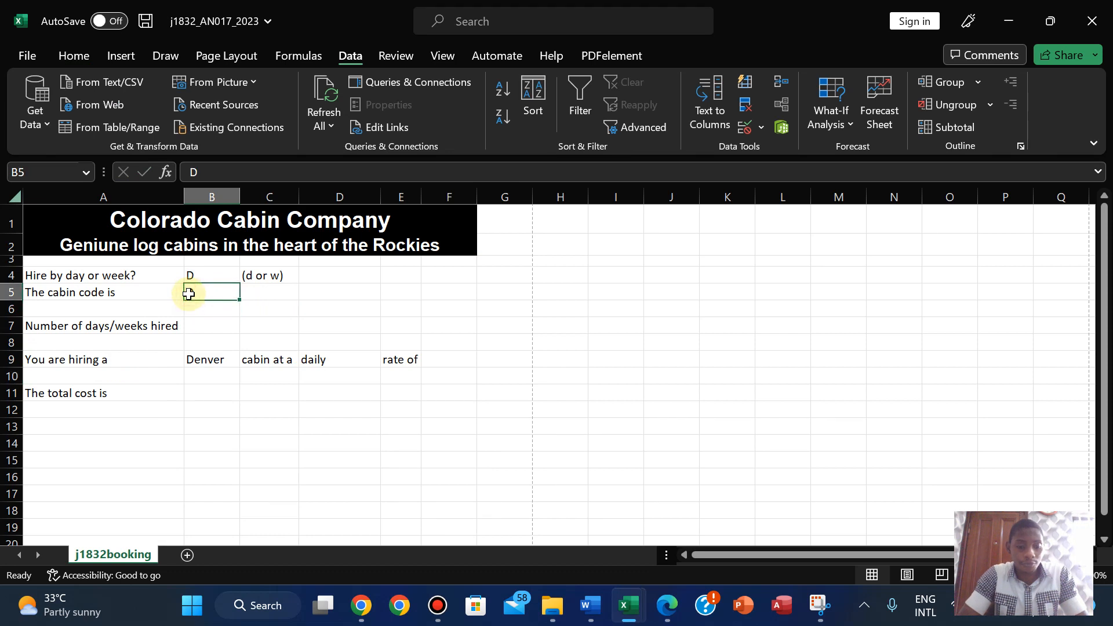
{"action": "type", "text": "C"}
{"action": "key", "text": "Return"}
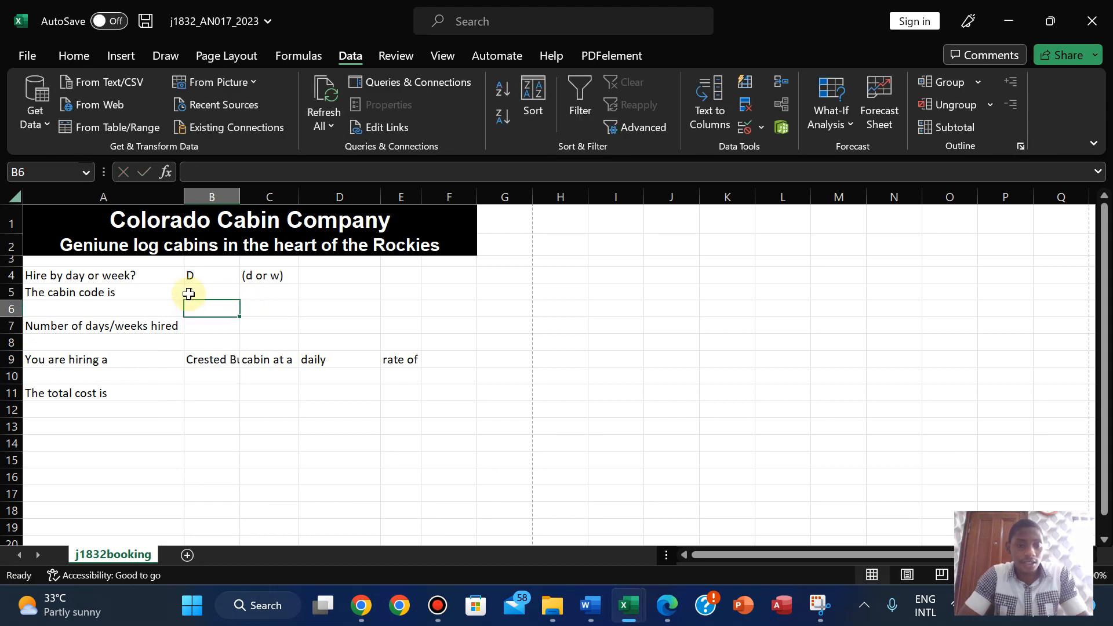
{"action": "double_click", "coordinate": [241, 197]}
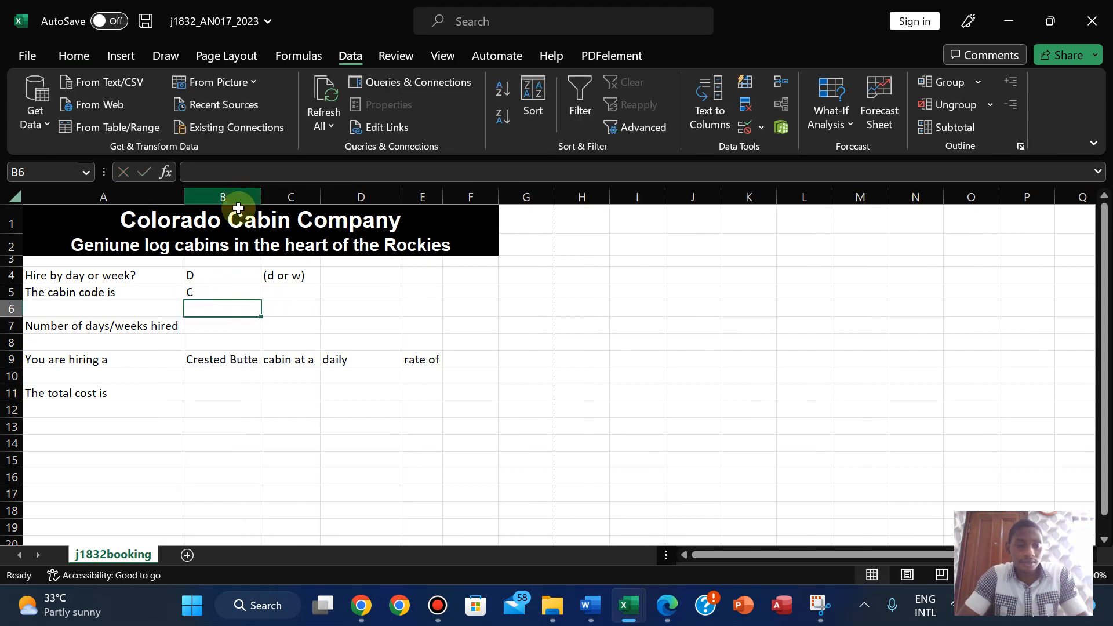
- Test cabin codes W and F, then leave G in B5 so B9 shows Granby
{"action": "left_click", "coordinate": [198, 291]}
{"action": "type", "text": "W"}
{"action": "key", "text": "Return"}
{"action": "left_click", "coordinate": [198, 291]}
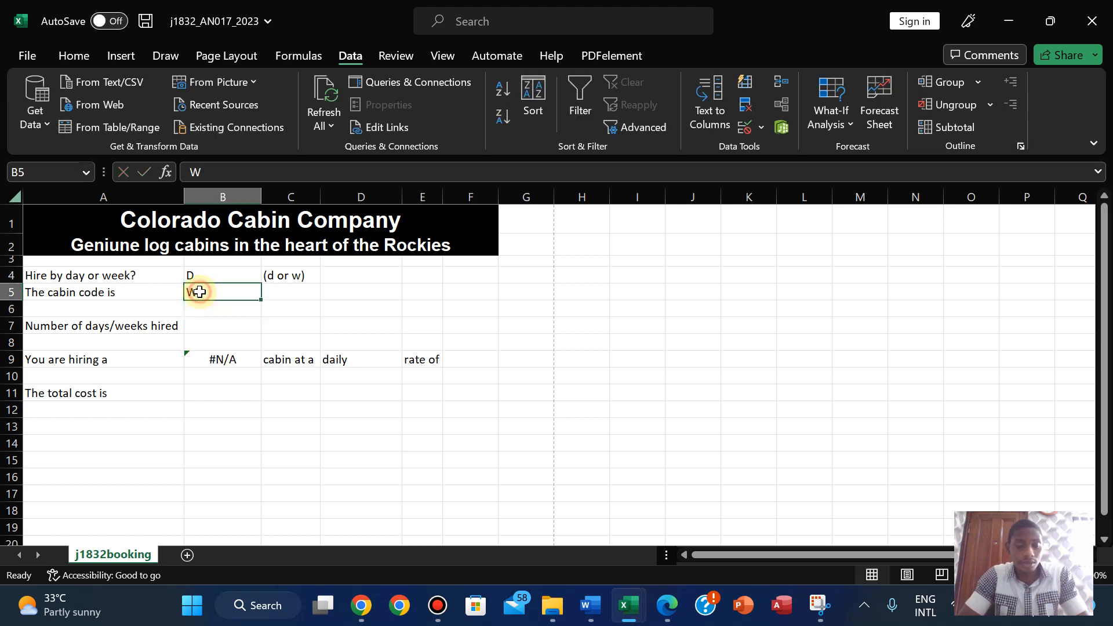
{"action": "type", "text": "F"}
{"action": "key", "text": "Return"}
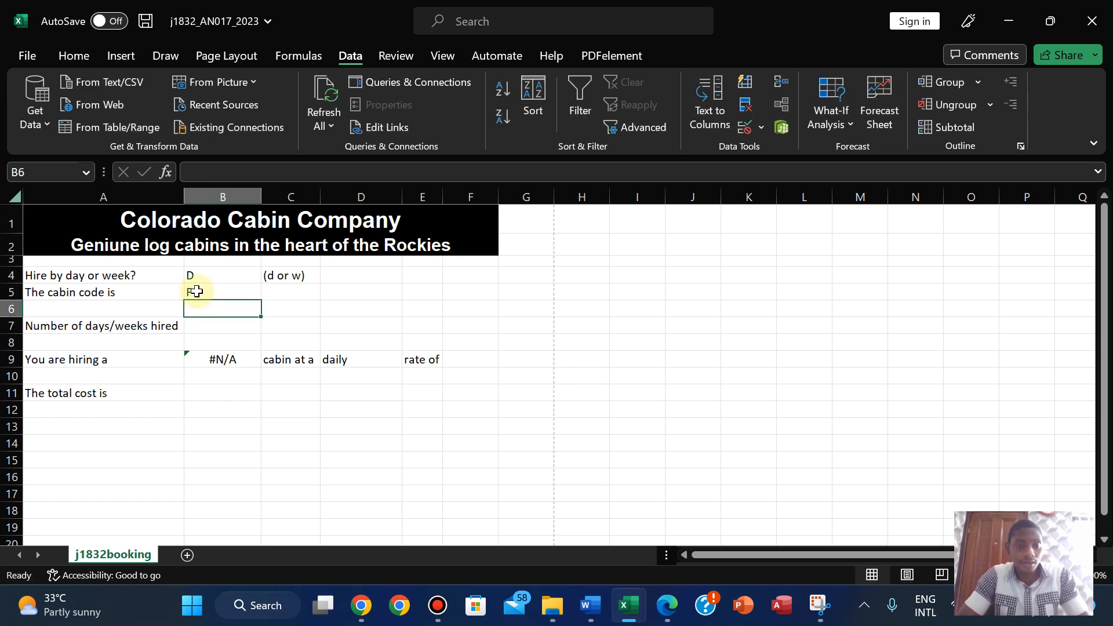
{"action": "left_click", "coordinate": [193, 291]}
{"action": "type", "text": "G"}
{"action": "key", "text": "Return"}
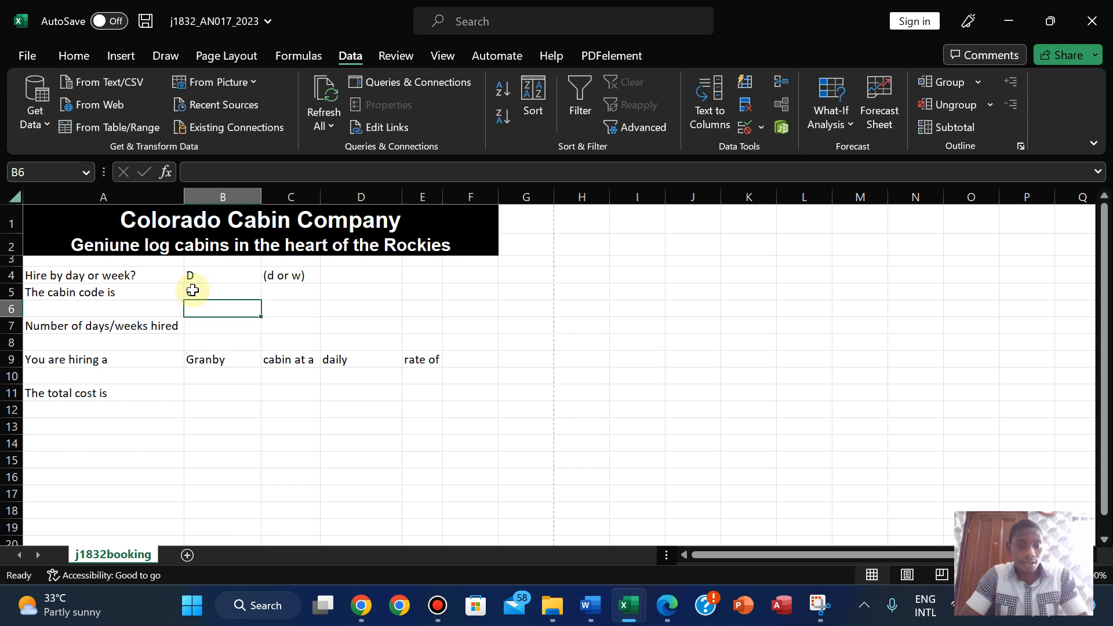
{"action": "left_click", "coordinate": [193, 290]}
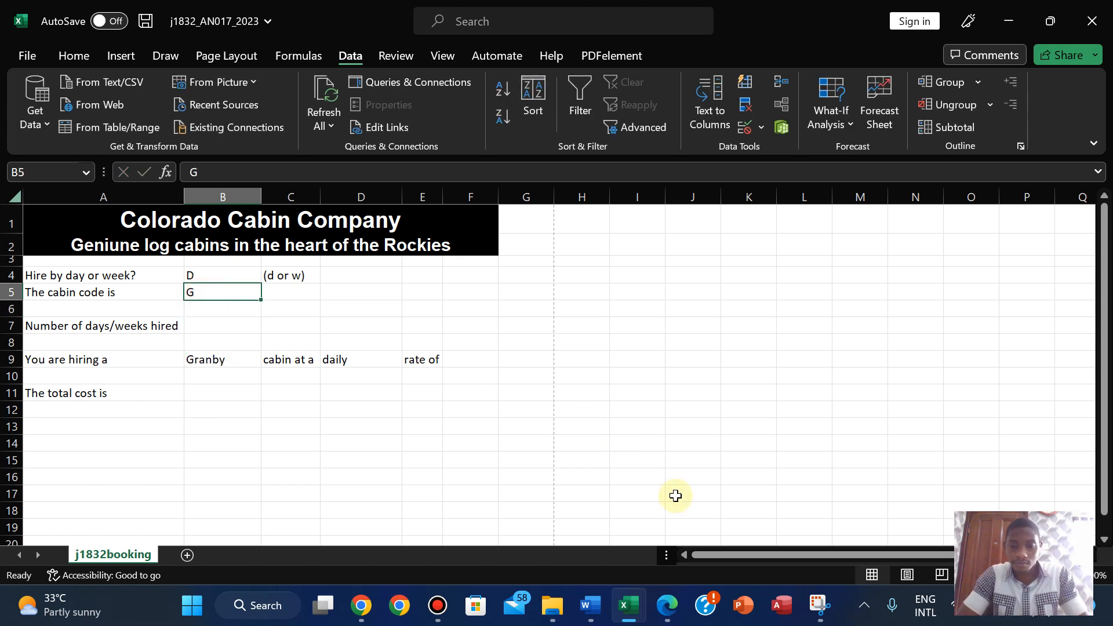
{"action": "left_click", "coordinate": [668, 609]}
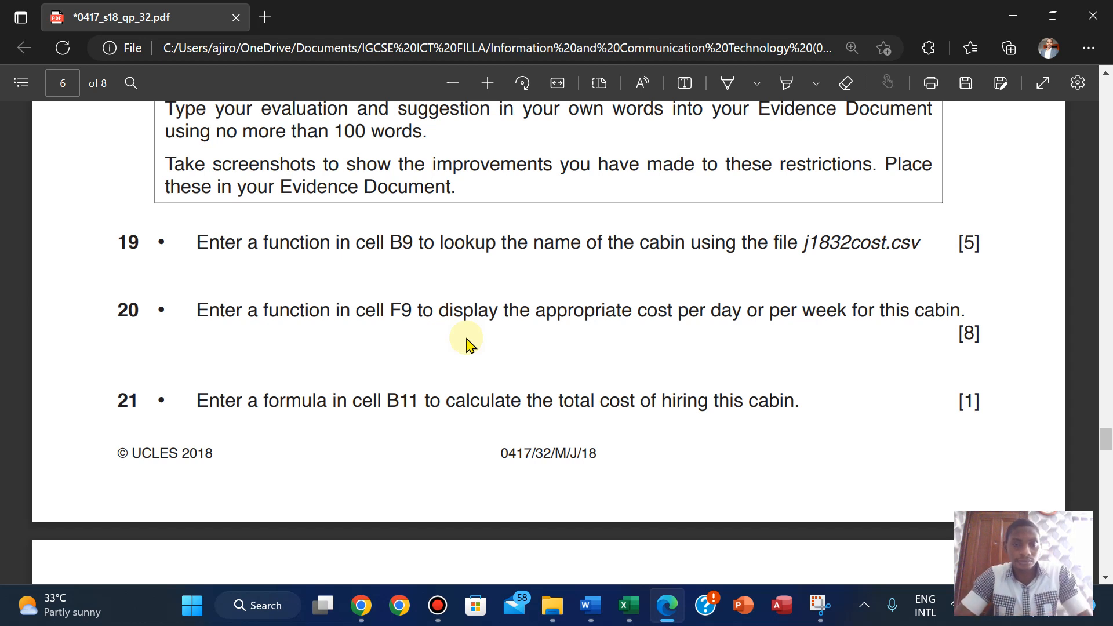
- Select F9 for the cost formula and compare j1832cost's costs with question 20
{"action": "mouse_move", "coordinate": [632, 611]}
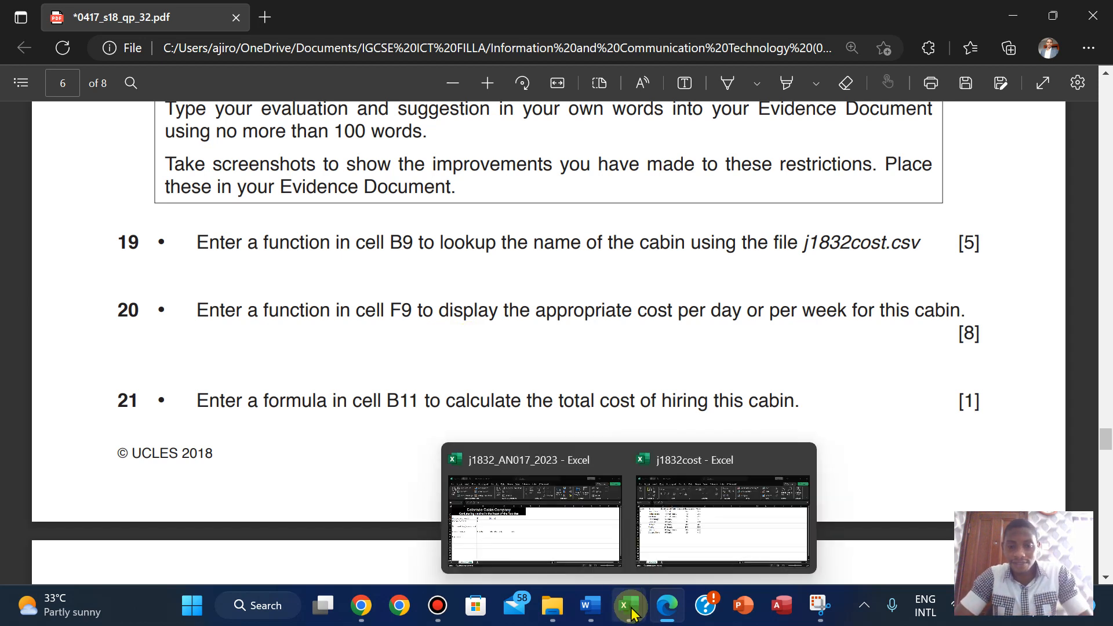
{"action": "left_click", "coordinate": [479, 463]}
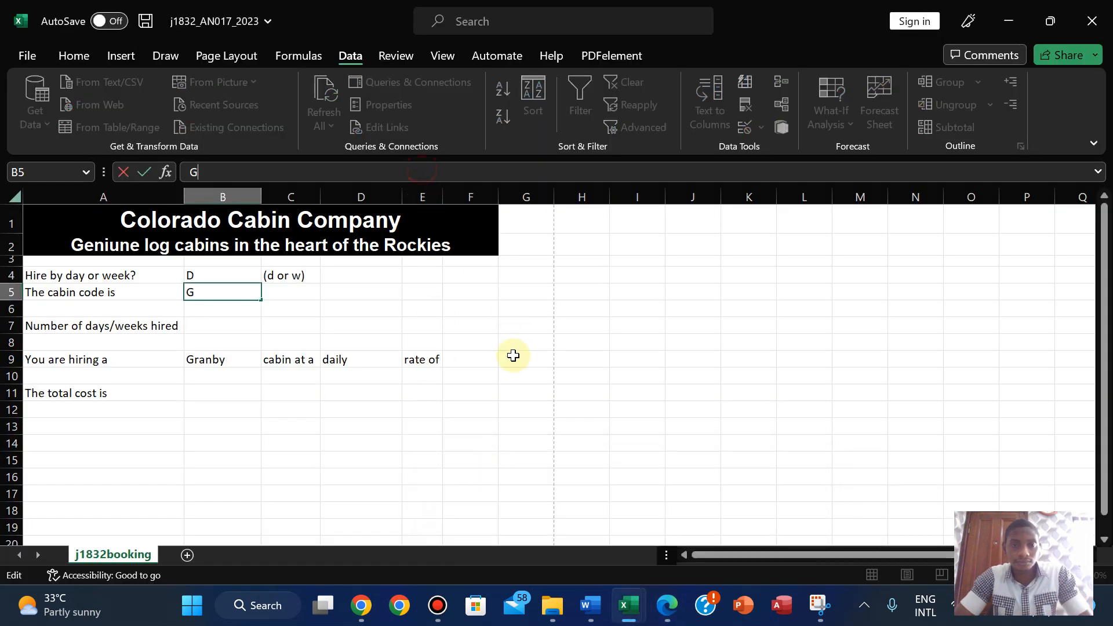
{"action": "left_click", "coordinate": [466, 361]}
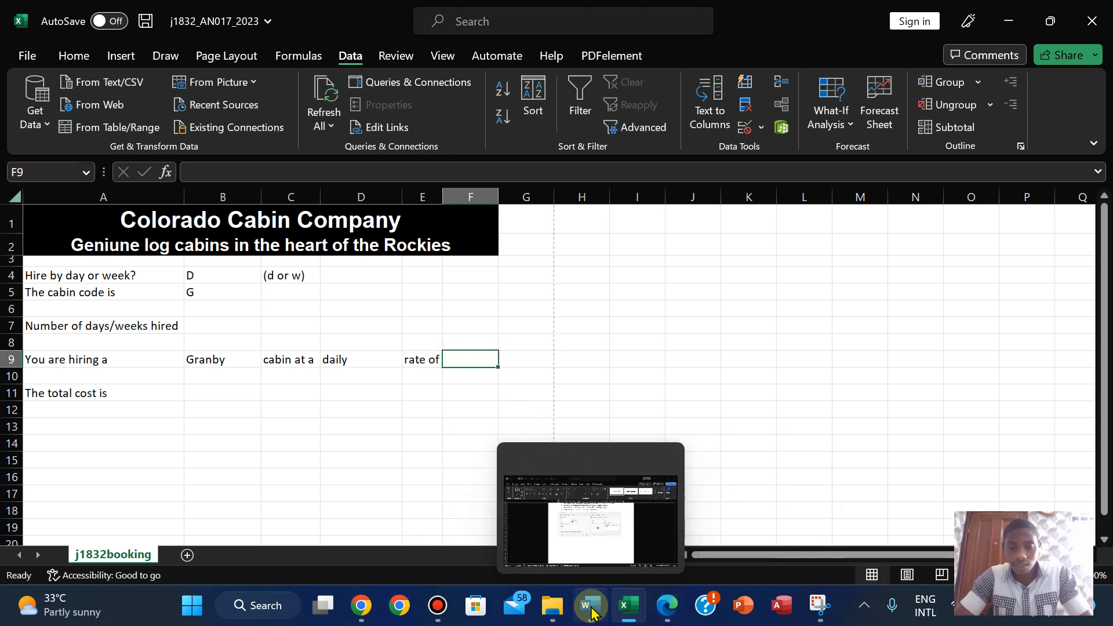
{"action": "mouse_move", "coordinate": [629, 607]}
{"action": "left_click", "coordinate": [681, 523]}
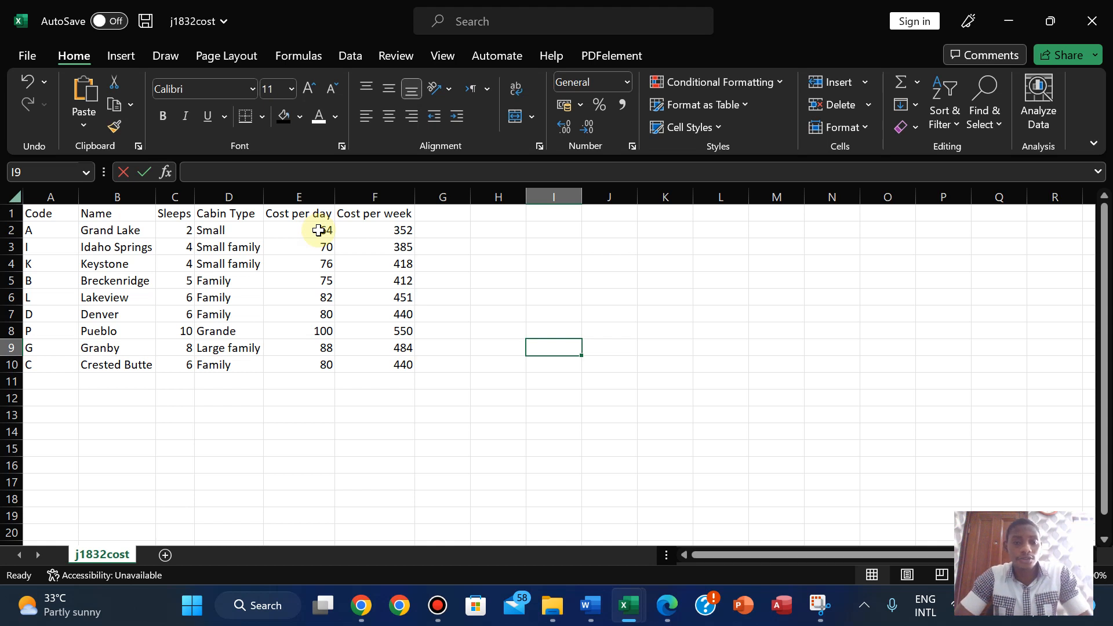
{"action": "left_click", "coordinate": [667, 616]}
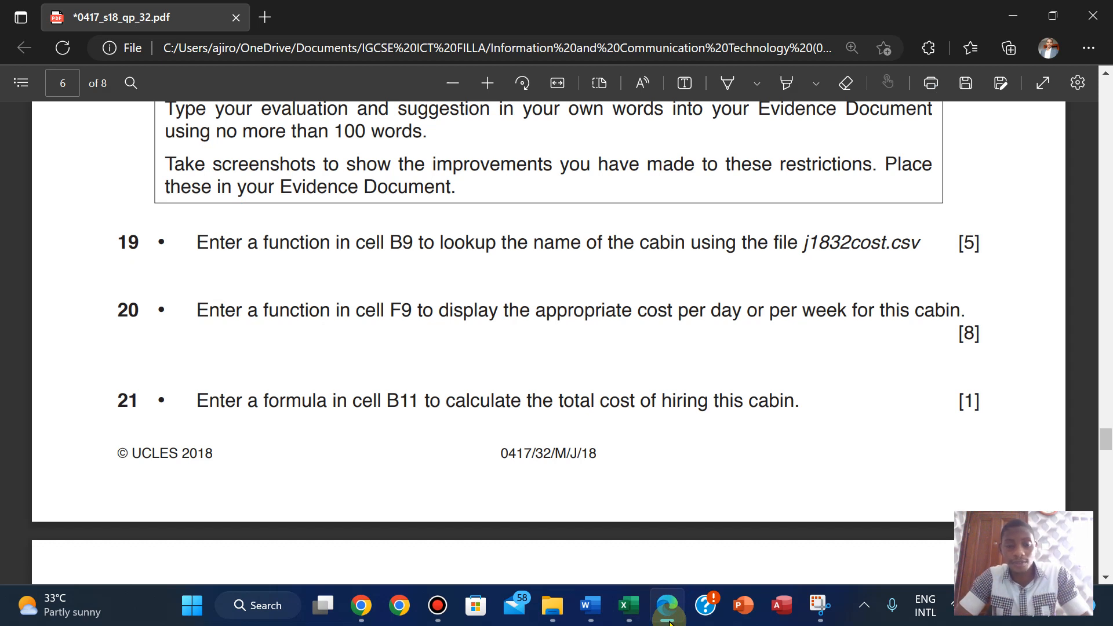
{"action": "left_click", "coordinate": [668, 618]}
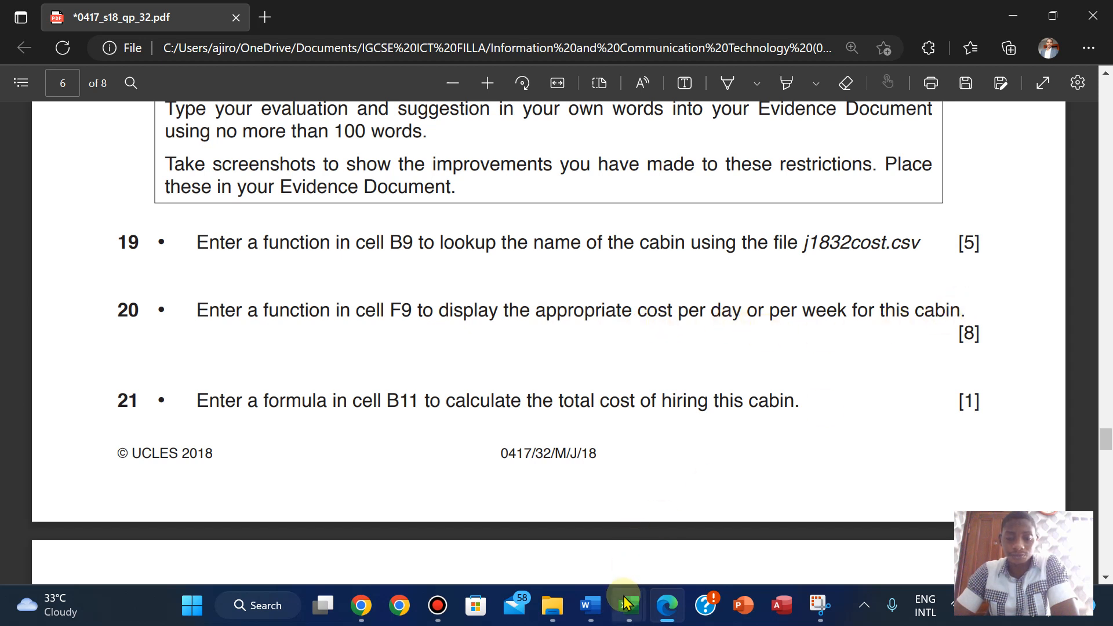
- Recheck the cost table against the question paper, ending on the booking sheet
{"action": "mouse_move", "coordinate": [625, 603]}
{"action": "left_click", "coordinate": [507, 510]}
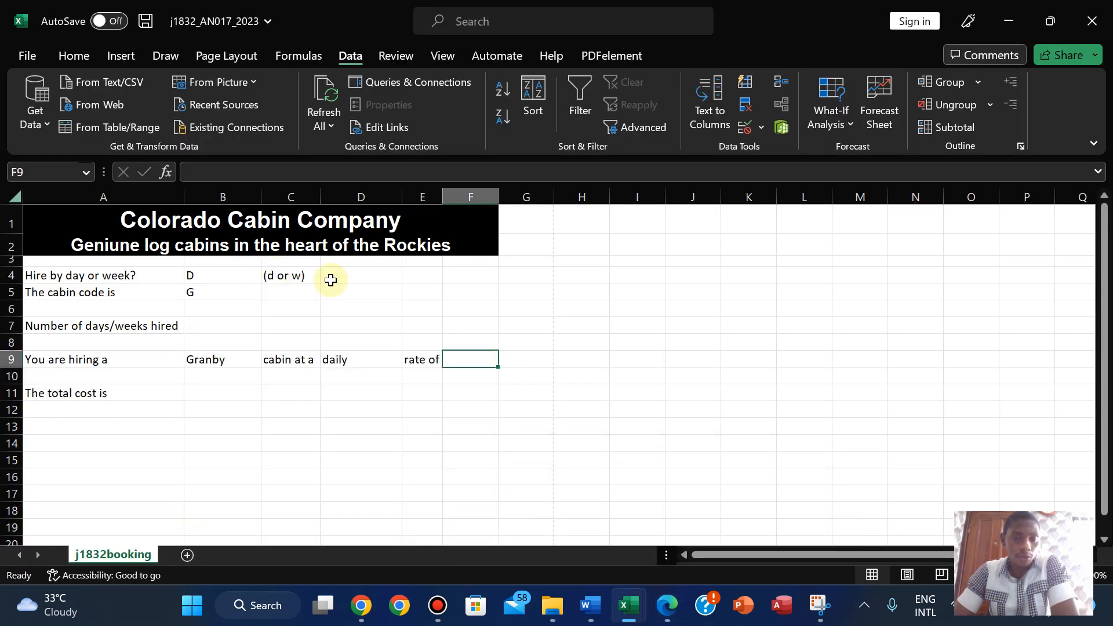
{"action": "mouse_move", "coordinate": [613, 615]}
{"action": "left_click", "coordinate": [742, 467]}
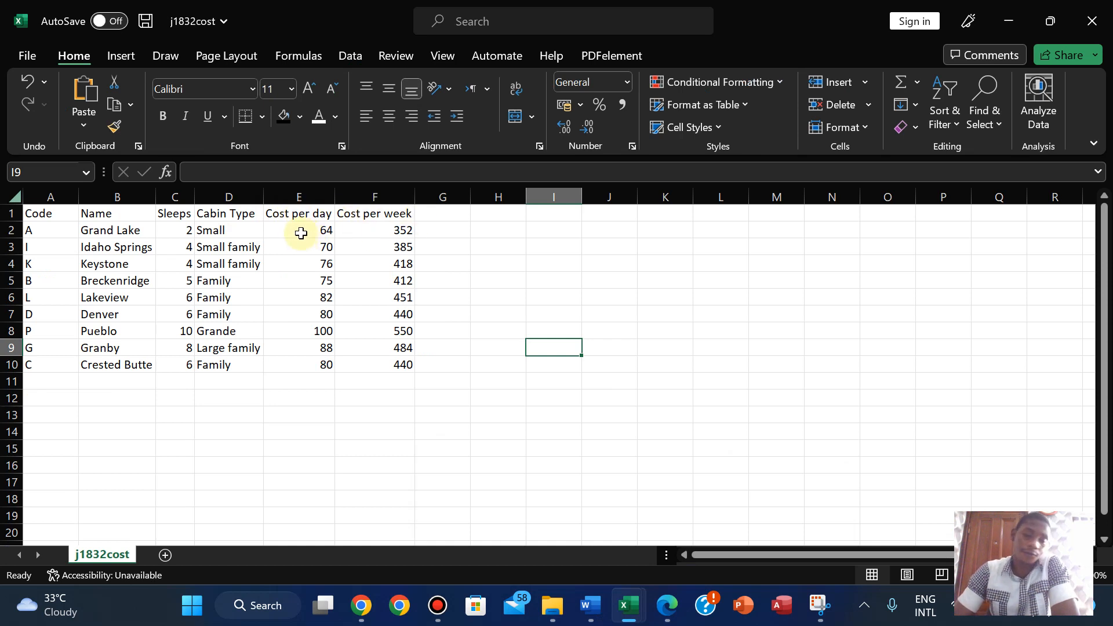
{"action": "mouse_move", "coordinate": [589, 607]}
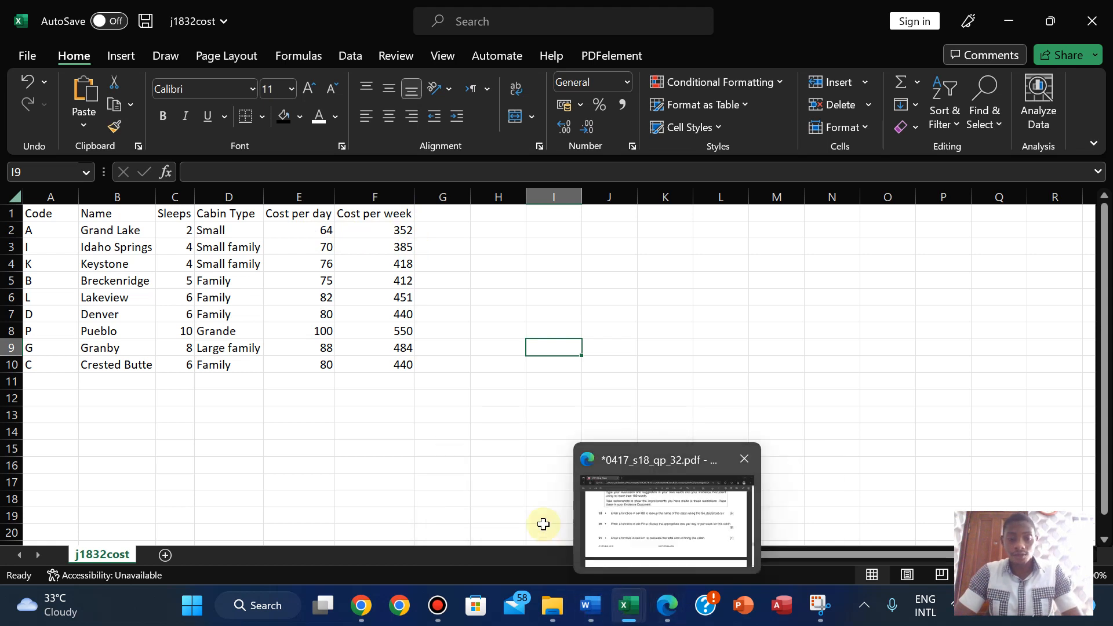
{"action": "left_click", "coordinate": [665, 602]}
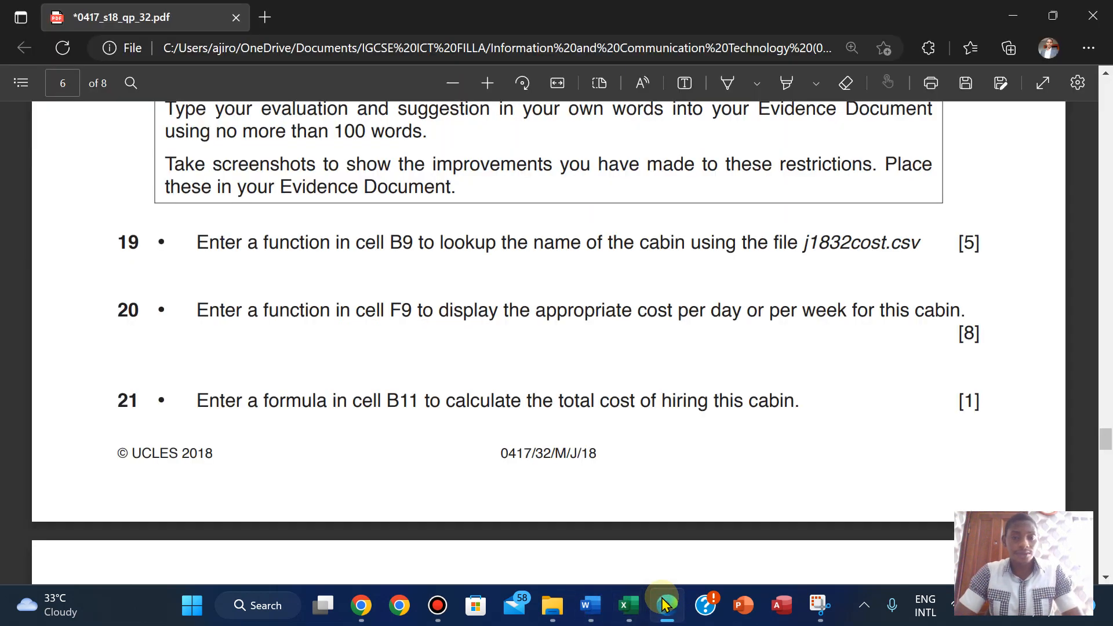
{"action": "mouse_move", "coordinate": [629, 604]}
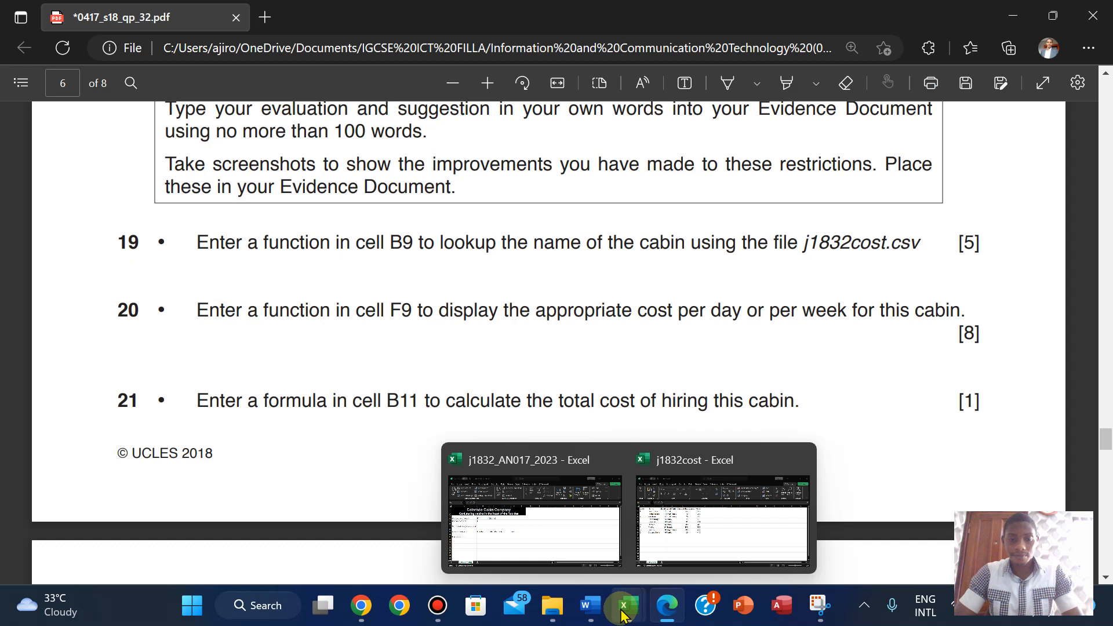
{"action": "left_click", "coordinate": [532, 518]}
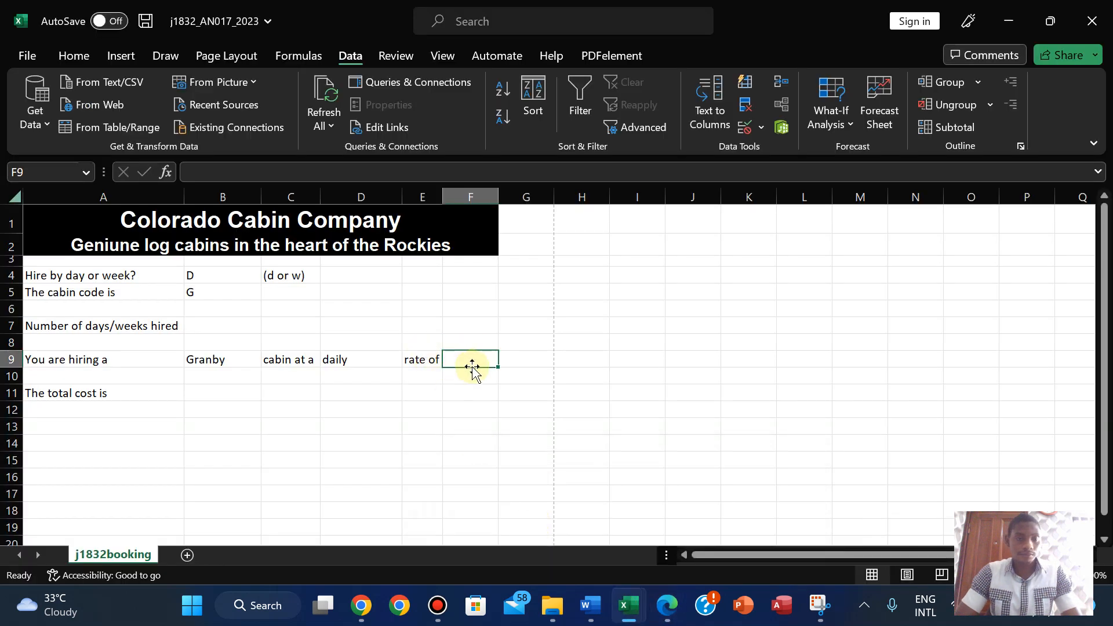
- Begin F9's formula as =IF(B4="d", VLOOKUP(B5, for the daily cost
{"action": "type", "text": "="}
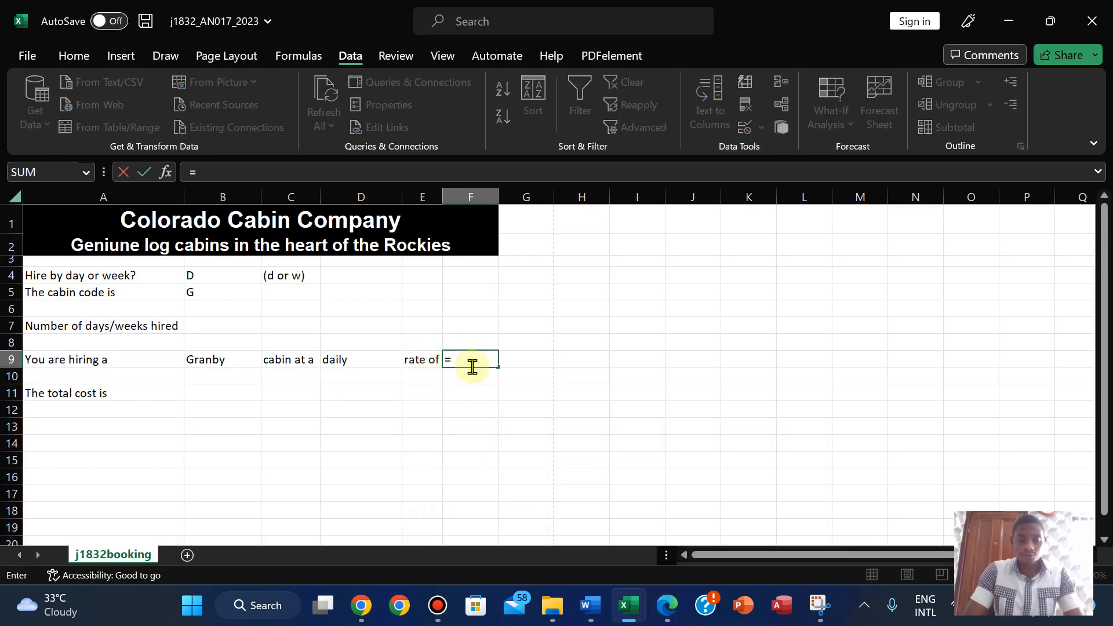
{"action": "type", "text": "IF("}
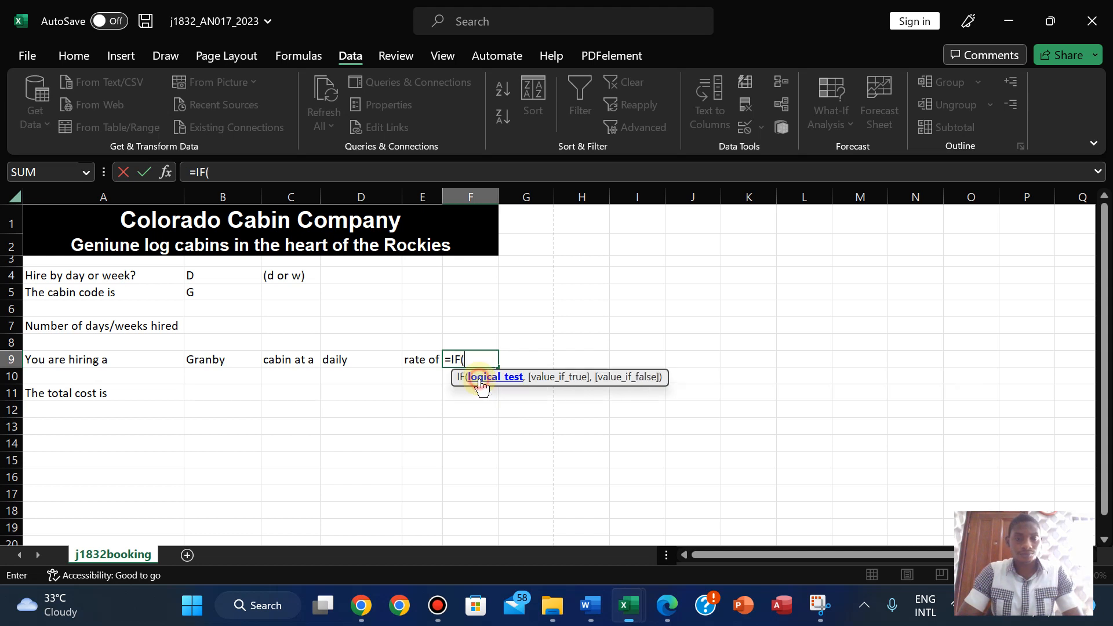
{"action": "left_click", "coordinate": [208, 274]}
{"action": "type", "text": "="}
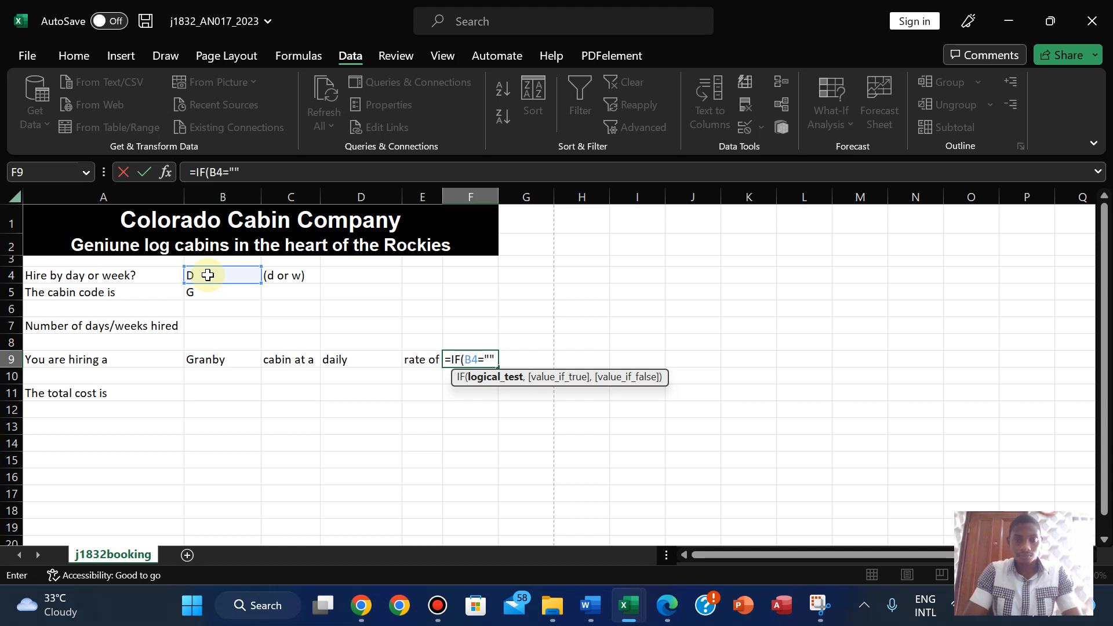
{"action": "left_click", "coordinate": [232, 172]}
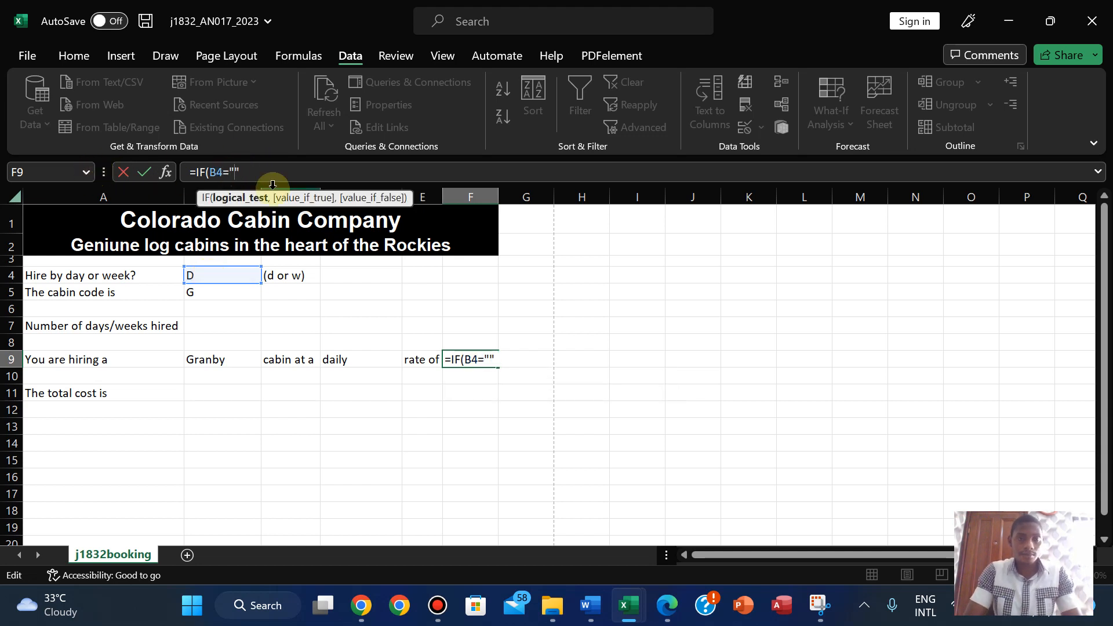
{"action": "type", "text": "d\""}
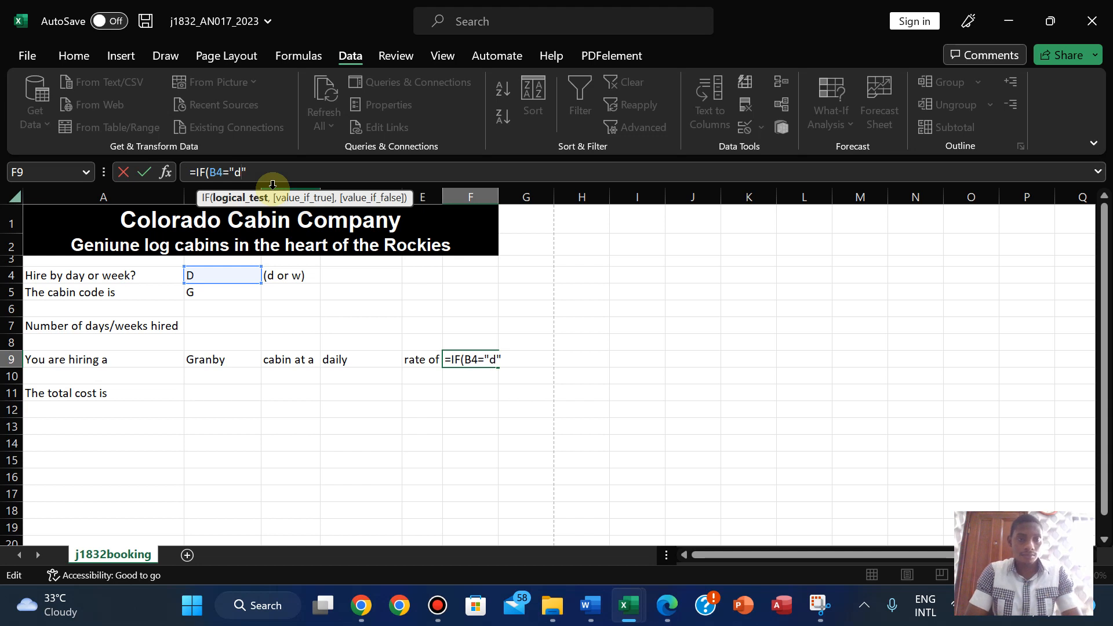
{"action": "type", "text": ","}
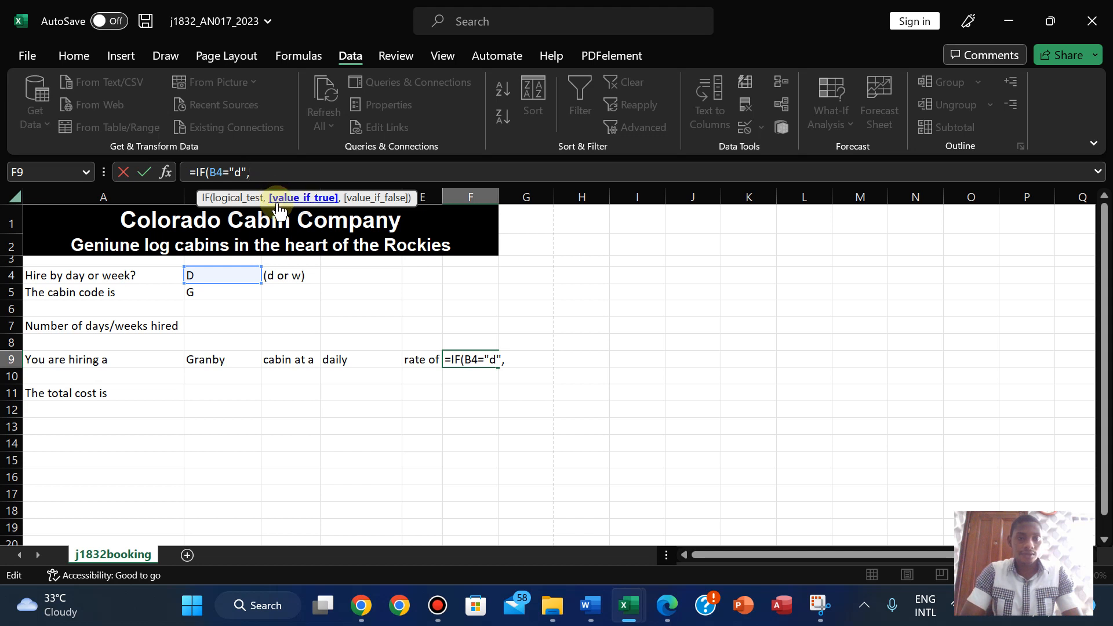
{"action": "type", "text": " V"}
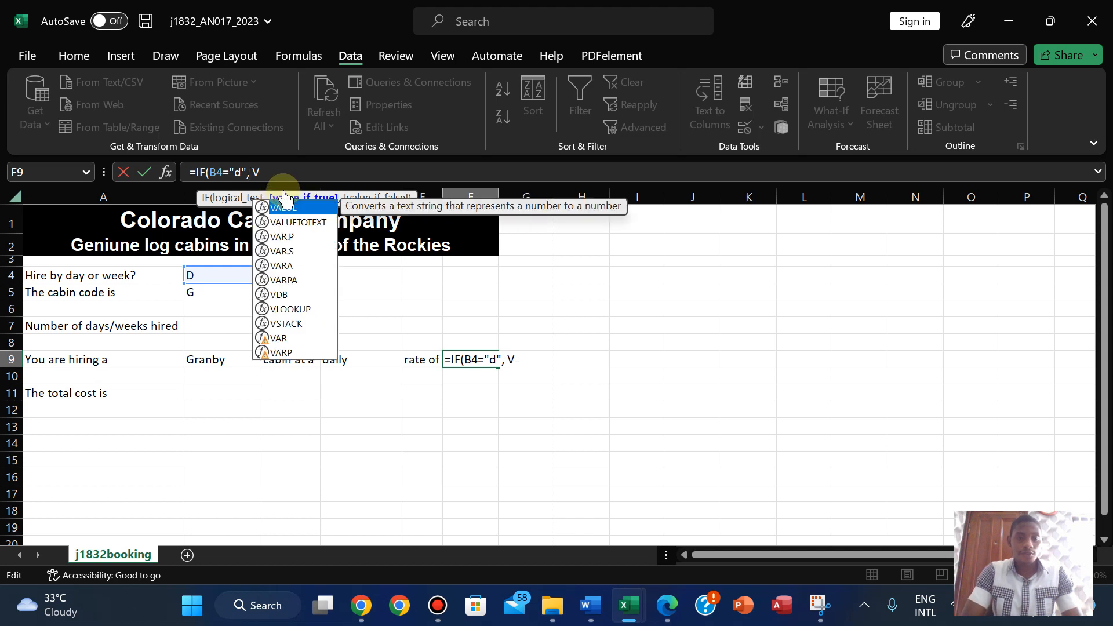
{"action": "type", "text": "loo"}
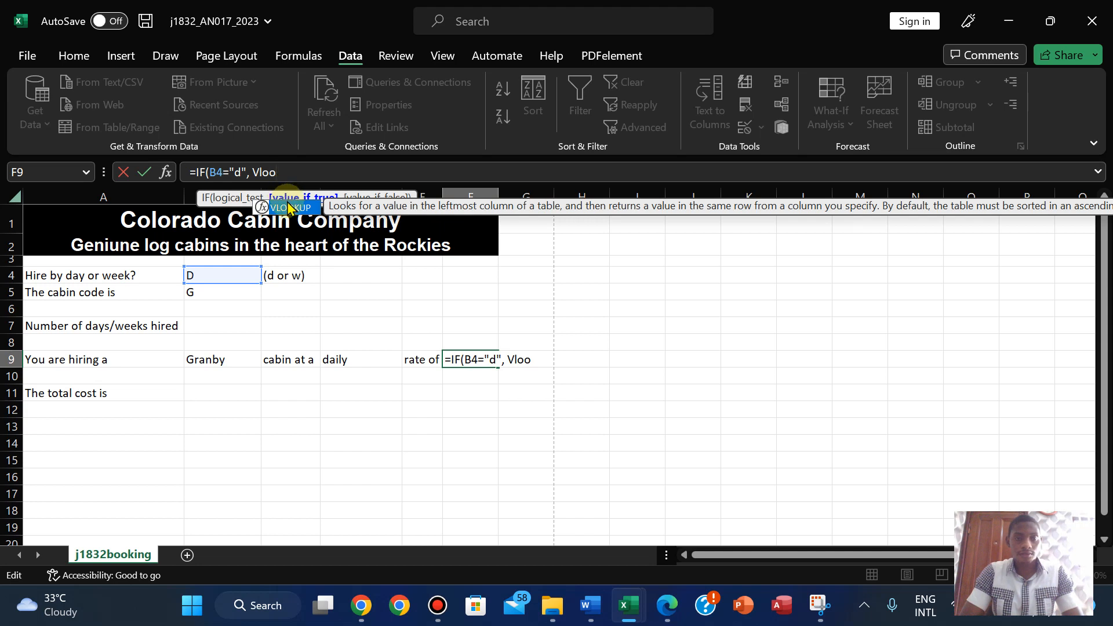
{"action": "double_click", "coordinate": [289, 208]}
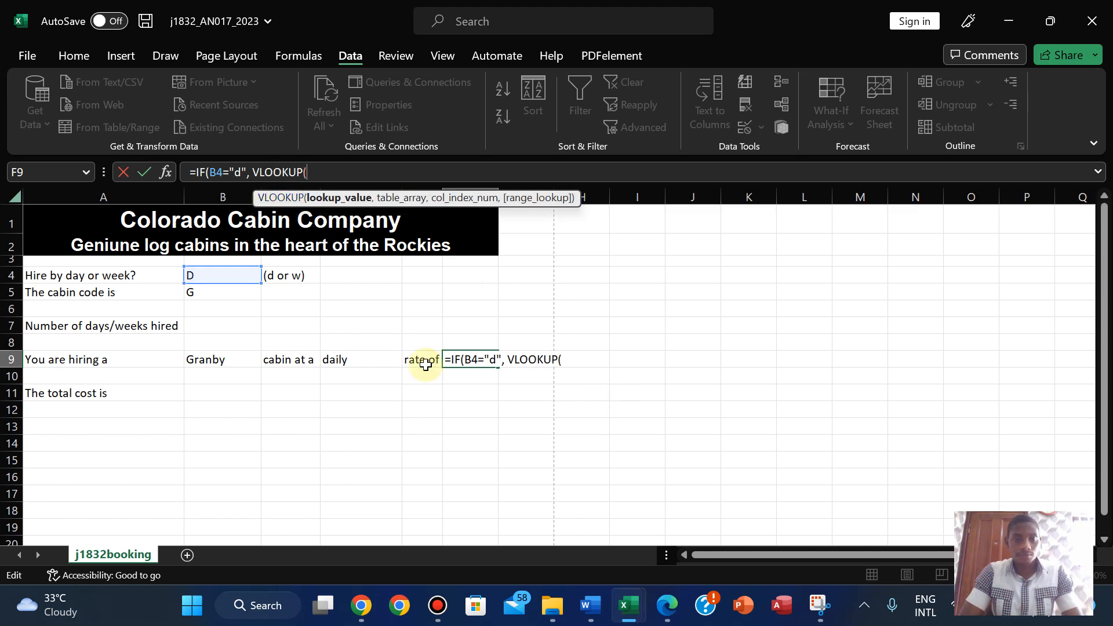
{"action": "left_click", "coordinate": [194, 296]}
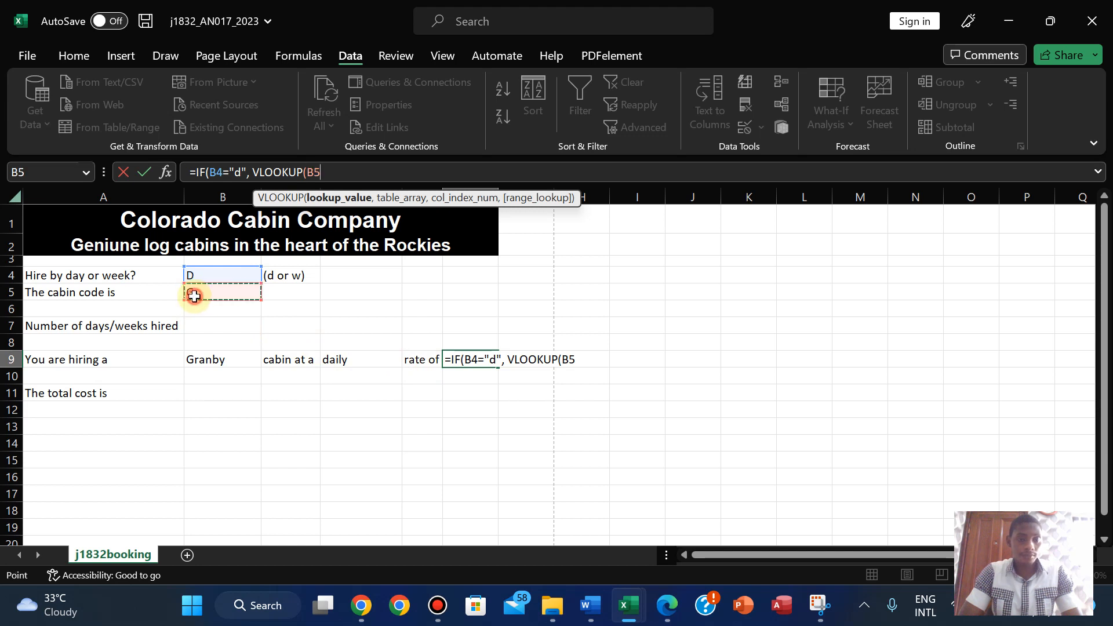
- Make the daily VLOOKUP return column 4 of j1832cost A2:E10 with exact match (FALSE)
{"action": "type", "text": ","}
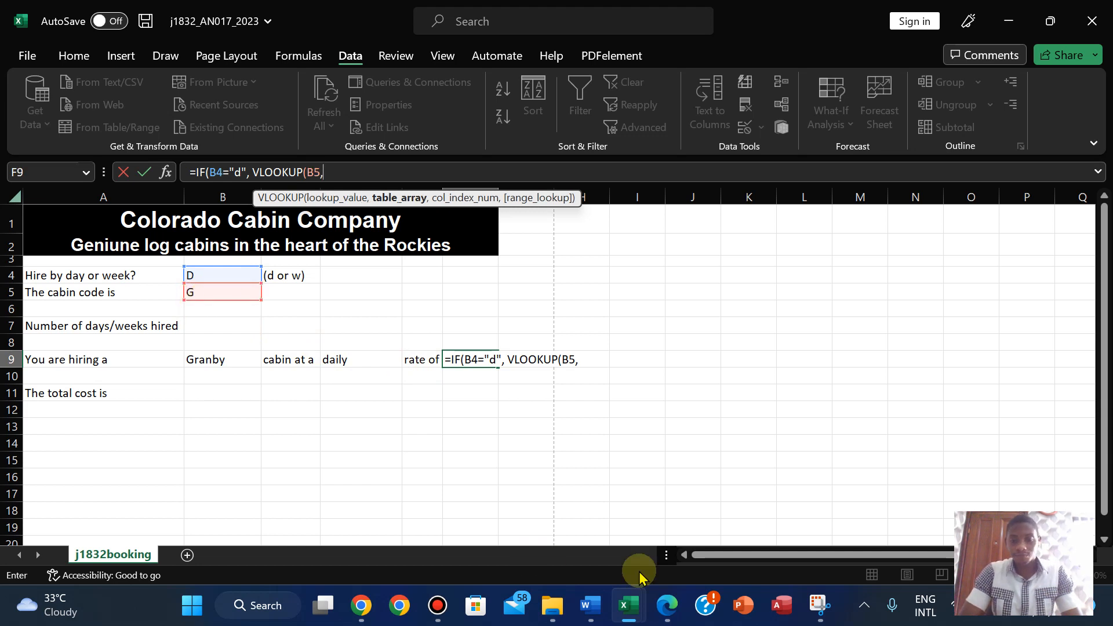
{"action": "mouse_move", "coordinate": [628, 602]}
{"action": "left_click", "coordinate": [681, 524]}
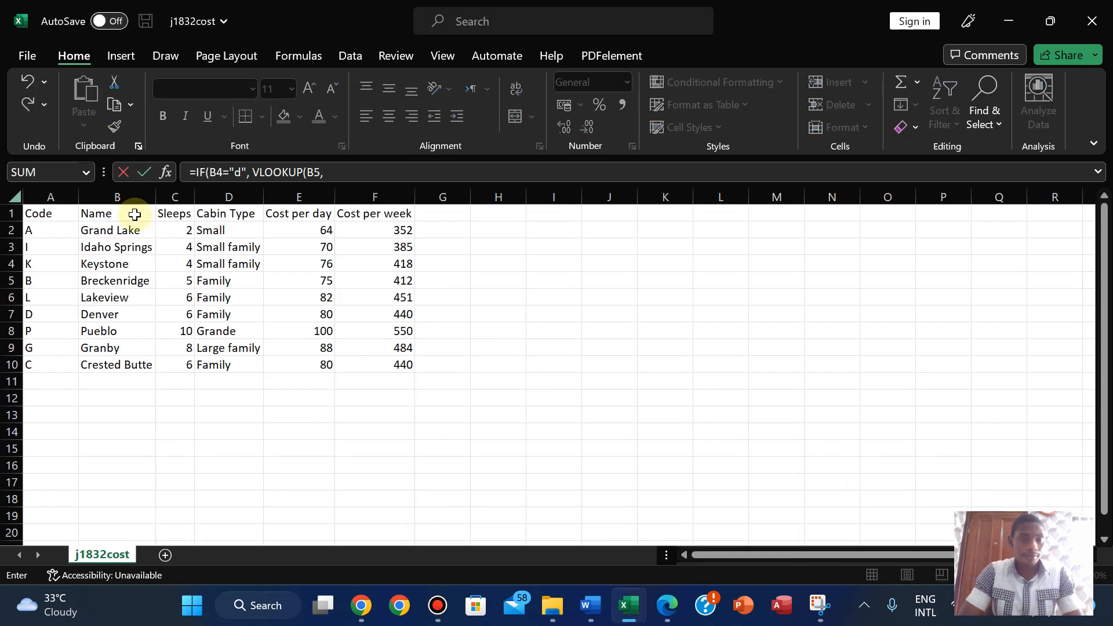
{"action": "left_click_drag", "start_coordinate": [28, 230], "coordinate": [312, 370]}
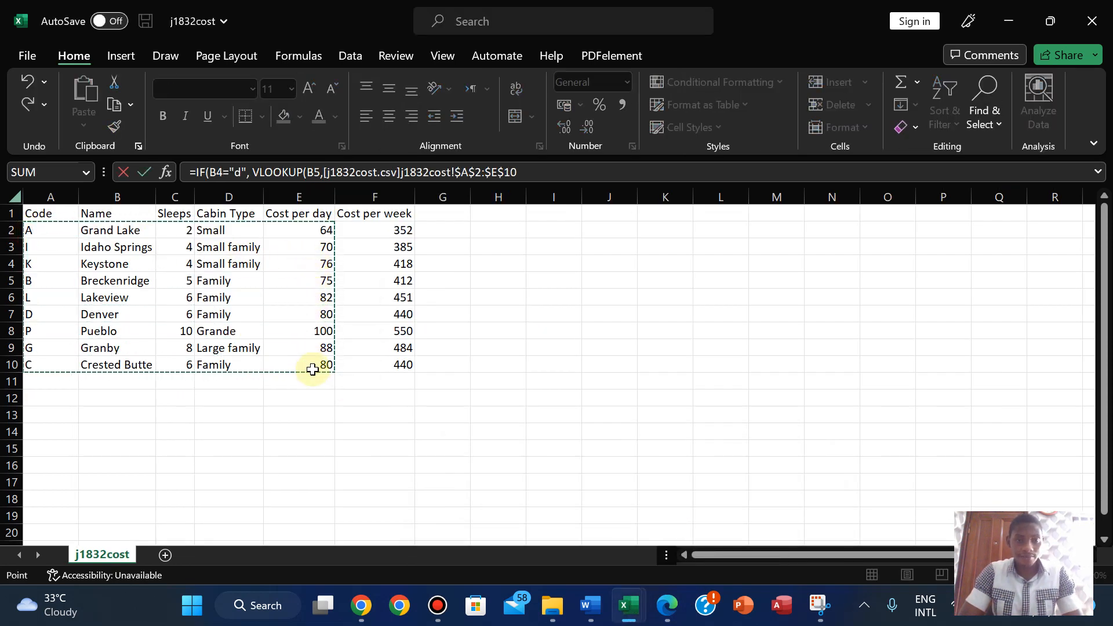
{"action": "left_click", "coordinate": [522, 174]}
{"action": "type", "text": ","}
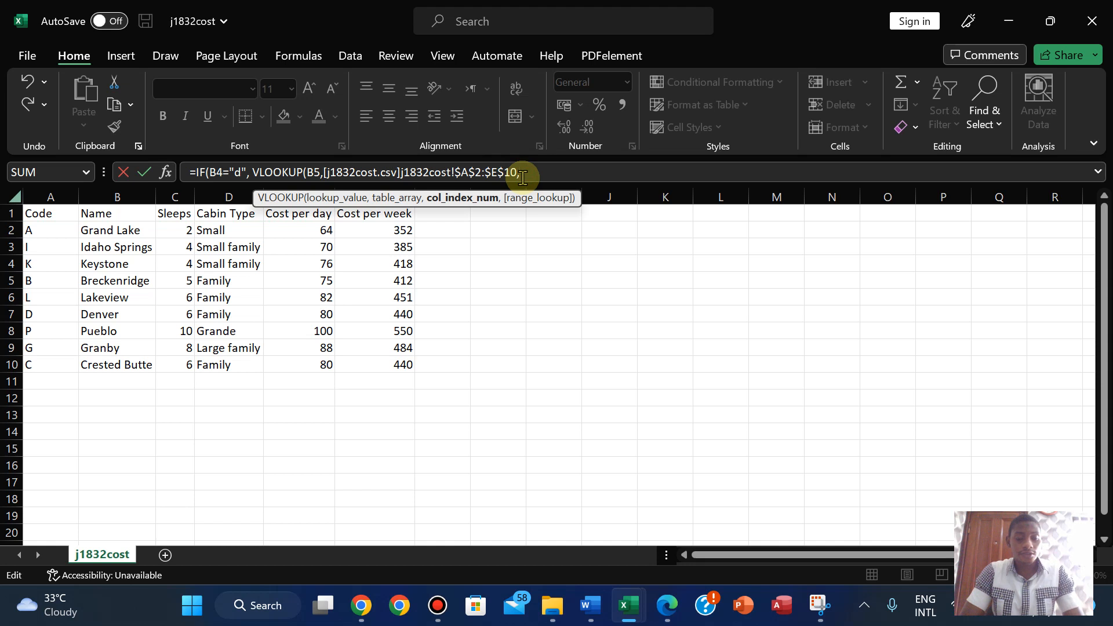
{"action": "type", "text": "4,"}
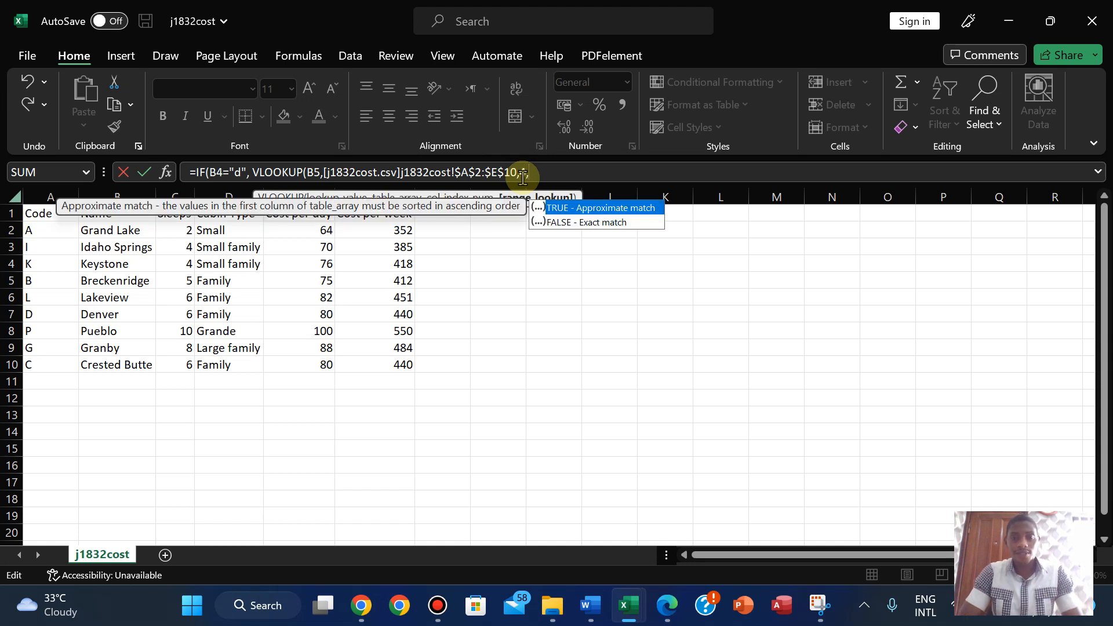
{"action": "double_click", "coordinate": [582, 222]}
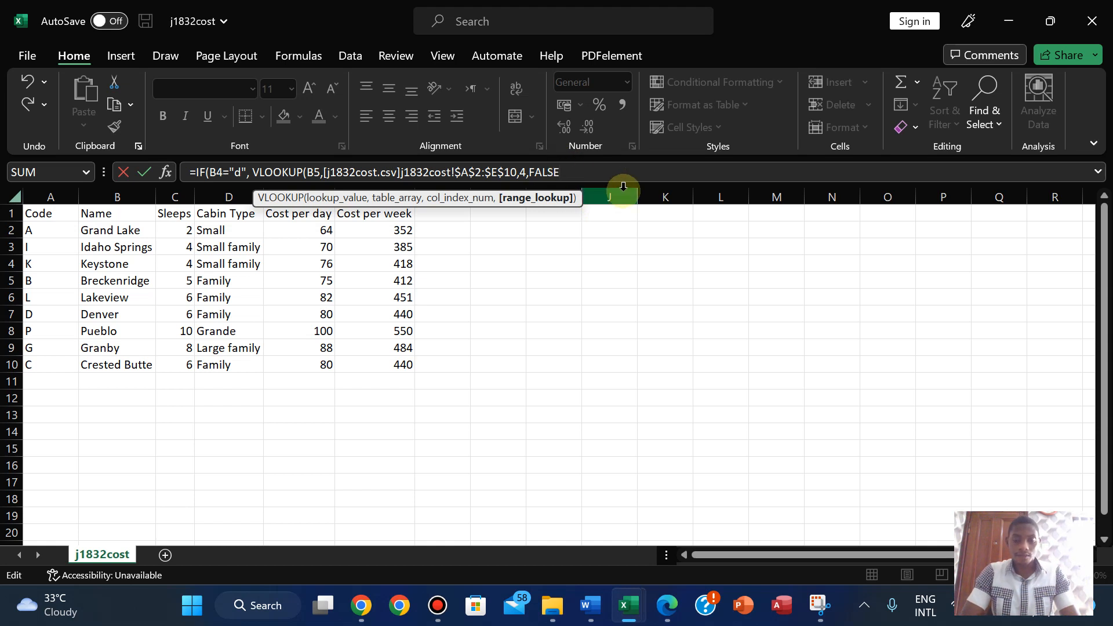
- Add a nested IF for the weekly case and return to the j1832_AN017_2023 booking sheet
{"action": "type", "text": ", "}
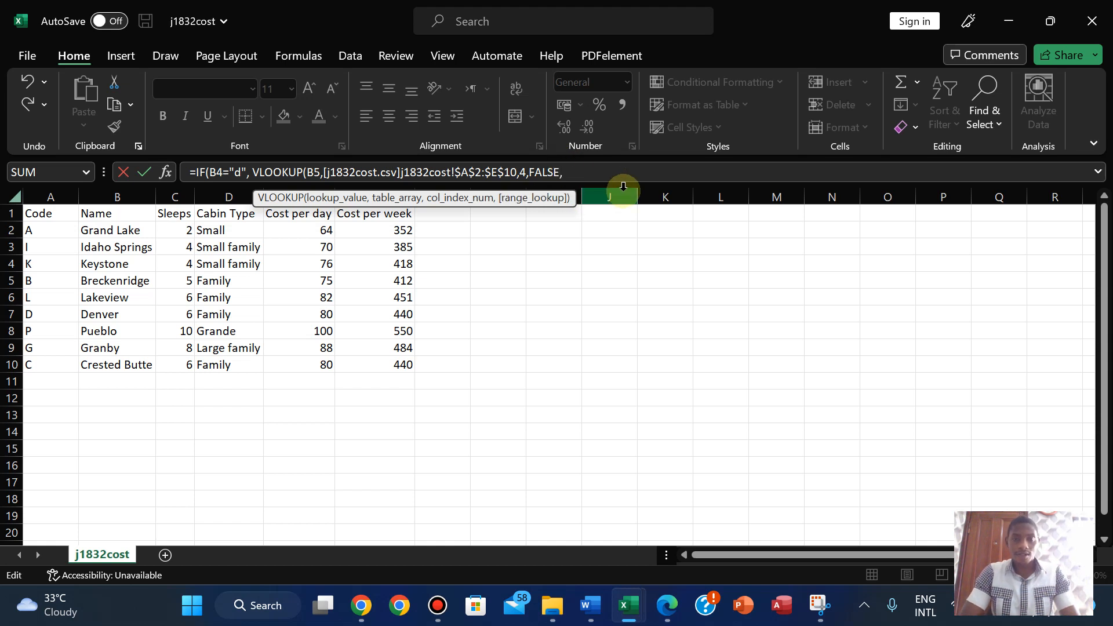
{"action": "type", "text": "if"}
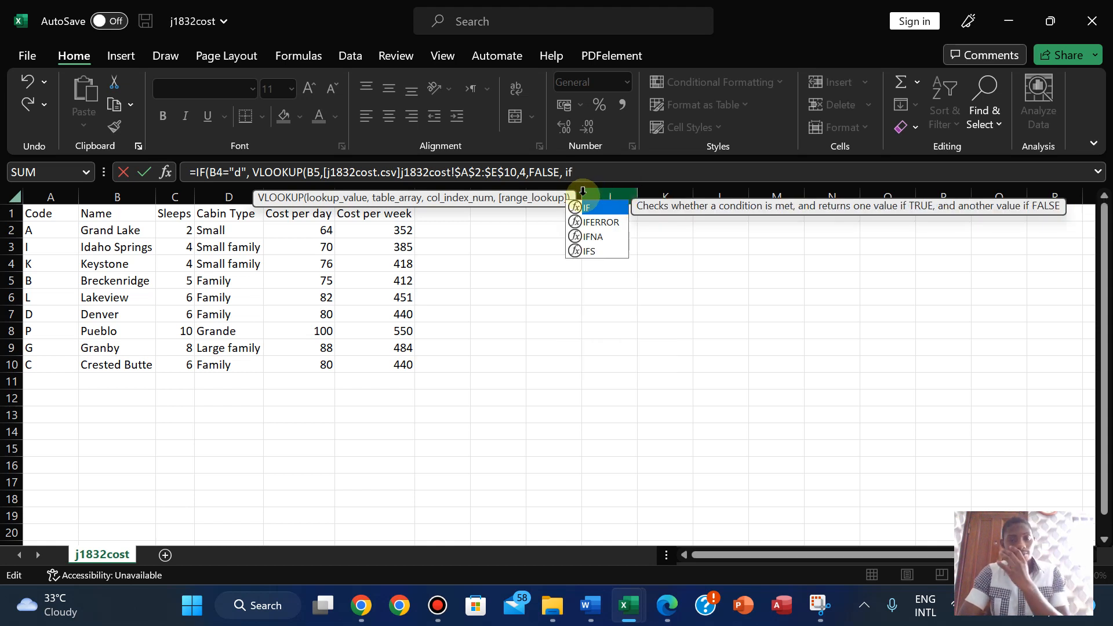
{"action": "double_click", "coordinate": [597, 209]}
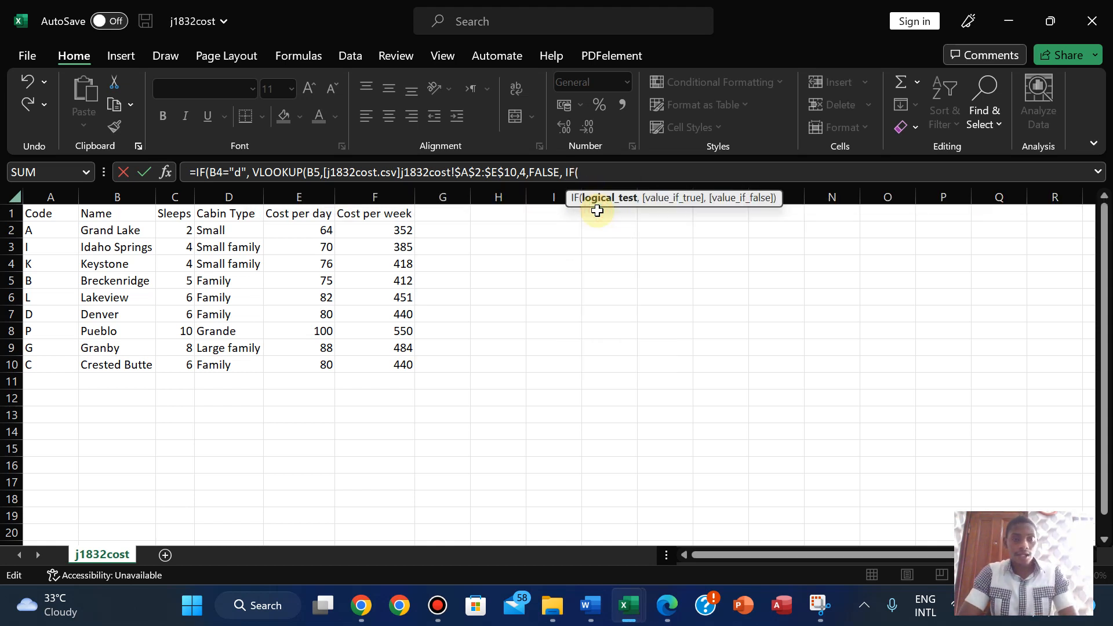
{"action": "mouse_move", "coordinate": [628, 605]}
{"action": "left_click", "coordinate": [529, 511]}
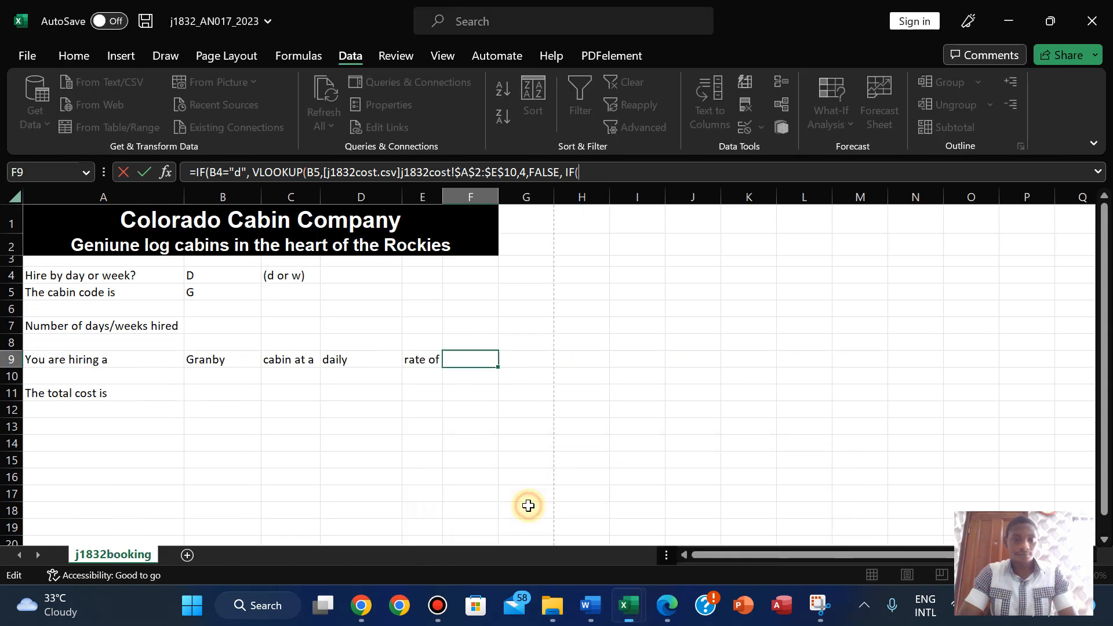
- Give the nested IF the test B4="w", dismissing the missing-parenthesis warning
{"action": "left_click", "coordinate": [206, 278]}
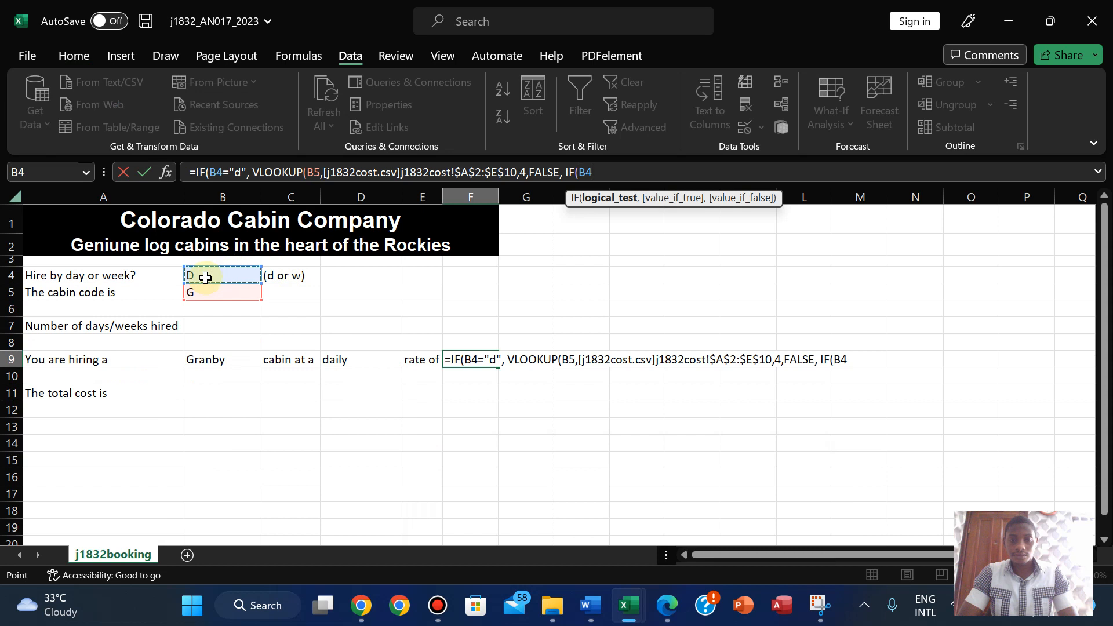
{"action": "type", "text": "="}
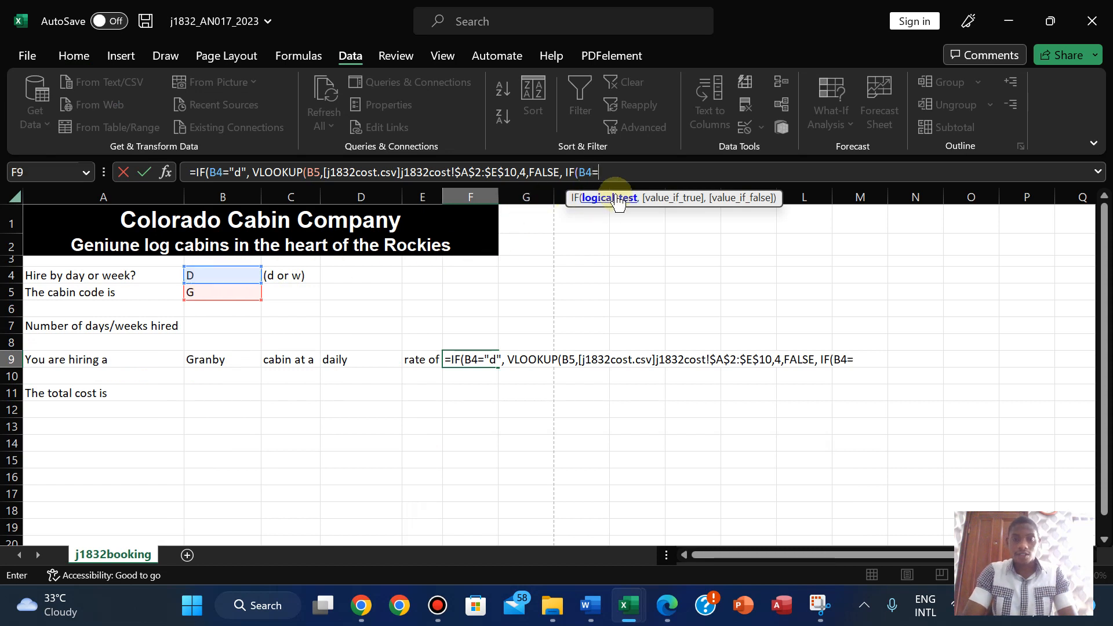
{"action": "type", "text": "\"\""}
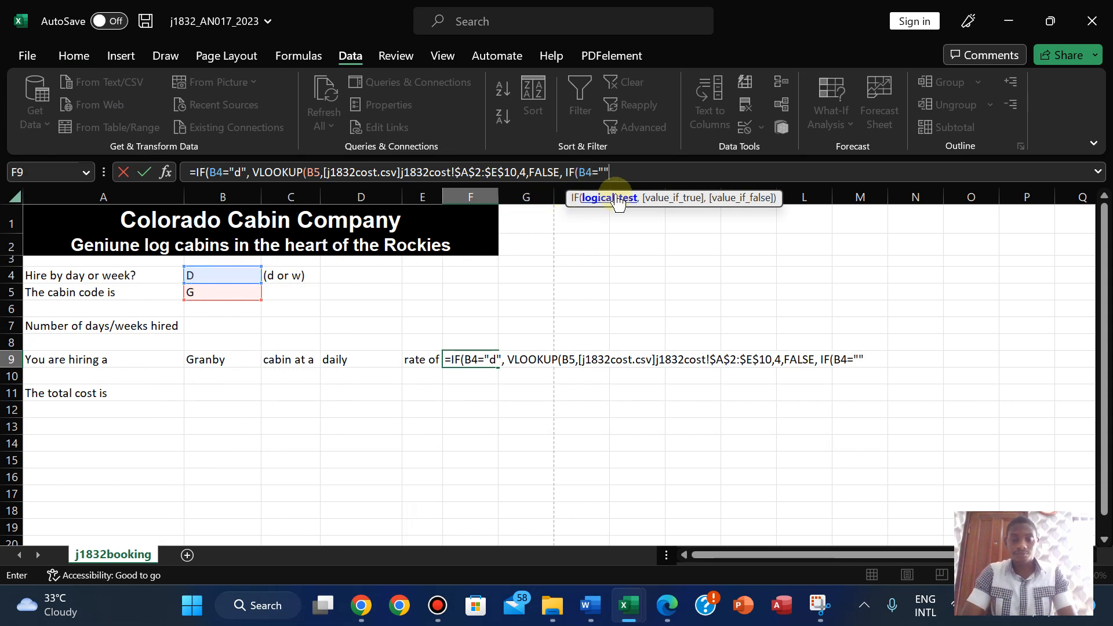
{"action": "key", "text": "Return"}
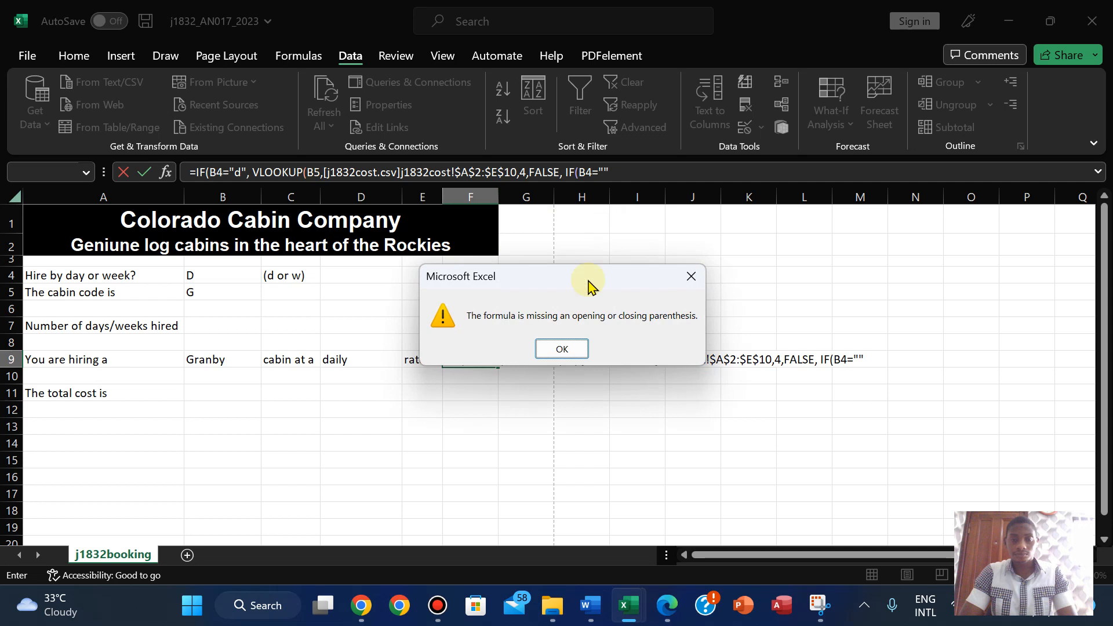
{"action": "left_click", "coordinate": [559, 349]}
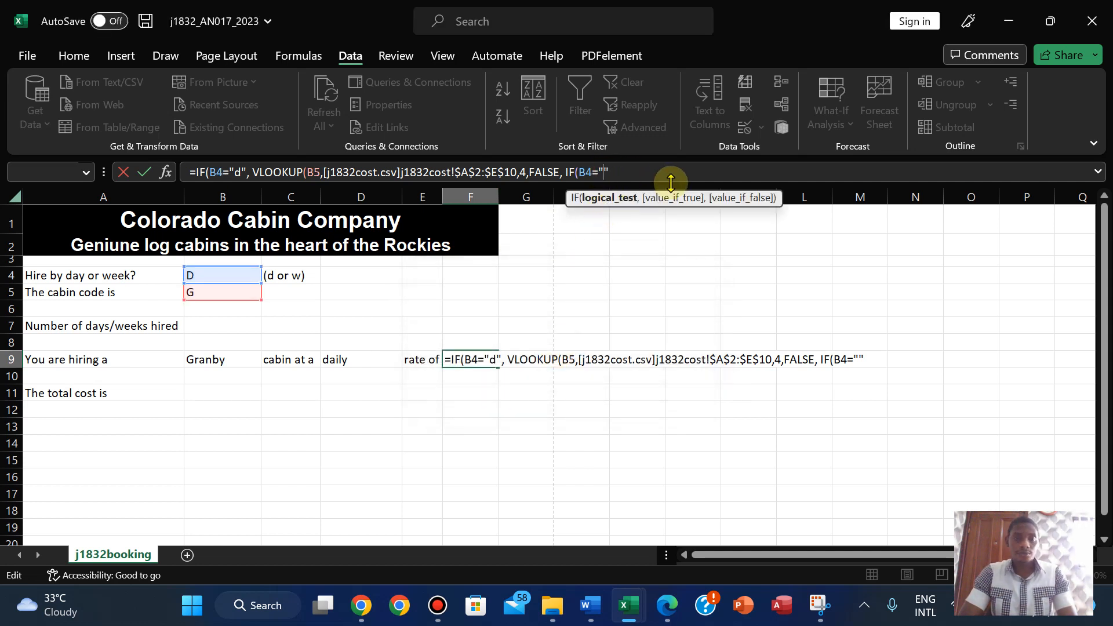
{"action": "type", "text": "w"}
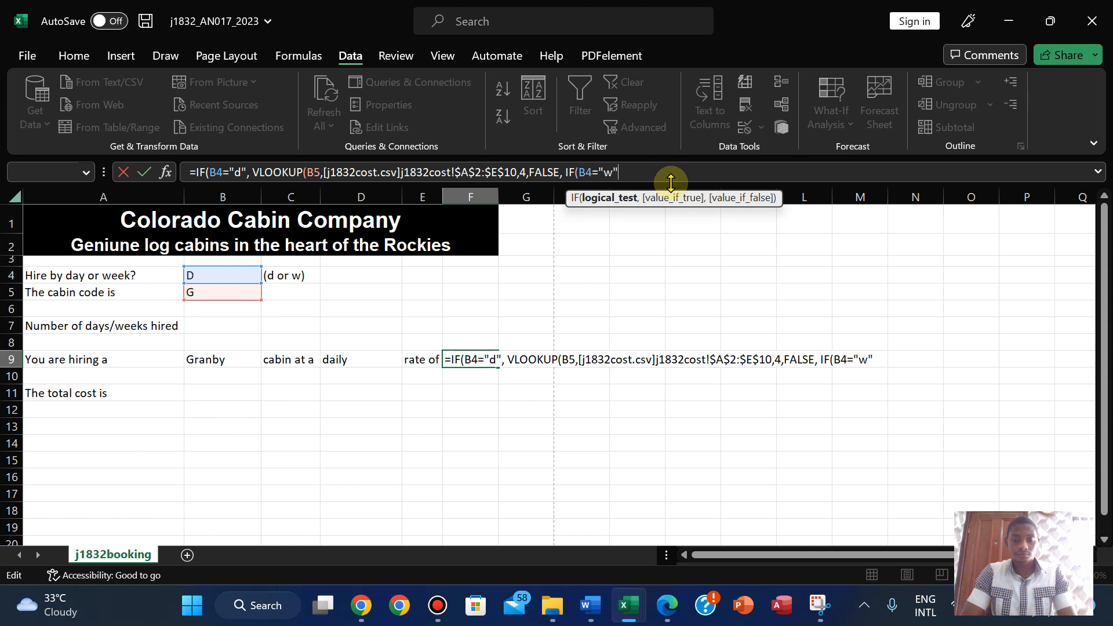
- Start the weekly VLOOKUP with the cabin code in B5 as the lookup value
{"action": "type", "text": ", vlo"}
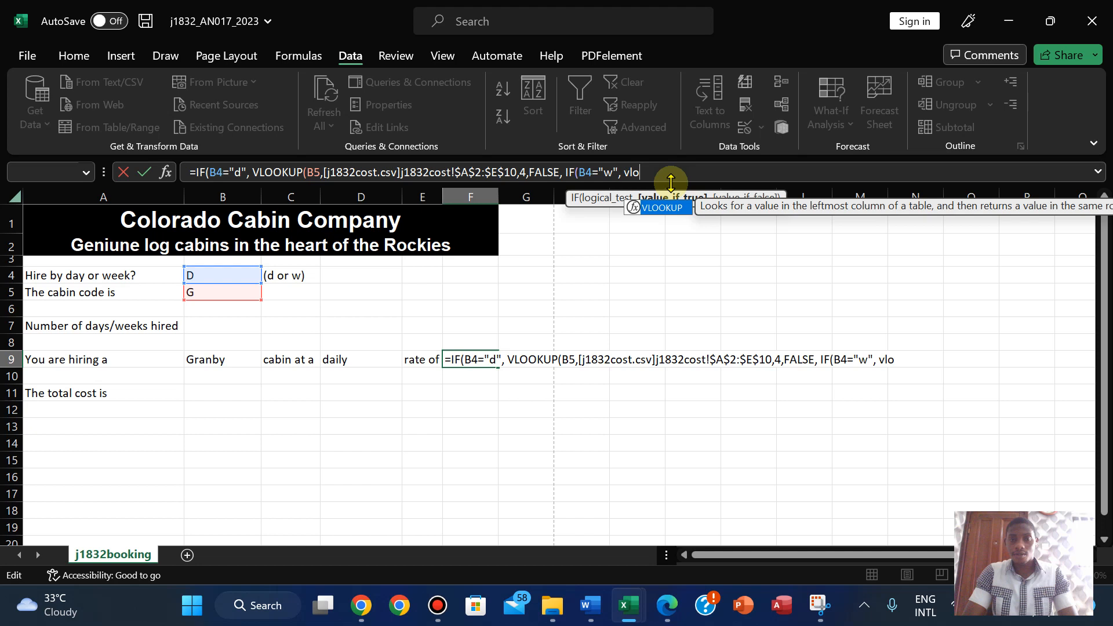
{"action": "double_click", "coordinate": [664, 207]}
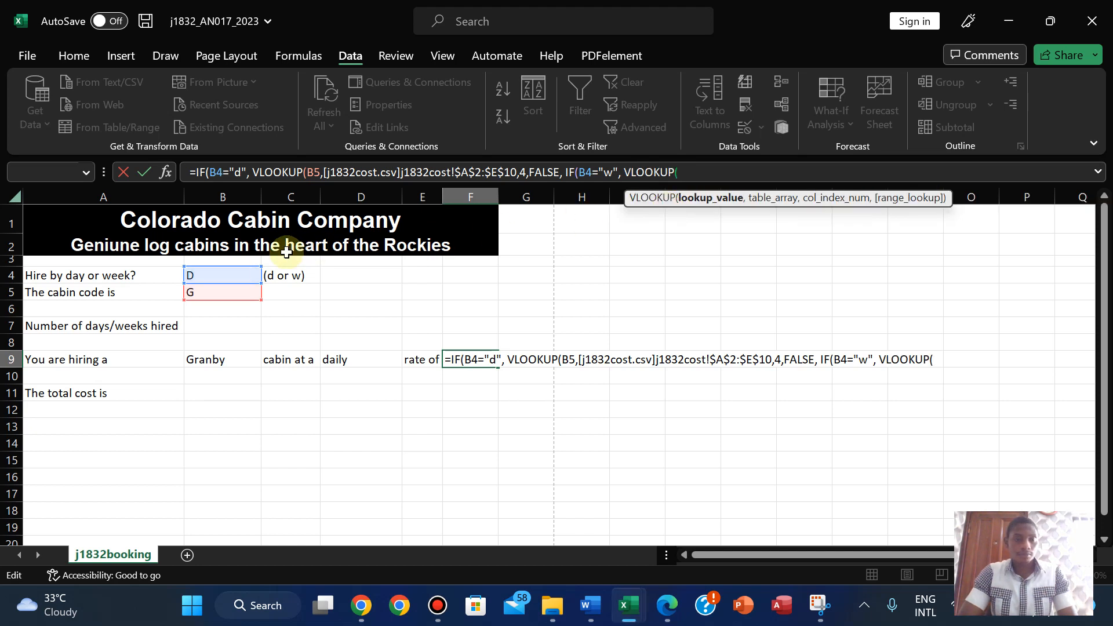
{"action": "left_click", "coordinate": [221, 297]}
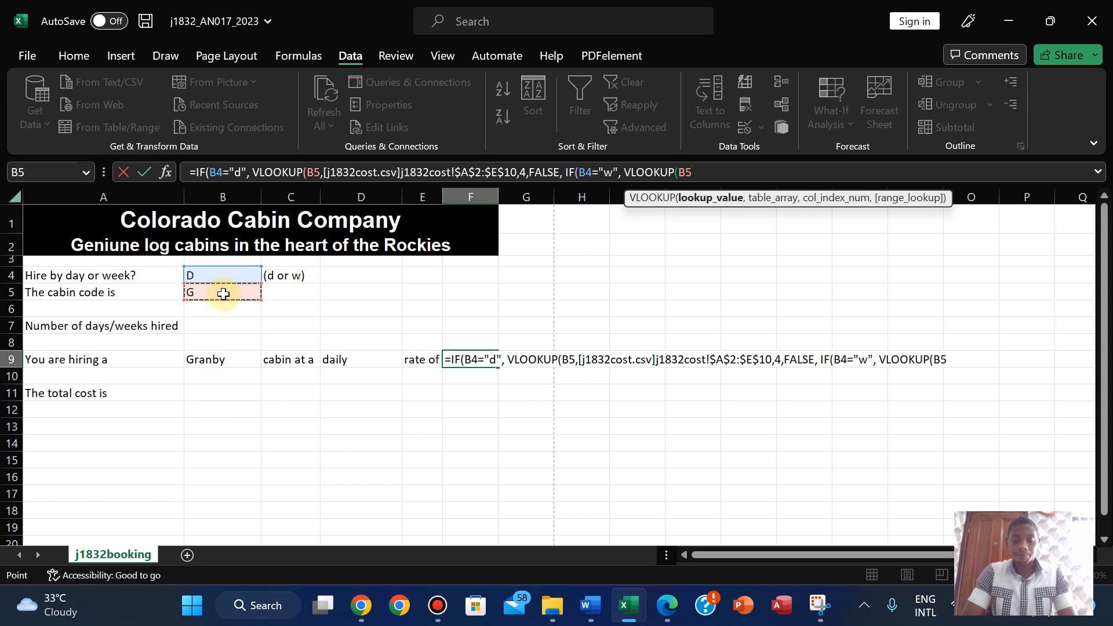
{"action": "type", "text": ","}
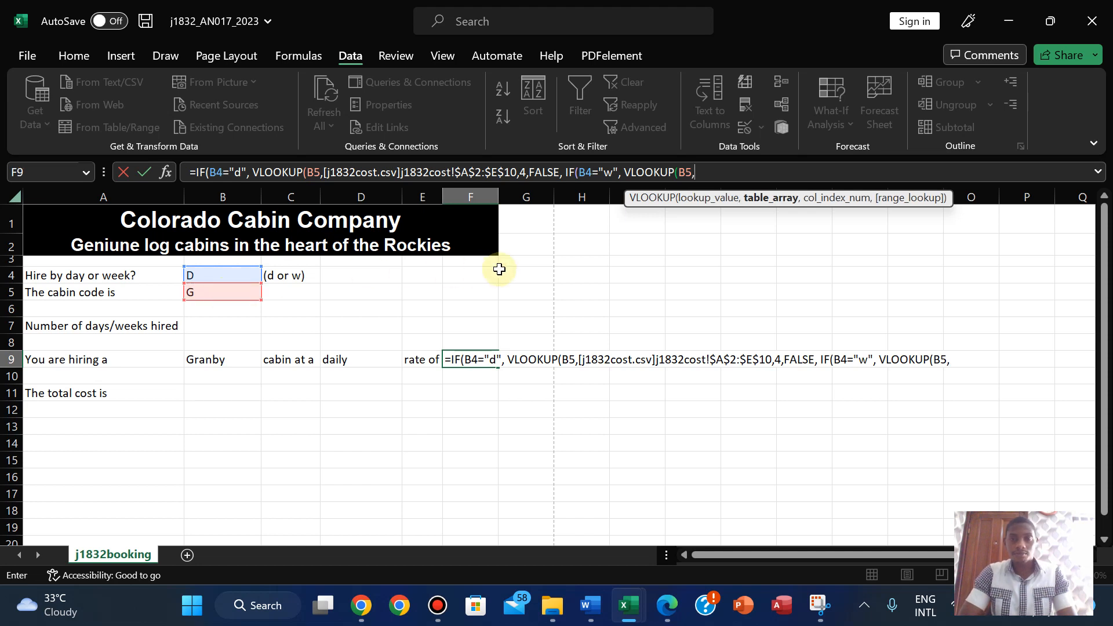
{"action": "mouse_move", "coordinate": [595, 603]}
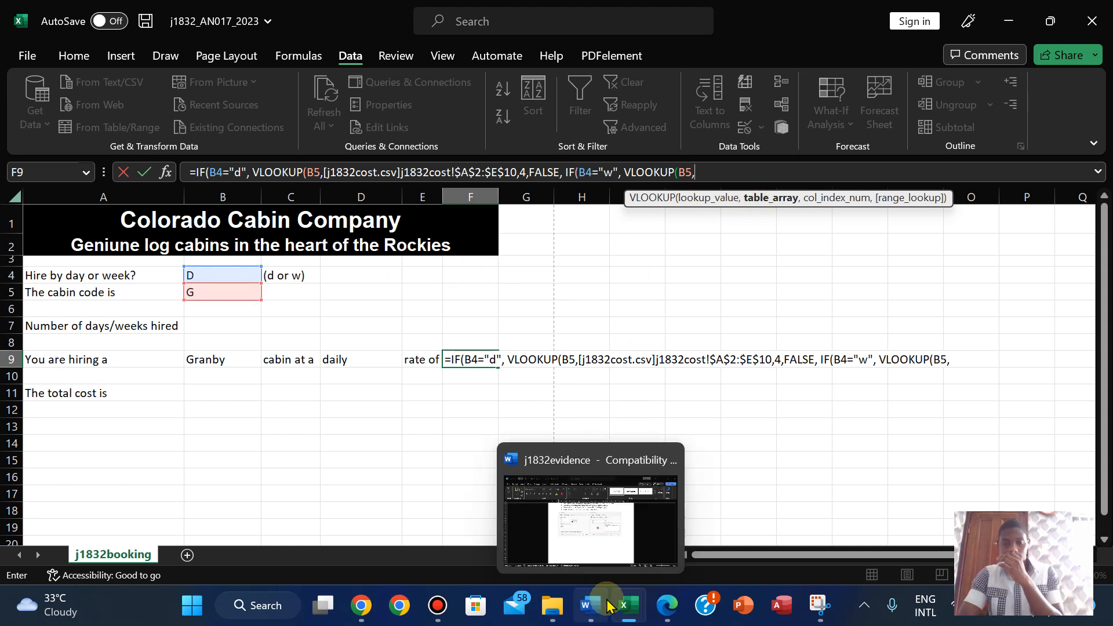
- Make the weekly VLOOKUP return column 5 of j1832cost A2:F10 with exact match (FALSE)
{"action": "left_click", "coordinate": [688, 525]}
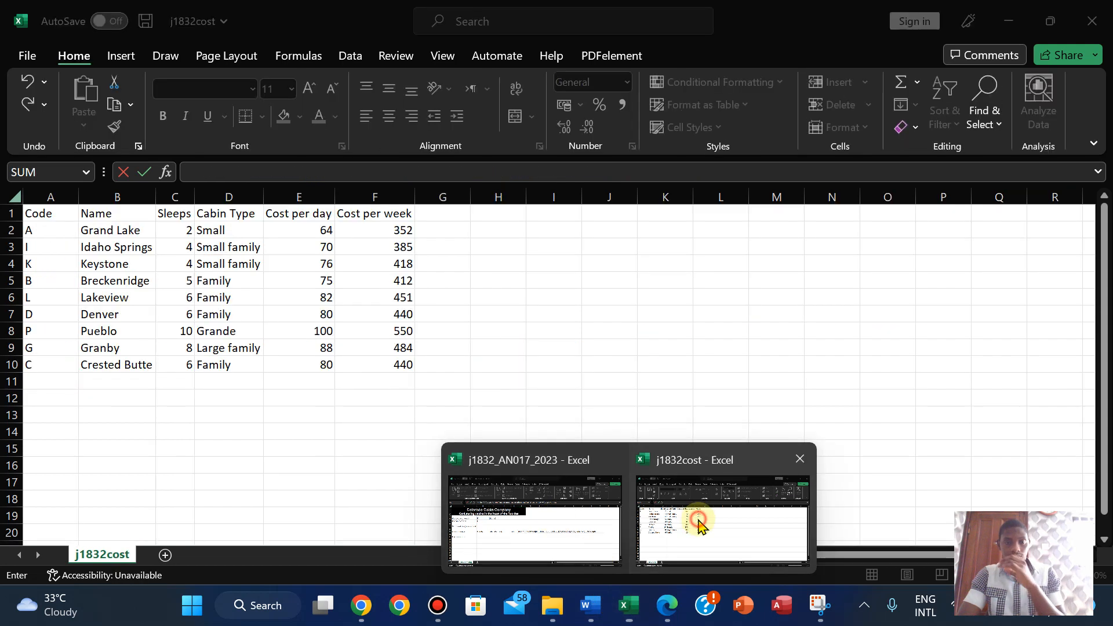
{"action": "left_click_drag", "start_coordinate": [31, 231], "coordinate": [363, 367]}
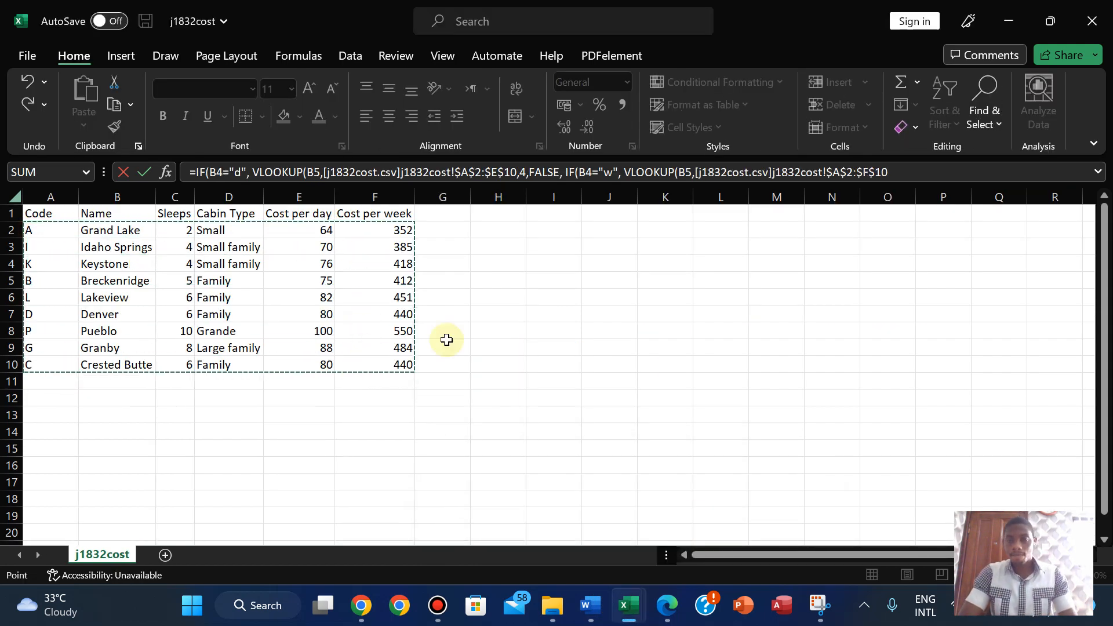
{"action": "left_click", "coordinate": [903, 173]}
{"action": "type", "text": ",5"}
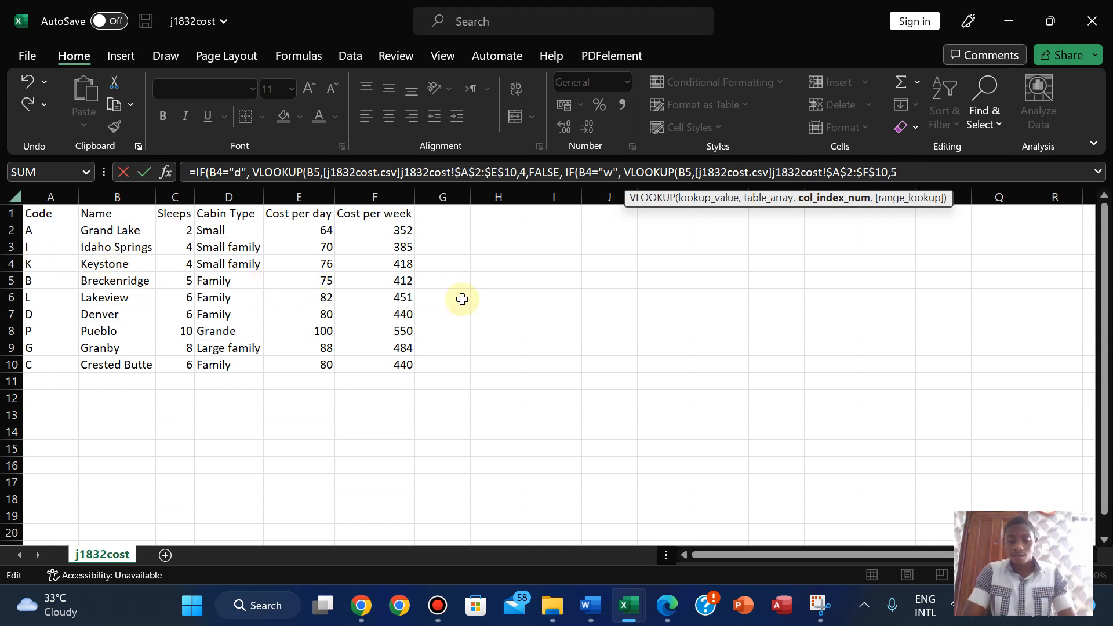
{"action": "type", "text": ","}
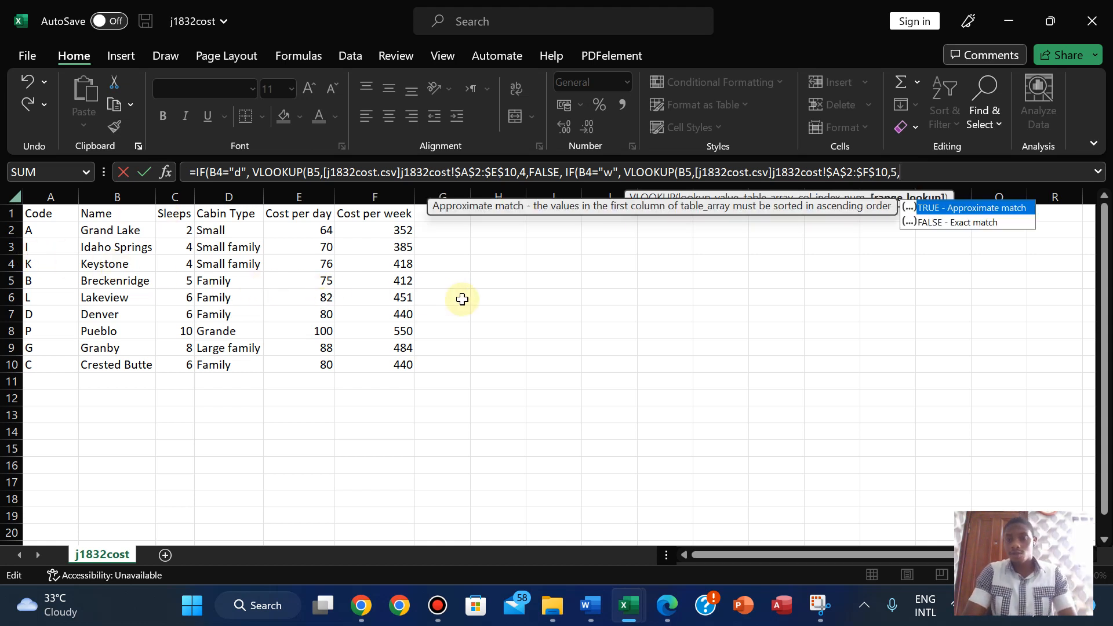
{"action": "double_click", "coordinate": [952, 223]}
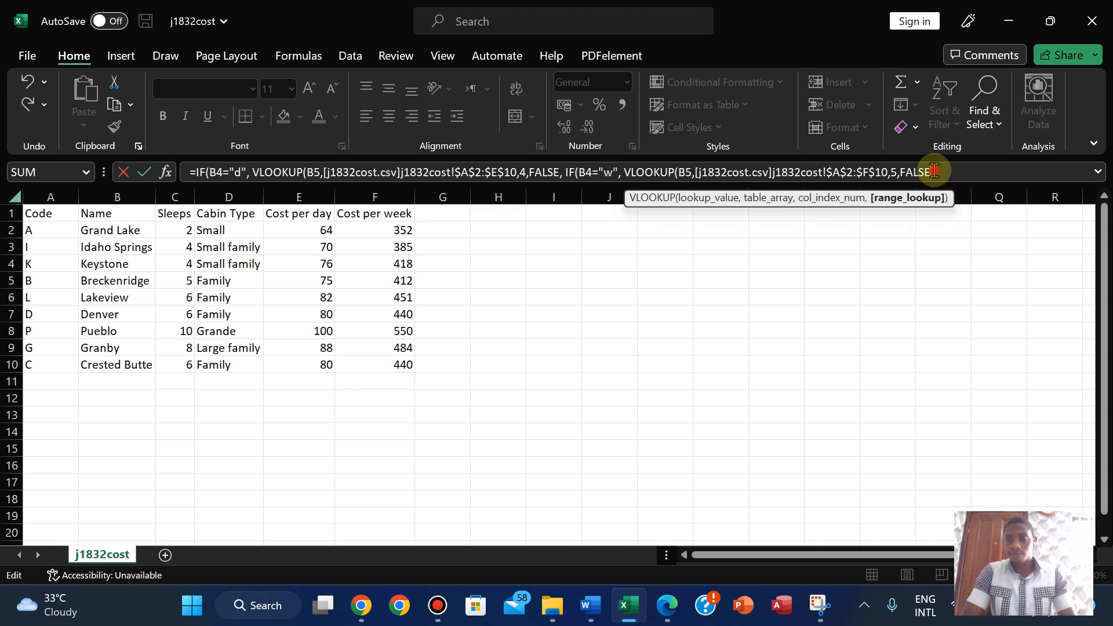
- End the formula with a blank "" fallback, commit F9, and dismiss the too-many-arguments error
{"action": "type", "text": ", \"\""}
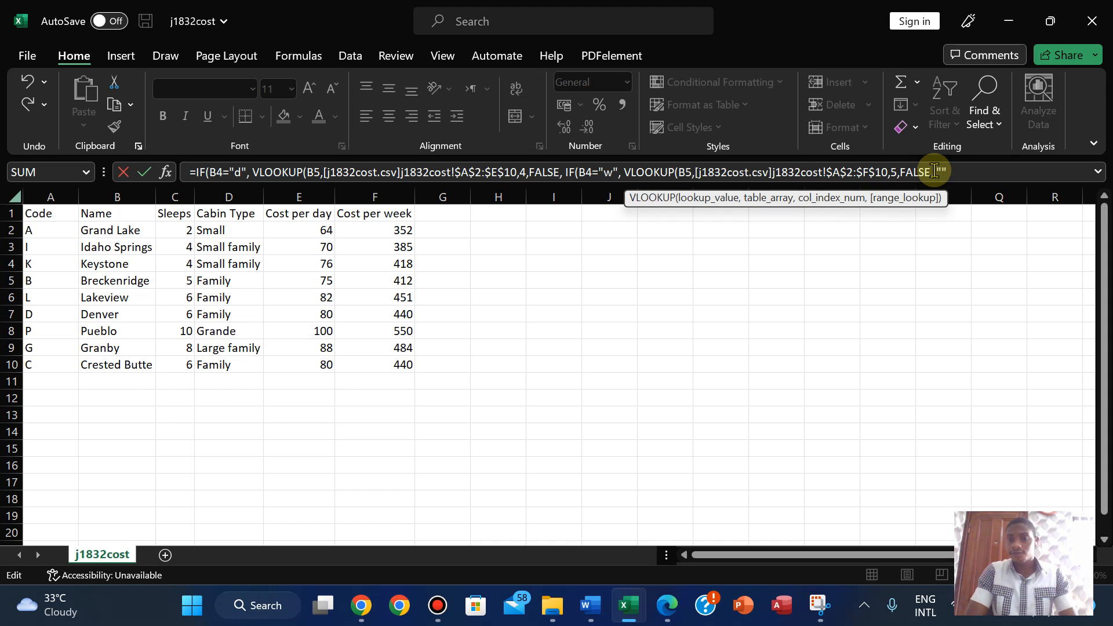
{"action": "type", "text": ")"}
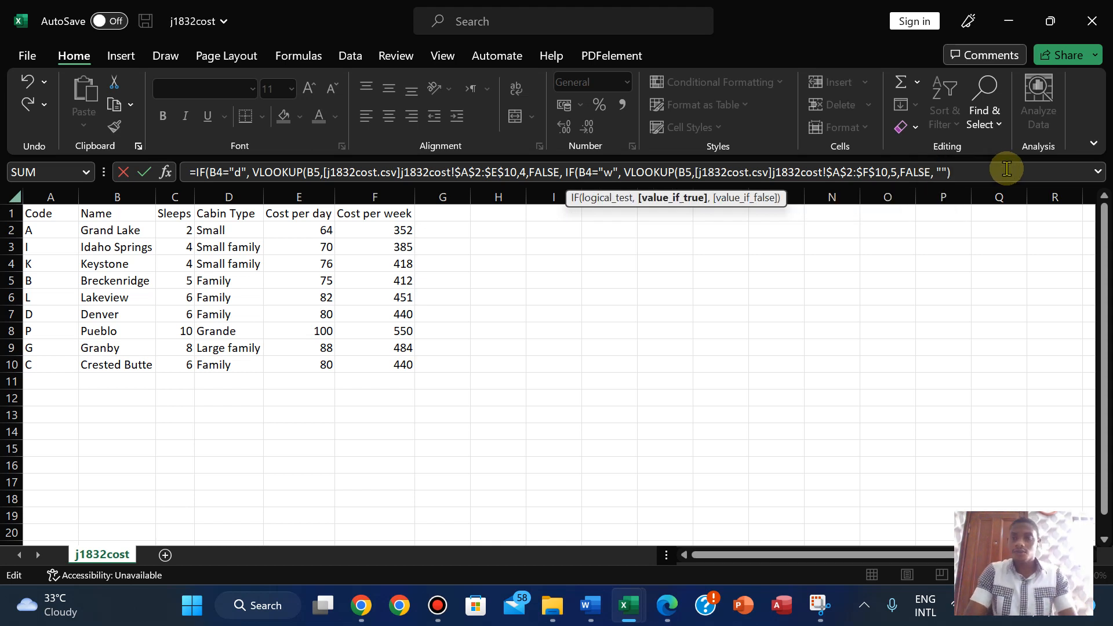
{"action": "key", "text": "Return"}
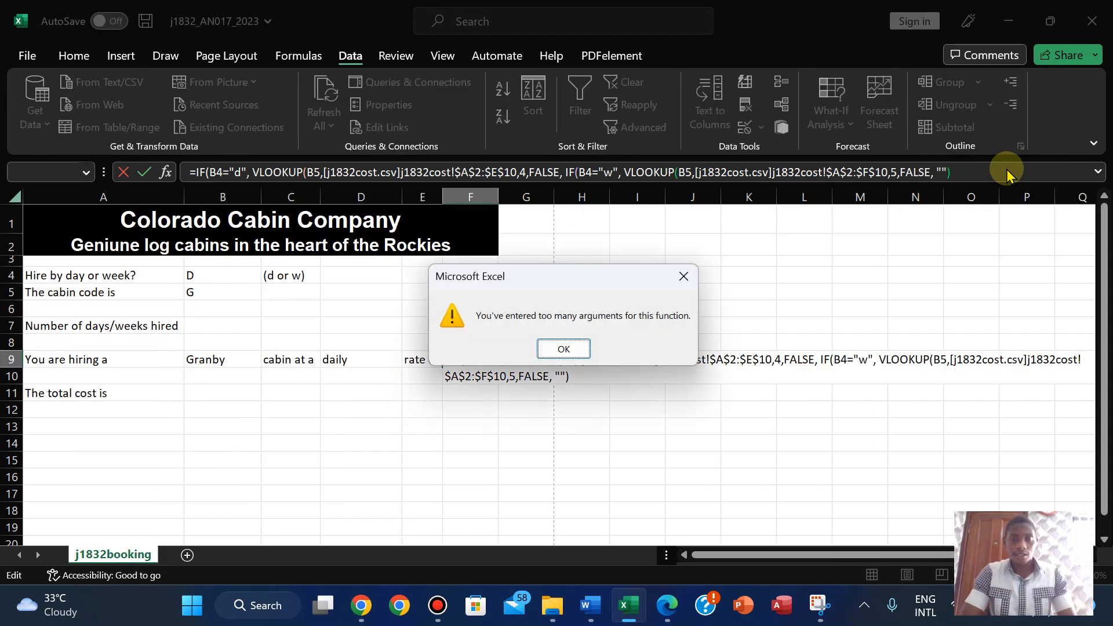
{"action": "left_click", "coordinate": [562, 350]}
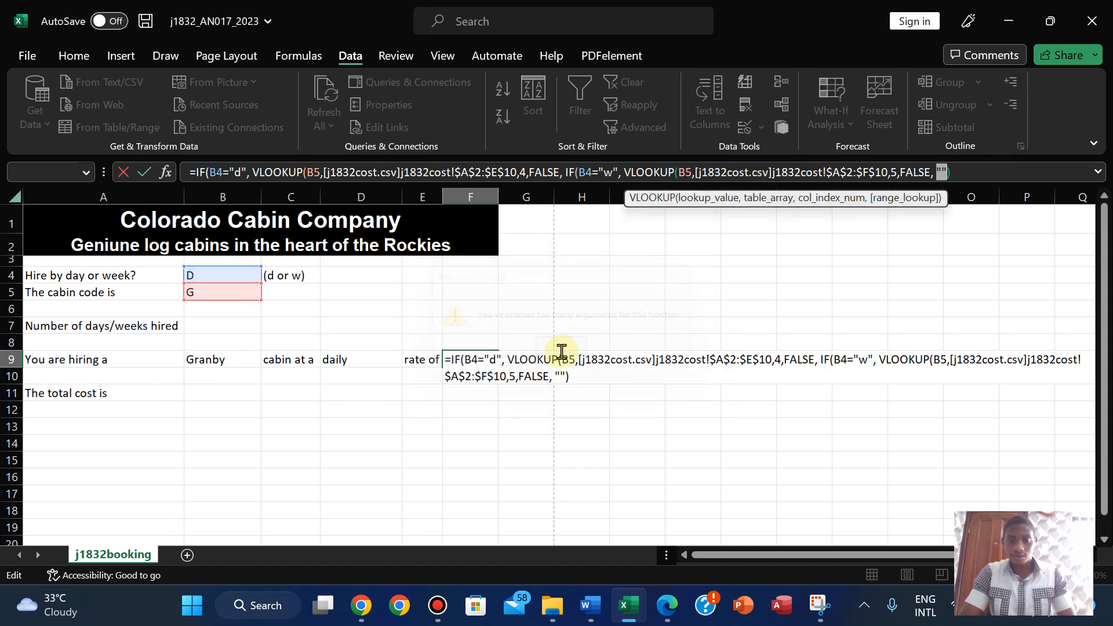
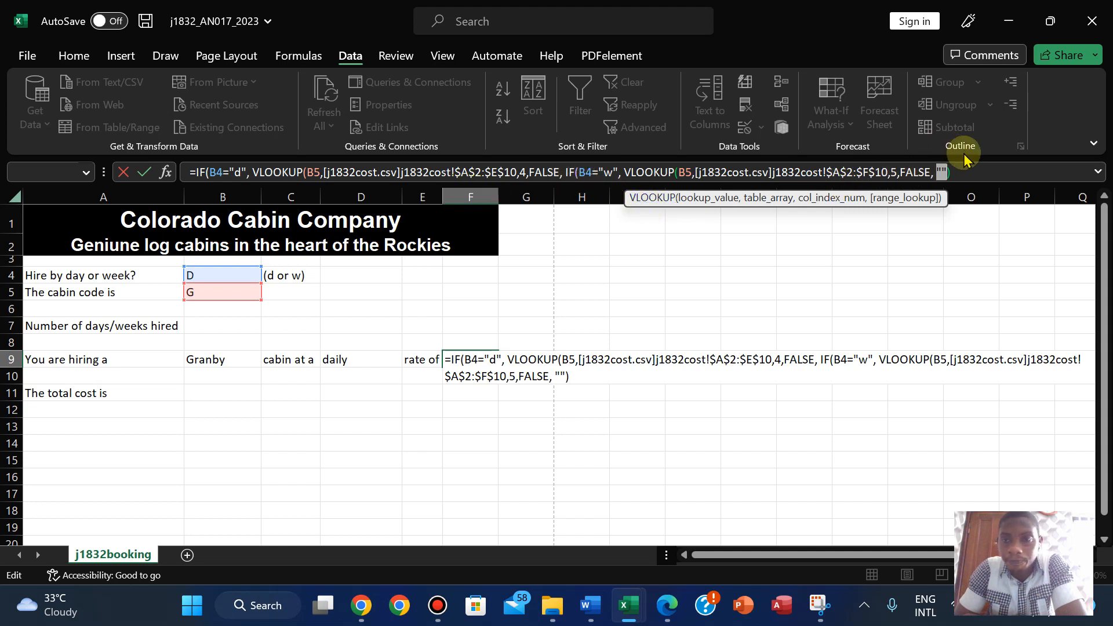
- Append a closing parenthesis to the F9 rate formula and dismiss the too-many-arguments warning
{"action": "left_click", "coordinate": [954, 172]}
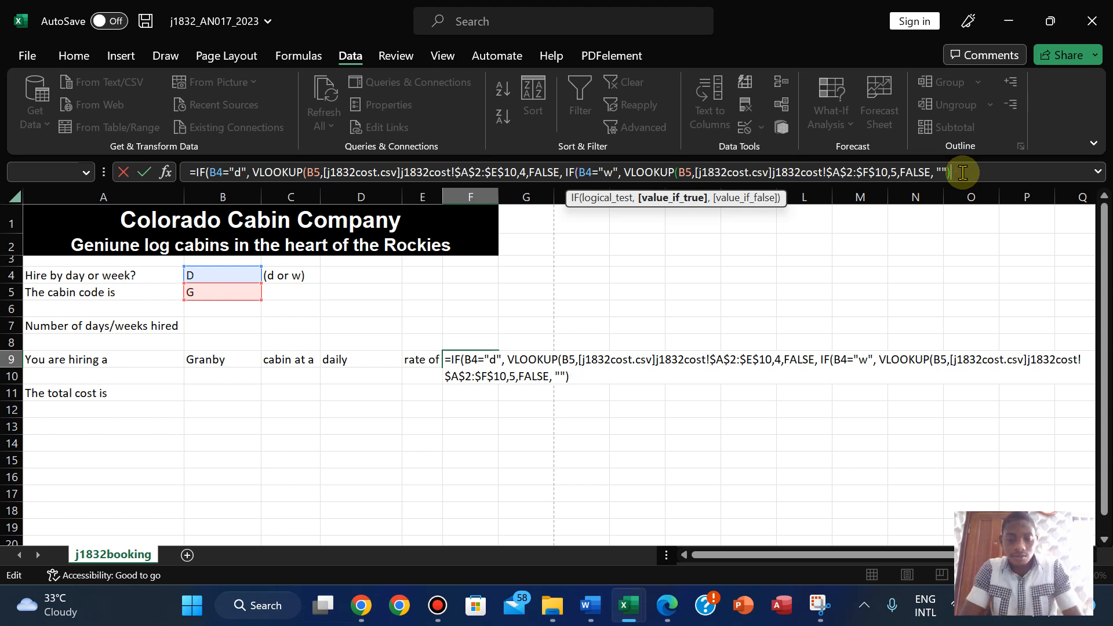
{"action": "type", "text": ")"}
{"action": "key", "text": "Return"}
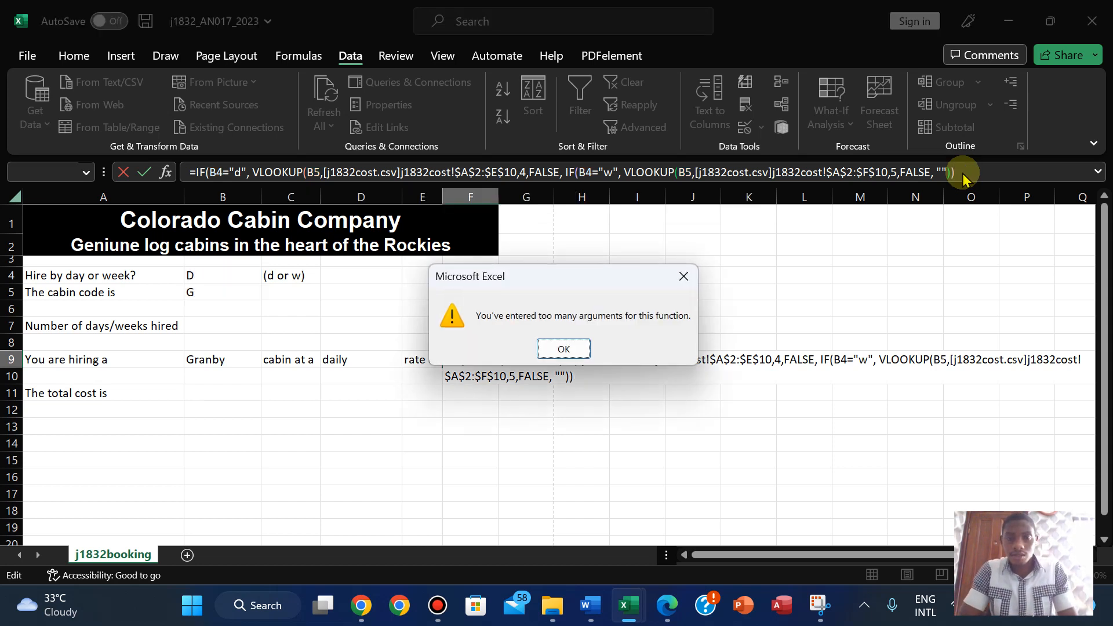
{"action": "left_click", "coordinate": [565, 349]}
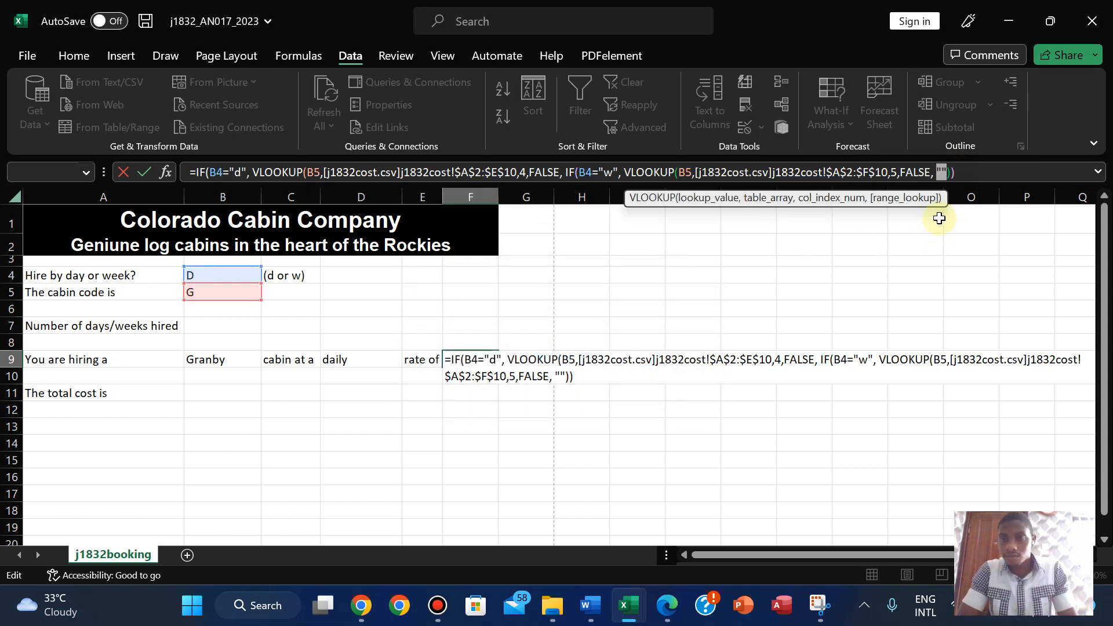
- Remove the comma after the last FALSE and re-add a , "" fallback after the inner IF
{"action": "left_click", "coordinate": [939, 172]}
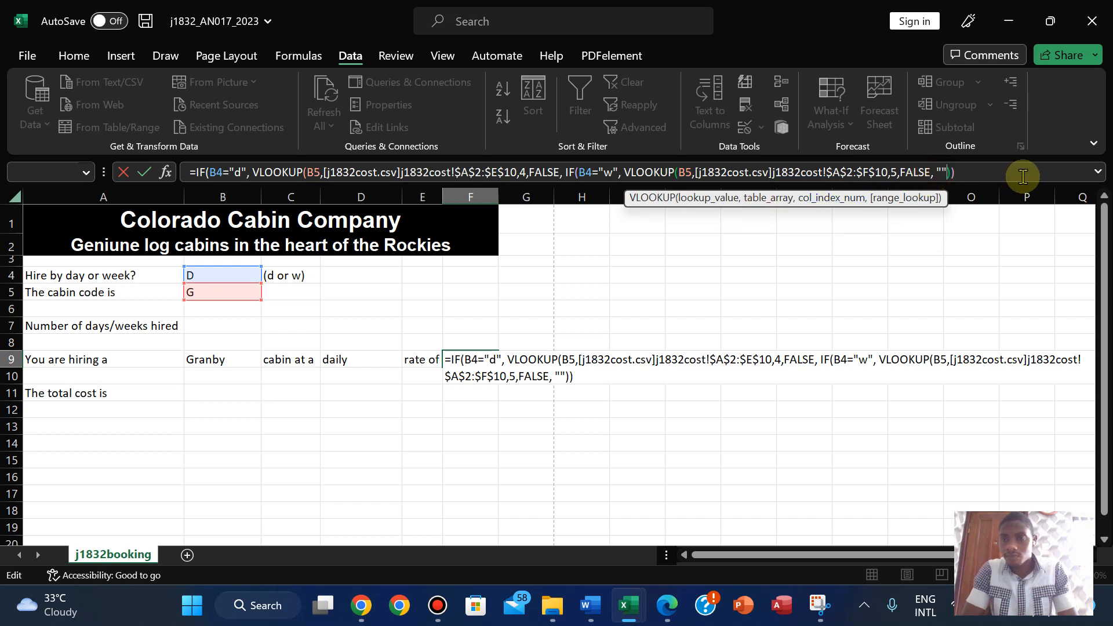
{"action": "key", "text": "BackSpace"}
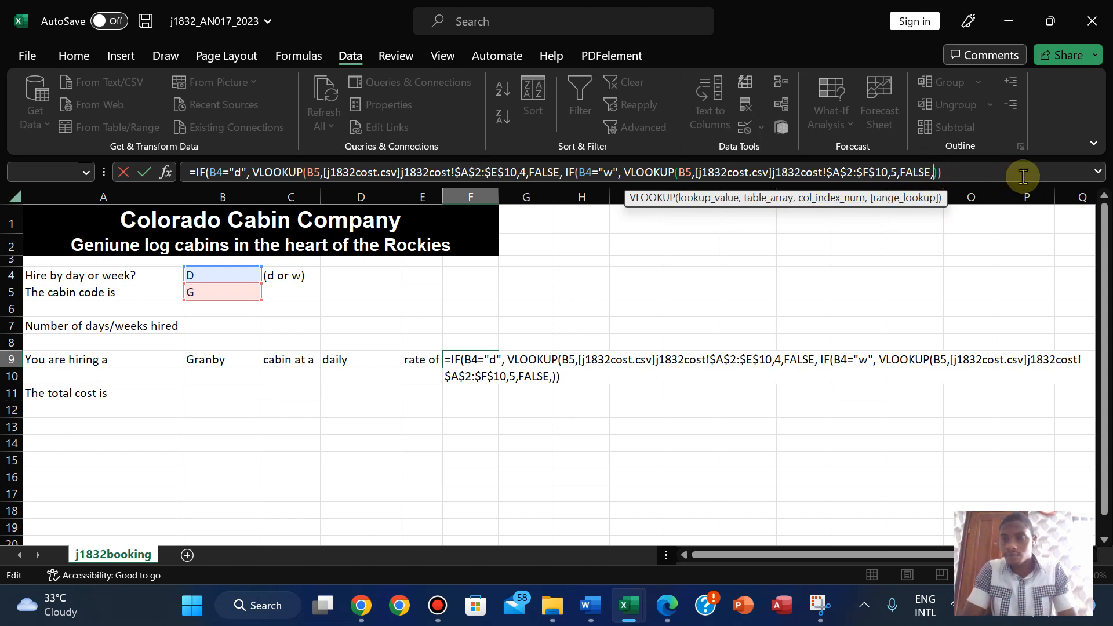
{"action": "key", "text": "BackSpace"}
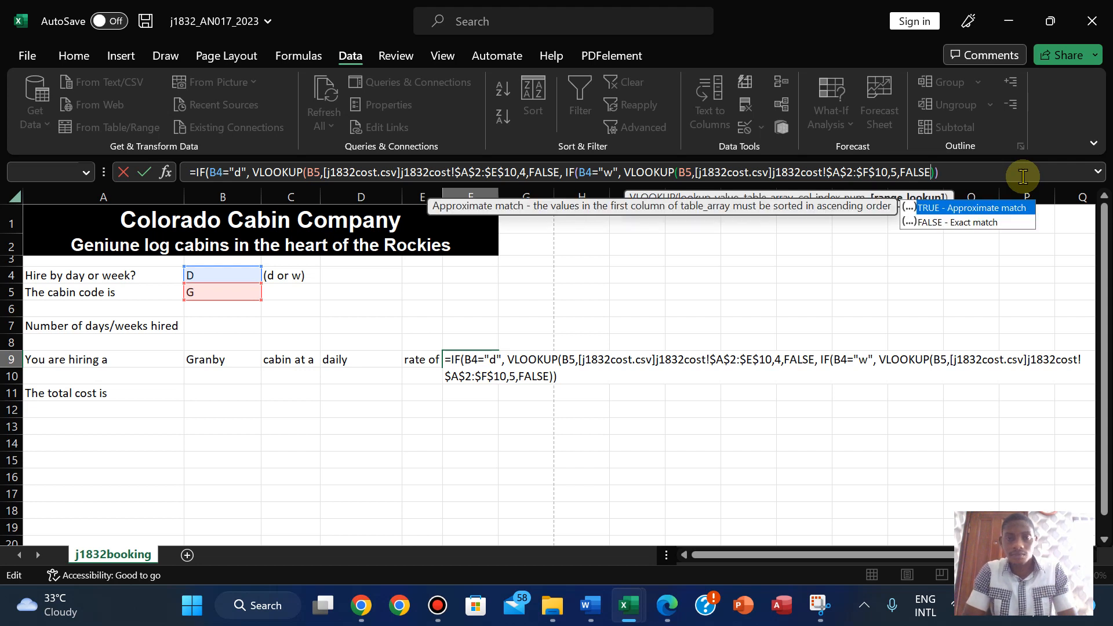
{"action": "key", "text": "Escape"}
{"action": "key", "text": "Right"}
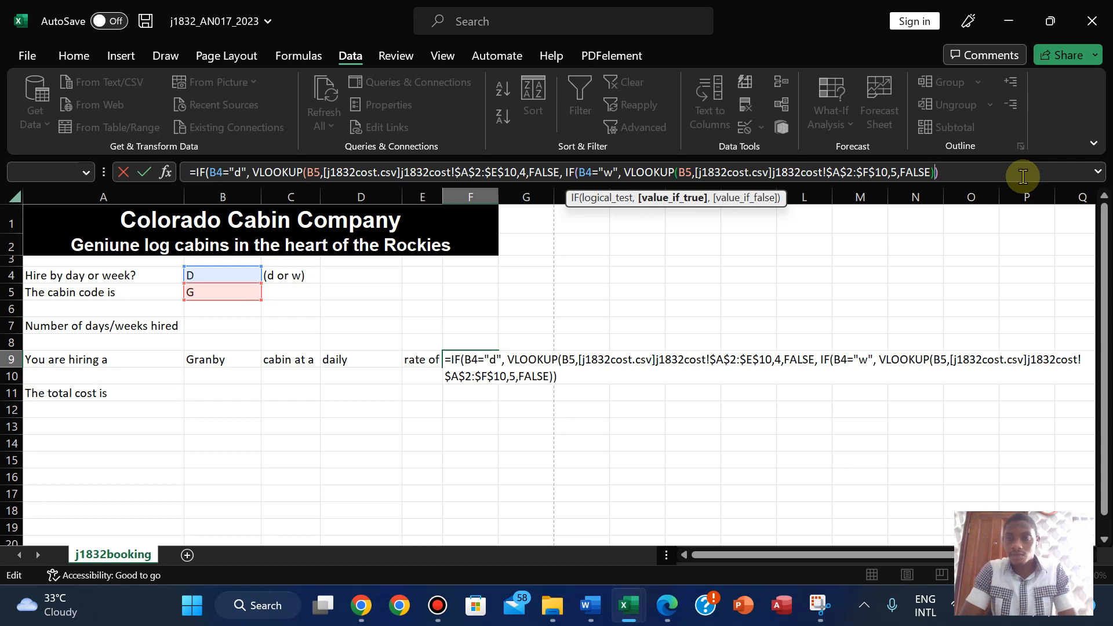
{"action": "type", "text": ", \"\""}
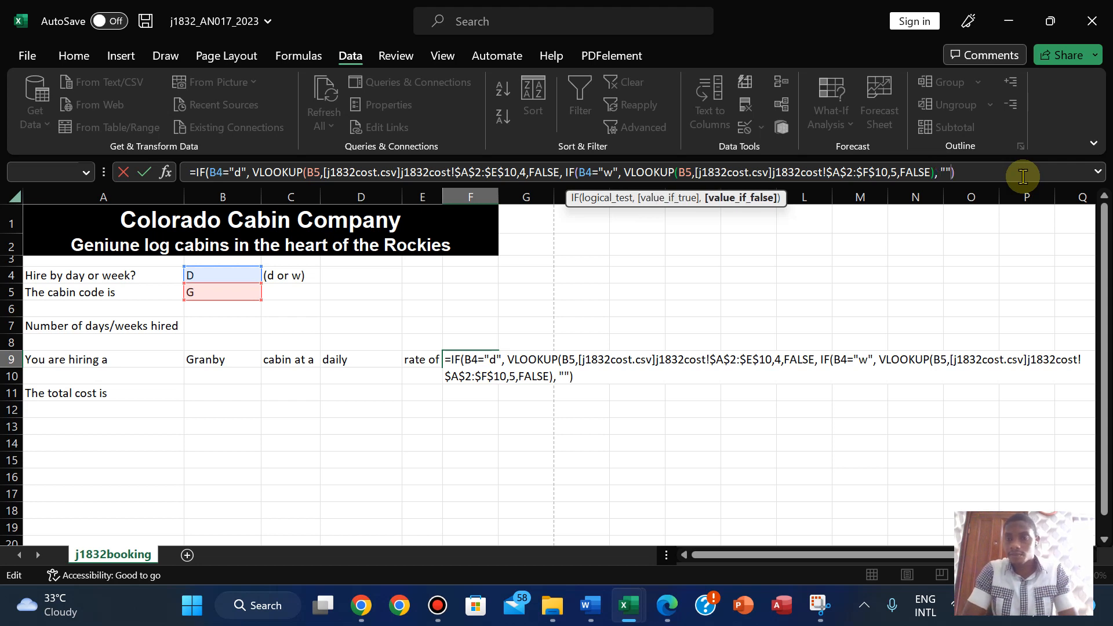
{"action": "key", "text": "Return"}
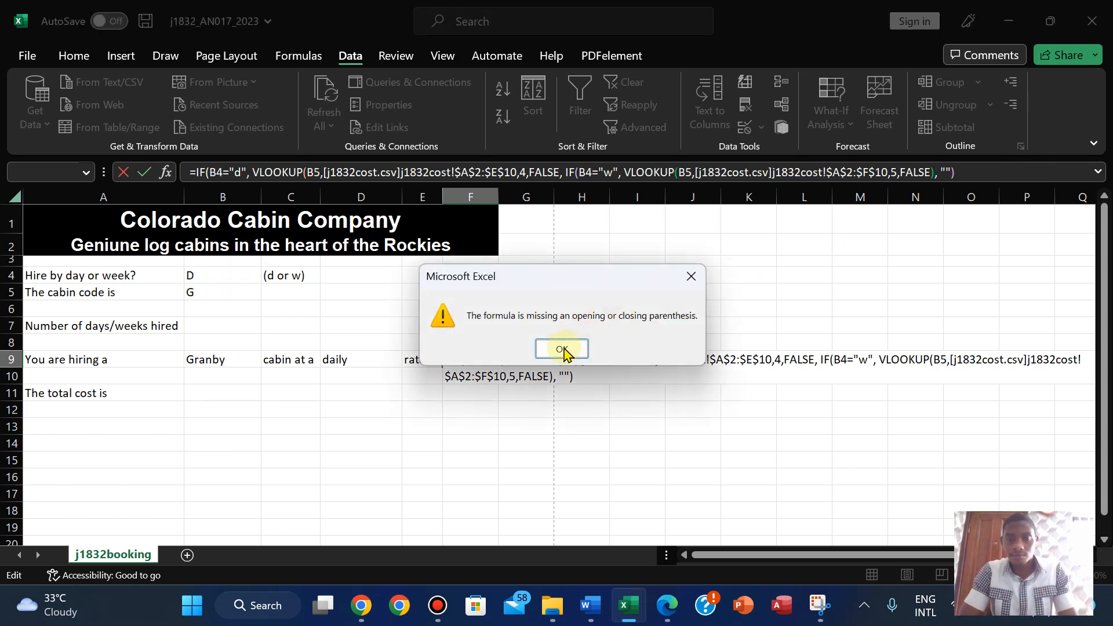
{"action": "left_click", "coordinate": [563, 350]}
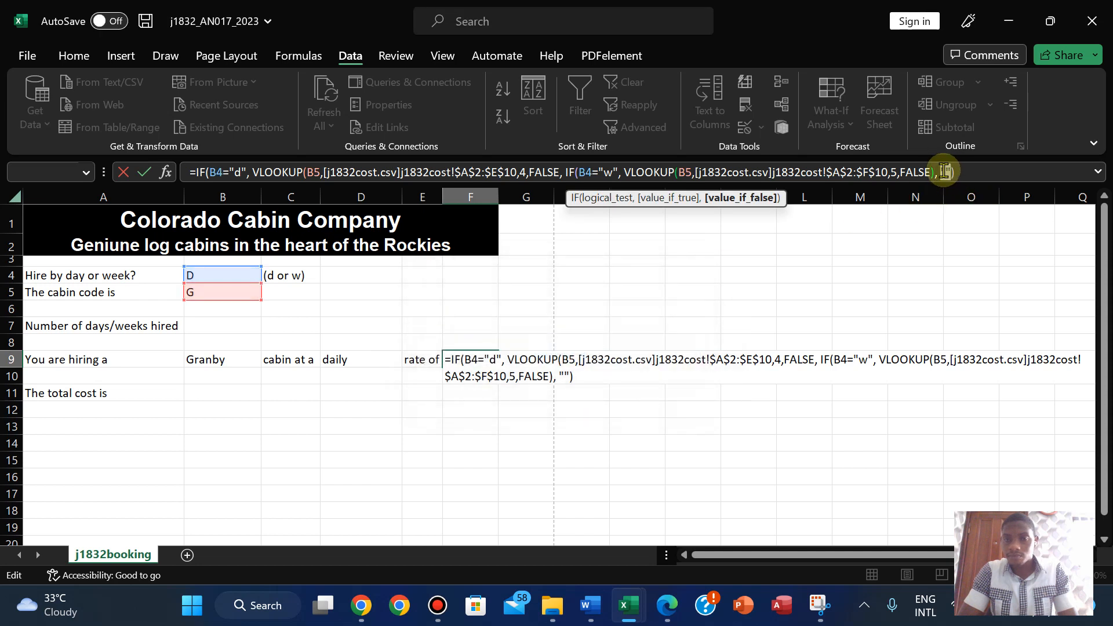
- Drop the trailing empty quotes and add another closing parenthesis to the F9 formula
{"action": "key", "text": "BackSpace"}
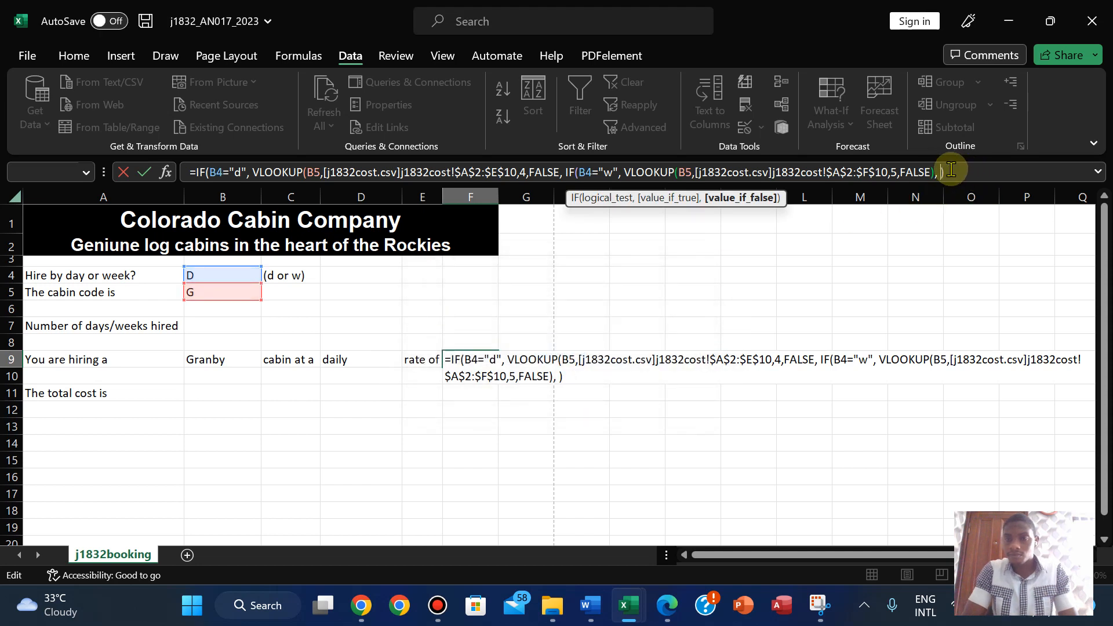
{"action": "key", "text": "BackSpace"}
{"action": "key", "text": "BackSpace"}
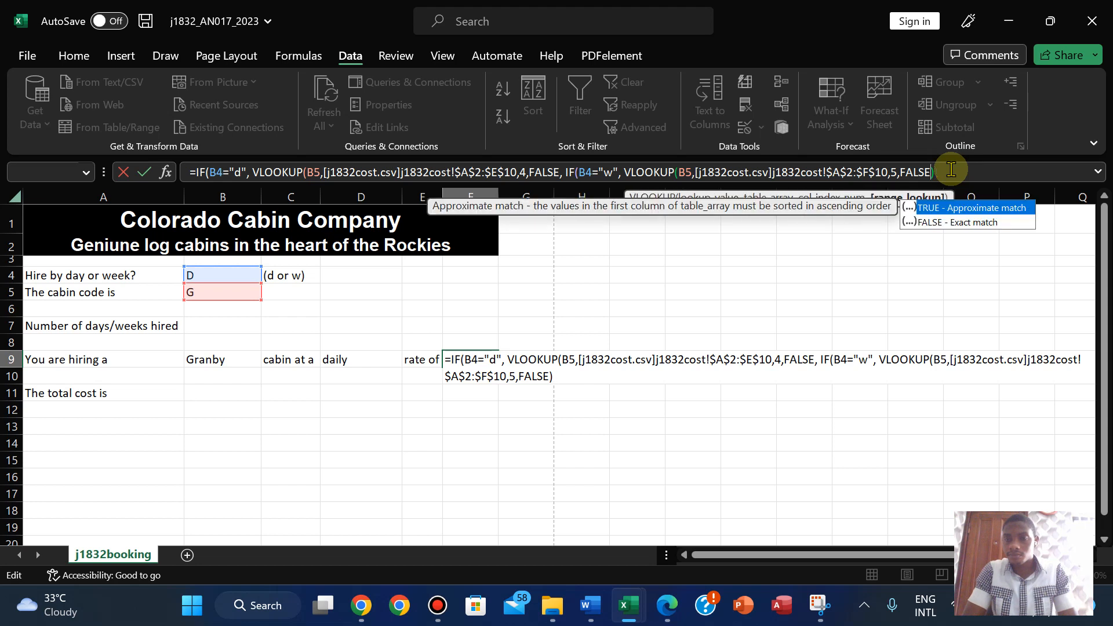
{"action": "key", "text": "Return"}
{"action": "left_click", "coordinate": [559, 349]}
{"action": "left_click", "coordinate": [944, 171]}
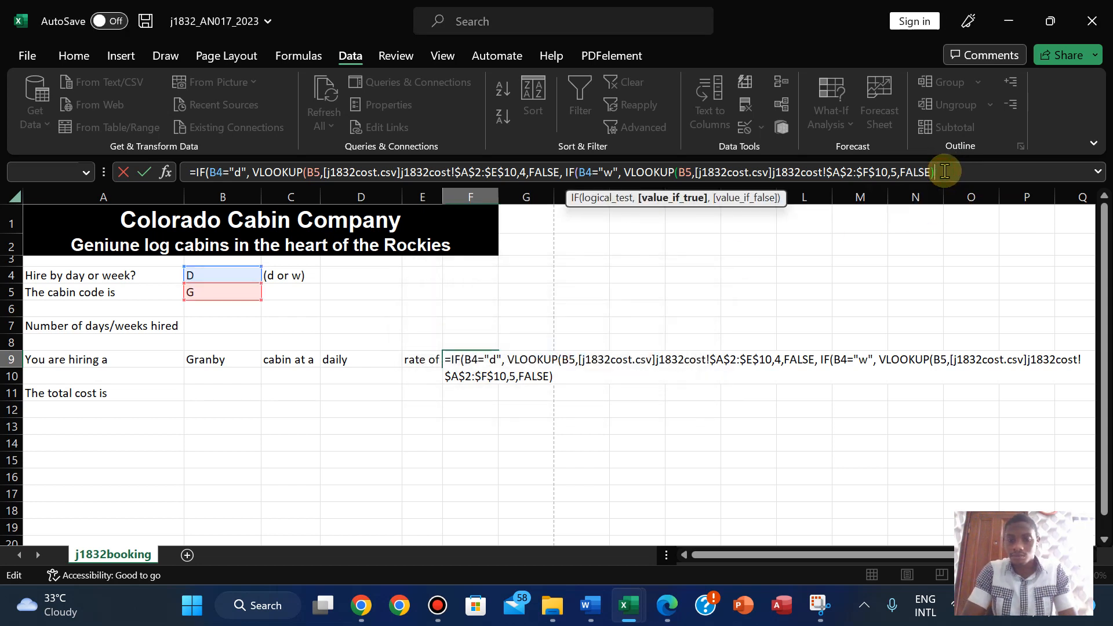
{"action": "type", "text": ")"}
{"action": "key", "text": "Return"}
{"action": "left_click", "coordinate": [562, 349]}
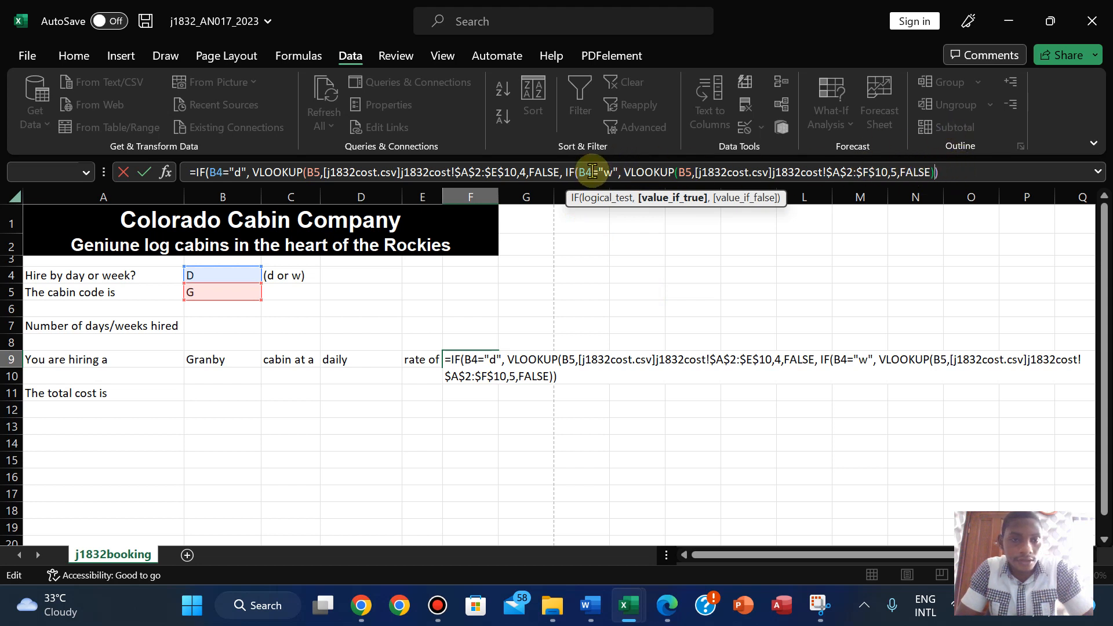
- Add two more closing parentheses and a comma after FALSE, then re-enter the formula
{"action": "left_click", "coordinate": [955, 171]}
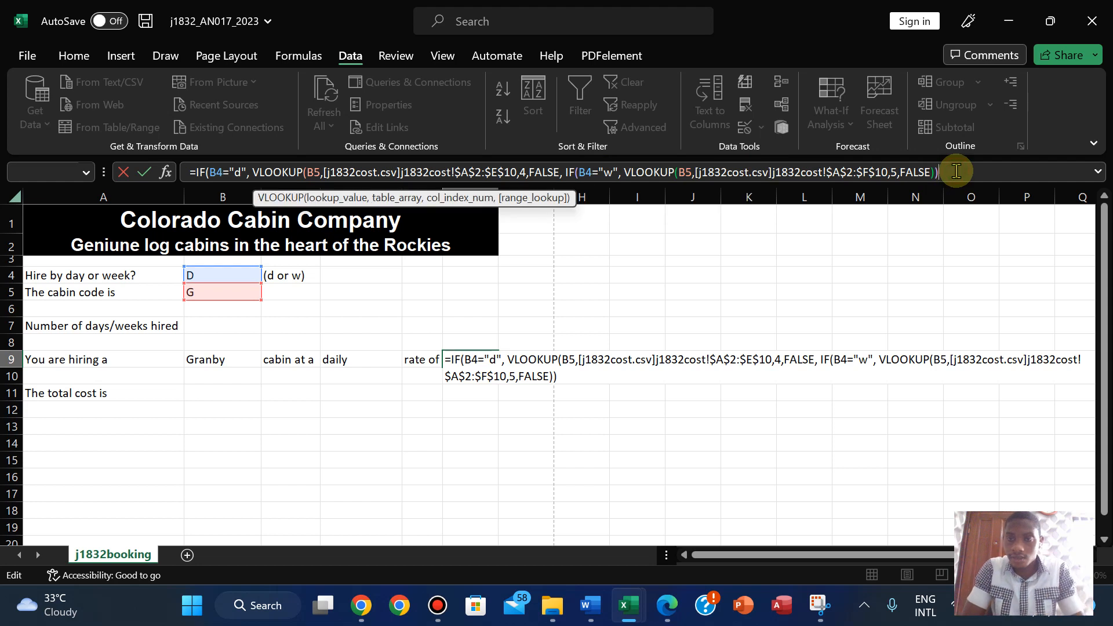
{"action": "type", "text": ")"}
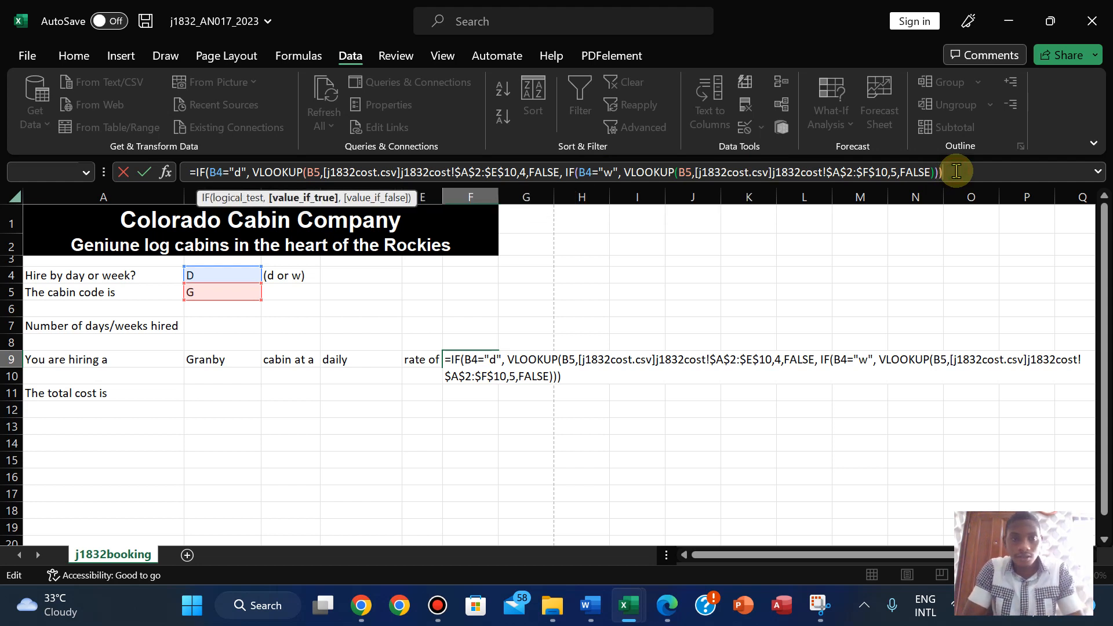
{"action": "type", "text": ")"}
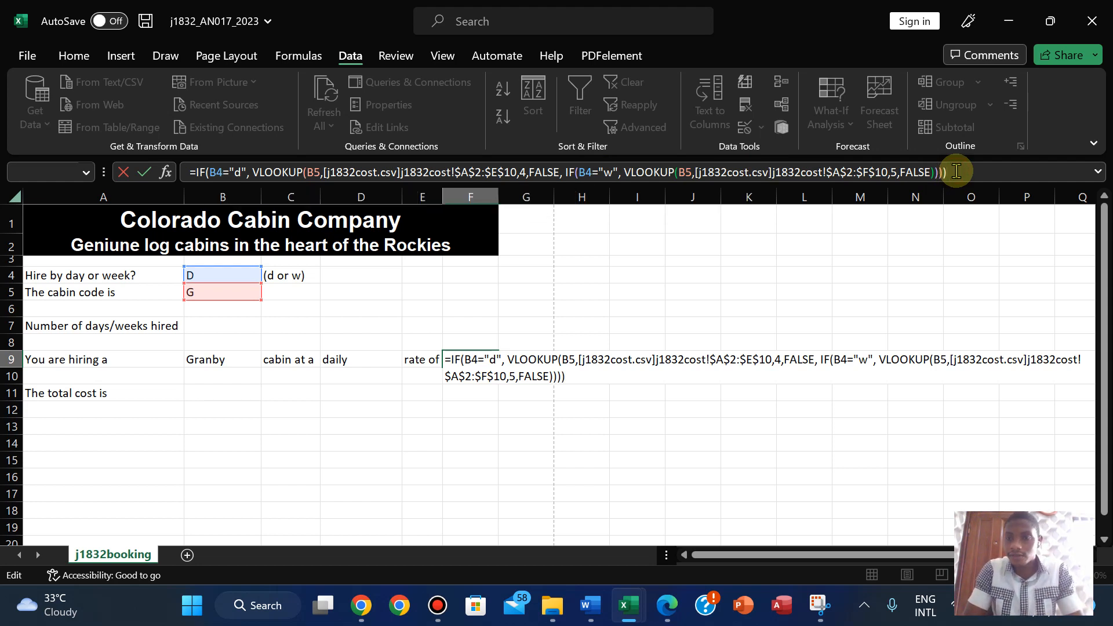
{"action": "key", "text": "Left"}
{"action": "key", "text": "Left"}
{"action": "key", "text": "Left"}
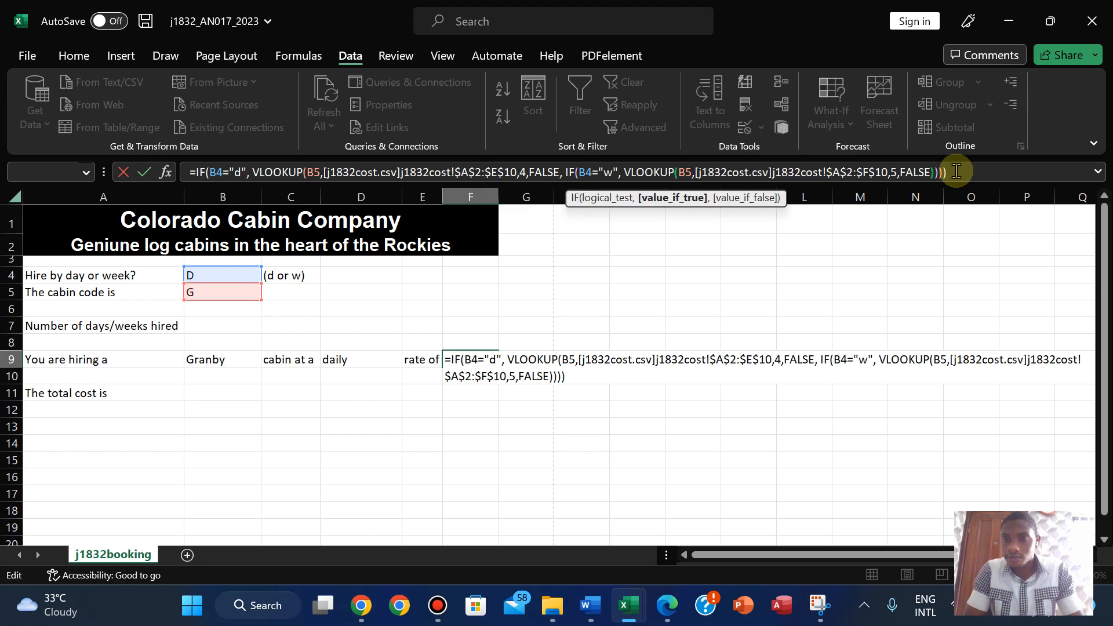
{"action": "type", "text": ","}
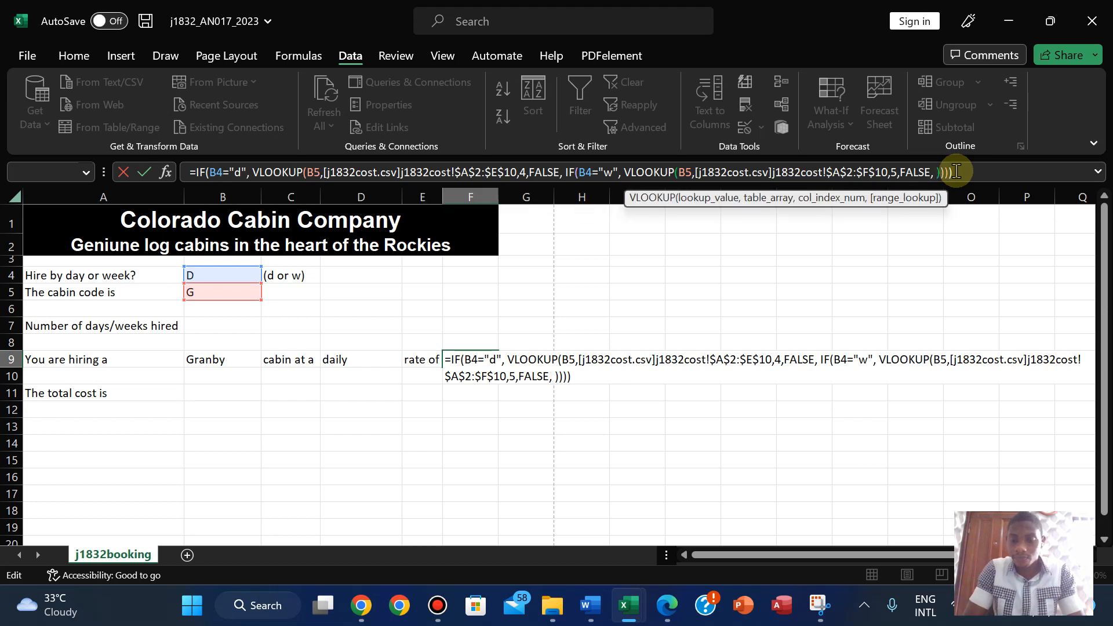
{"action": "key", "text": "Return"}
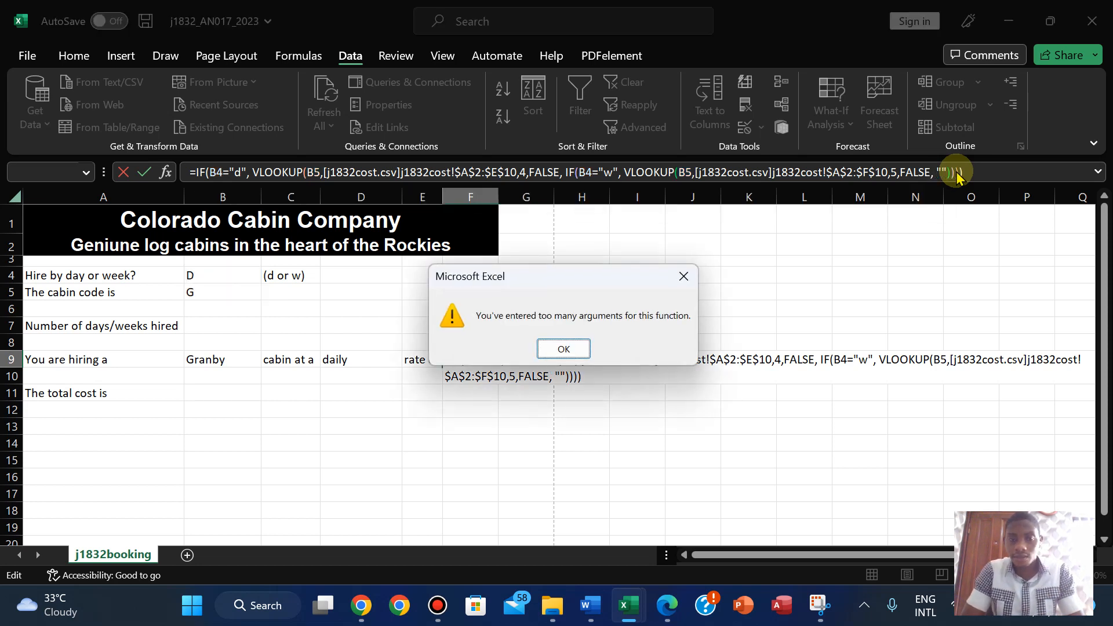
- Delete the "" after the last FALSE, recheck the first VLOOKUP's arguments, and re-enter F9
{"action": "left_click", "coordinate": [563, 348]}
{"action": "key", "text": "BackSpace"}
{"action": "key", "text": "BackSpace"}
{"action": "key", "text": "BackSpace"}
{"action": "key", "text": "Return"}
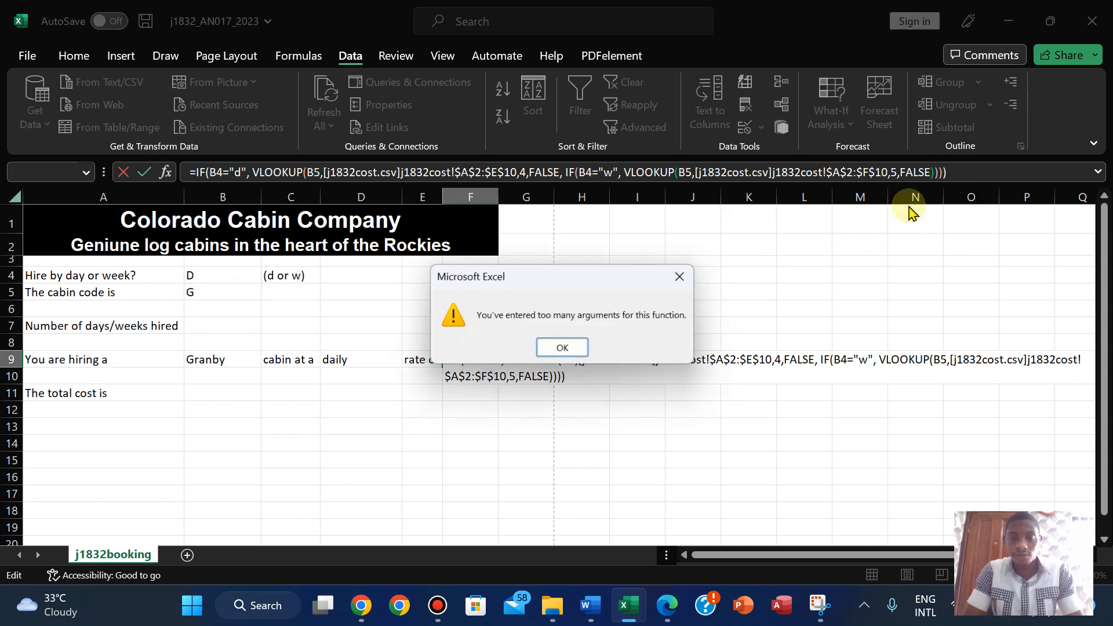
{"action": "left_click", "coordinate": [562, 349]}
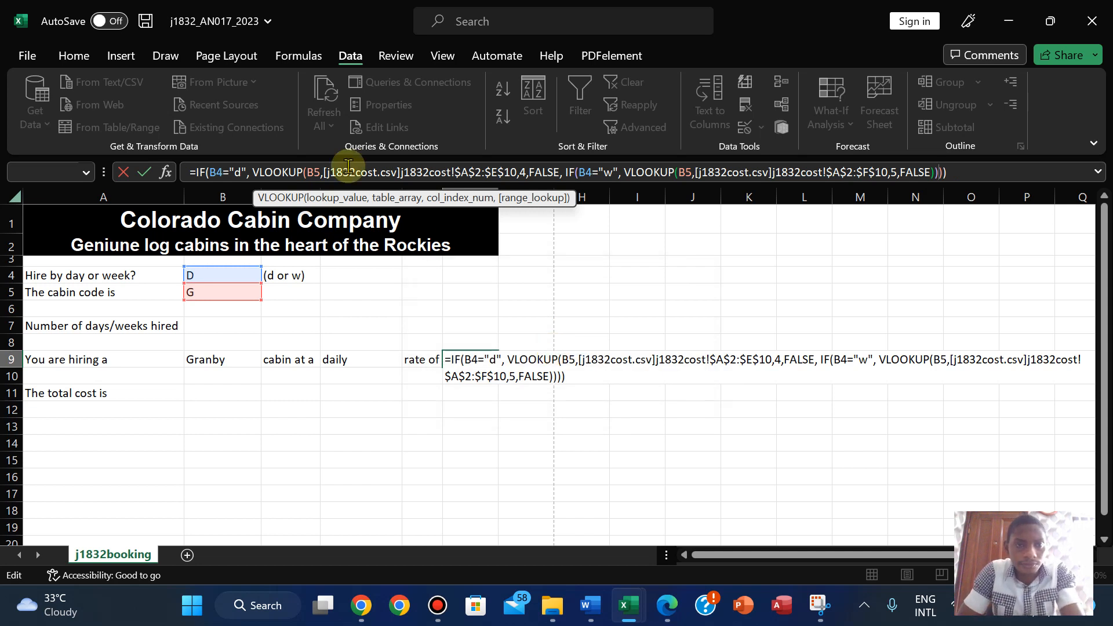
{"action": "left_click", "coordinate": [302, 175]}
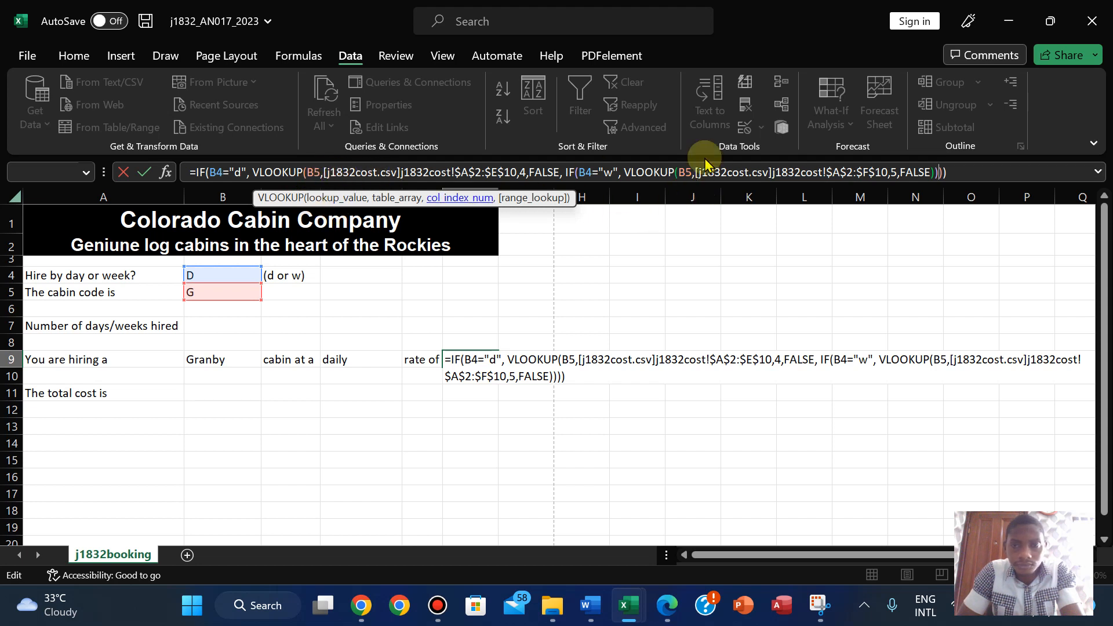
{"action": "key", "text": "Return"}
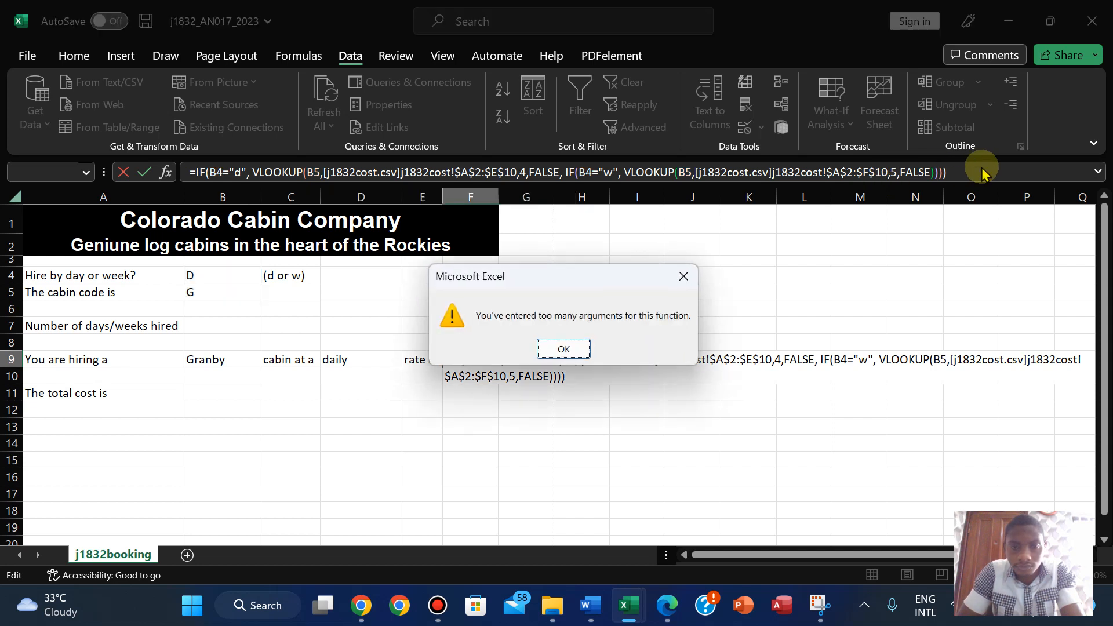
{"action": "left_click", "coordinate": [558, 350]}
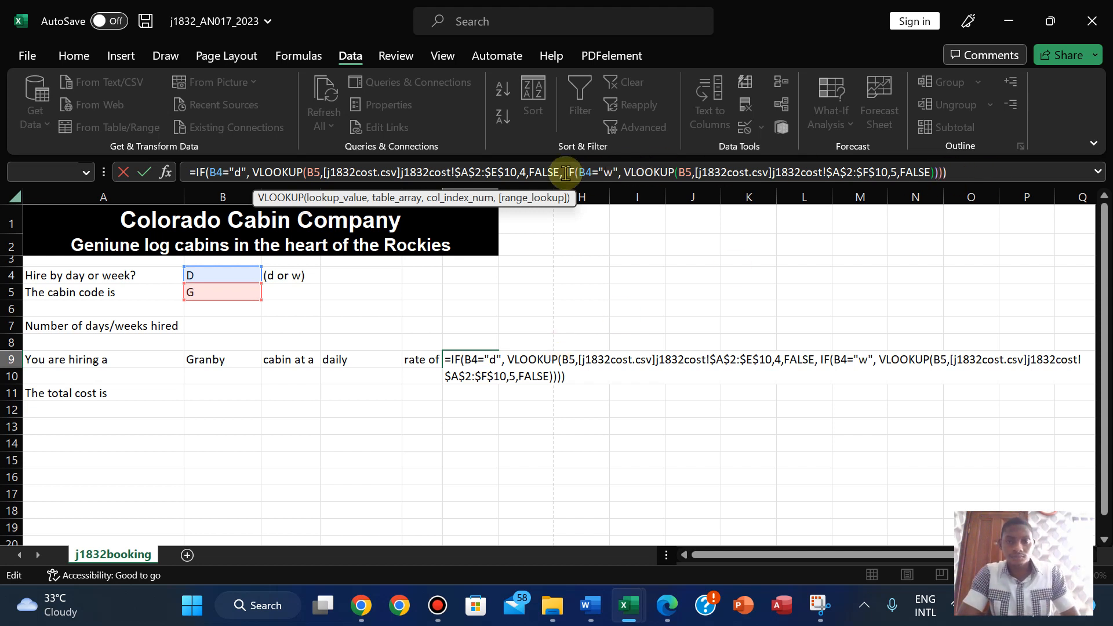
- Cut the weekly IF branch and surplus closing parentheses out of the F9 formula
{"action": "left_click_drag", "start_coordinate": [567, 172], "coordinate": [930, 168]}
{"action": "key", "text": "BackSpace"}
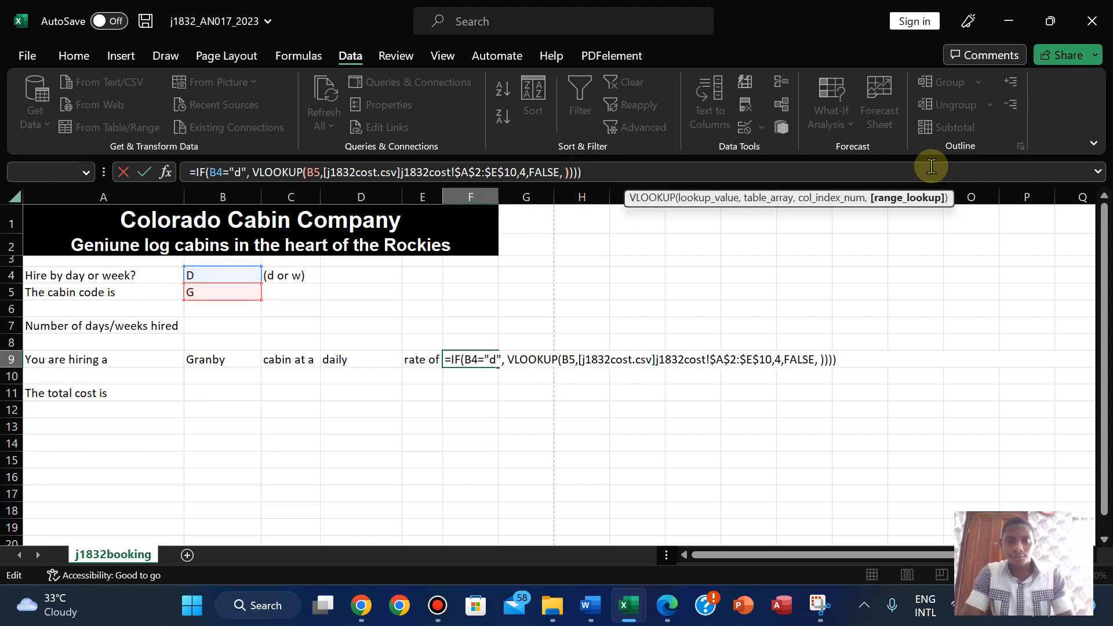
{"action": "key", "text": "BackSpace"}
{"action": "key", "text": "BackSpace"}
{"action": "key", "text": "BackSpace"}
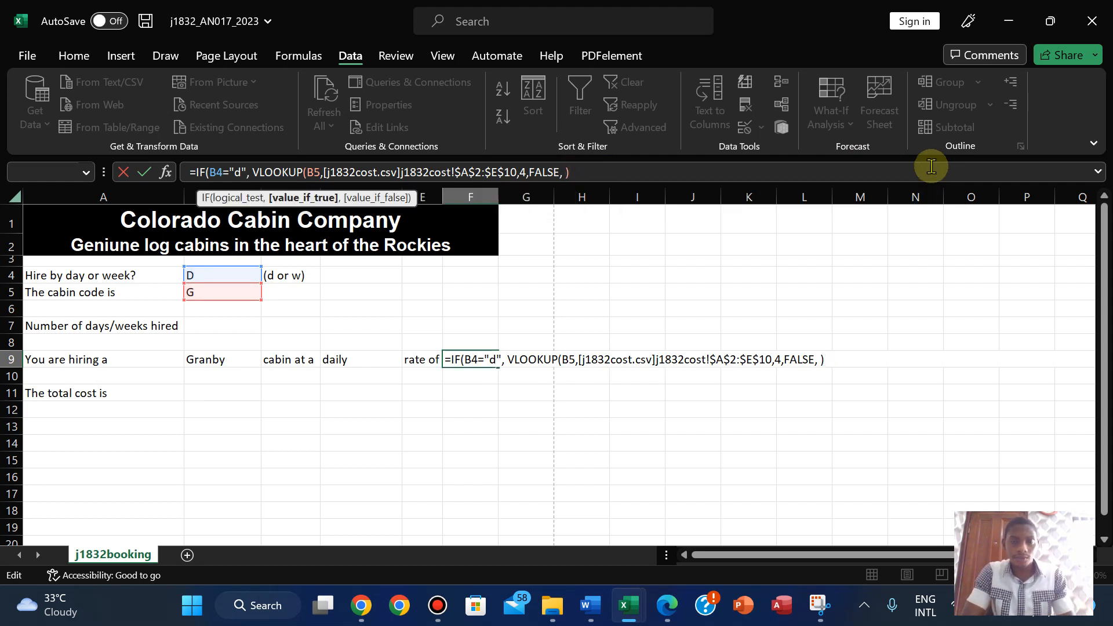
{"action": "key", "text": "Left"}
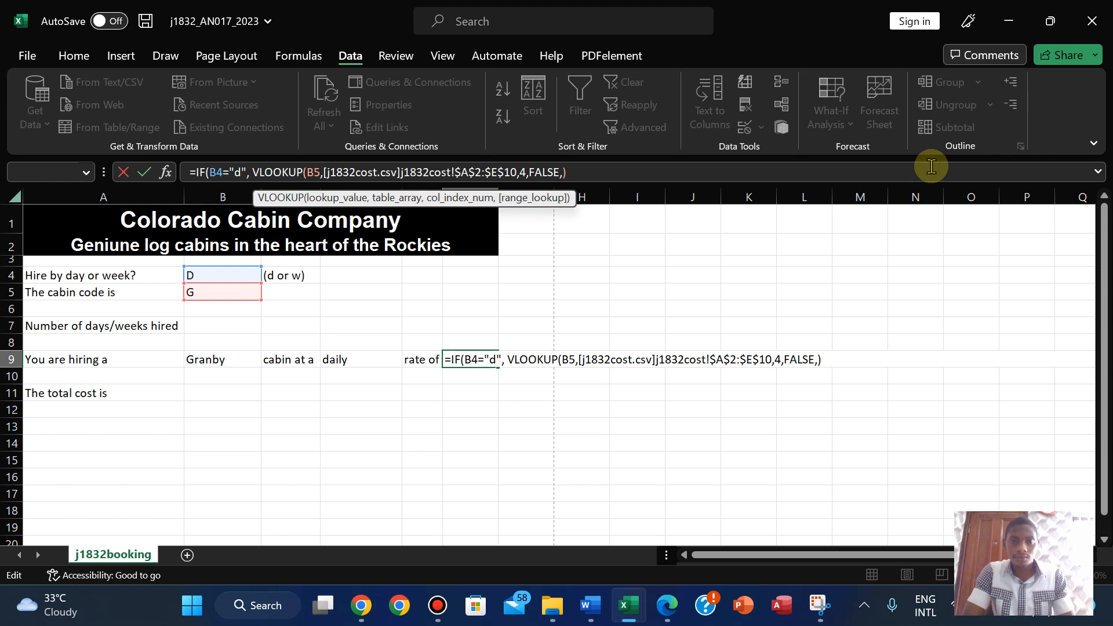
{"action": "key", "text": "Return"}
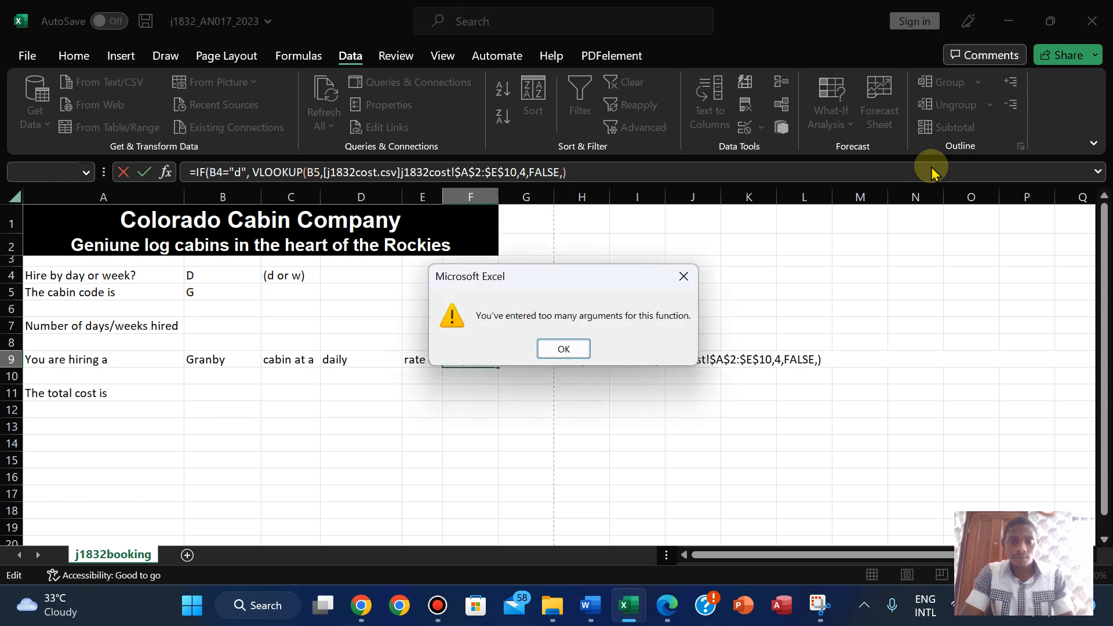
{"action": "left_click", "coordinate": [564, 350]}
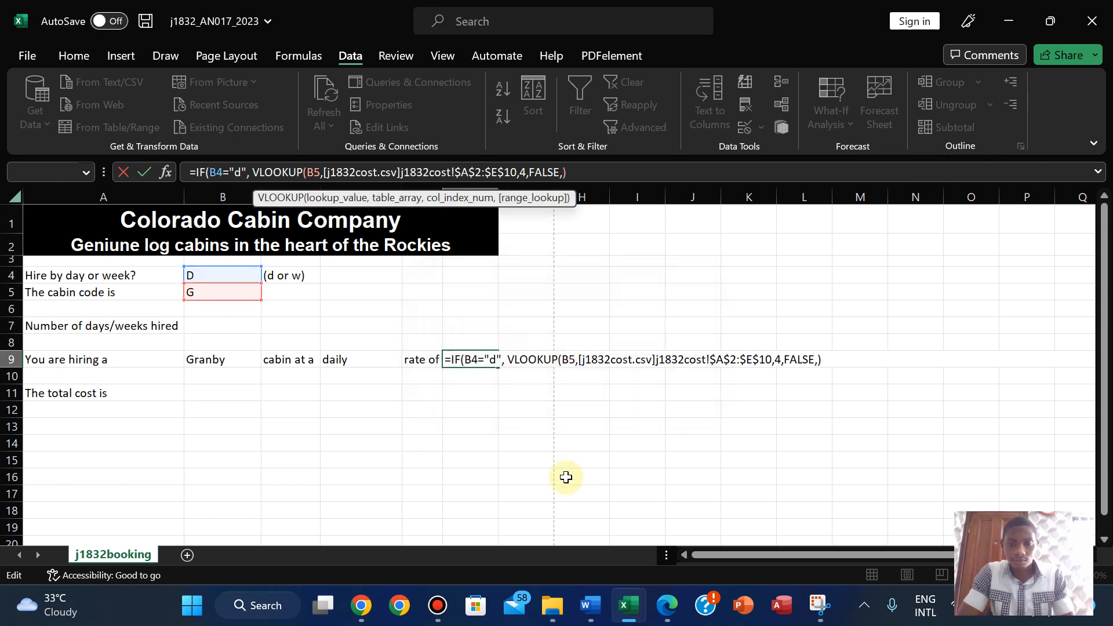
- Remove the extra comma after FALSE and accept Excel's suggested parenthesis correction
{"action": "mouse_move", "coordinate": [630, 610]}
{"action": "left_click", "coordinate": [708, 526]}
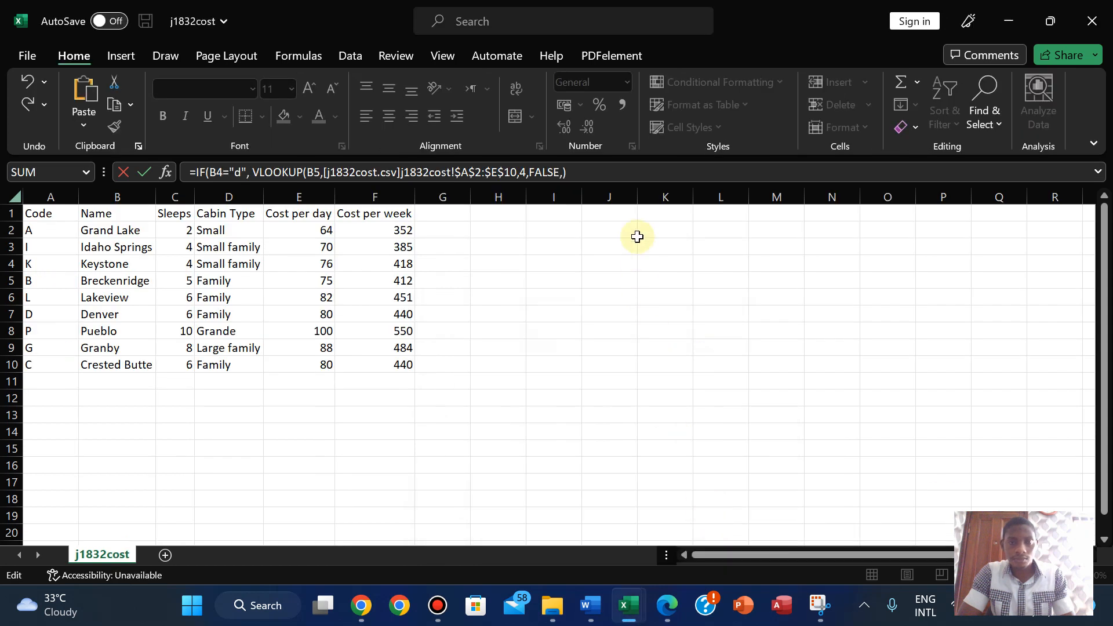
{"action": "key", "text": "Return"}
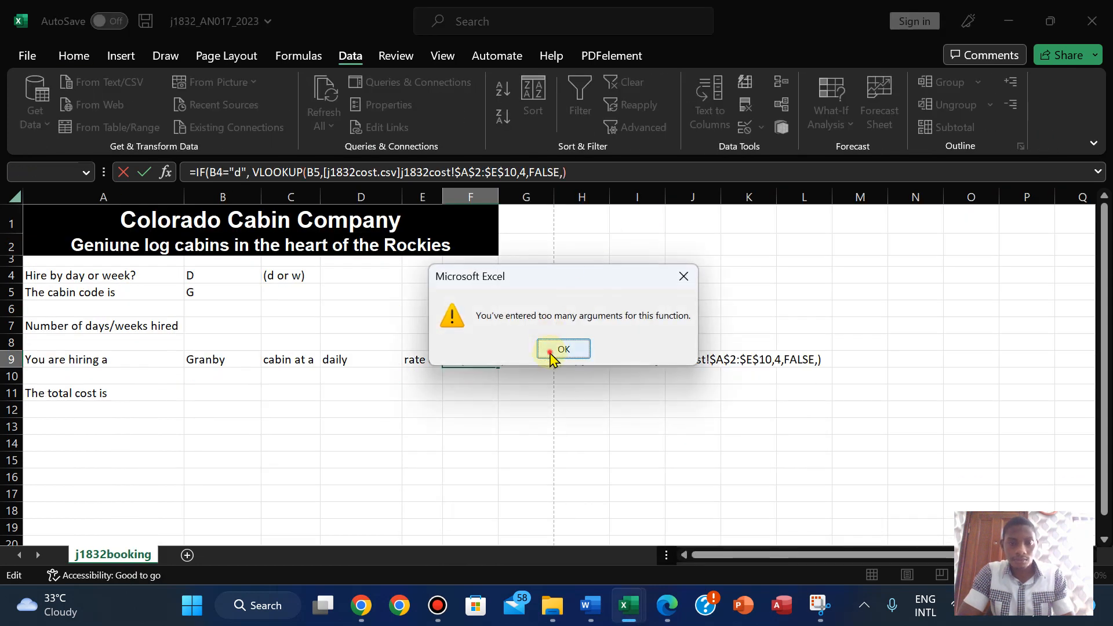
{"action": "left_click", "coordinate": [551, 350]}
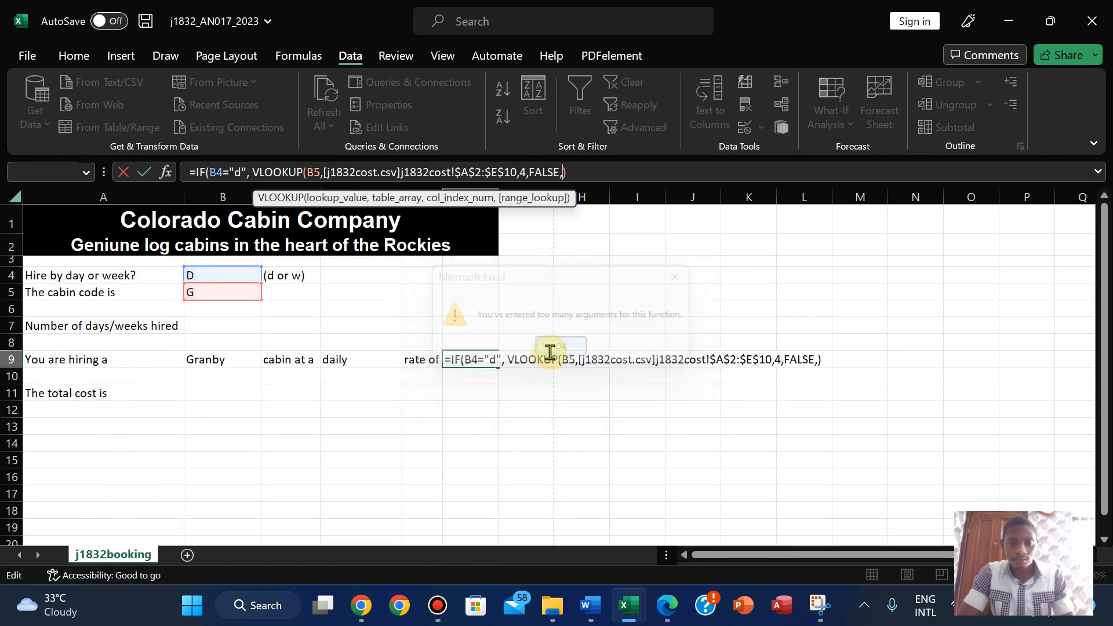
{"action": "left_click", "coordinate": [562, 172]}
{"action": "key", "text": "BackSpace"}
{"action": "key", "text": "Return"}
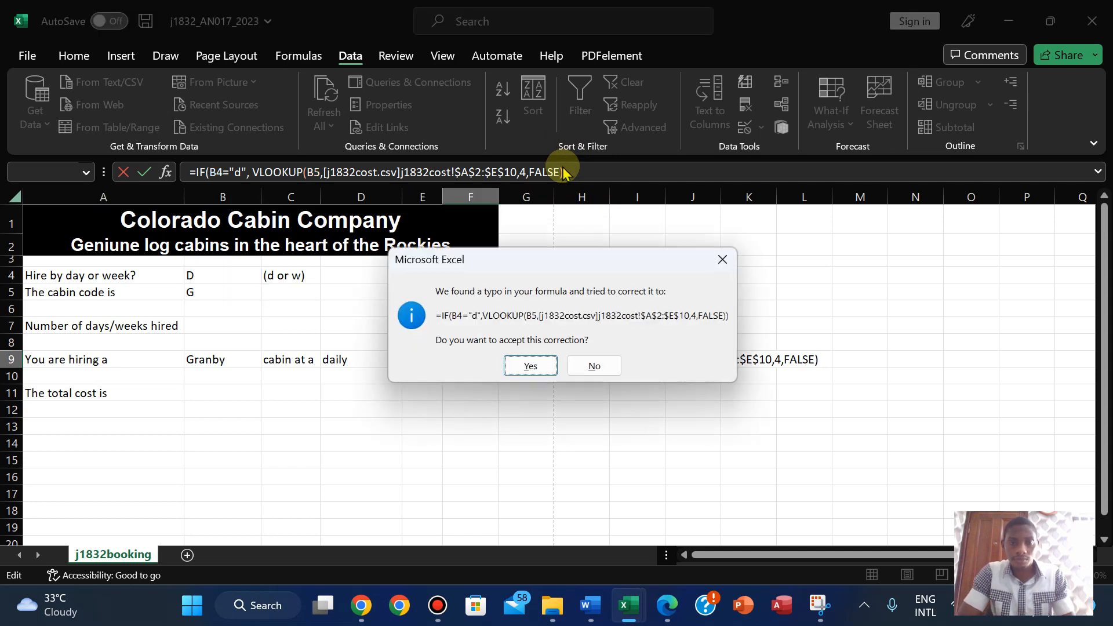
{"action": "left_click", "coordinate": [525, 367]}
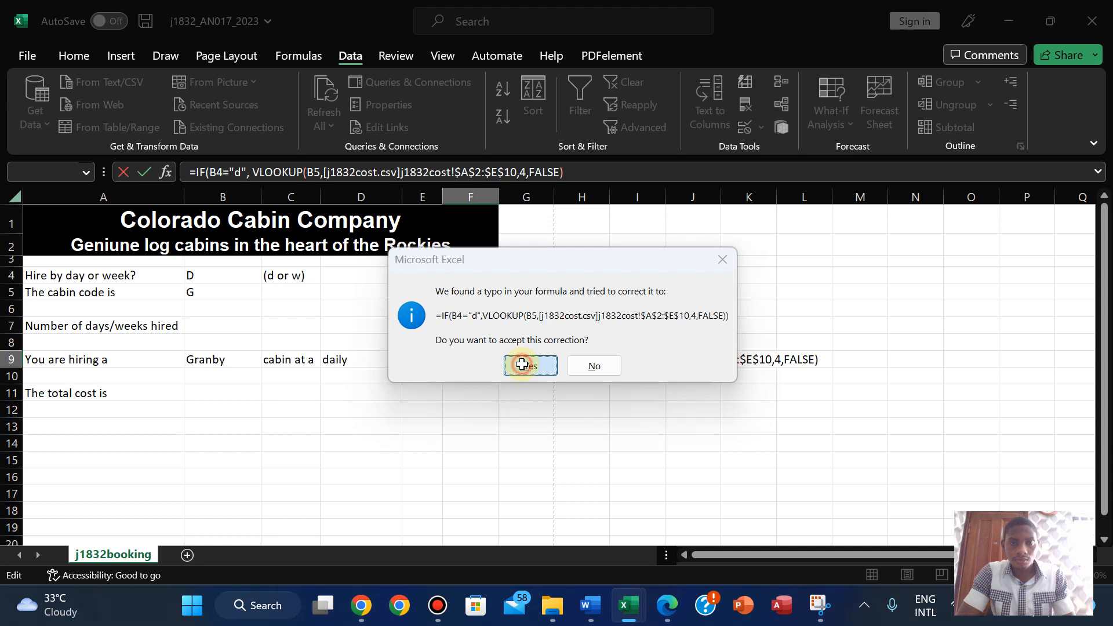
- Autofit column F so Large family fits, and check the j1832cost workbook's columns
{"action": "left_click", "coordinate": [457, 357]}
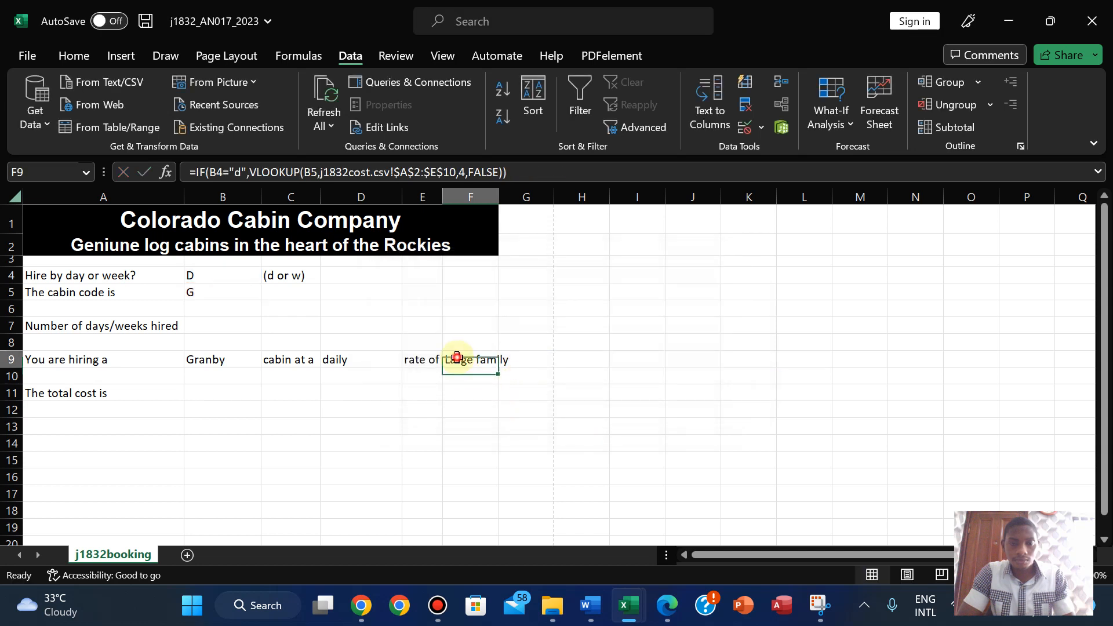
{"action": "double_click", "coordinate": [498, 193]}
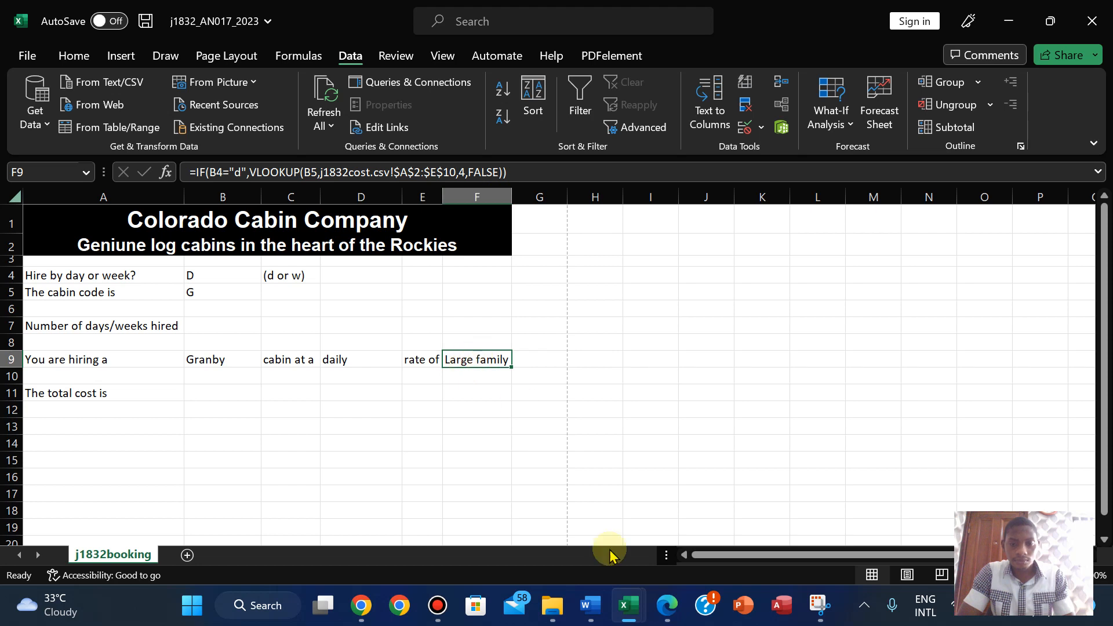
{"action": "mouse_move", "coordinate": [626, 603]}
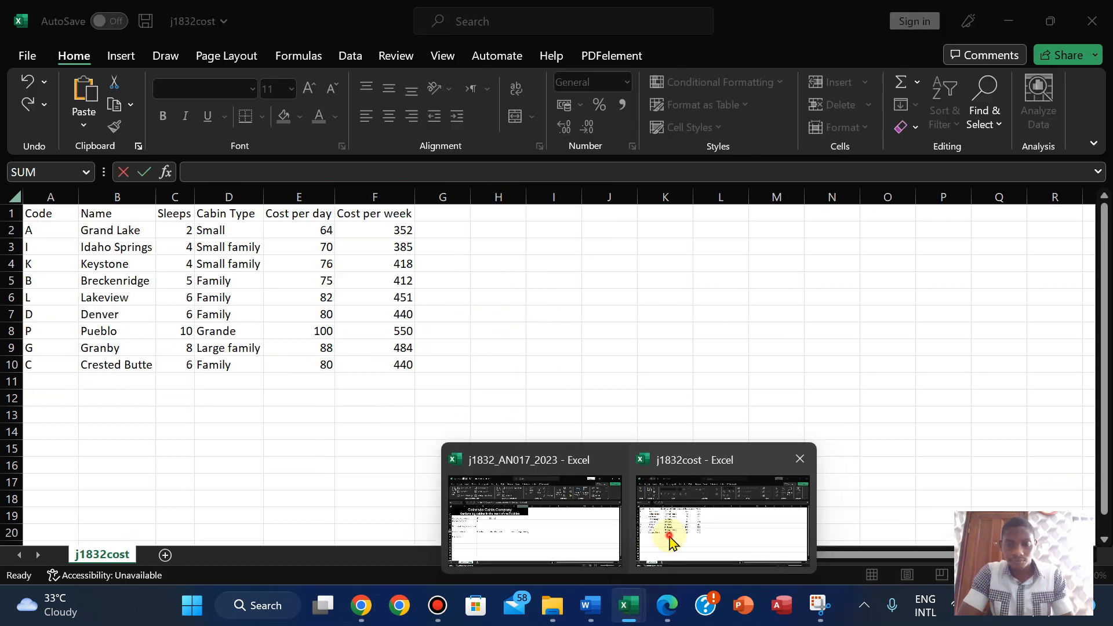
{"action": "left_click", "coordinate": [670, 535]}
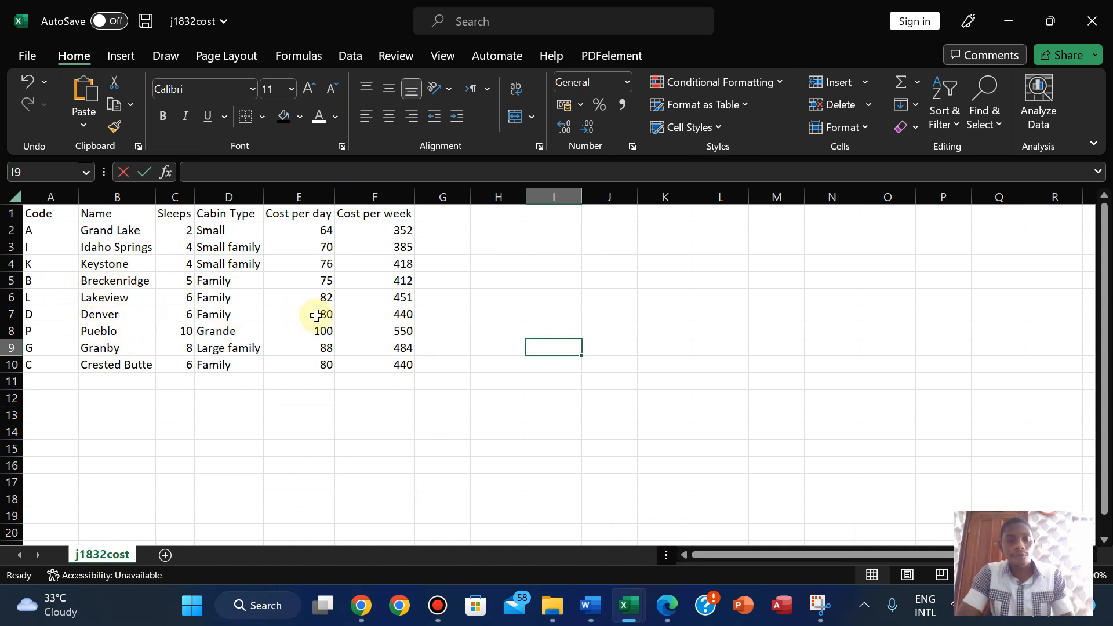
{"action": "mouse_move", "coordinate": [629, 605]}
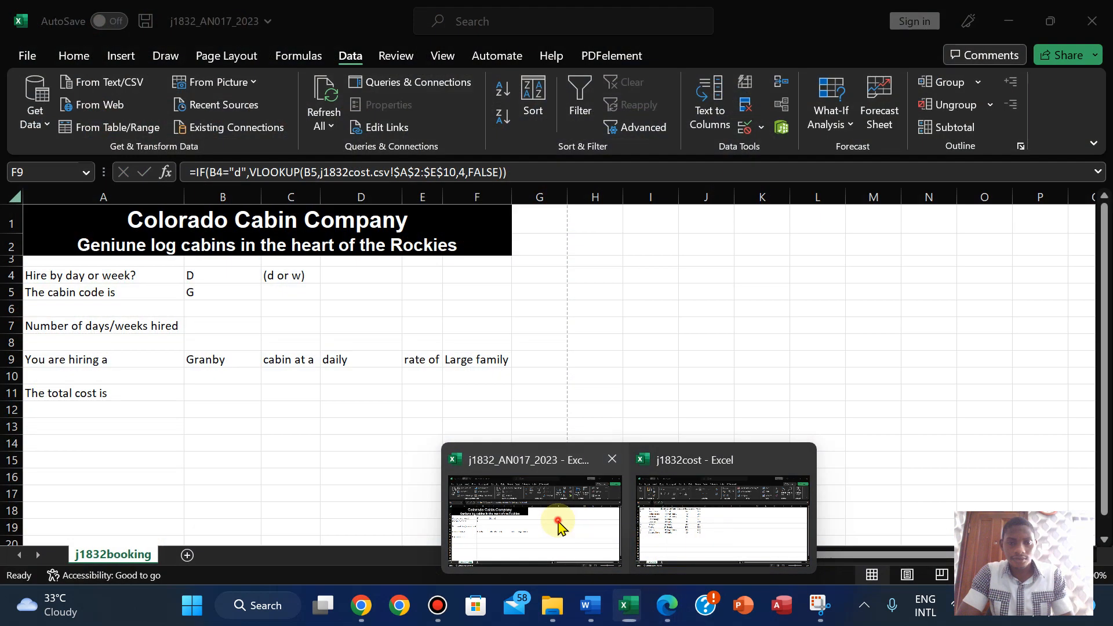
{"action": "left_click", "coordinate": [554, 524]}
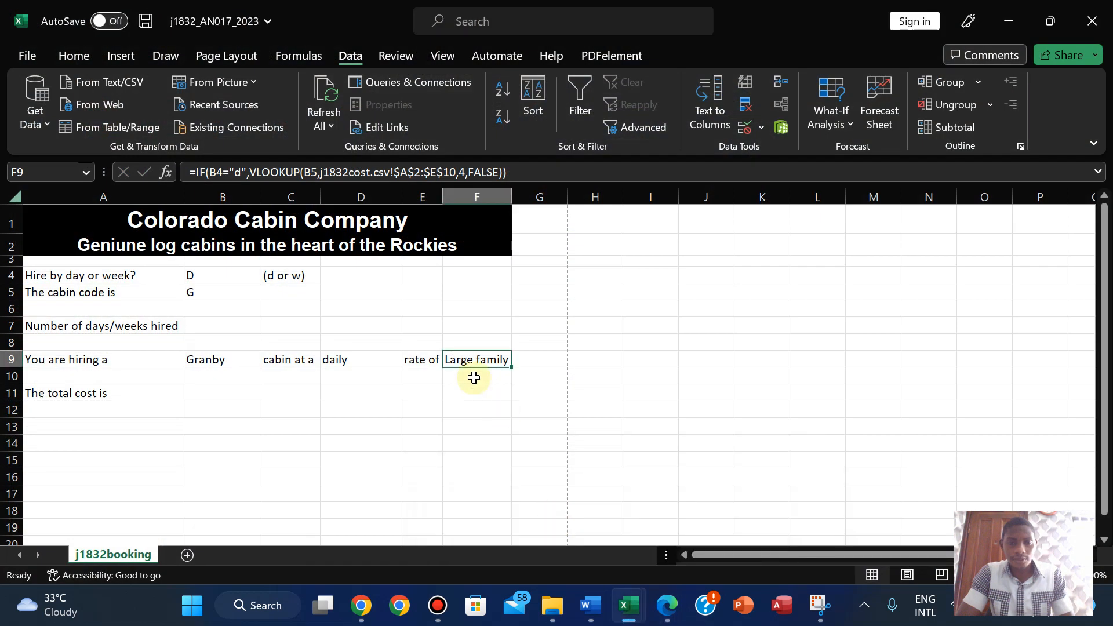
- Change F9's VLOOKUP column index from 4 to 5 so it returns the daily rate 88
{"action": "left_click", "coordinate": [470, 171]}
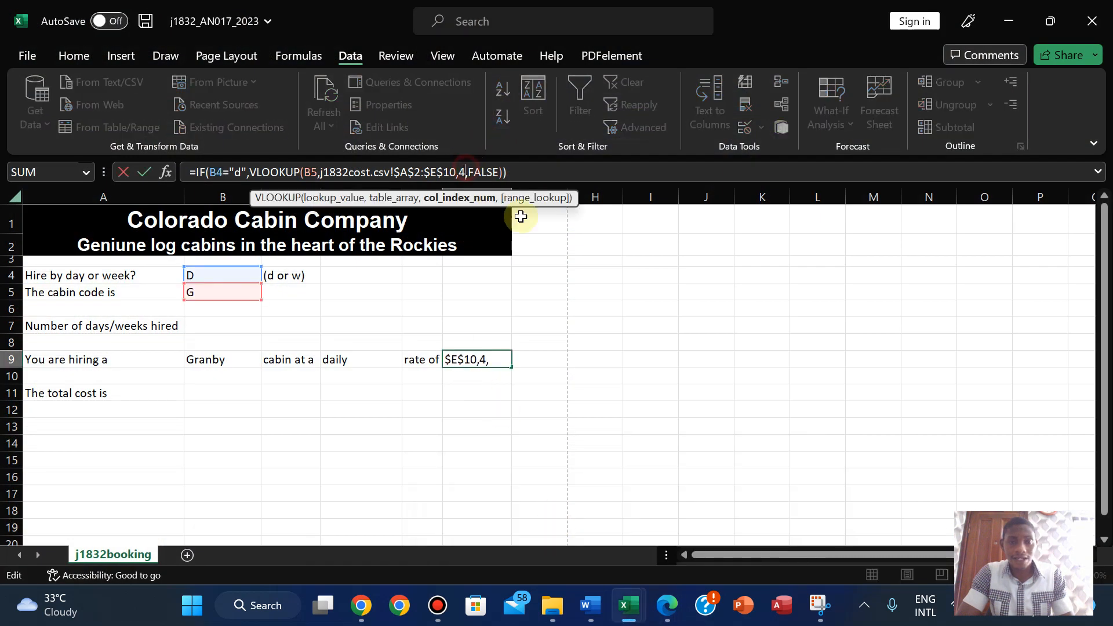
{"action": "key", "text": "BackSpace"}
{"action": "type", "text": "3"}
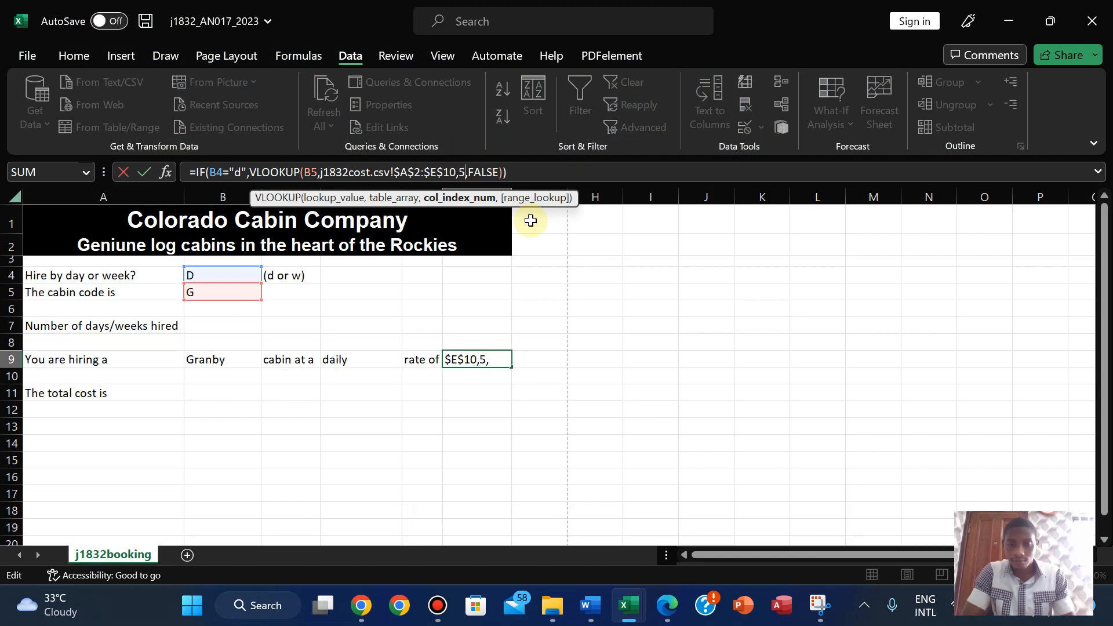
{"action": "key", "text": "Return"}
{"action": "left_click", "coordinate": [487, 359]}
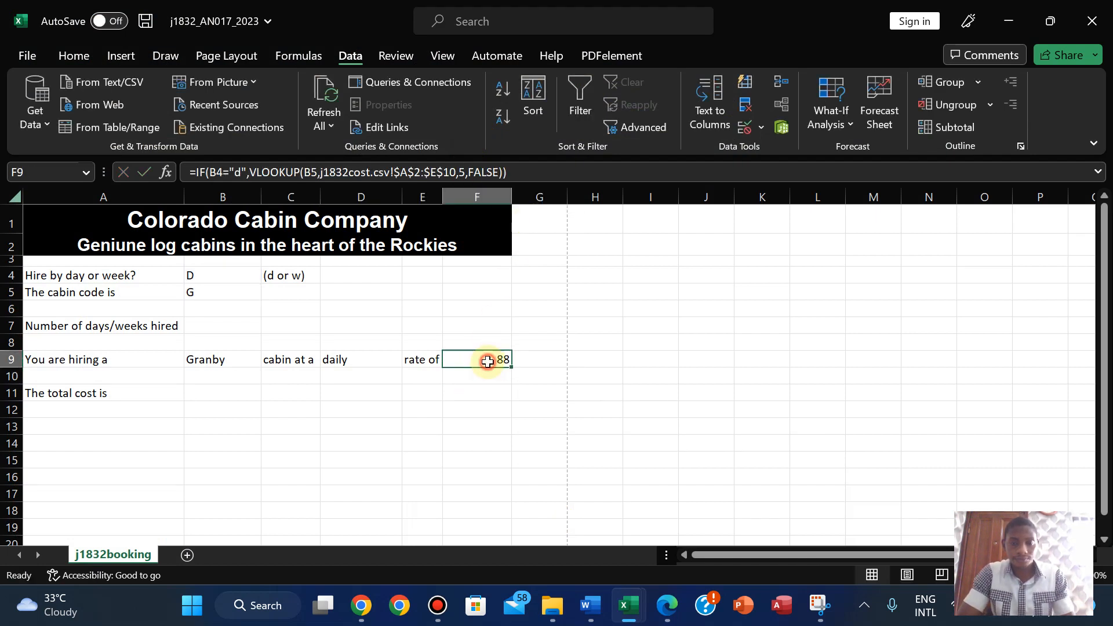
{"action": "mouse_move", "coordinate": [645, 619]}
{"action": "left_click", "coordinate": [692, 520]}
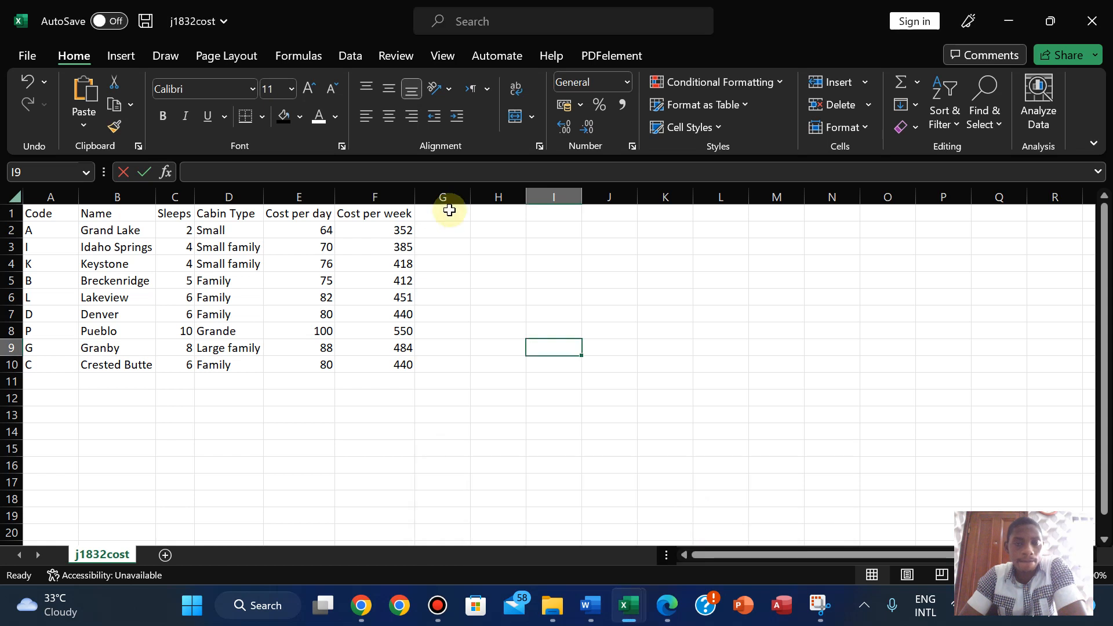
{"action": "mouse_move", "coordinate": [627, 614]}
{"action": "left_click", "coordinate": [521, 517]}
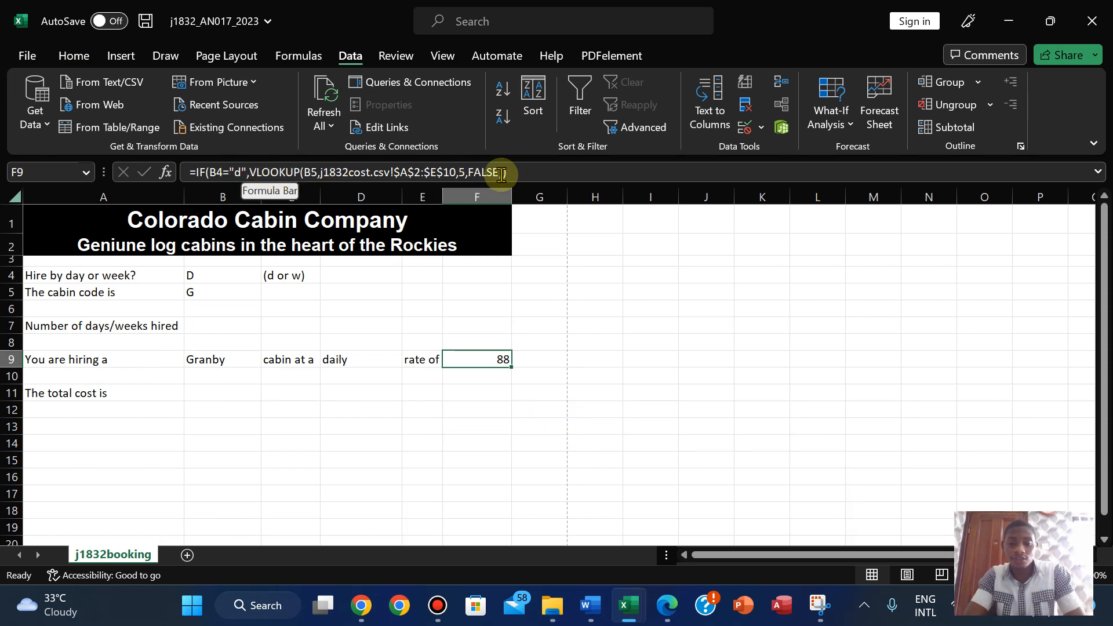
{"action": "left_click", "coordinate": [669, 608]}
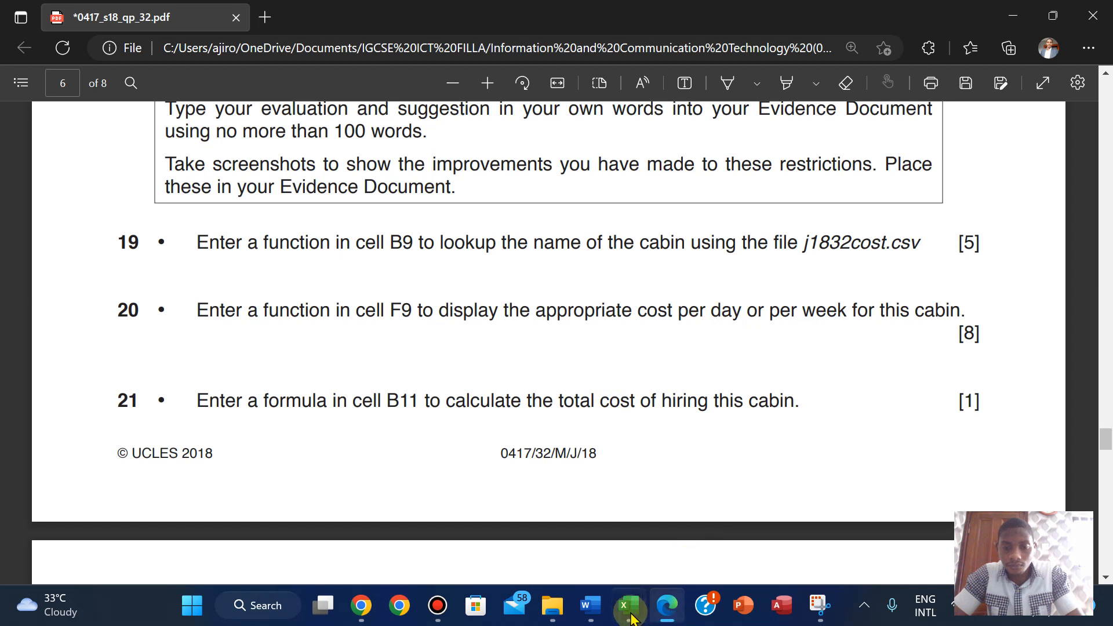
{"action": "mouse_move", "coordinate": [626, 619]}
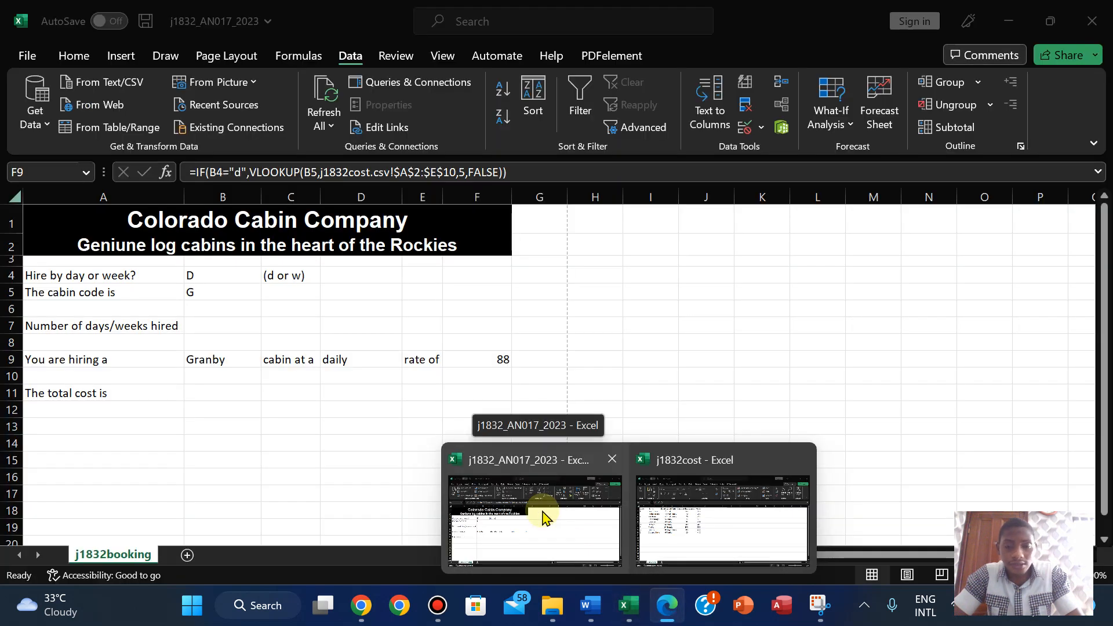
{"action": "left_click", "coordinate": [542, 514]}
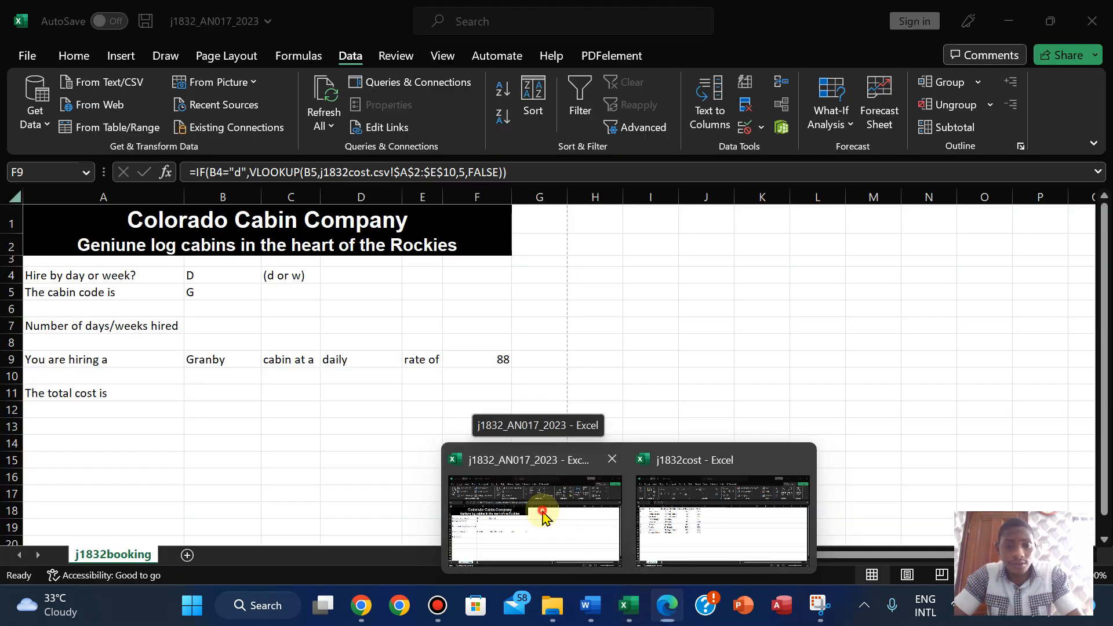
- Append a comma and a pasted IF(B4="w",VLOOKUP(...)) weekly clause to F9's formula, removing the space between clauses
{"action": "left_click", "coordinate": [502, 172]}
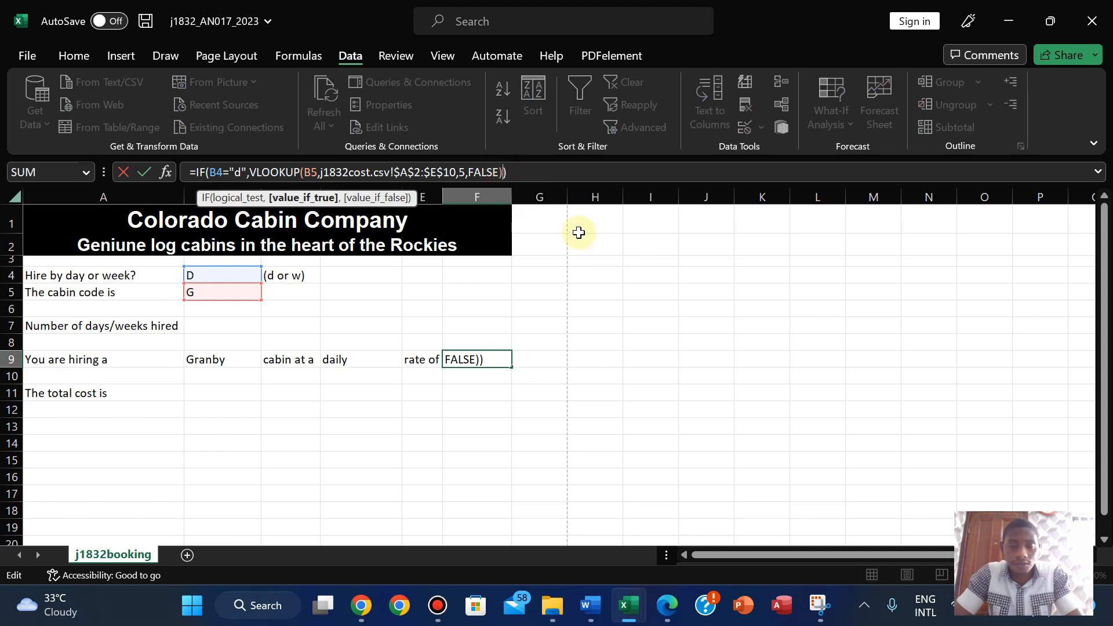
{"action": "type", "text": ","}
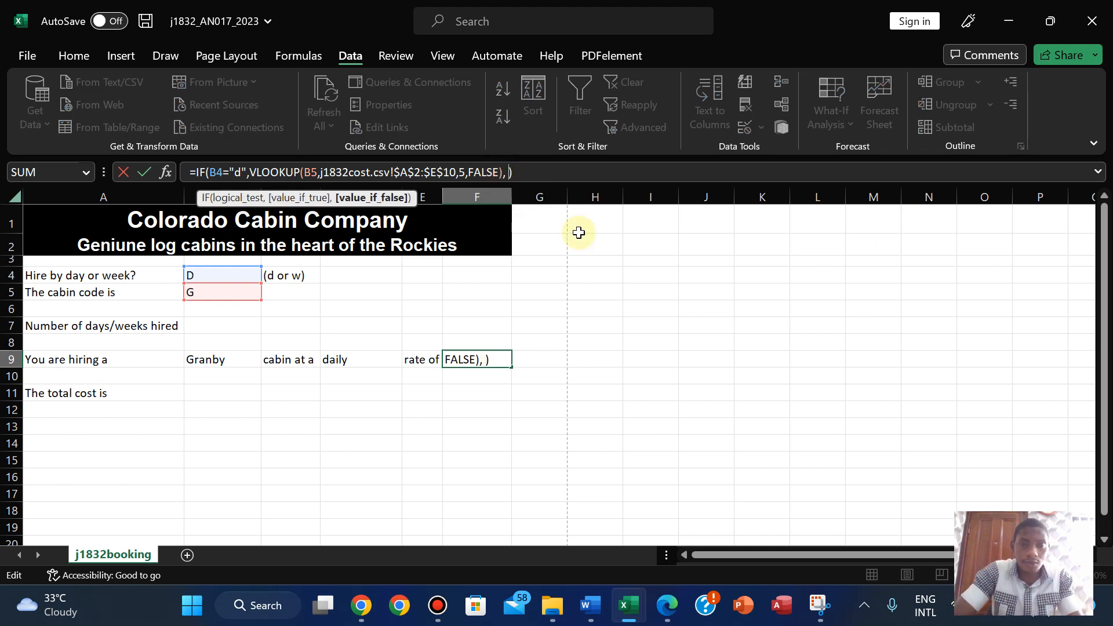
{"action": "type", "text": "IF(B4=\"w\", VLOOKUP(B5,[j1832cost.csv]j1832cost!$A$2:$F$10,5,FALSE"}
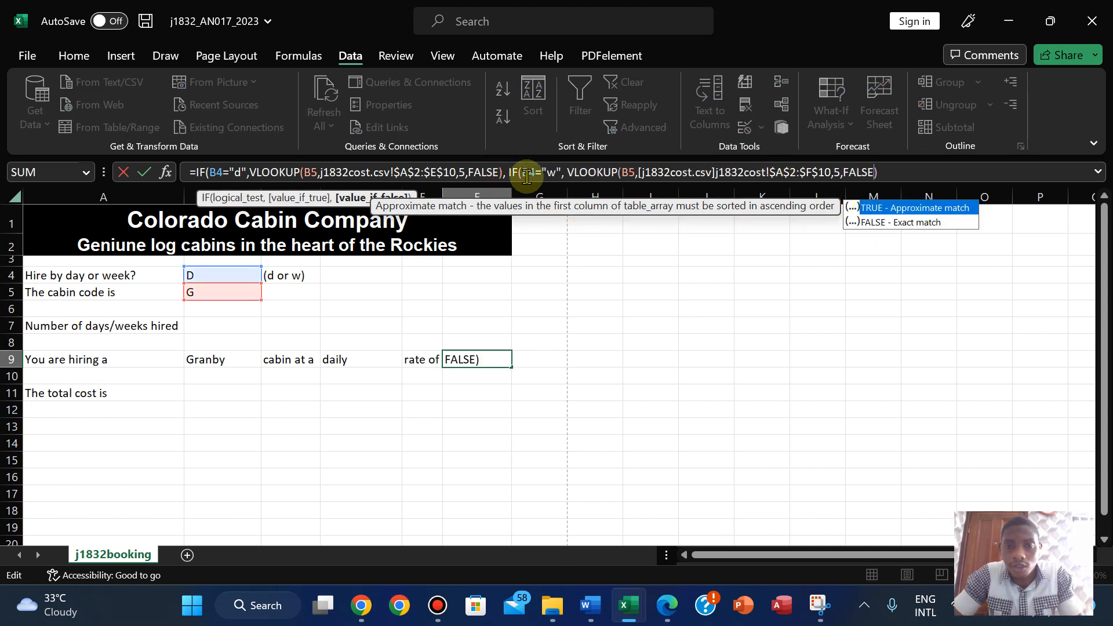
{"action": "left_click", "coordinate": [506, 172]}
{"action": "key", "text": "BackSpace"}
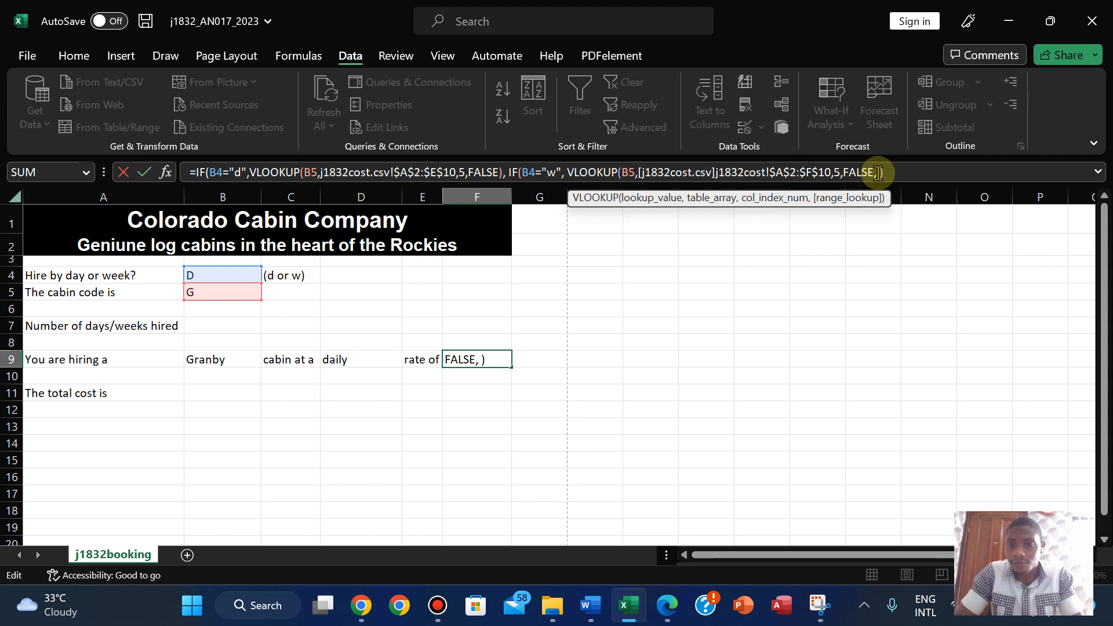
{"action": "key", "text": "Return"}
{"action": "left_click", "coordinate": [552, 355]}
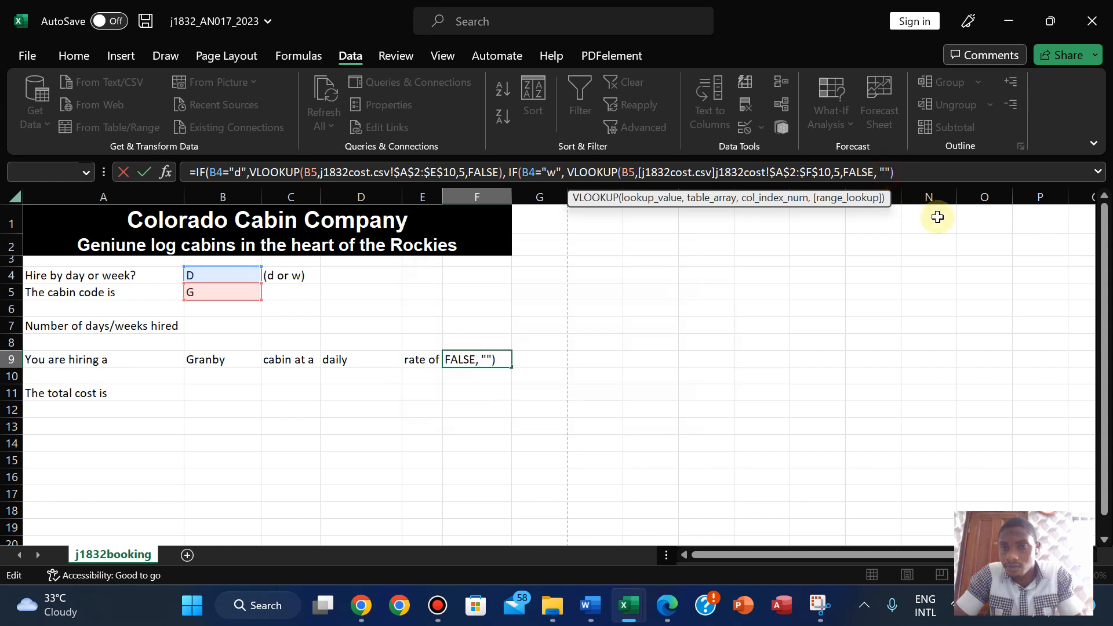
- Add a closing parenthesis at the end of F9's nested IF formula and retry entering it
{"action": "key", "text": "Return"}
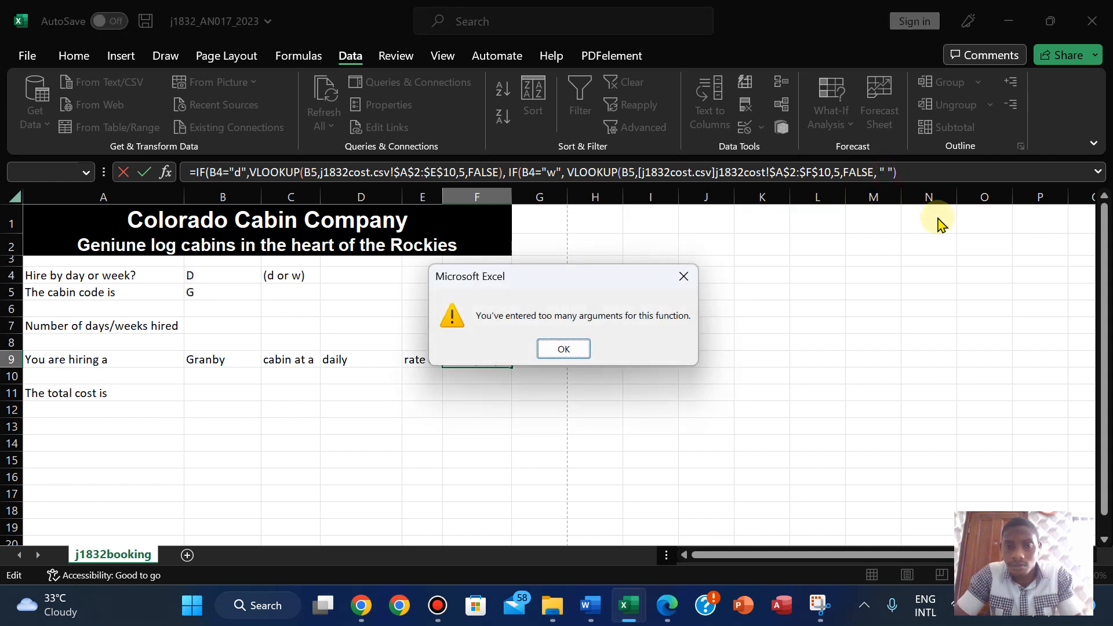
{"action": "left_click", "coordinate": [552, 356]}
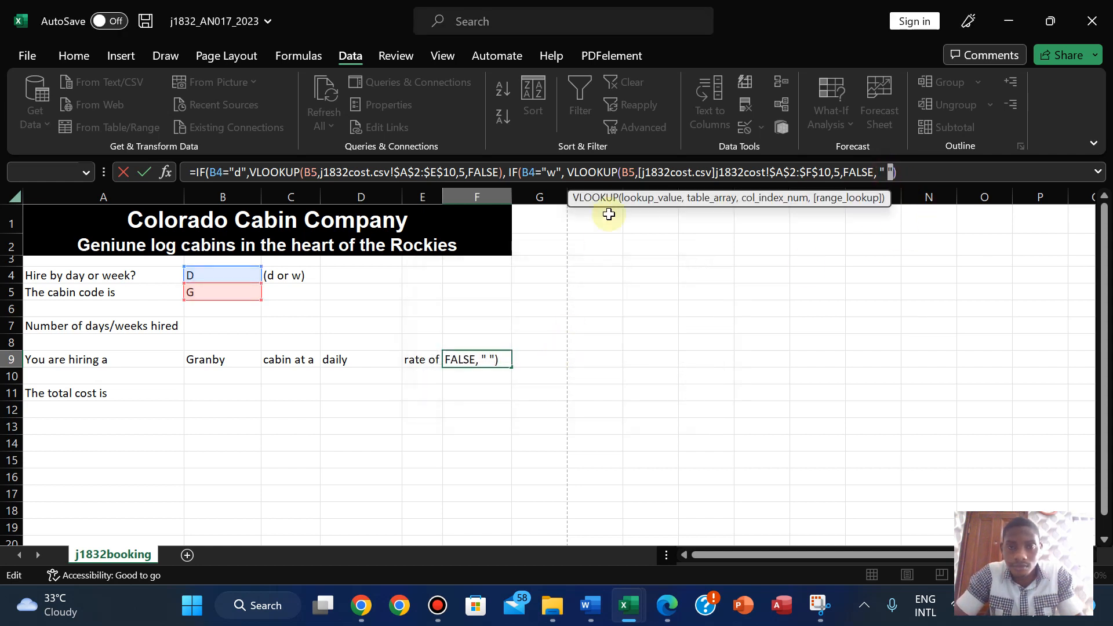
{"action": "left_click", "coordinate": [507, 172]}
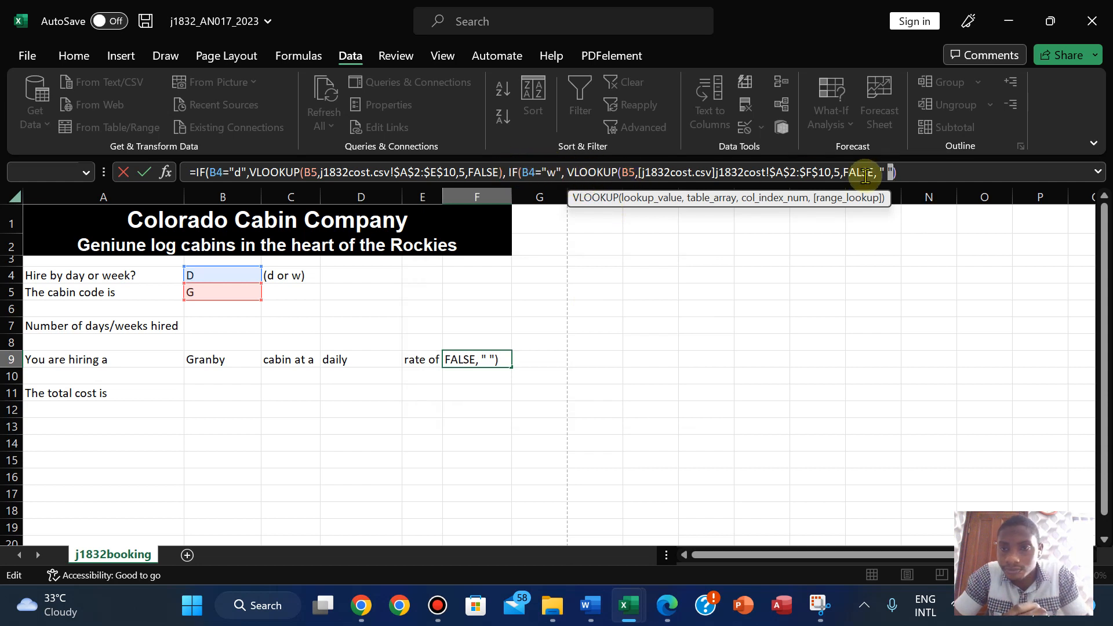
{"action": "left_click", "coordinate": [902, 170]}
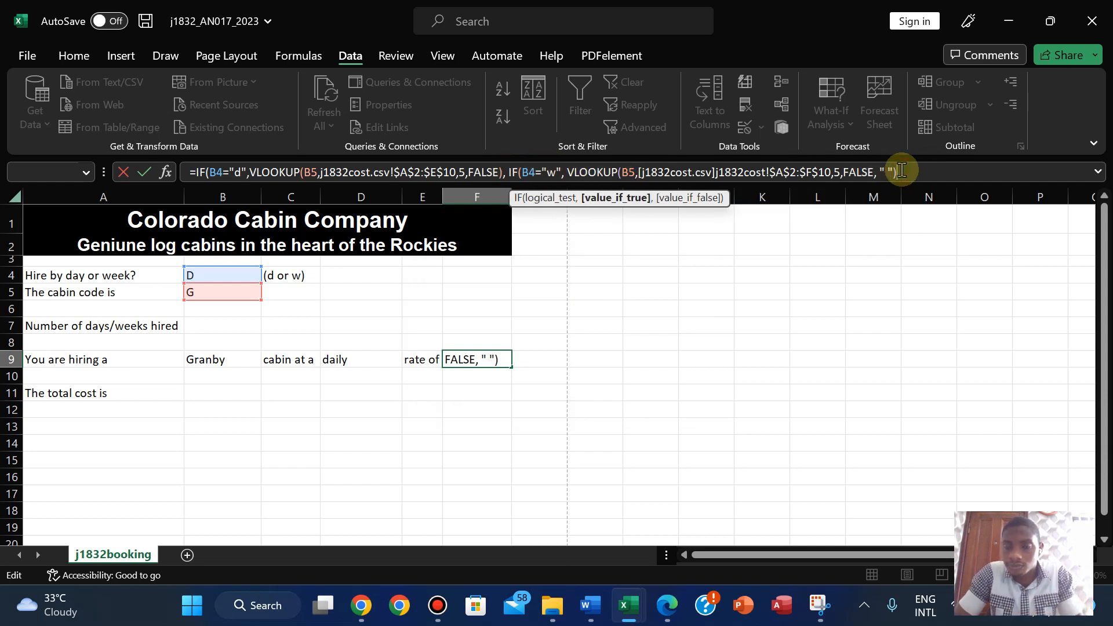
{"action": "type", "text": ")"}
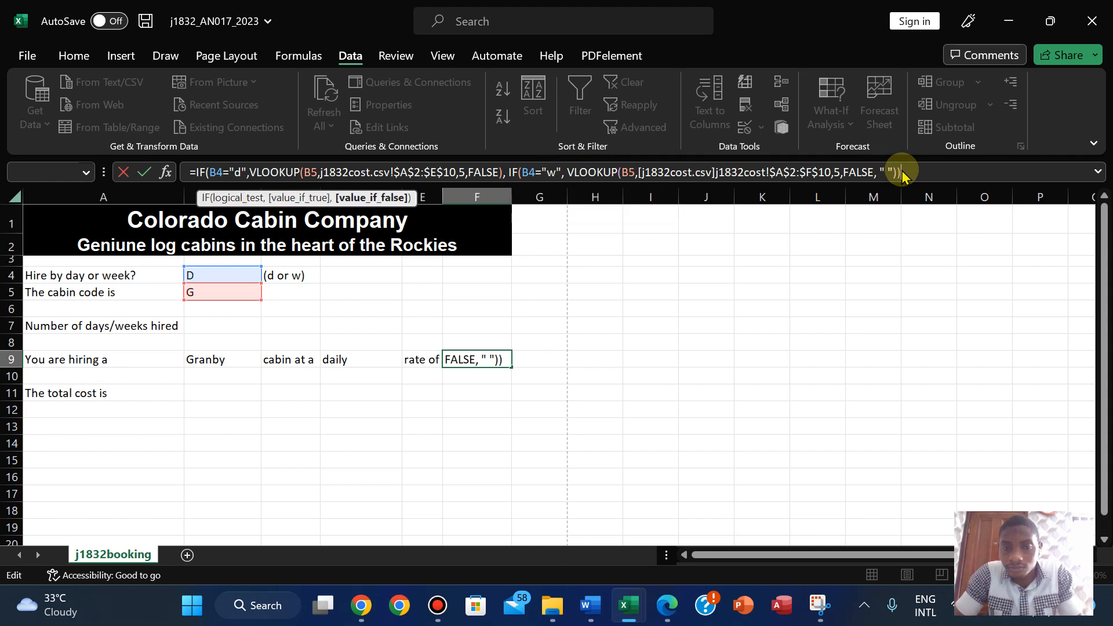
{"action": "key", "text": "Return"}
{"action": "left_click", "coordinate": [564, 348]}
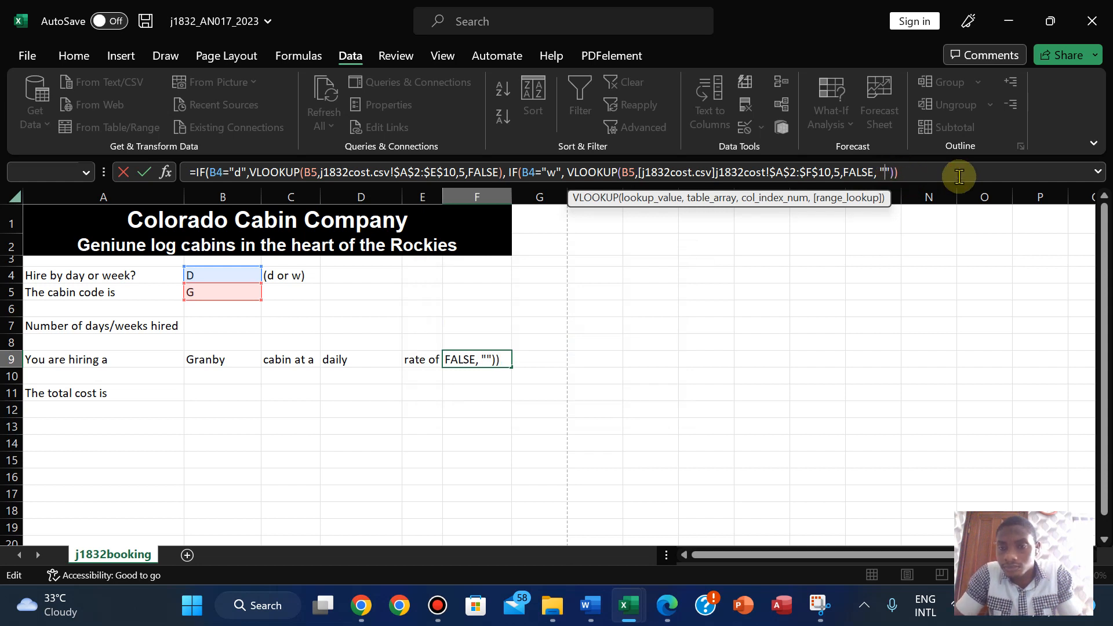
{"action": "key", "text": "Return"}
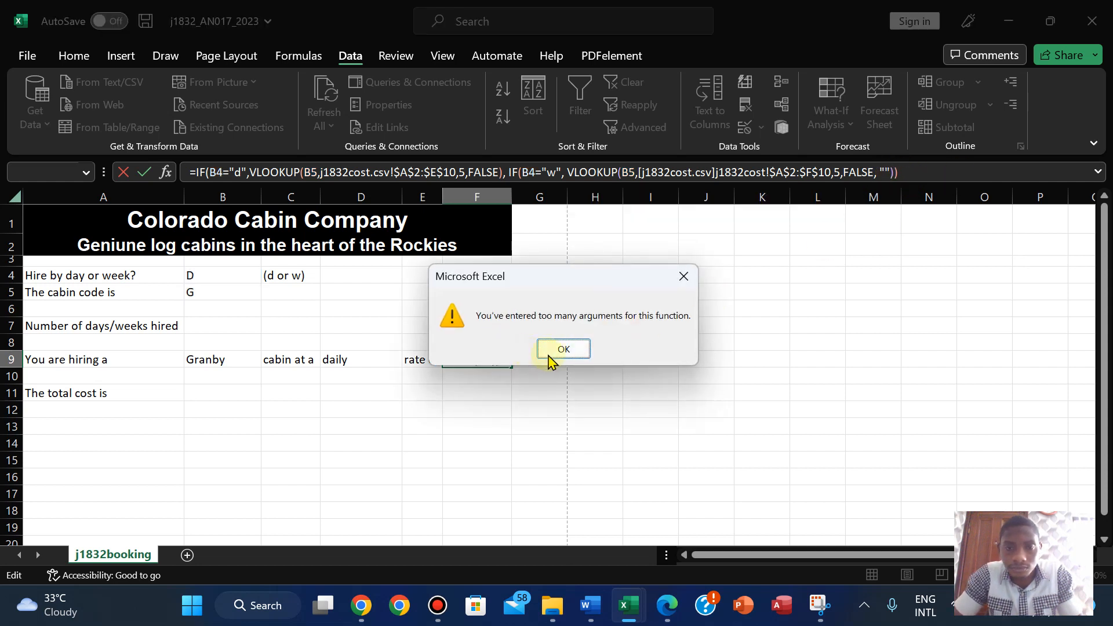
{"action": "left_click", "coordinate": [562, 349]}
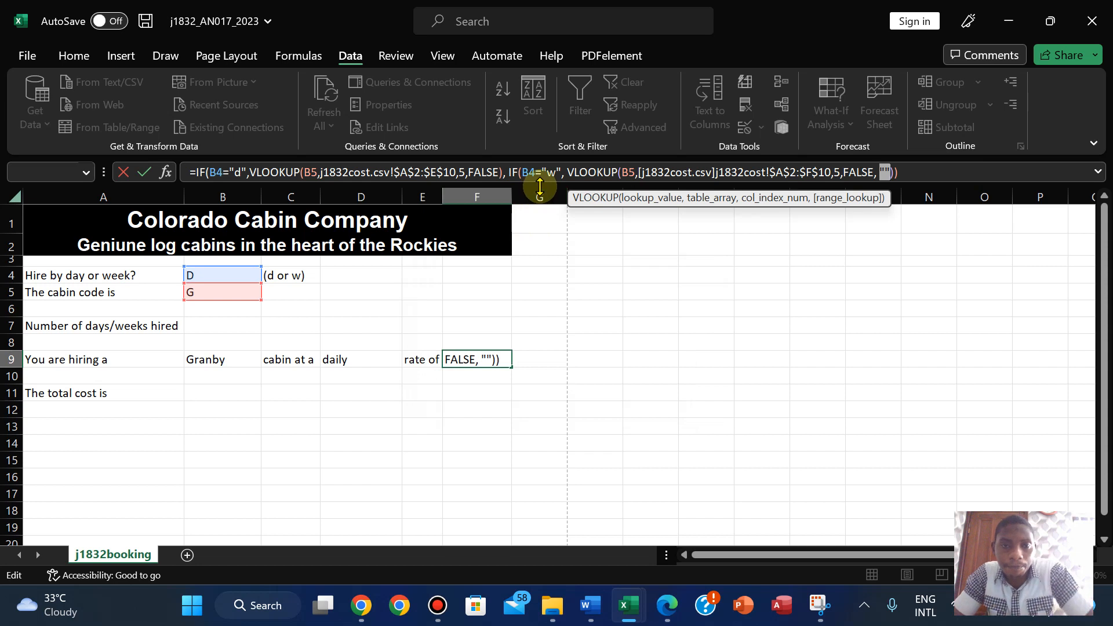
- Insert an opening parenthesis after IF and a closing one at the formula's end
{"action": "left_click", "coordinate": [204, 171]}
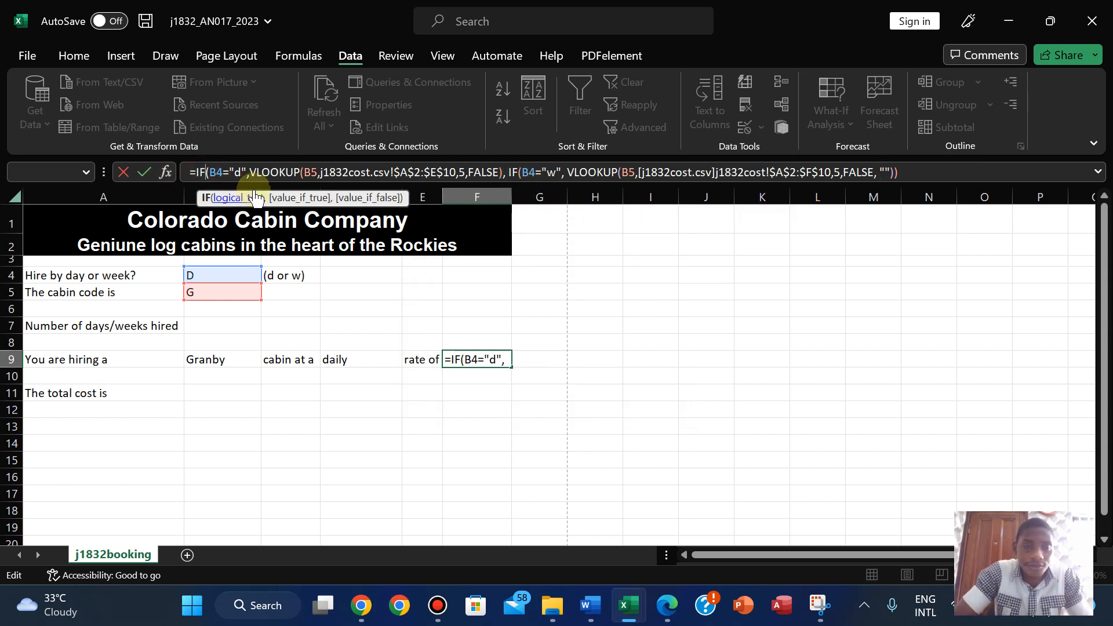
{"action": "type", "text": "("}
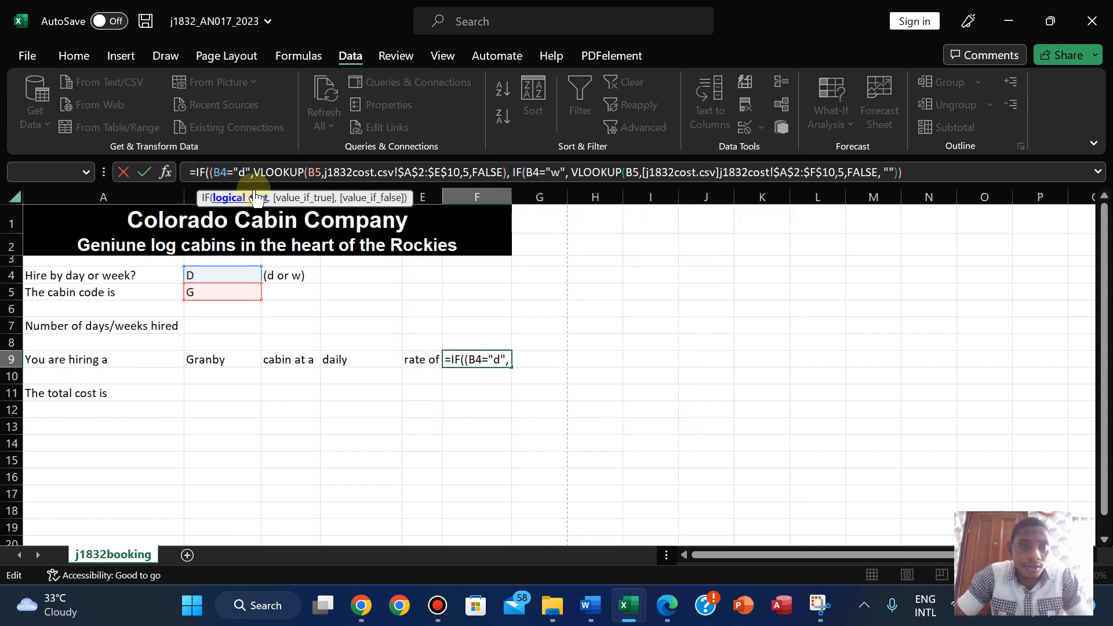
{"action": "left_click", "coordinate": [901, 174]}
{"action": "type", "text": ")"}
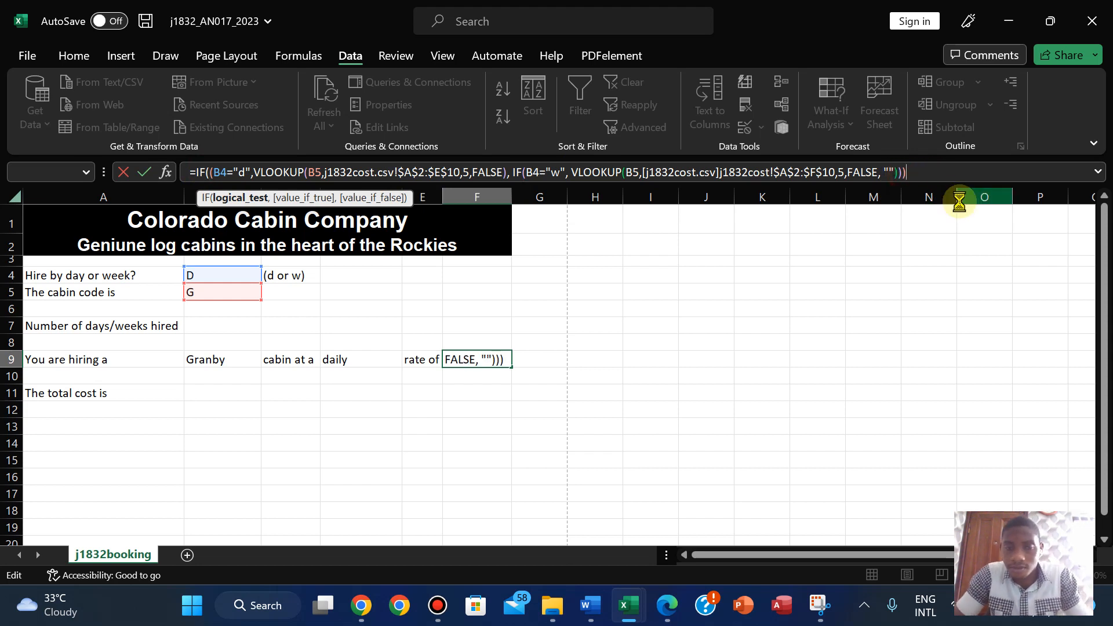
{"action": "key", "text": "Return"}
{"action": "left_click", "coordinate": [533, 394]}
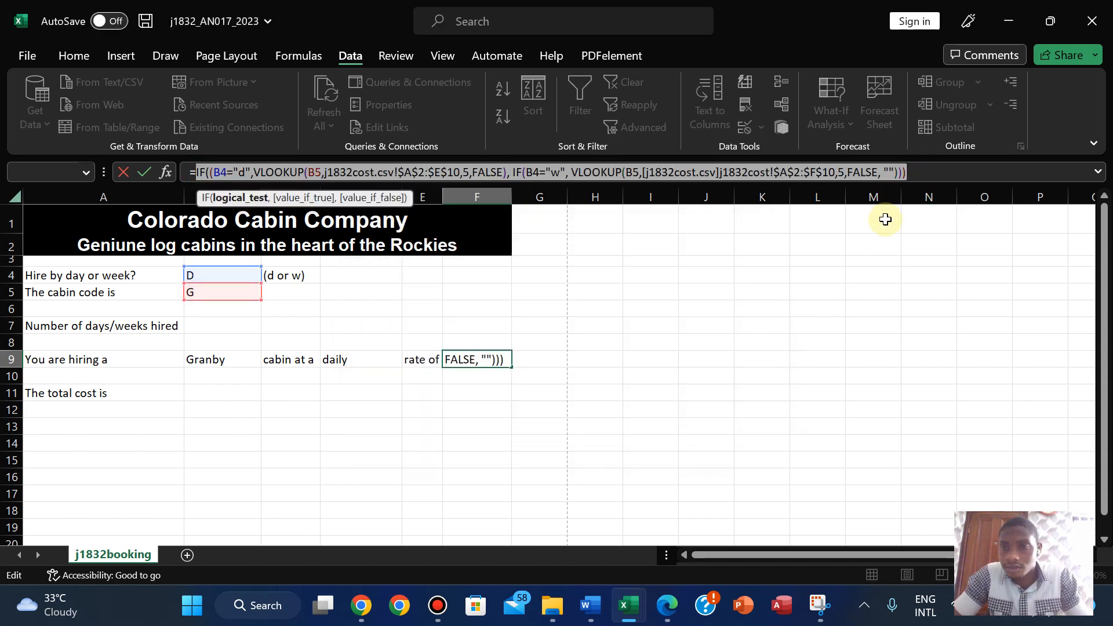
- Remove the stray comma after the last FALSE and the surplus parentheses, then retry
{"action": "left_click", "coordinate": [890, 172]}
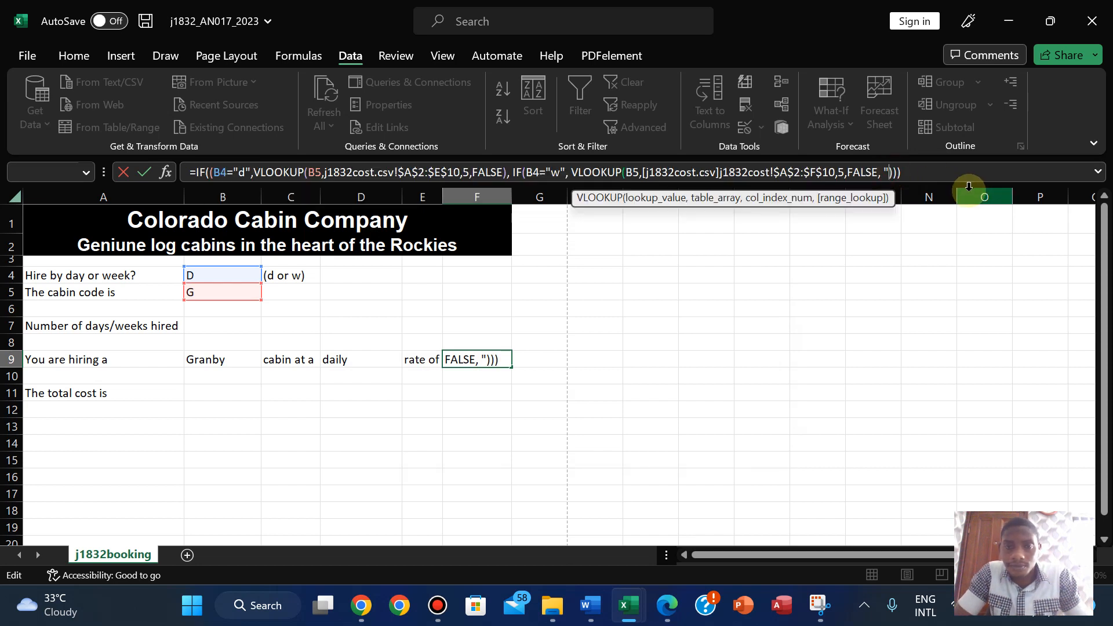
{"action": "key", "text": "BackSpace"}
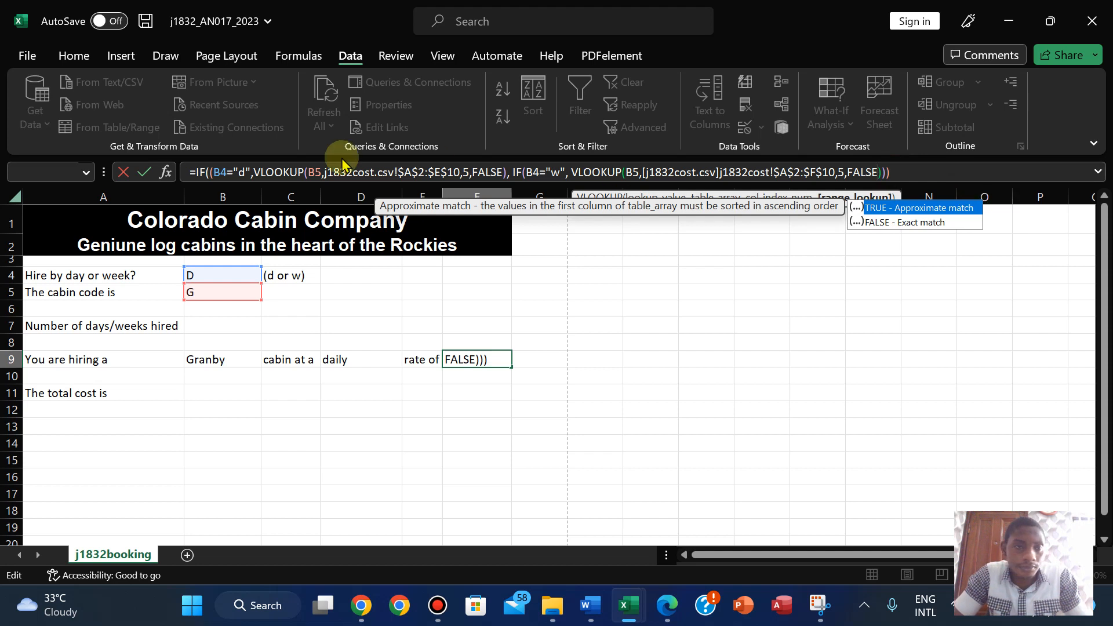
{"action": "left_click", "coordinate": [210, 172]}
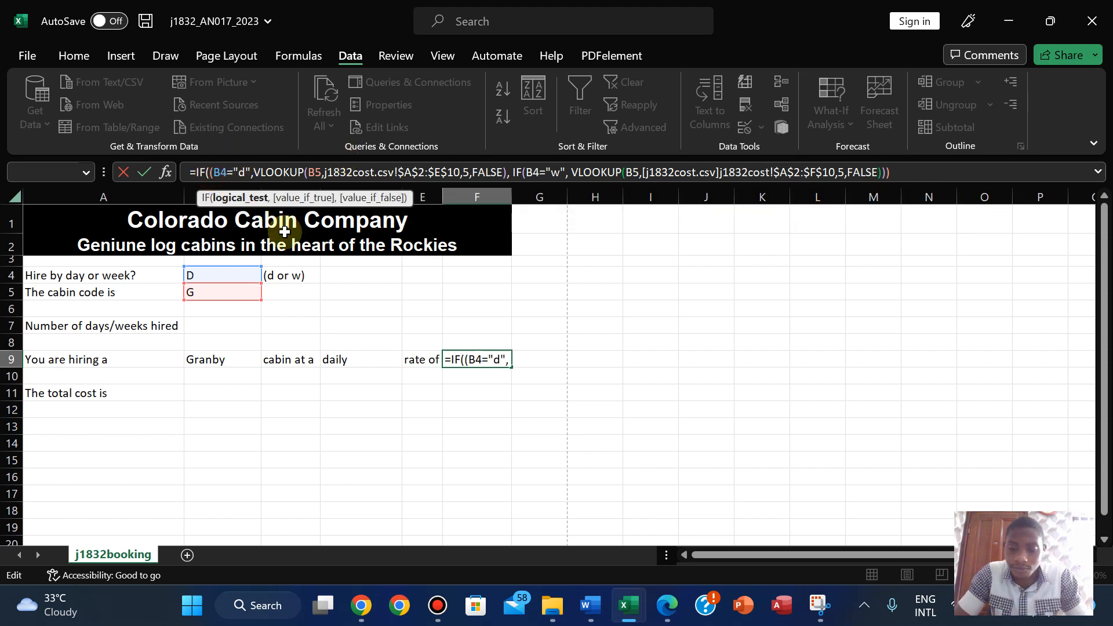
{"action": "key", "text": "BackSpace"}
{"action": "left_click", "coordinate": [893, 172]}
{"action": "key", "text": "BackSpace"}
{"action": "key", "text": "BackSpace"}
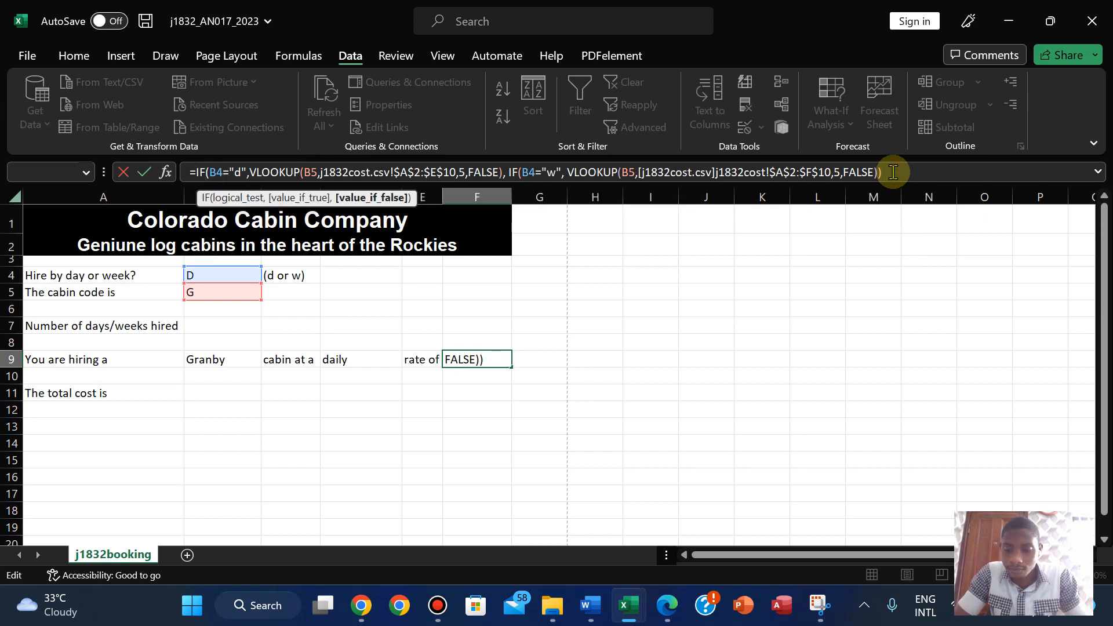
{"action": "key", "text": "Return"}
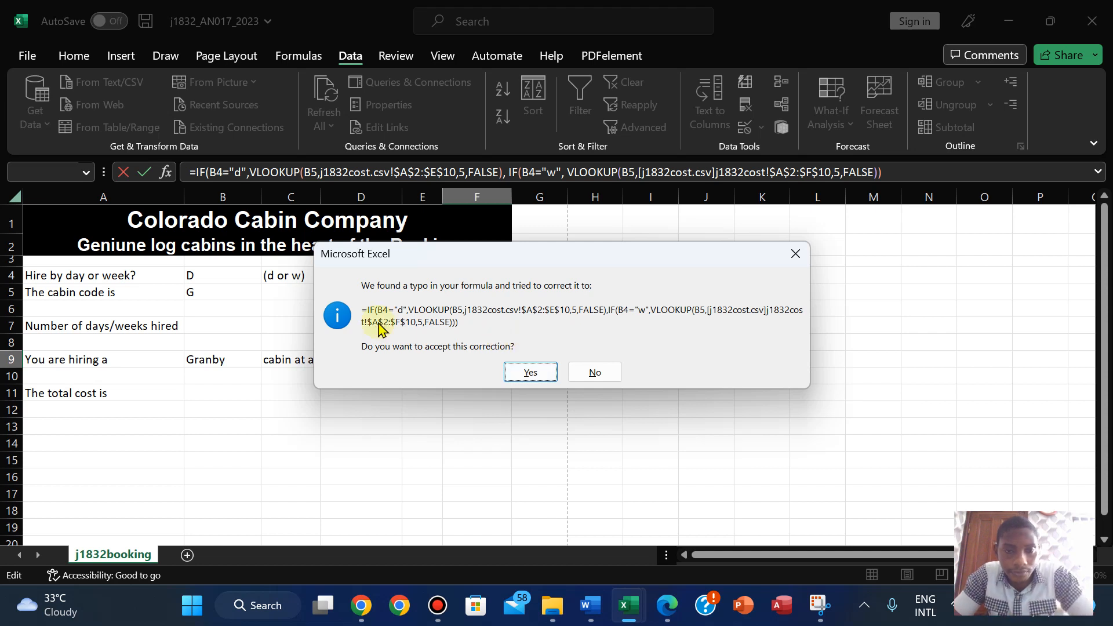
- Decline Excel's corrections and finish F9's formula with a third closing parenthesis, ending FALSE)))
{"action": "left_click", "coordinate": [590, 372]}
{"action": "left_click", "coordinate": [550, 350]}
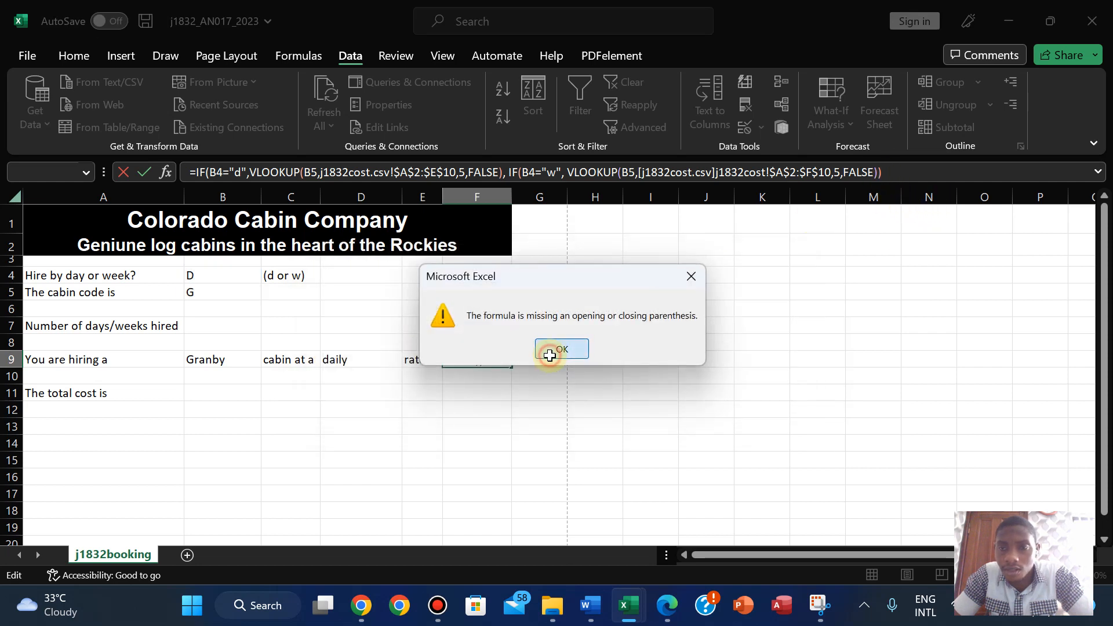
{"action": "left_click", "coordinate": [894, 173]}
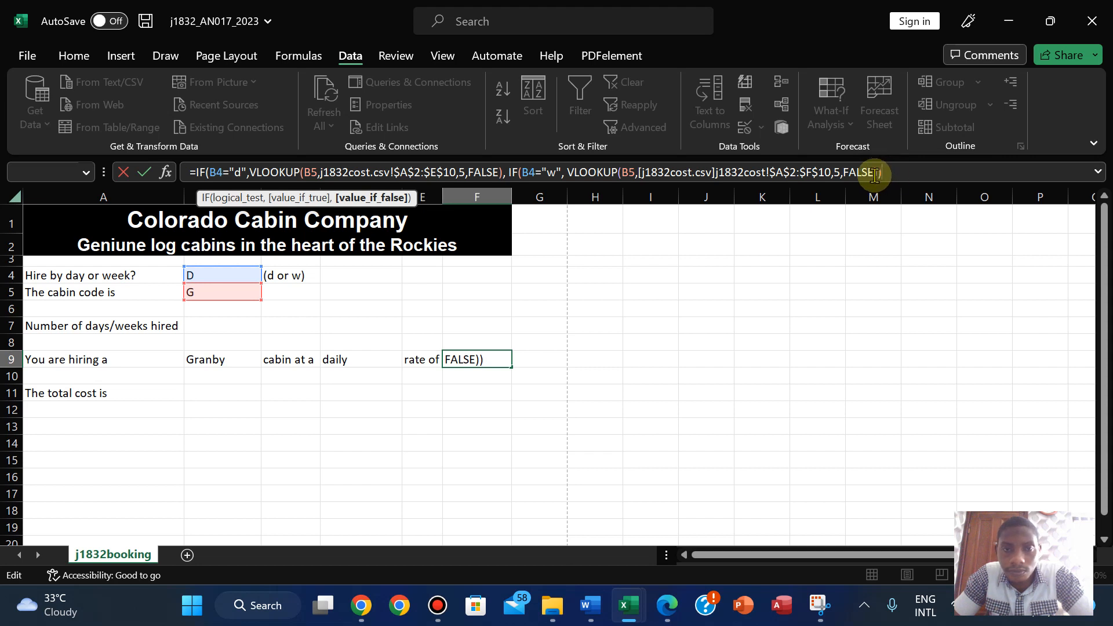
{"action": "key", "text": "Return"}
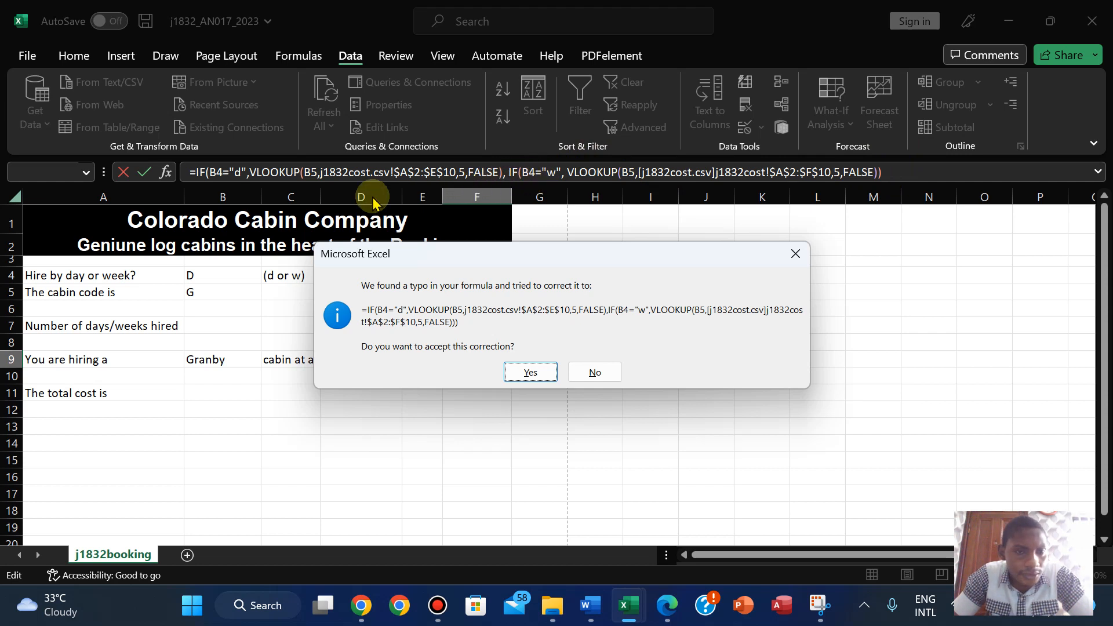
{"action": "left_click", "coordinate": [795, 253]}
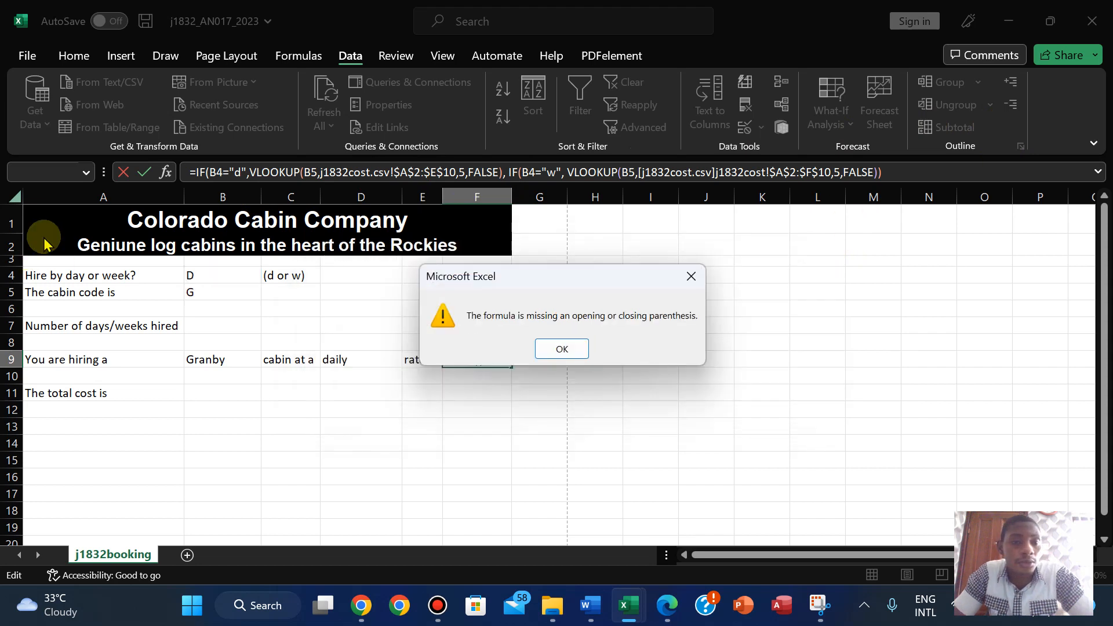
{"action": "left_click", "coordinate": [690, 276]}
{"action": "left_click", "coordinate": [942, 171]}
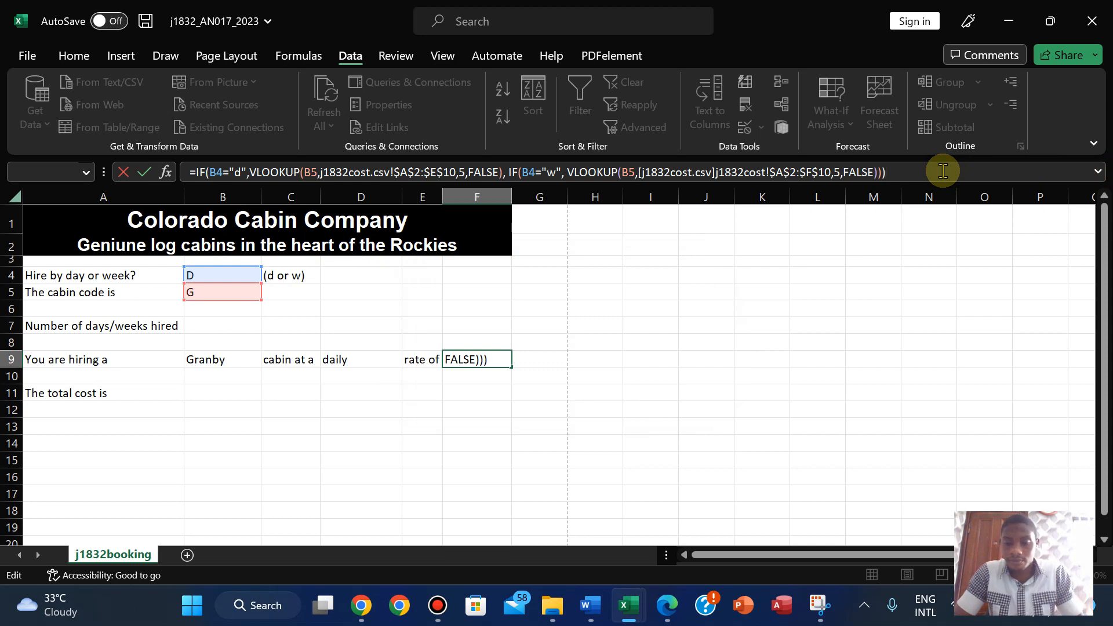
{"action": "key", "text": "Return"}
- Choose w from B4's hire-type dropdown so the booking reads weekly
{"action": "left_click", "coordinate": [498, 357]}
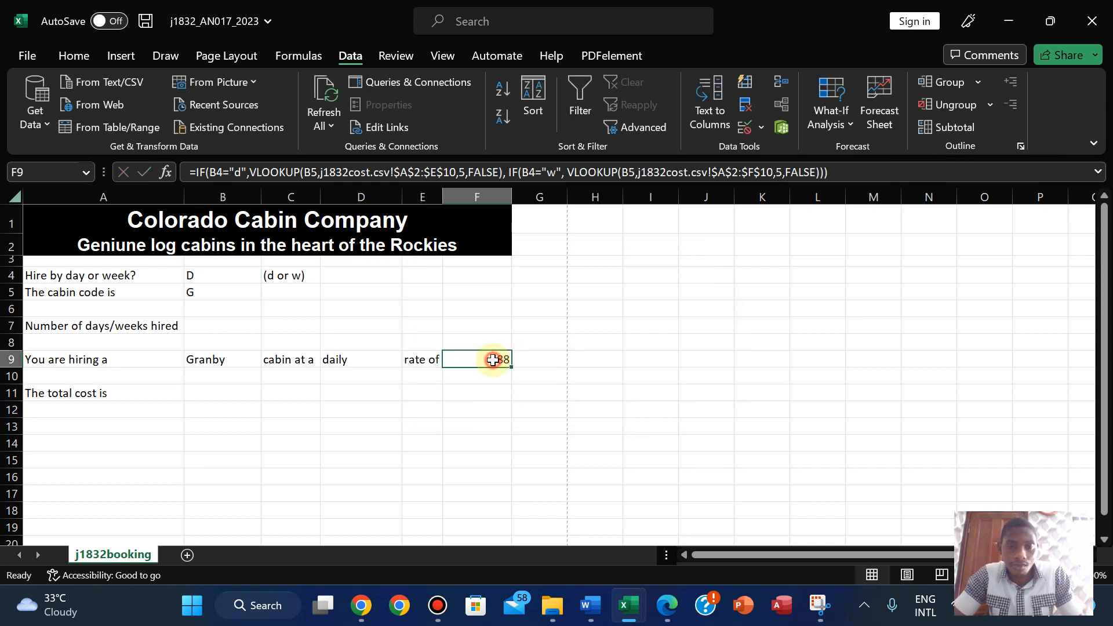
{"action": "left_click", "coordinate": [197, 283]}
{"action": "left_click_drag", "start_coordinate": [197, 282], "coordinate": [269, 278]}
{"action": "left_click", "coordinate": [268, 276]}
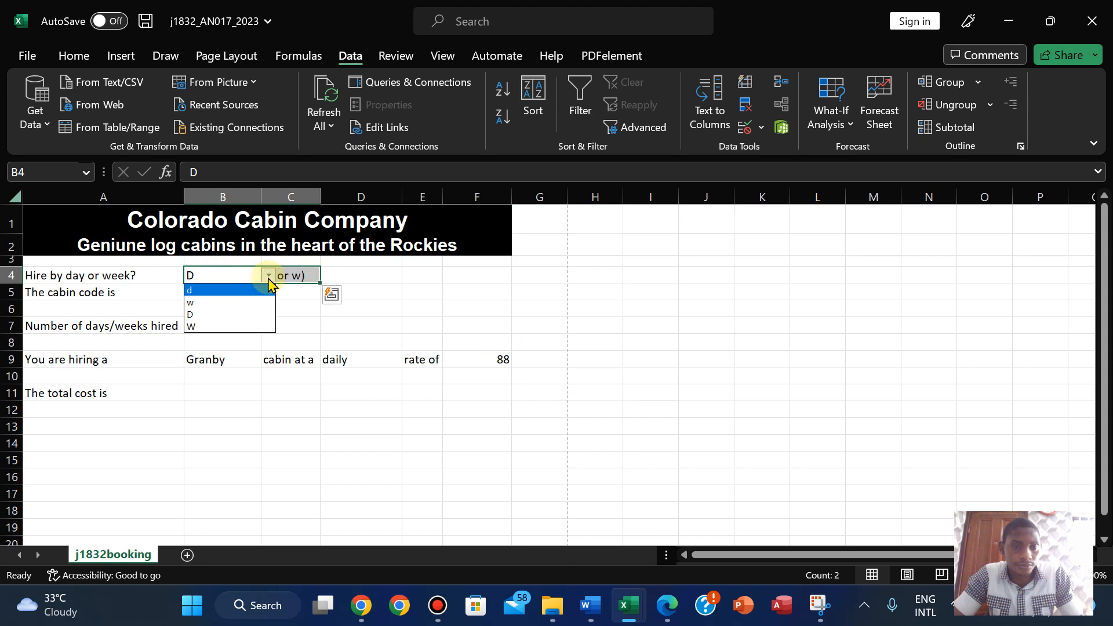
{"action": "left_click", "coordinate": [237, 301]}
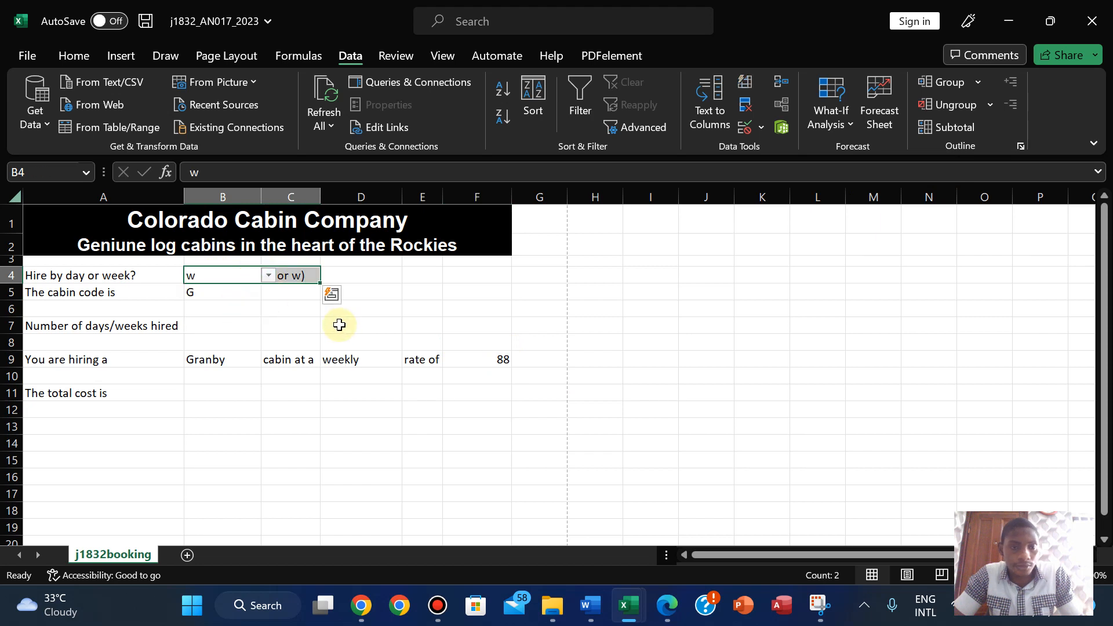
{"action": "left_click", "coordinate": [502, 364]}
- Check Granby's rates in the j1832cost workbook and return to the booking sheet
{"action": "mouse_move", "coordinate": [628, 605]}
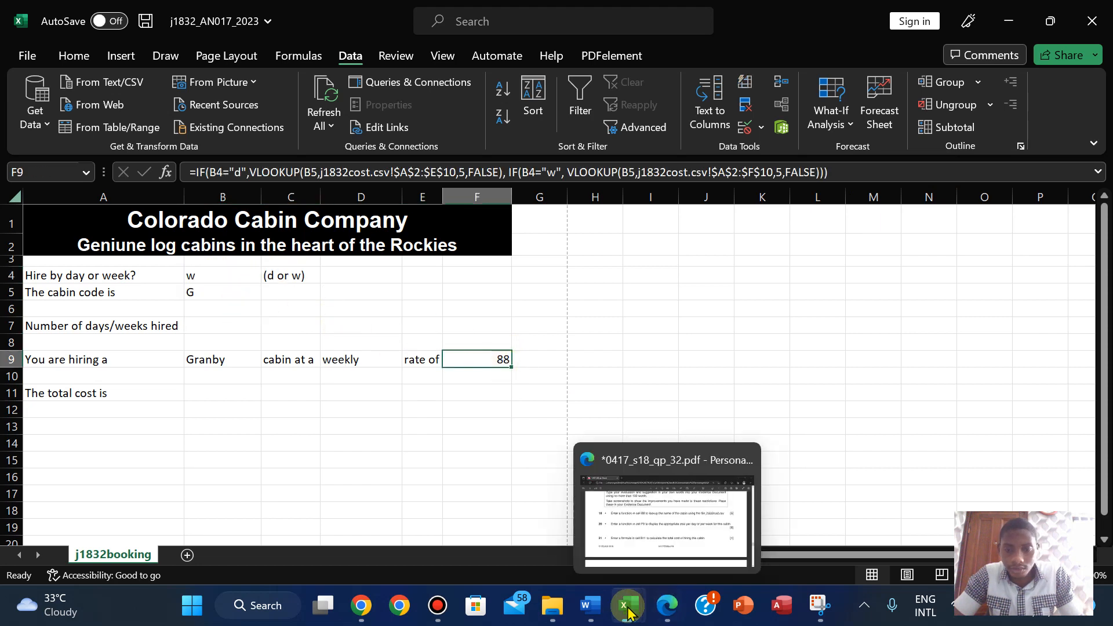
{"action": "mouse_move", "coordinate": [682, 536]}
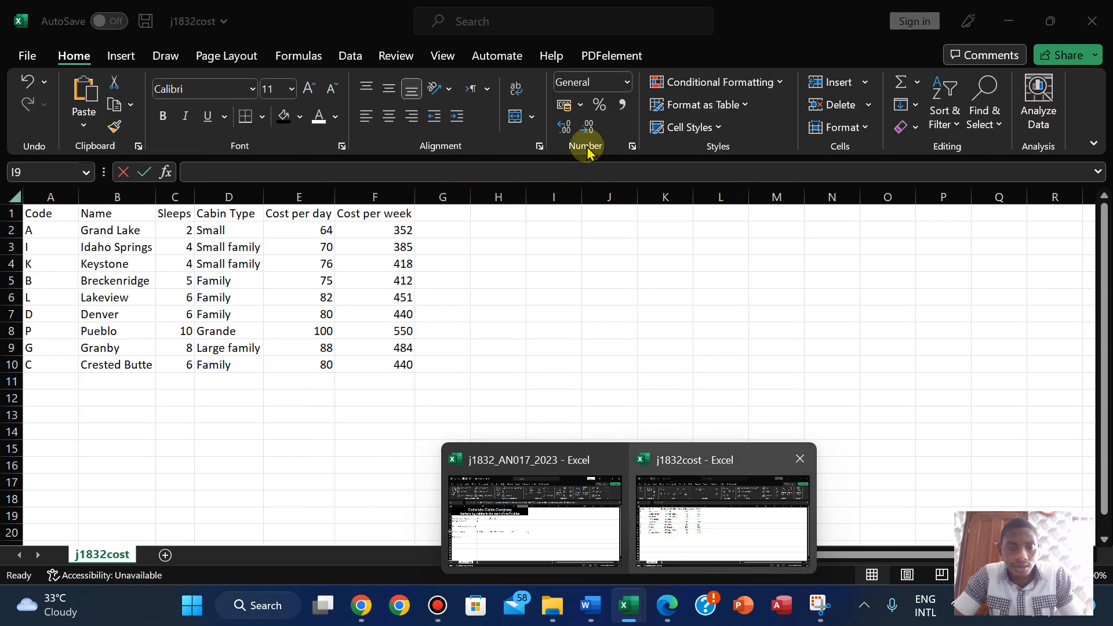
{"action": "left_click", "coordinate": [221, 276]}
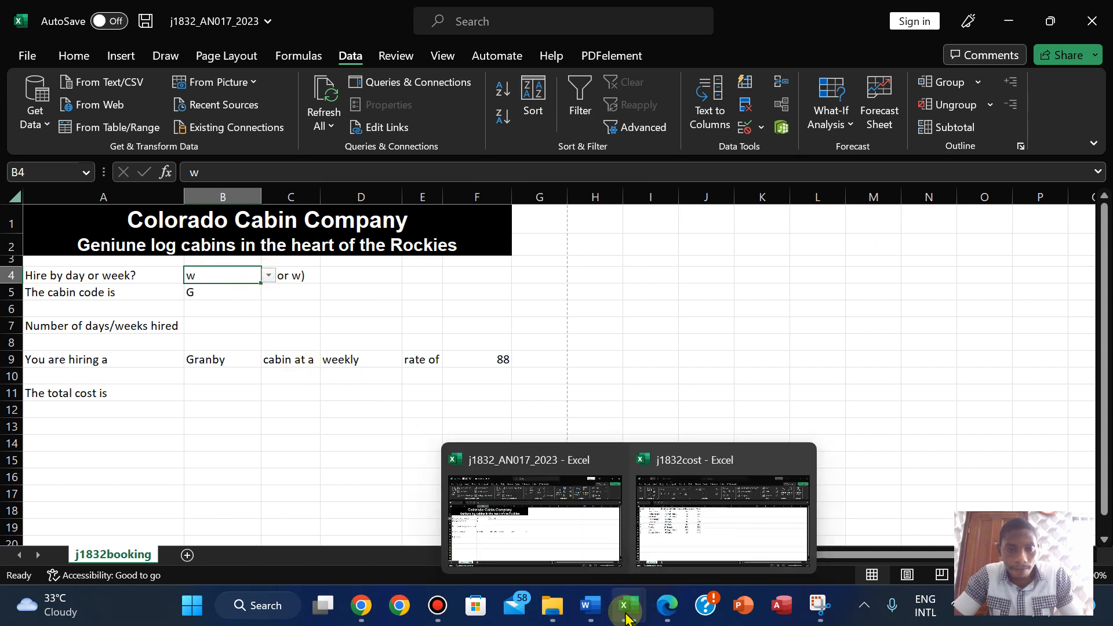
{"action": "mouse_move", "coordinate": [669, 532]}
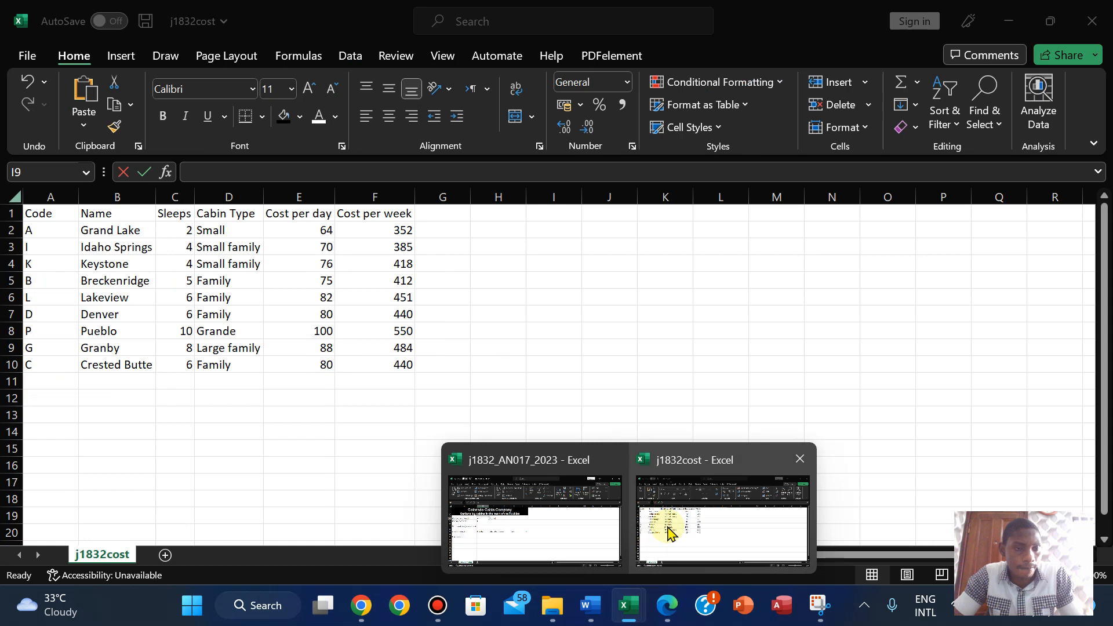
{"action": "left_click", "coordinate": [668, 528]}
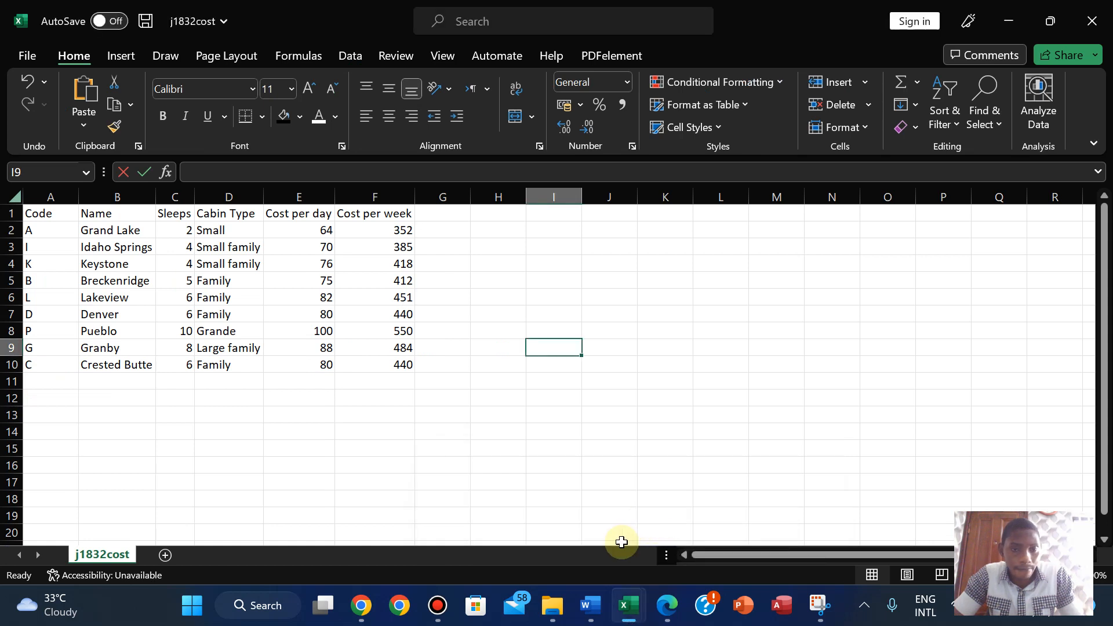
{"action": "mouse_move", "coordinate": [630, 607]}
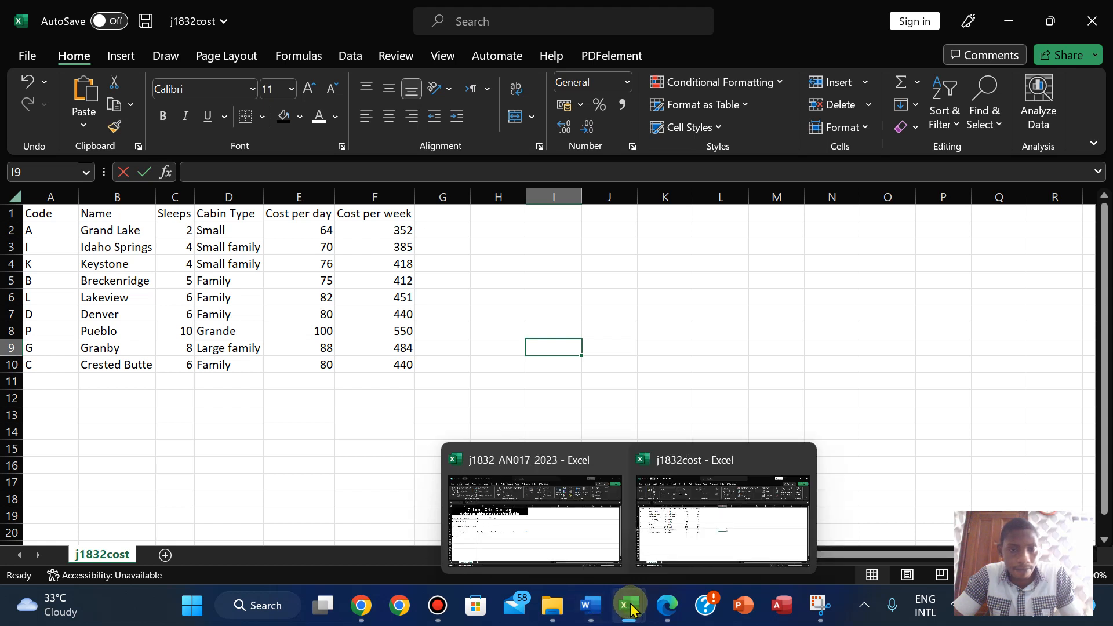
{"action": "left_click", "coordinate": [551, 521]}
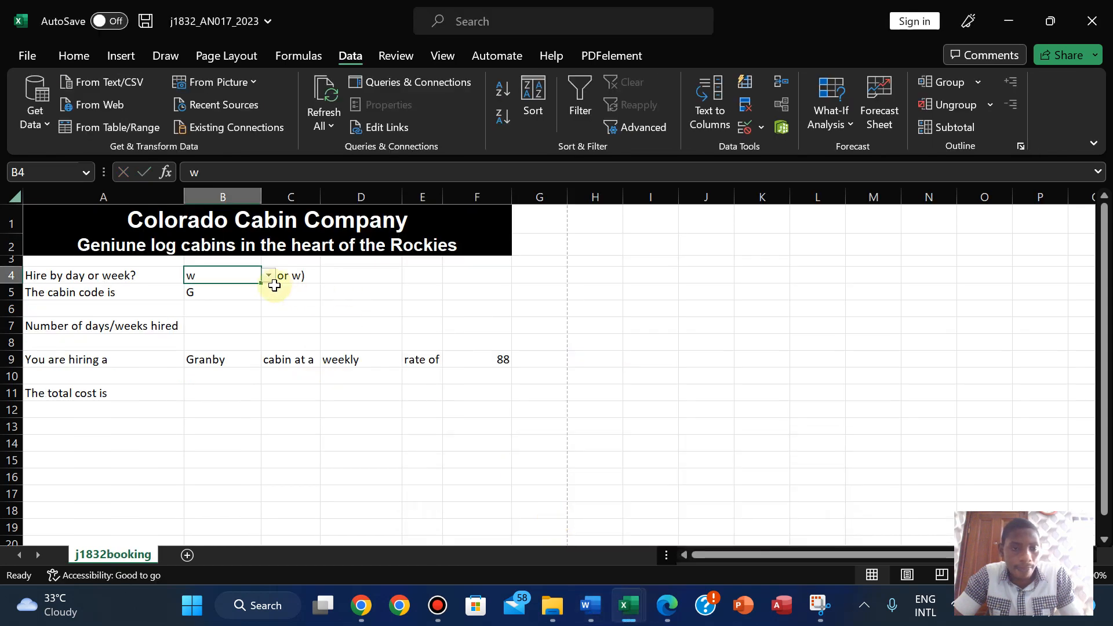
- Try B4's hire-type values D and W, ending back on d
{"action": "left_click", "coordinate": [269, 275]}
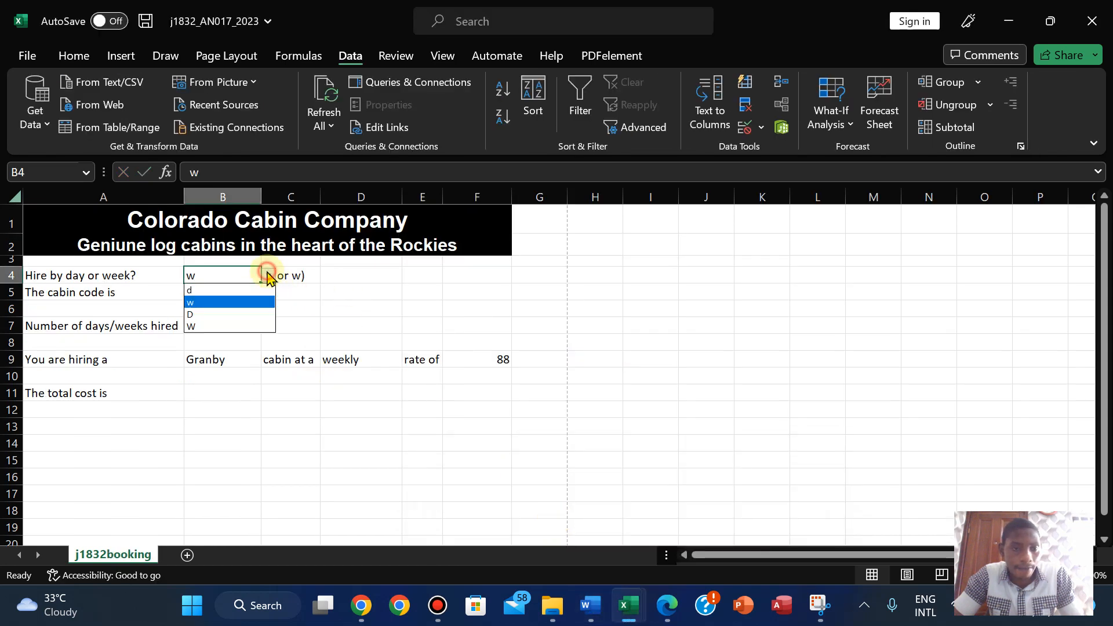
{"action": "left_click", "coordinate": [222, 315]}
{"action": "left_click", "coordinate": [269, 275]}
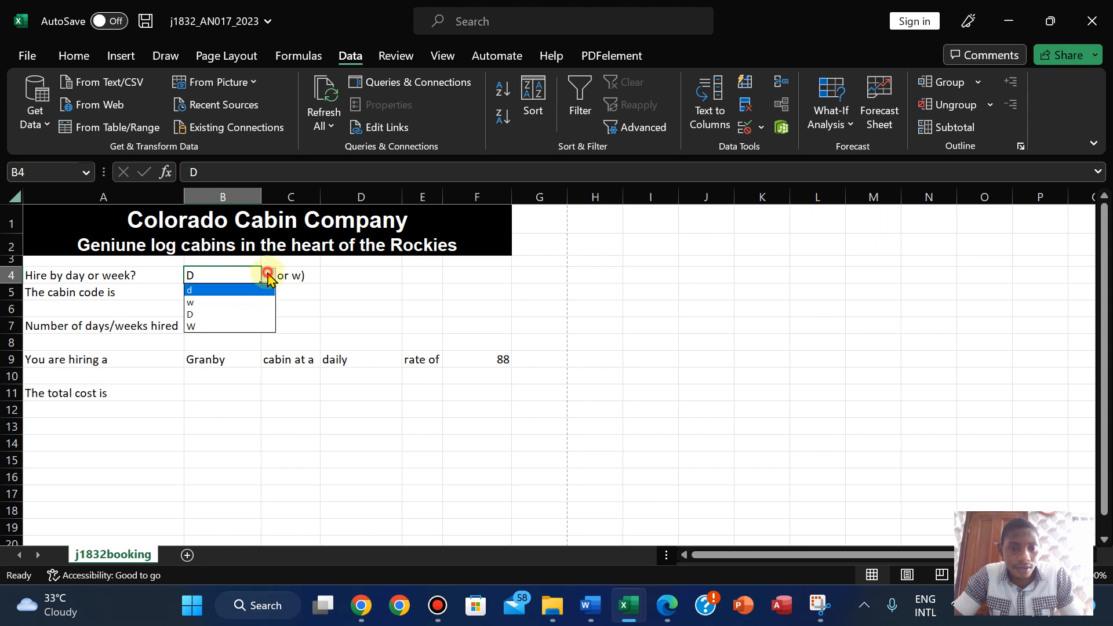
{"action": "left_click", "coordinate": [225, 327]}
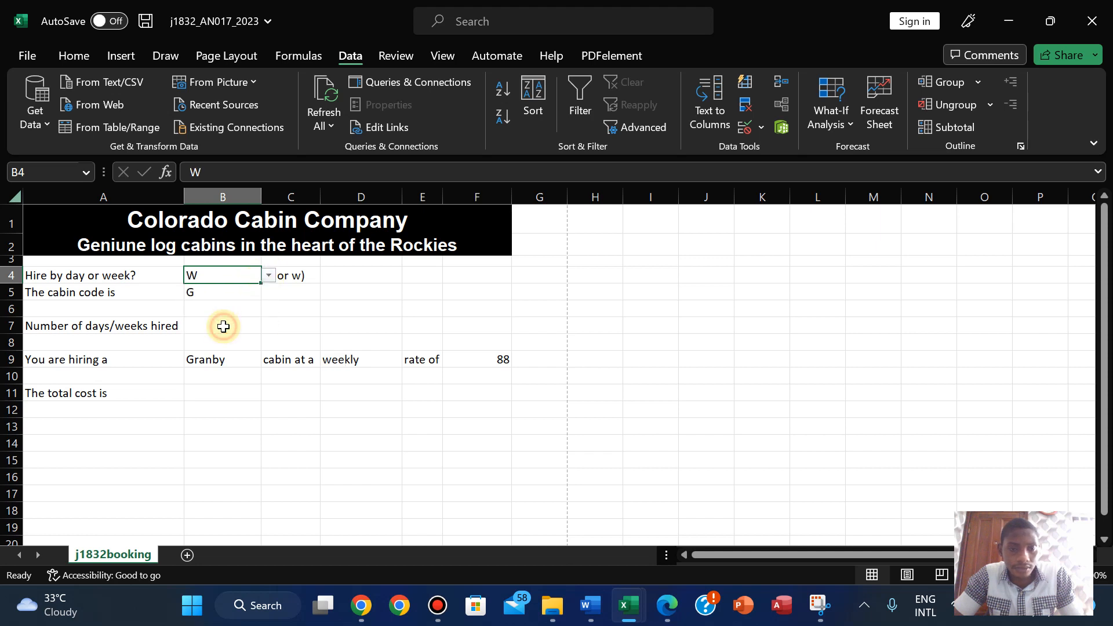
{"action": "left_click", "coordinate": [268, 275]}
{"action": "left_click", "coordinate": [215, 290]}
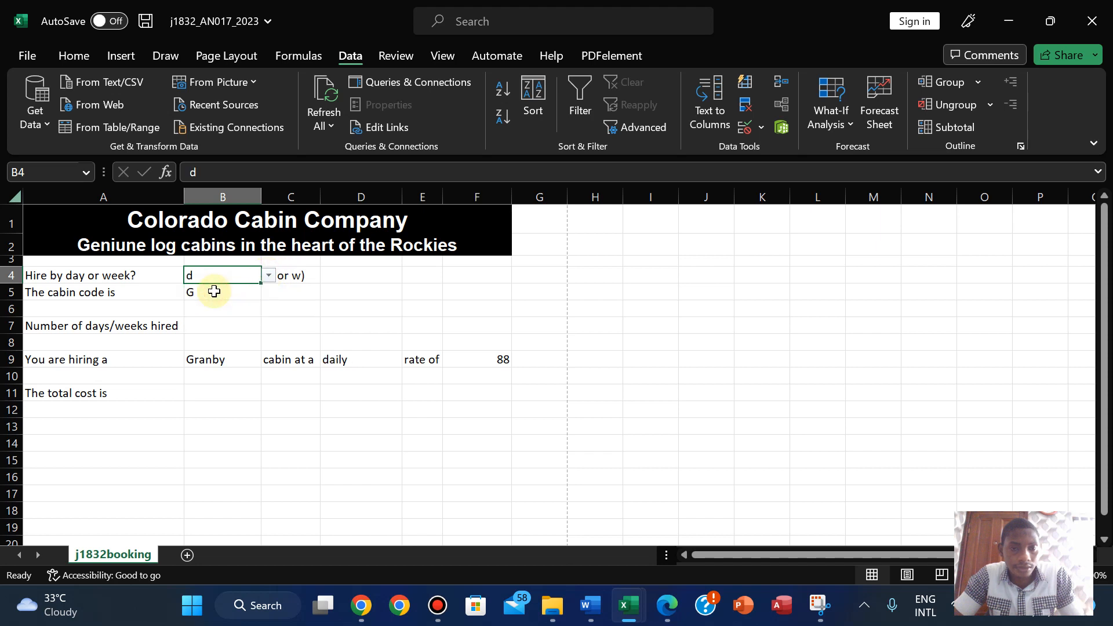
{"action": "left_click", "coordinate": [489, 356]}
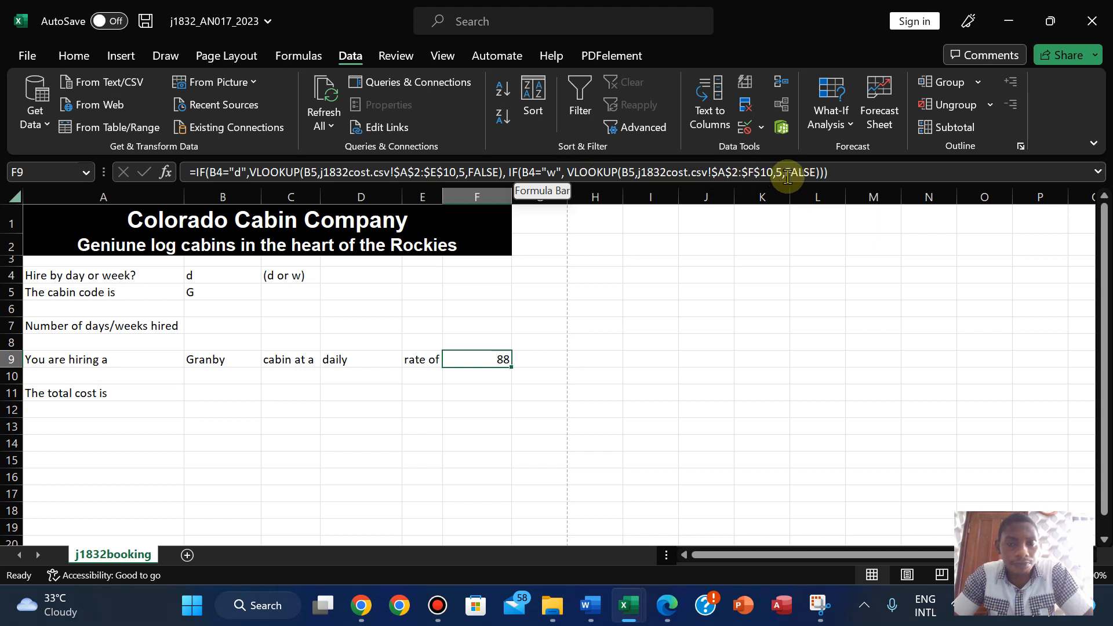
- Remove the space before F9's second IF, commit it, and set B4 to w
{"action": "left_click", "coordinate": [506, 174]}
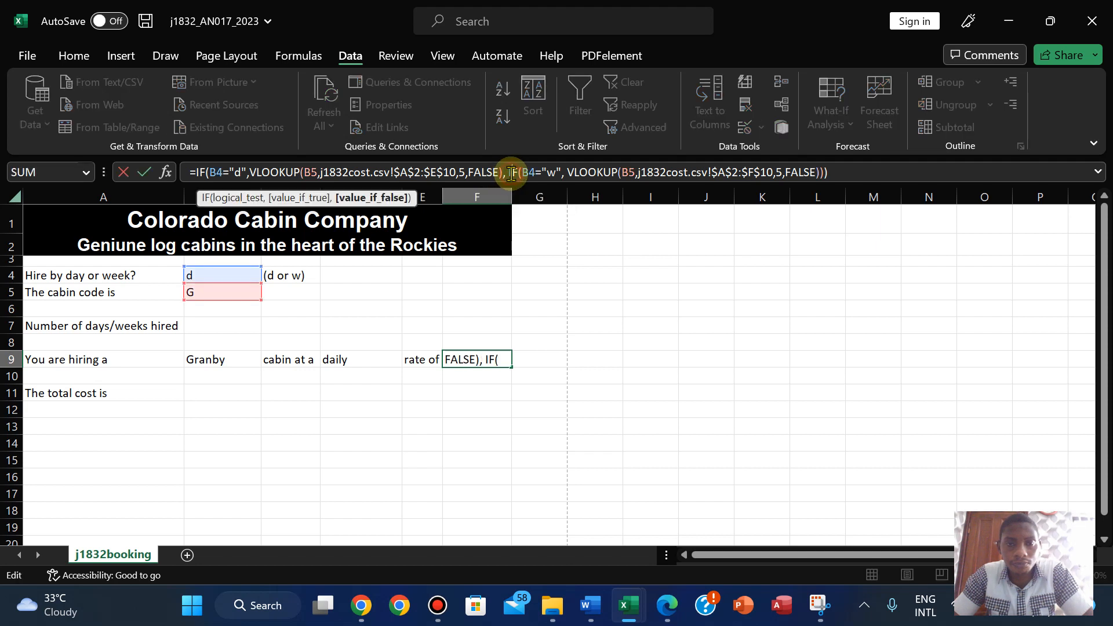
{"action": "key", "text": "BackSpace"}
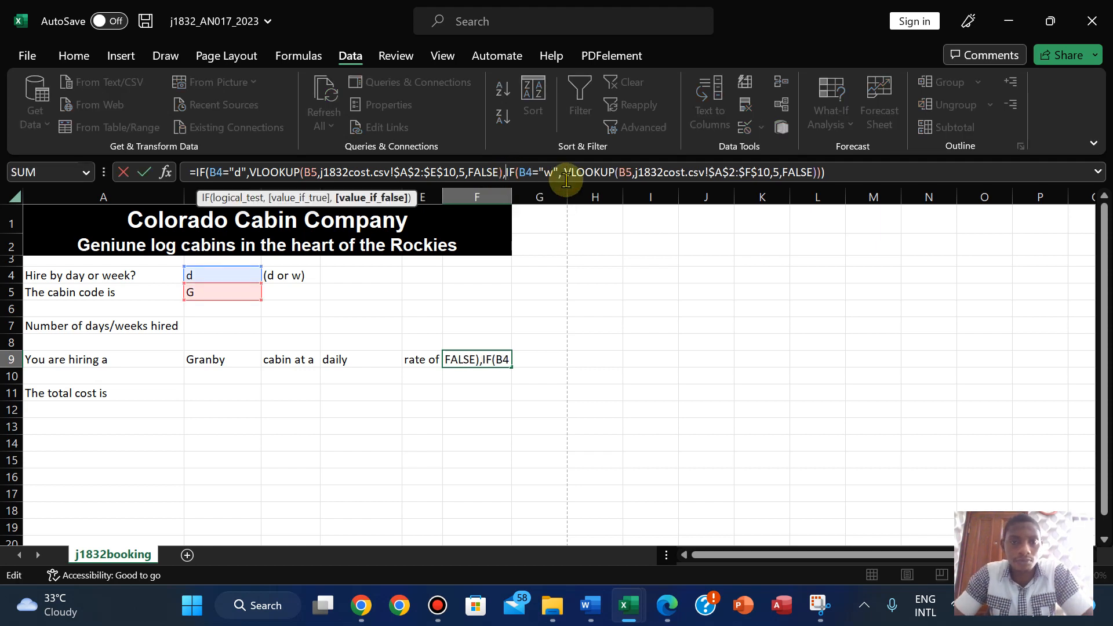
{"action": "key", "text": "Return"}
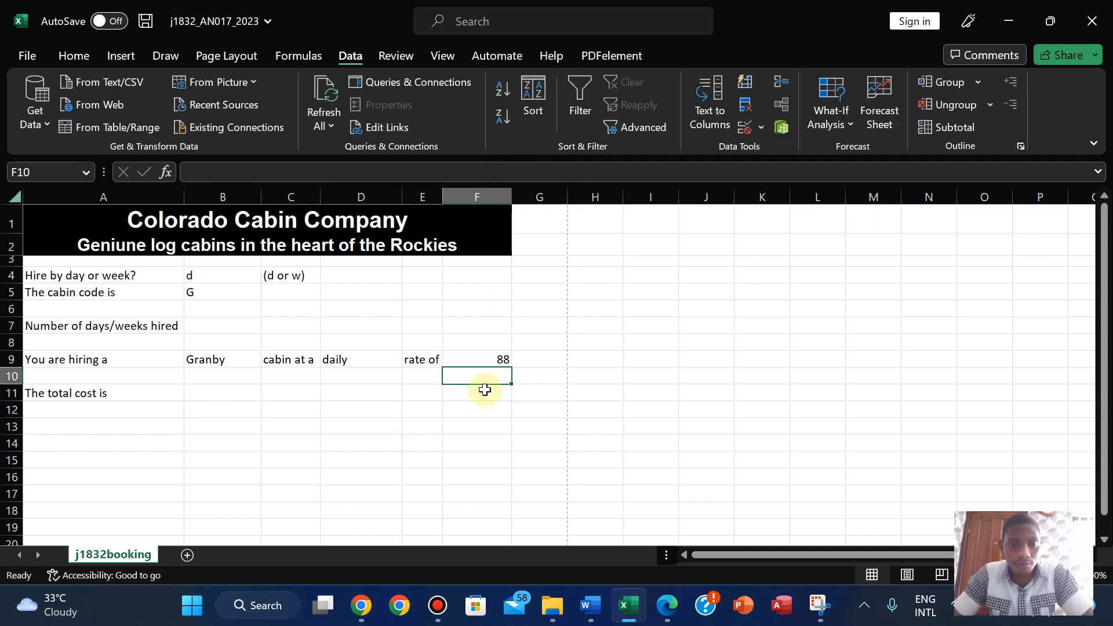
{"action": "left_click", "coordinate": [194, 274]}
{"action": "left_click", "coordinate": [268, 275]}
{"action": "left_click", "coordinate": [231, 306]}
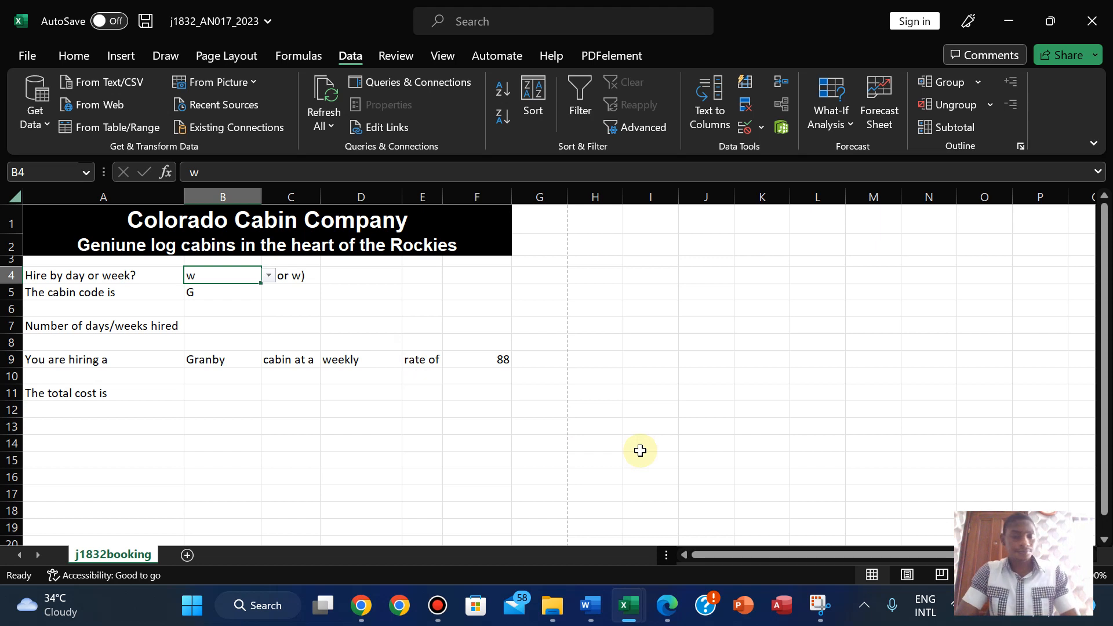
{"action": "mouse_move", "coordinate": [579, 9]}
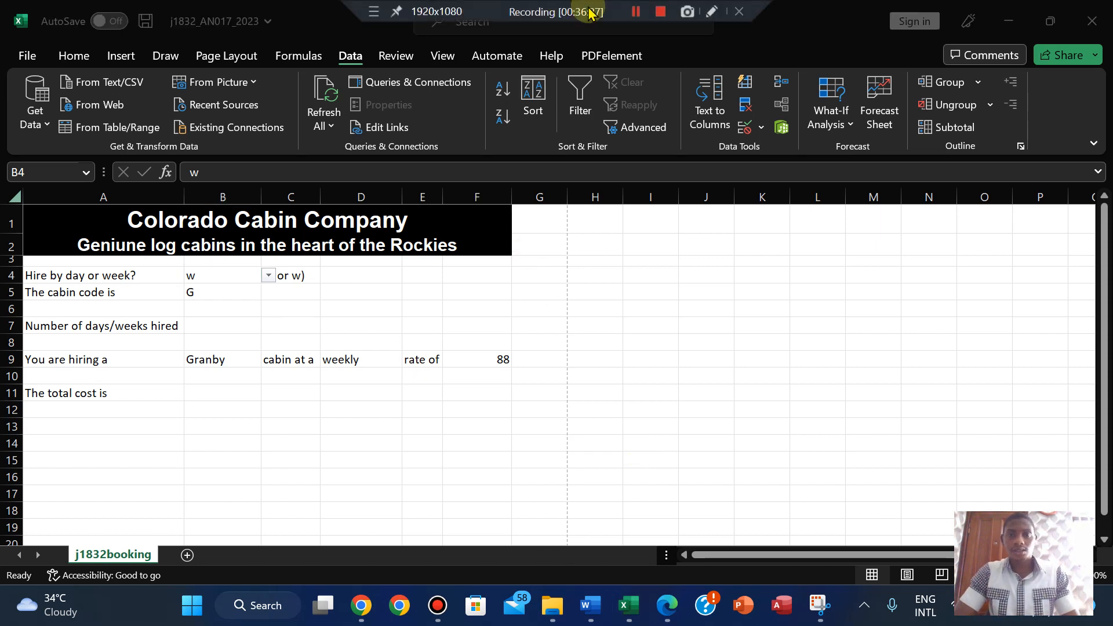
{"action": "left_click", "coordinate": [638, 18]}
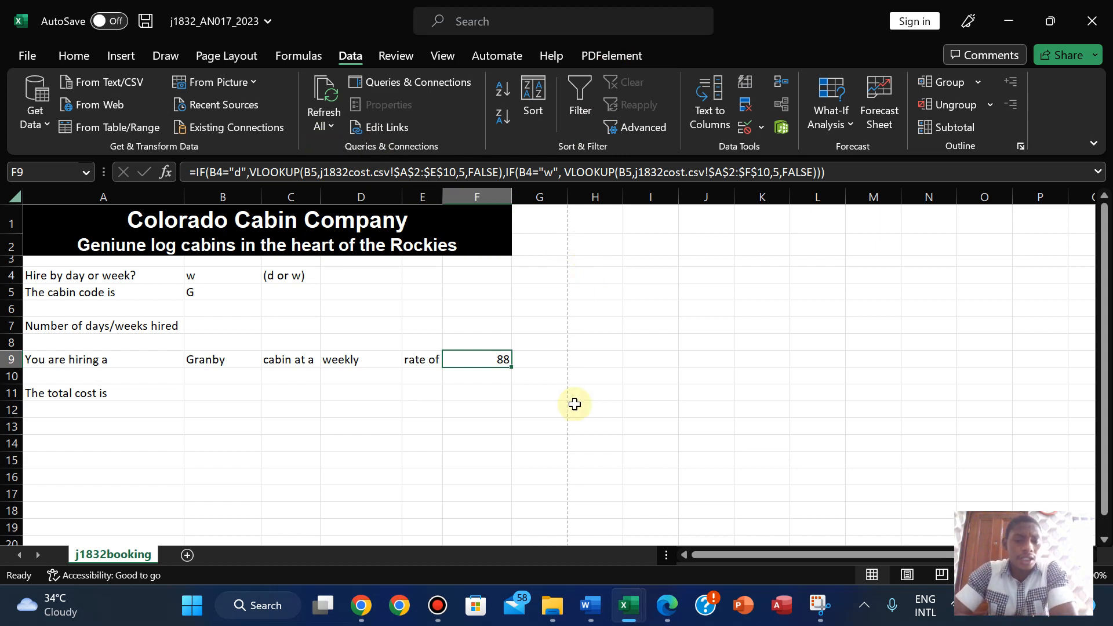
- Erase F9's rate formula entirely and consult the exam question paper
{"action": "left_click", "coordinate": [837, 164]}
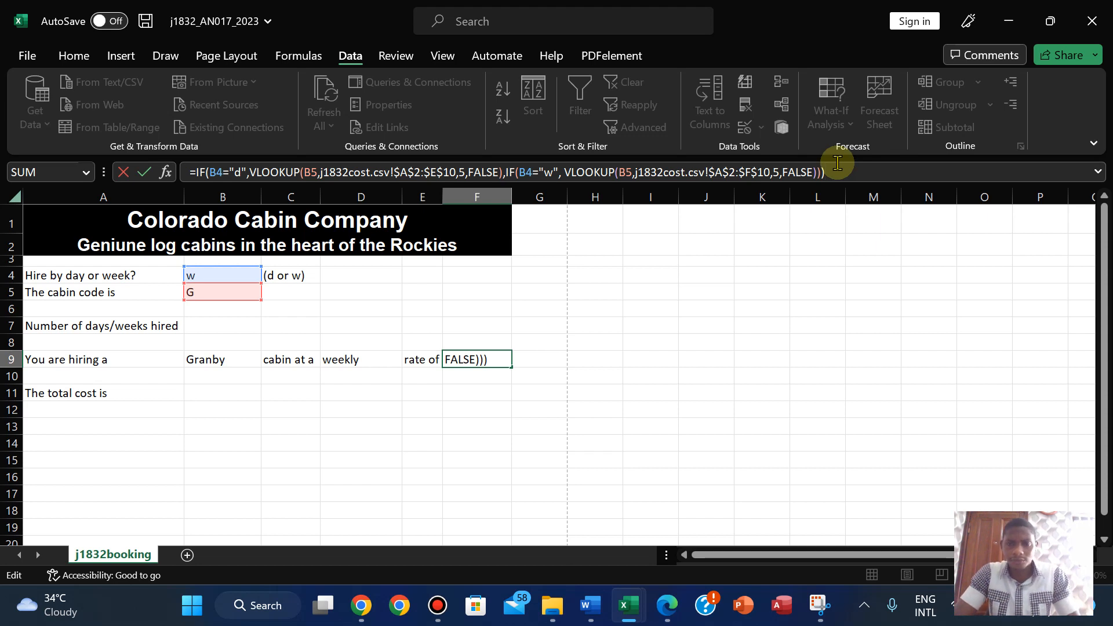
{"action": "key", "text": "BackSpace"}
{"action": "key", "text": "BackSpace"}
{"action": "key", "text": "BackSpace"}
{"action": "key", "text": "BackSpace"}
{"action": "key", "text": "BackSpace"}
{"action": "key", "text": "BackSpace"}
{"action": "key", "text": "BackSpace"}
{"action": "key", "text": "BackSpace"}
{"action": "key", "text": "BackSpace"}
{"action": "key", "text": "BackSpace"}
{"action": "key", "text": "BackSpace"}
{"action": "key", "text": "BackSpace"}
{"action": "key", "text": "BackSpace"}
{"action": "key", "text": "BackSpace"}
{"action": "key", "text": "BackSpace"}
{"action": "key", "text": "BackSpace"}
{"action": "key", "text": "BackSpace"}
{"action": "key", "text": "BackSpace"}
{"action": "key", "text": "BackSpace"}
{"action": "key", "text": "BackSpace"}
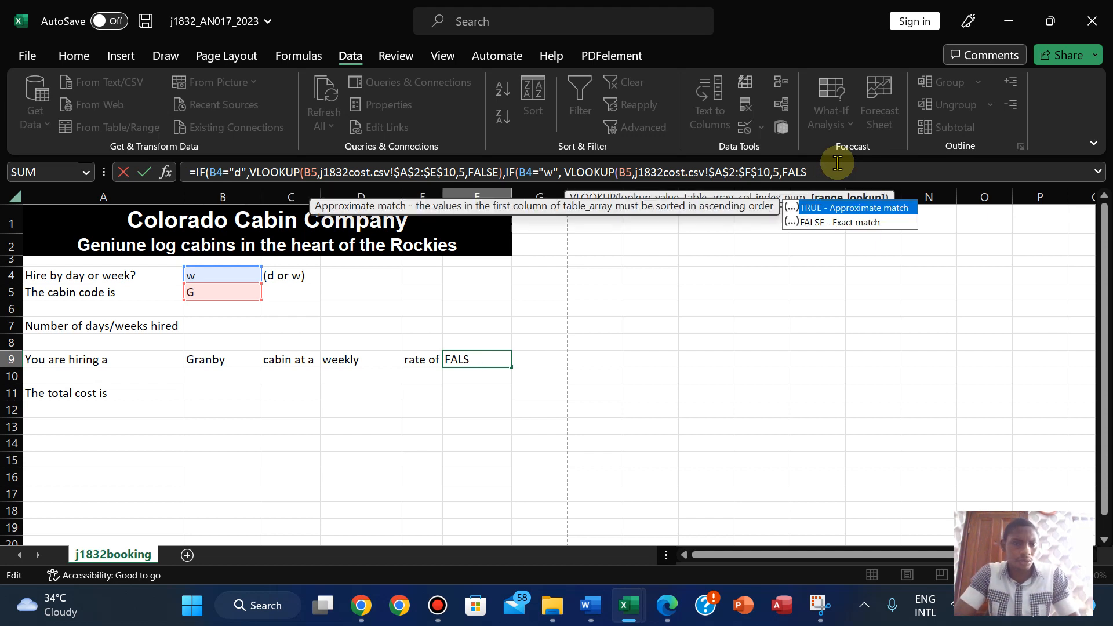
{"action": "key", "text": "BackSpace"}
{"action": "key", "text": "BackSpace"}
{"action": "key", "text": "BackSpace"}
{"action": "key", "text": "BackSpace"}
{"action": "key", "text": "BackSpace"}
{"action": "key", "text": "BackSpace"}
{"action": "key", "text": "BackSpace"}
{"action": "key", "text": "BackSpace"}
{"action": "key", "text": "BackSpace"}
{"action": "key", "text": "BackSpace"}
{"action": "key", "text": "BackSpace"}
{"action": "key", "text": "BackSpace"}
{"action": "key", "text": "BackSpace"}
{"action": "key", "text": "BackSpace"}
{"action": "key", "text": "BackSpace"}
{"action": "key", "text": "BackSpace"}
{"action": "key", "text": "BackSpace"}
{"action": "key", "text": "BackSpace"}
{"action": "key", "text": "BackSpace"}
{"action": "key", "text": "BackSpace"}
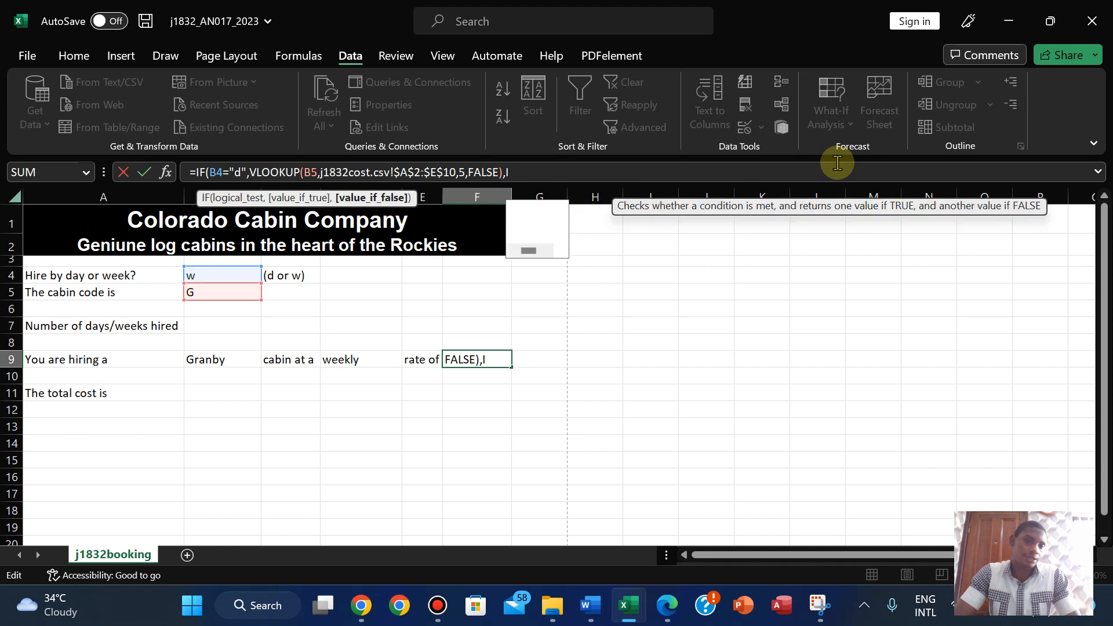
{"action": "key", "text": "BackSpace"}
{"action": "key", "text": "BackSpace"}
{"action": "key", "text": "BackSpace"}
{"action": "key", "text": "BackSpace"}
{"action": "key", "text": "BackSpace"}
{"action": "key", "text": "BackSpace"}
{"action": "key", "text": "BackSpace"}
{"action": "key", "text": "BackSpace"}
{"action": "key", "text": "BackSpace"}
{"action": "key", "text": "BackSpace"}
{"action": "key", "text": "BackSpace"}
{"action": "key", "text": "BackSpace"}
{"action": "key", "text": "BackSpace"}
{"action": "key", "text": "BackSpace"}
{"action": "key", "text": "BackSpace"}
{"action": "key", "text": "BackSpace"}
{"action": "key", "text": "BackSpace"}
{"action": "key", "text": "BackSpace"}
{"action": "key", "text": "BackSpace"}
{"action": "key", "text": "BackSpace"}
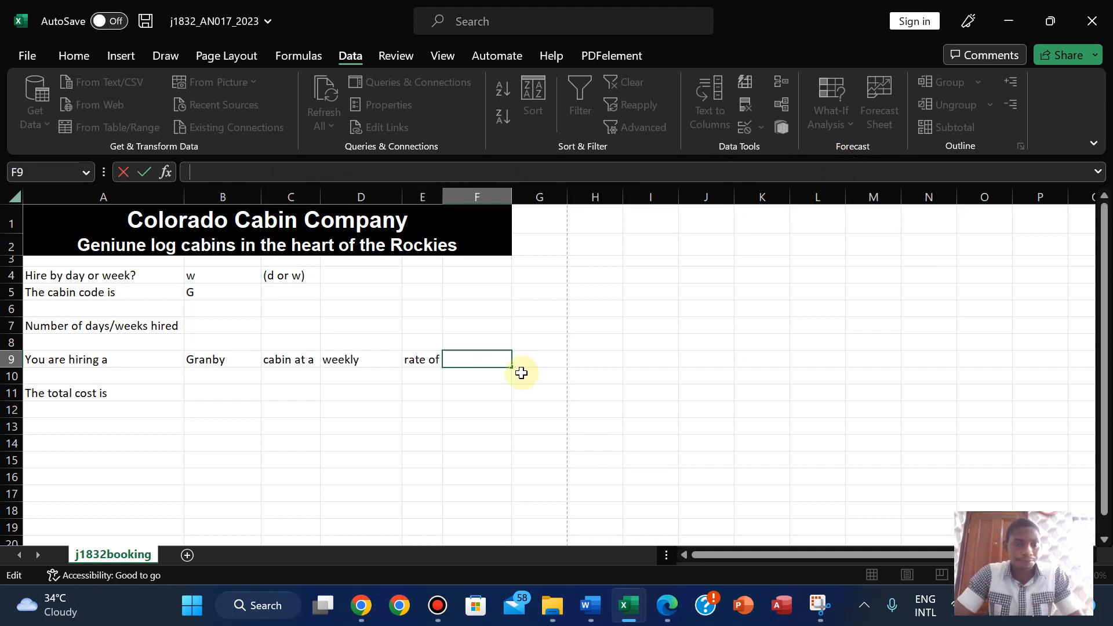
{"action": "left_click", "coordinate": [665, 605]}
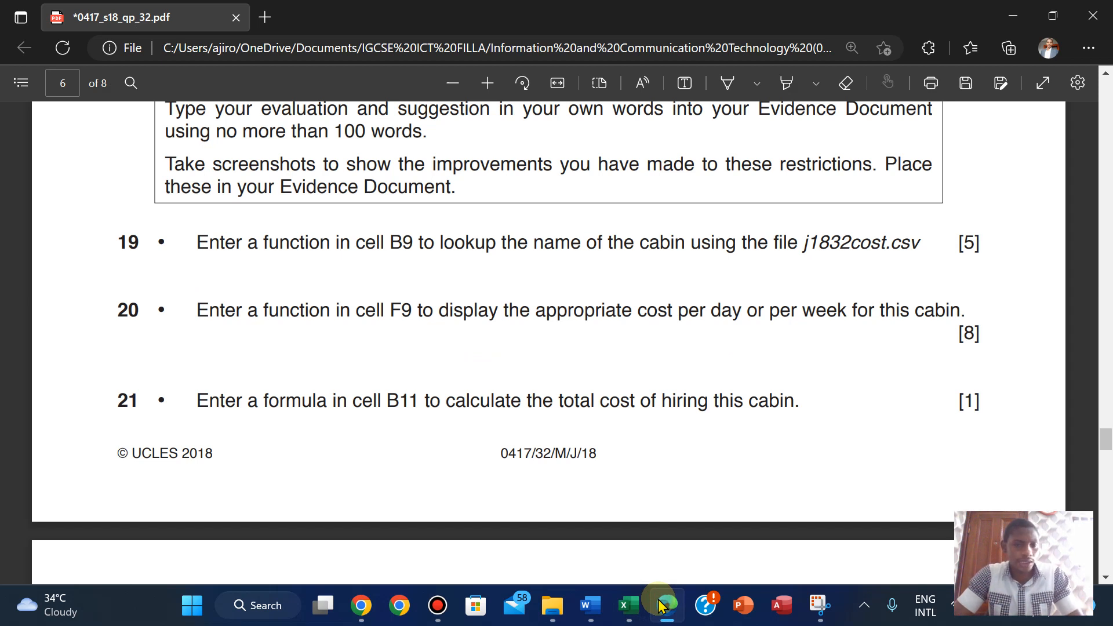
{"action": "left_click", "coordinate": [661, 605]}
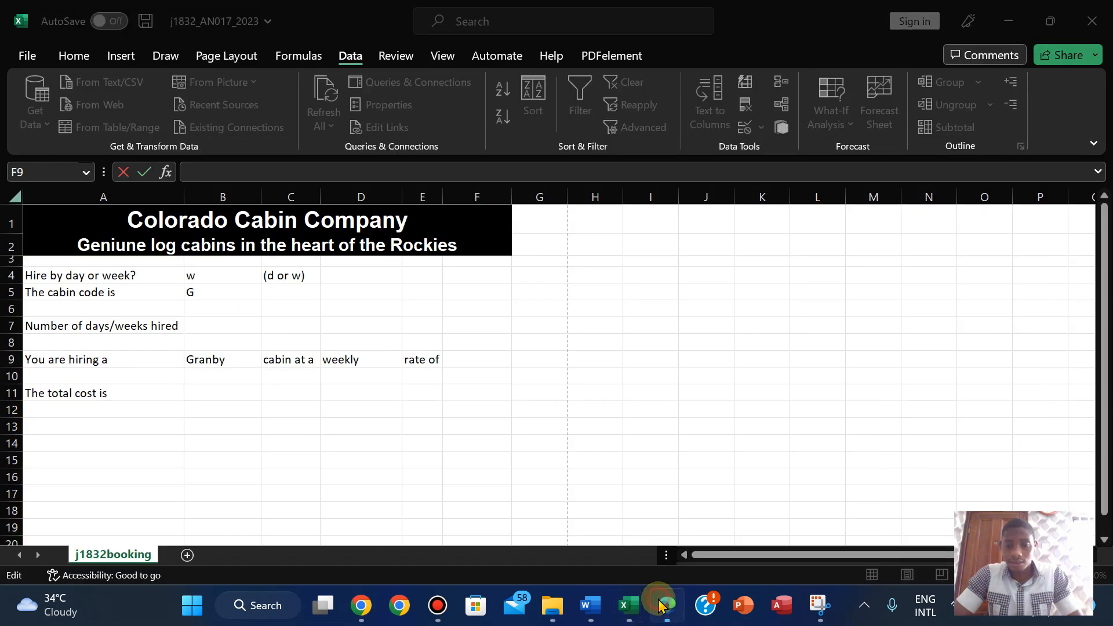
- Start a new formula in F9 as =IF(B4="d", testing for daily hire
{"action": "left_click", "coordinate": [661, 605]}
{"action": "left_click", "coordinate": [661, 605]}
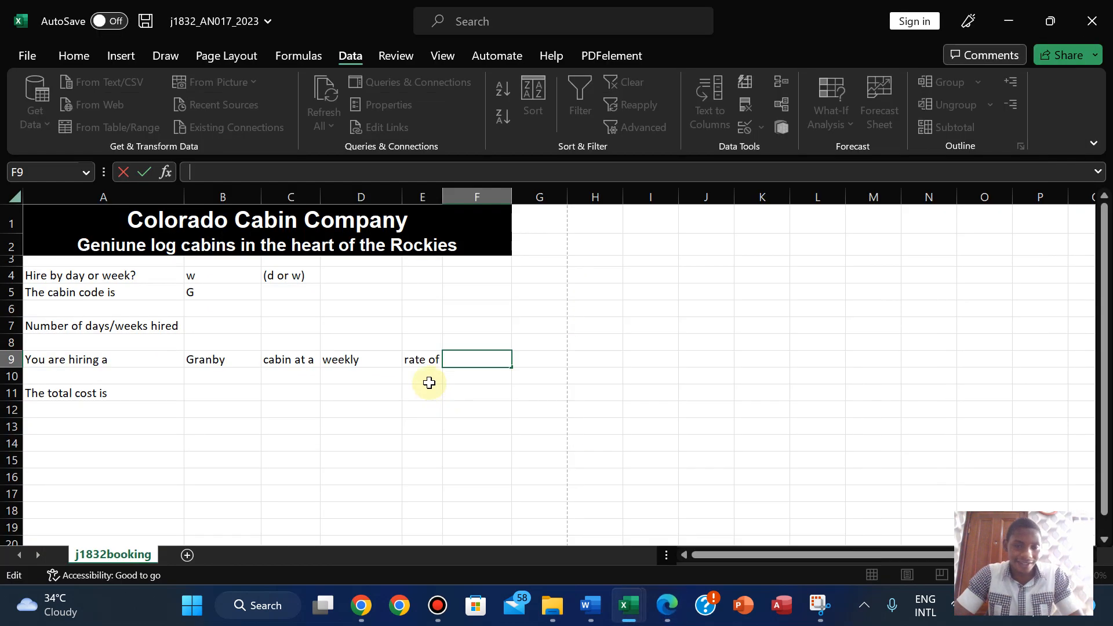
{"action": "double_click", "coordinate": [461, 359]}
{"action": "type", "text": "=if"}
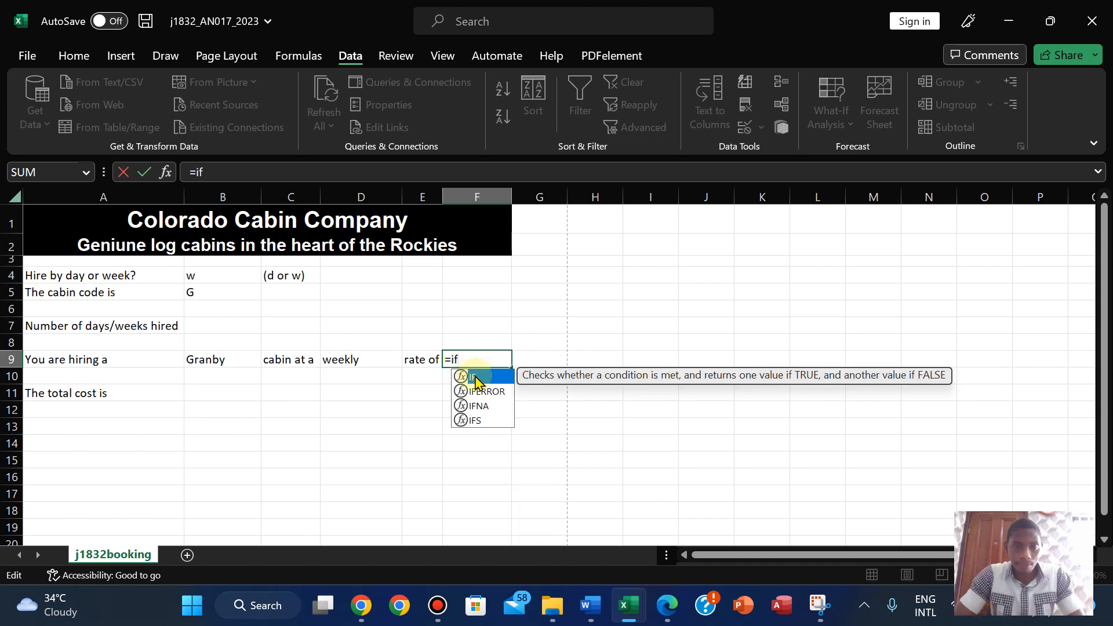
{"action": "double_click", "coordinate": [472, 376]}
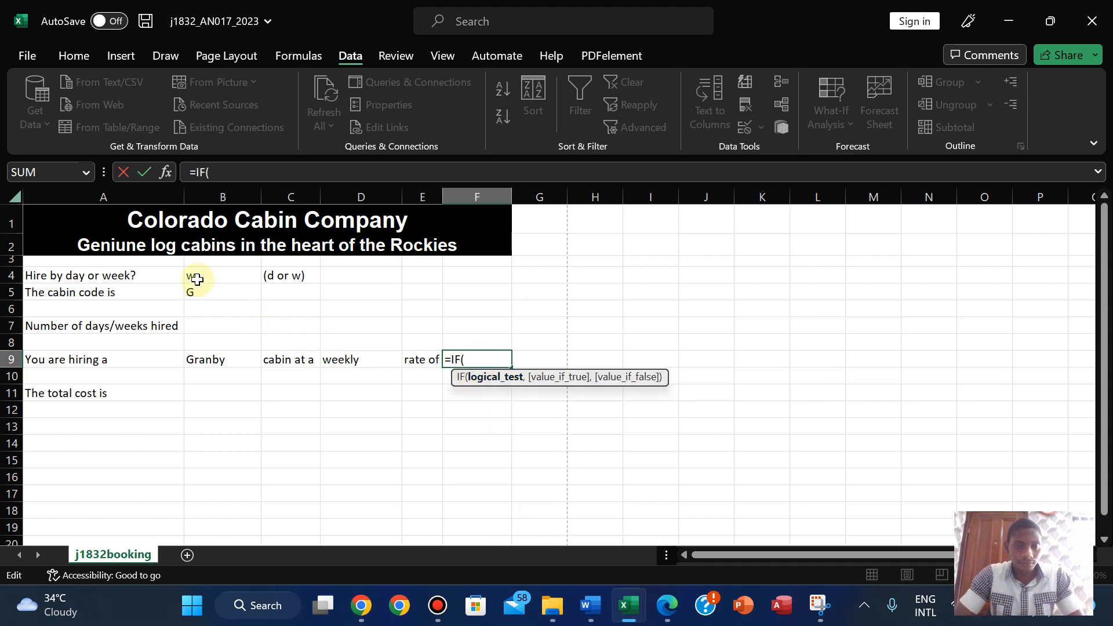
{"action": "left_click", "coordinate": [230, 276]}
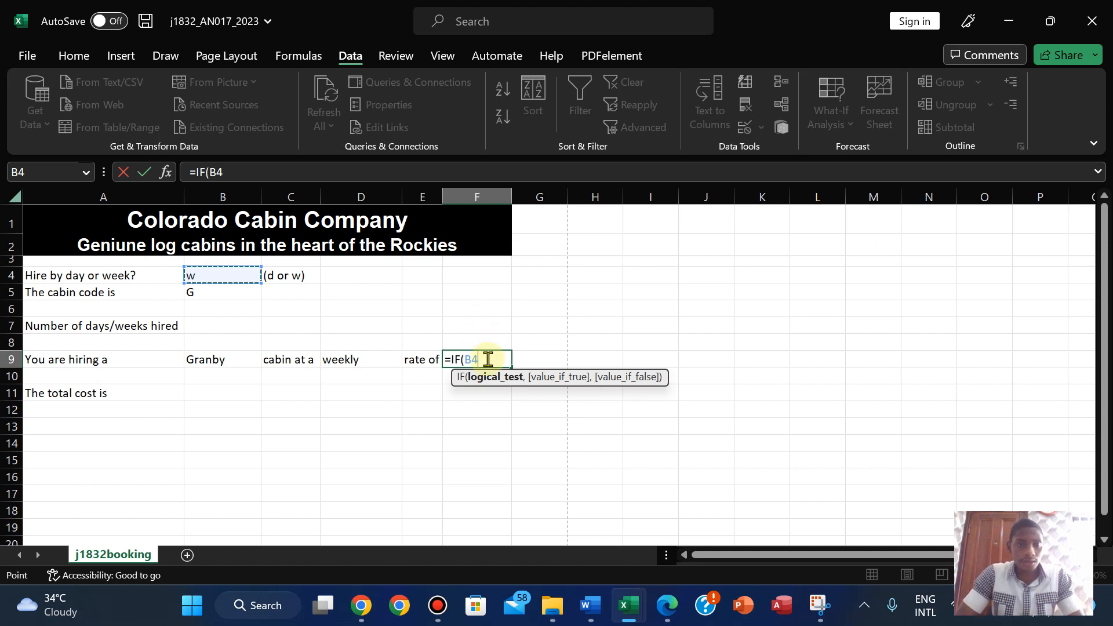
{"action": "left_click", "coordinate": [268, 170]}
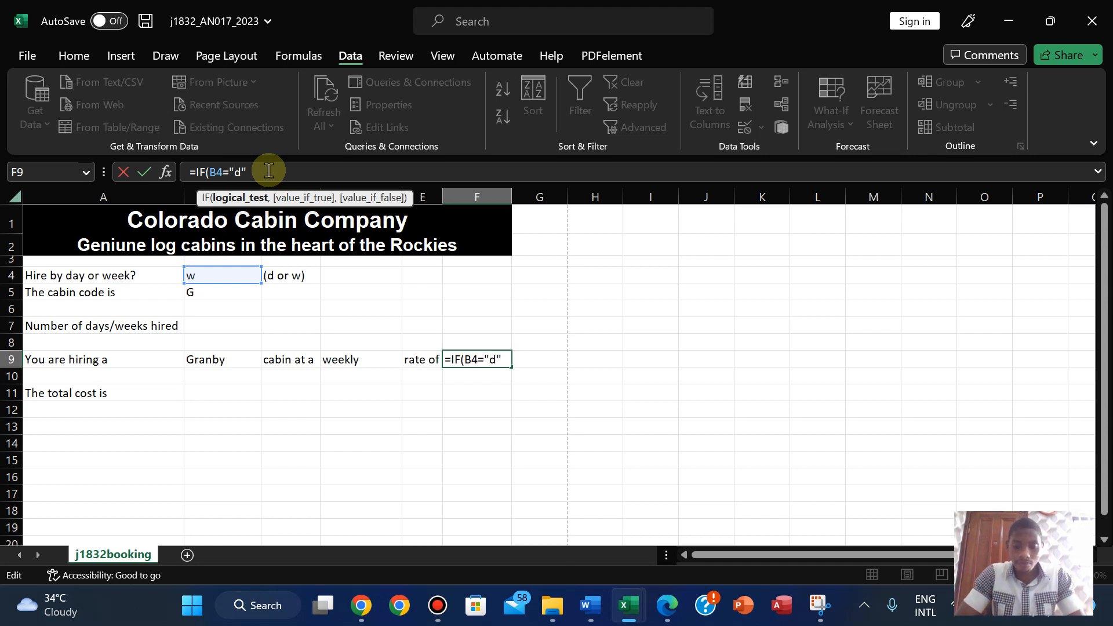
{"action": "type", "text": ","}
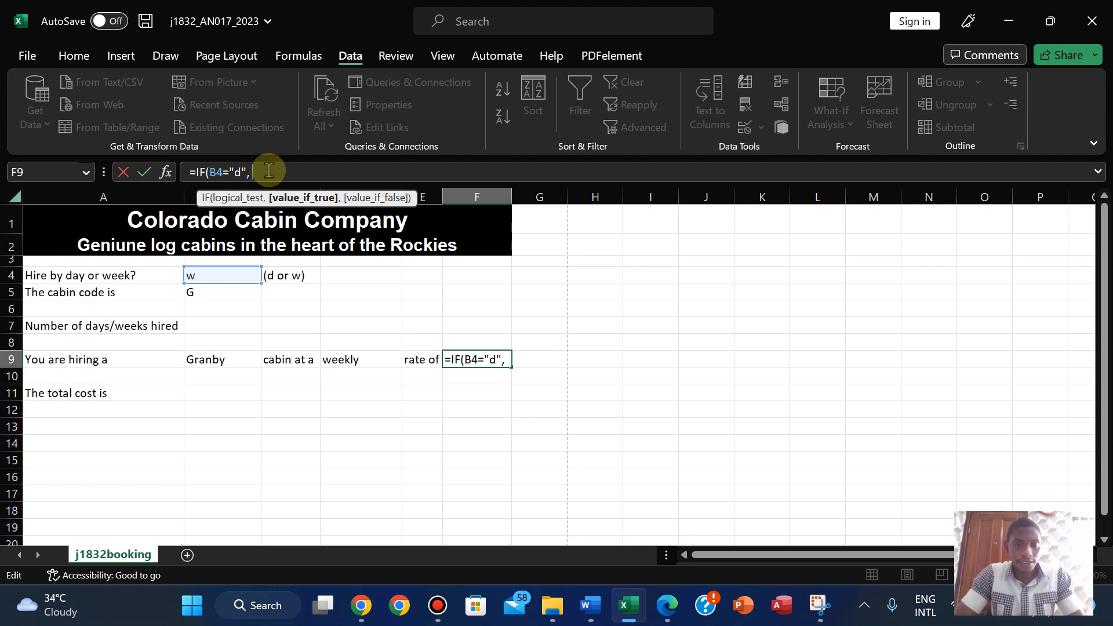
- Add VLOOKUP to the formula with cabin code B5 as the lookup value
{"action": "left_click", "coordinate": [666, 605]}
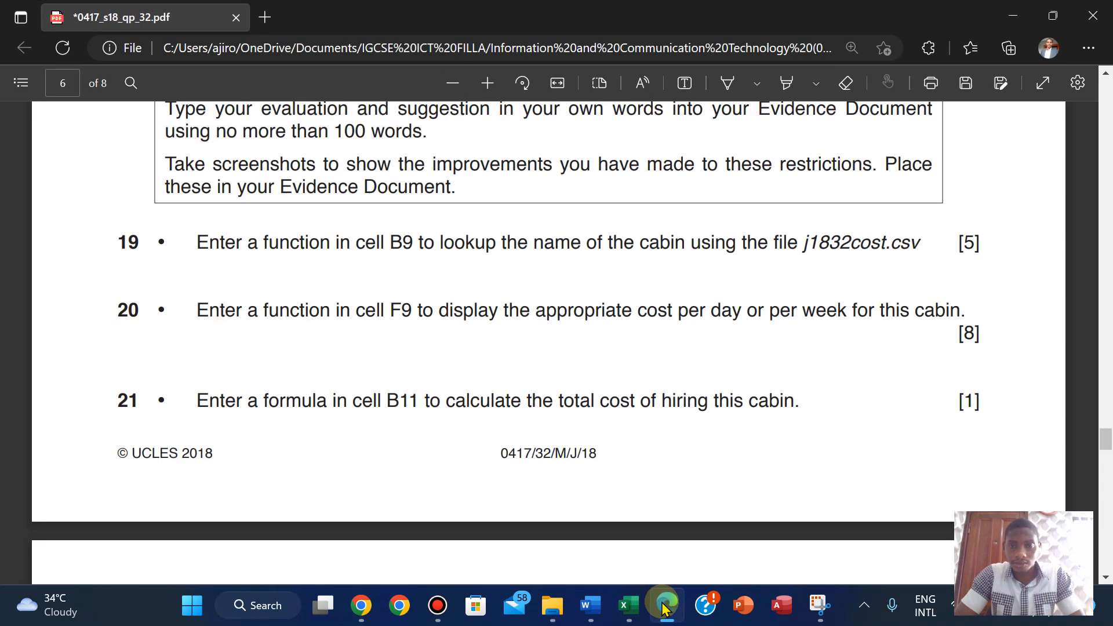
{"action": "left_click", "coordinate": [664, 606]}
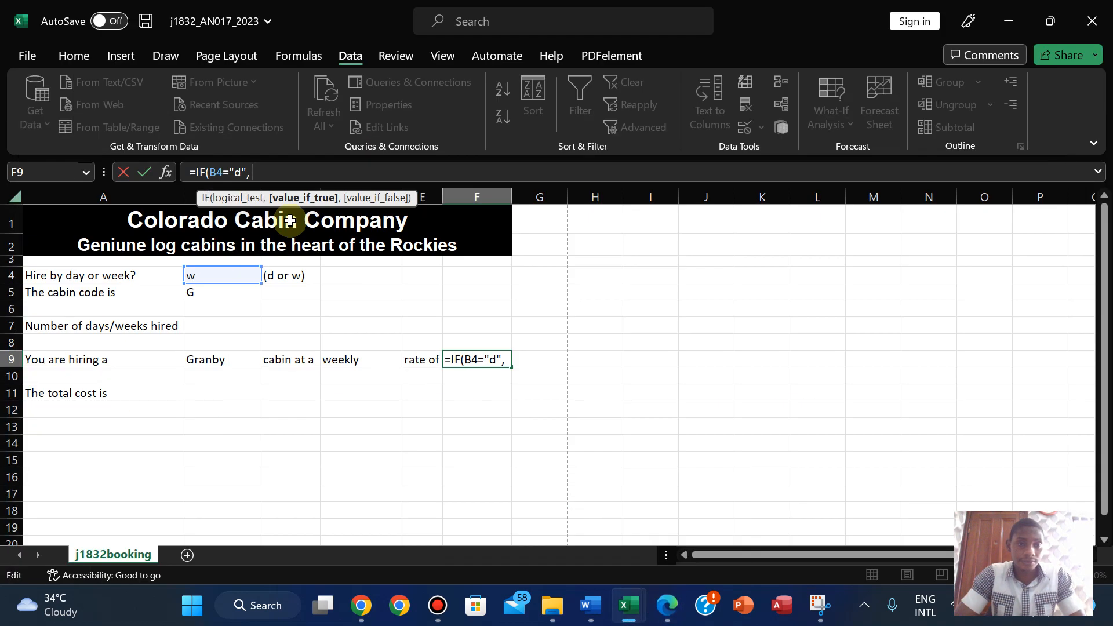
{"action": "type", "text": "vlo"}
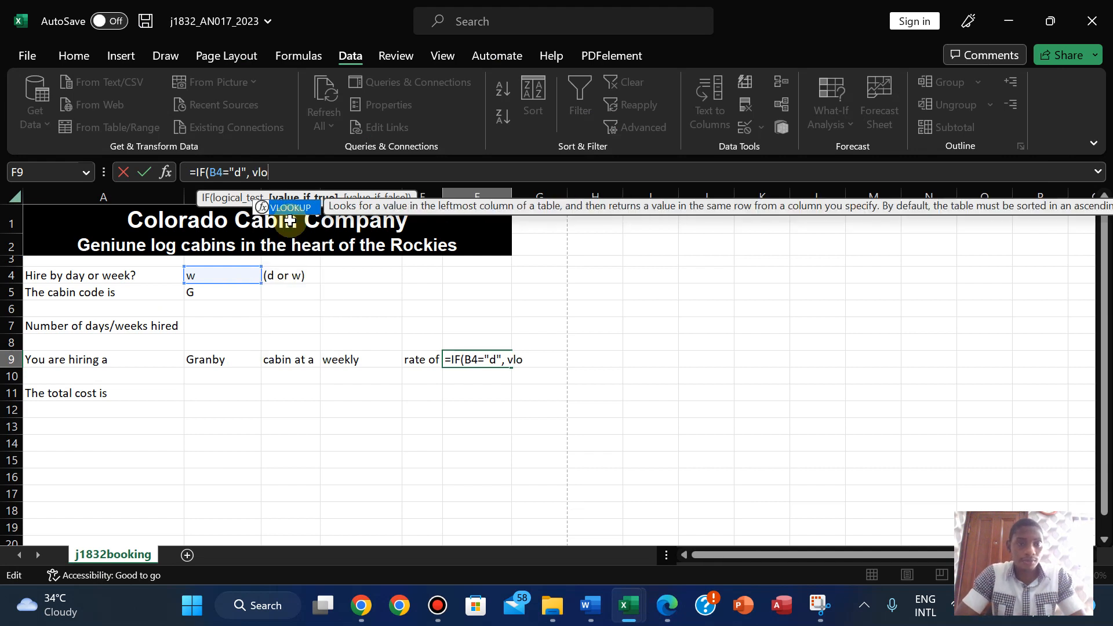
{"action": "double_click", "coordinate": [290, 207]}
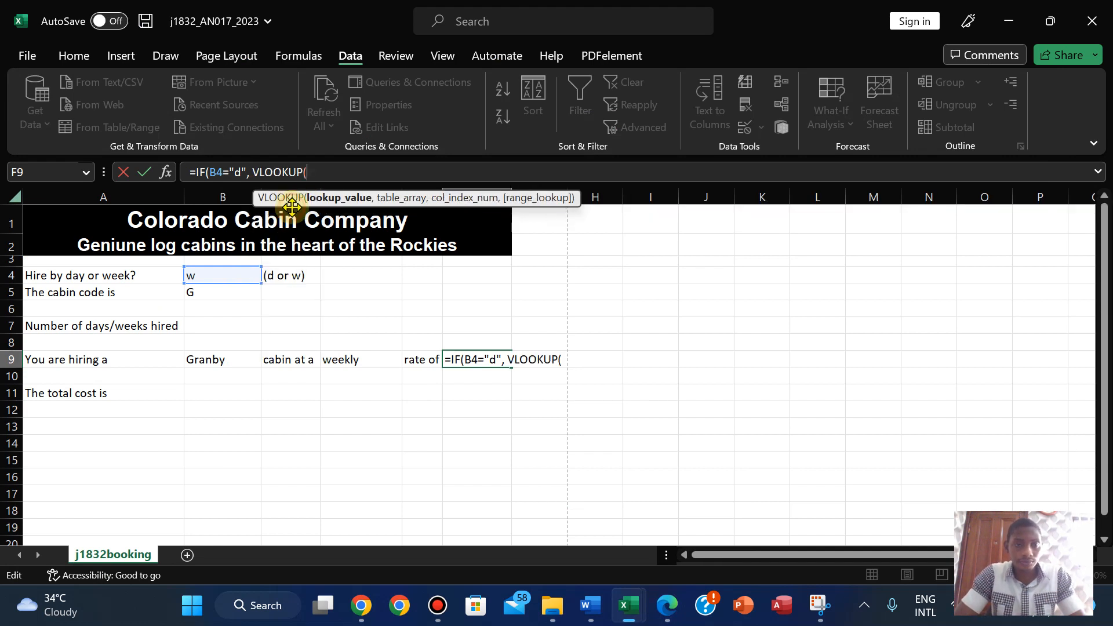
{"action": "left_click", "coordinate": [207, 294]}
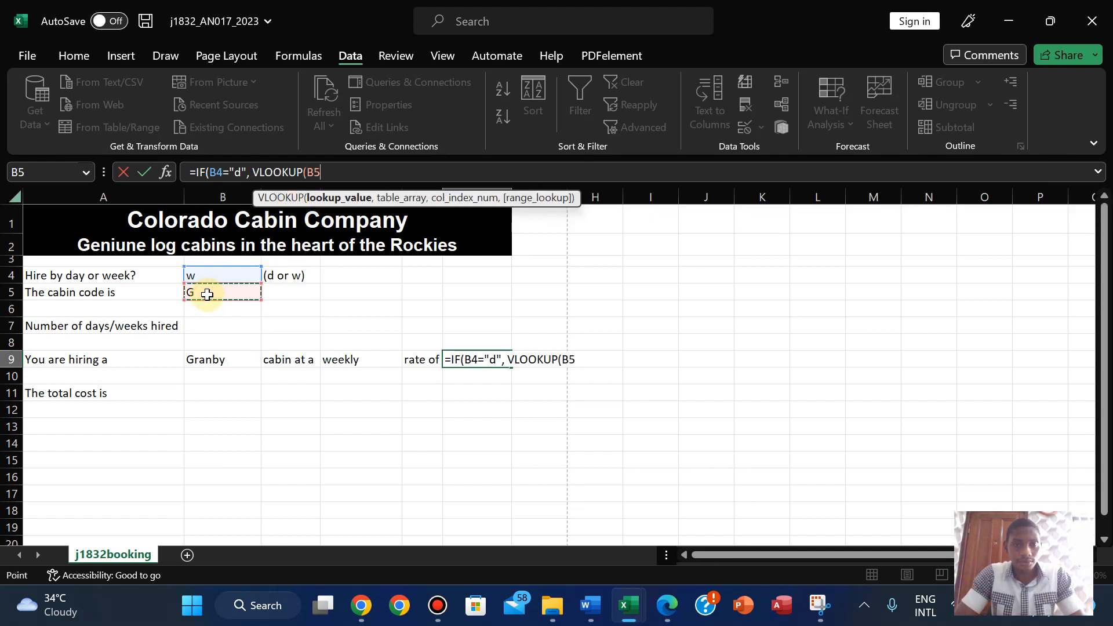
{"action": "type", "text": ","}
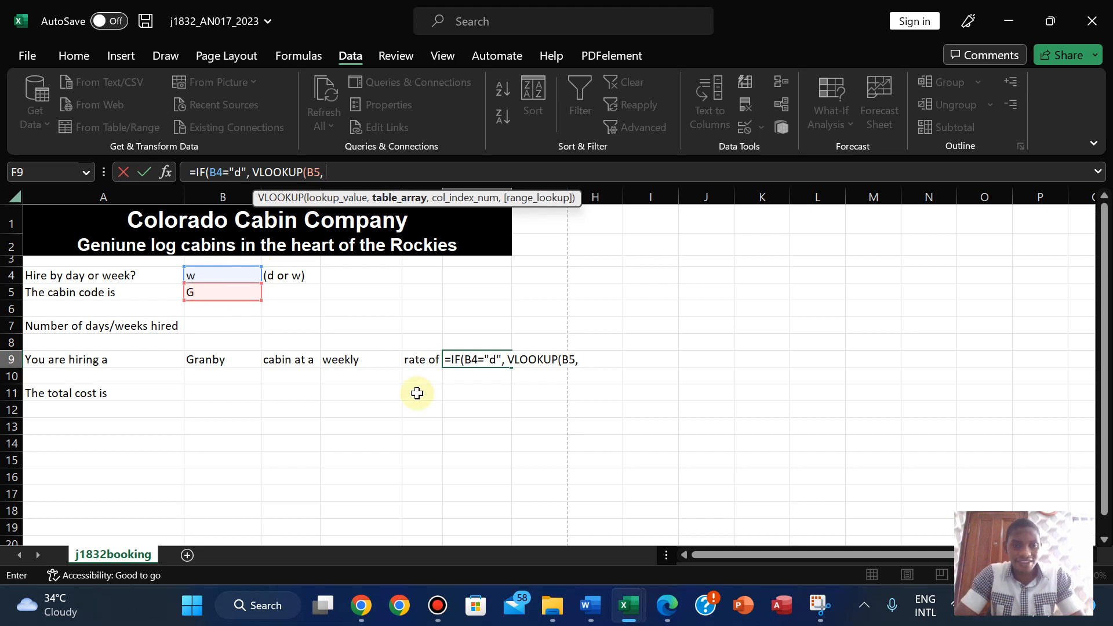
- Finish the daily lookup using j1832cost A2:E10, column 5 and FALSE, then enter it
{"action": "mouse_move", "coordinate": [623, 607]}
{"action": "left_click", "coordinate": [686, 522]}
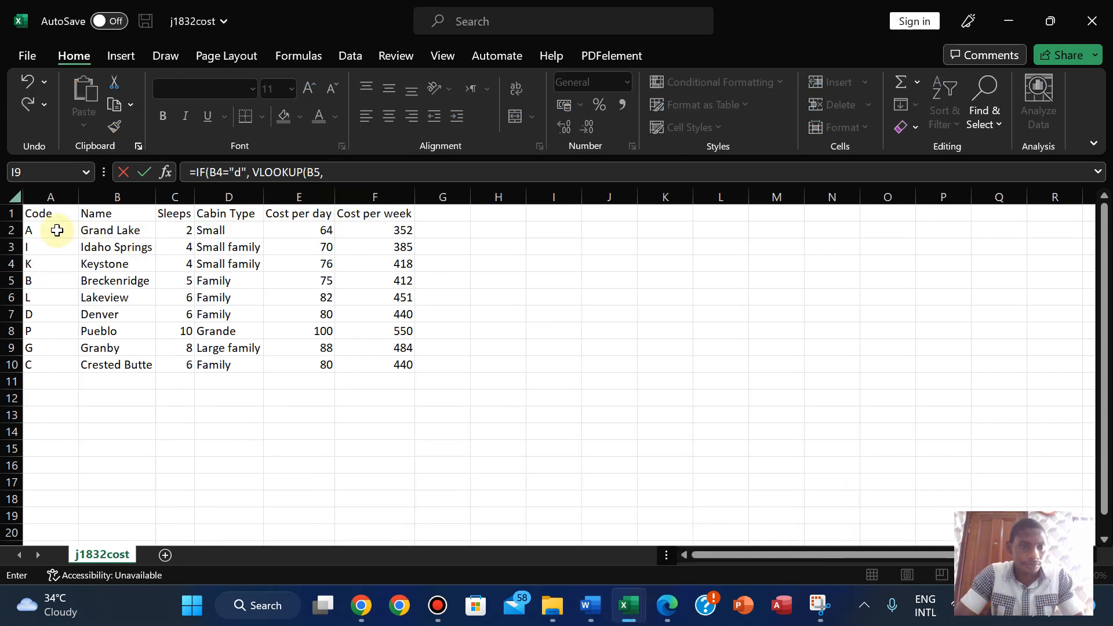
{"action": "left_click_drag", "start_coordinate": [44, 230], "coordinate": [295, 365]}
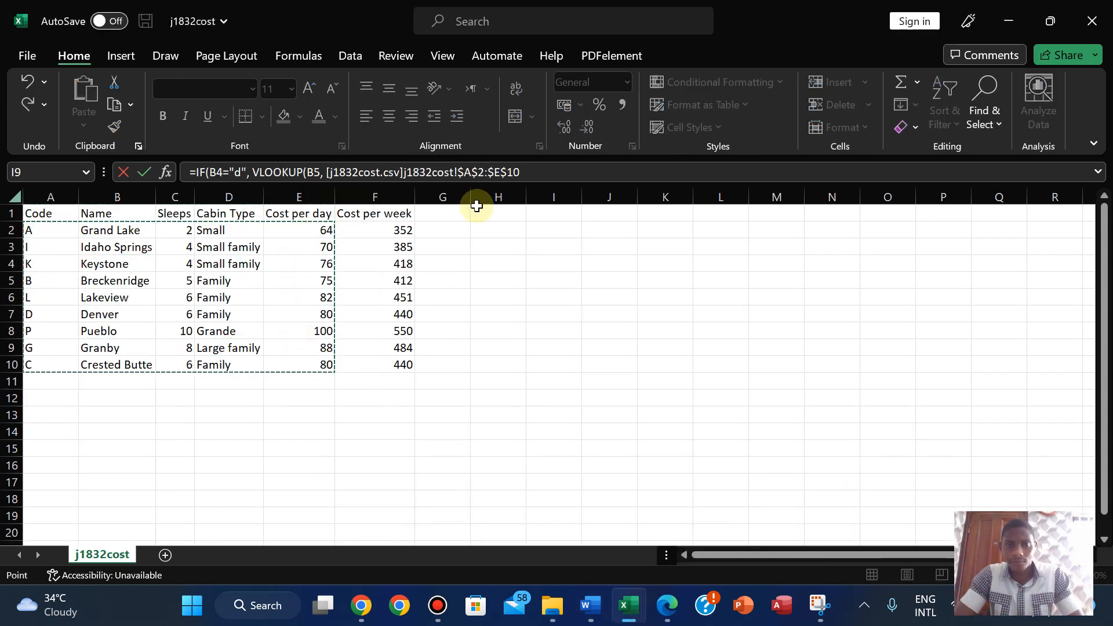
{"action": "left_click", "coordinate": [529, 169]}
{"action": "type", "text": ","}
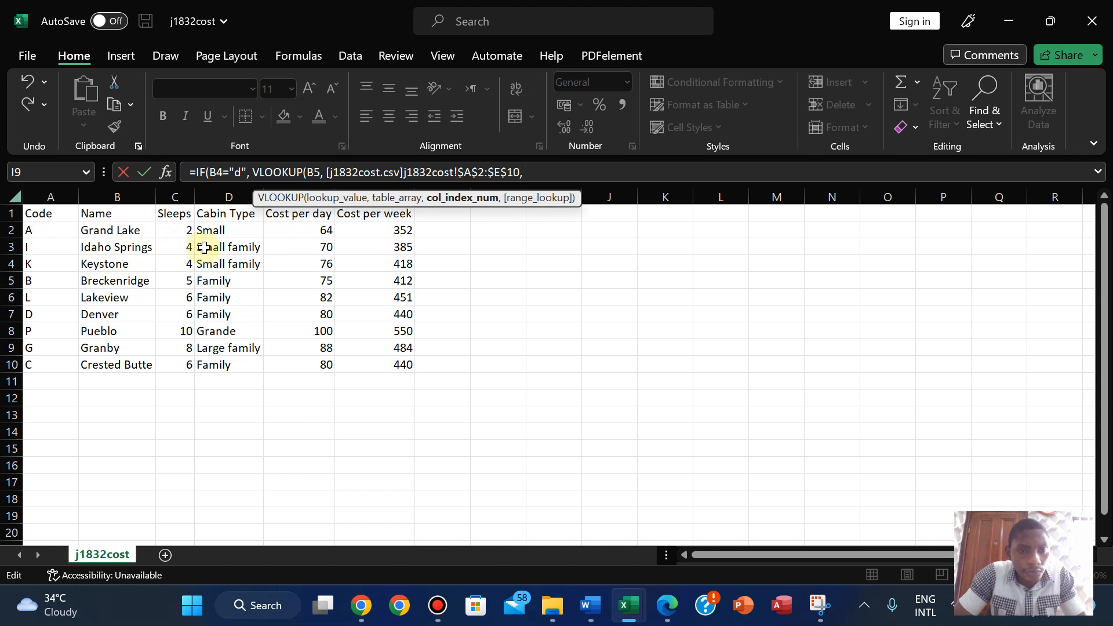
{"action": "type", "text": "5,"}
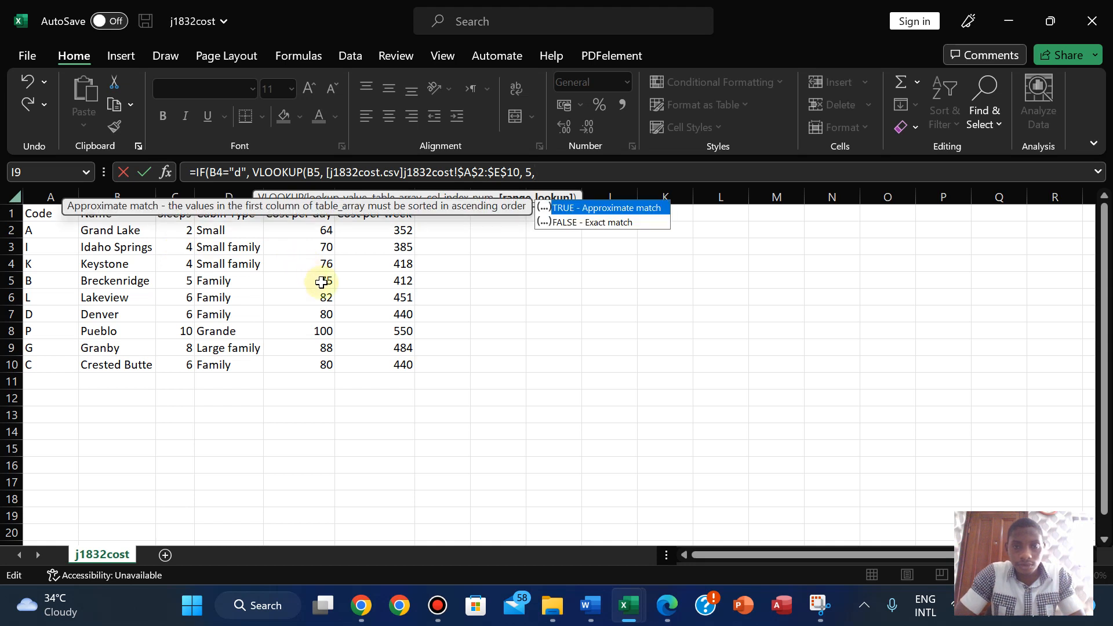
{"action": "double_click", "coordinate": [554, 221]}
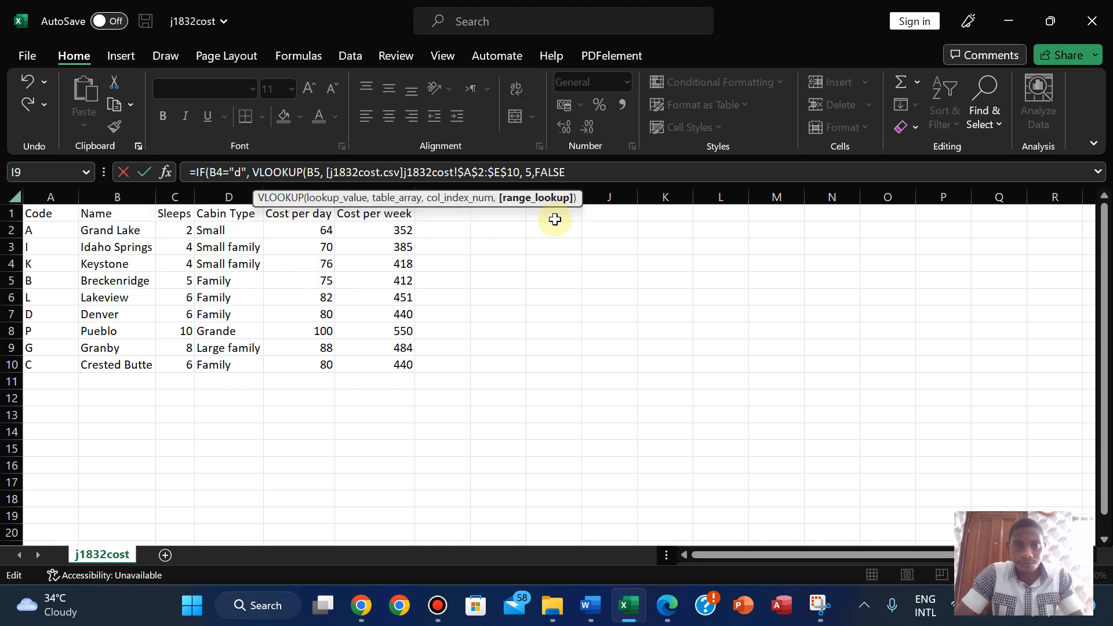
{"action": "type", "text": ")"}
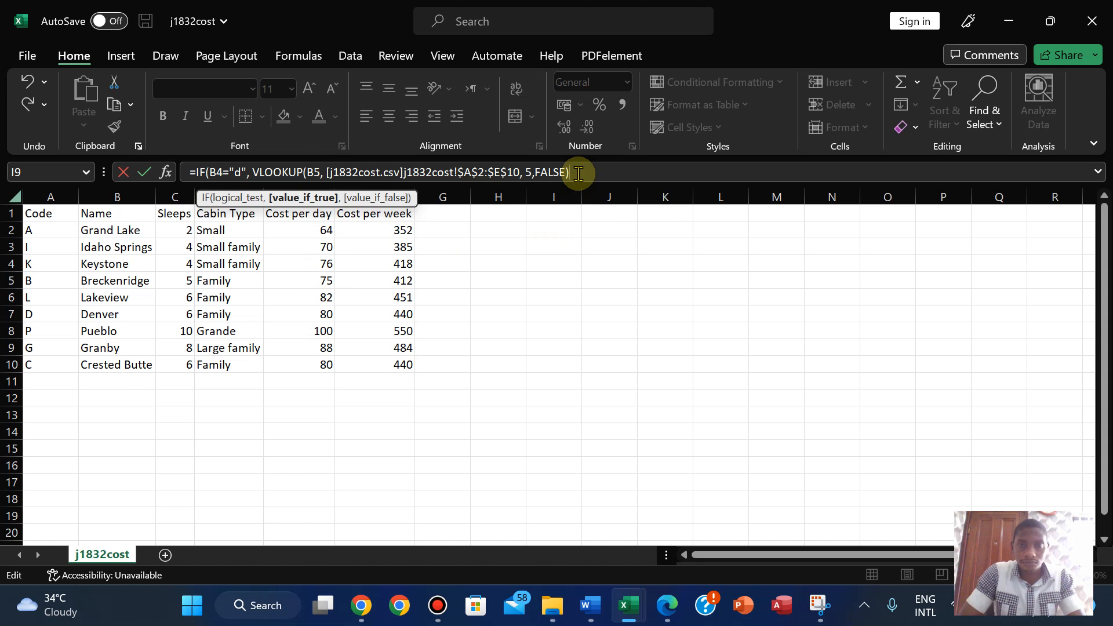
{"action": "key", "text": "Return"}
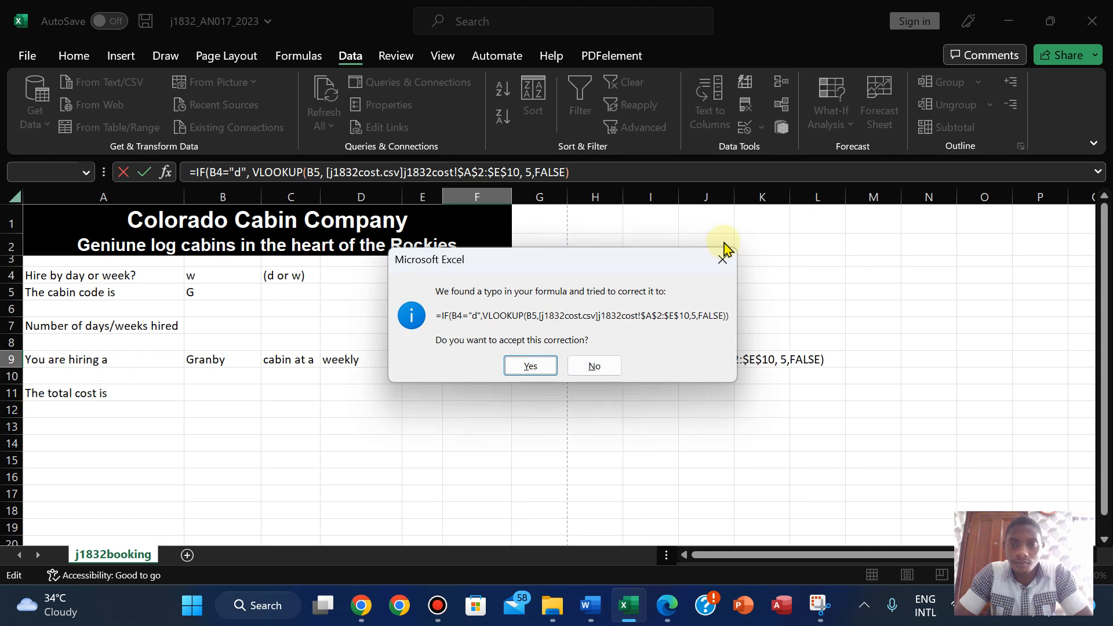
- Dismiss Excel's correction prompts, add the missing closing parenthesis and commit F9's formula
{"action": "left_click", "coordinate": [723, 261]}
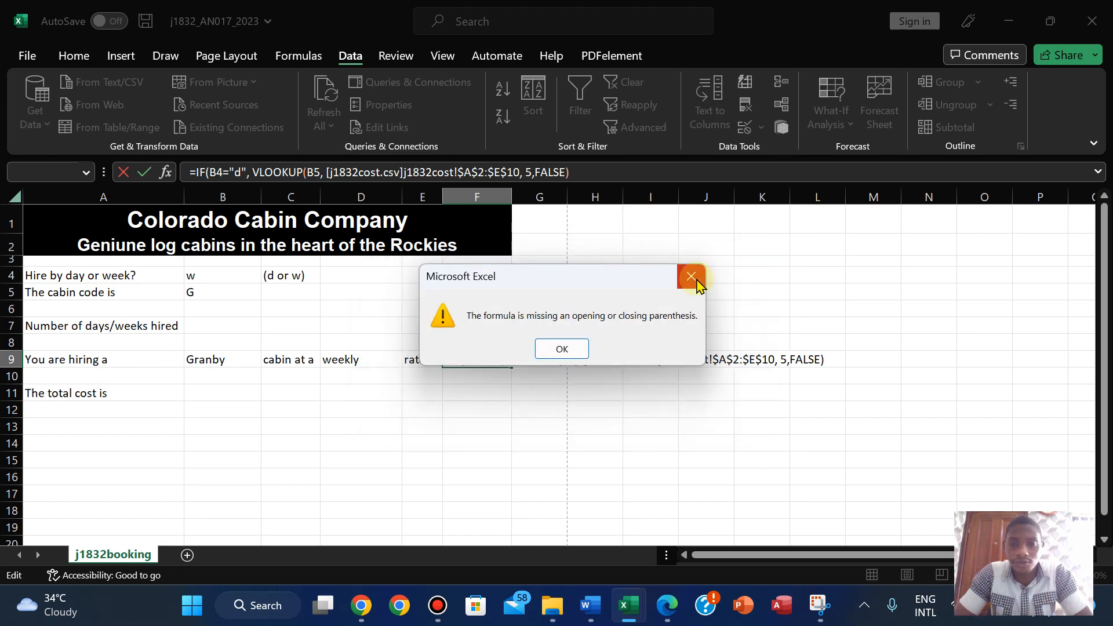
{"action": "left_click", "coordinate": [695, 280]}
{"action": "left_click", "coordinate": [583, 177]}
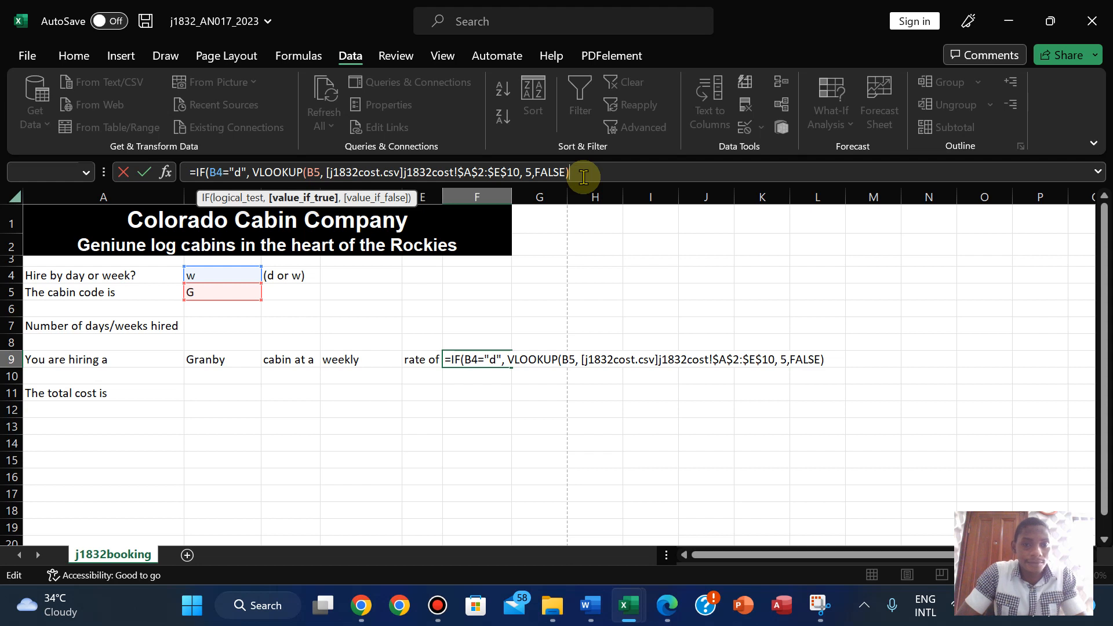
{"action": "type", "text": ")"}
{"action": "key", "text": "Return"}
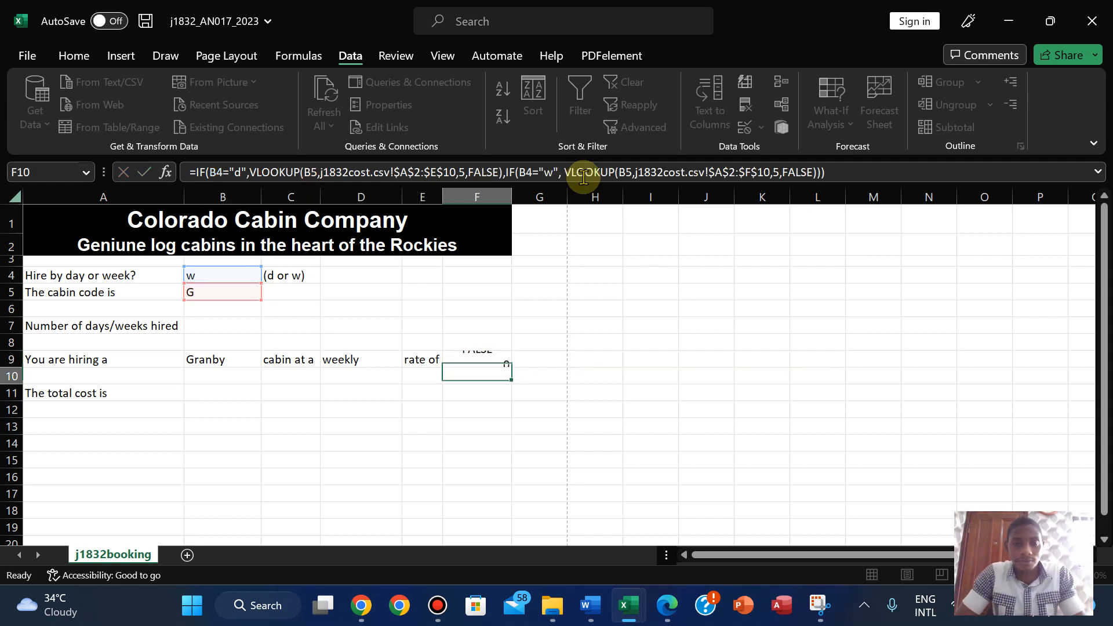
{"action": "left_click", "coordinate": [477, 360]}
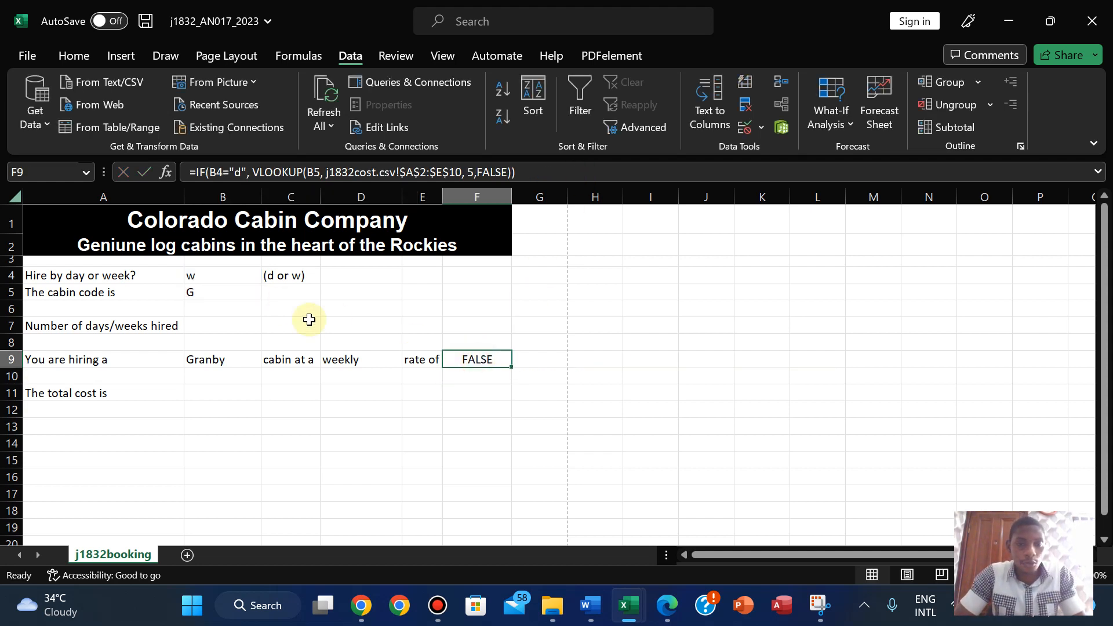
- Test B4's hire type with d, D and w: 88 for daily, FALSE for weekly
{"action": "left_click", "coordinate": [220, 270]}
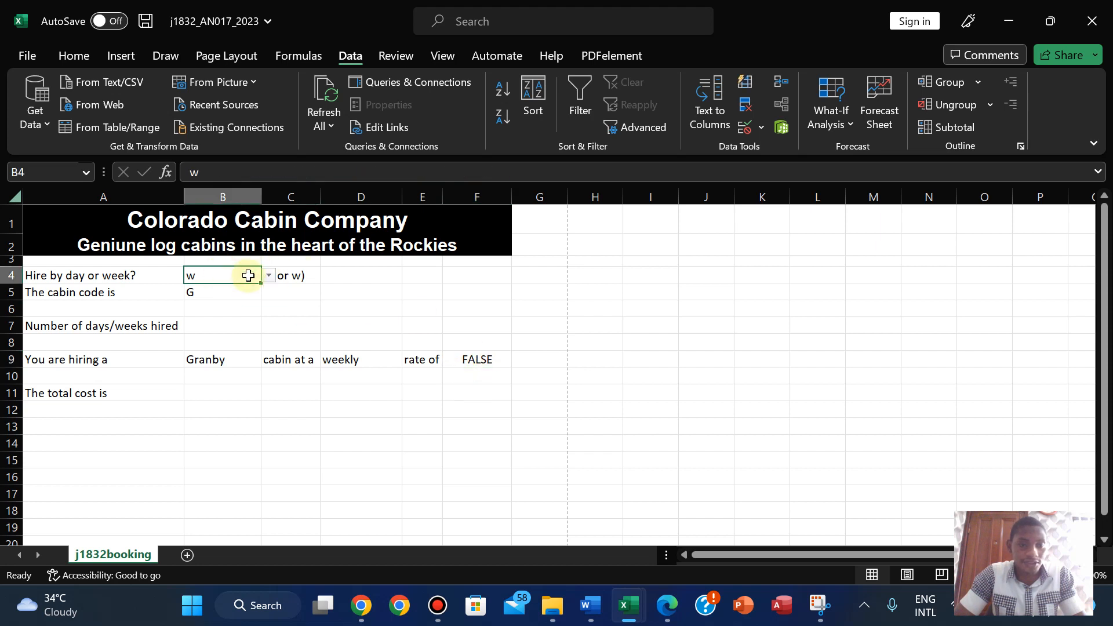
{"action": "left_click", "coordinate": [269, 277]}
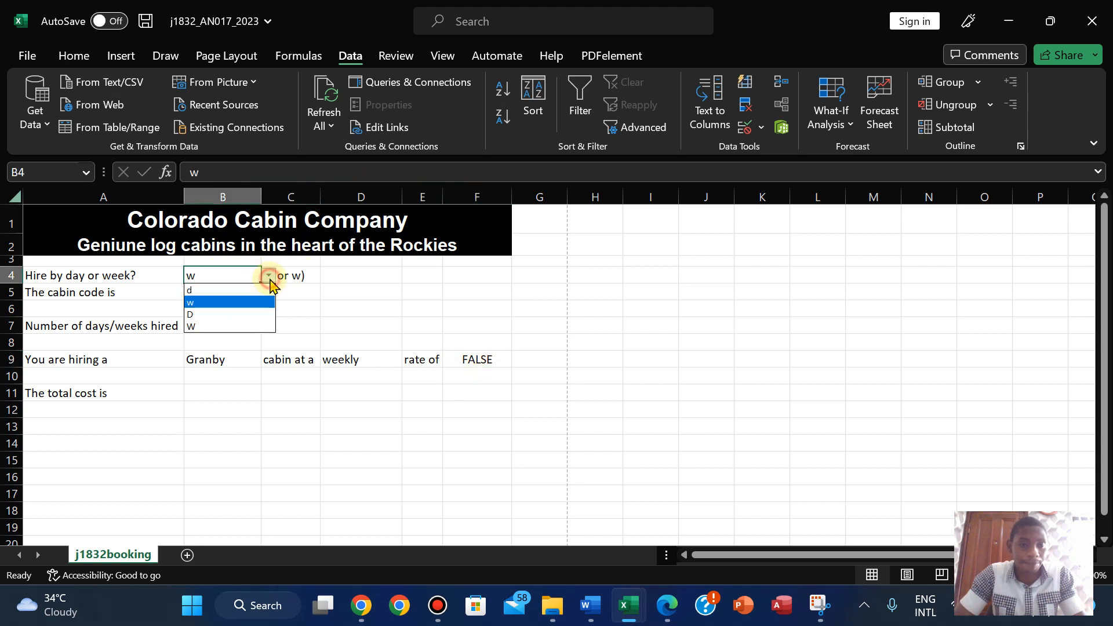
{"action": "left_click", "coordinate": [219, 293]}
{"action": "left_click", "coordinate": [269, 276]}
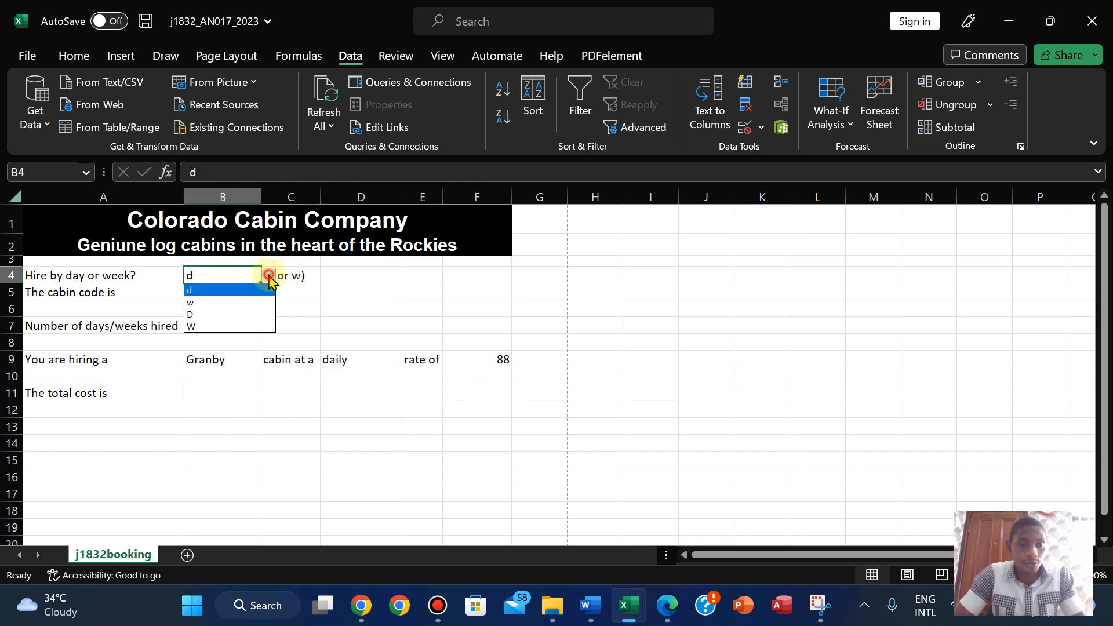
{"action": "left_click", "coordinate": [219, 314]}
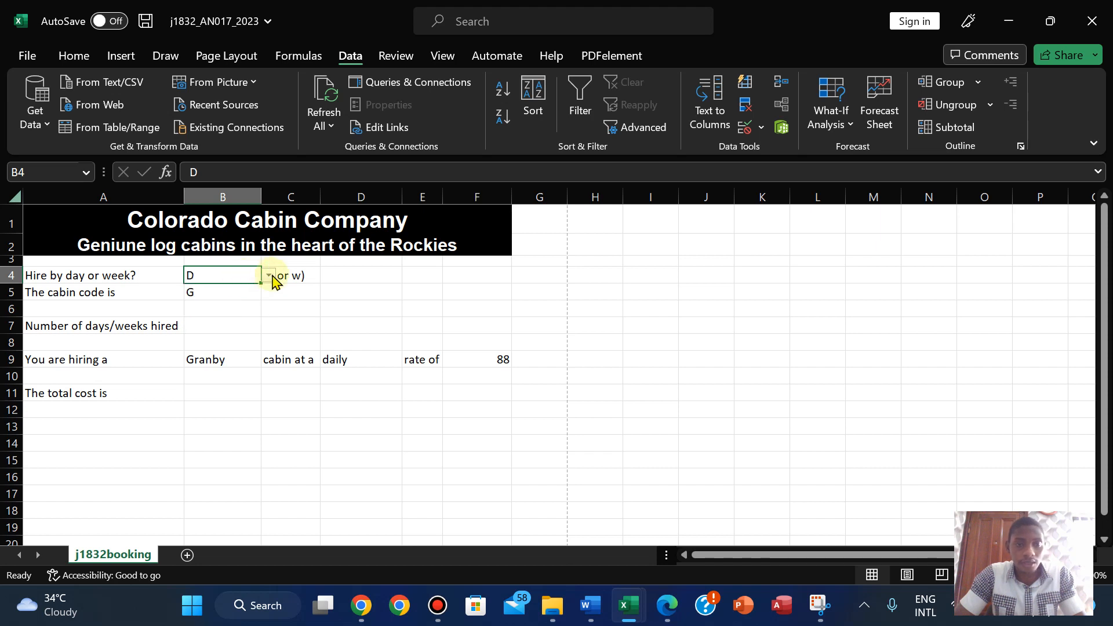
{"action": "left_click", "coordinate": [269, 276]}
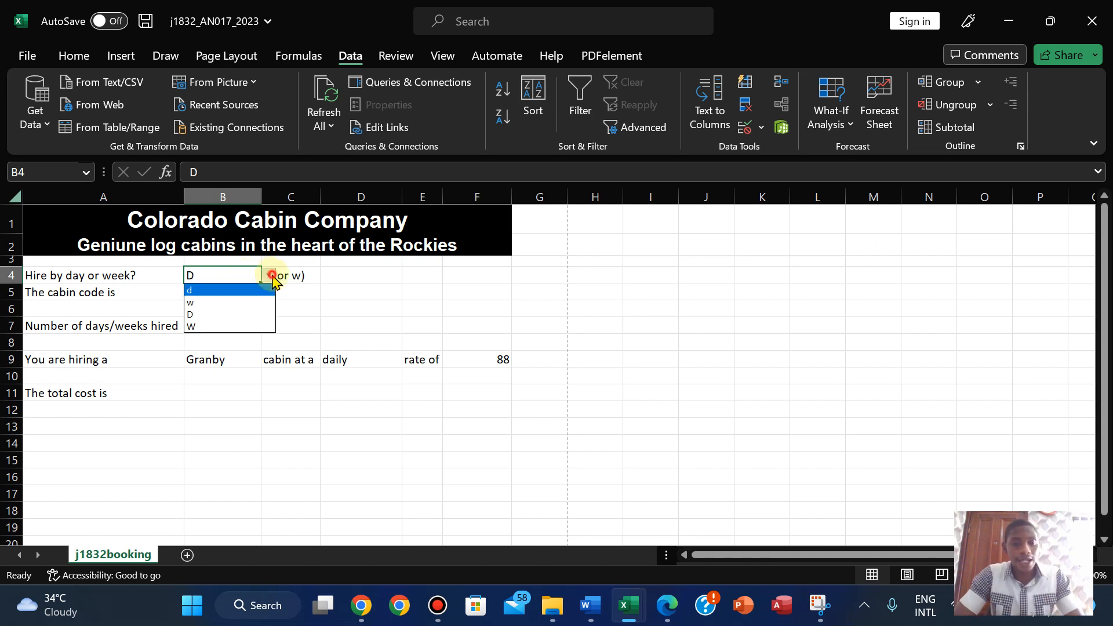
{"action": "left_click", "coordinate": [232, 302]}
{"action": "left_click", "coordinate": [472, 361]}
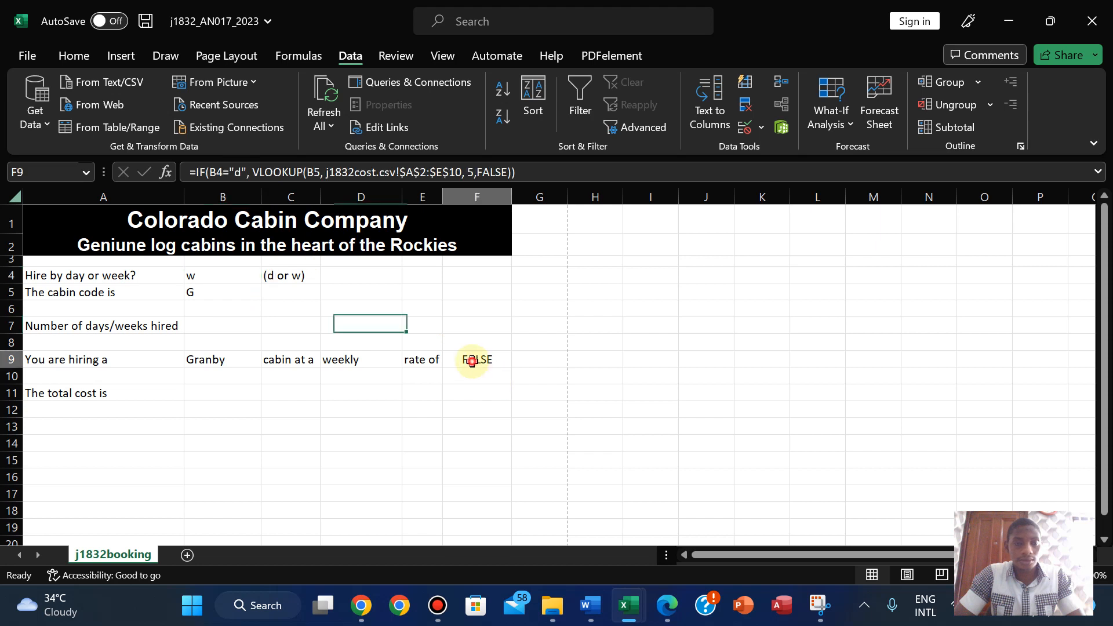
- Append , IF(B4="w", VLOOKUP(B5, after the daily lookup in F9's formula
{"action": "left_click", "coordinate": [512, 173]}
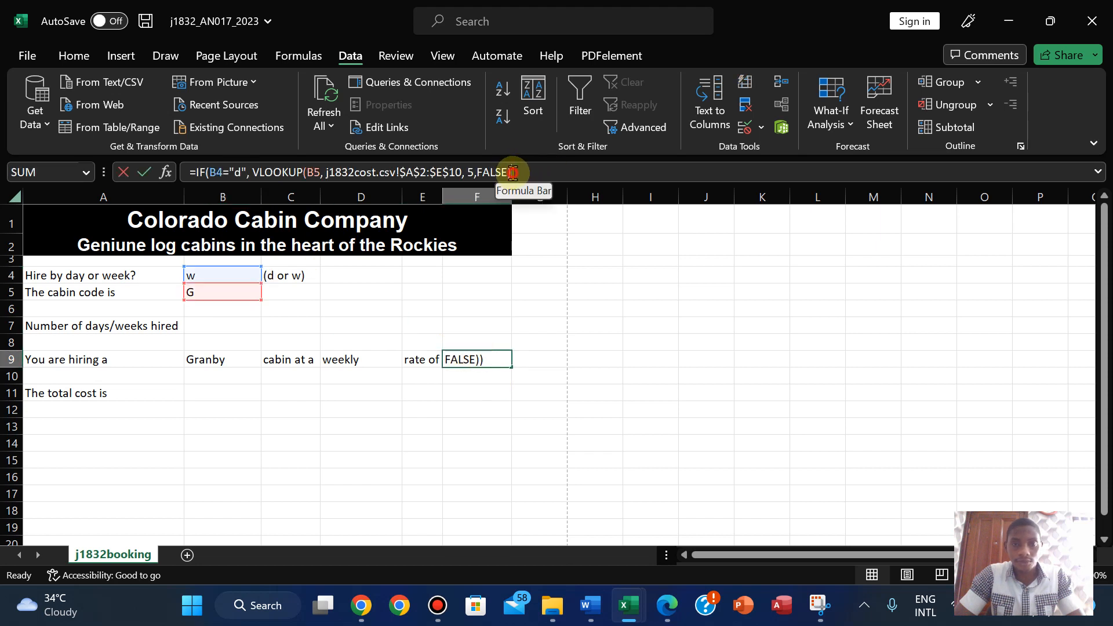
{"action": "type", "text": ", if"}
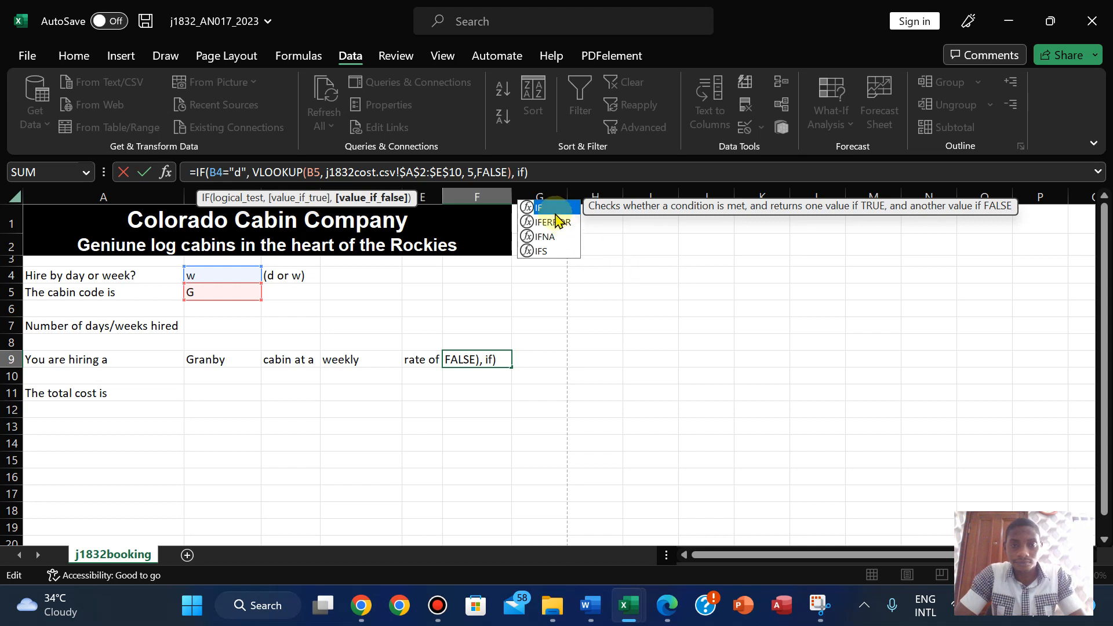
{"action": "double_click", "coordinate": [551, 209]}
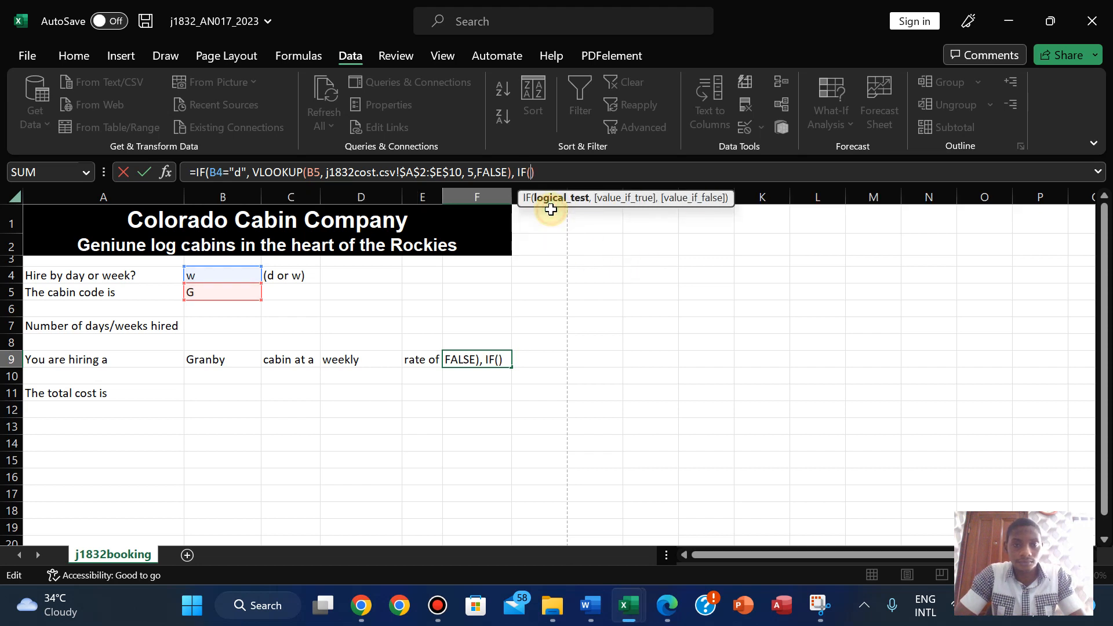
{"action": "left_click", "coordinate": [229, 270]}
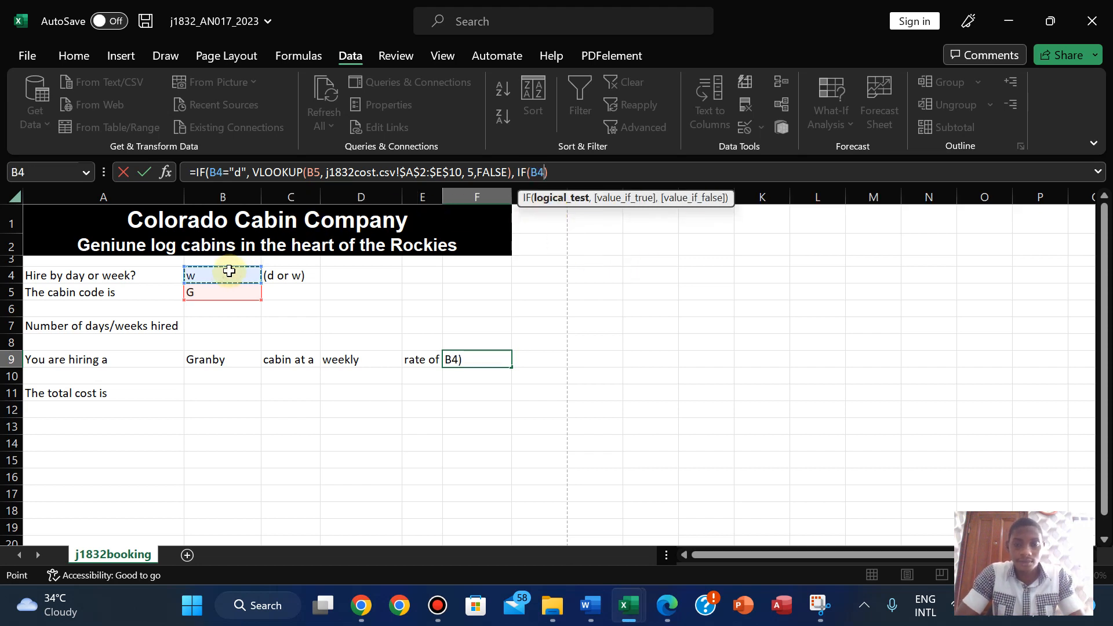
{"action": "type", "text": "="}
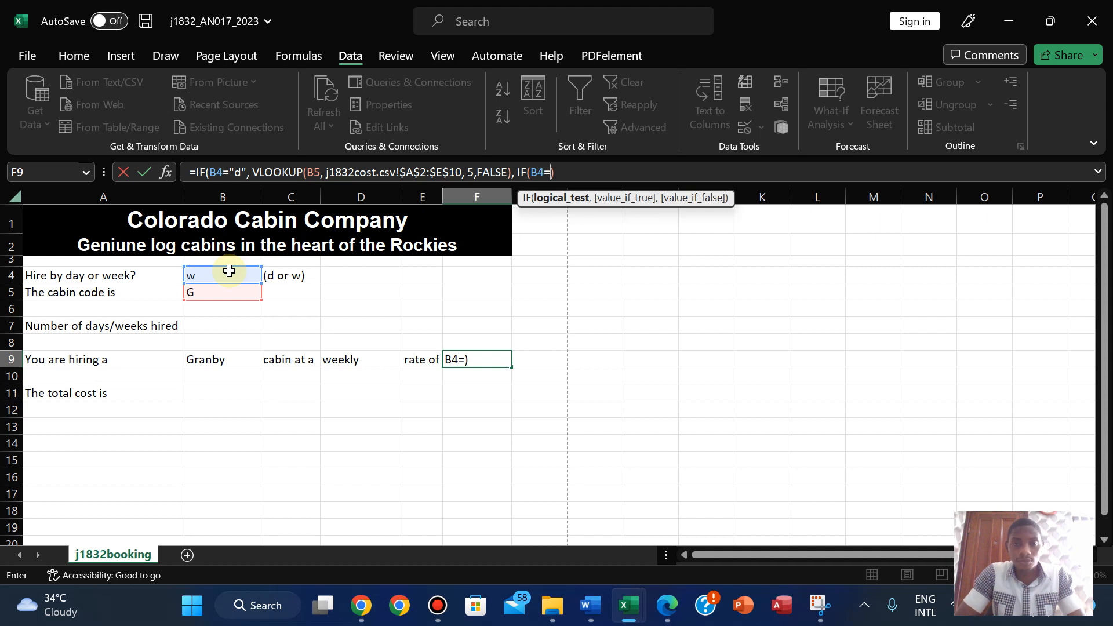
{"action": "left_click", "coordinate": [229, 270]}
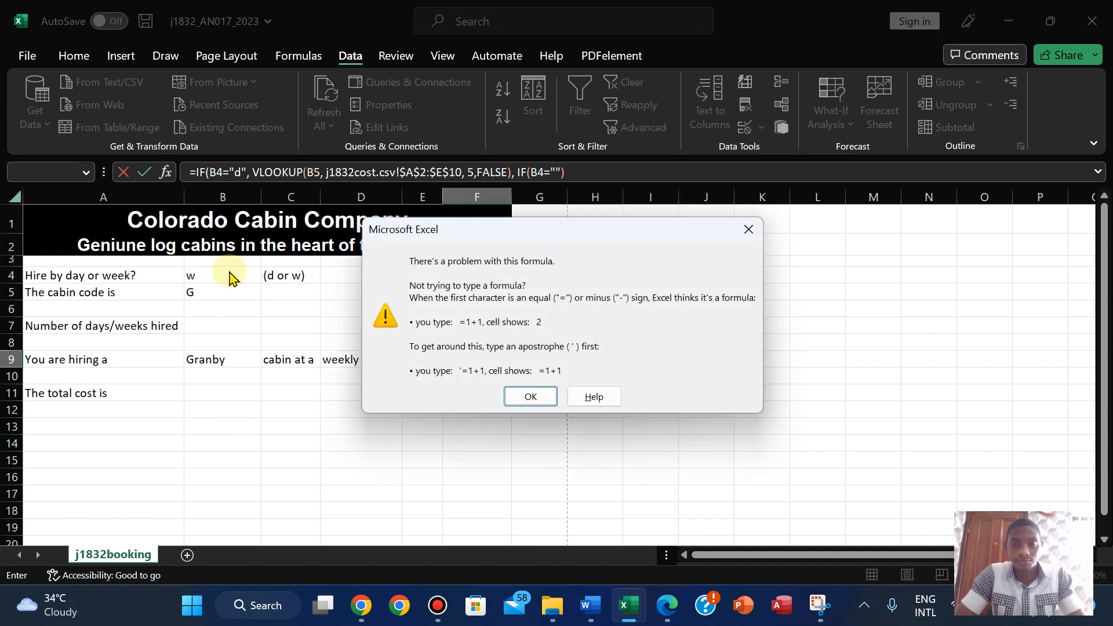
{"action": "left_click", "coordinate": [745, 230]}
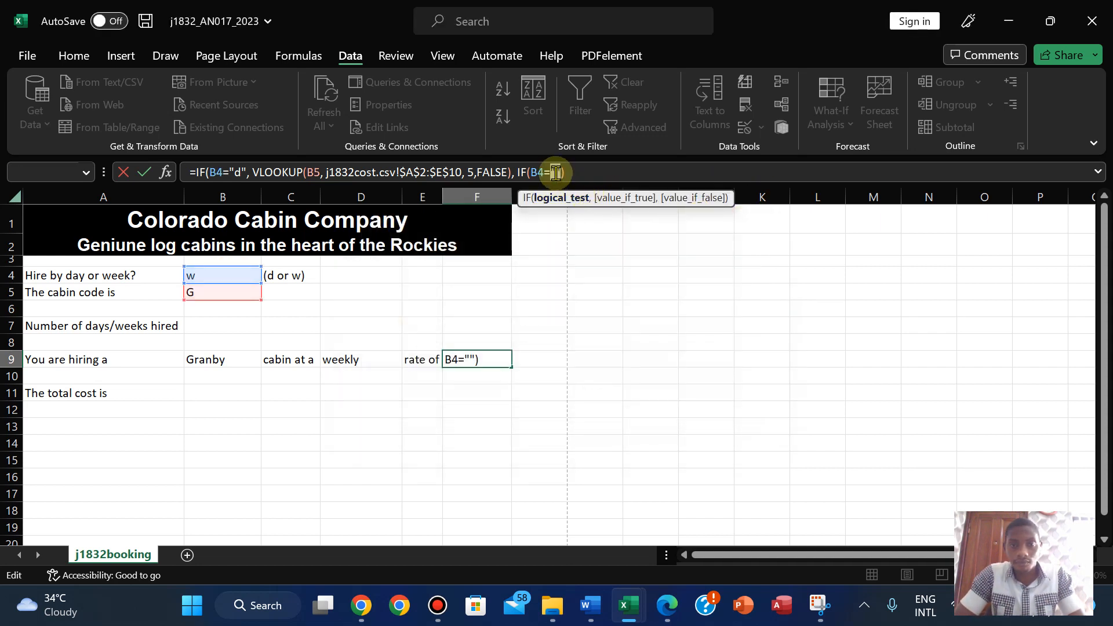
{"action": "type", "text": "w\""}
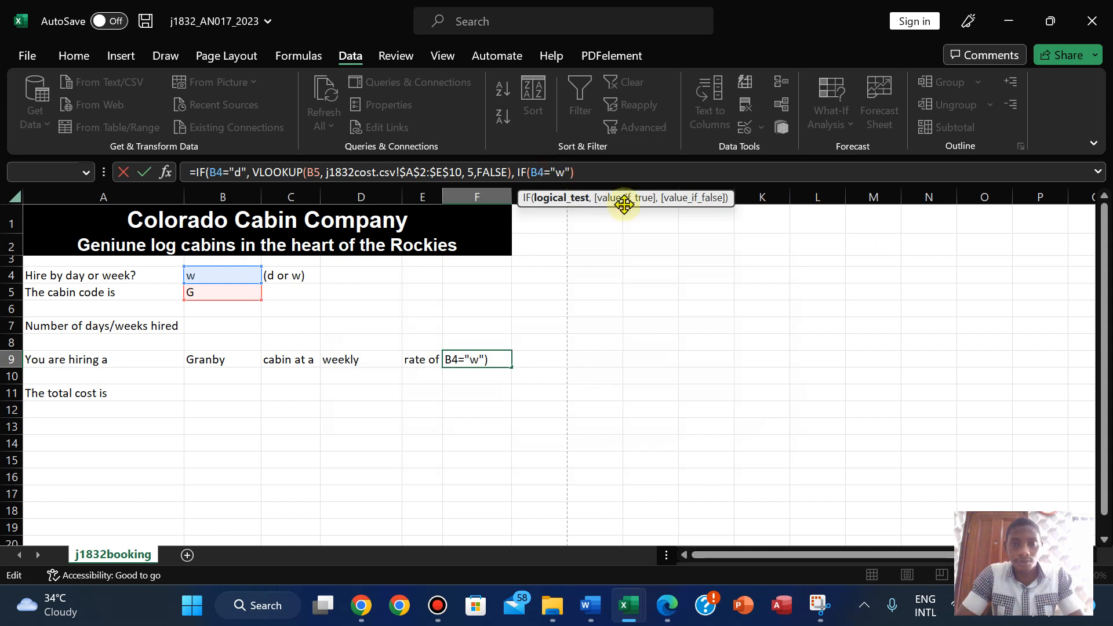
{"action": "type", "text": ","}
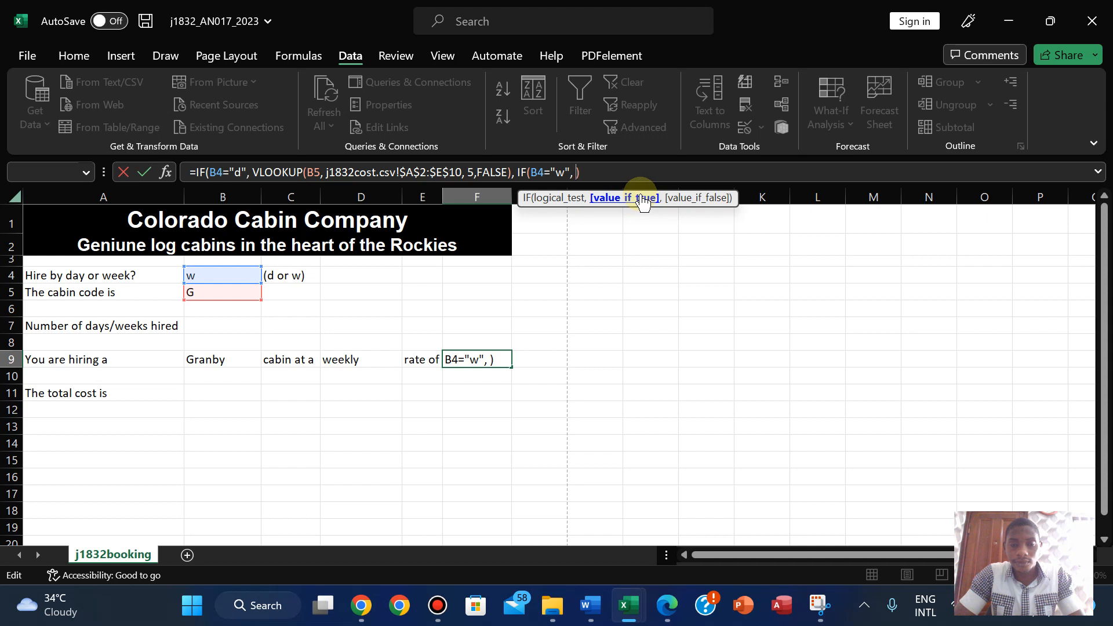
{"action": "type", "text": " vloo"}
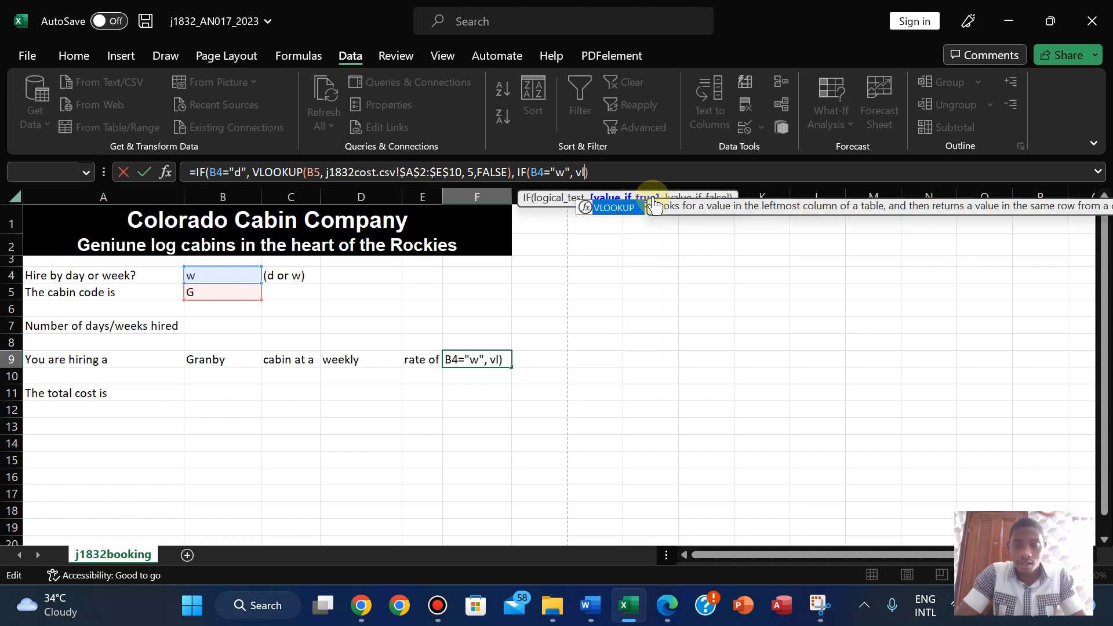
{"action": "double_click", "coordinate": [618, 207]}
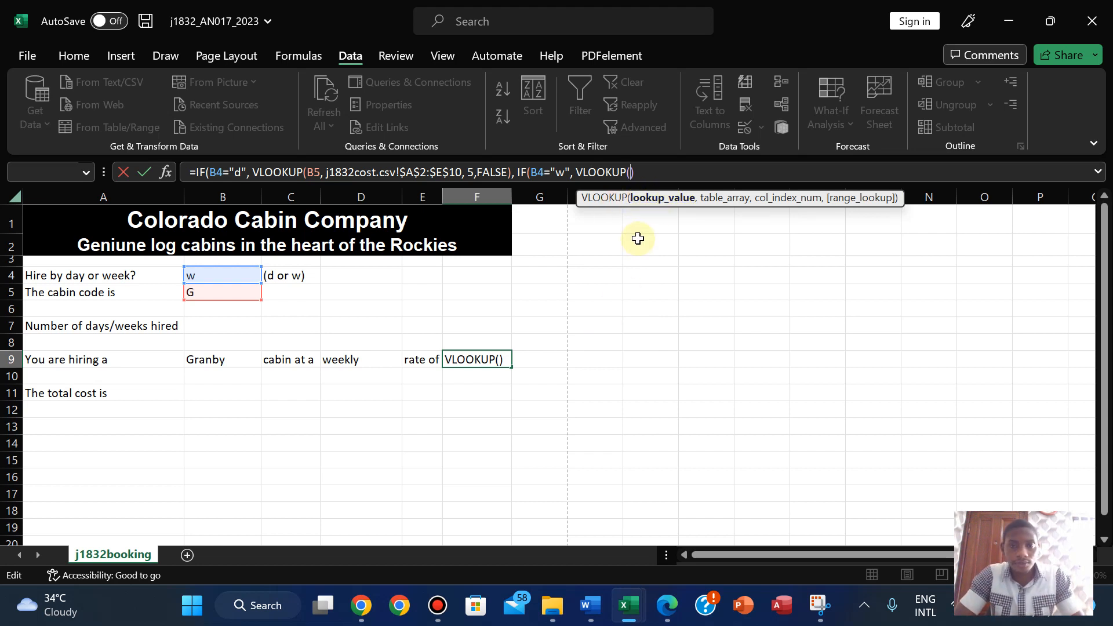
{"action": "left_click", "coordinate": [214, 296]}
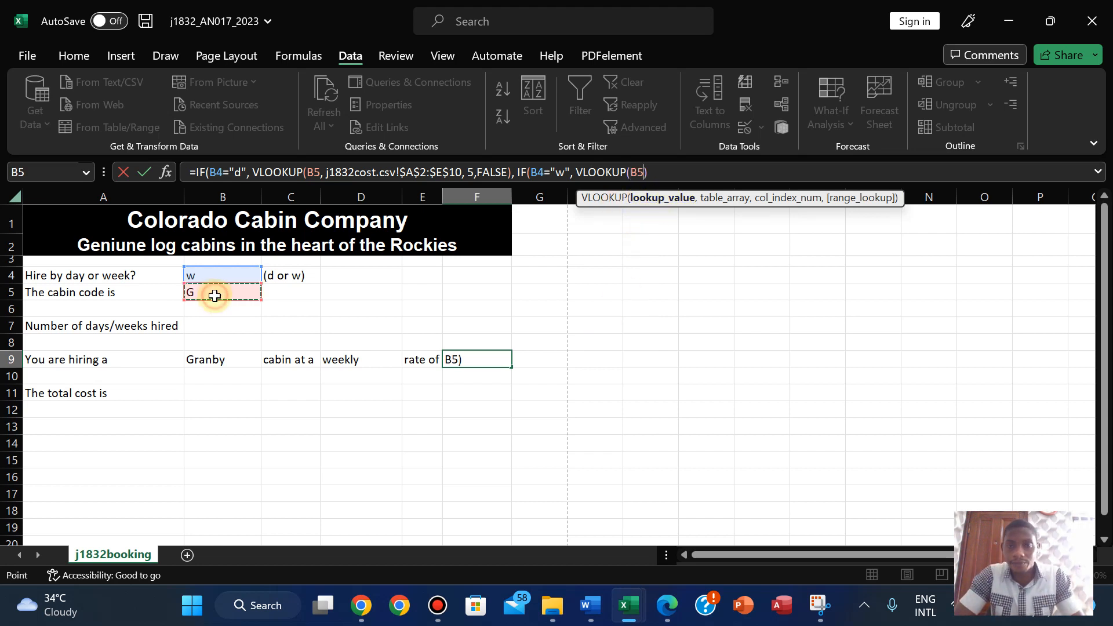
{"action": "type", "text": ","}
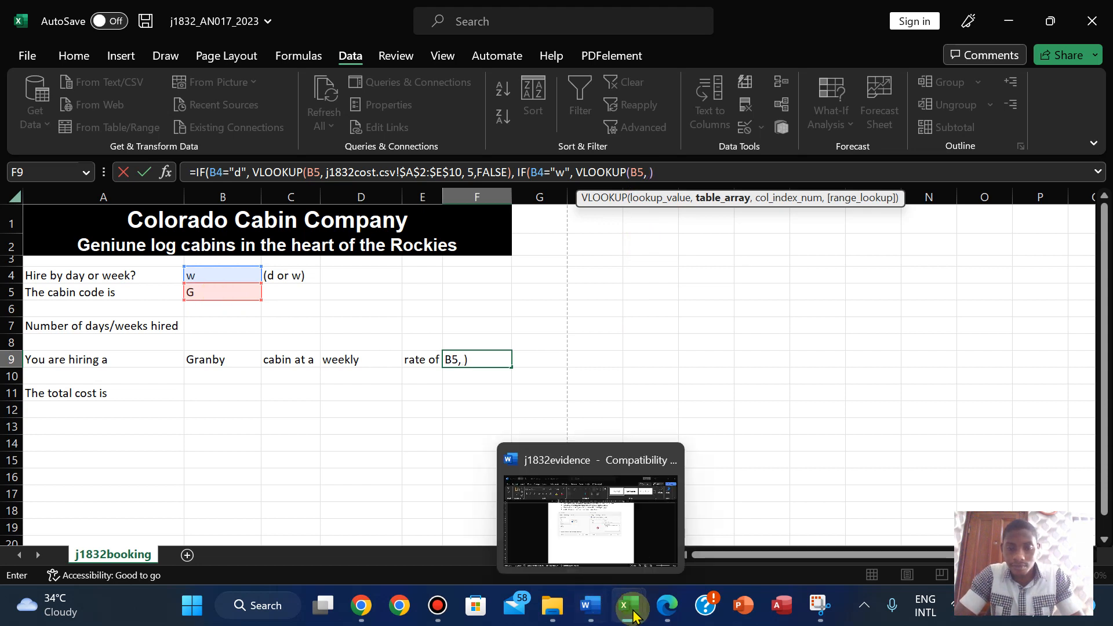
- Complete the weekly lookup with j1832cost A2:F10, column 6 and FALSE, close brackets and enter
{"action": "mouse_move", "coordinate": [633, 609]}
{"action": "left_click", "coordinate": [703, 527]}
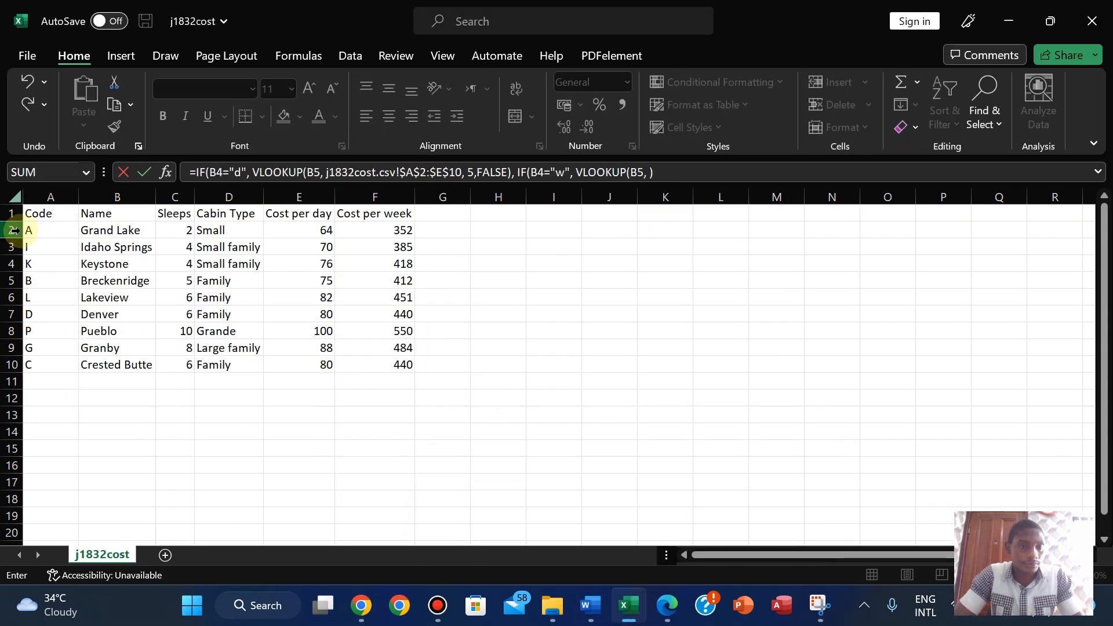
{"action": "left_click_drag", "start_coordinate": [68, 229], "coordinate": [373, 368]}
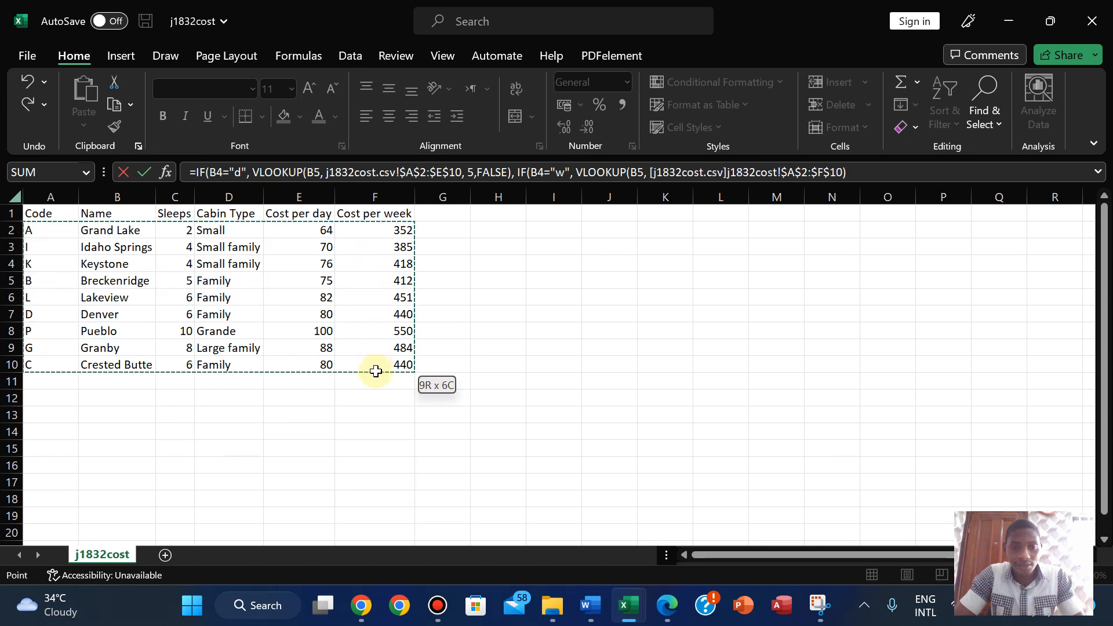
{"action": "left_click", "coordinate": [843, 175]}
{"action": "type", "text": "),"}
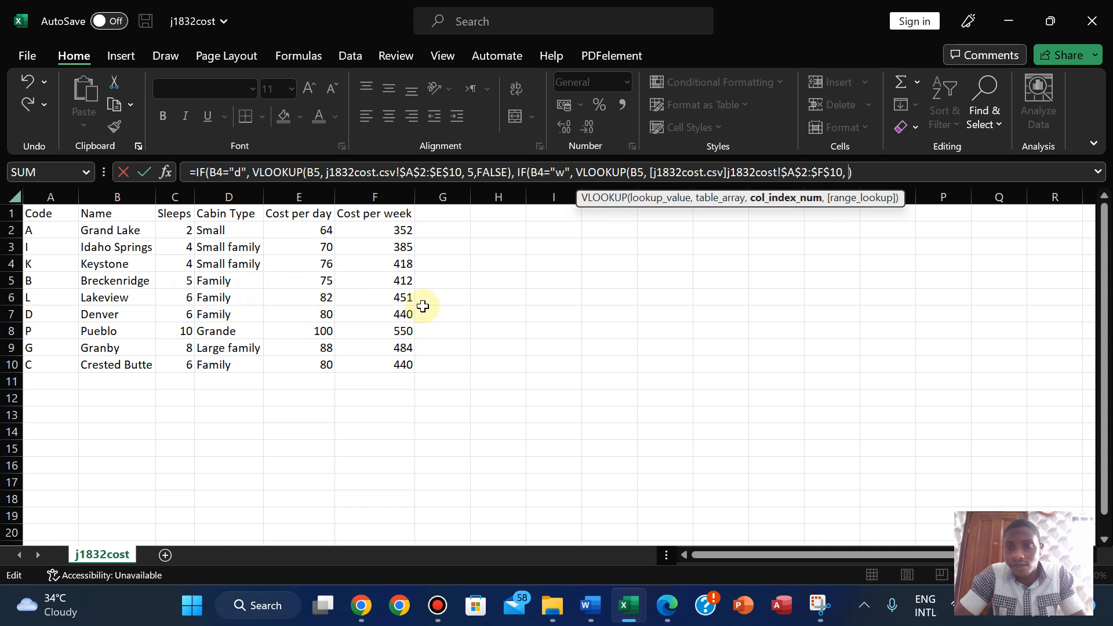
{"action": "type", "text": "6"}
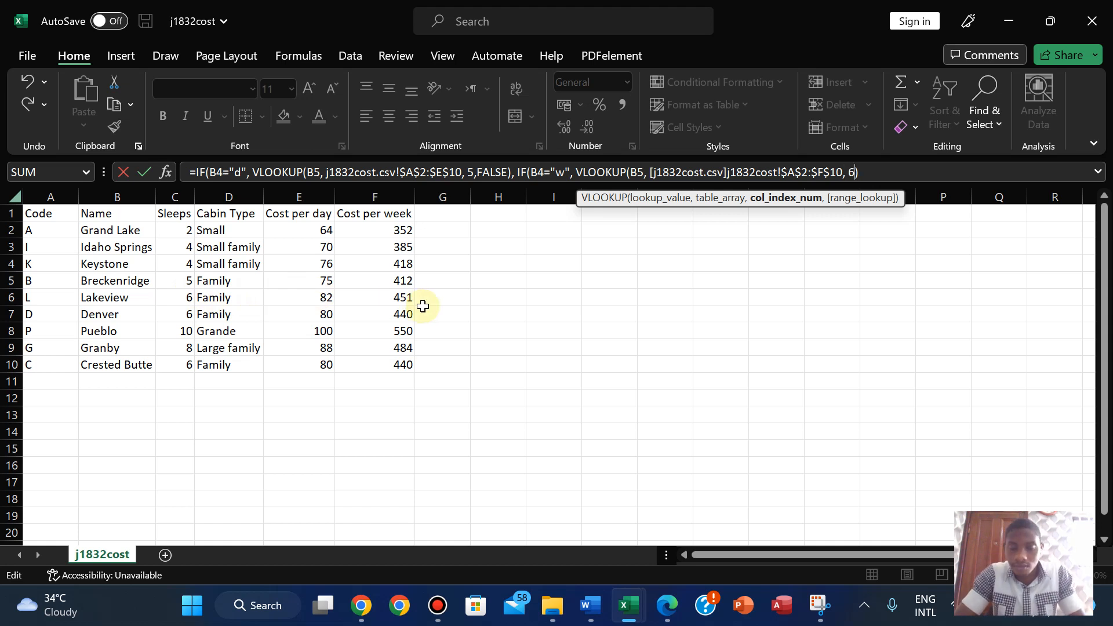
{"action": "type", "text": ","}
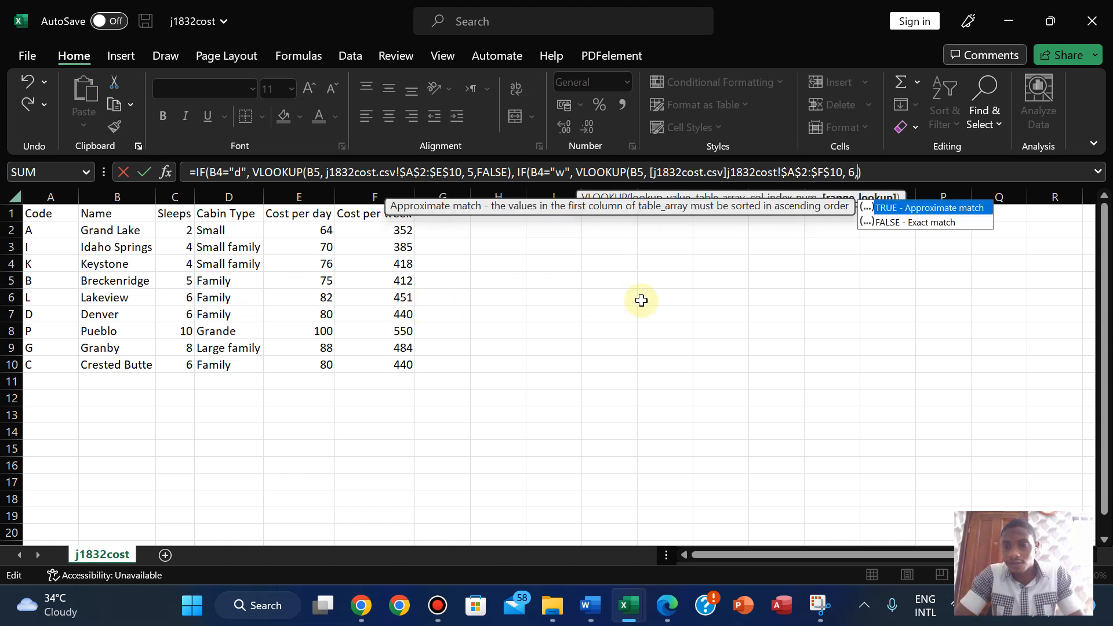
{"action": "left_click", "coordinate": [897, 225]}
{"action": "double_click", "coordinate": [896, 225]}
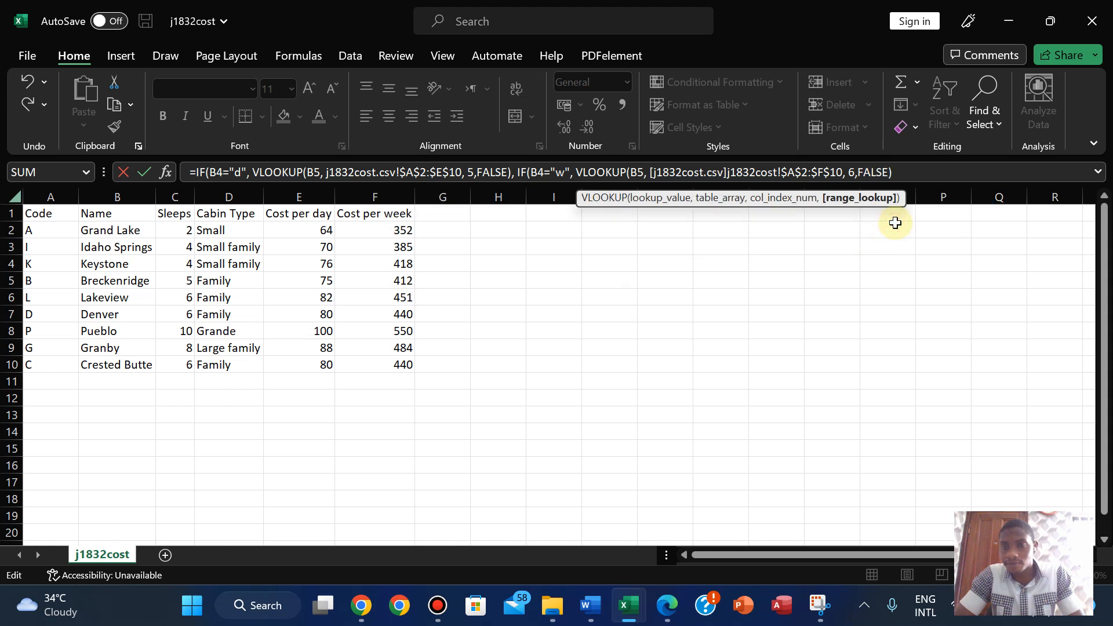
{"action": "left_click", "coordinate": [888, 173]}
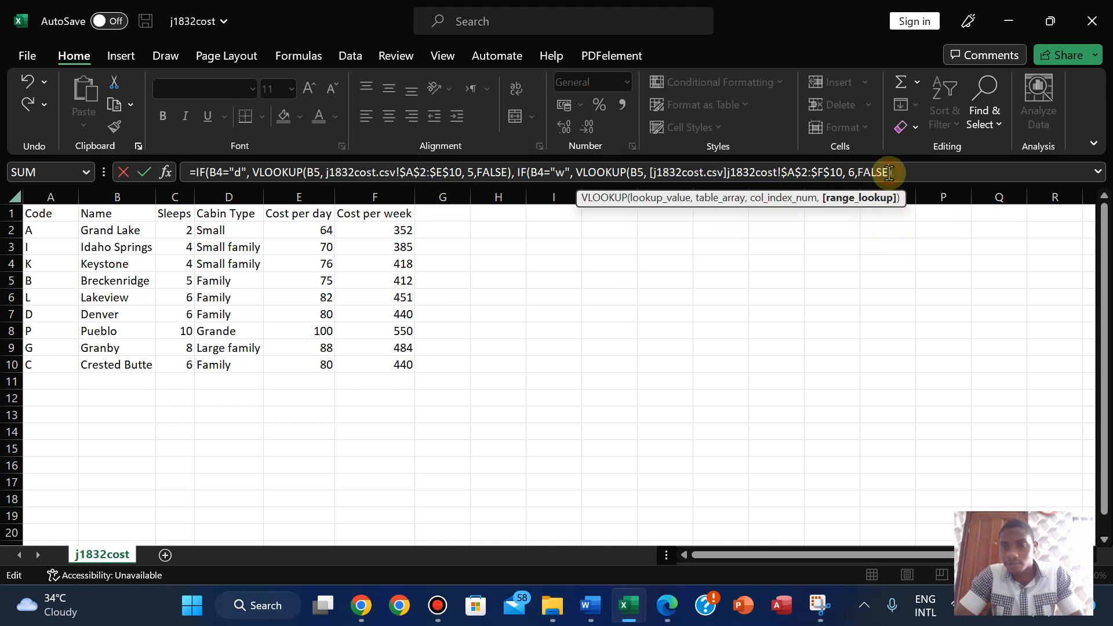
{"action": "type", "text": ")"}
{"action": "type", "text": ")"}
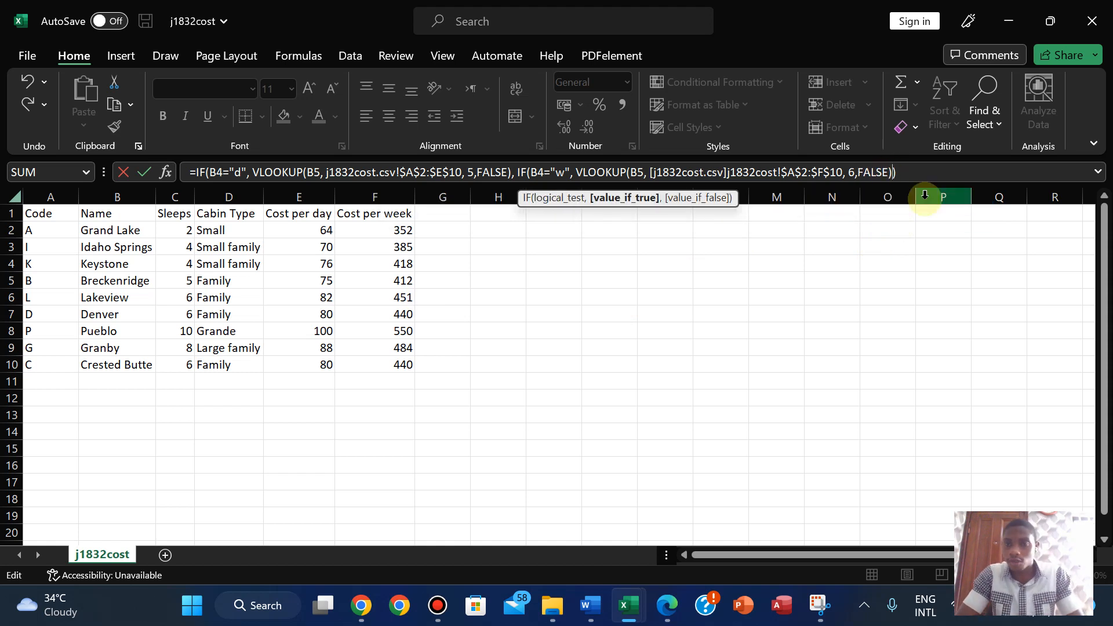
{"action": "key", "text": "Return"}
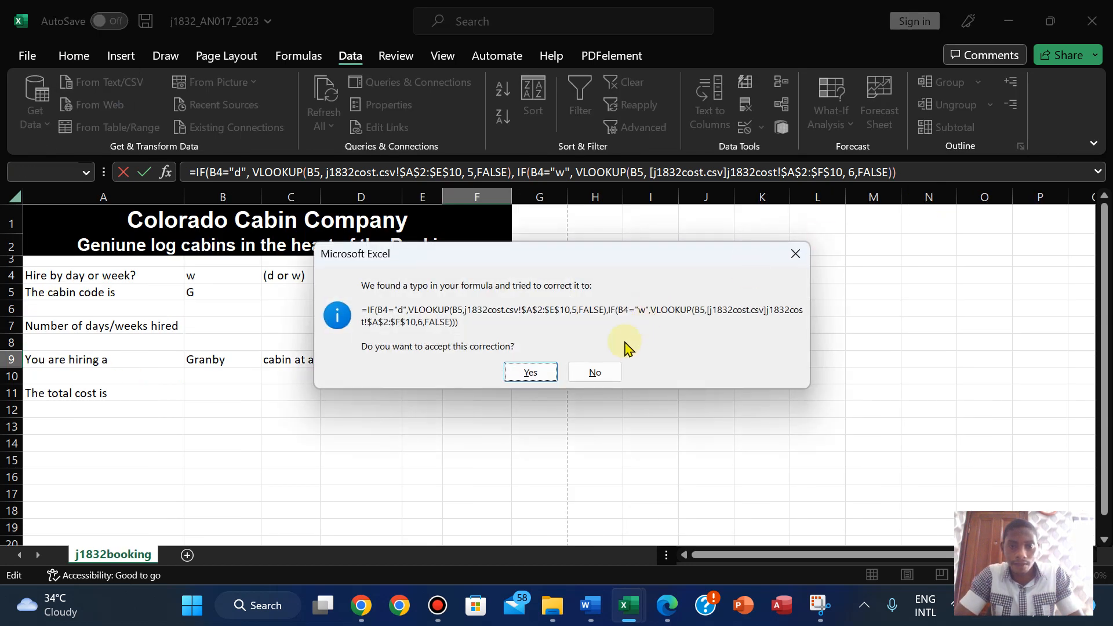
- Decline the correction, add the missing ) to F9's formula, and confirm 484 for Granby
{"action": "left_click", "coordinate": [794, 253]}
{"action": "left_click", "coordinate": [691, 277]}
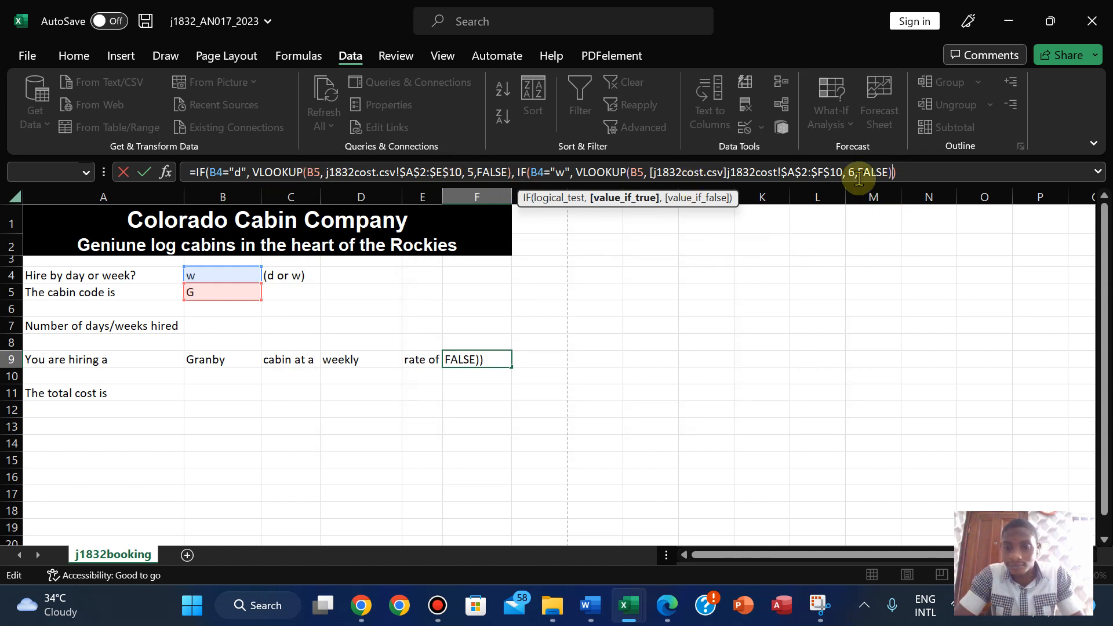
{"action": "type", "text": ")"}
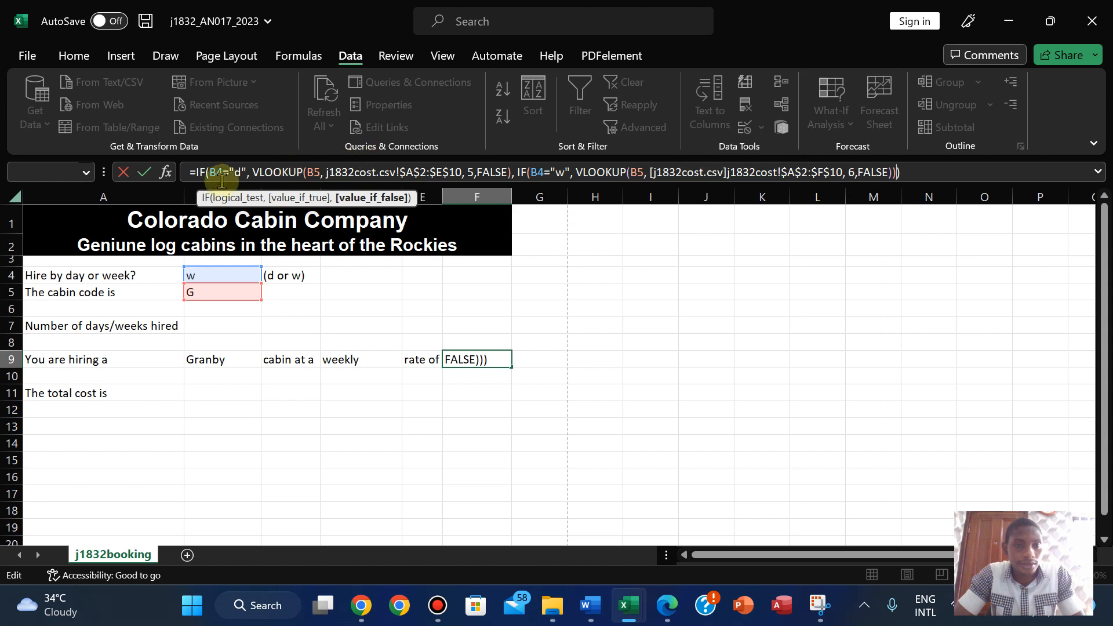
{"action": "key", "text": "Return"}
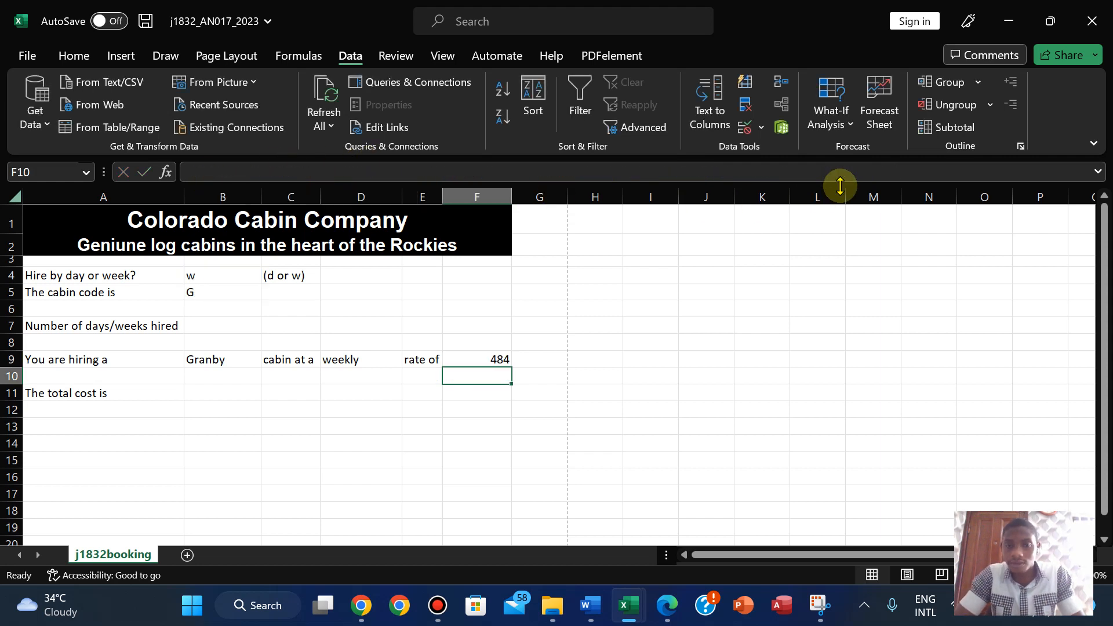
{"action": "left_click", "coordinate": [476, 360]}
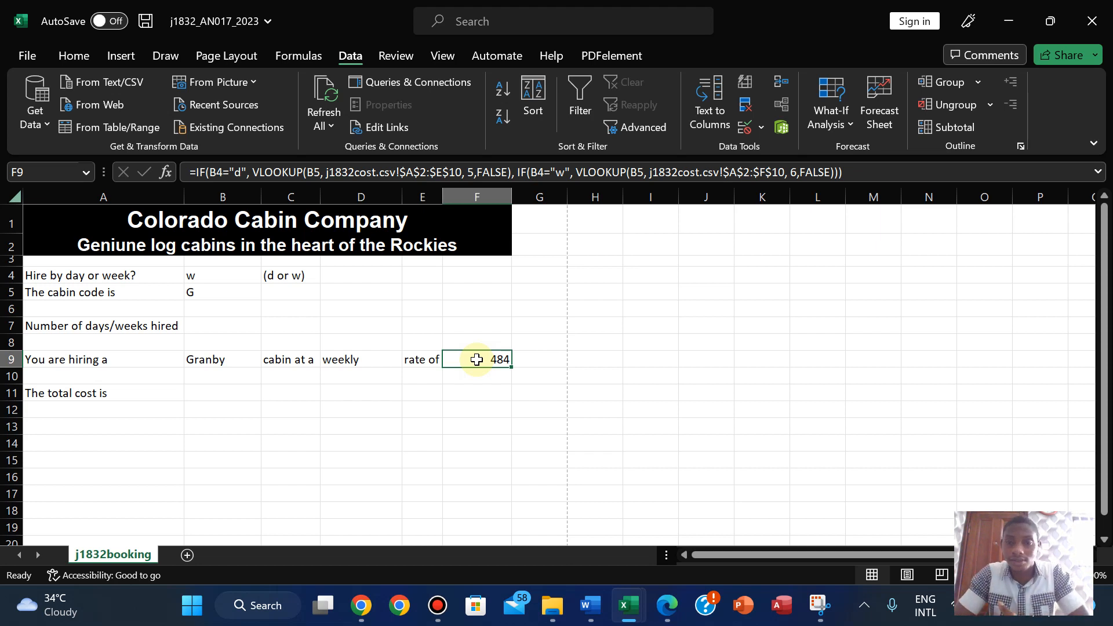
{"action": "left_click", "coordinate": [194, 275]}
{"action": "left_click", "coordinate": [269, 276]}
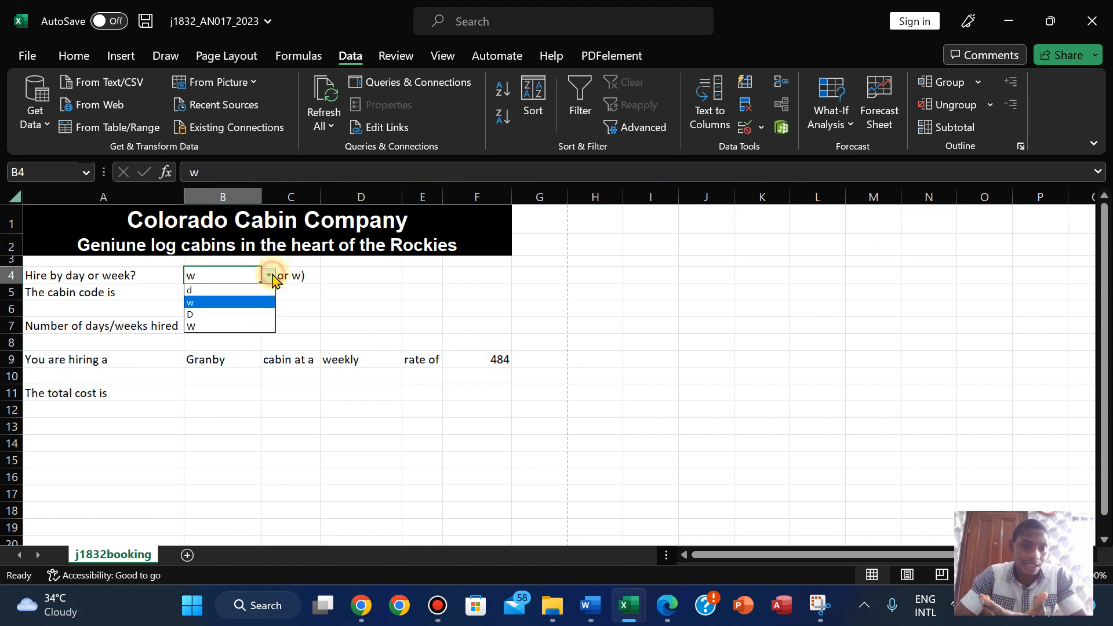
{"action": "left_click", "coordinate": [235, 313]}
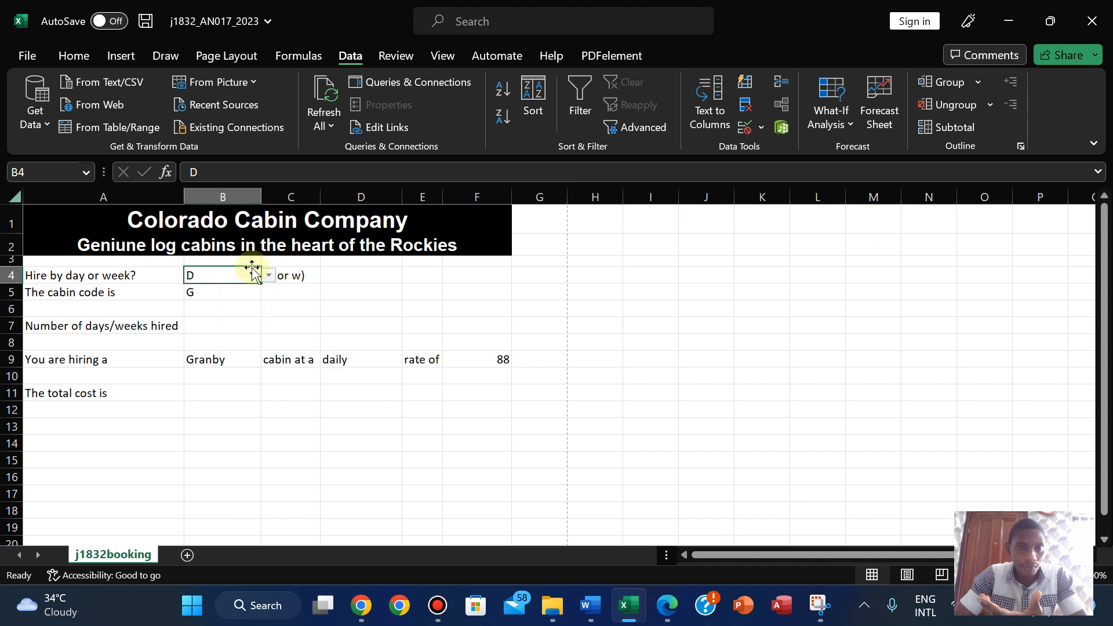
{"action": "left_click", "coordinate": [269, 276]}
{"action": "left_click", "coordinate": [243, 303]}
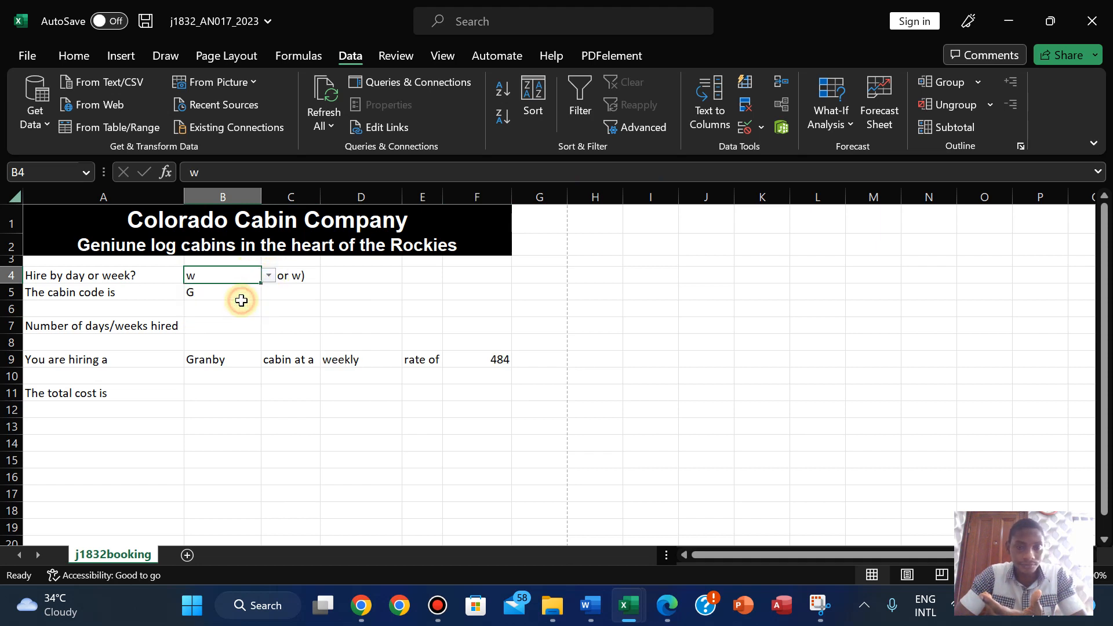
{"action": "left_click", "coordinate": [667, 605]}
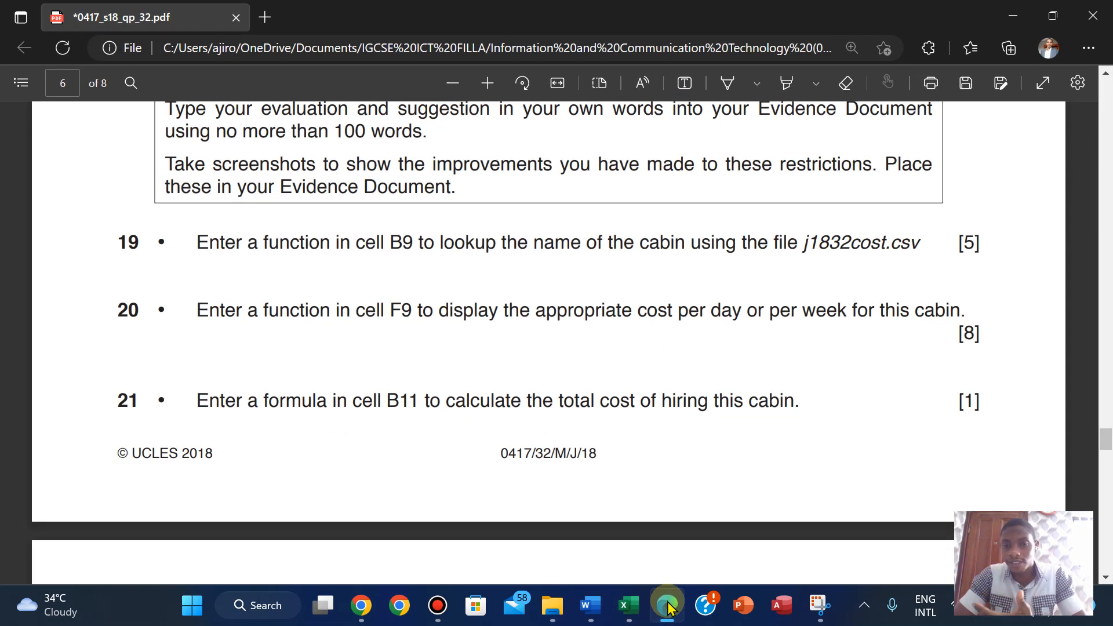
{"action": "left_click", "coordinate": [667, 605]}
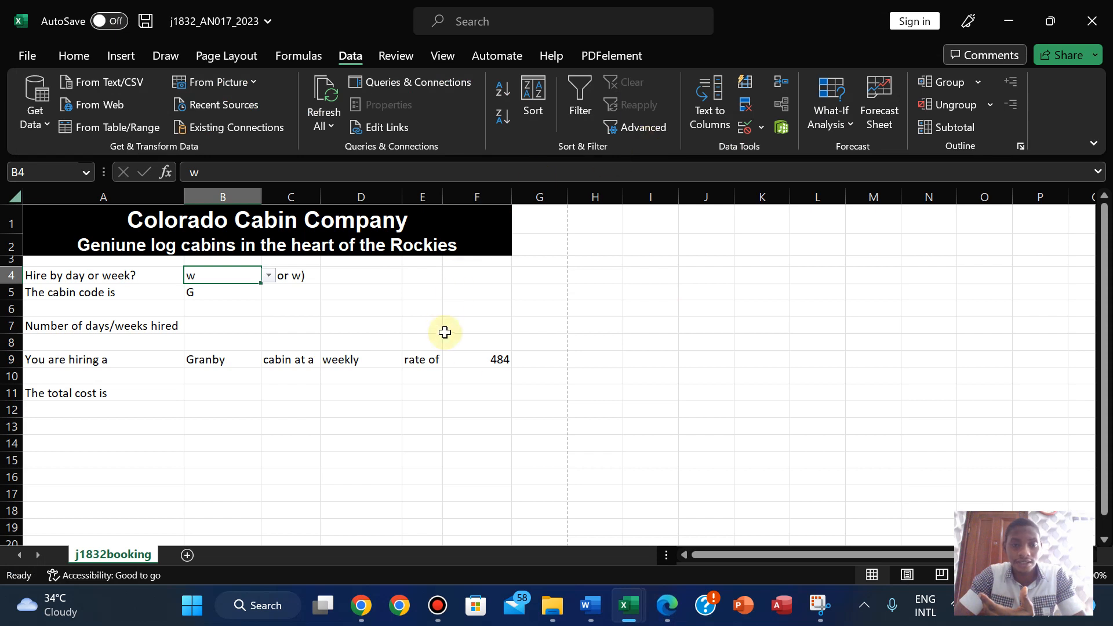
{"action": "left_click", "coordinate": [478, 363]}
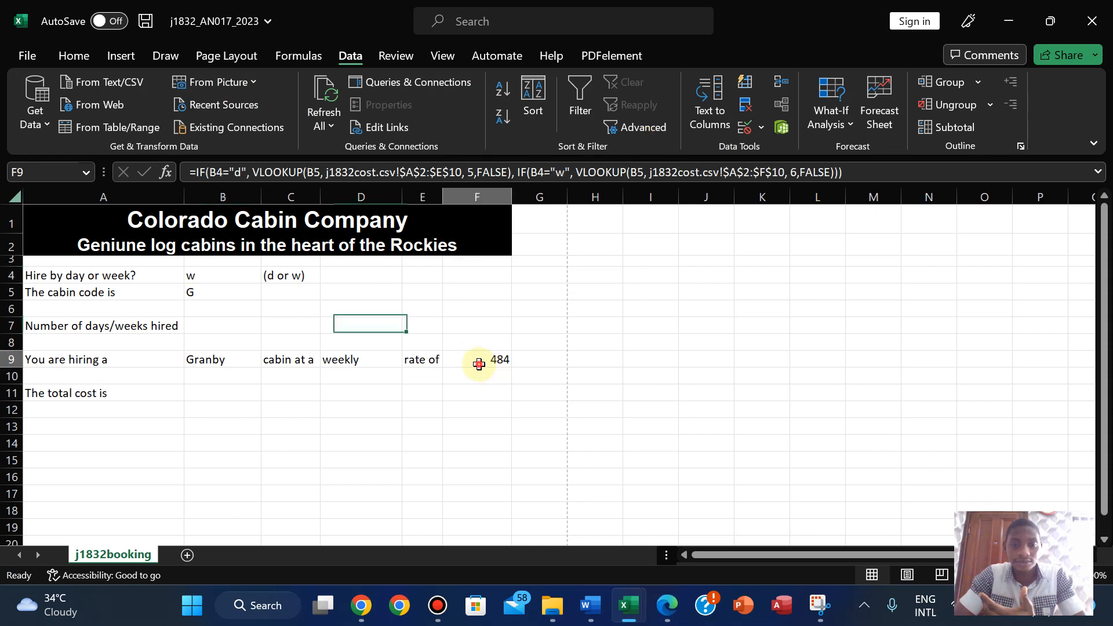
- Add an empty-text "" fallback as the final IF argument in F9's formula
{"action": "left_click", "coordinate": [832, 172]}
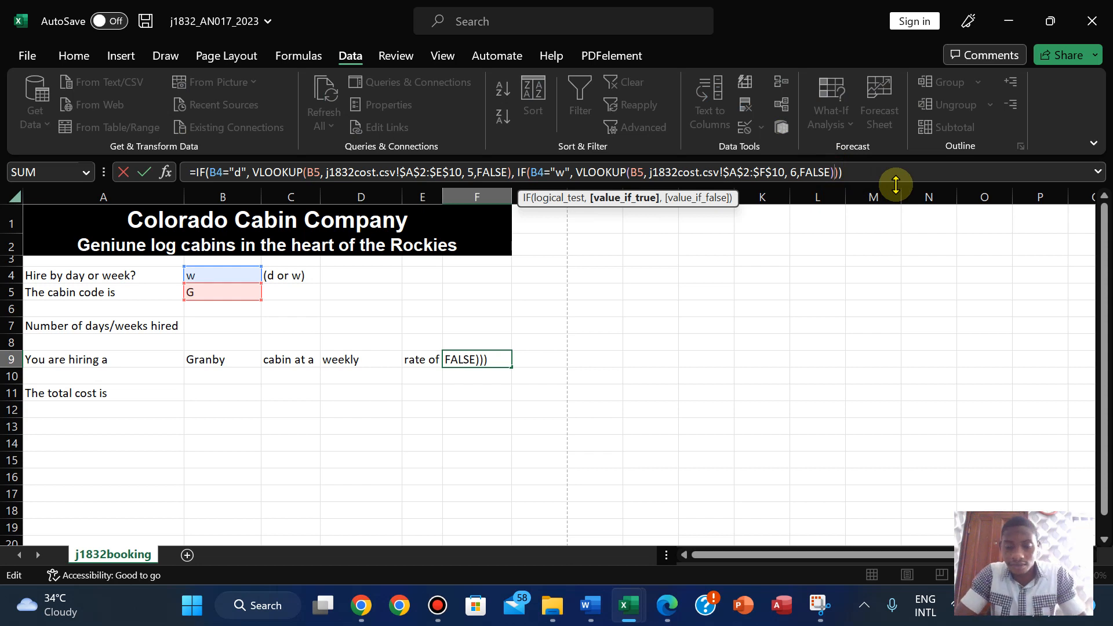
{"action": "type", "text": ","}
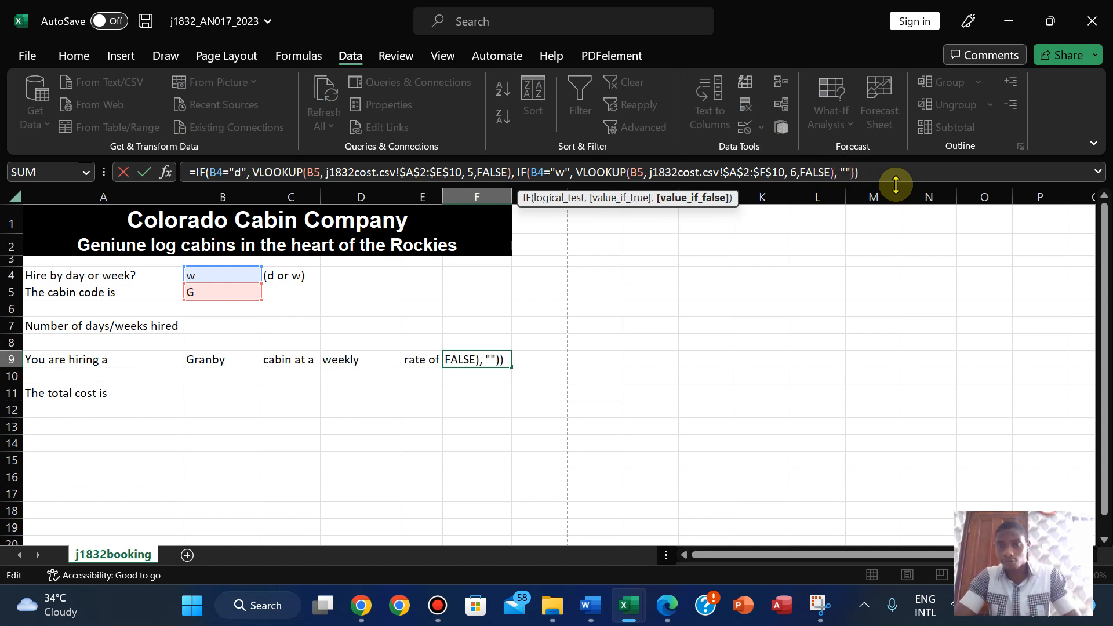
{"action": "key", "text": "Return"}
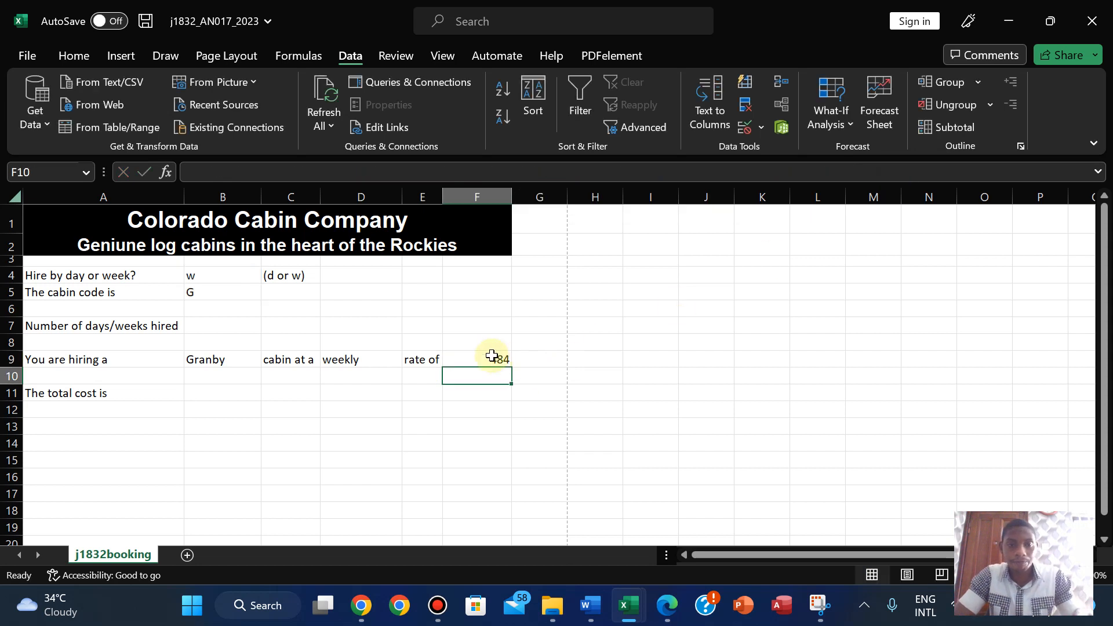
- Check B4's validation rejects a blank entry, then set the hire type to d
{"action": "left_click", "coordinate": [199, 276]}
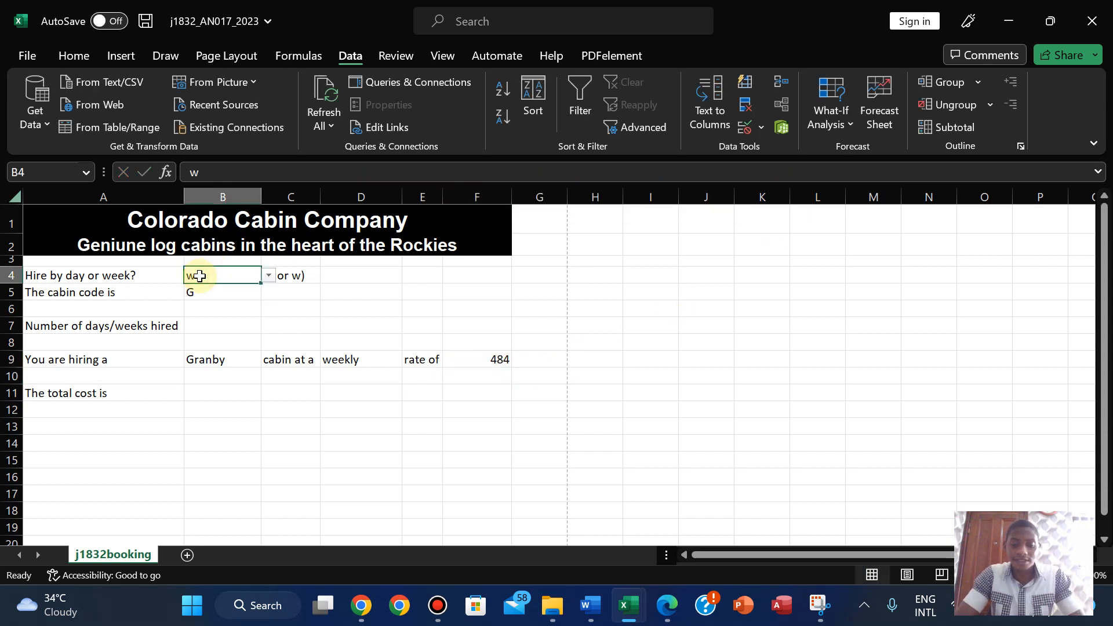
{"action": "key", "text": "BackSpace"}
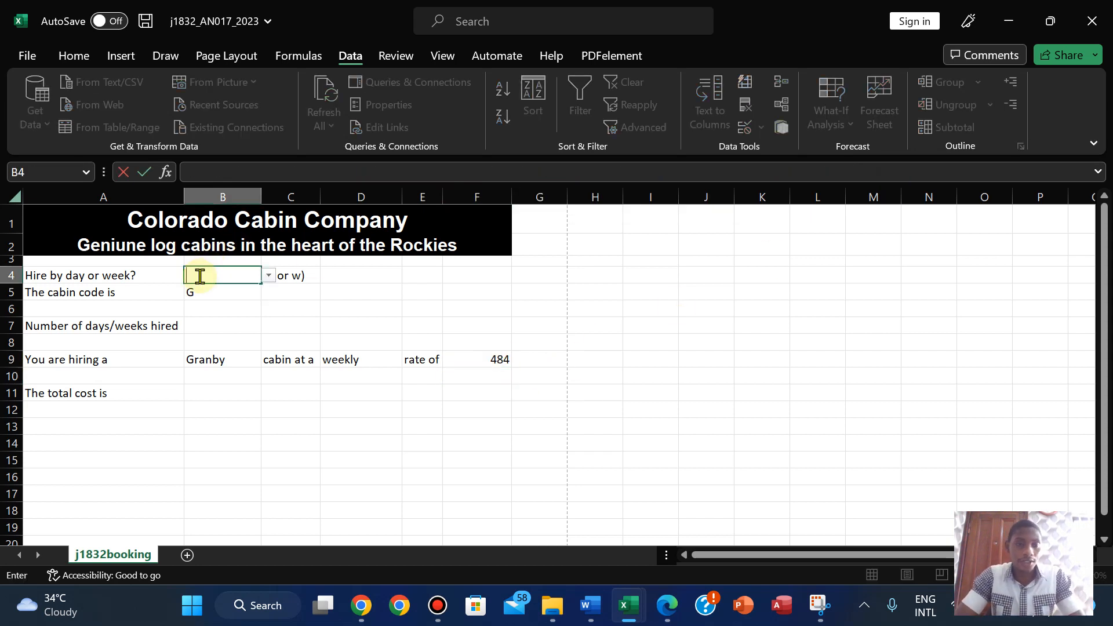
{"action": "left_click", "coordinate": [221, 320]}
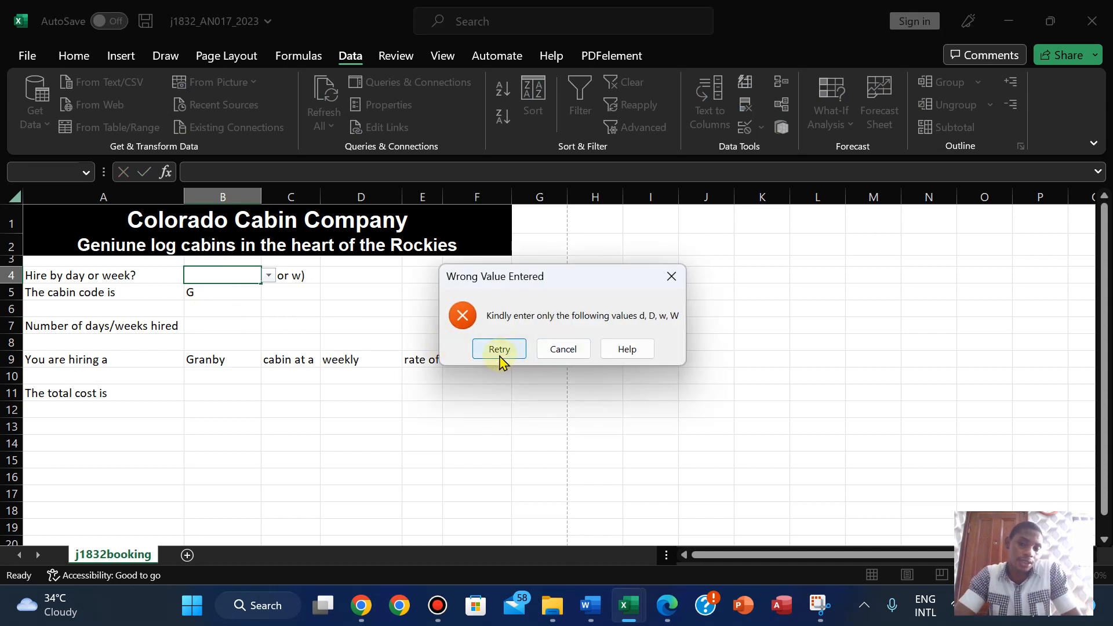
{"action": "left_click", "coordinate": [499, 349]}
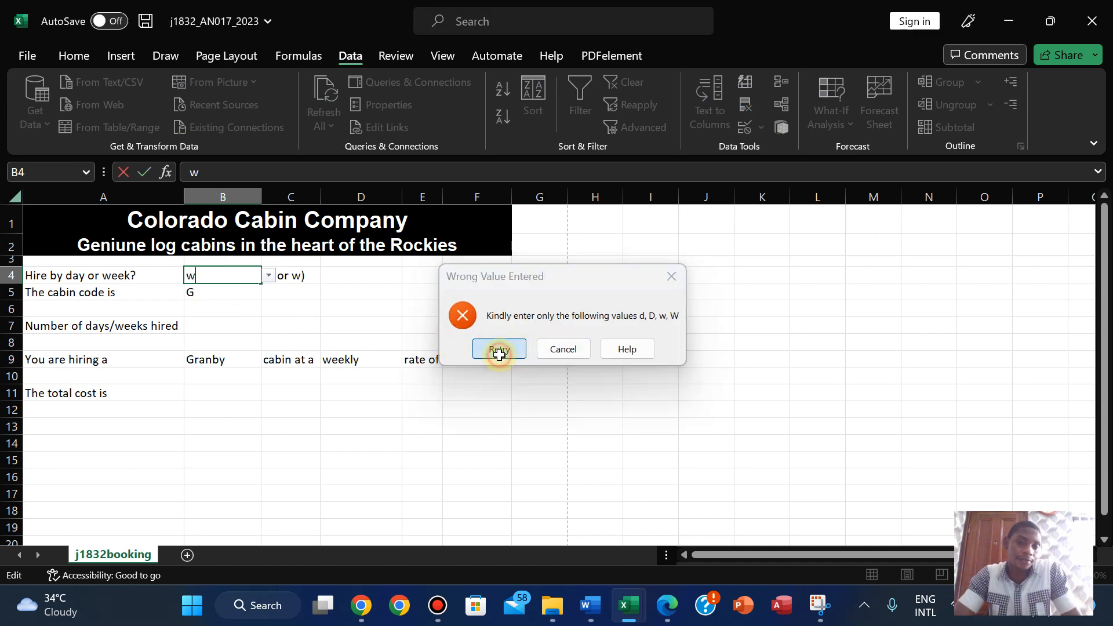
{"action": "left_click", "coordinate": [268, 276]}
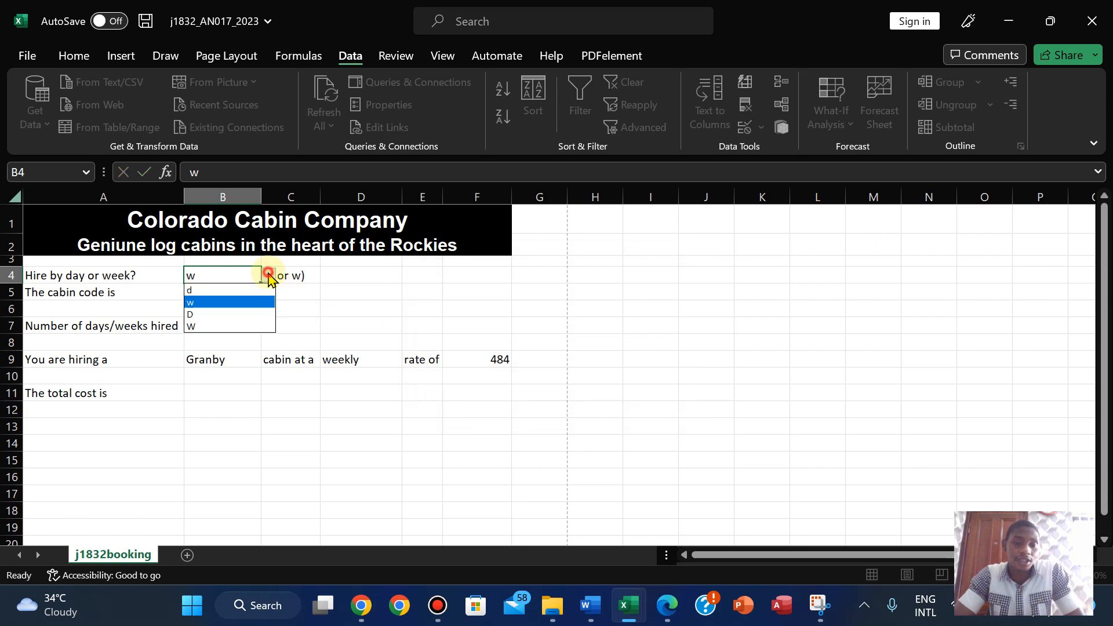
{"action": "left_click", "coordinate": [231, 290]}
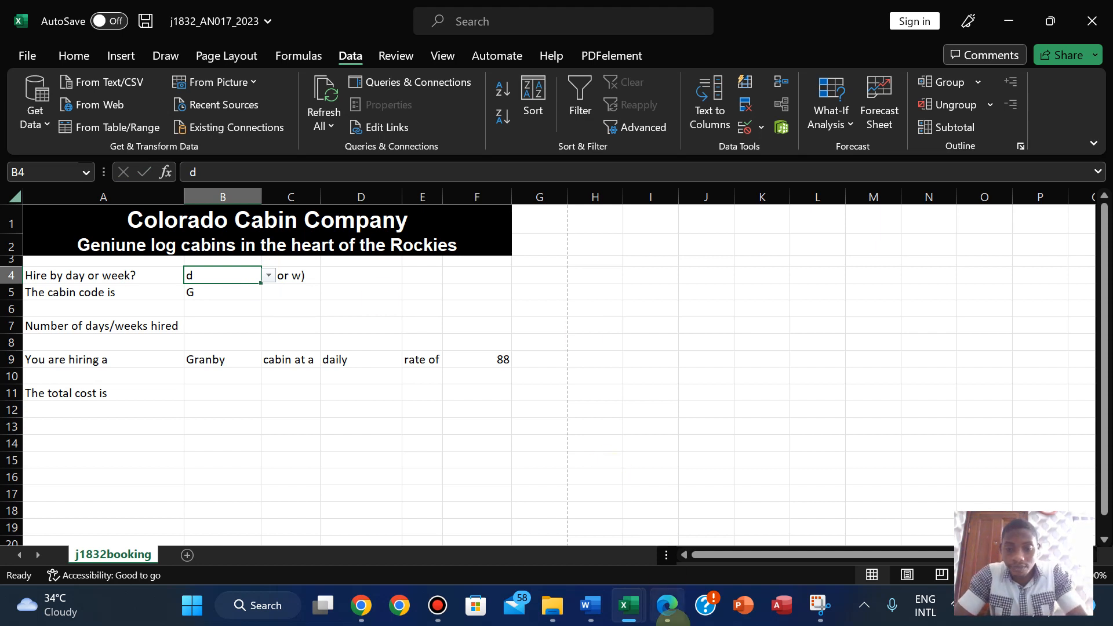
{"action": "left_click", "coordinate": [667, 606]}
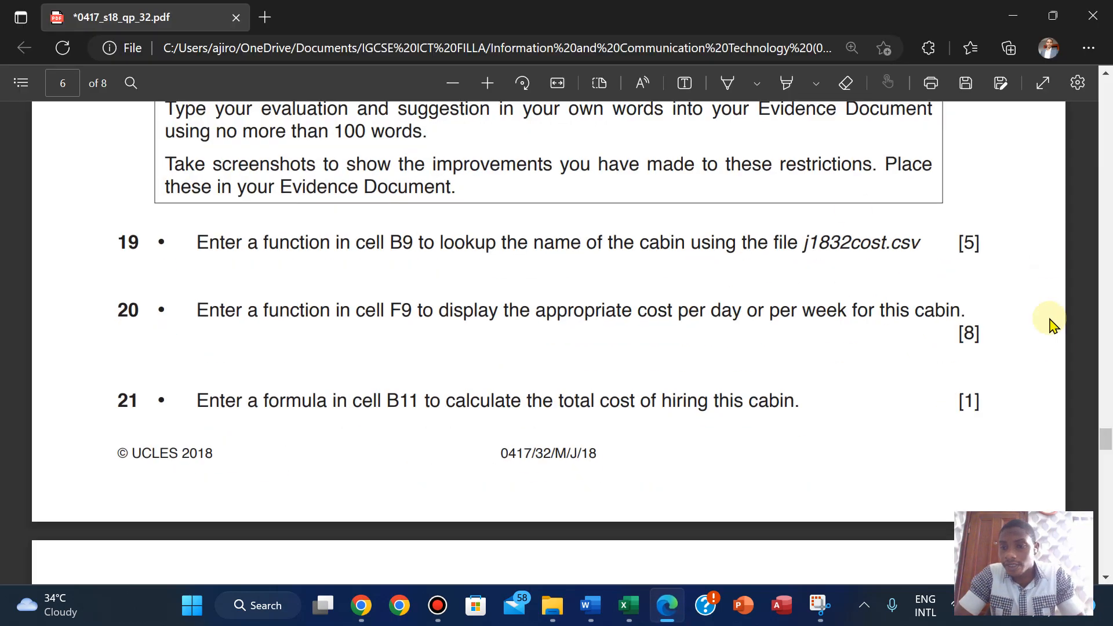
- Hide the question PDF, return to the booking workbook and select F9 showing 88
{"action": "left_click_drag", "start_coordinate": [1104, 435], "coordinate": [1097, 348]}
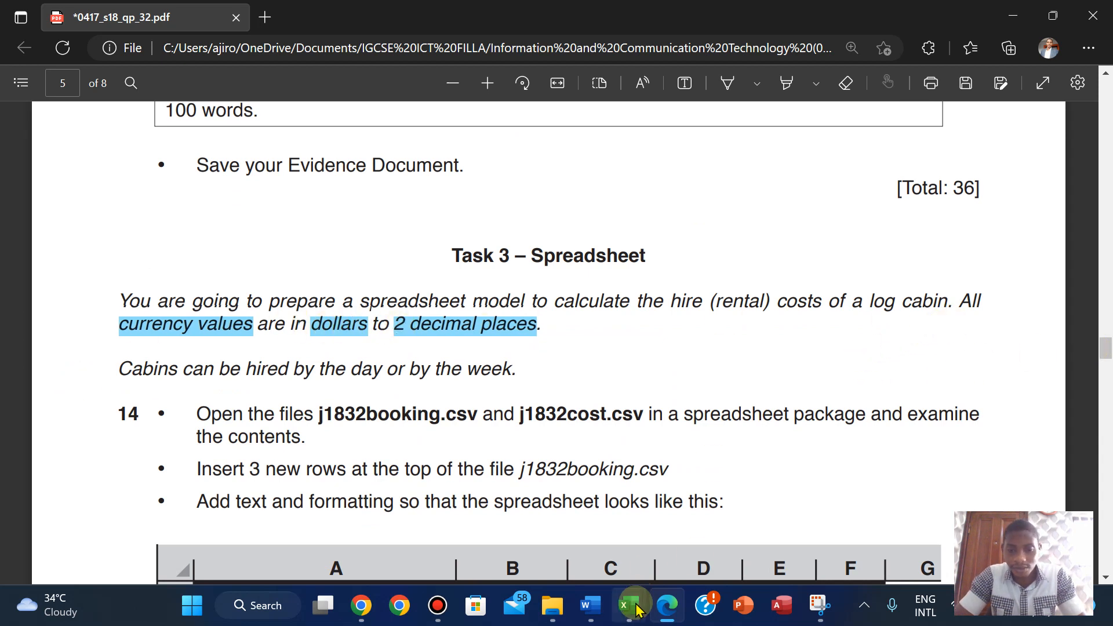
{"action": "mouse_move", "coordinate": [629, 605]}
{"action": "left_click", "coordinate": [701, 544]}
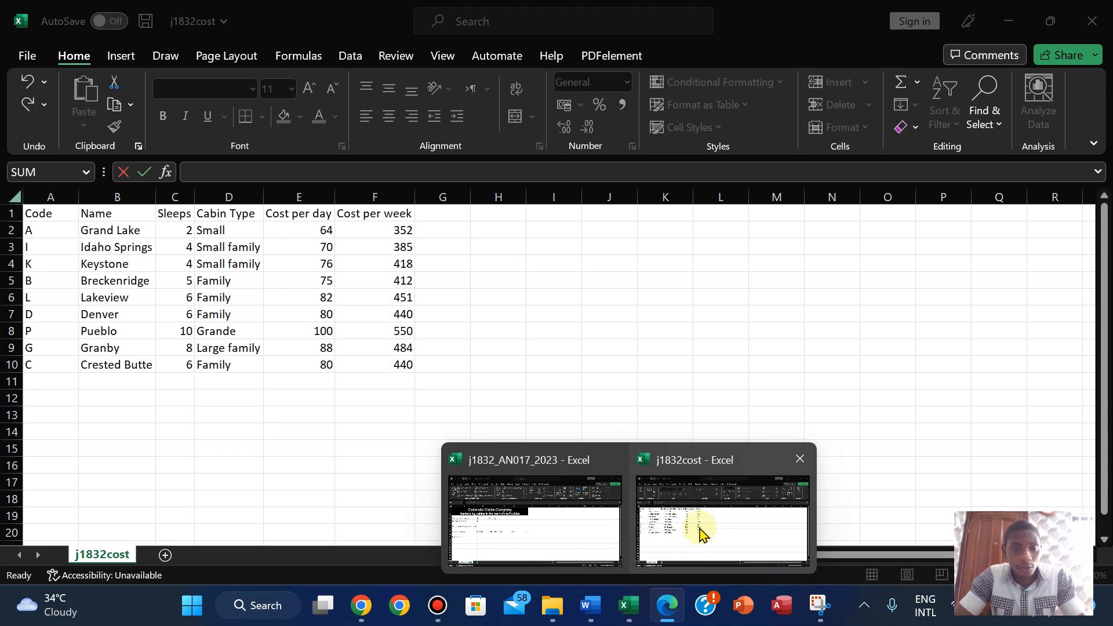
{"action": "mouse_move", "coordinate": [587, 522]}
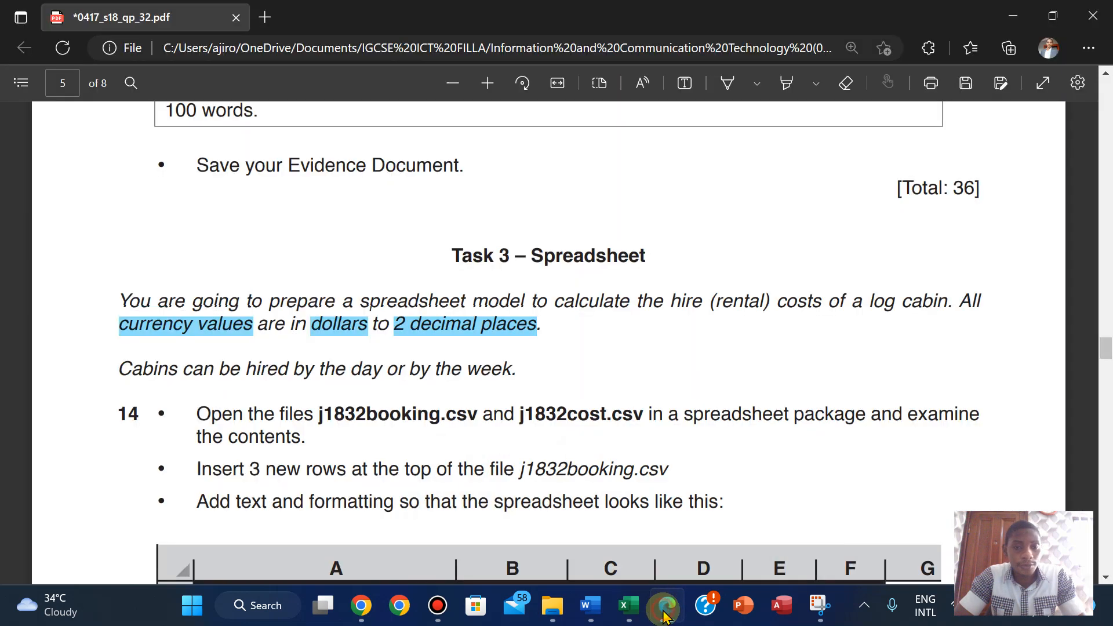
{"action": "left_click", "coordinate": [663, 610]}
{"action": "left_click", "coordinate": [663, 610]}
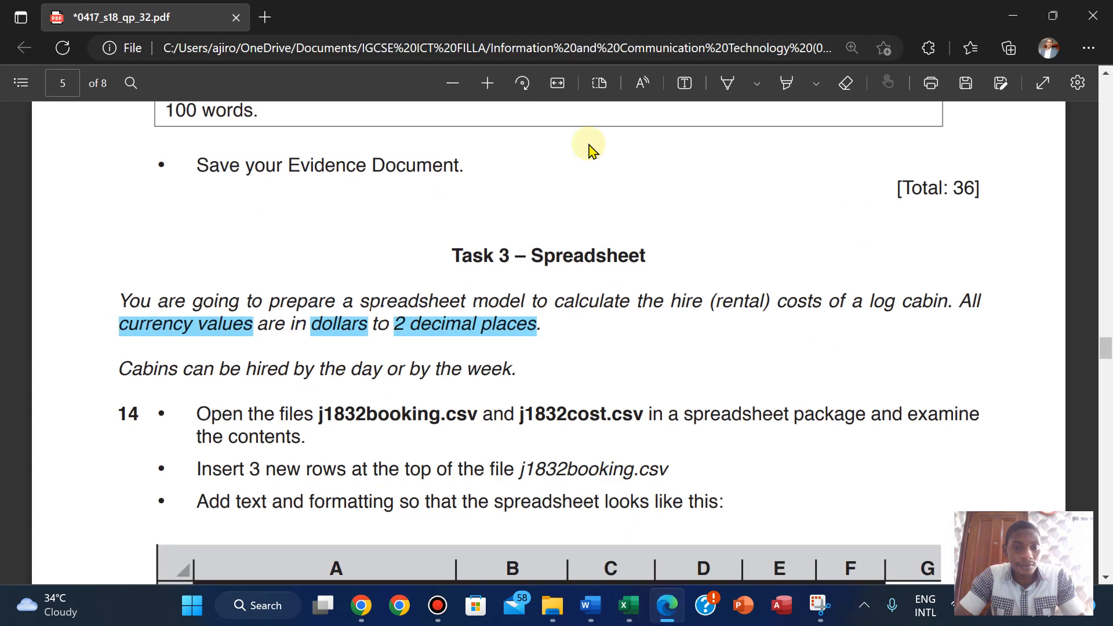
{"action": "left_click", "coordinate": [666, 605]}
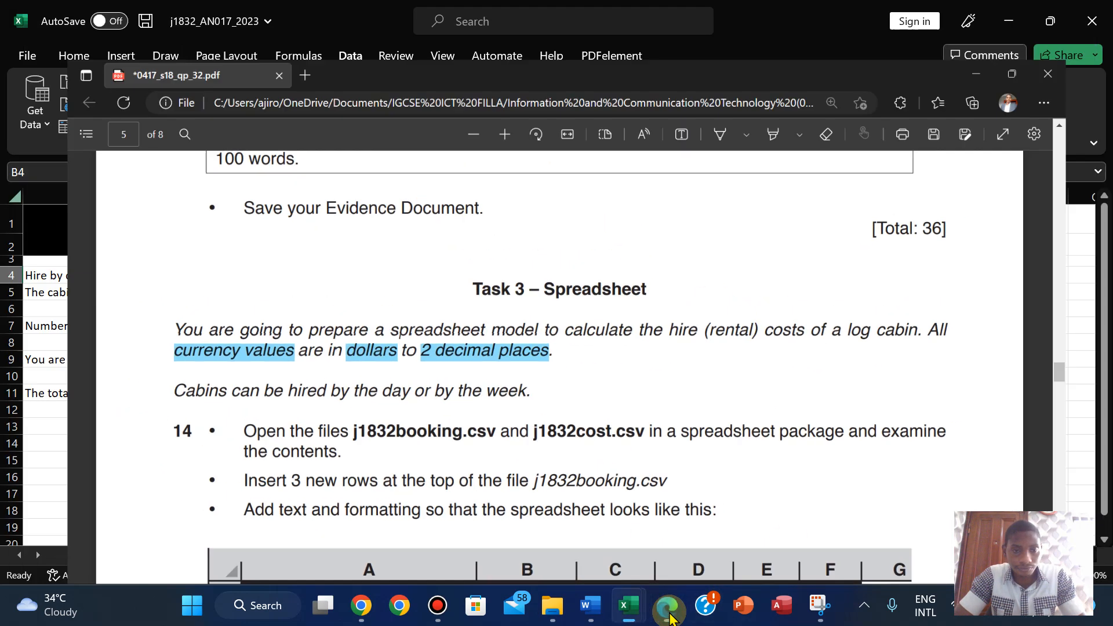
{"action": "left_click", "coordinate": [487, 362]}
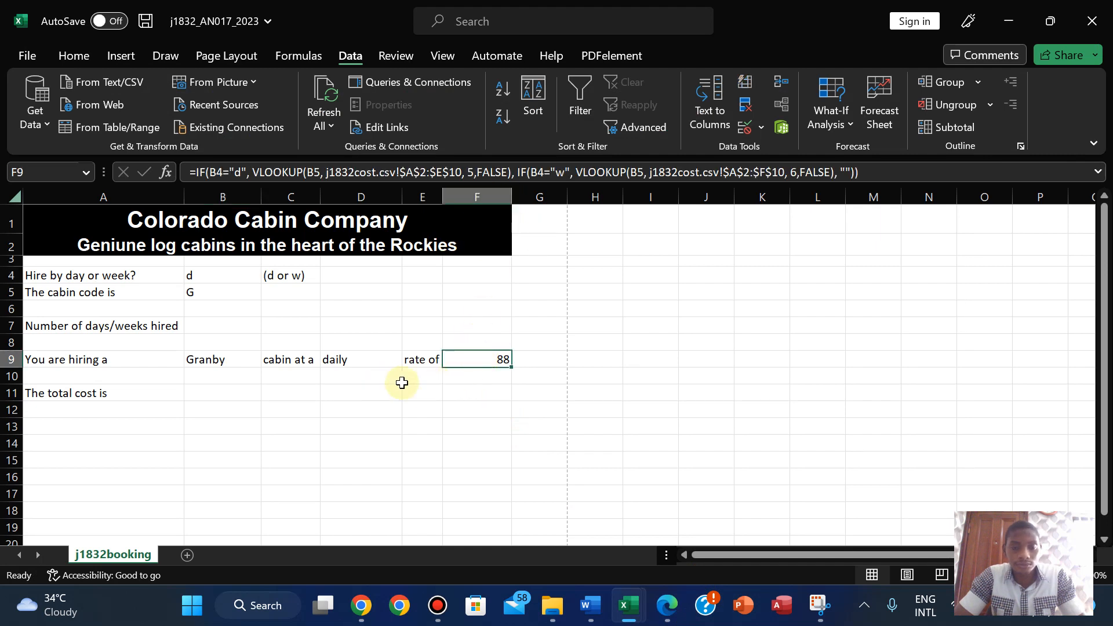
- Format F9 as Currency with $ English (United States) and 2 decimal places, giving $88.00
{"action": "left_click", "coordinate": [72, 55]}
{"action": "left_click", "coordinate": [579, 105]}
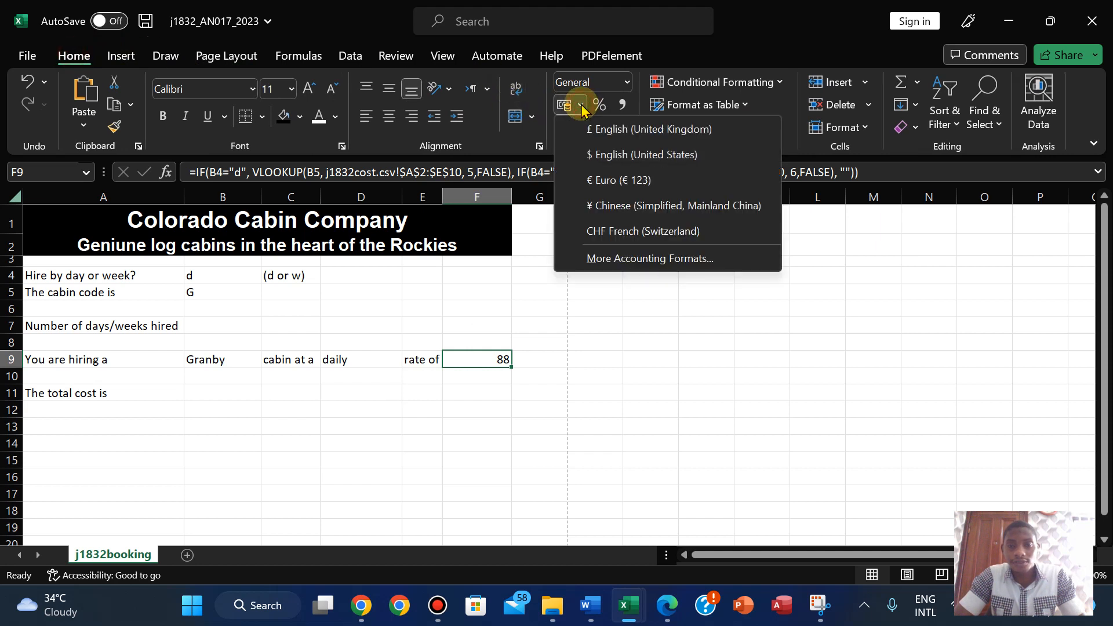
{"action": "left_click", "coordinate": [607, 155]}
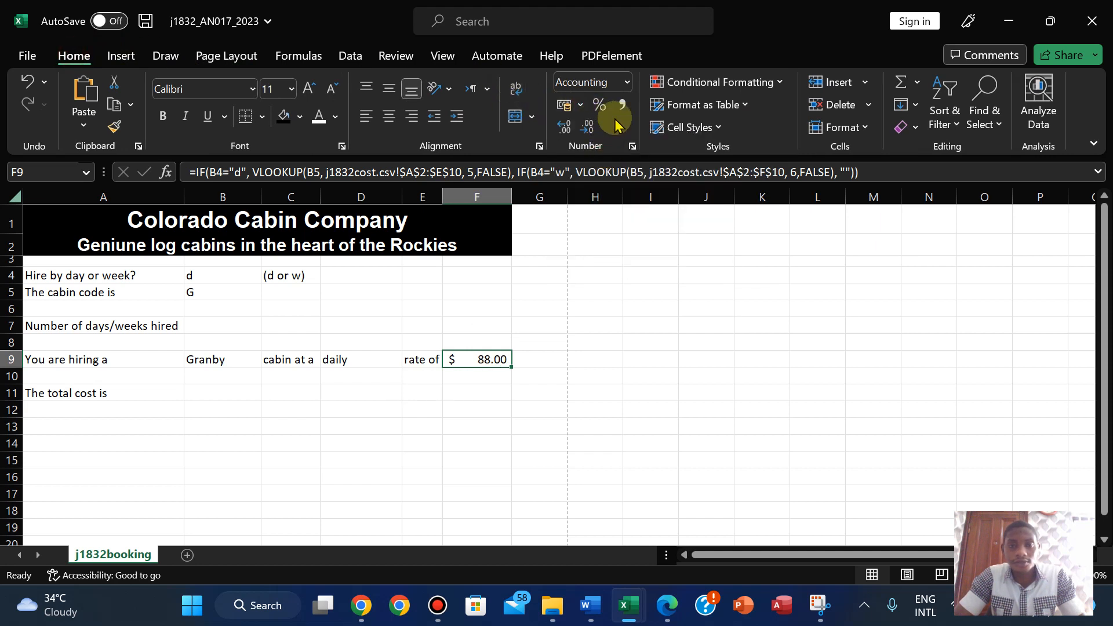
{"action": "left_click", "coordinate": [632, 147]}
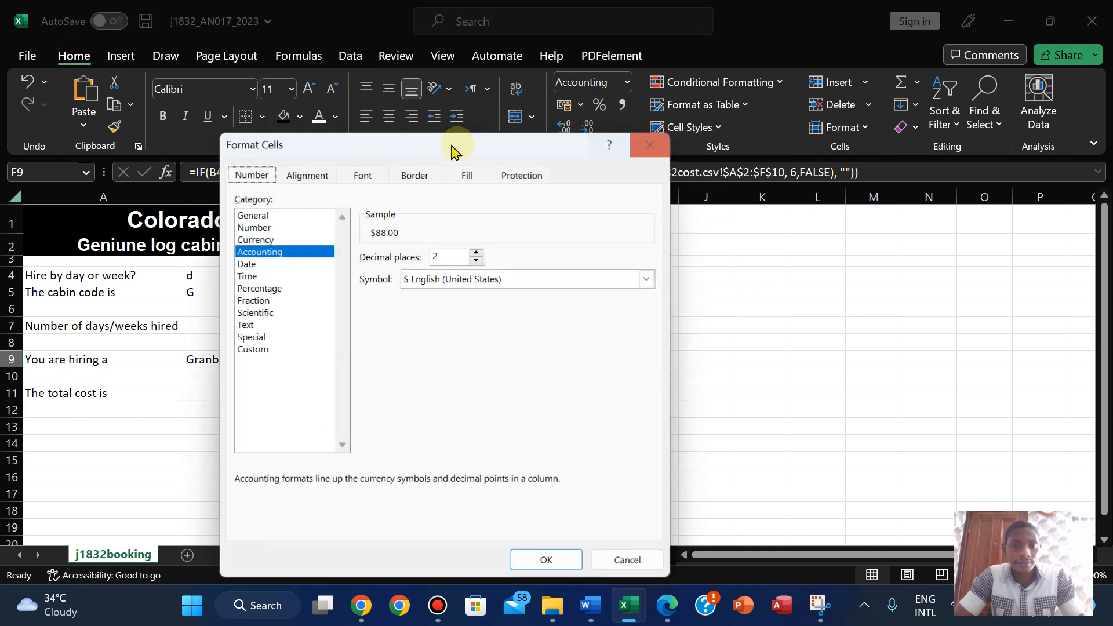
{"action": "left_click", "coordinate": [255, 240]}
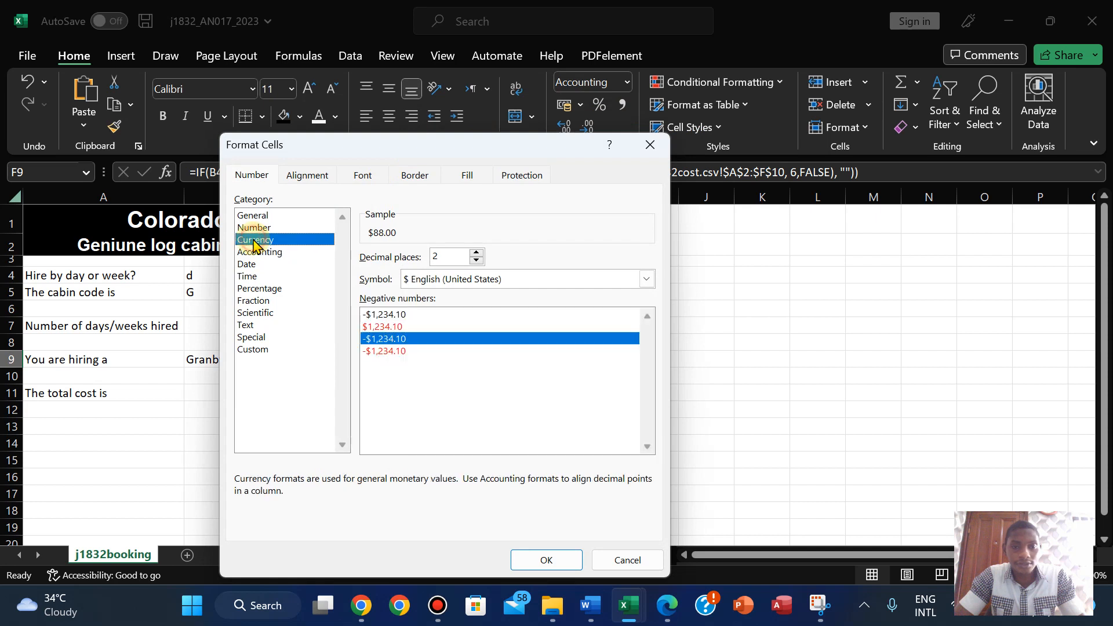
{"action": "left_click", "coordinate": [545, 560]}
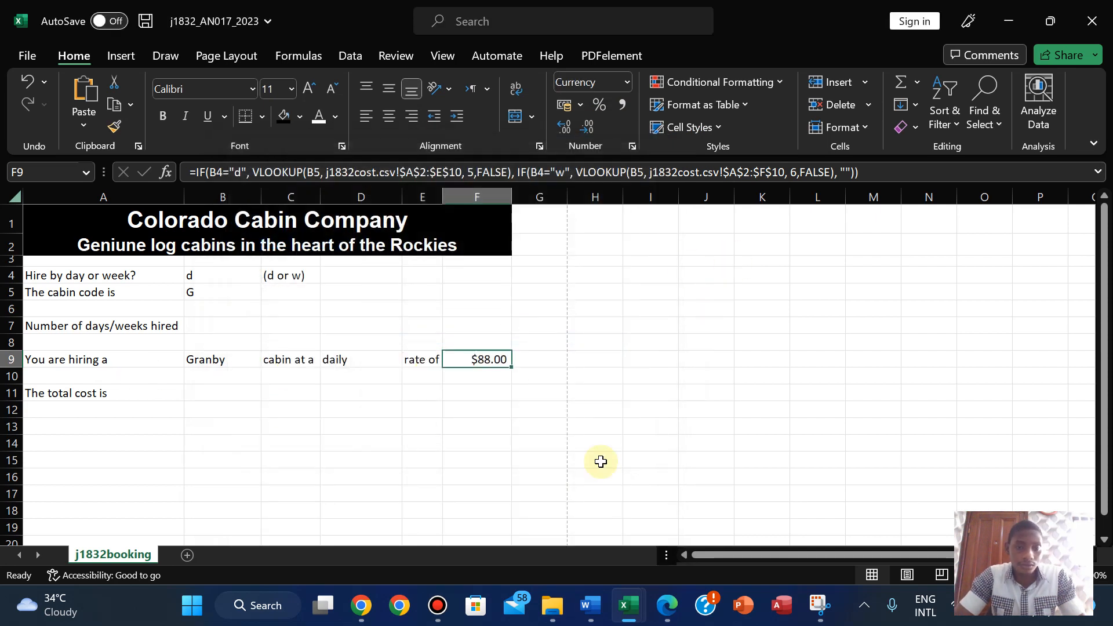
{"action": "left_click", "coordinate": [665, 617]}
{"action": "scroll", "coordinate": [510, 321], "scroll_direction": "down", "scroll_amount": 2}
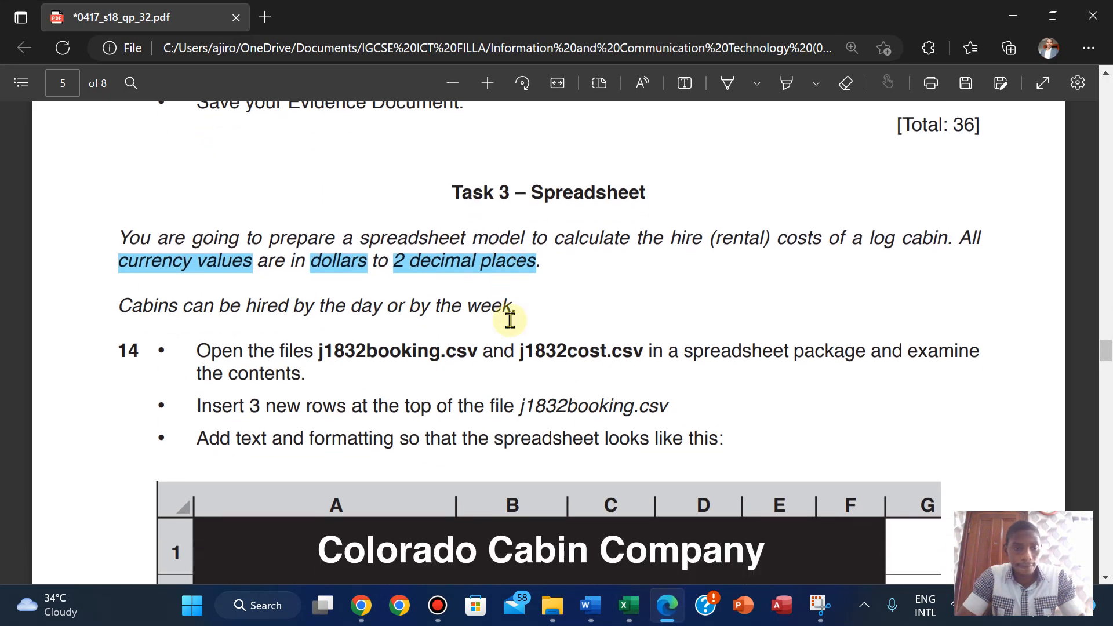
{"action": "scroll", "coordinate": [510, 321], "scroll_direction": "down", "scroll_amount": 15}
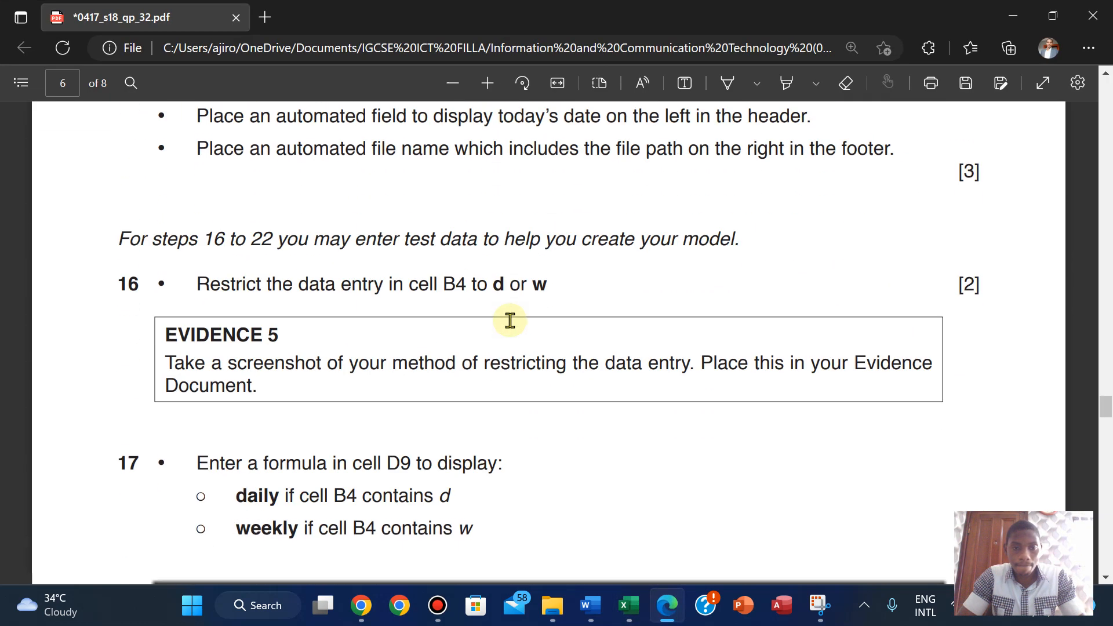
{"action": "scroll", "coordinate": [510, 321], "scroll_direction": "up", "scroll_amount": 1}
{"action": "scroll", "coordinate": [510, 320], "scroll_direction": "down", "scroll_amount": 14}
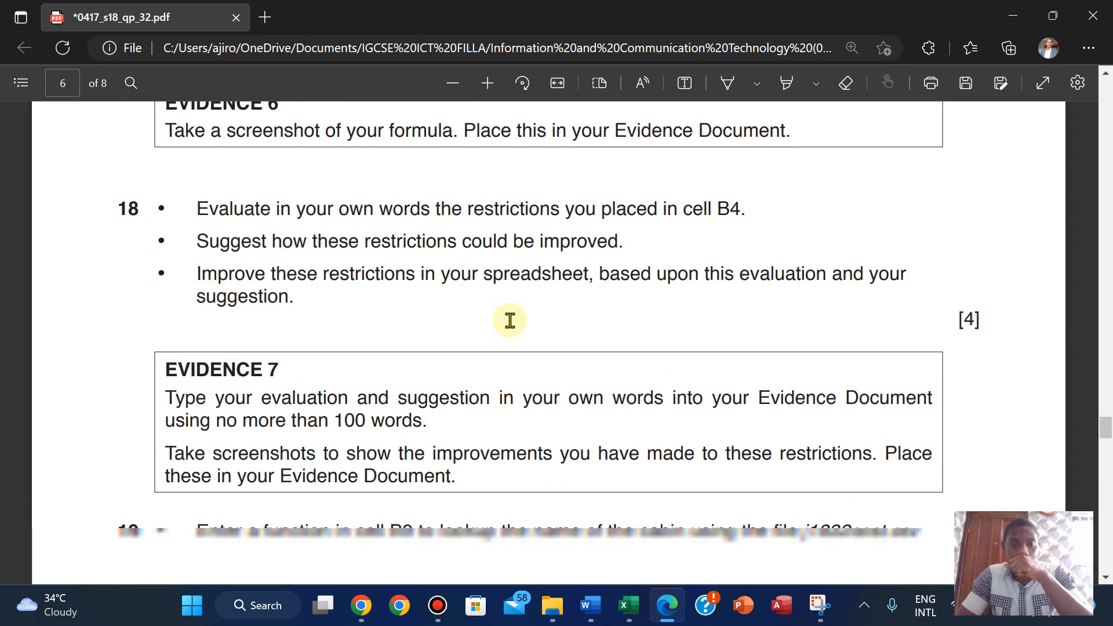
{"action": "scroll", "coordinate": [510, 321], "scroll_direction": "down", "scroll_amount": 2}
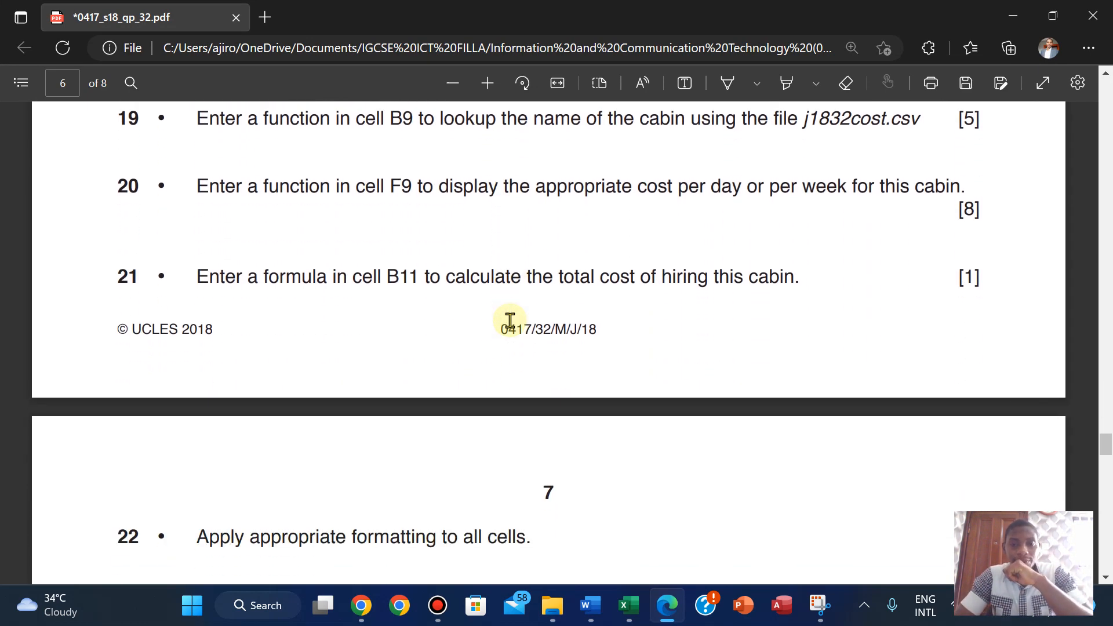
{"action": "mouse_move", "coordinate": [630, 620]}
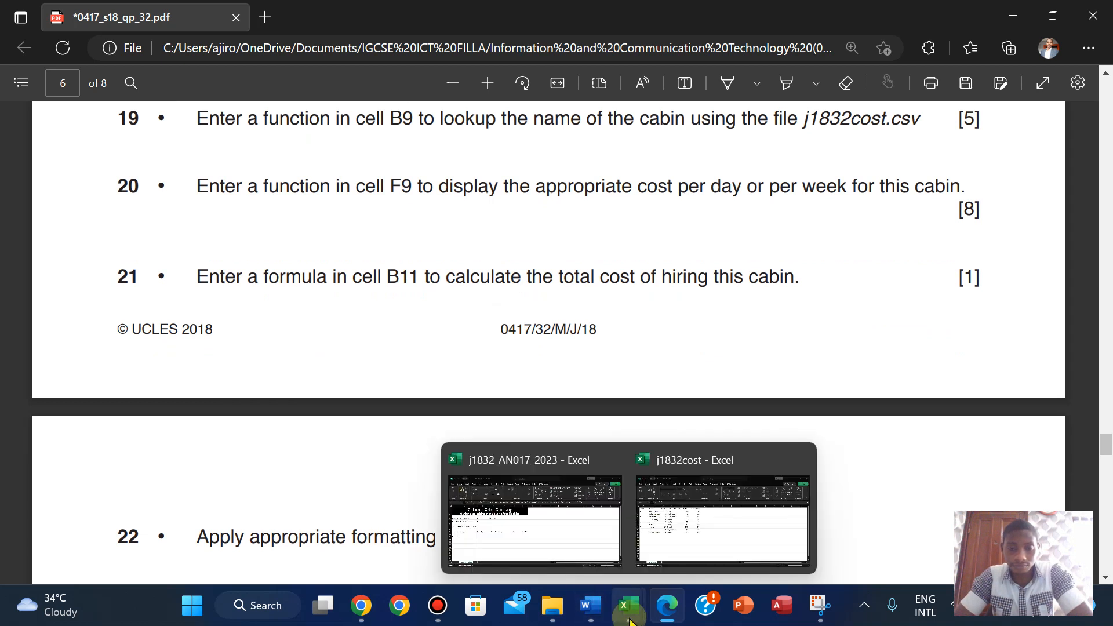
{"action": "left_click", "coordinate": [564, 529]}
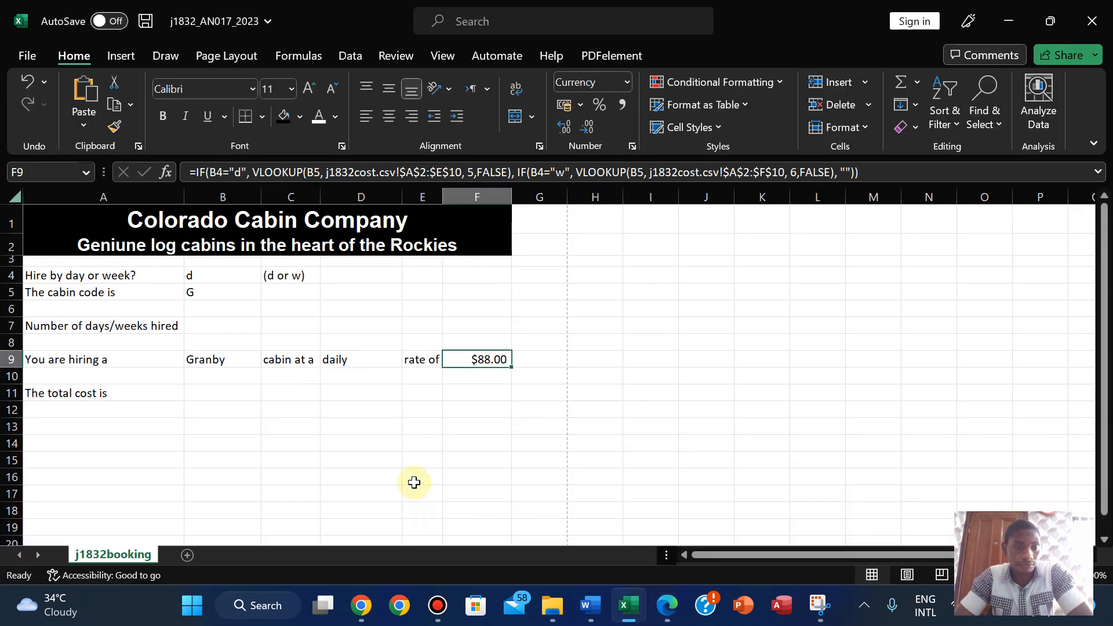
{"action": "left_click", "coordinate": [213, 398]}
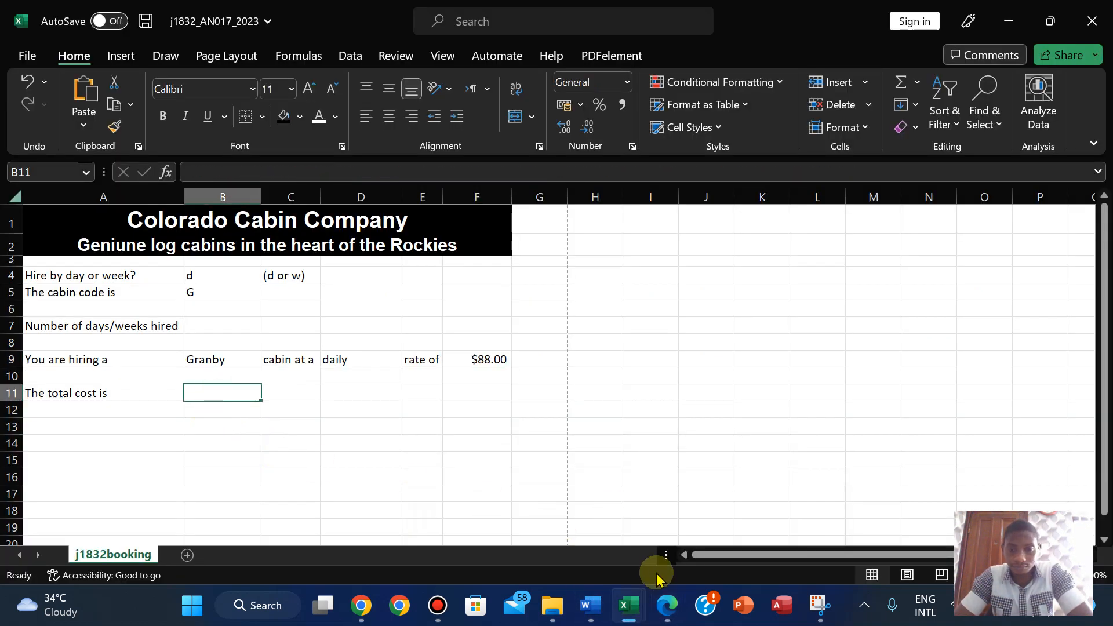
{"action": "left_click", "coordinate": [668, 618]}
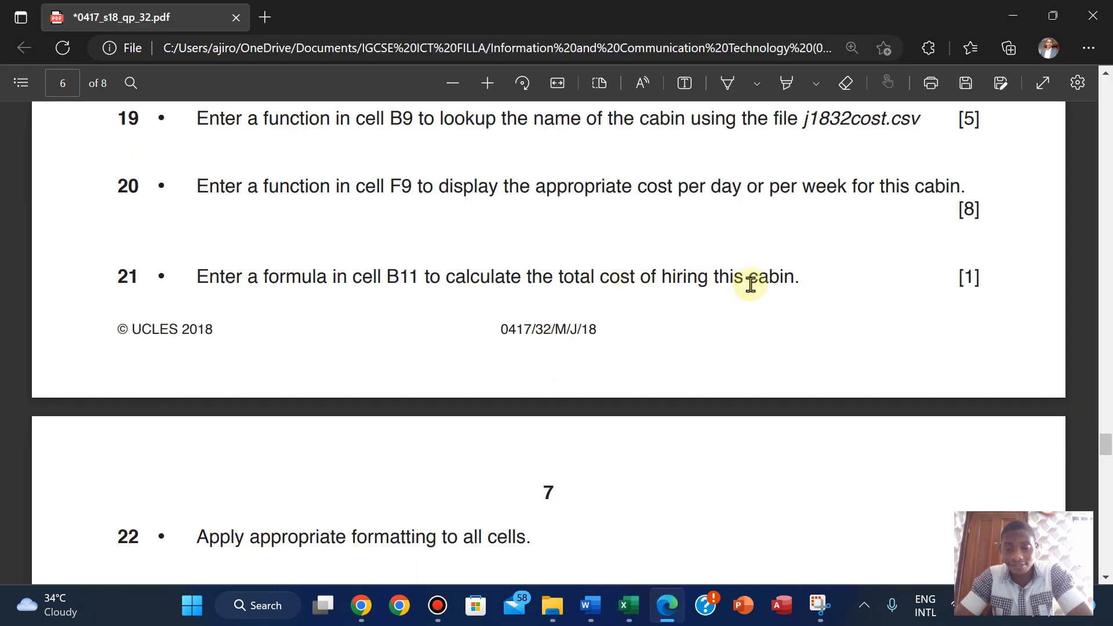
{"action": "mouse_move", "coordinate": [629, 605]}
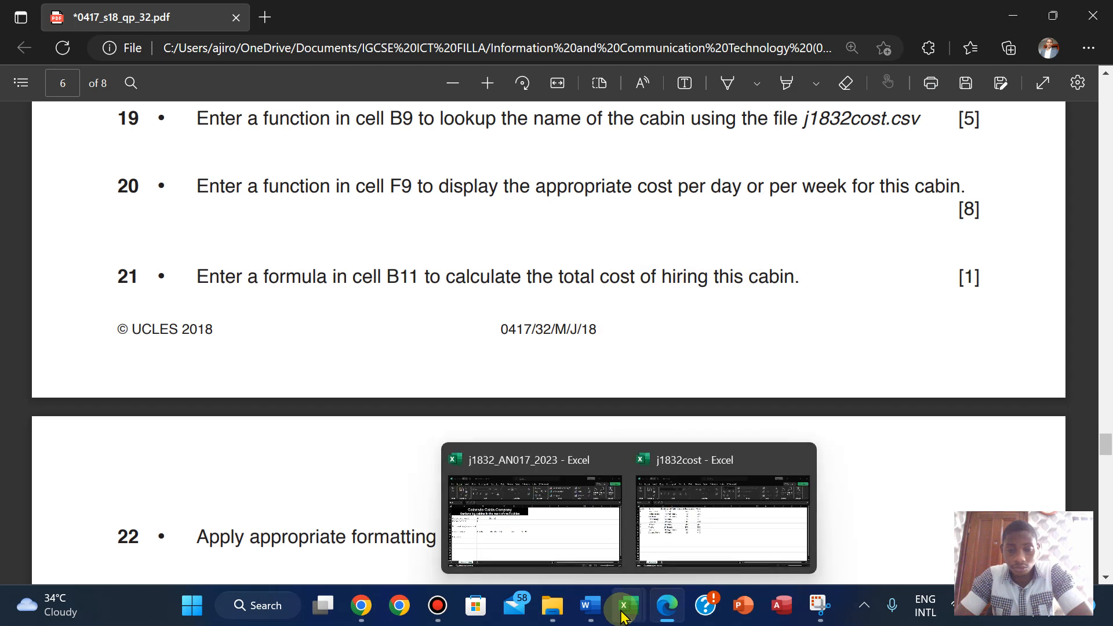
{"action": "mouse_move", "coordinate": [540, 512]}
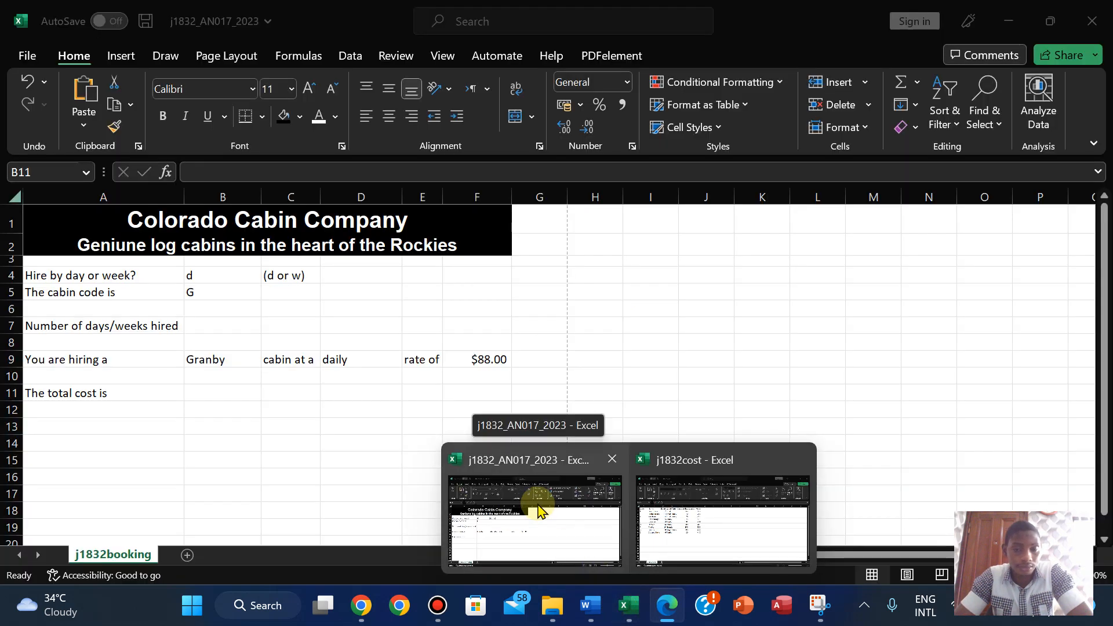
{"action": "mouse_move", "coordinate": [698, 522]}
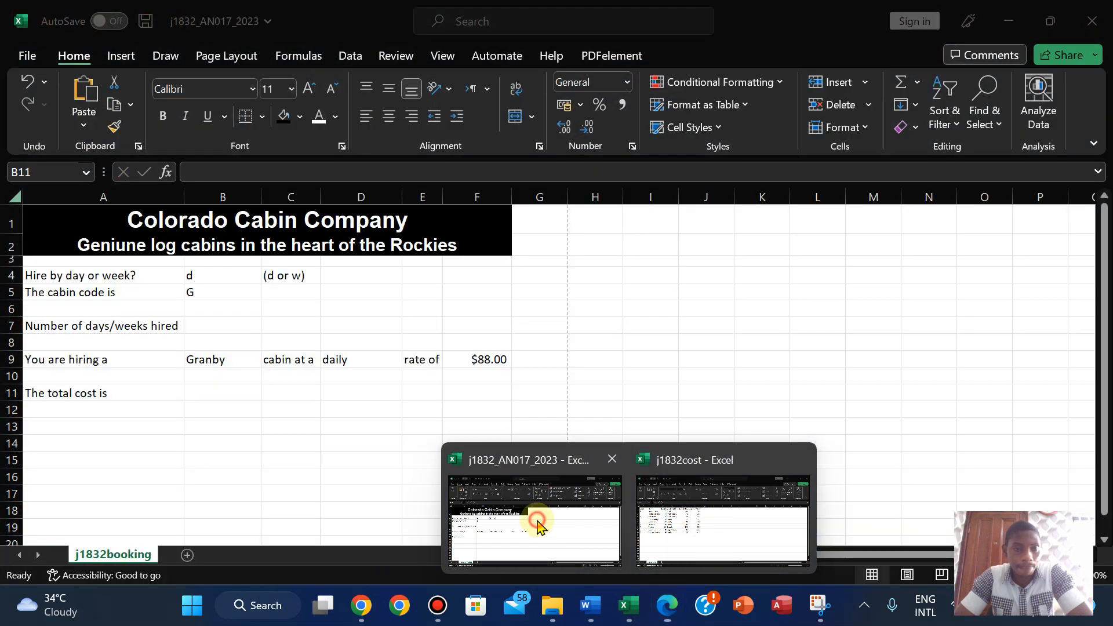
{"action": "left_click", "coordinate": [536, 521]}
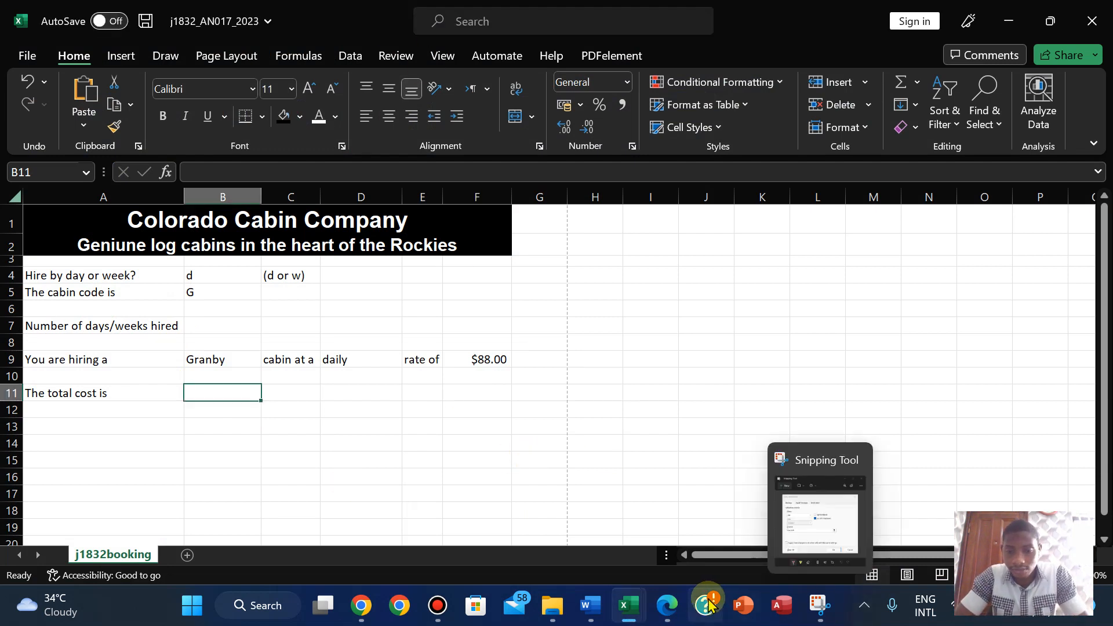
{"action": "left_click", "coordinate": [667, 605]}
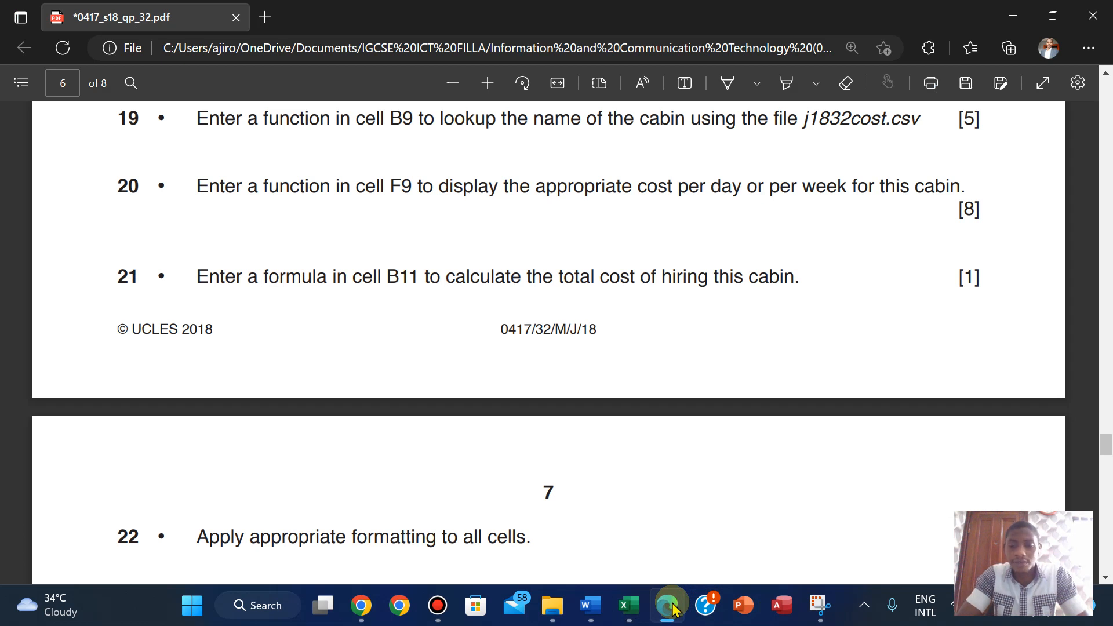
{"action": "scroll", "coordinate": [863, 557], "scroll_direction": "down", "scroll_amount": 2}
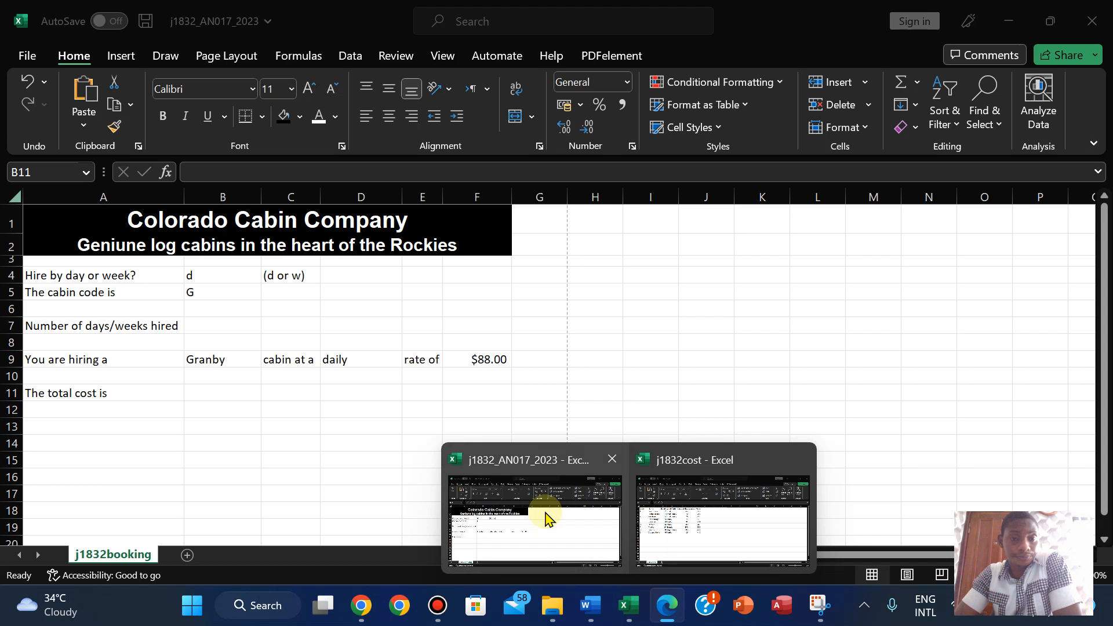
{"action": "left_click", "coordinate": [544, 514]}
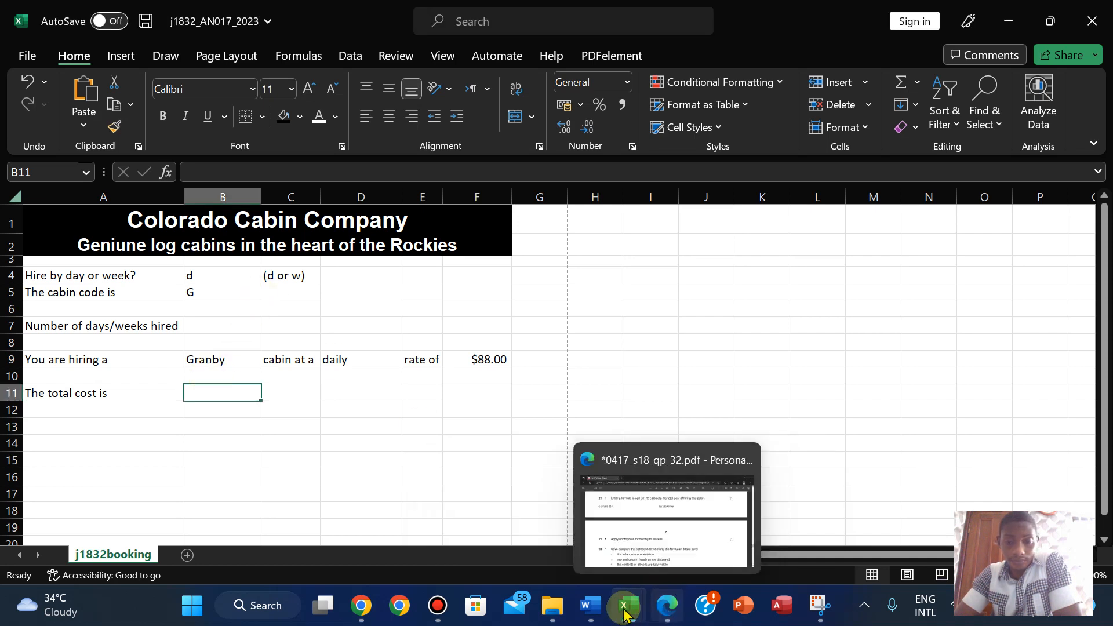
- Move between the cost data and j1832_AN017_2023 workbooks, checking the question paper, ending on j1832booking
{"action": "mouse_move", "coordinate": [623, 612]}
{"action": "left_click", "coordinate": [703, 489]}
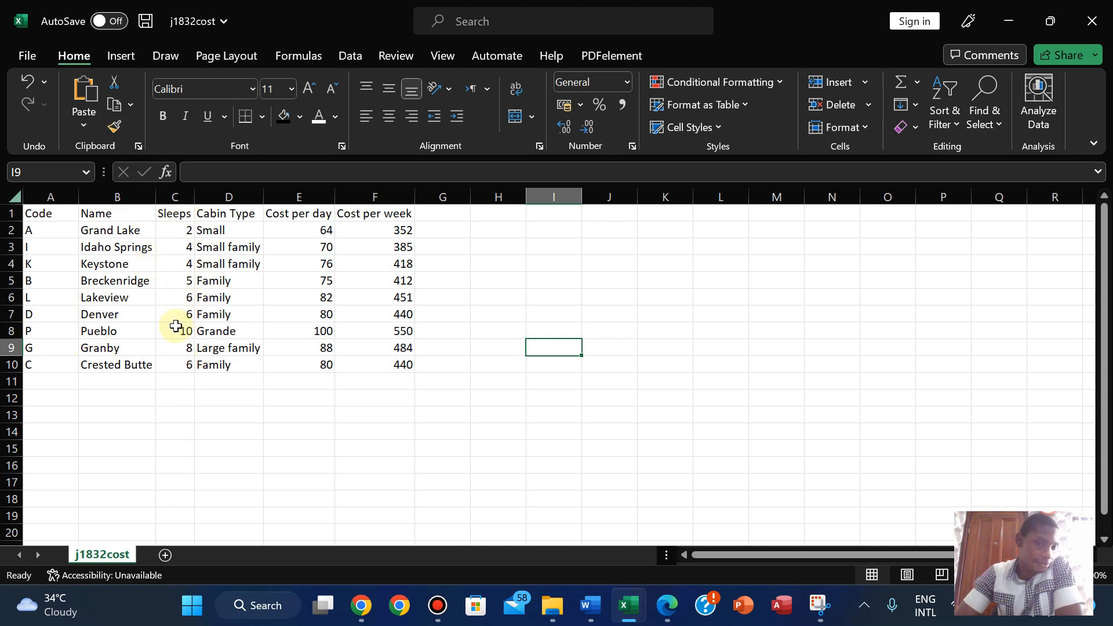
{"action": "mouse_move", "coordinate": [618, 605]}
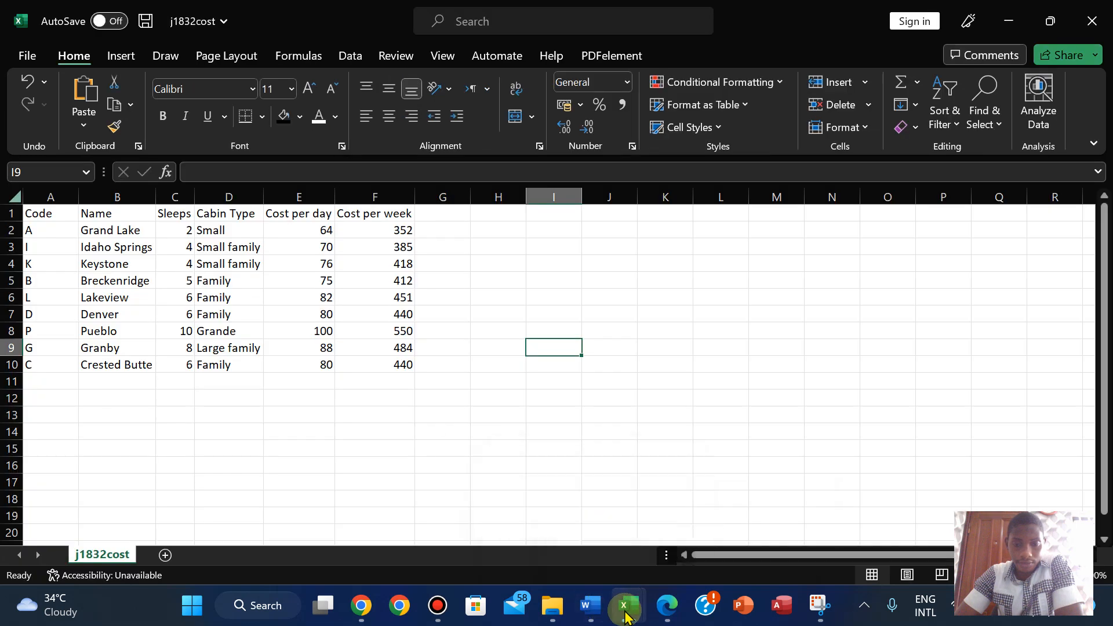
{"action": "left_click", "coordinate": [551, 541]}
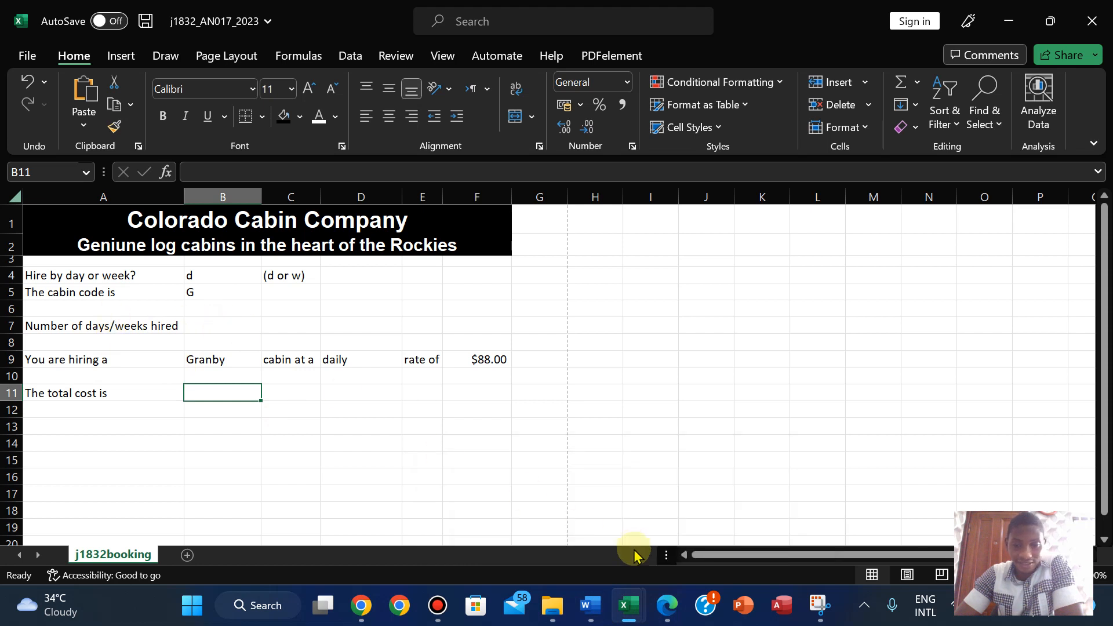
{"action": "mouse_move", "coordinate": [627, 615]}
{"action": "left_click", "coordinate": [662, 507]}
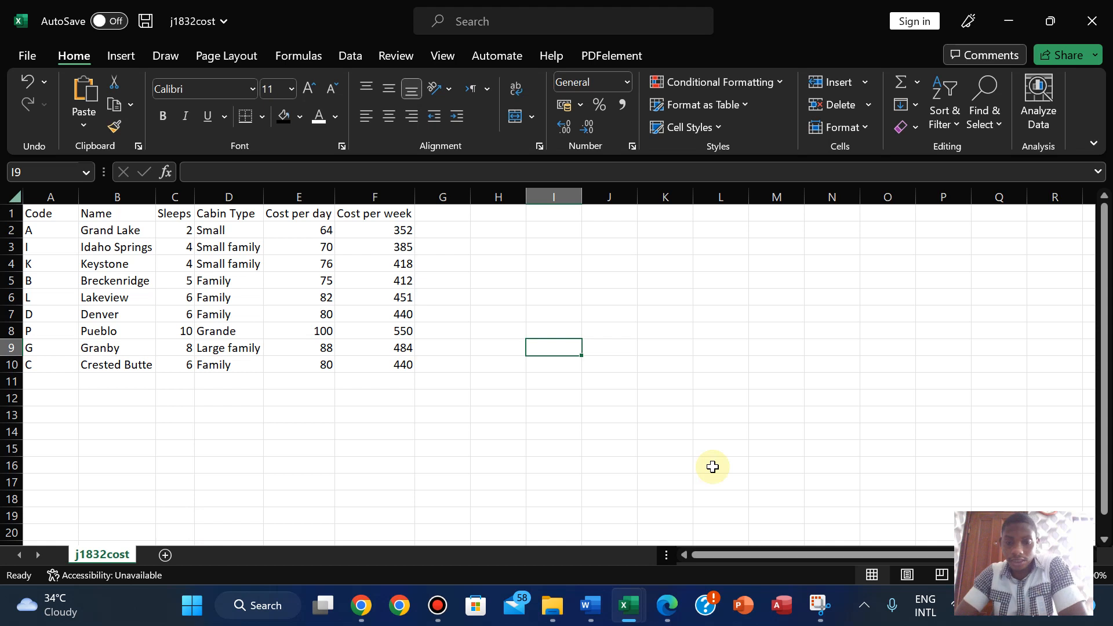
{"action": "mouse_move", "coordinate": [629, 605]}
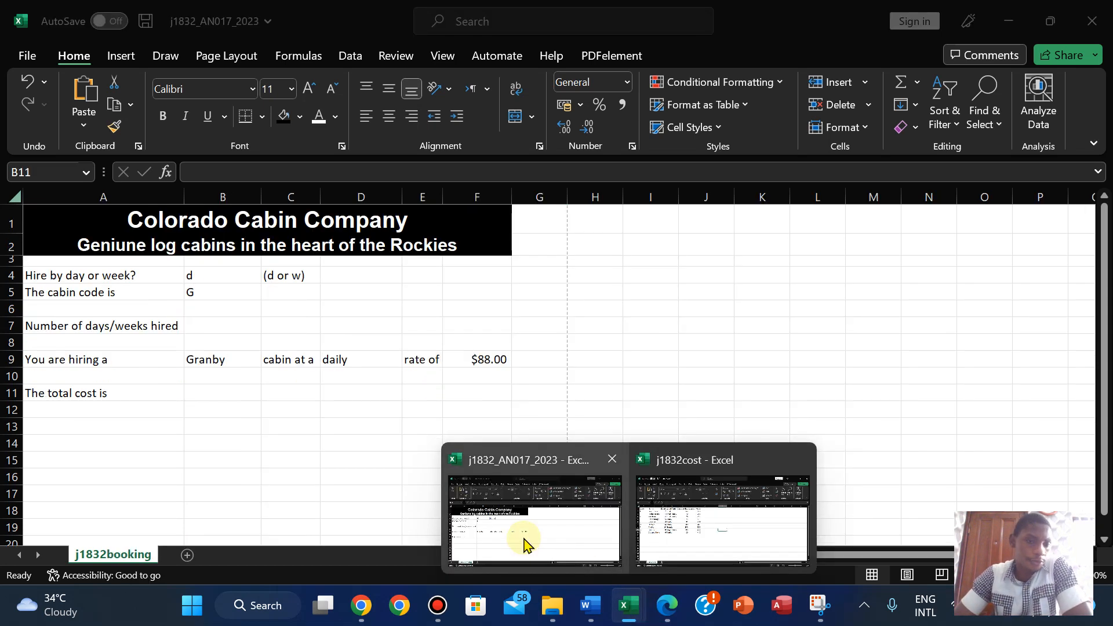
{"action": "left_click", "coordinate": [524, 539]}
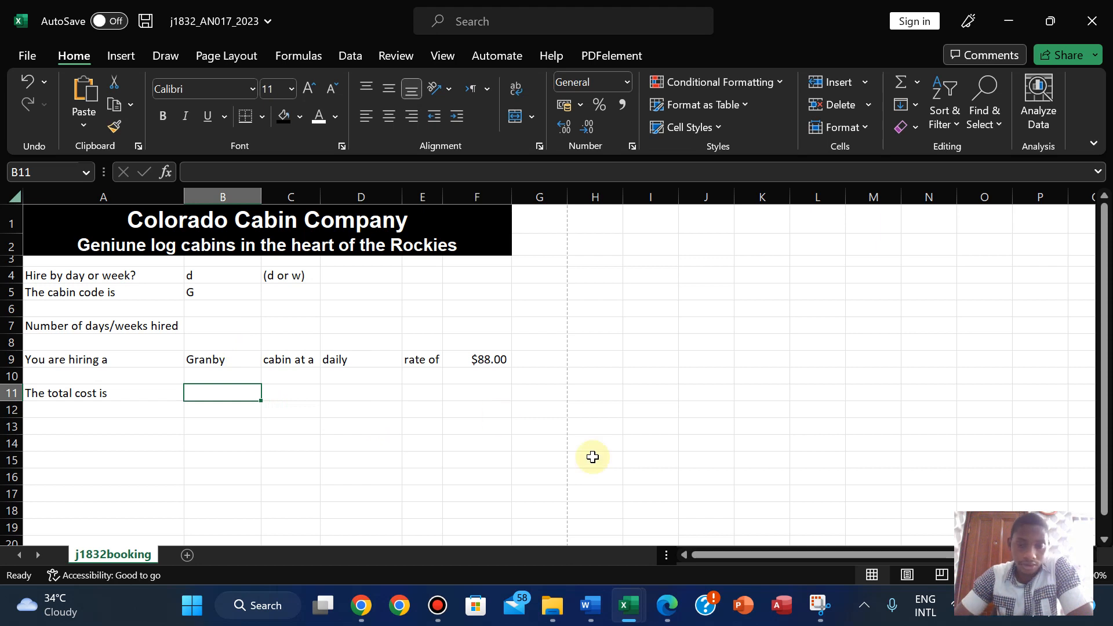
{"action": "left_click", "coordinate": [665, 612]}
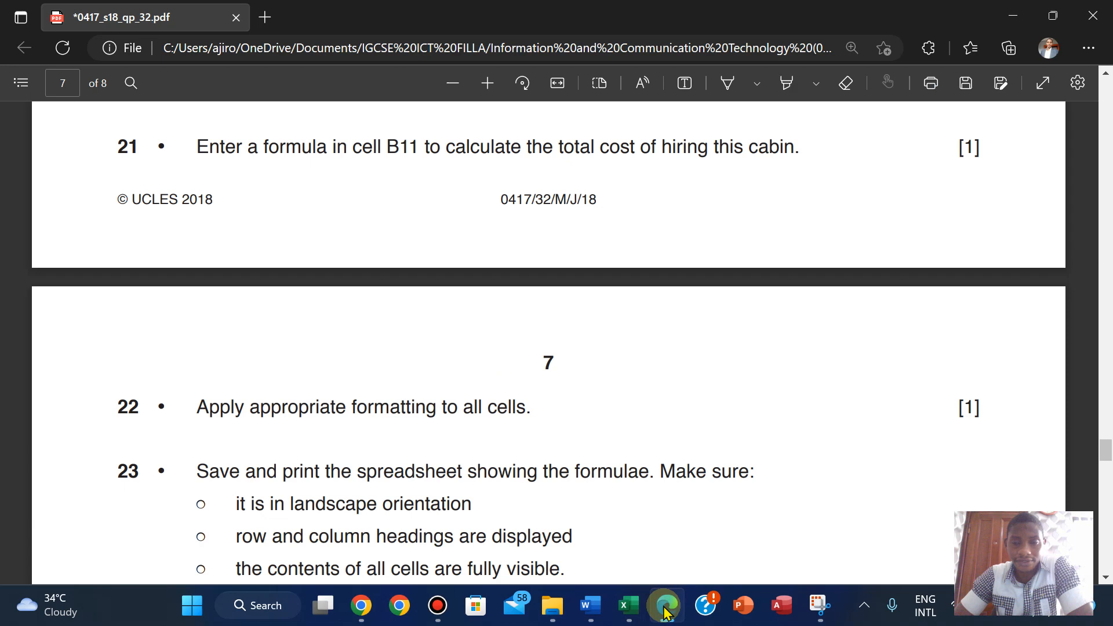
{"action": "left_click", "coordinate": [665, 612]}
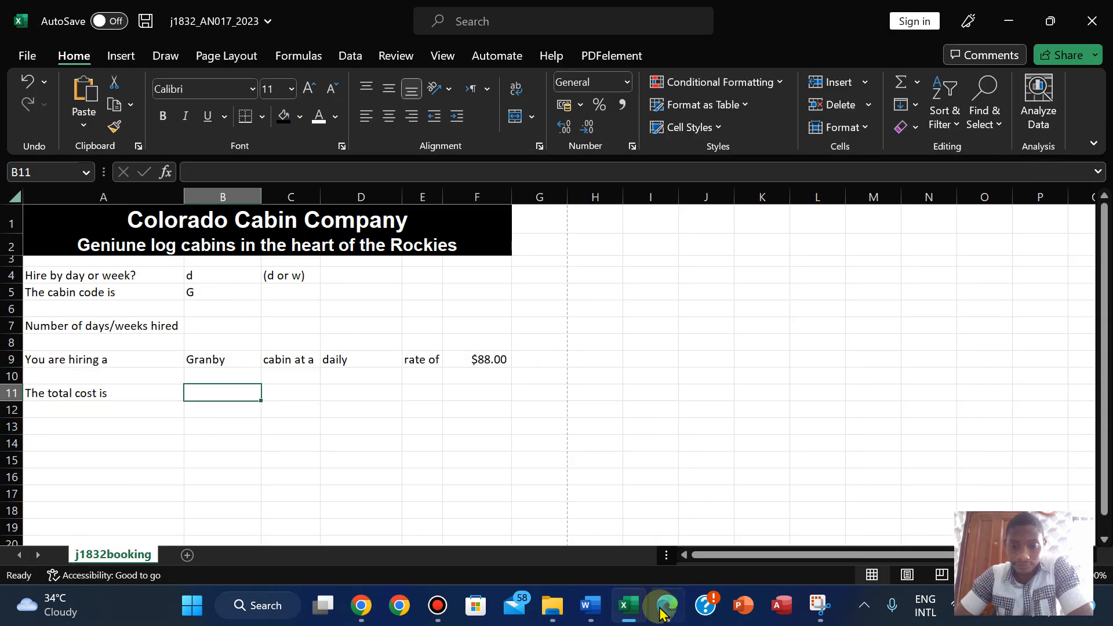
{"action": "left_click", "coordinate": [664, 612]}
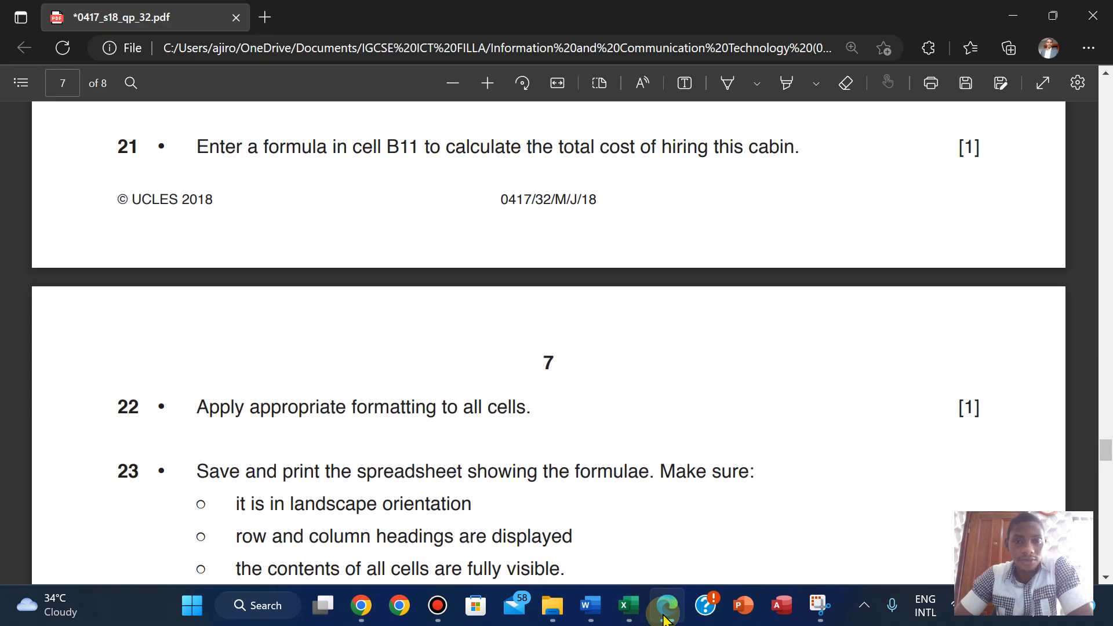
{"action": "left_click", "coordinate": [664, 617]}
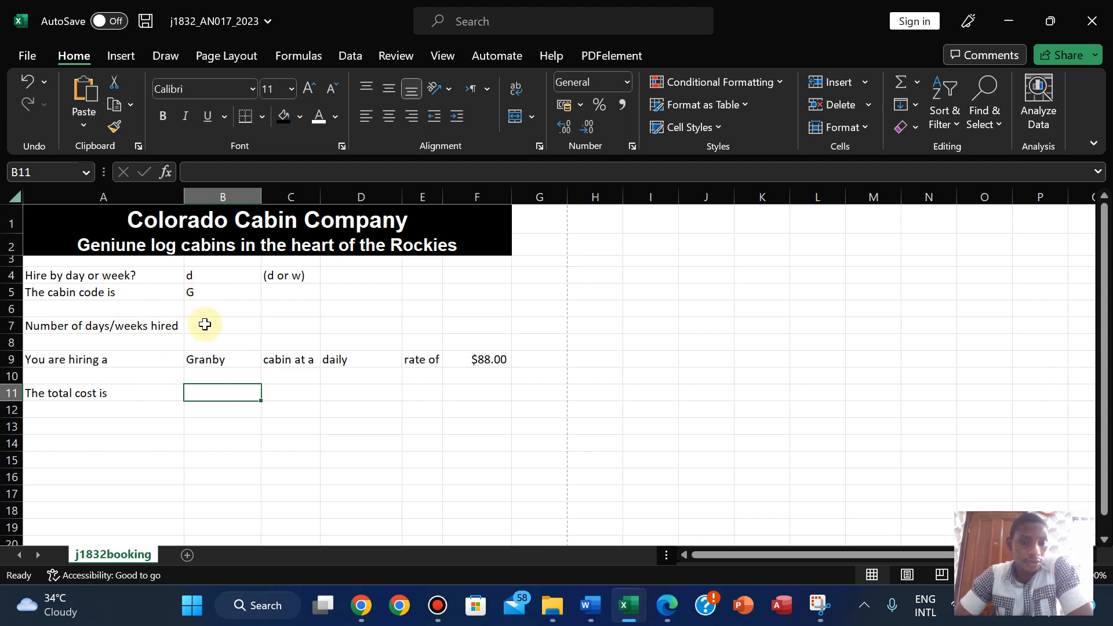
{"action": "type", "text": "="}
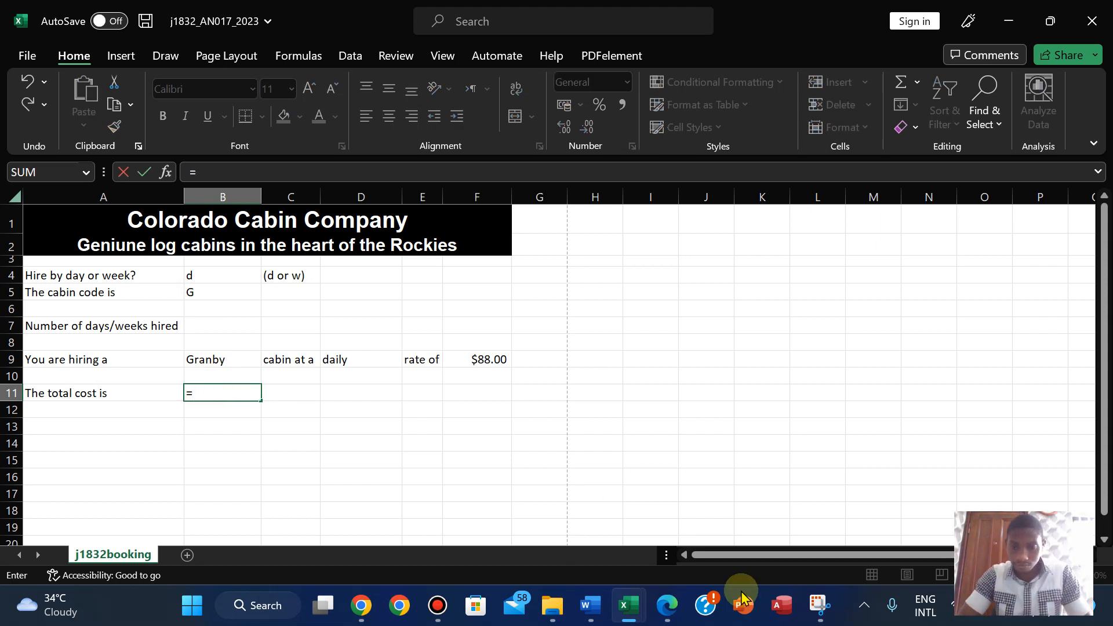
{"action": "left_click", "coordinate": [664, 603]}
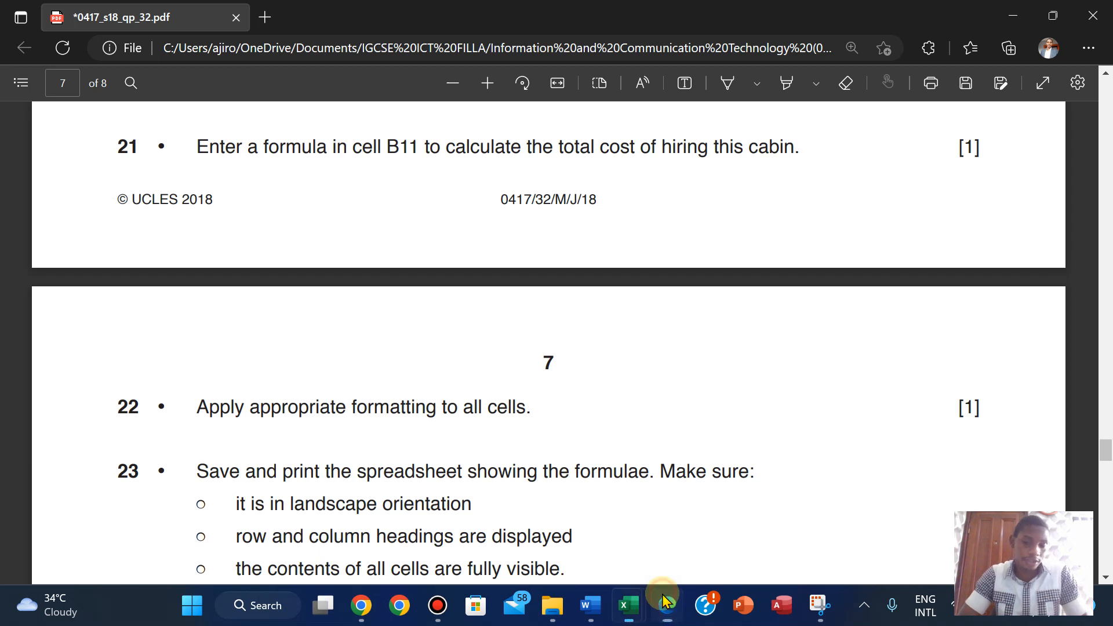
{"action": "left_click", "coordinate": [665, 602]}
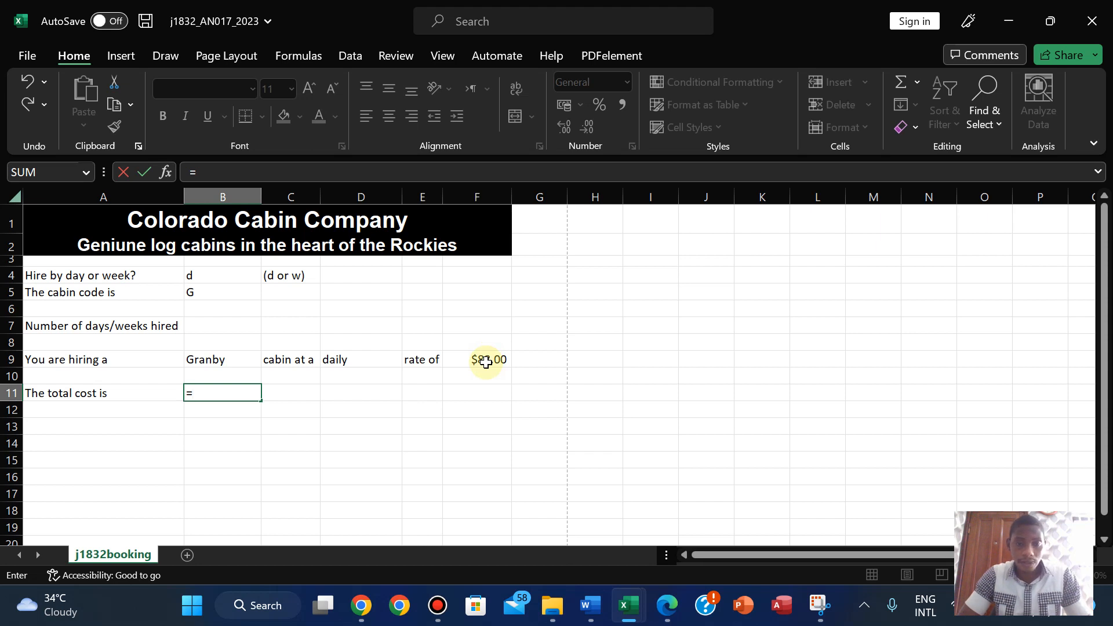
{"action": "left_click", "coordinate": [200, 325]}
{"action": "key", "text": "BackSpace"}
{"action": "key", "text": "BackSpace"}
{"action": "key", "text": "BackSpace"}
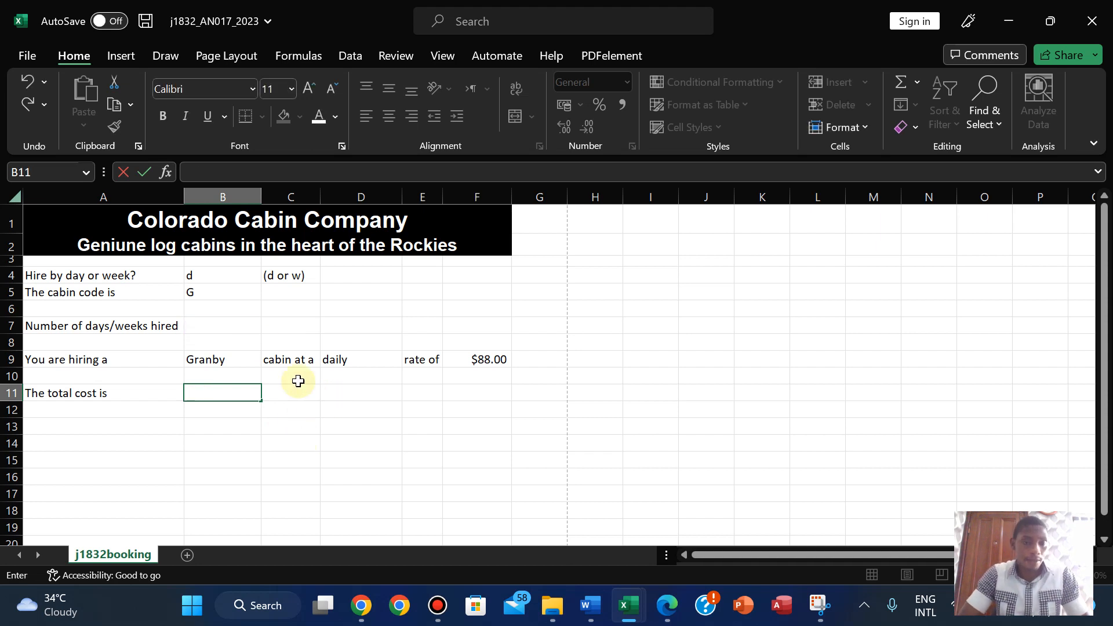
{"action": "left_click", "coordinate": [222, 322]}
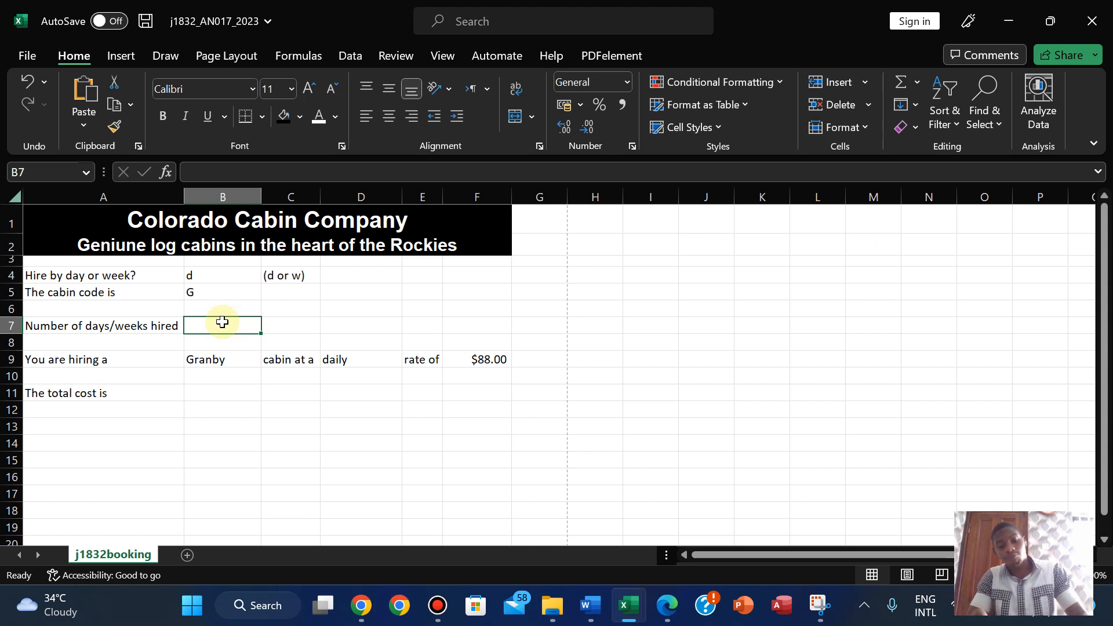
- Enter 4 days hired in B7 and the formula =F9*B7 in B11, giving $352.00
{"action": "type", "text": "4"}
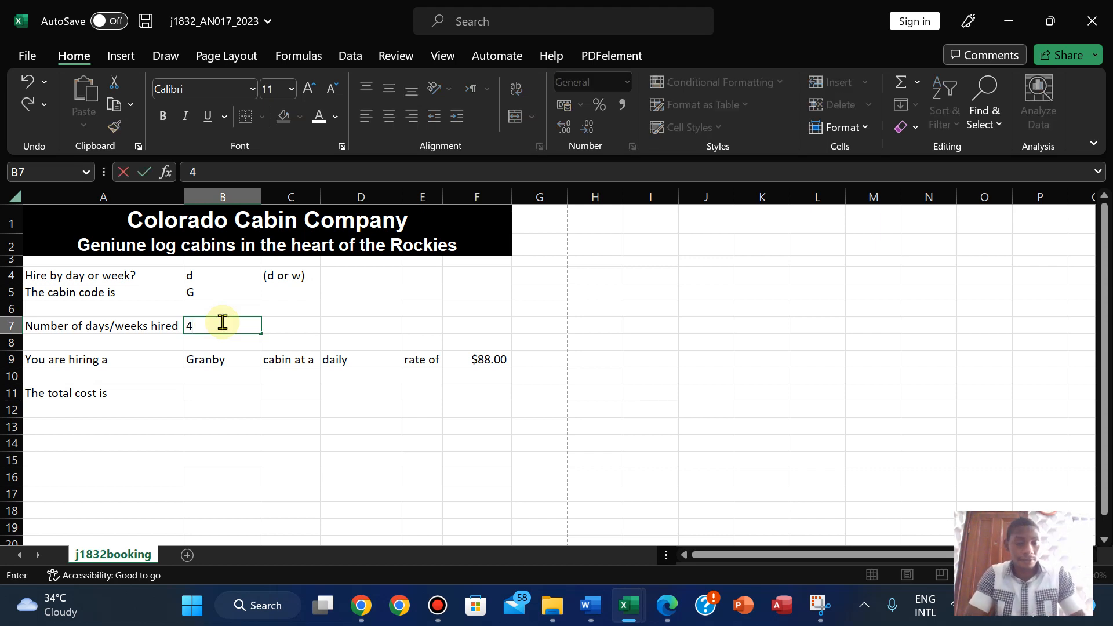
{"action": "left_click", "coordinate": [201, 397]}
{"action": "type", "text": "="}
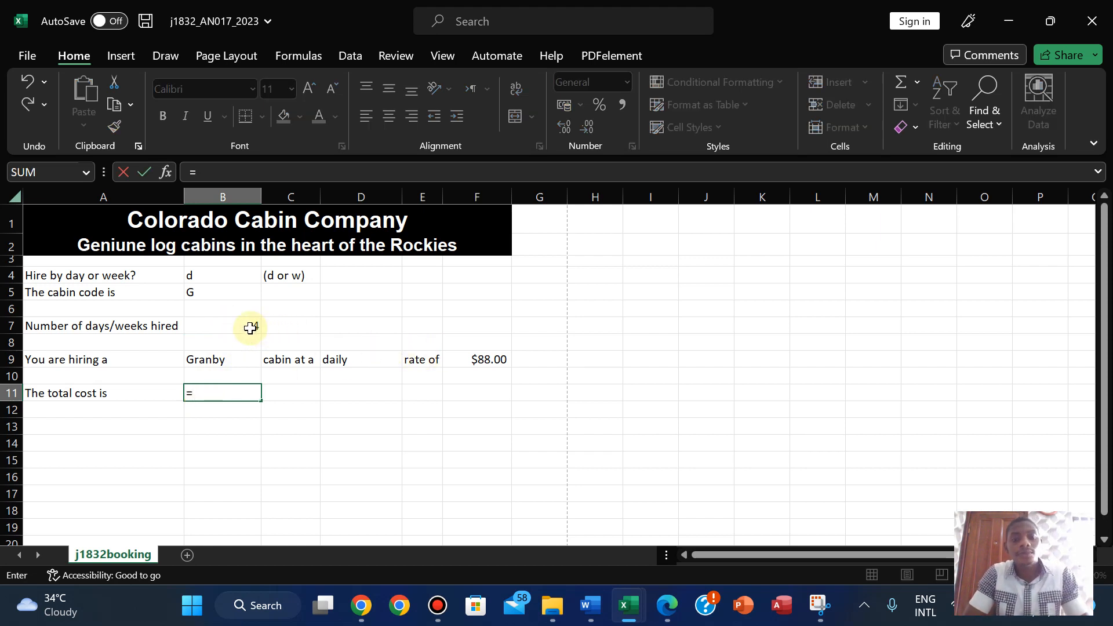
{"action": "left_click", "coordinate": [484, 360]}
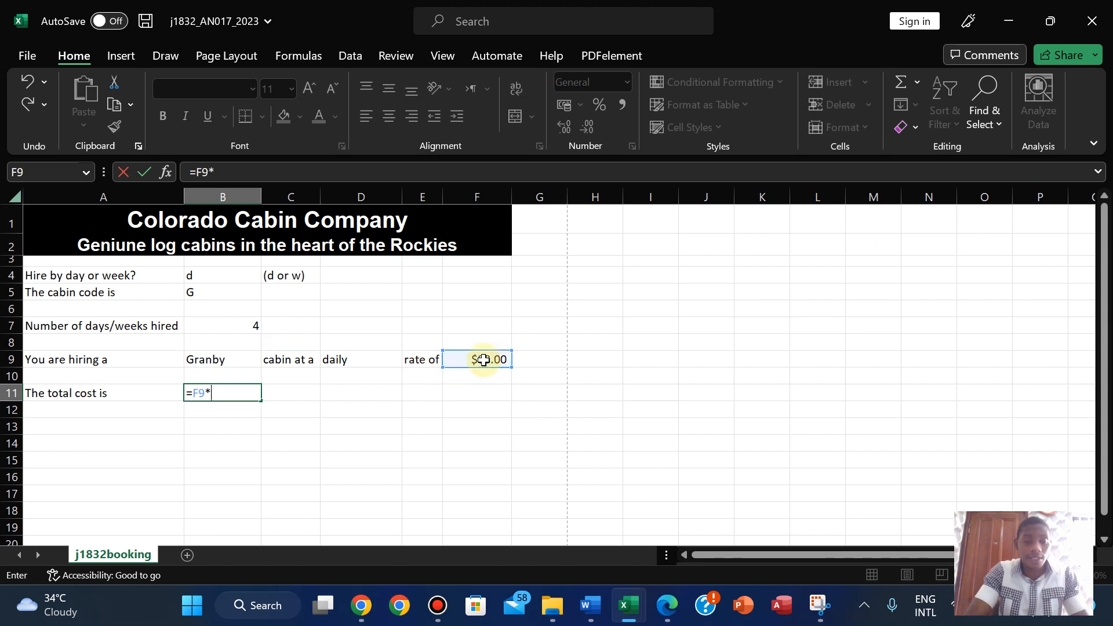
{"action": "type", "text": "*"}
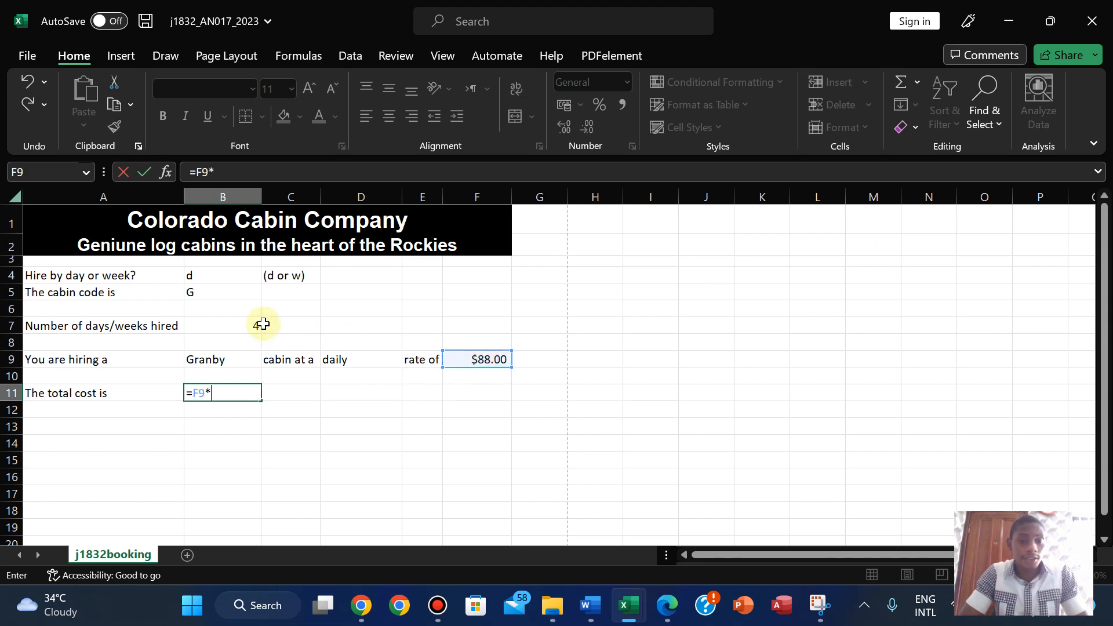
{"action": "left_click", "coordinate": [214, 325]}
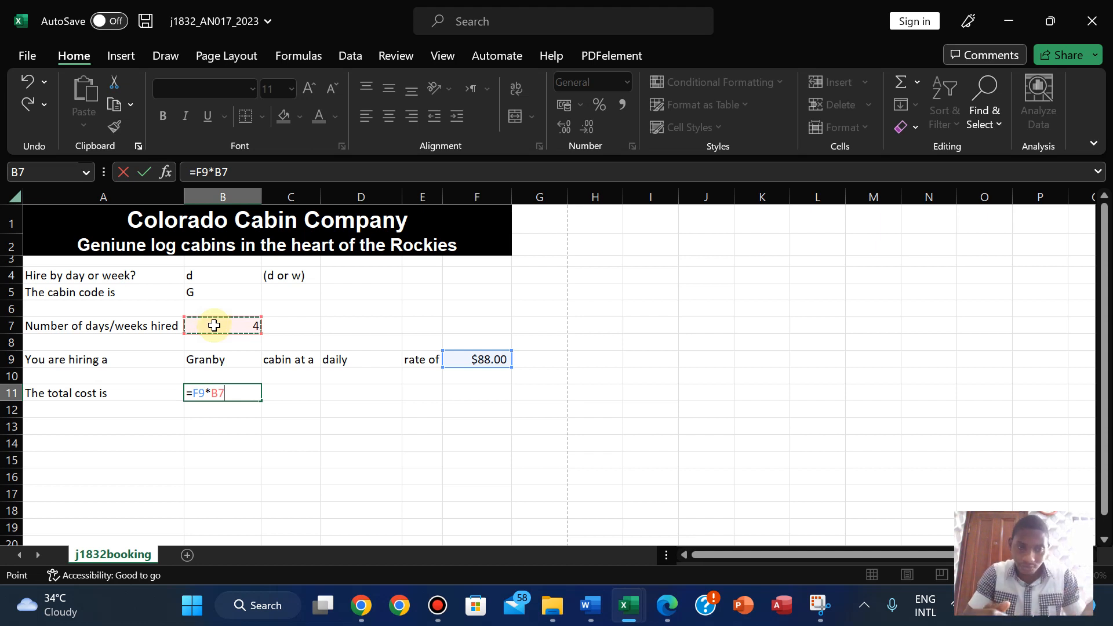
{"action": "key", "text": "Return"}
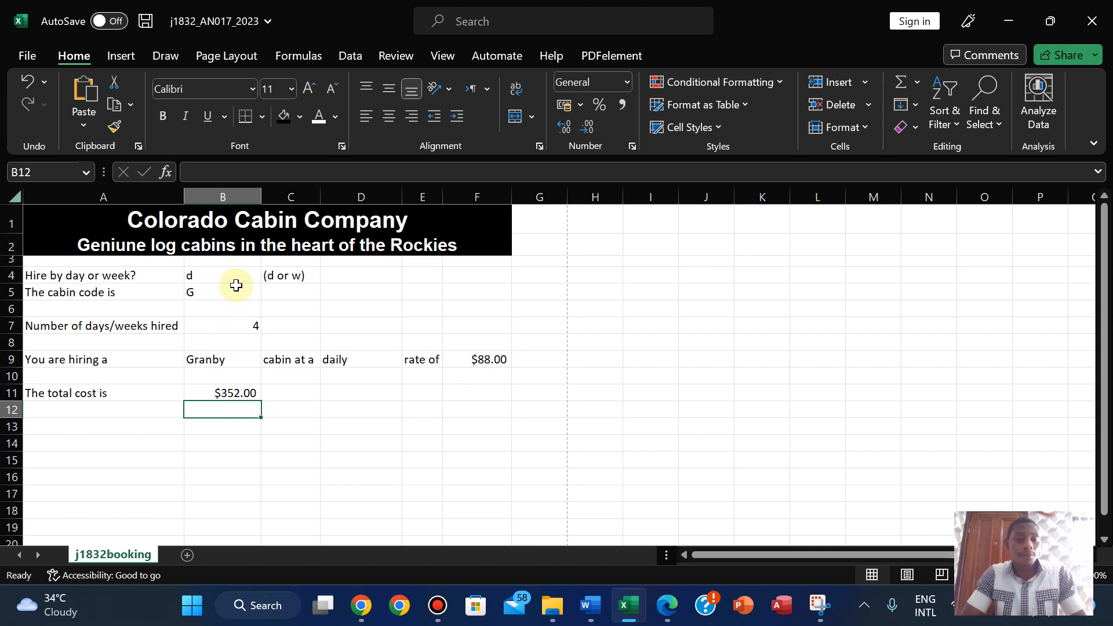
- Switch B4's hire type to w to check the $1,936.00 weekly total, then back to d
{"action": "left_click", "coordinate": [219, 276]}
{"action": "left_click", "coordinate": [268, 276]}
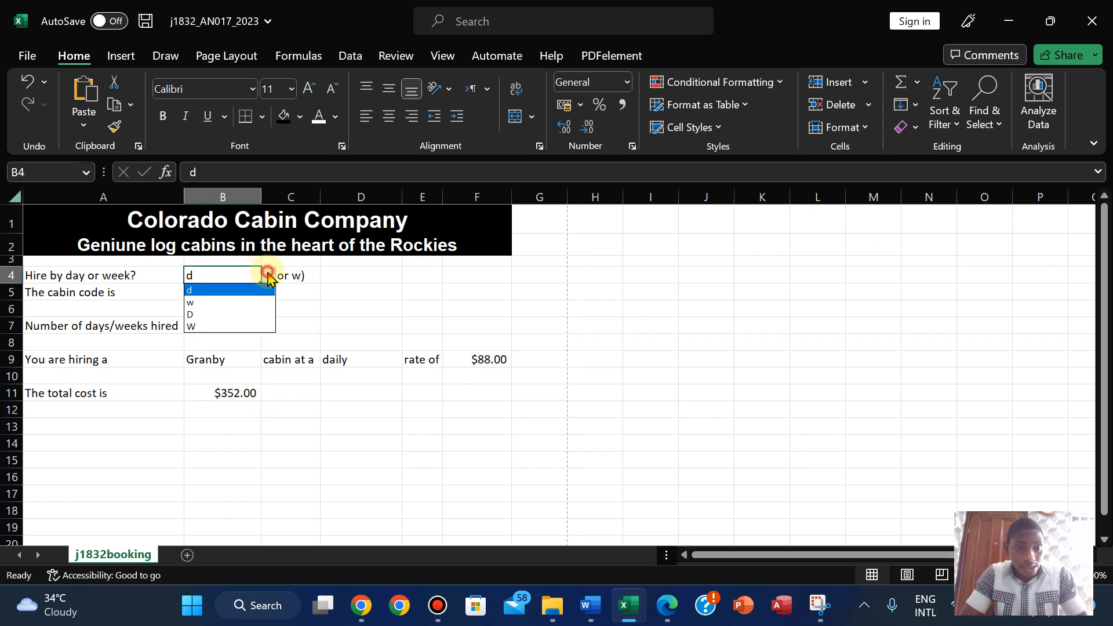
{"action": "left_click", "coordinate": [251, 302]}
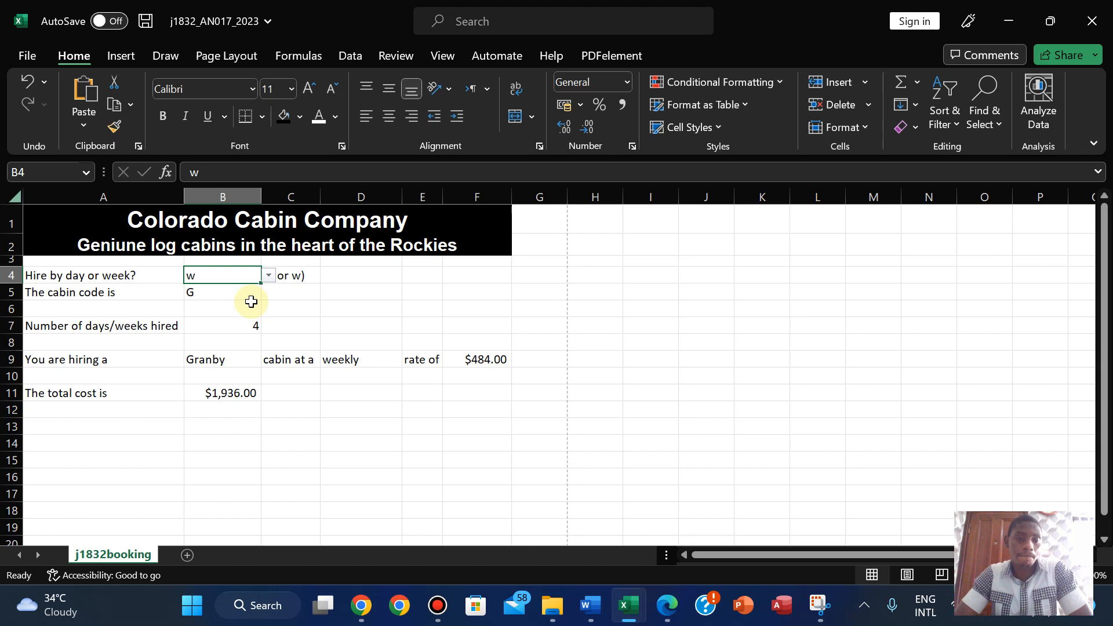
{"action": "left_click", "coordinate": [269, 276]}
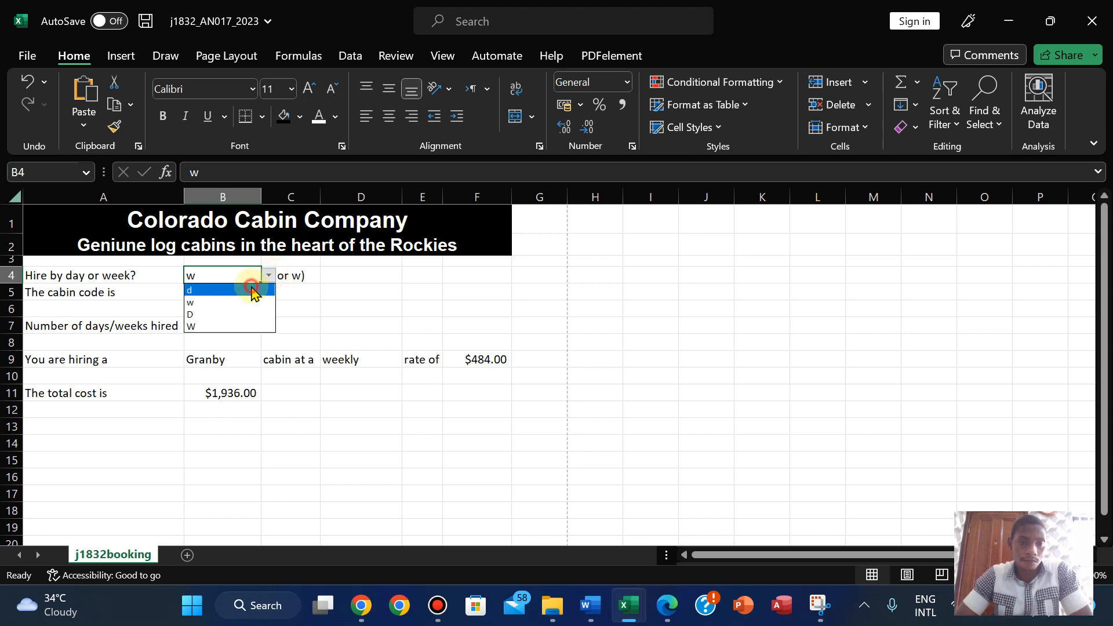
{"action": "left_click", "coordinate": [251, 290]}
- Bring the exam paper PDF forward at page 6, showing questions 19–21
{"action": "left_click", "coordinate": [664, 607]}
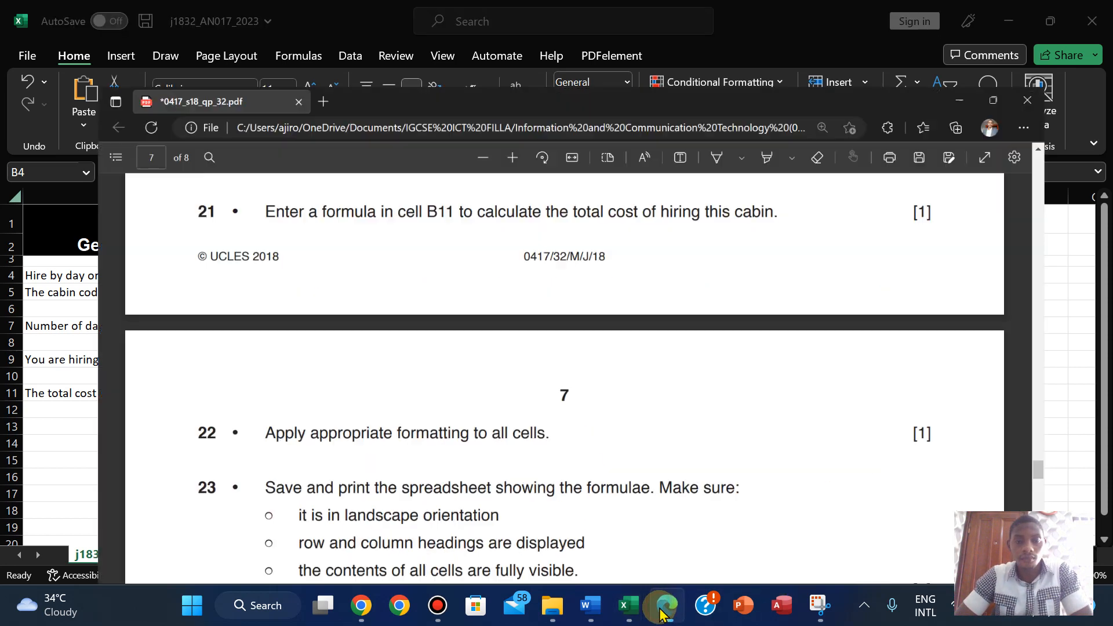
{"action": "scroll", "coordinate": [351, 311], "scroll_direction": "up", "scroll_amount": 5}
{"action": "scroll", "coordinate": [352, 311], "scroll_direction": "up", "scroll_amount": 2}
{"action": "scroll", "coordinate": [351, 311], "scroll_direction": "down", "scroll_amount": 4}
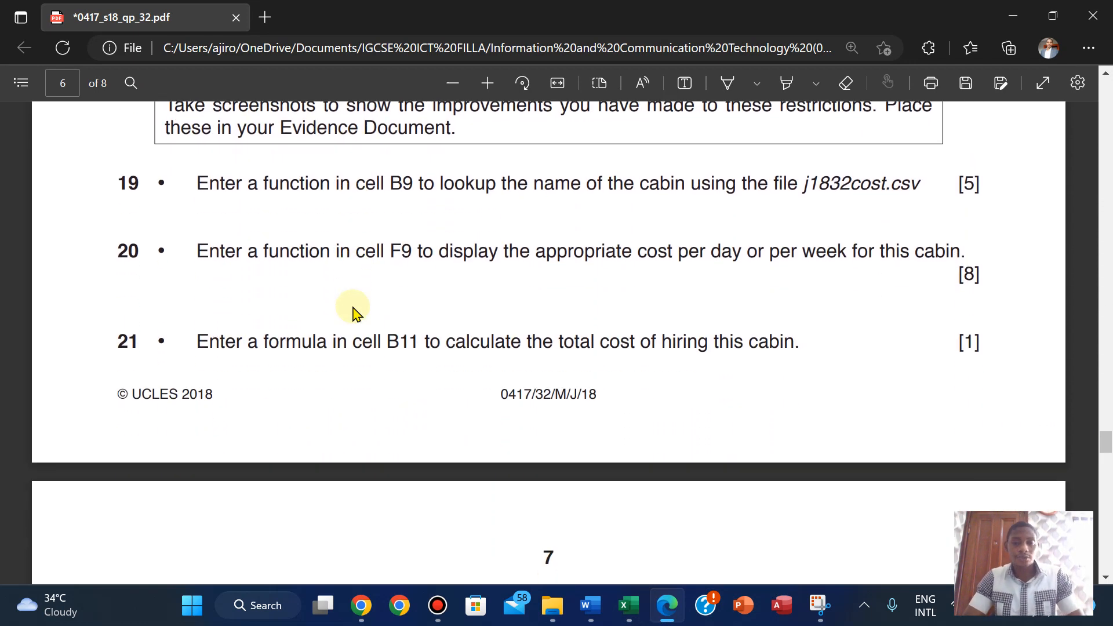
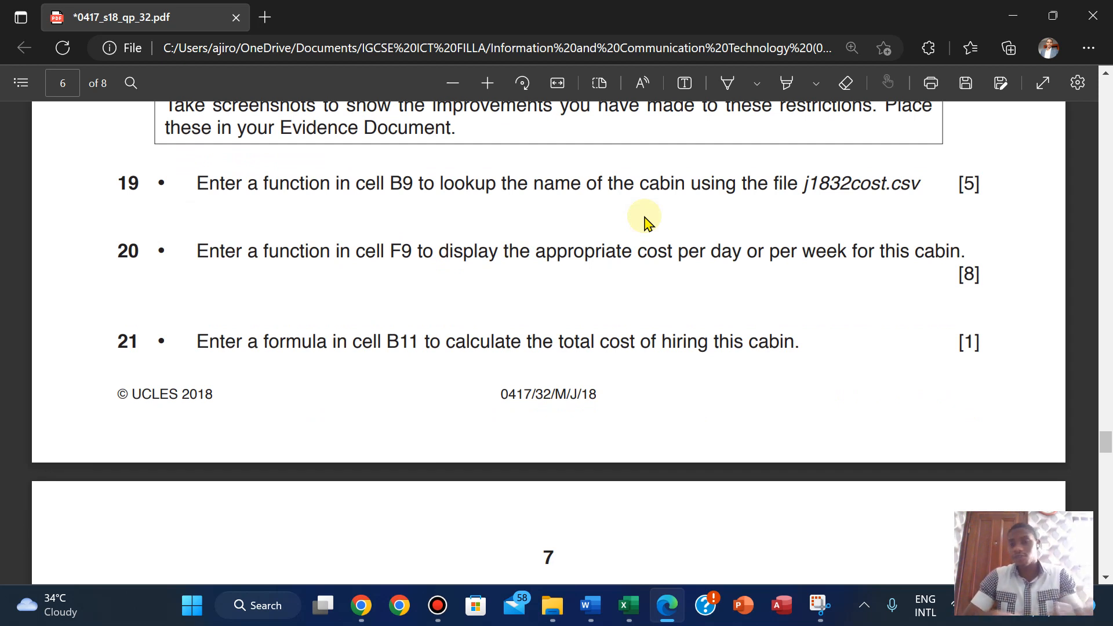
- Scroll the exam paper back and forth through pages 5 to 7
{"action": "scroll", "coordinate": [646, 220], "scroll_direction": "down", "scroll_amount": 2}
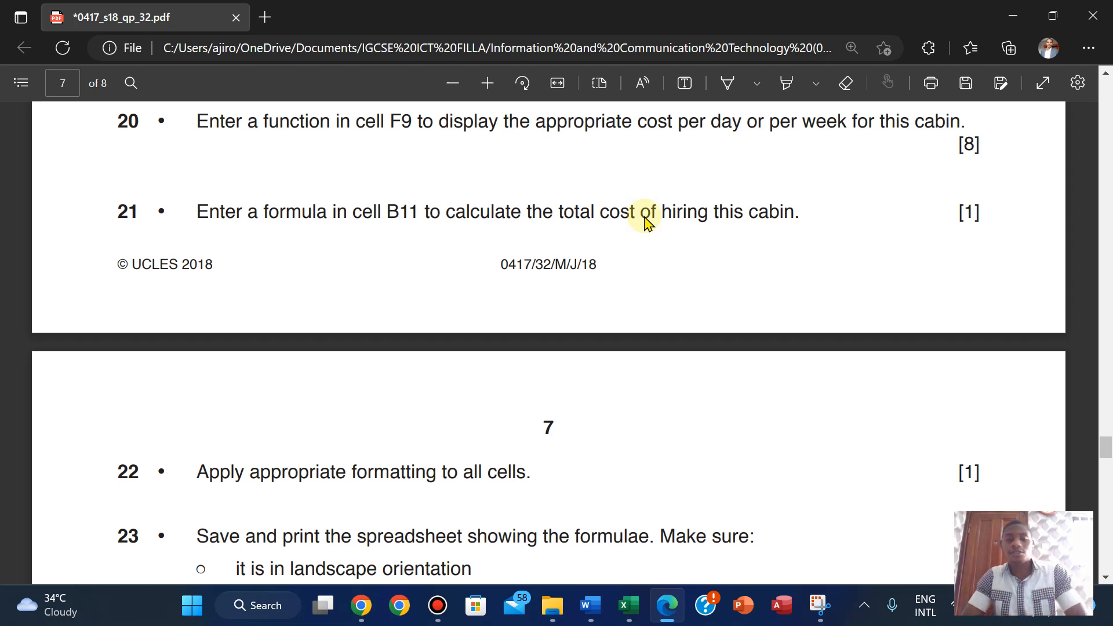
{"action": "scroll", "coordinate": [645, 220], "scroll_direction": "down", "scroll_amount": 2}
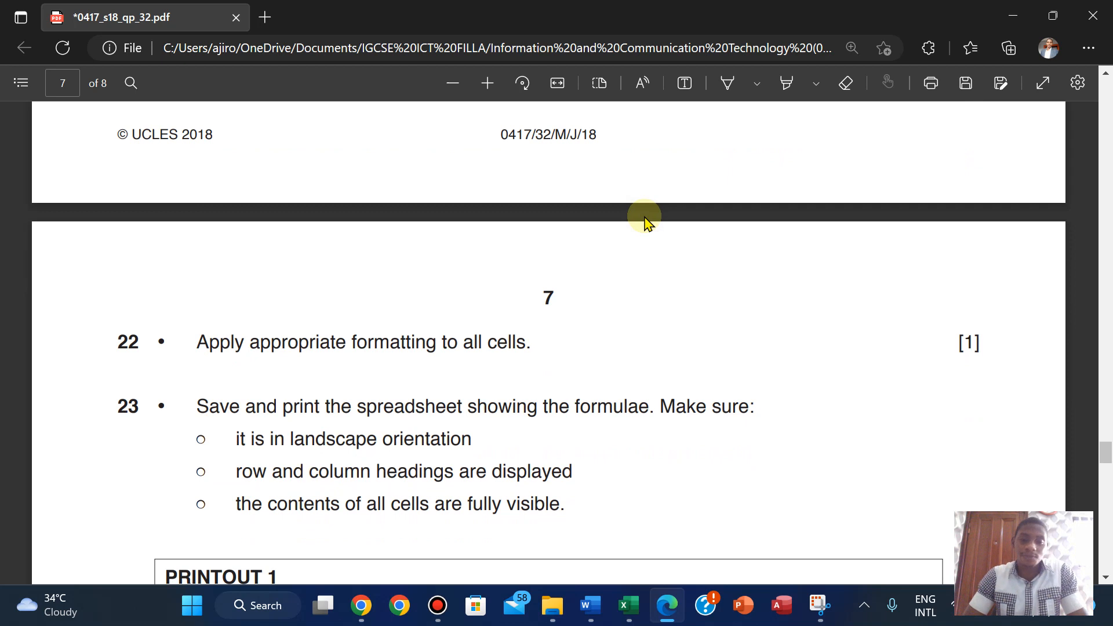
{"action": "scroll", "coordinate": [646, 220], "scroll_direction": "down", "scroll_amount": 1}
{"action": "scroll", "coordinate": [646, 220], "scroll_direction": "up", "scroll_amount": 4}
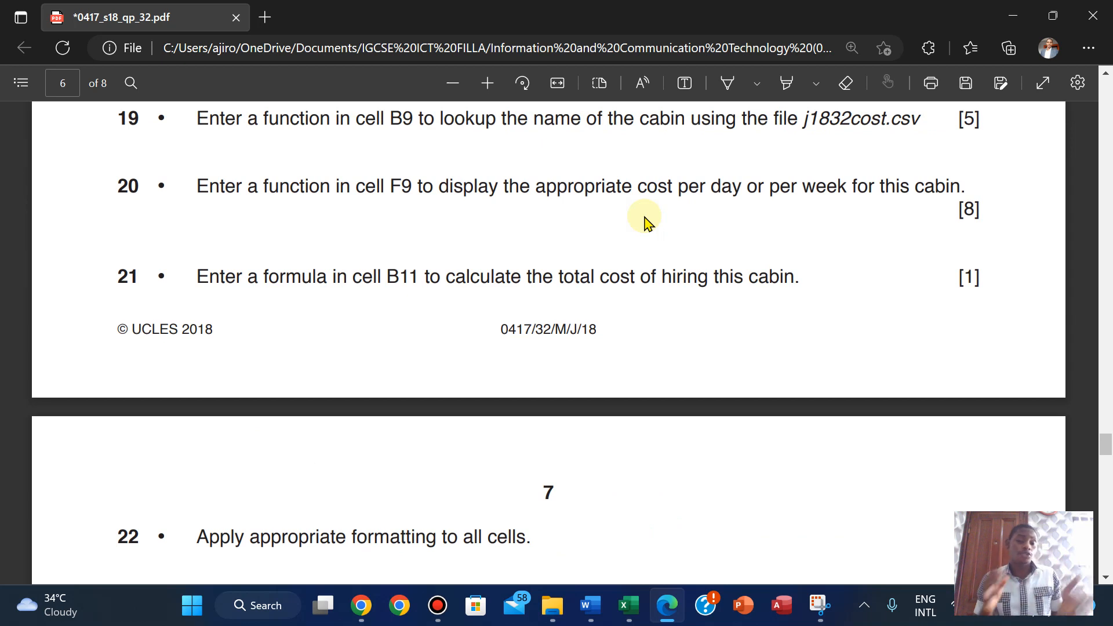
{"action": "scroll", "coordinate": [646, 220], "scroll_direction": "up", "scroll_amount": 1}
{"action": "scroll", "coordinate": [645, 221], "scroll_direction": "down", "scroll_amount": 5}
{"action": "scroll", "coordinate": [646, 221], "scroll_direction": "up", "scroll_amount": 3}
{"action": "scroll", "coordinate": [645, 220], "scroll_direction": "up", "scroll_amount": 8}
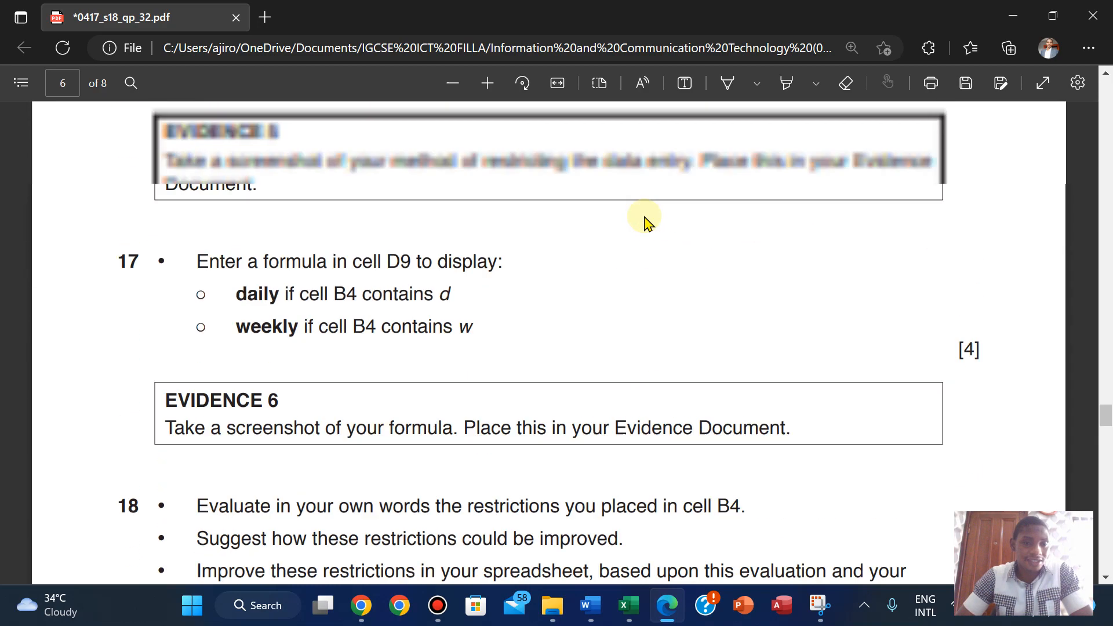
{"action": "scroll", "coordinate": [646, 221], "scroll_direction": "down", "scroll_amount": 2}
{"action": "scroll", "coordinate": [646, 220], "scroll_direction": "up", "scroll_amount": 10}
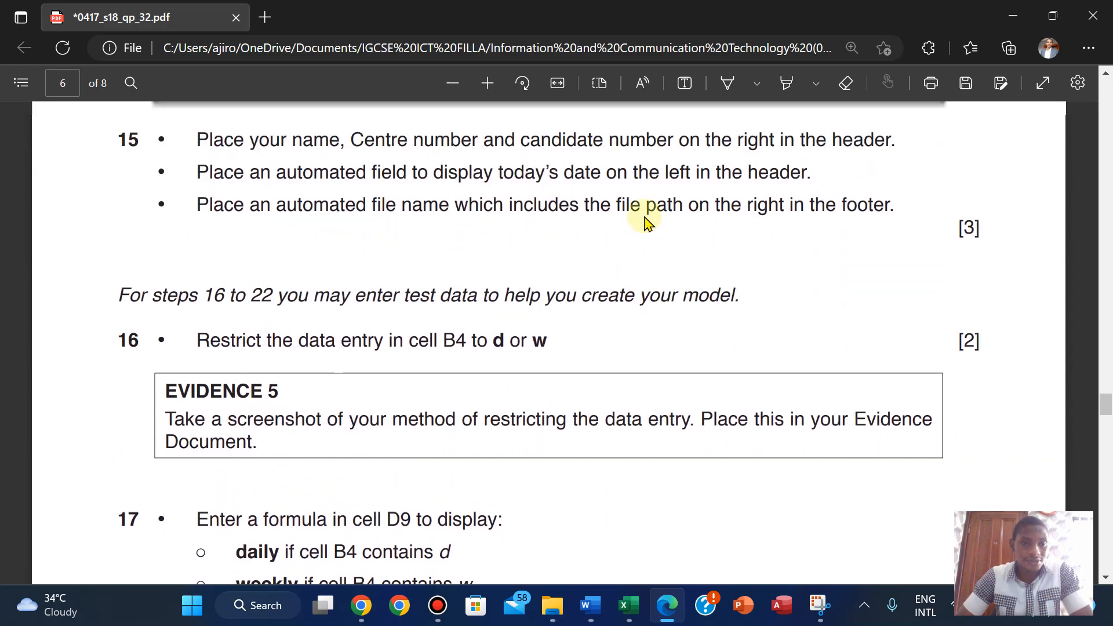
{"action": "scroll", "coordinate": [645, 221], "scroll_direction": "up", "scroll_amount": 7}
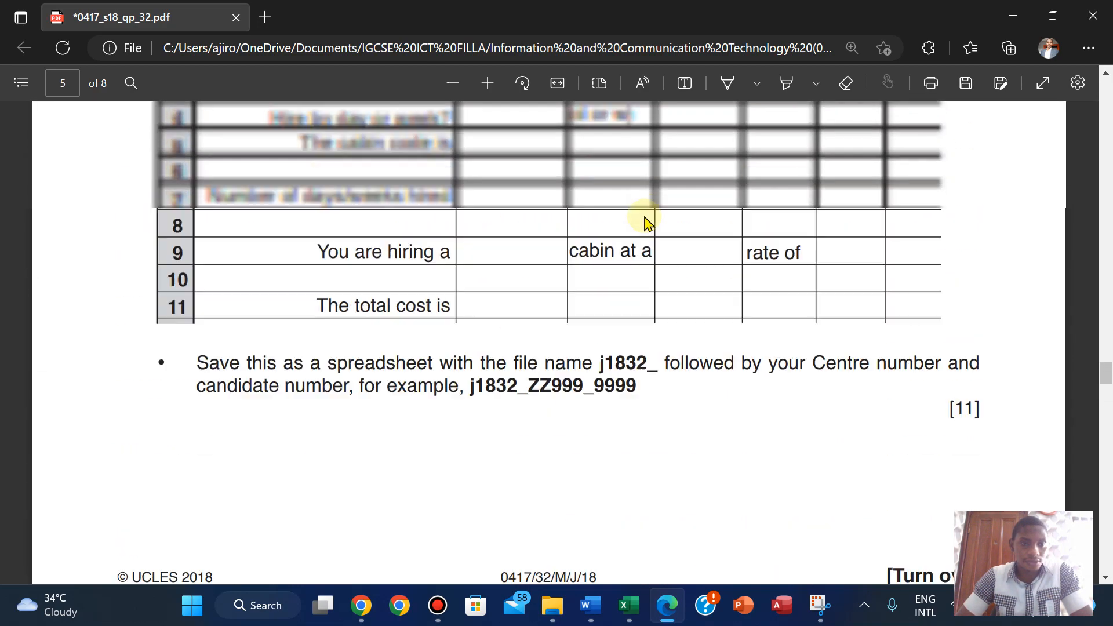
{"action": "scroll", "coordinate": [646, 220], "scroll_direction": "down", "scroll_amount": 14}
{"action": "scroll", "coordinate": [645, 221], "scroll_direction": "down", "scroll_amount": 10}
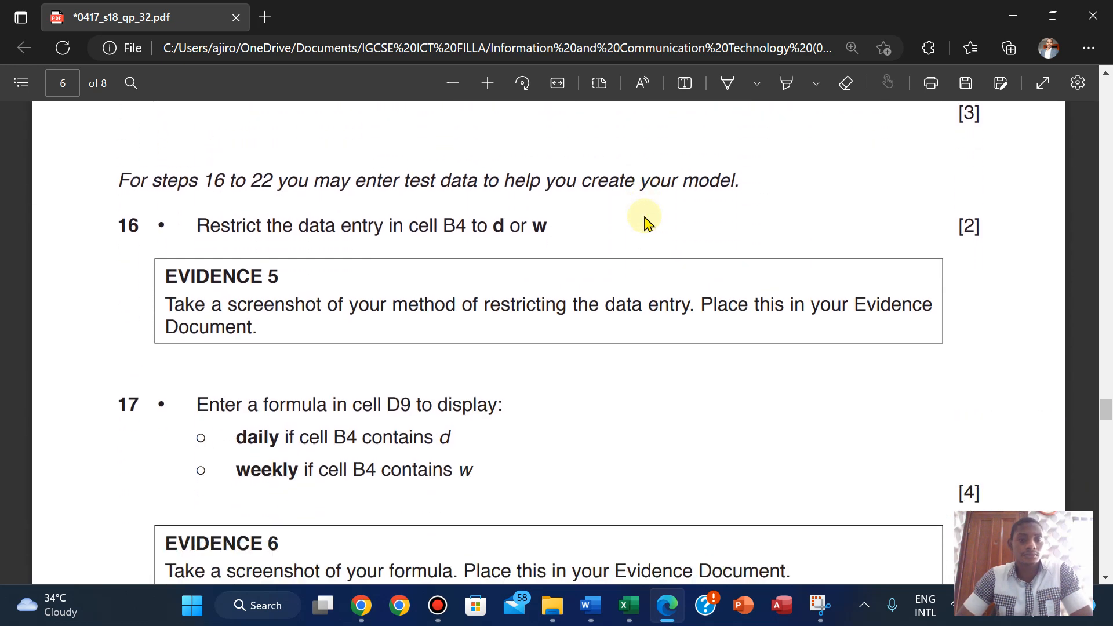
{"action": "scroll", "coordinate": [646, 222], "scroll_direction": "down", "scroll_amount": 8}
{"action": "scroll", "coordinate": [646, 221], "scroll_direction": "up", "scroll_amount": 4}
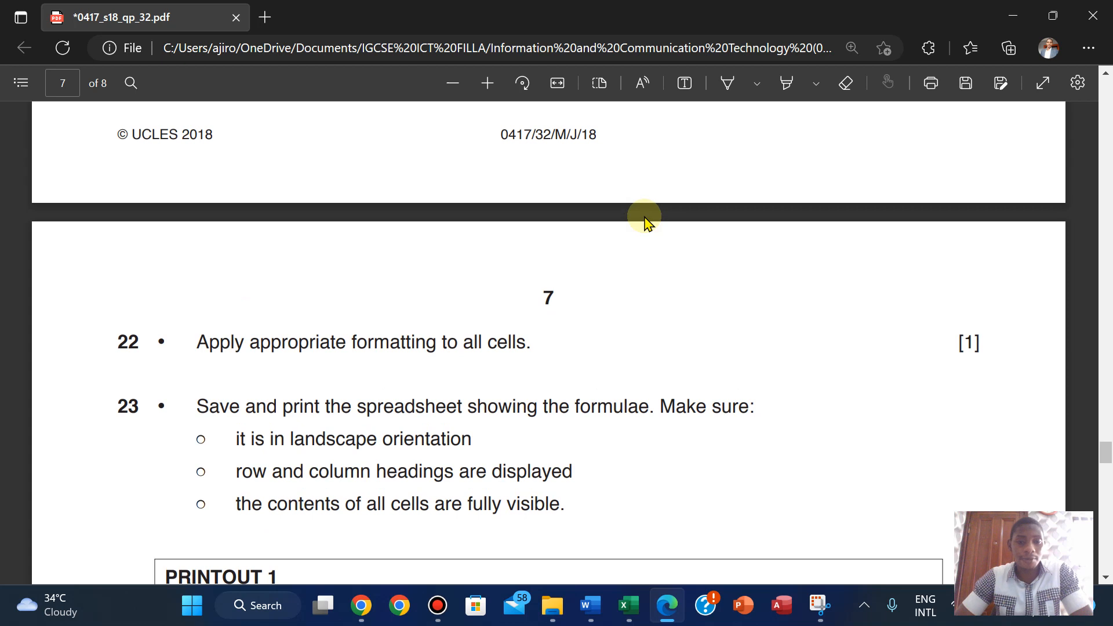
- Glance at the booking workbook, then return to question 23 on page 7 of the exam paper
{"action": "mouse_move", "coordinate": [628, 602]}
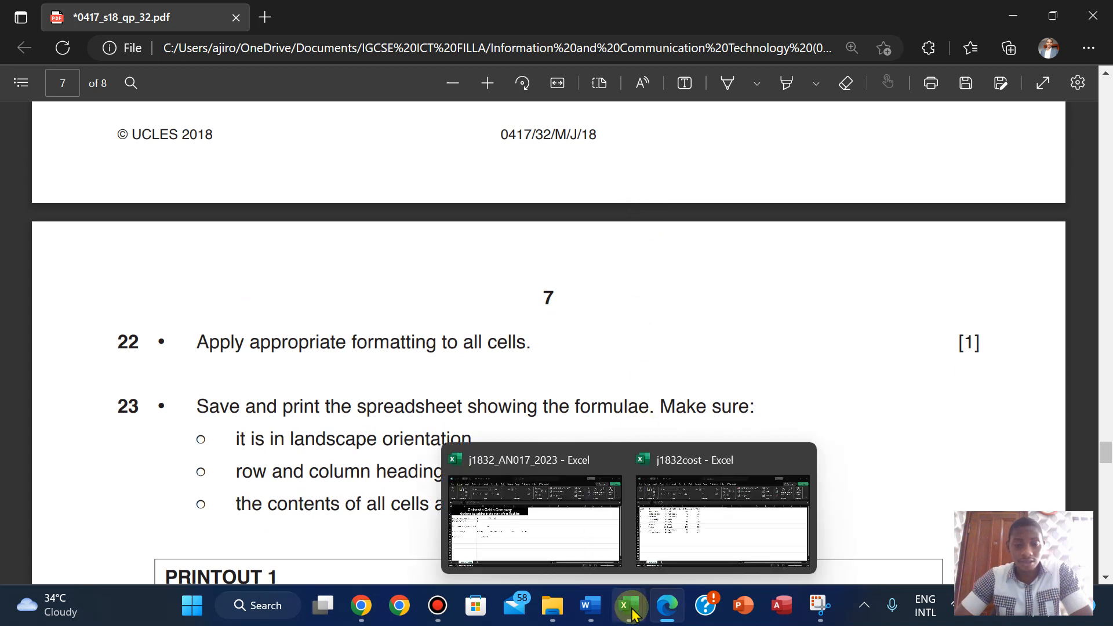
{"action": "left_click", "coordinate": [558, 532]}
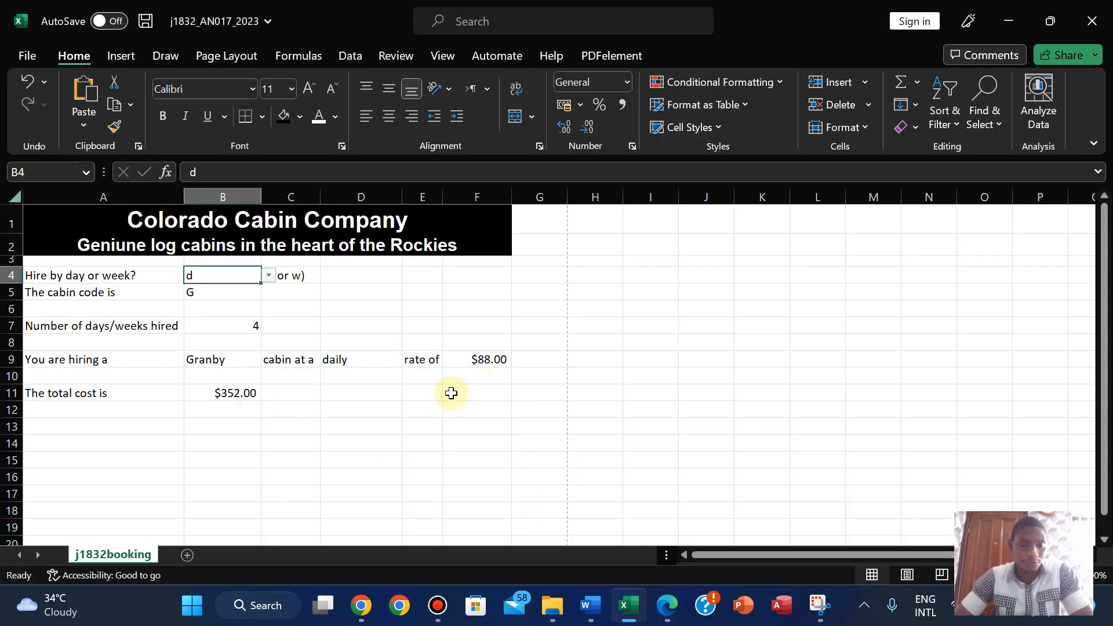
{"action": "left_click", "coordinate": [667, 605]}
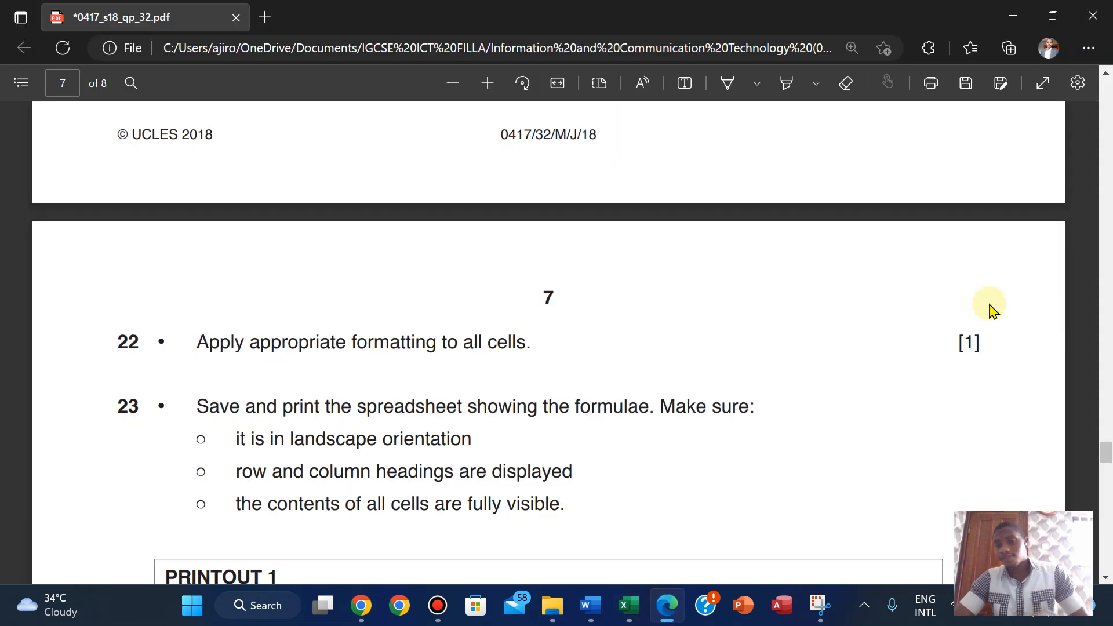
{"action": "left_click_drag", "start_coordinate": [1105, 449], "coordinate": [1107, 356]}
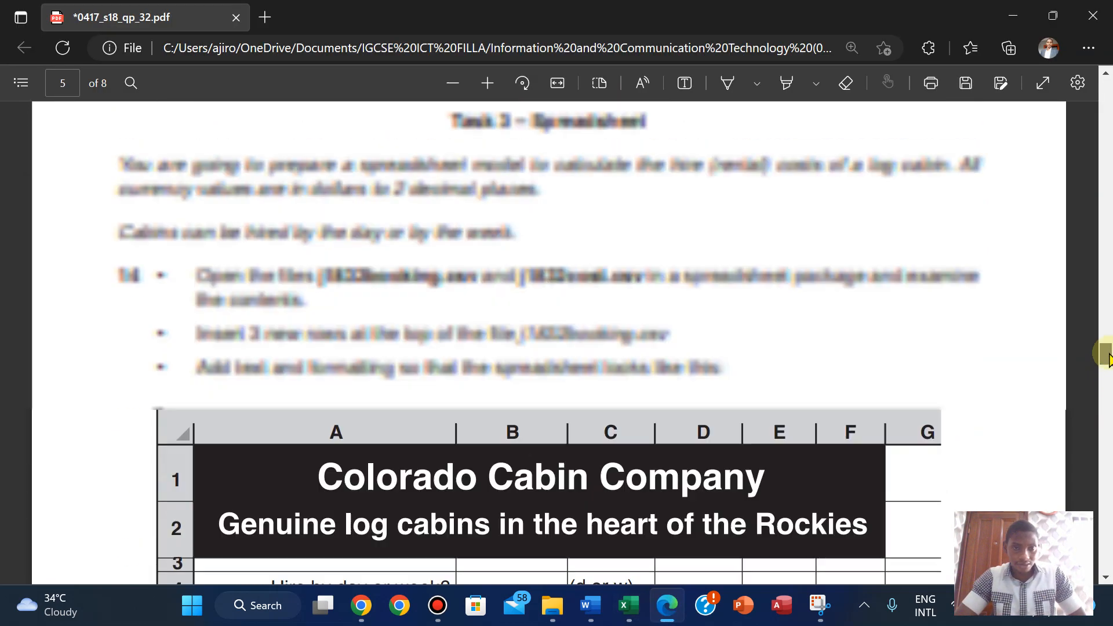
{"action": "left_click_drag", "start_coordinate": [1107, 356], "coordinate": [1090, 464]}
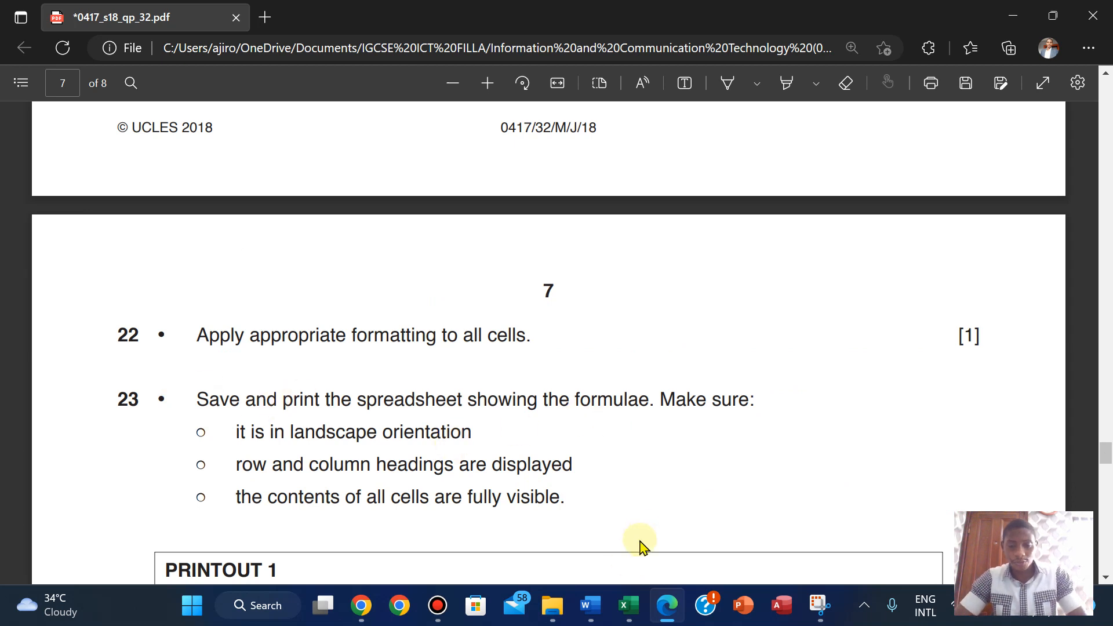
- Make the j1832_AN017_2023 booking sheet show formulas instead of results
{"action": "mouse_move", "coordinate": [626, 605]}
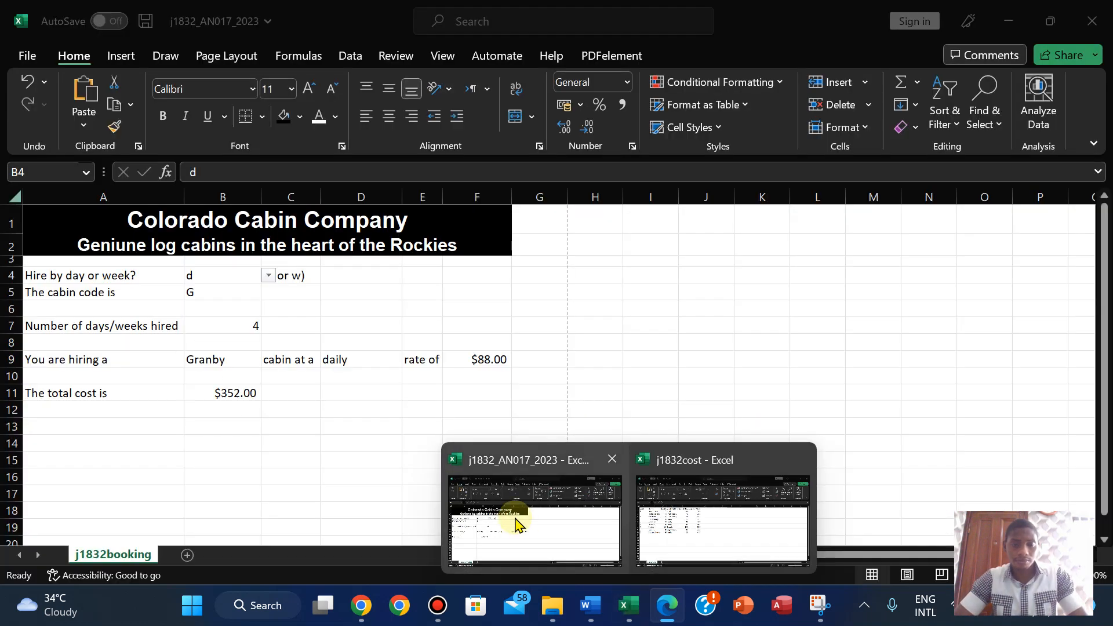
{"action": "left_click", "coordinate": [516, 521]}
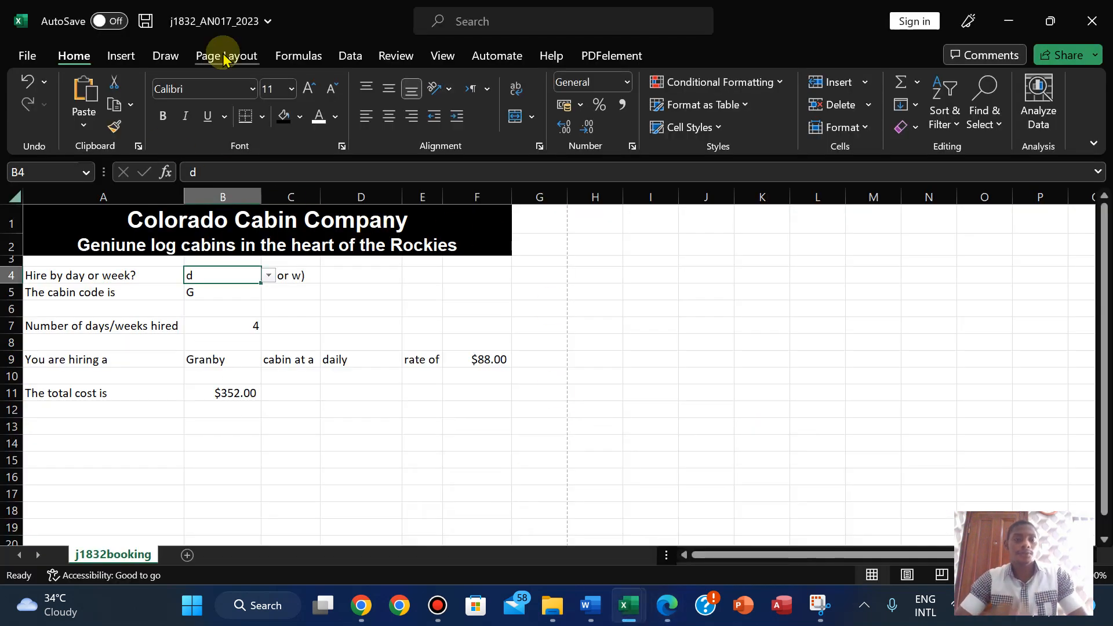
{"action": "left_click", "coordinate": [298, 56]}
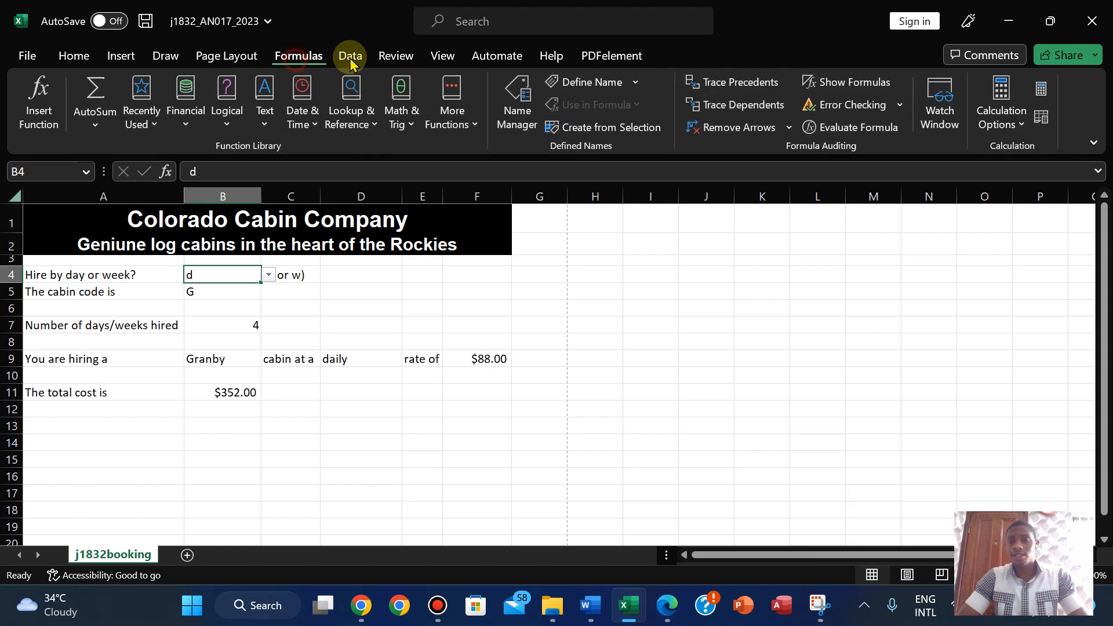
{"action": "left_click", "coordinate": [817, 96]}
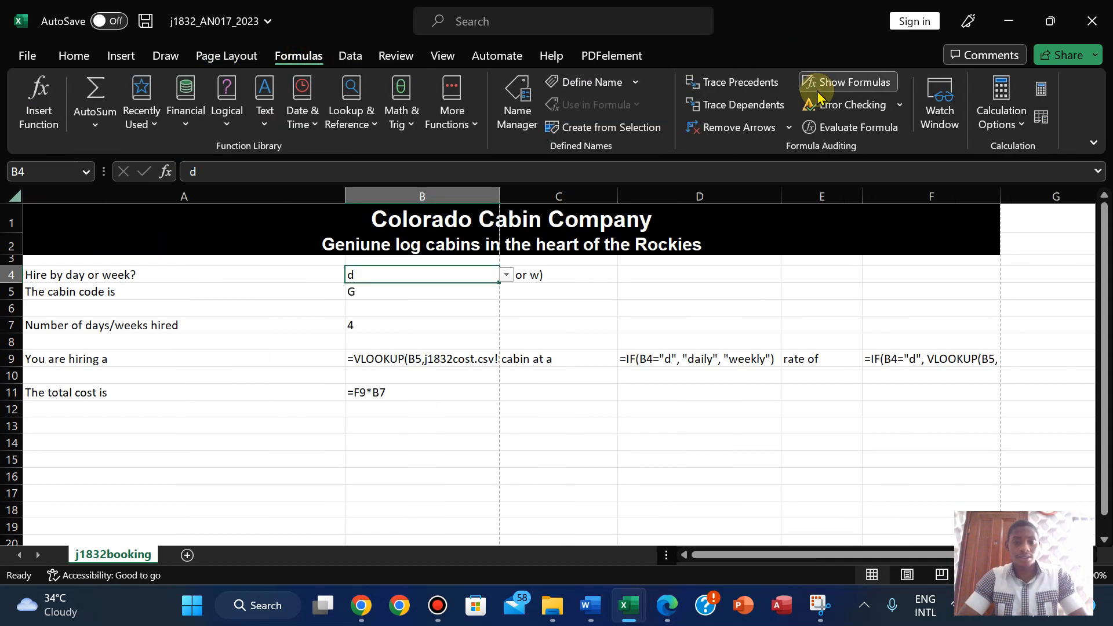
- Autofit columns B, C, A, E and F so the full formulas are visible
{"action": "left_click_drag", "start_coordinate": [499, 201], "coordinate": [499, 202]}
{"action": "double_click", "coordinate": [499, 201]}
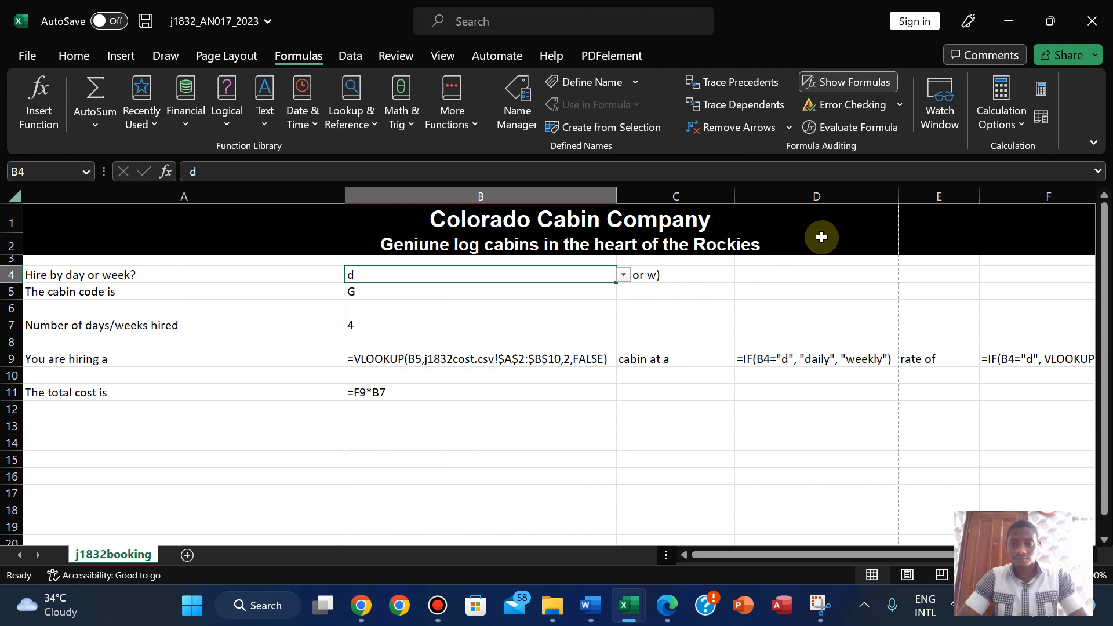
{"action": "left_click_drag", "start_coordinate": [898, 198], "coordinate": [897, 198]}
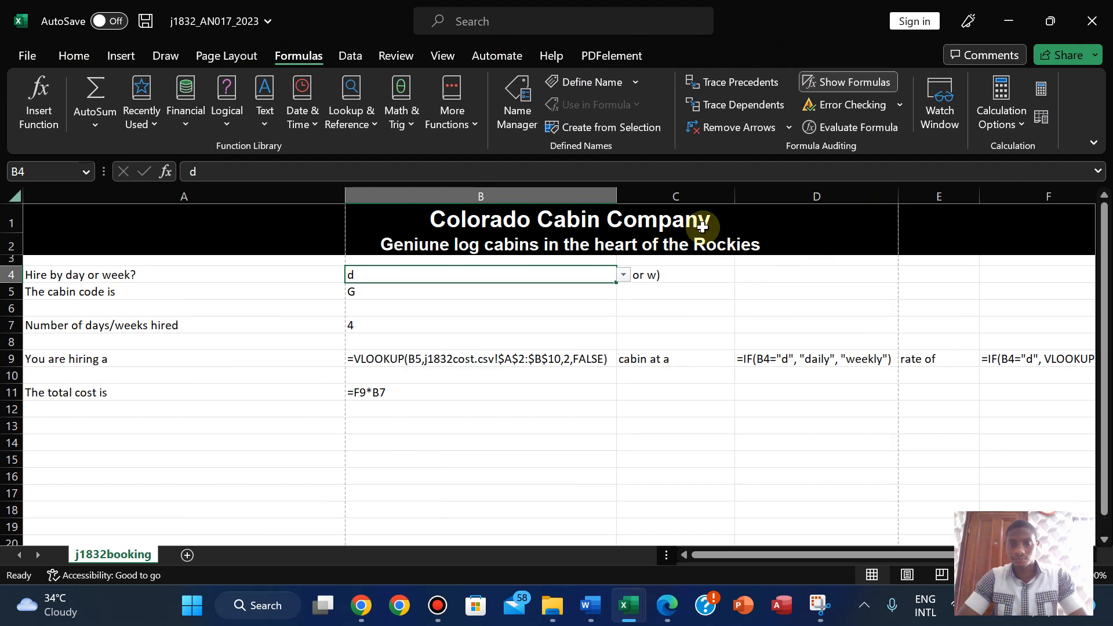
{"action": "left_click_drag", "start_coordinate": [732, 198], "coordinate": [731, 198]}
{"action": "double_click", "coordinate": [731, 198]}
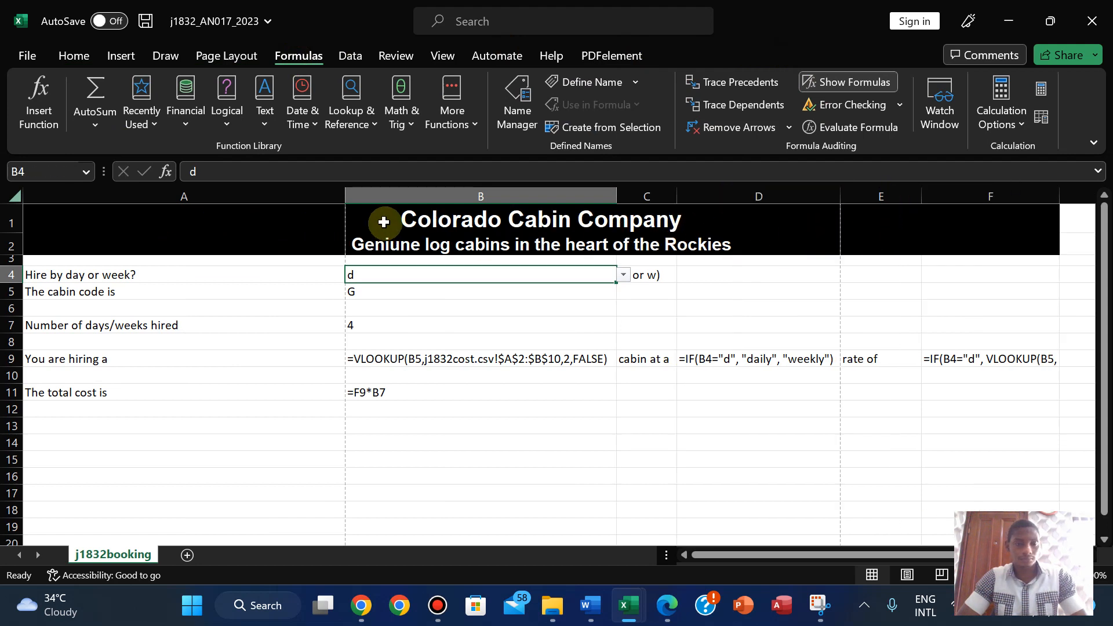
{"action": "double_click", "coordinate": [343, 194]}
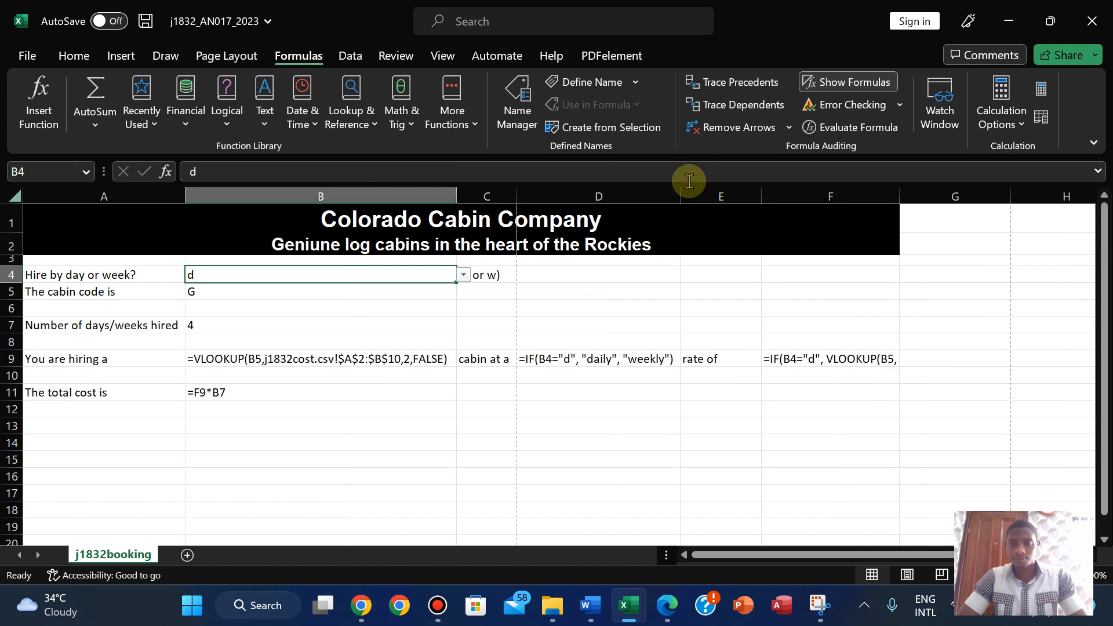
{"action": "left_click", "coordinate": [679, 197]}
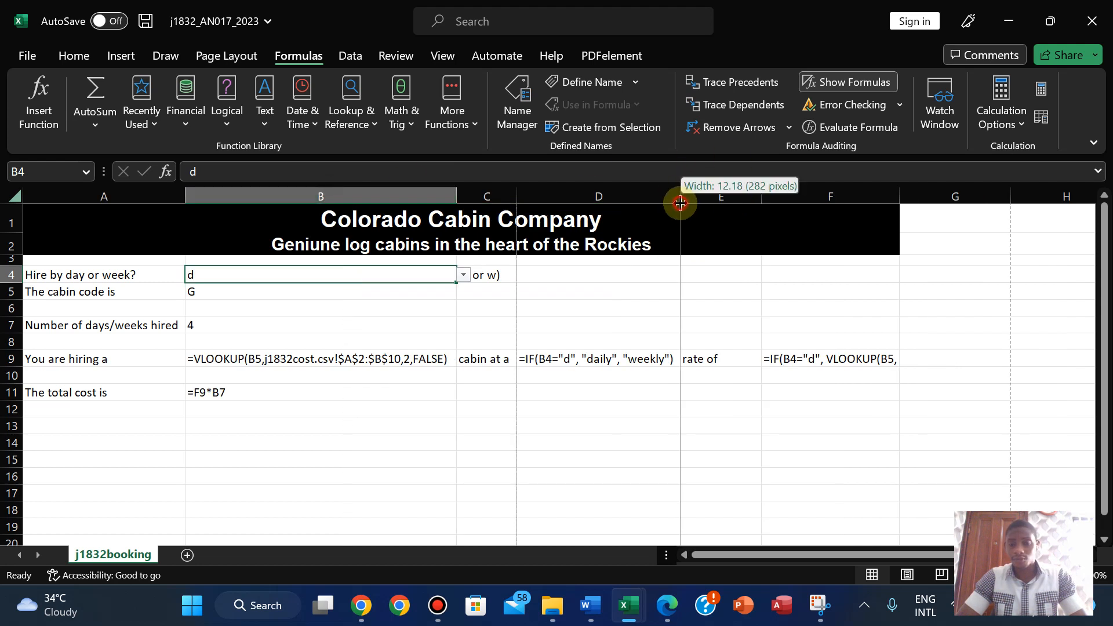
{"action": "double_click", "coordinate": [758, 194]}
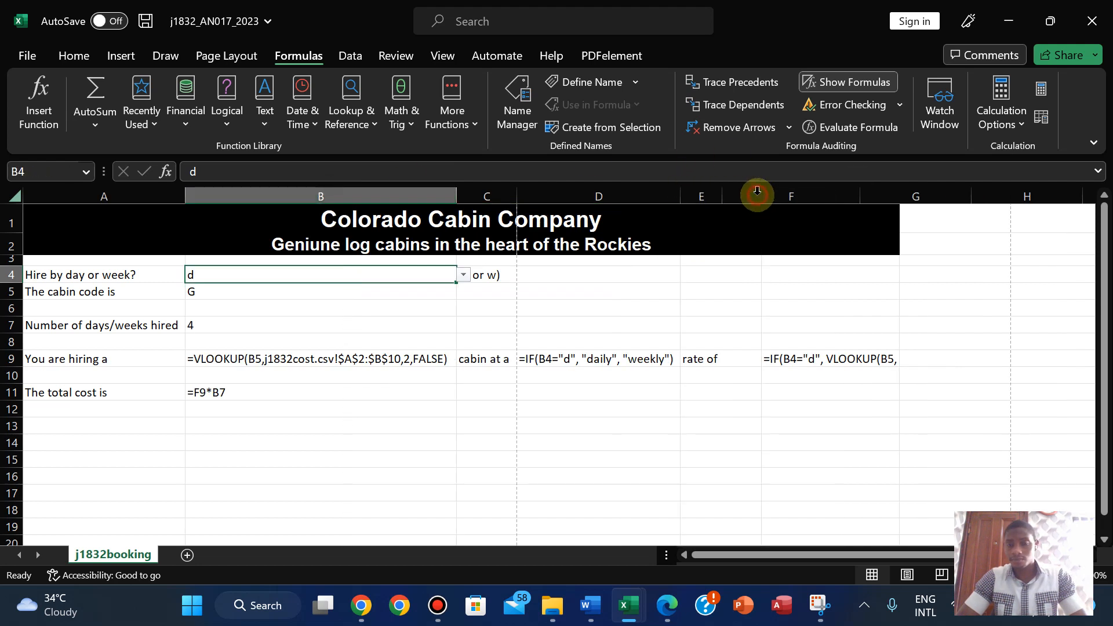
{"action": "left_click", "coordinate": [858, 193]}
{"action": "double_click", "coordinate": [858, 193]}
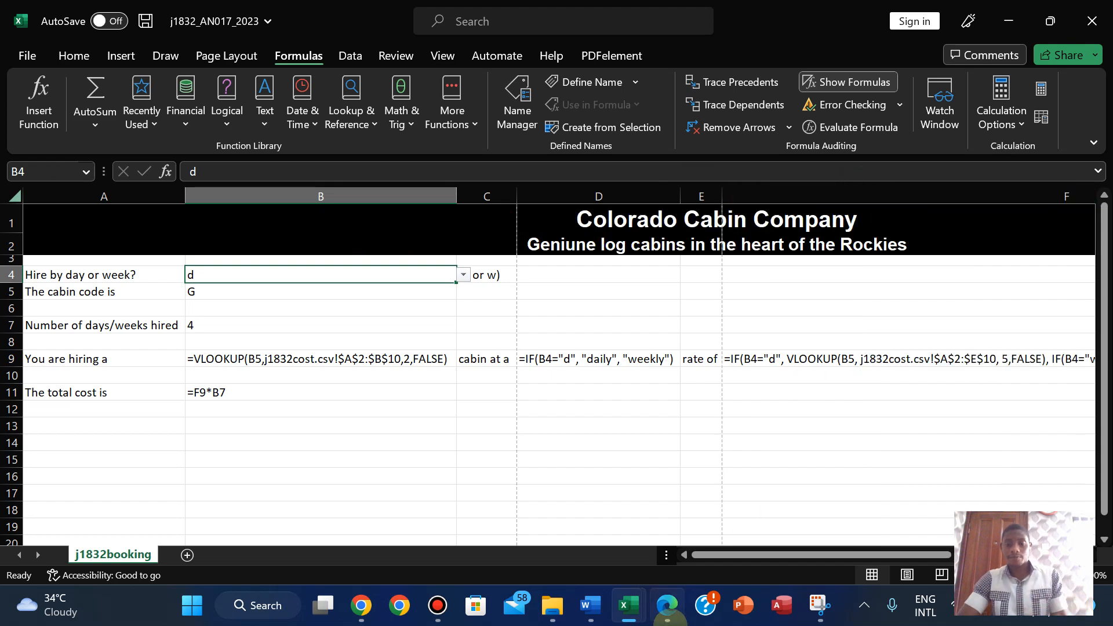
{"action": "left_click_drag", "start_coordinate": [712, 559], "coordinate": [570, 555]}
- Set the formula printout to landscape orientation, fitted onto one page
{"action": "left_click", "coordinate": [26, 55]}
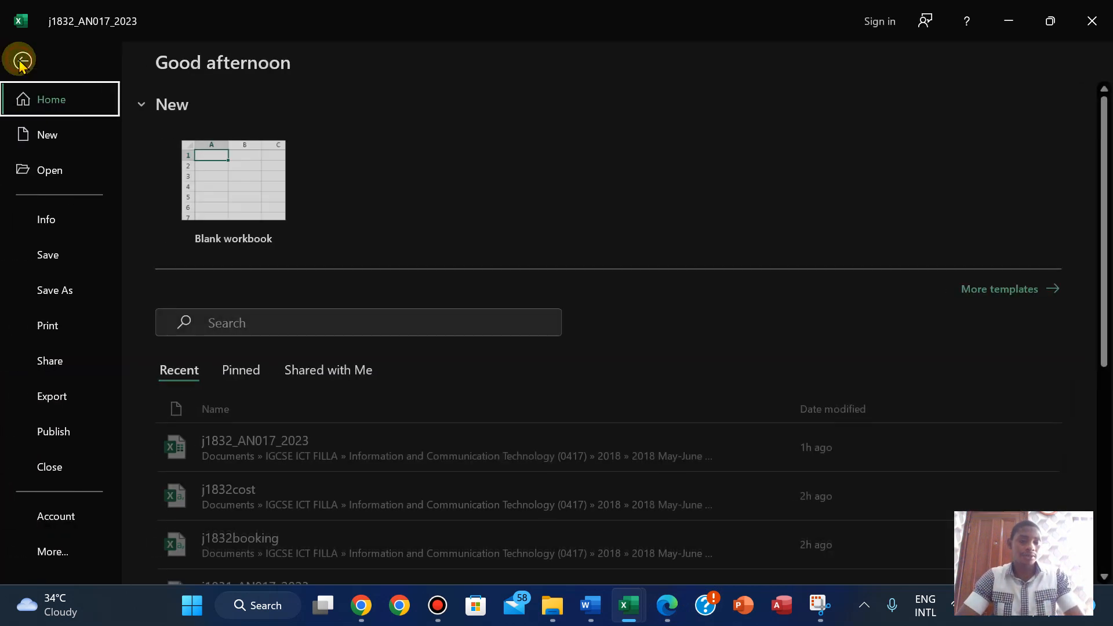
{"action": "left_click", "coordinate": [31, 320]}
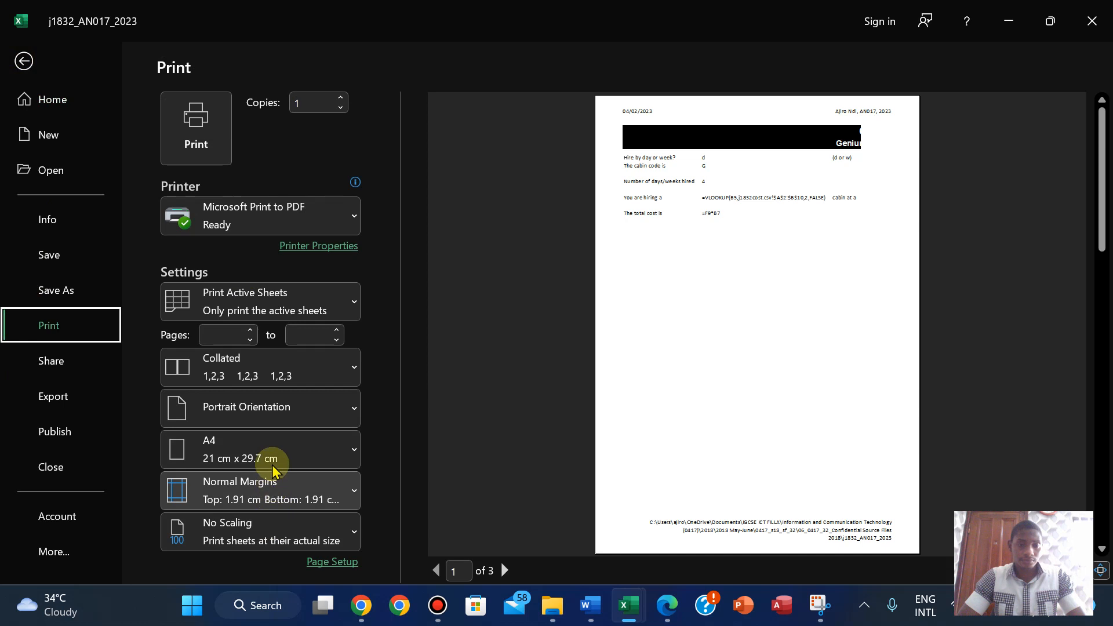
{"action": "left_click", "coordinate": [272, 425]}
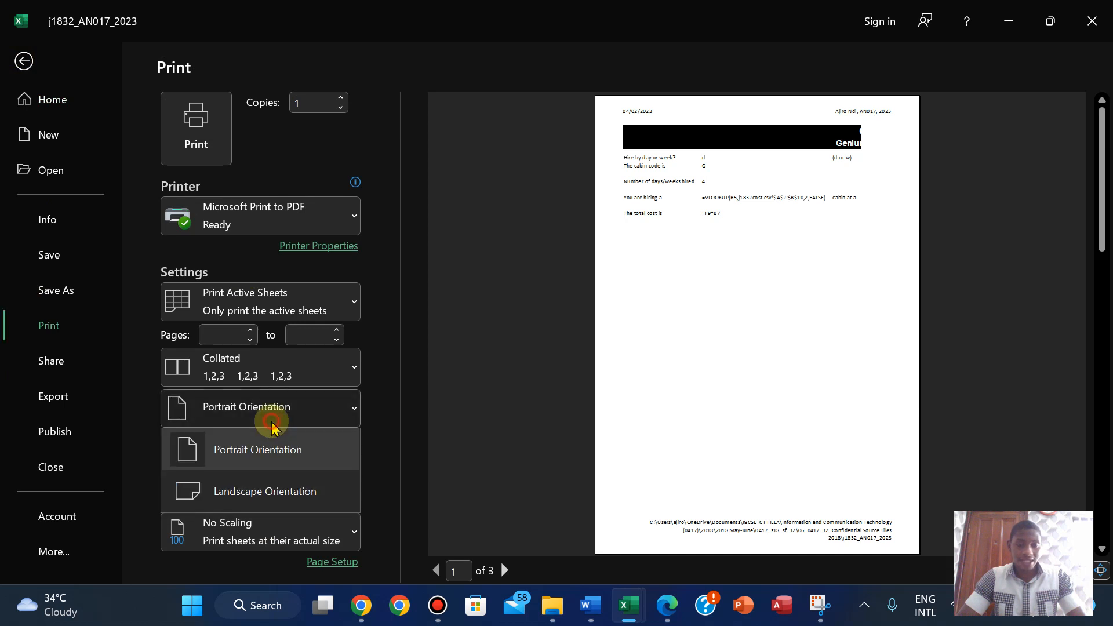
{"action": "left_click", "coordinate": [264, 491]}
{"action": "left_click", "coordinate": [312, 543]}
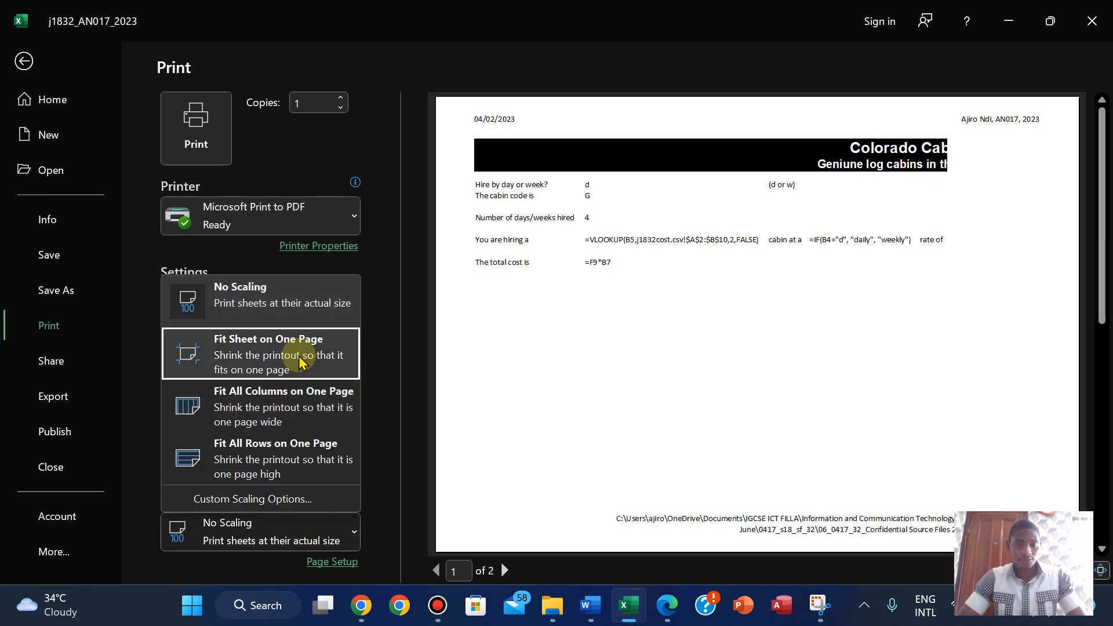
{"action": "left_click", "coordinate": [348, 355]}
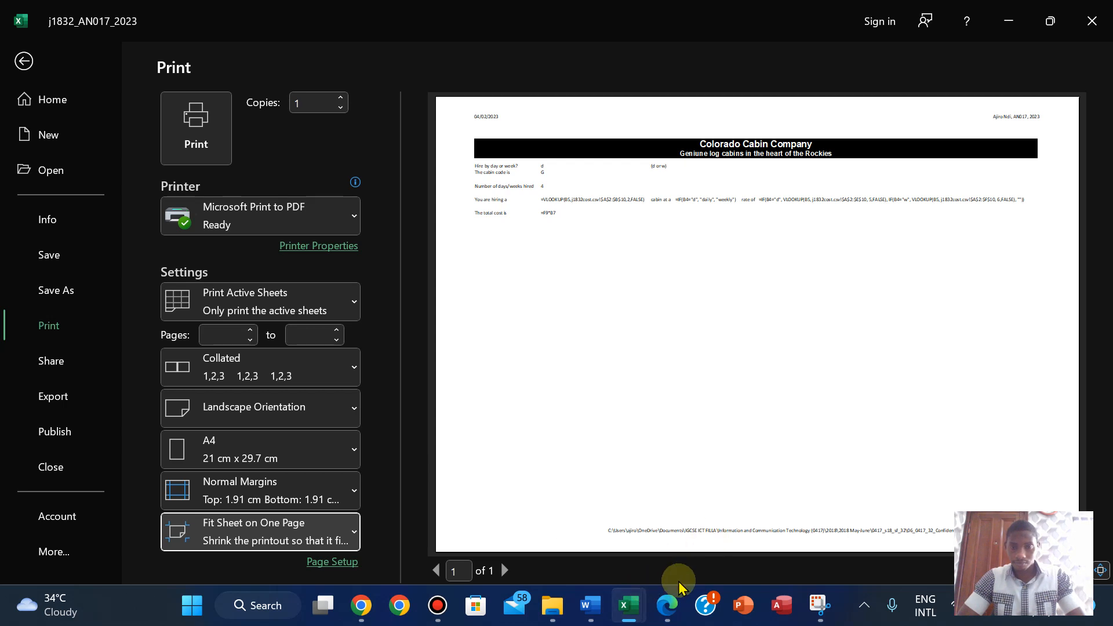
- Turn on printing of row and column headings in Page Setup
{"action": "left_click", "coordinate": [666, 605]}
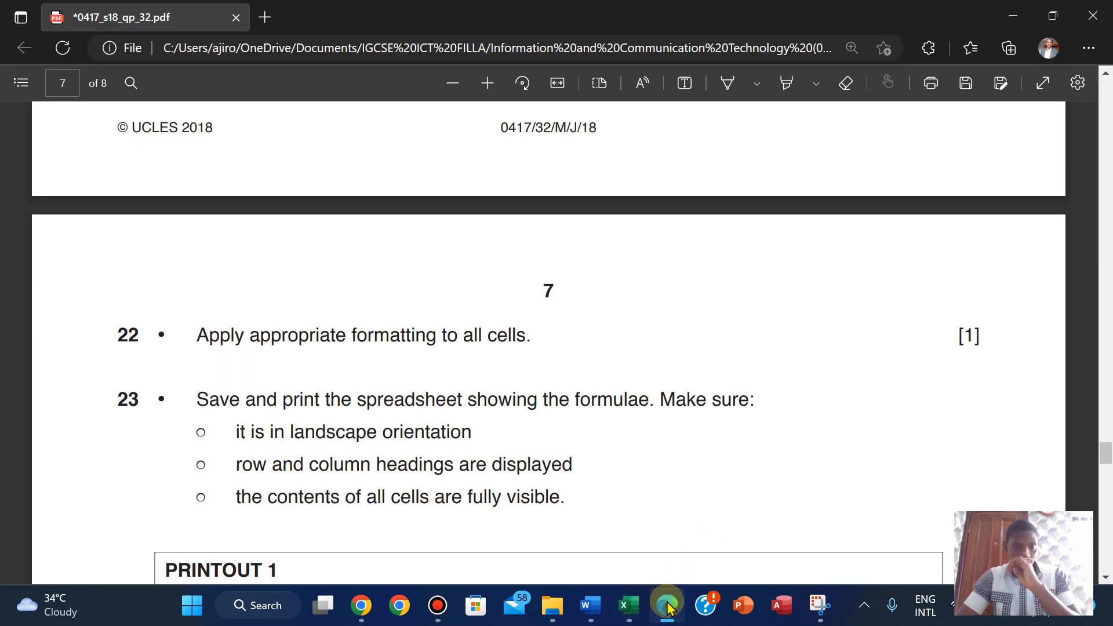
{"action": "left_click", "coordinate": [668, 604]}
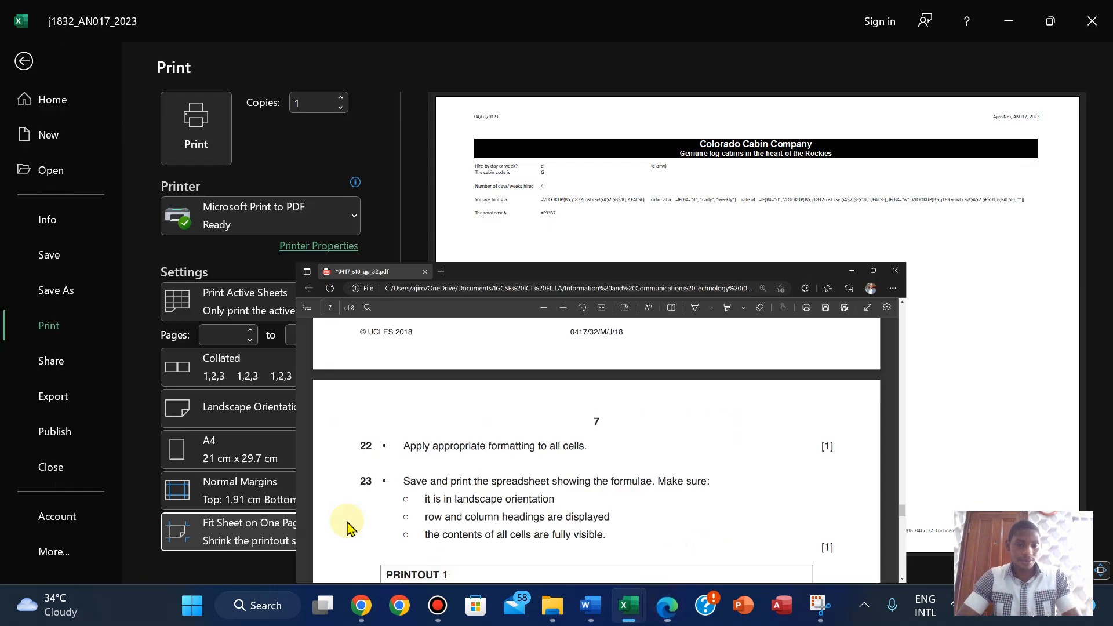
{"action": "left_click", "coordinate": [316, 562]}
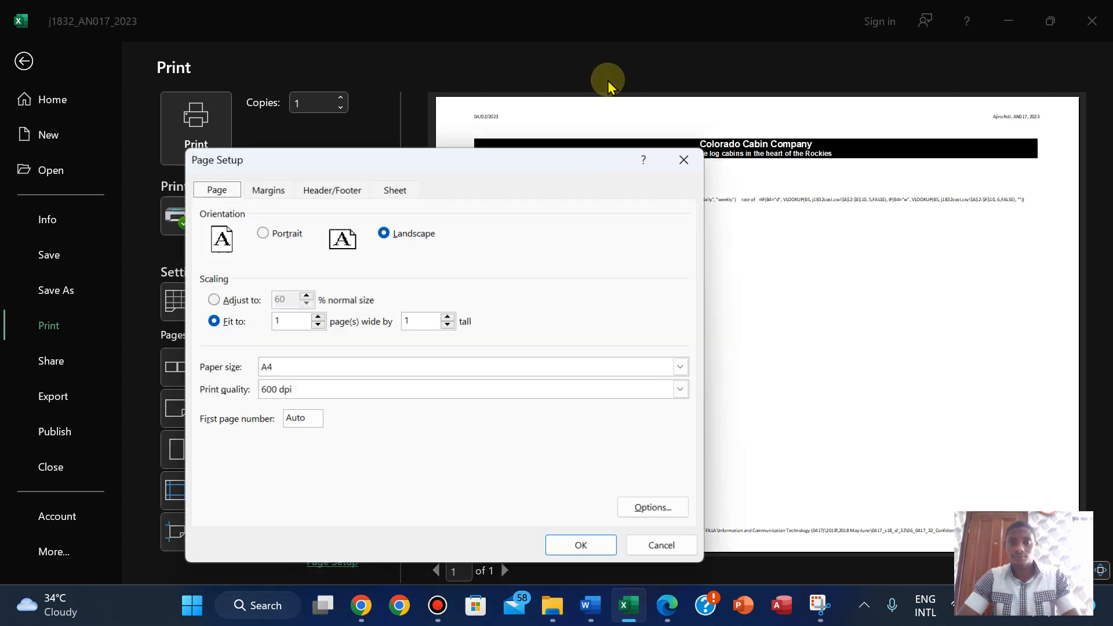
{"action": "left_click", "coordinate": [392, 191]}
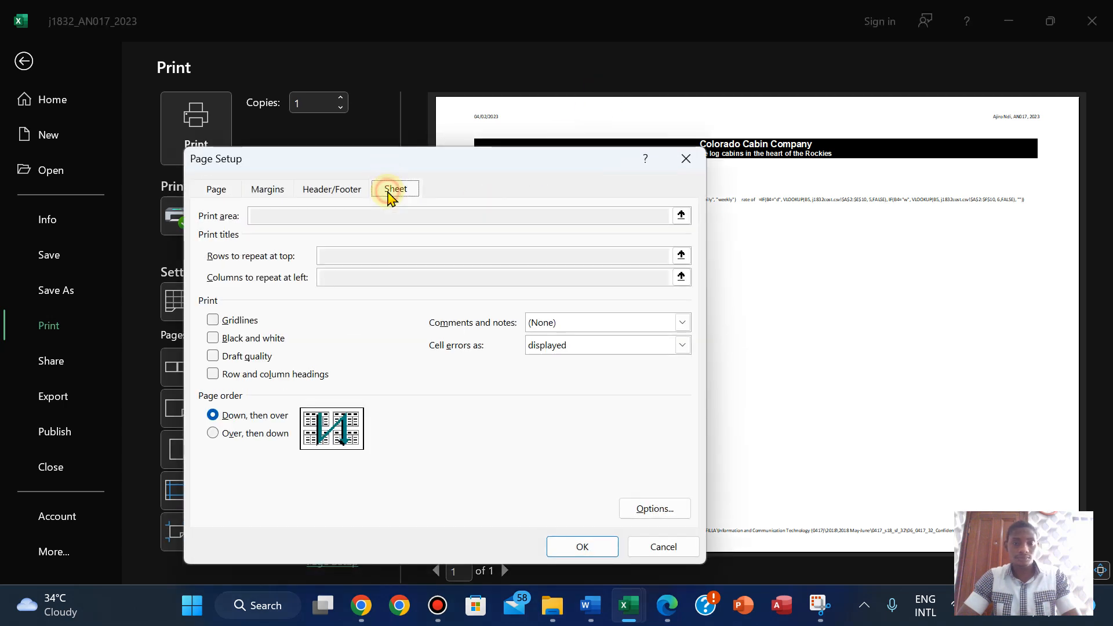
{"action": "left_click", "coordinate": [213, 374]}
{"action": "left_click", "coordinate": [582, 547]}
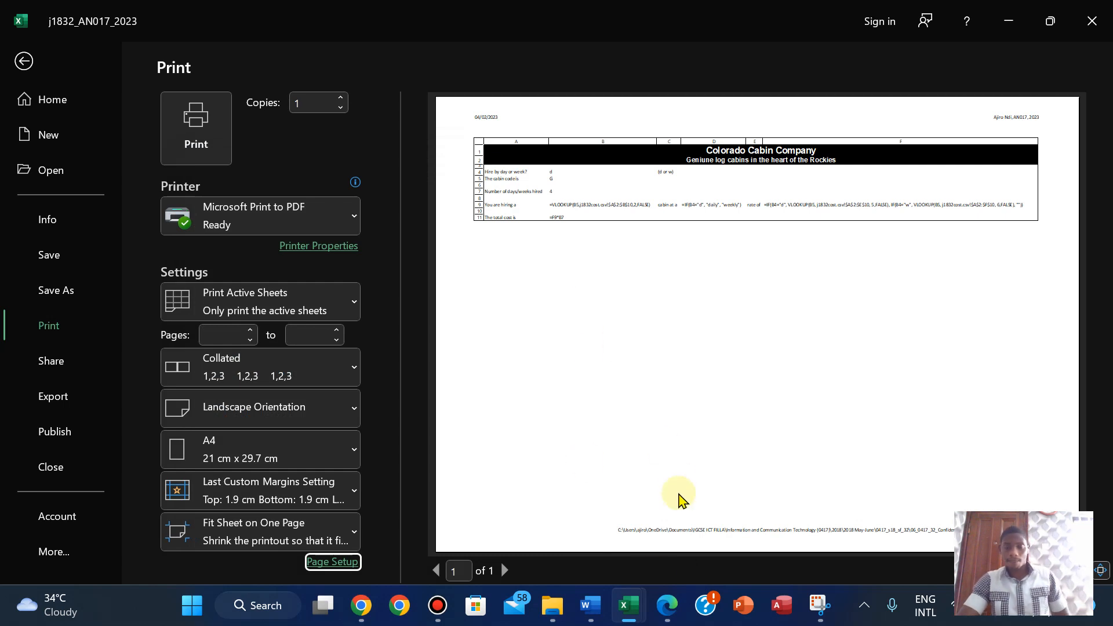
{"action": "left_click", "coordinate": [659, 617]}
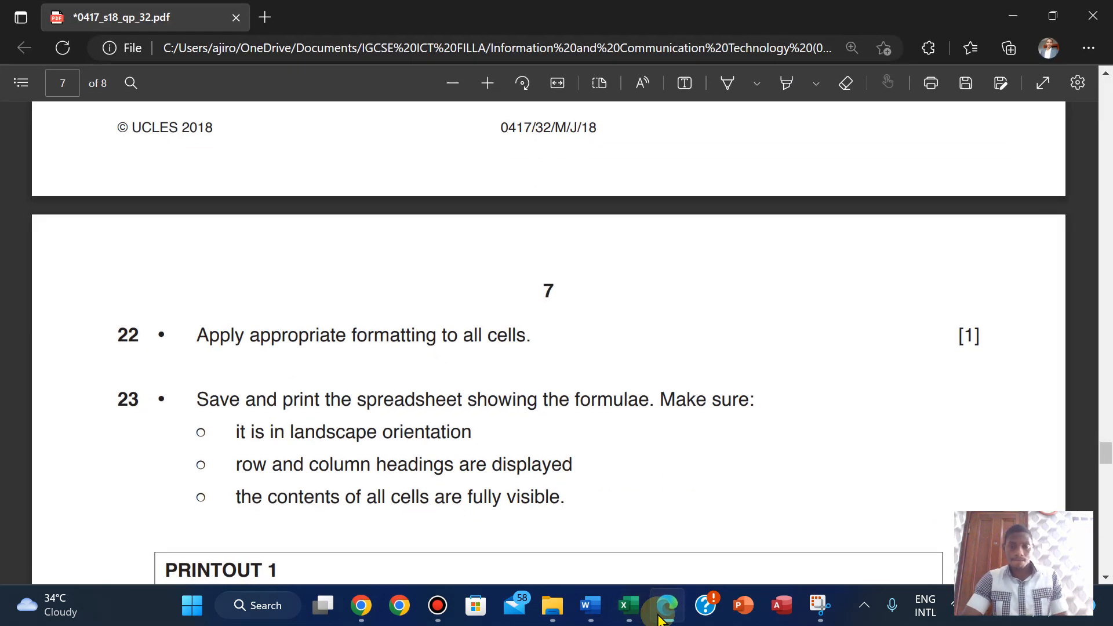
- Copy the name PRINTOUT 1 from the exam paper
{"action": "scroll", "coordinate": [406, 406], "scroll_direction": "down", "scroll_amount": 1}
{"action": "left_click_drag", "start_coordinate": [164, 499], "coordinate": [292, 501]}
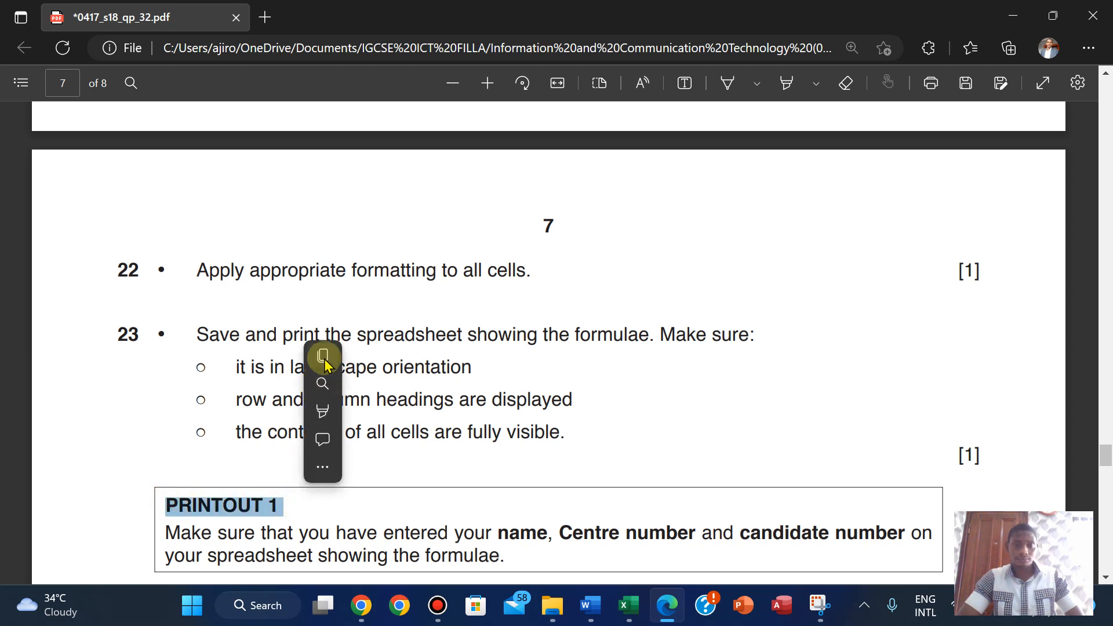
{"action": "left_click", "coordinate": [324, 358]}
- Print the formula sheet to PDF as PRINTOUT 1 in the 06_0417_32 Confidential Source Files 2018 folder
{"action": "mouse_move", "coordinate": [628, 608]}
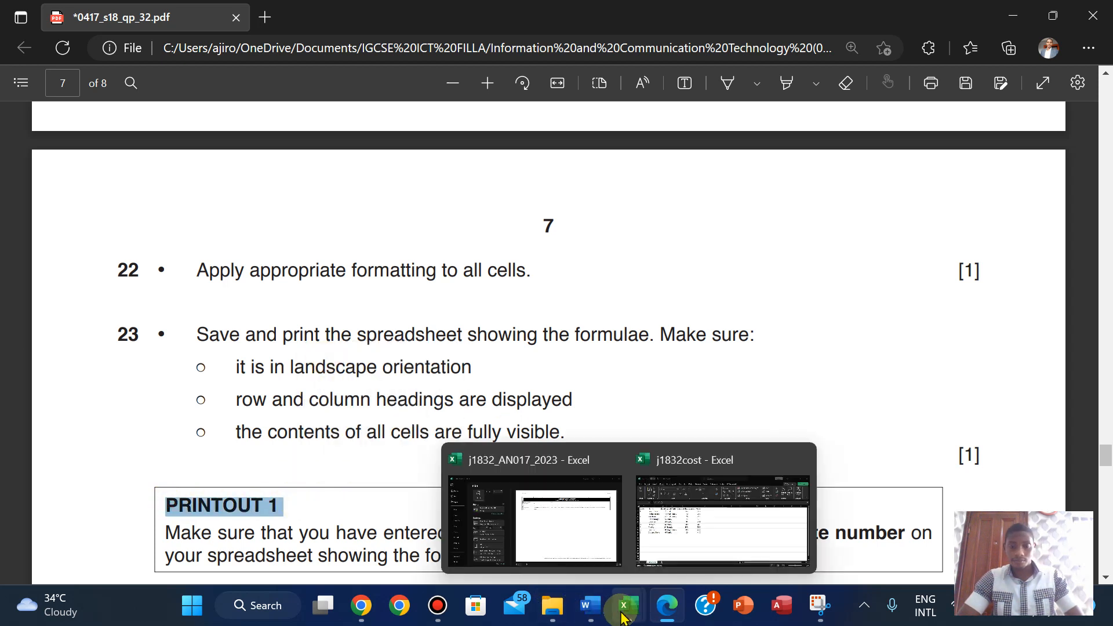
{"action": "left_click", "coordinate": [520, 510]}
{"action": "left_click", "coordinate": [216, 113]}
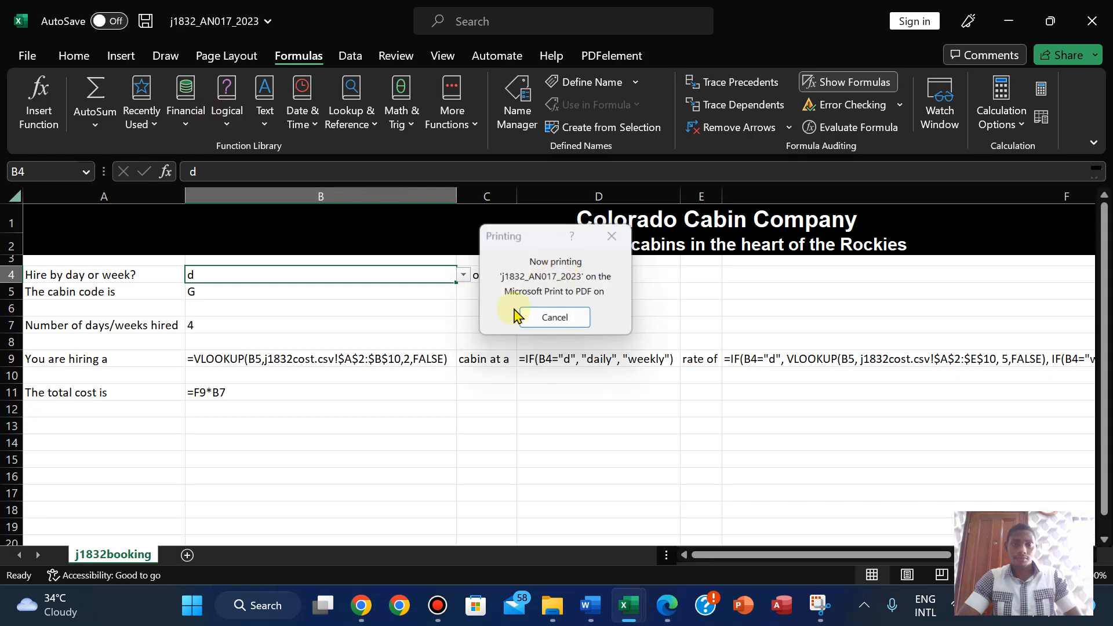
{"action": "left_click", "coordinate": [660, 143]}
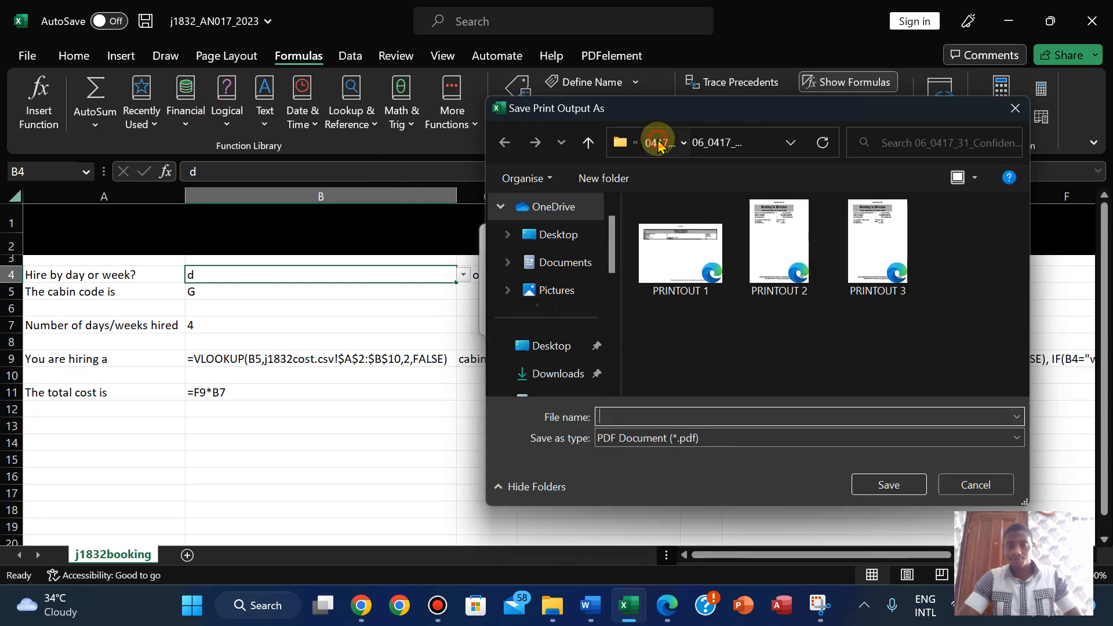
{"action": "left_click", "coordinate": [659, 143]}
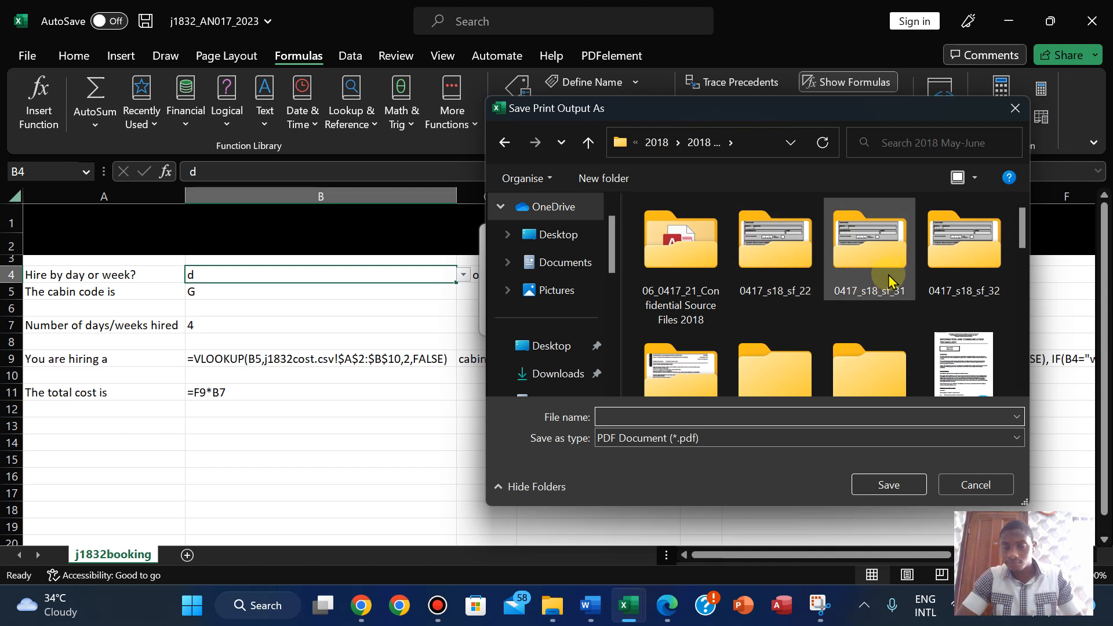
{"action": "double_click", "coordinate": [981, 277]}
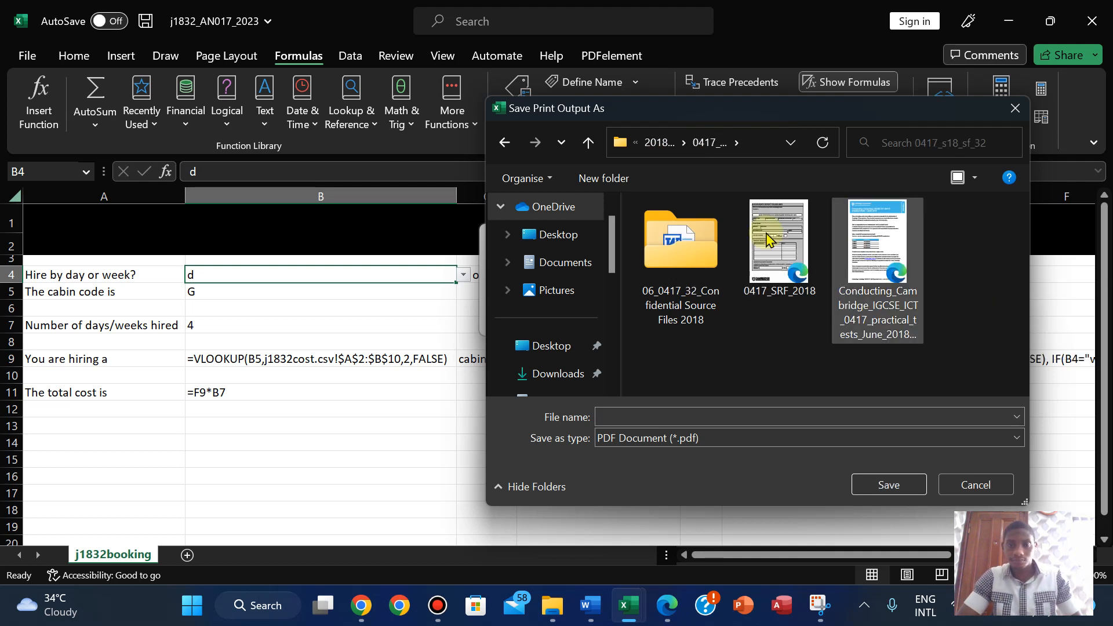
{"action": "left_click", "coordinate": [665, 618]}
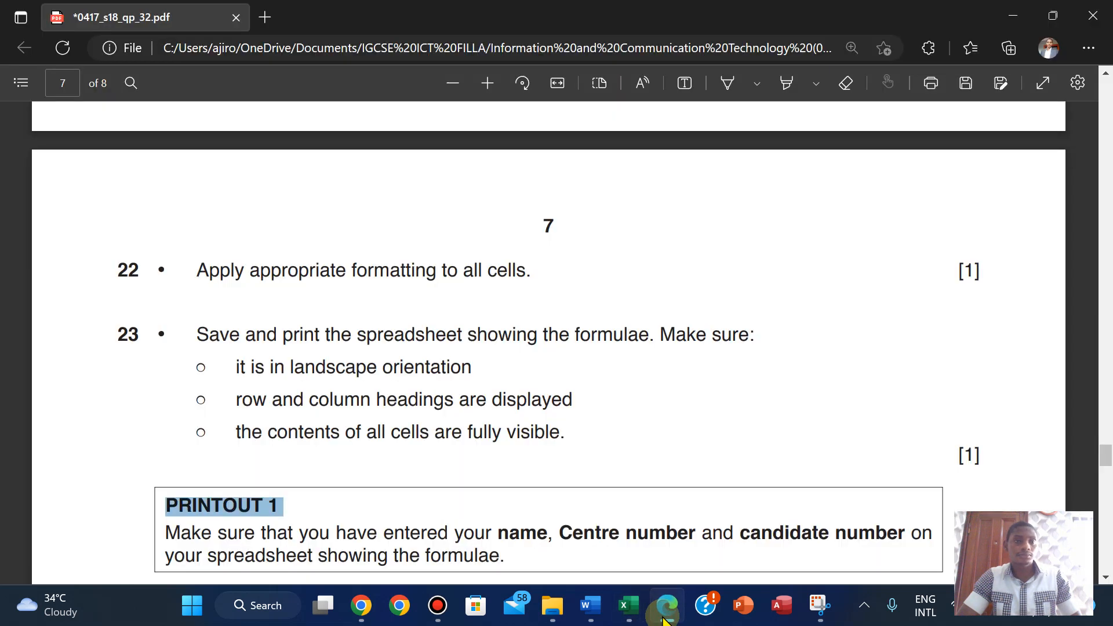
{"action": "left_click", "coordinate": [665, 618]}
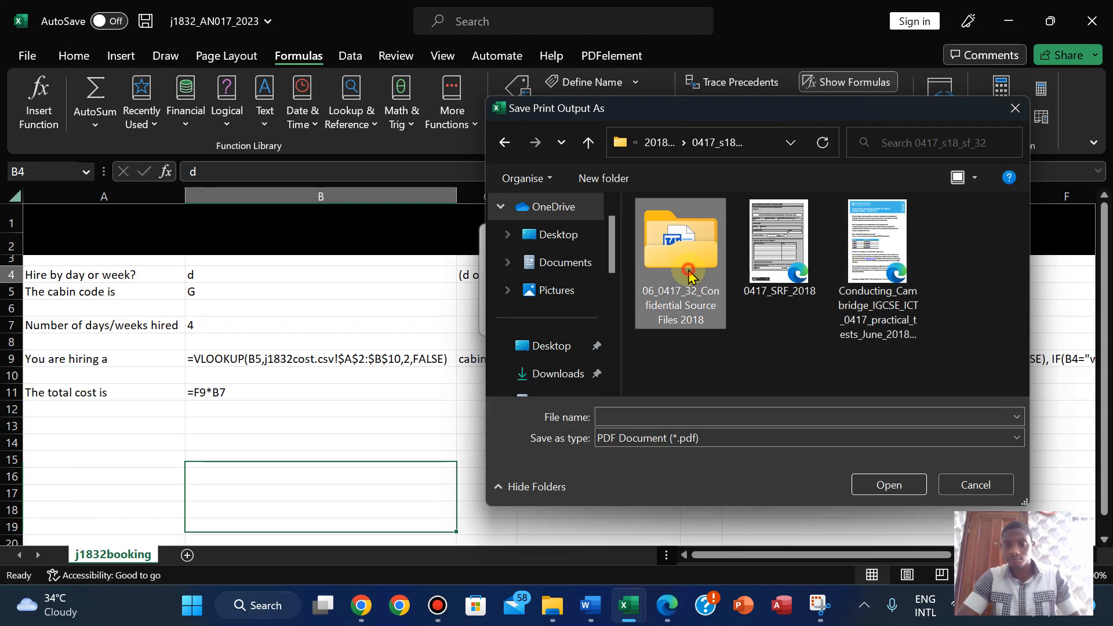
{"action": "double_click", "coordinate": [681, 302]}
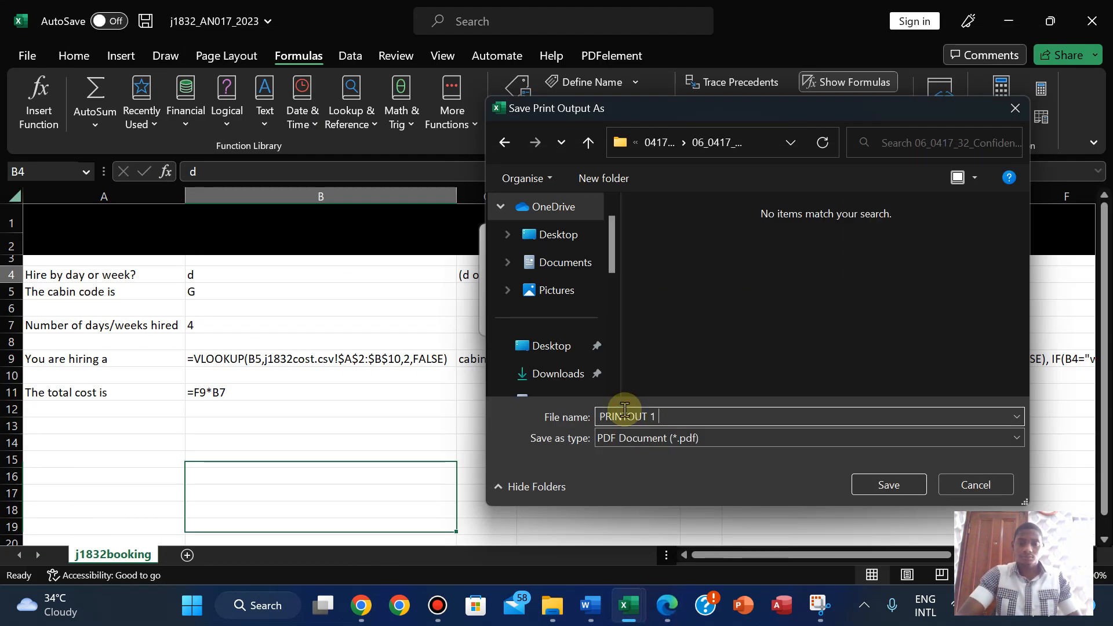
{"action": "left_click", "coordinate": [856, 484]}
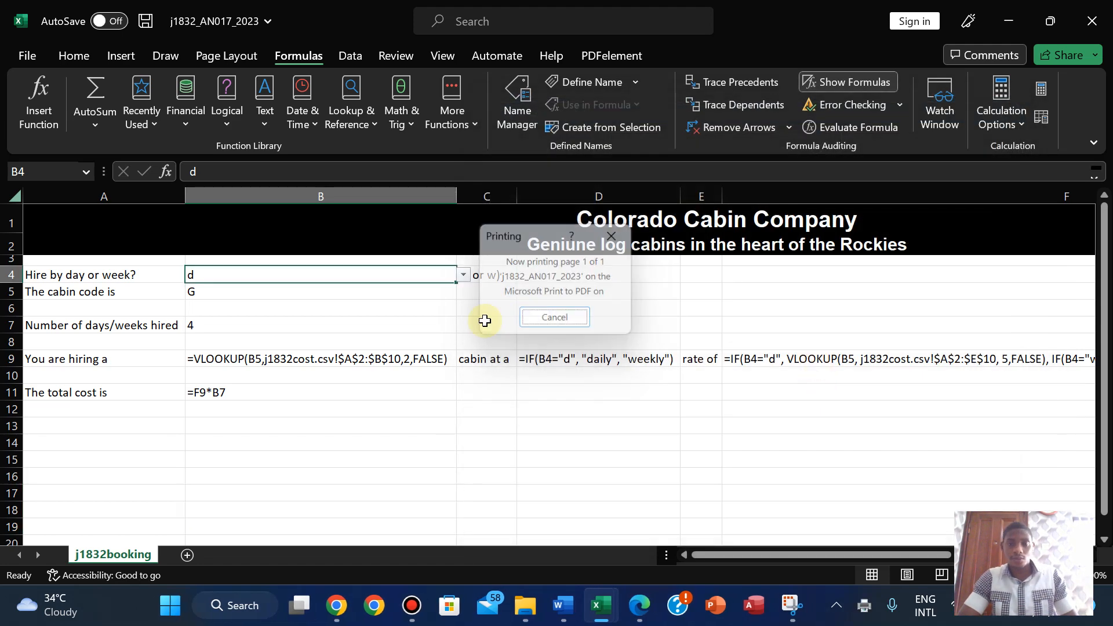
- Return to the exam paper at tasks 24–25
{"action": "left_click", "coordinate": [639, 605]}
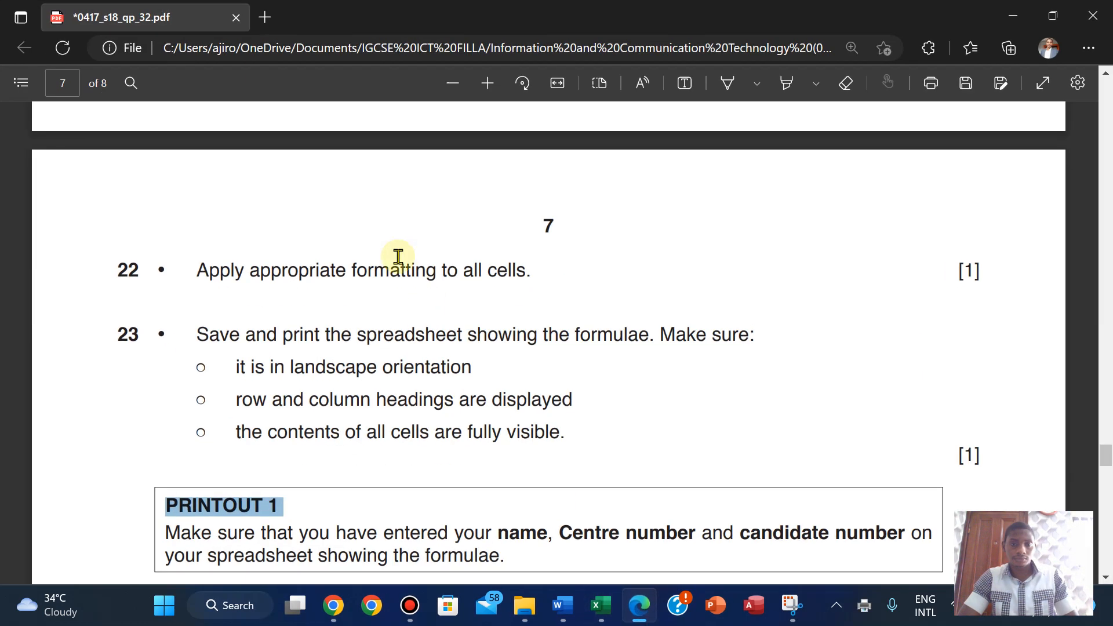
{"action": "scroll", "coordinate": [303, 428], "scroll_direction": "down", "scroll_amount": 5}
{"action": "scroll", "coordinate": [303, 423], "scroll_direction": "up", "scroll_amount": 1}
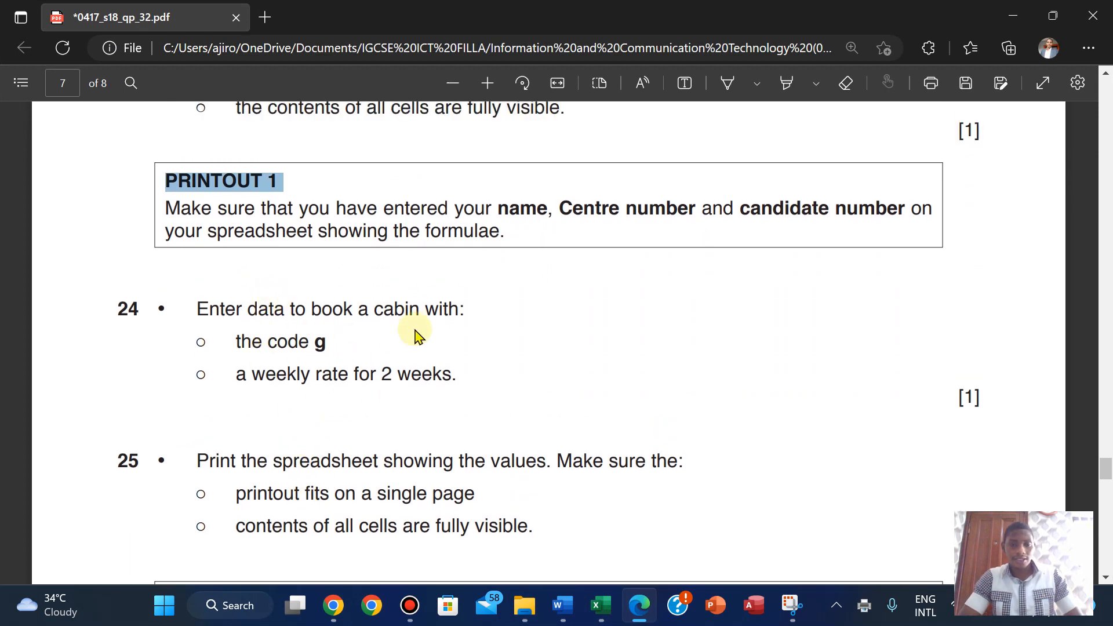
- Turn off Show Formulas so the booking sheet displays calculated values
{"action": "mouse_move", "coordinate": [600, 605]}
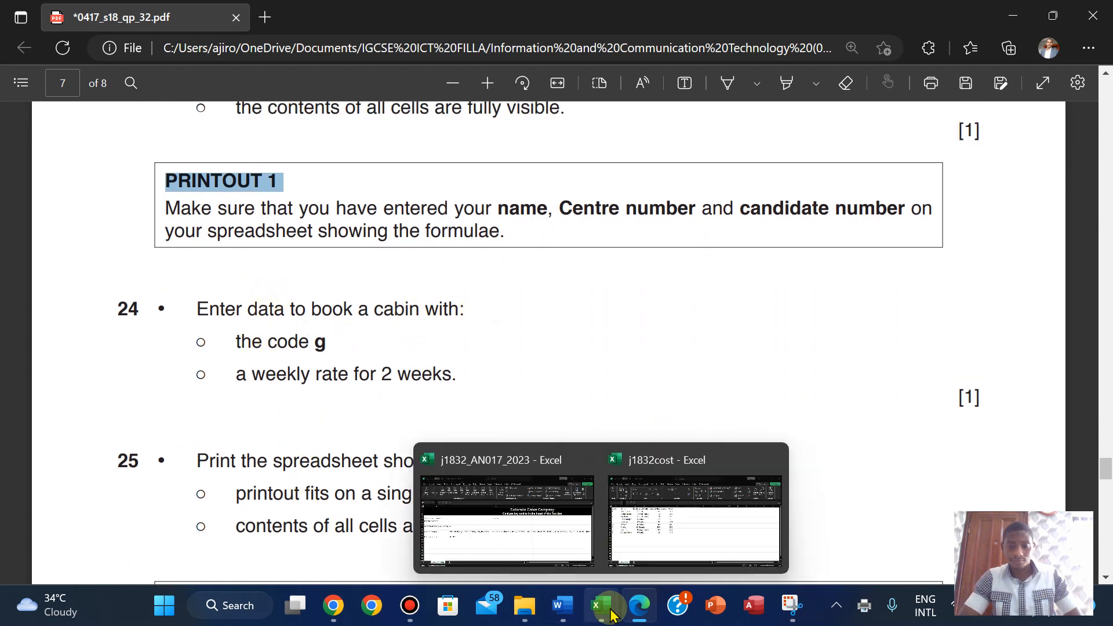
{"action": "left_click", "coordinate": [494, 496]}
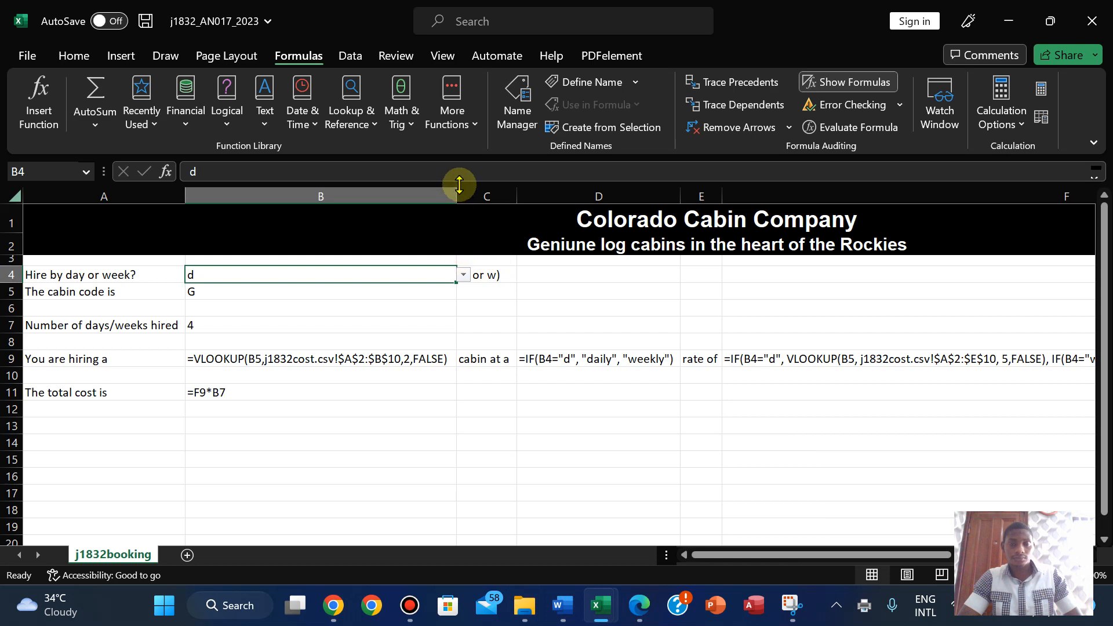
{"action": "left_click", "coordinate": [854, 81]}
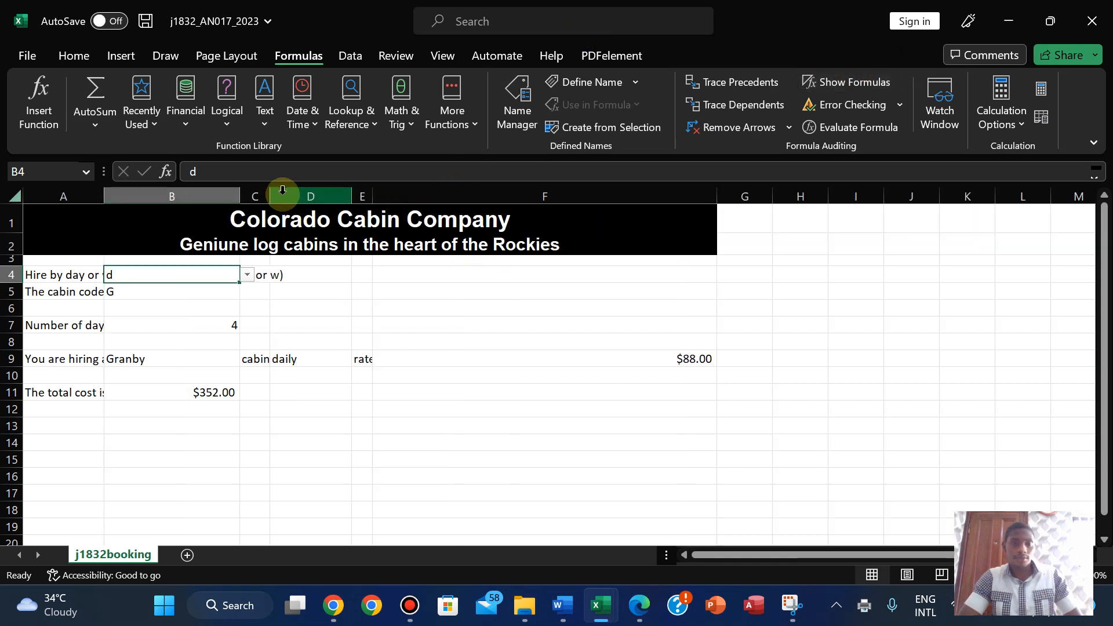
- Autofit columns A to F to the shorter value results, such as $88.00 in F
{"action": "double_click", "coordinate": [244, 191]}
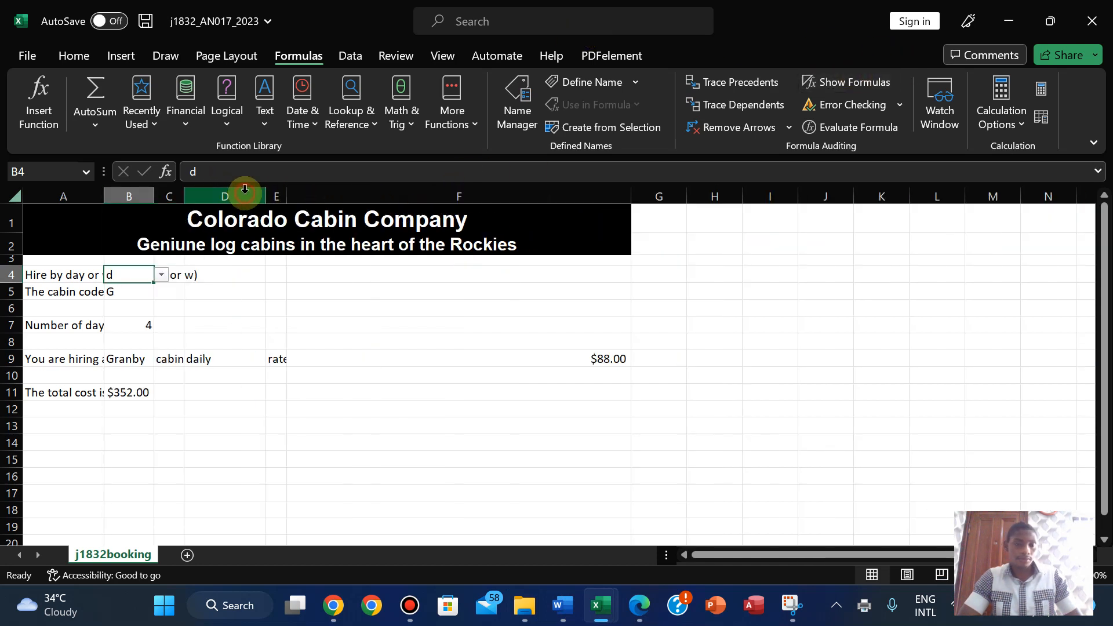
{"action": "double_click", "coordinate": [104, 191]}
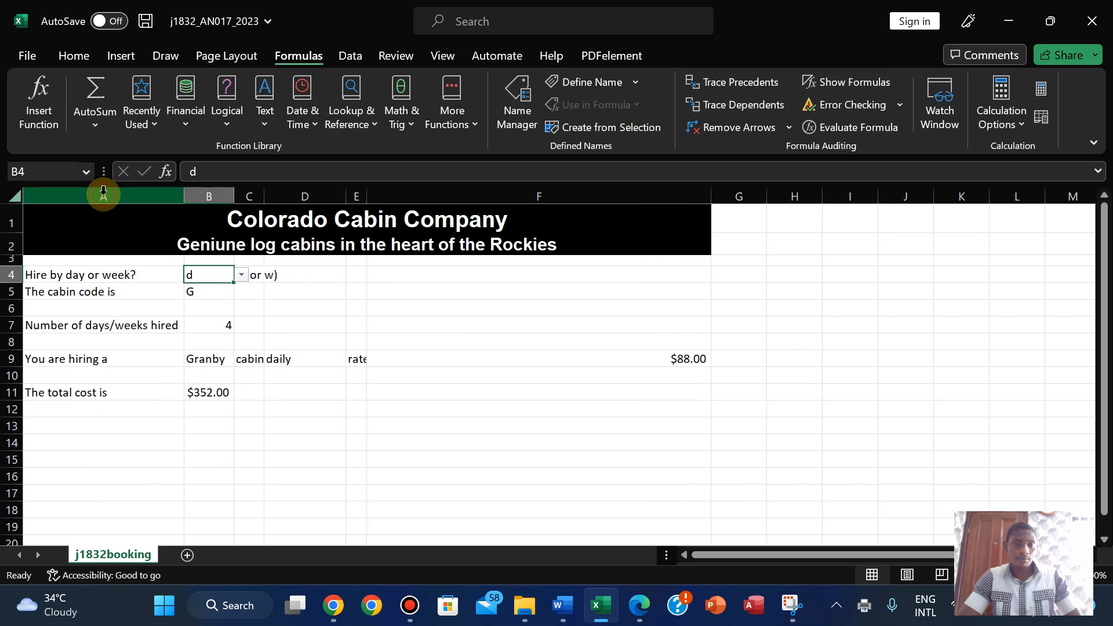
{"action": "double_click", "coordinate": [263, 192]}
{"action": "double_click", "coordinate": [376, 191]}
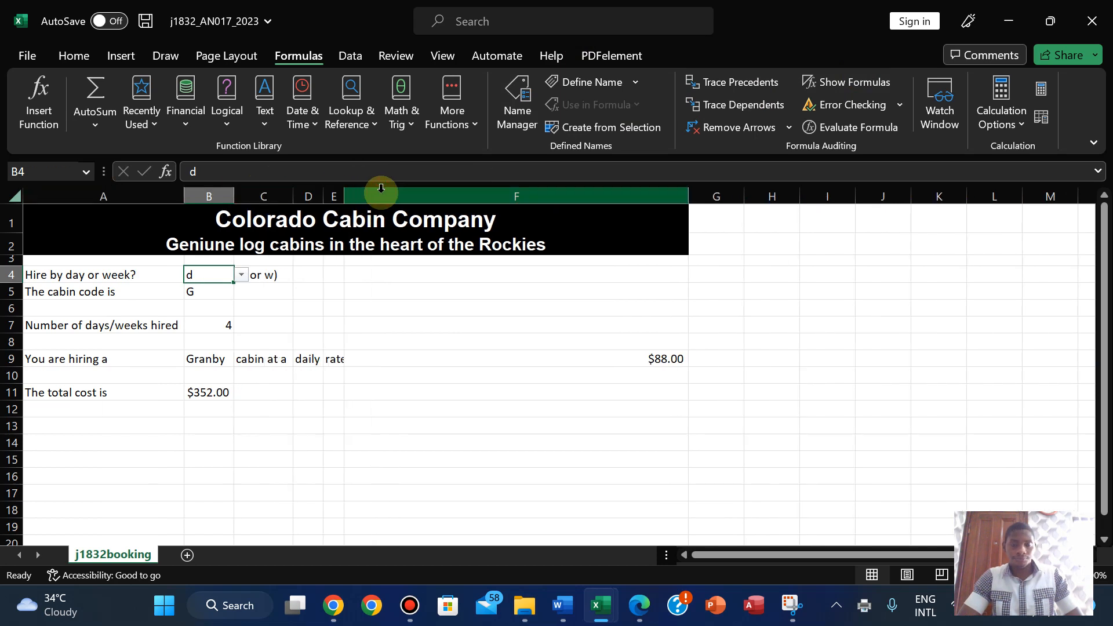
{"action": "double_click", "coordinate": [342, 194]}
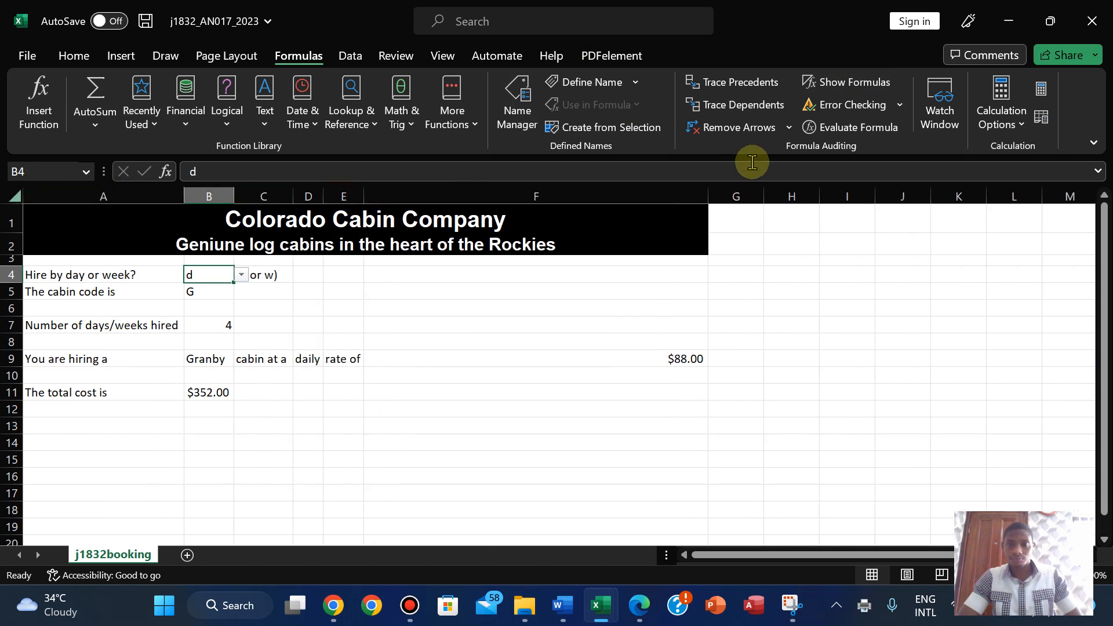
{"action": "double_click", "coordinate": [708, 194]}
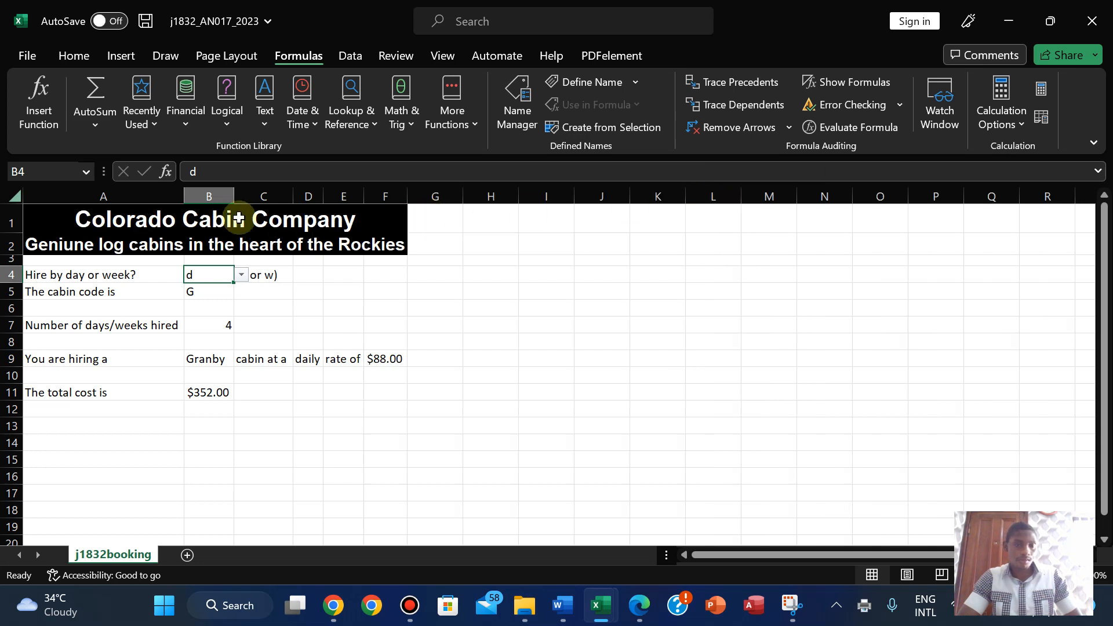
{"action": "left_click", "coordinate": [636, 614]}
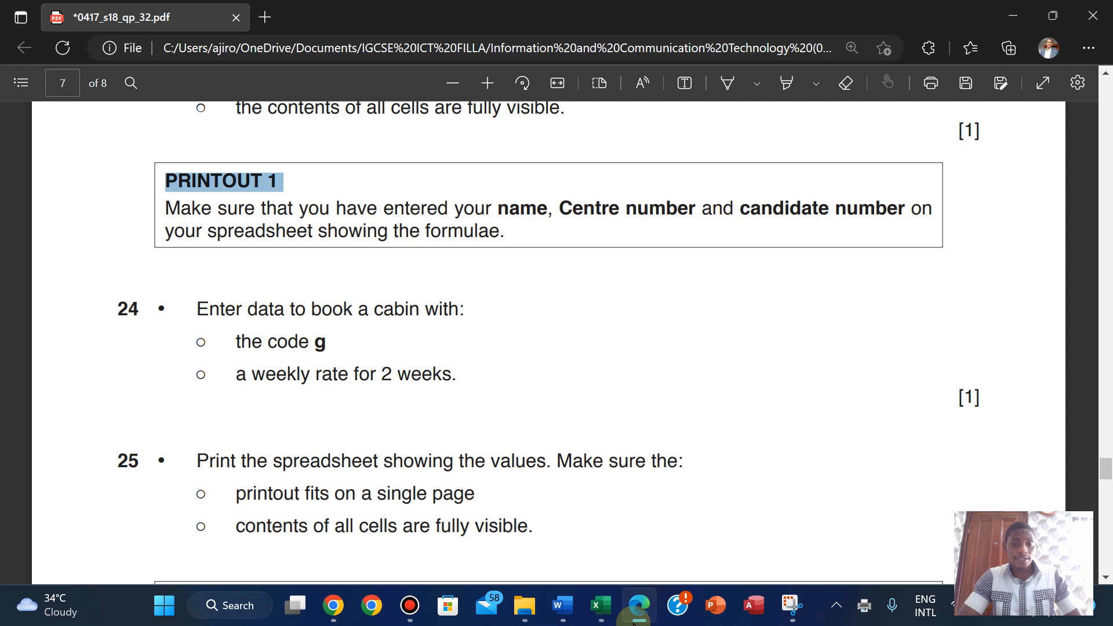
- Enter 2 as the number hired in B7
{"action": "left_click", "coordinate": [634, 618]}
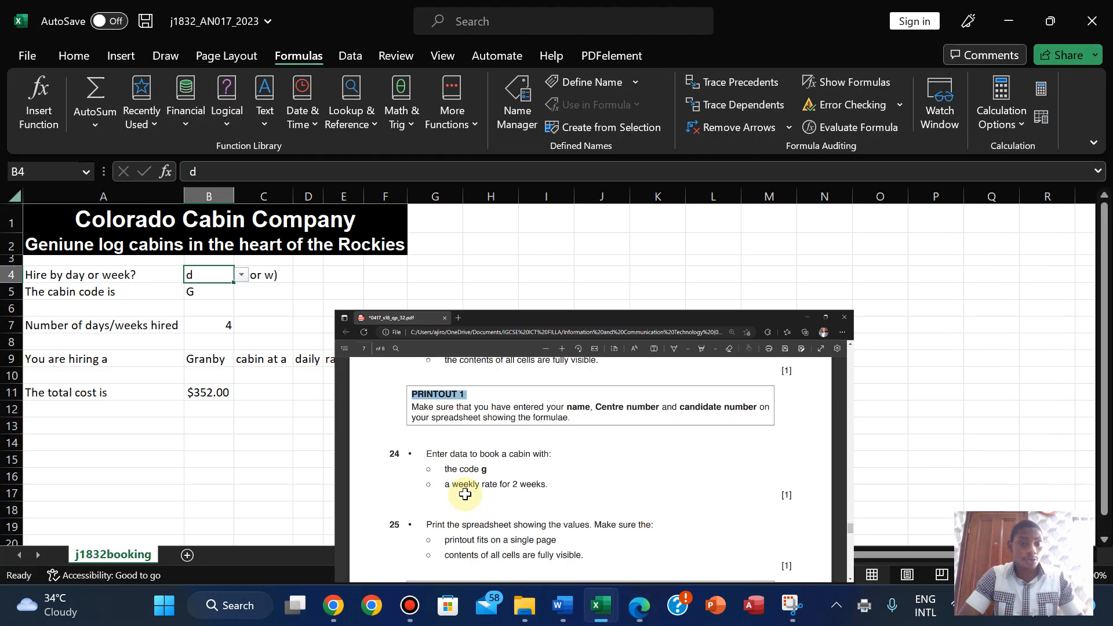
{"action": "left_click", "coordinate": [194, 292]}
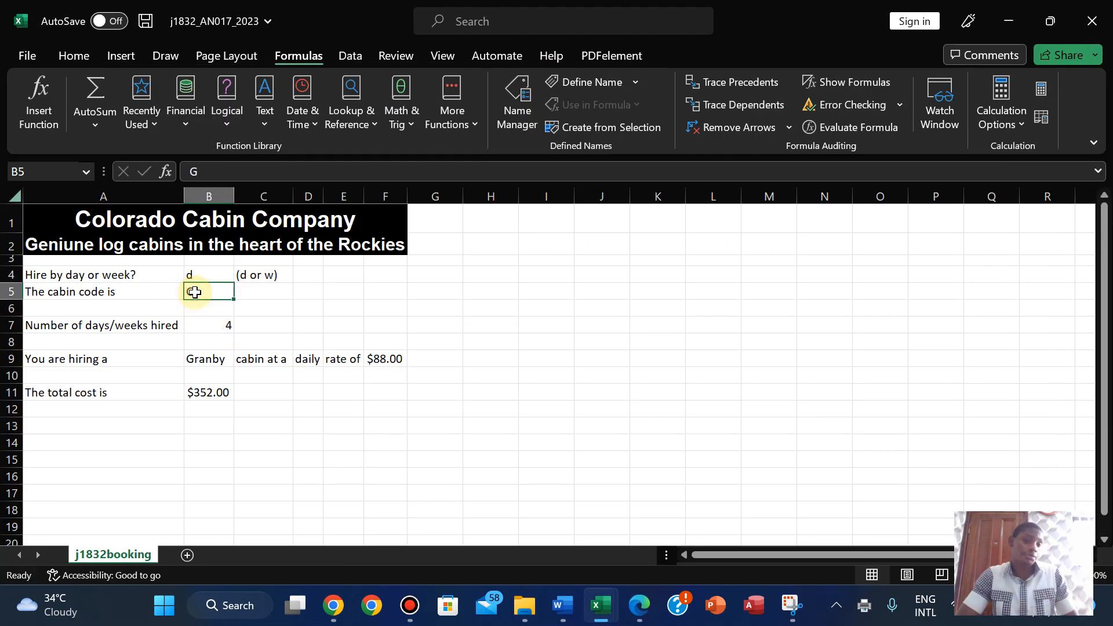
{"action": "left_click", "coordinate": [638, 612]}
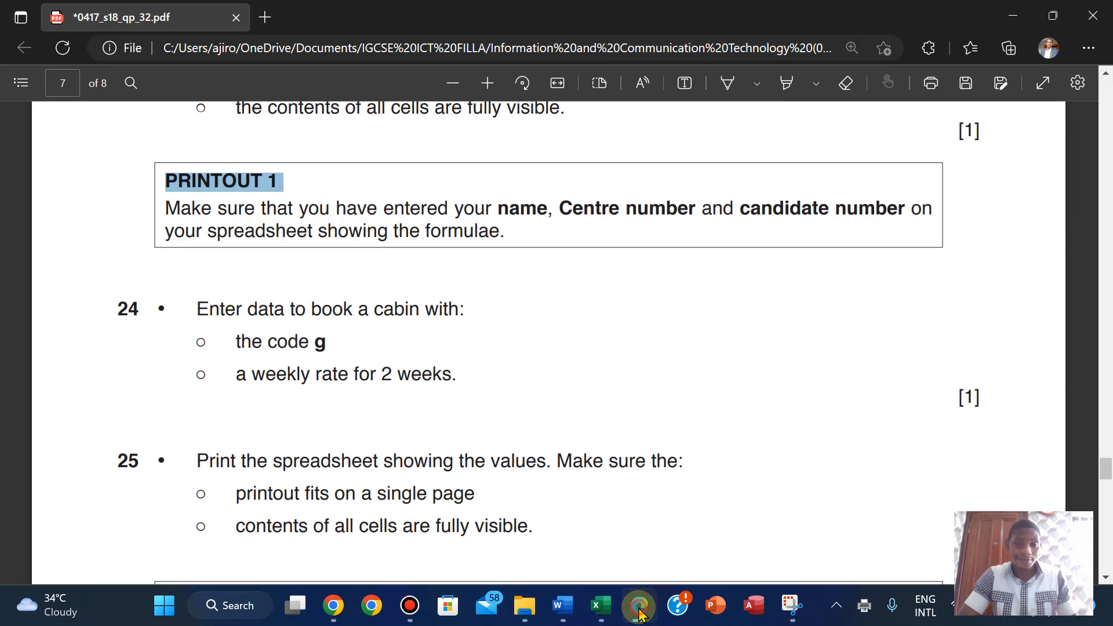
{"action": "left_click", "coordinate": [638, 612]}
{"action": "left_click", "coordinate": [221, 326]}
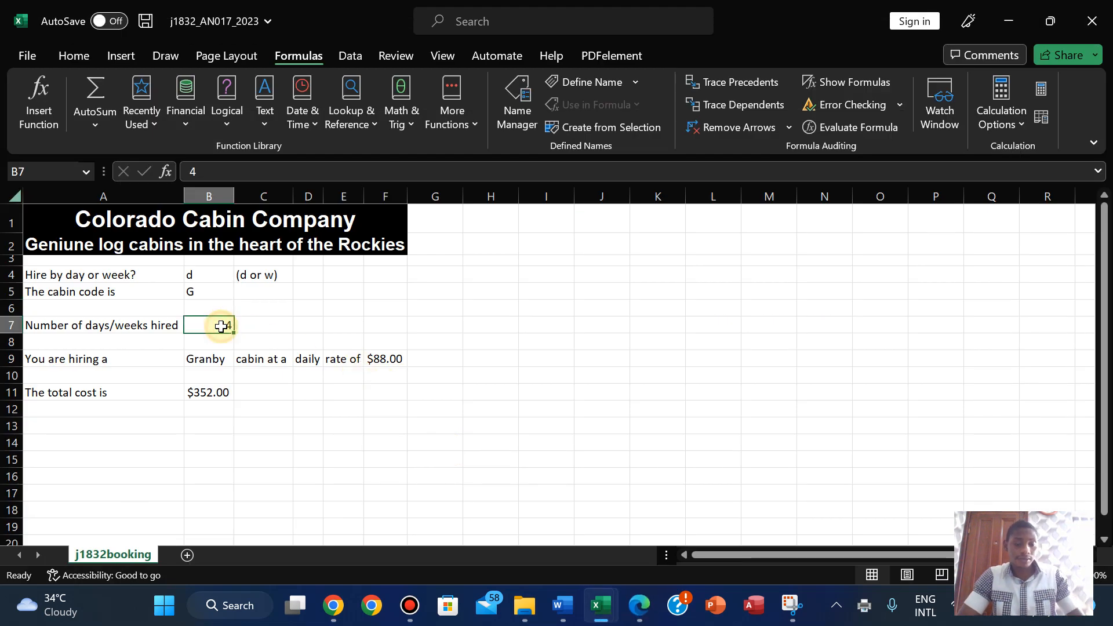
{"action": "type", "text": "2"}
{"action": "left_click", "coordinate": [308, 341]}
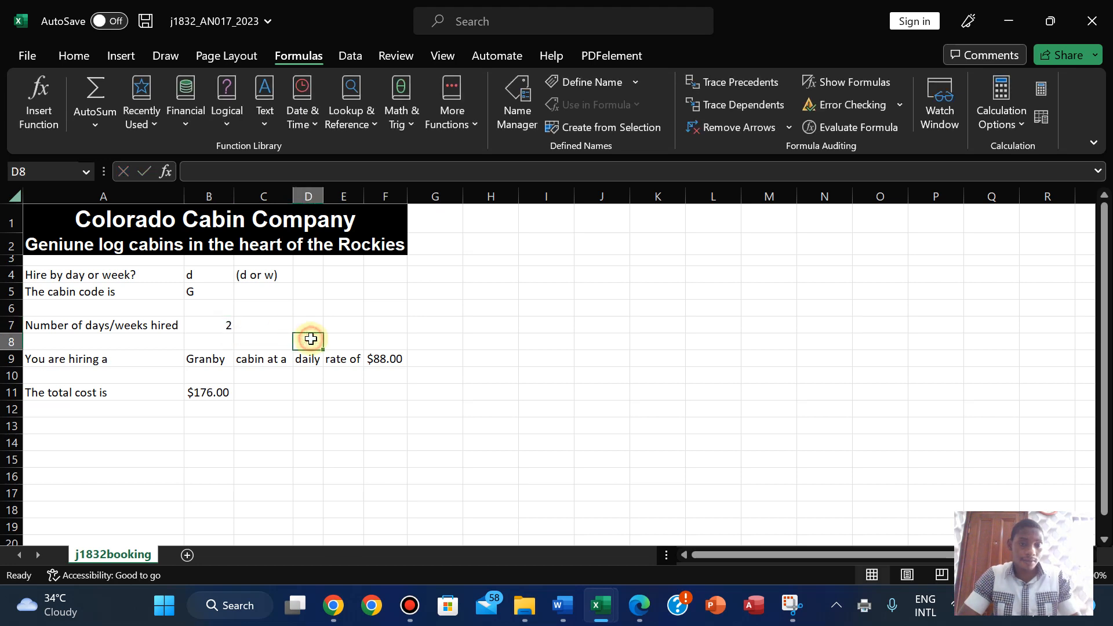
- Switch B4's hire type to w, and fit column F to show the $484.00 rate
{"action": "left_click", "coordinate": [190, 277]}
{"action": "left_click", "coordinate": [240, 274]}
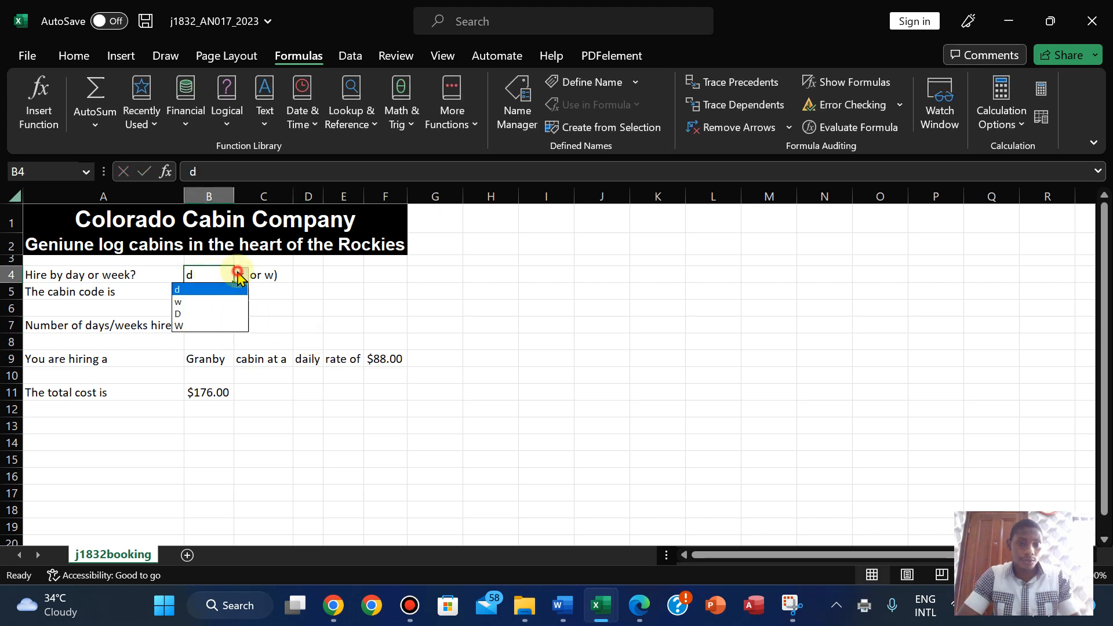
{"action": "left_click", "coordinate": [212, 305]}
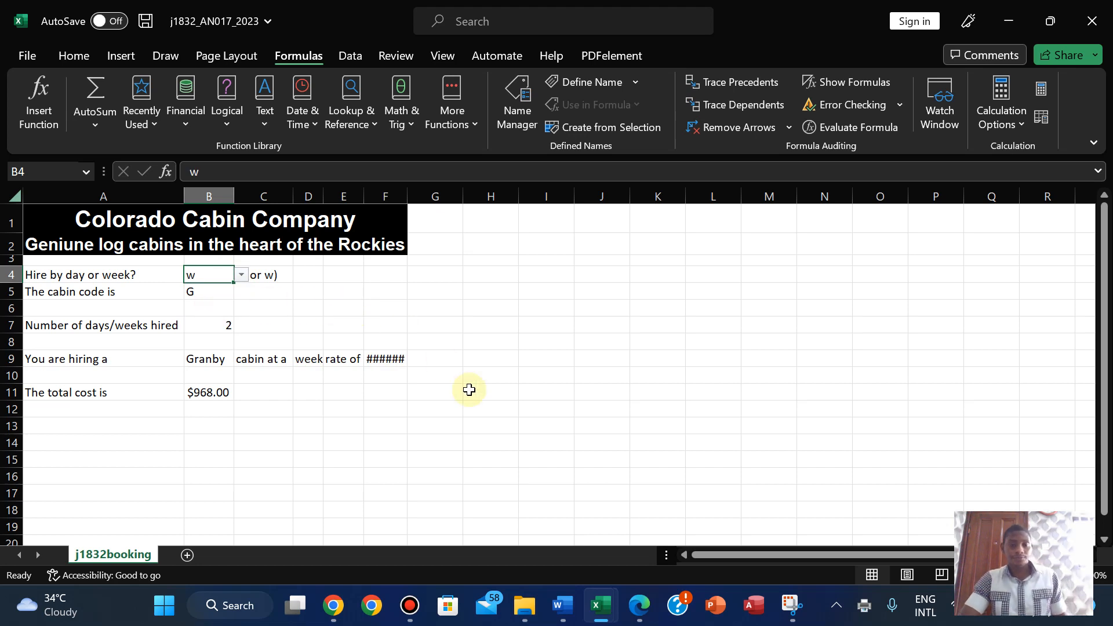
{"action": "double_click", "coordinate": [407, 198]}
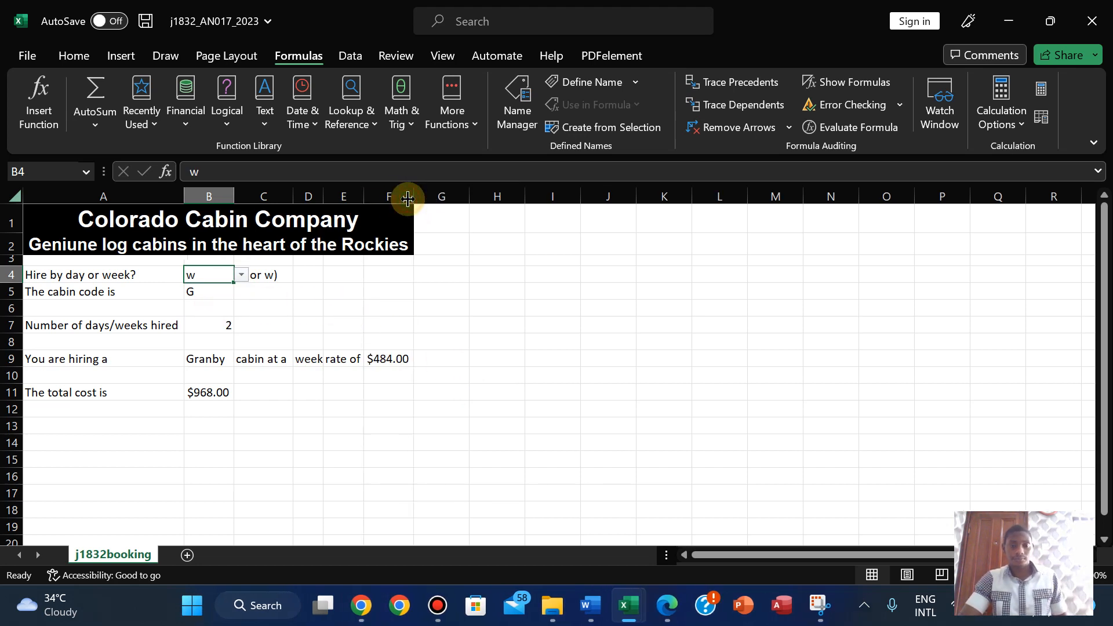
- Widen columns D, C and B so the weekly Granby booking text and amounts fit
{"action": "left_click", "coordinate": [664, 614]}
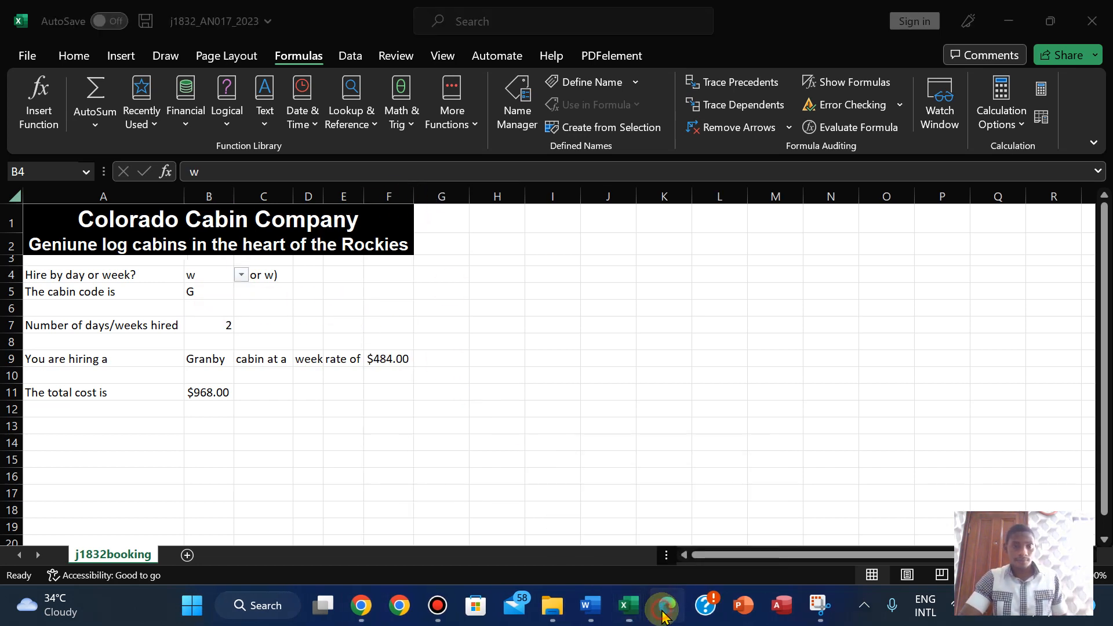
{"action": "left_click", "coordinate": [664, 613]}
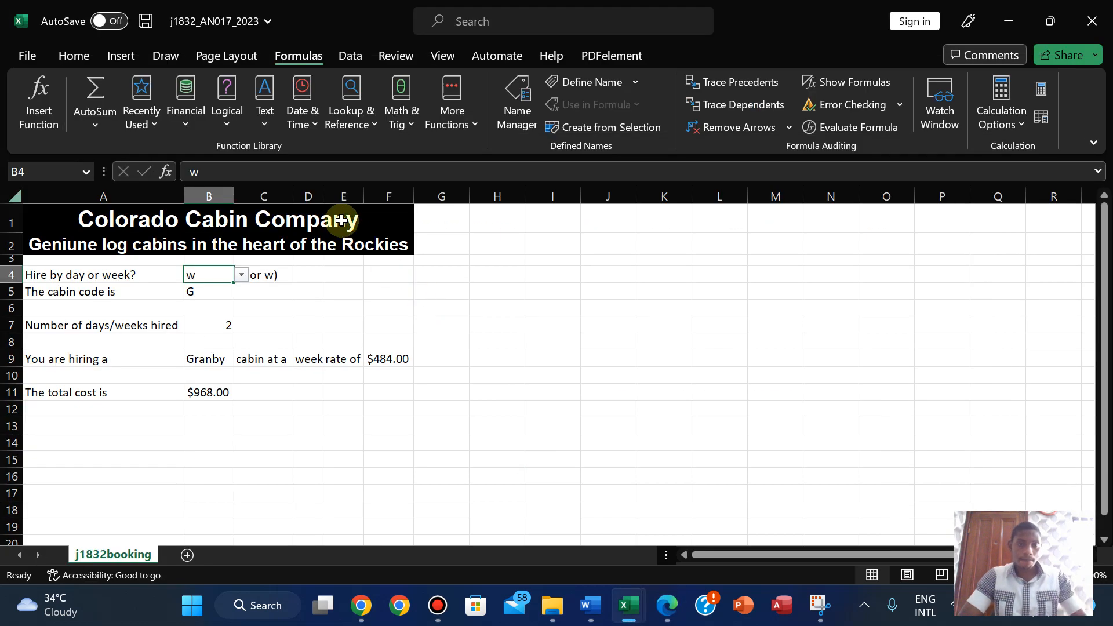
{"action": "double_click", "coordinate": [323, 197]}
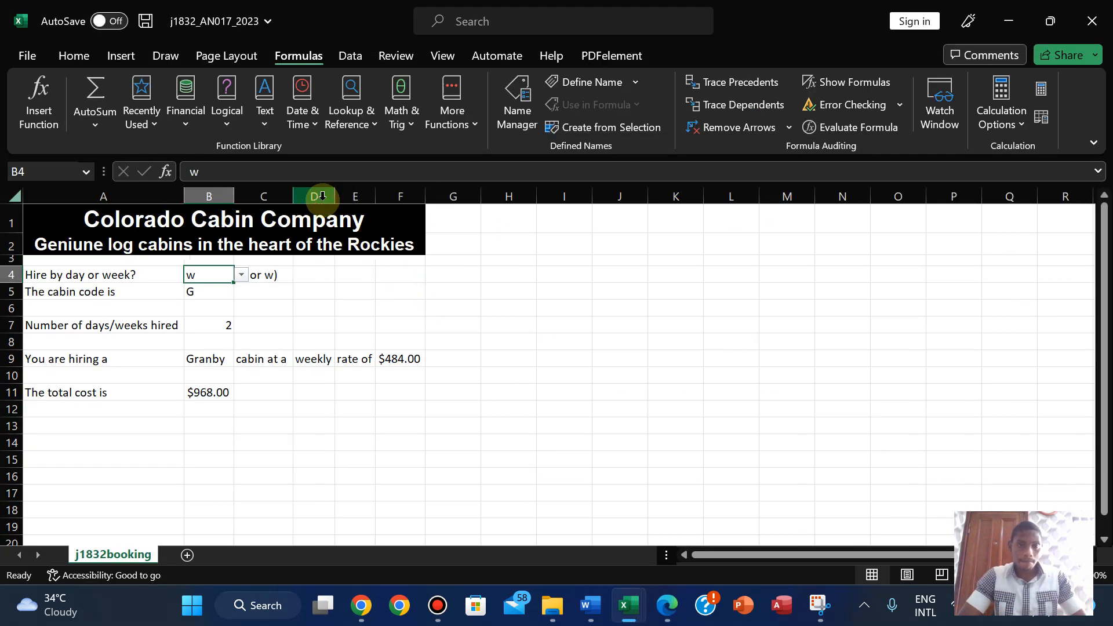
{"action": "double_click", "coordinate": [371, 196]}
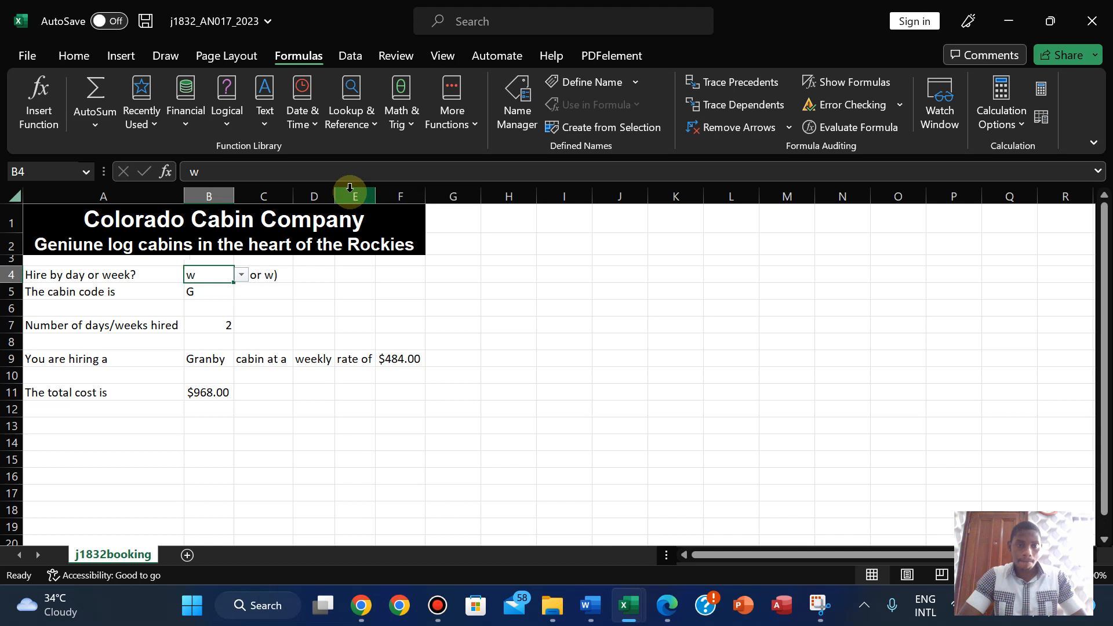
{"action": "left_click_drag", "start_coordinate": [335, 196], "coordinate": [451, 191]}
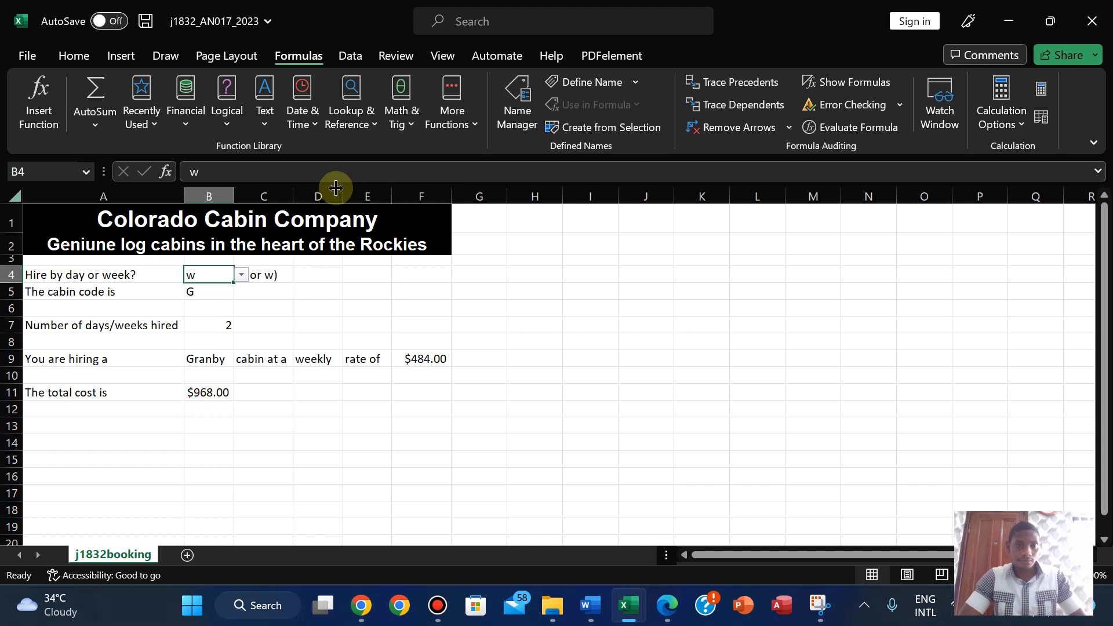
{"action": "left_click_drag", "start_coordinate": [293, 191], "coordinate": [301, 191]}
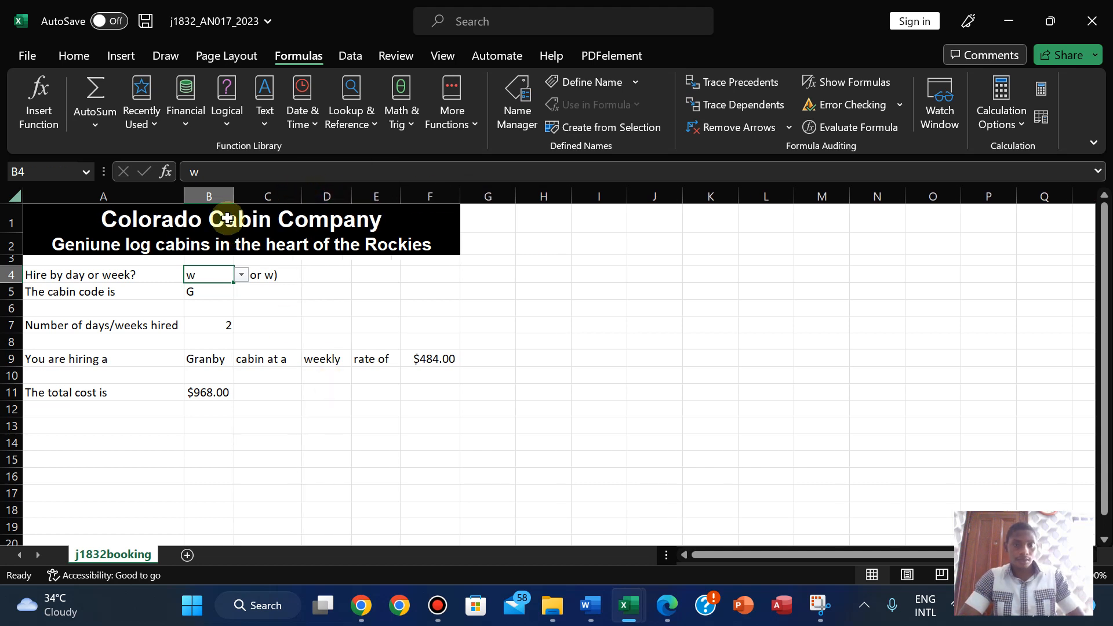
{"action": "left_click_drag", "start_coordinate": [233, 191], "coordinate": [240, 190]}
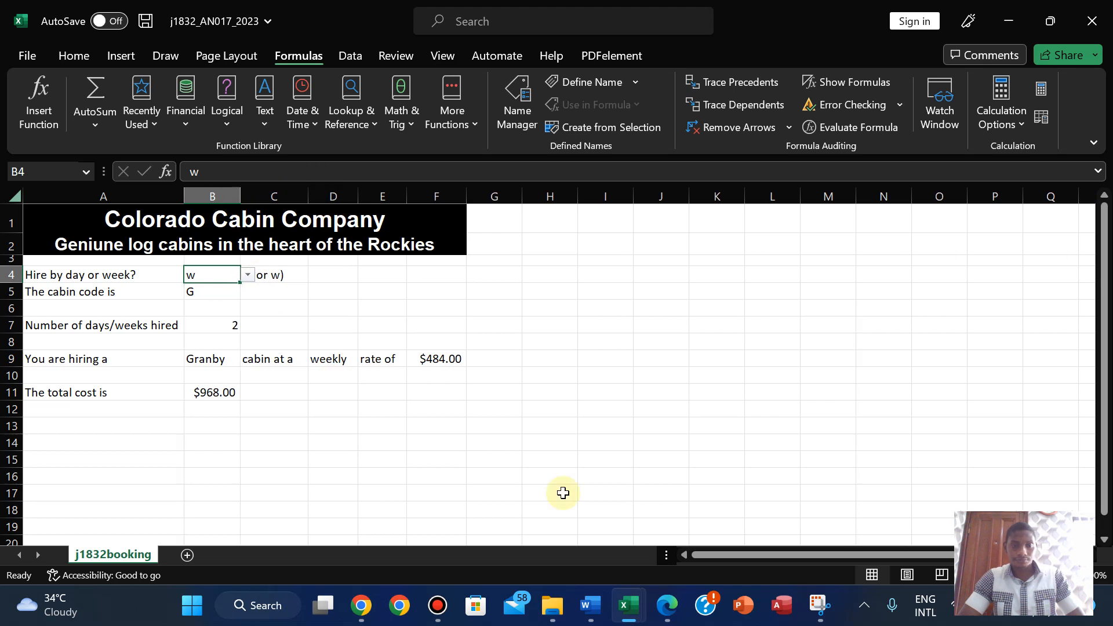
- Scroll the exam paper to question 25 and copy the PRINTOUT 2 heading
{"action": "left_click", "coordinate": [667, 607]}
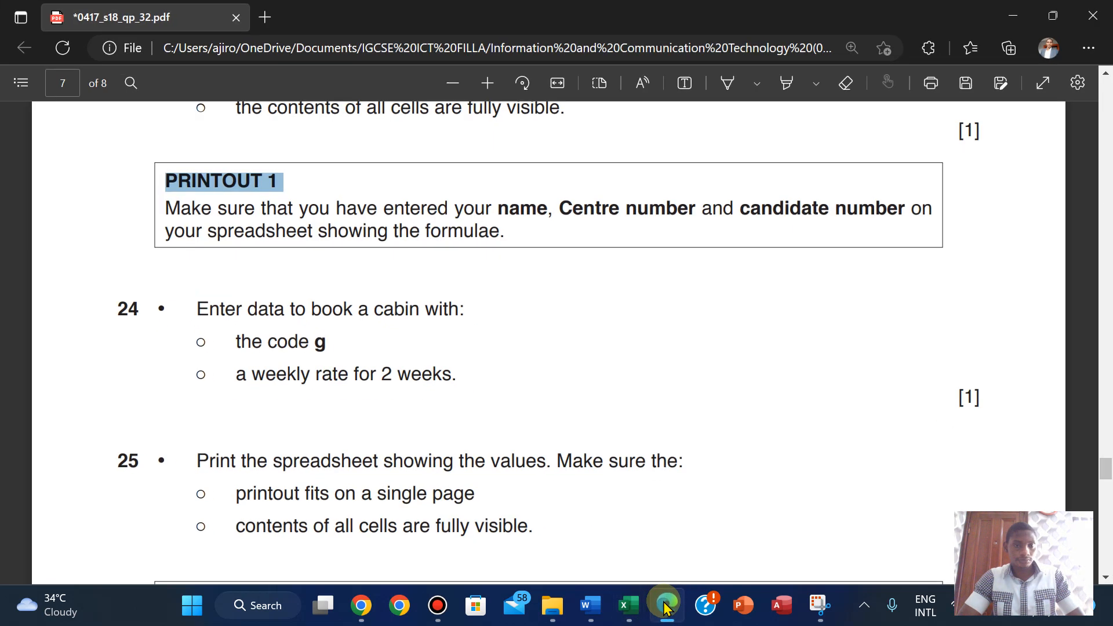
{"action": "left_click", "coordinate": [667, 606]}
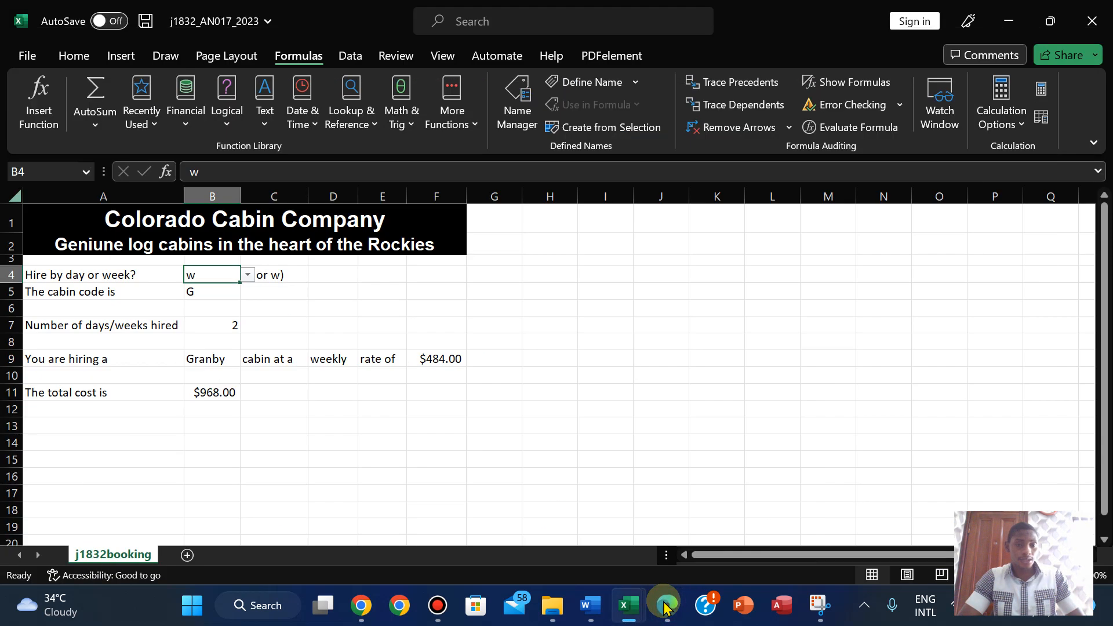
{"action": "left_click", "coordinate": [665, 606]}
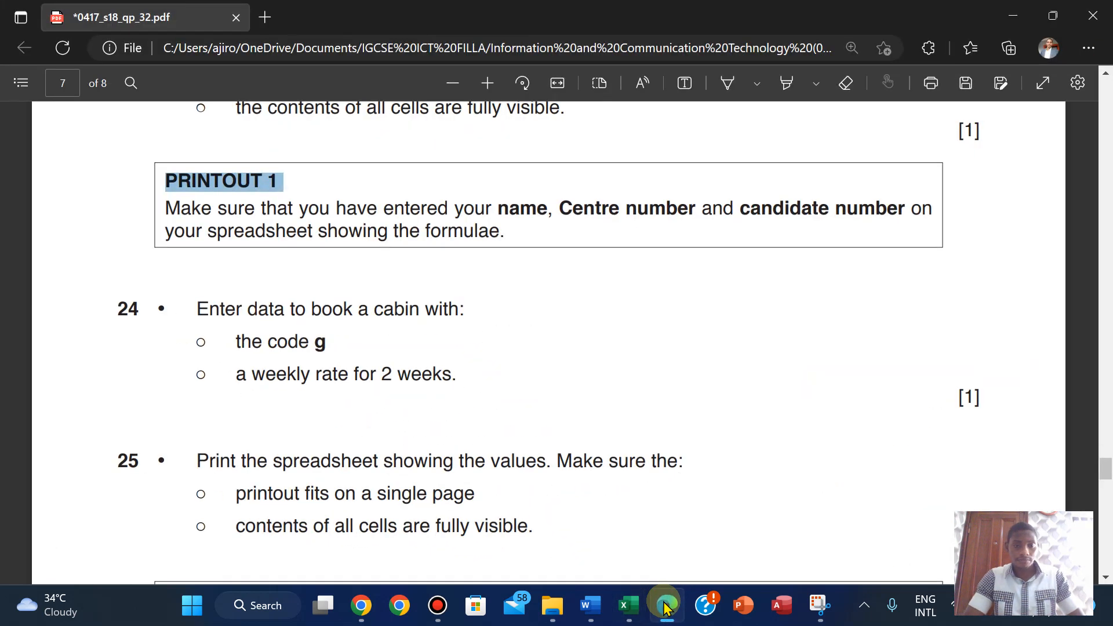
{"action": "key", "text": "Down"}
{"action": "key", "text": "Down"}
{"action": "key", "text": "Down"}
{"action": "key", "text": "Down"}
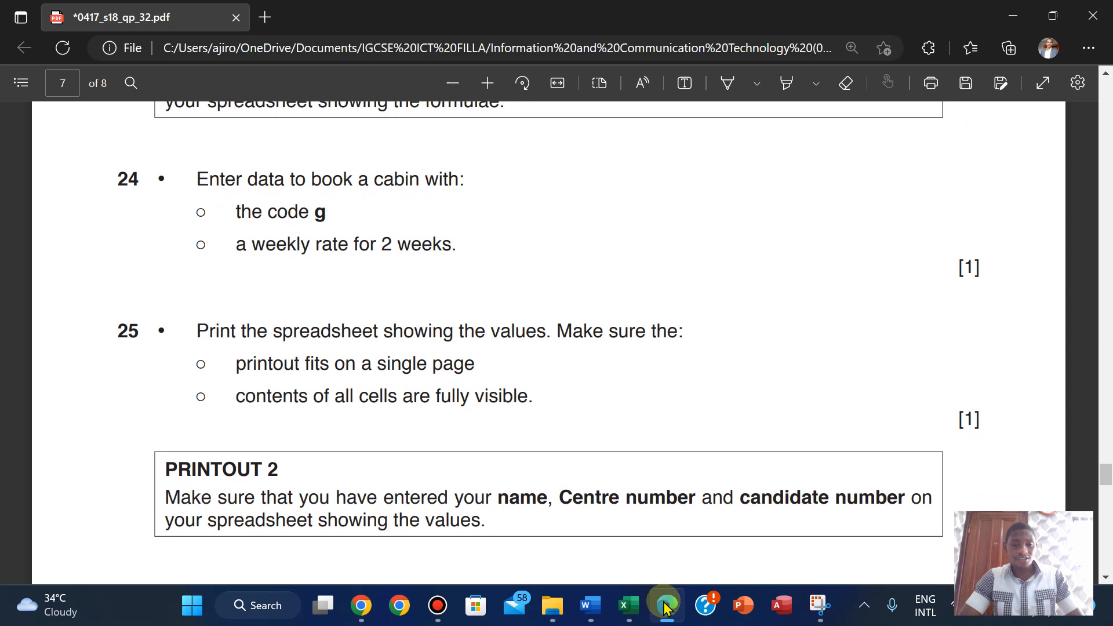
{"action": "mouse_move", "coordinate": [631, 609]}
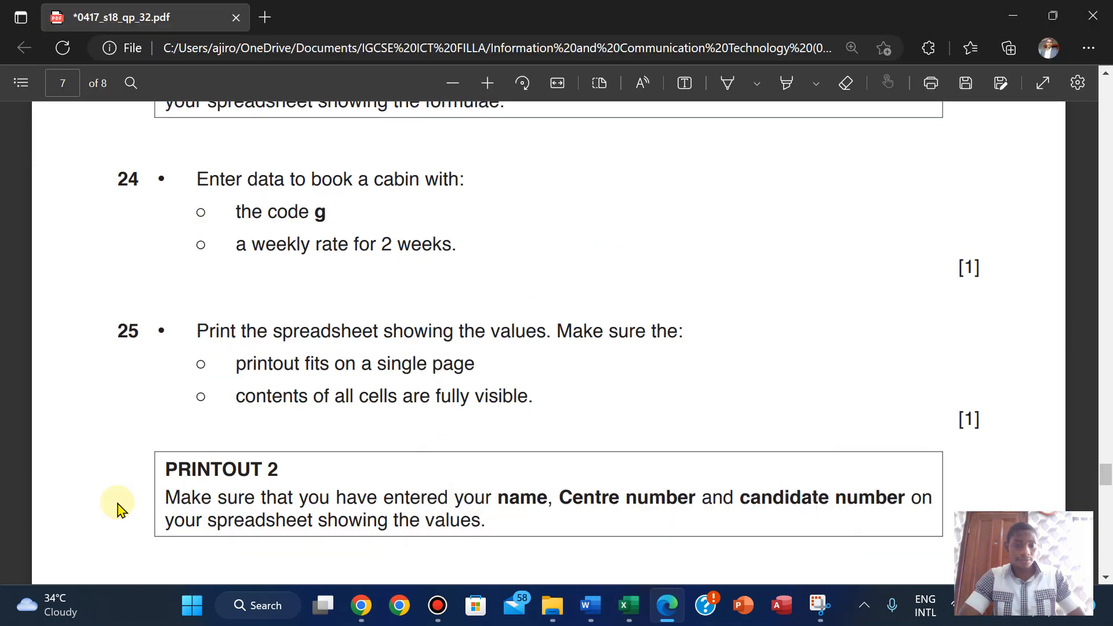
{"action": "left_click_drag", "start_coordinate": [165, 467], "coordinate": [281, 469]}
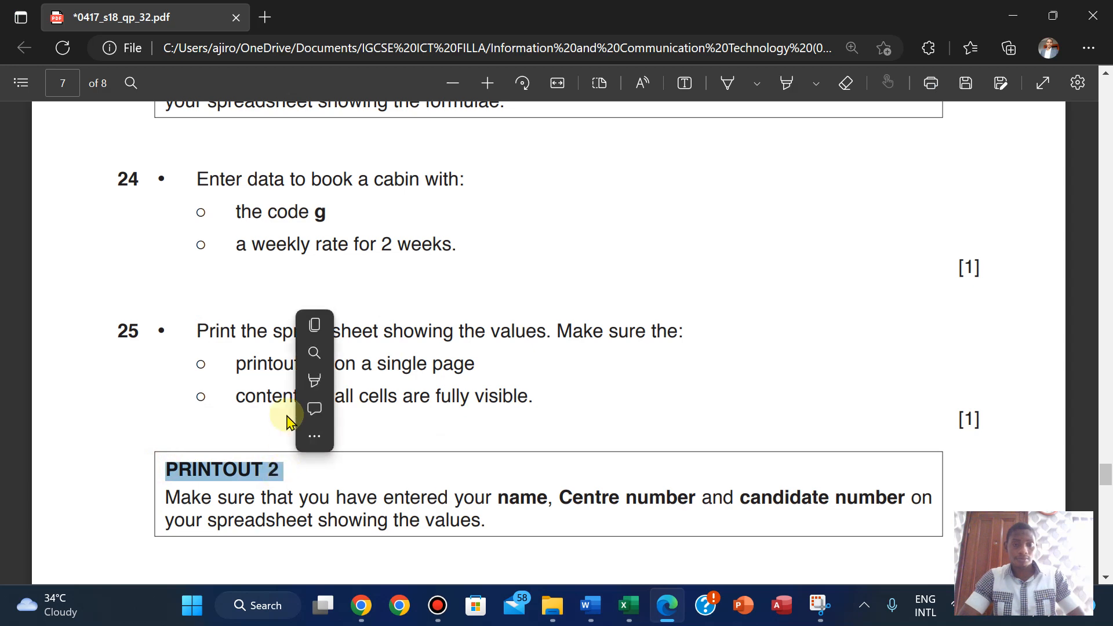
{"action": "left_click", "coordinate": [327, 325]}
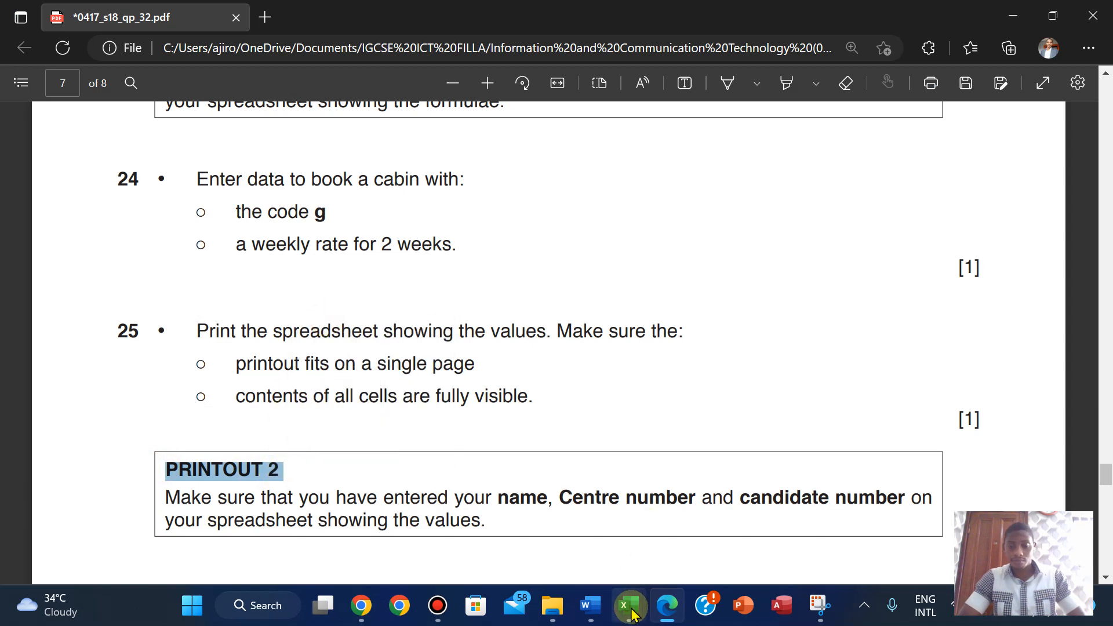
{"action": "mouse_move", "coordinate": [629, 605]}
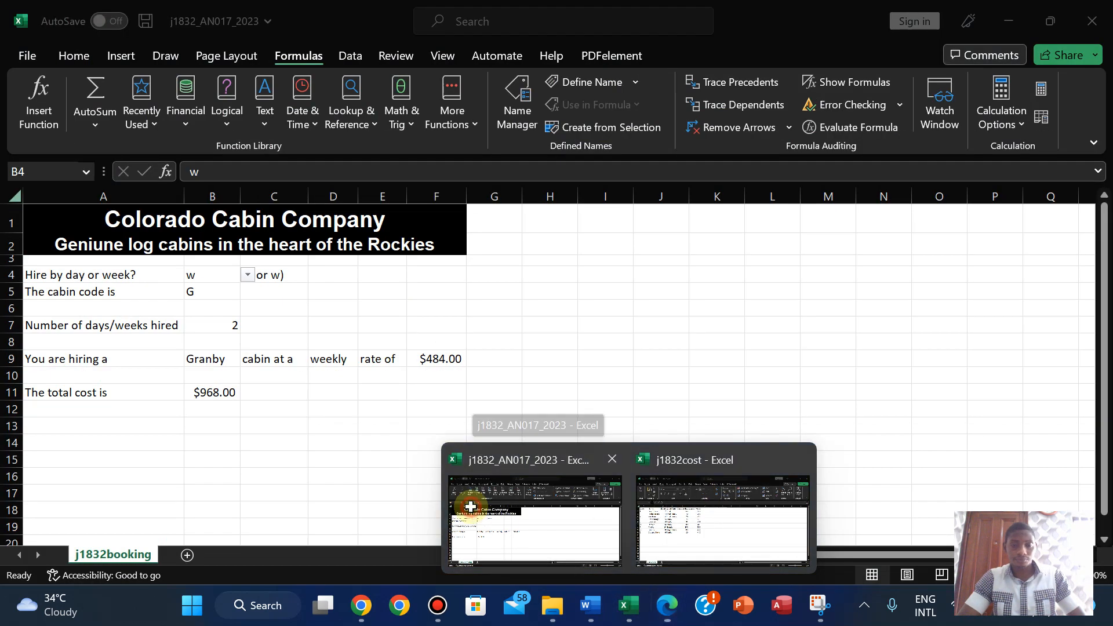
- Turn on gridlines for the values printout in Page Setup
{"action": "left_click", "coordinate": [471, 513]}
{"action": "left_click", "coordinate": [29, 58]}
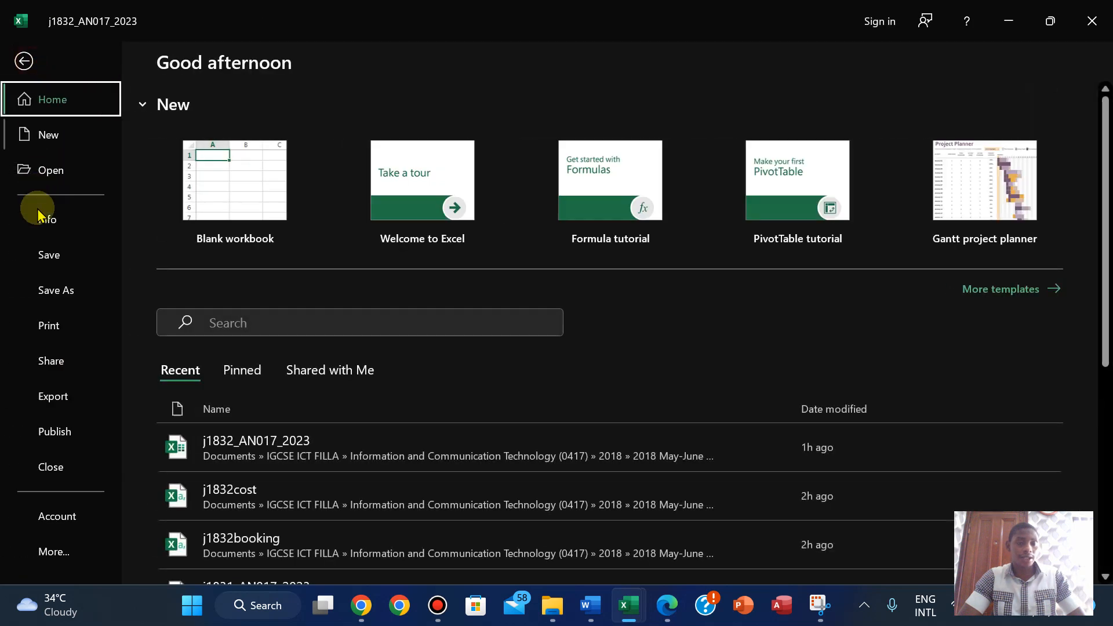
{"action": "left_click", "coordinate": [49, 330]}
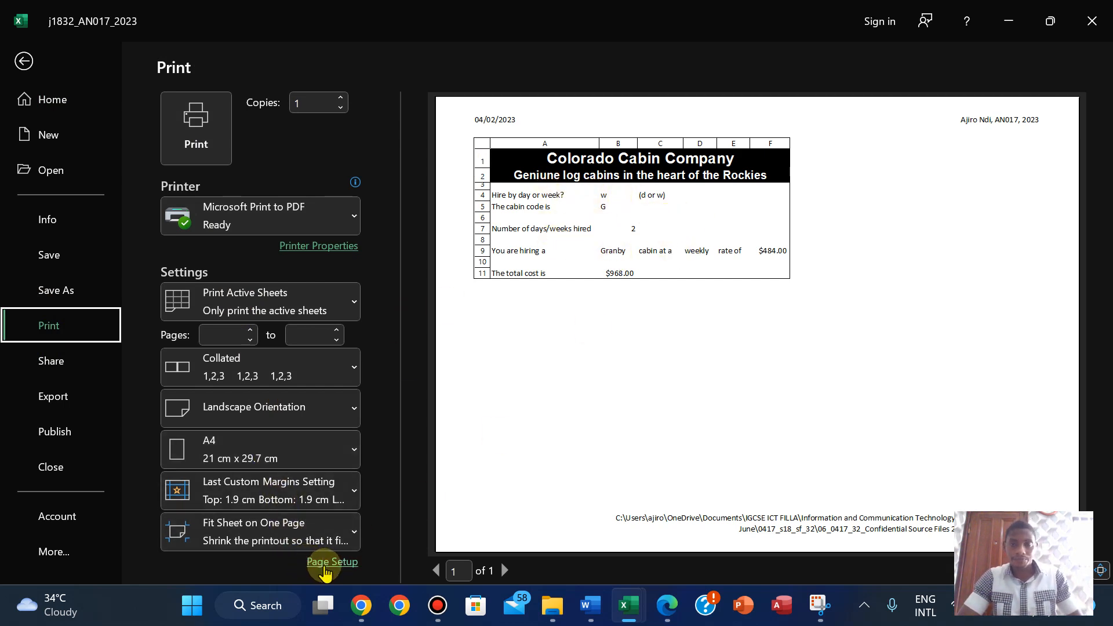
{"action": "left_click", "coordinate": [324, 563]}
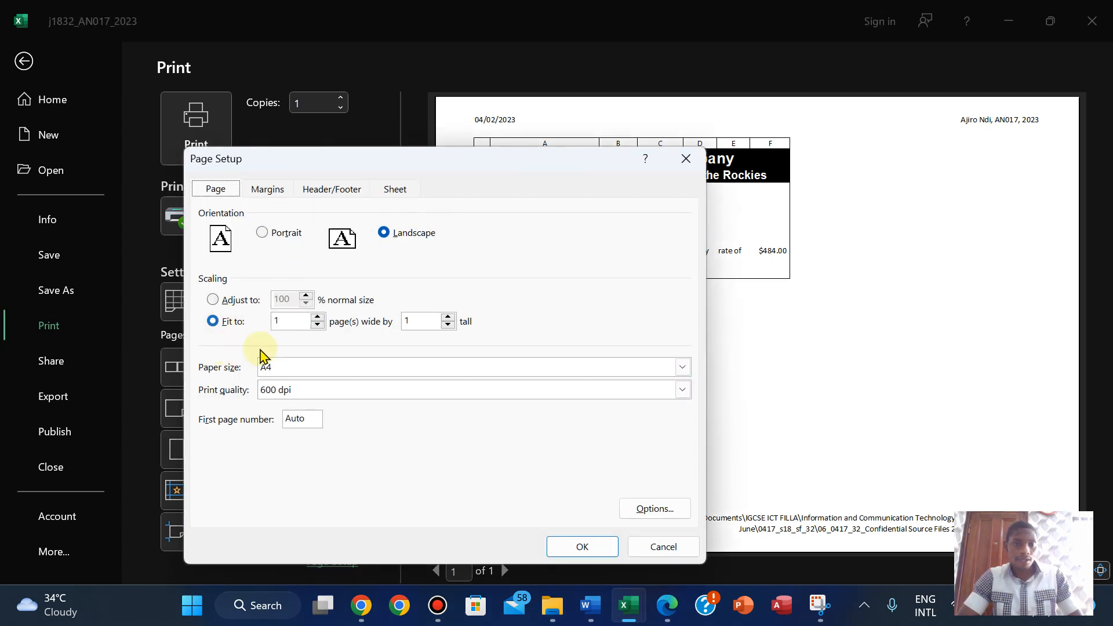
{"action": "left_click", "coordinate": [393, 189]}
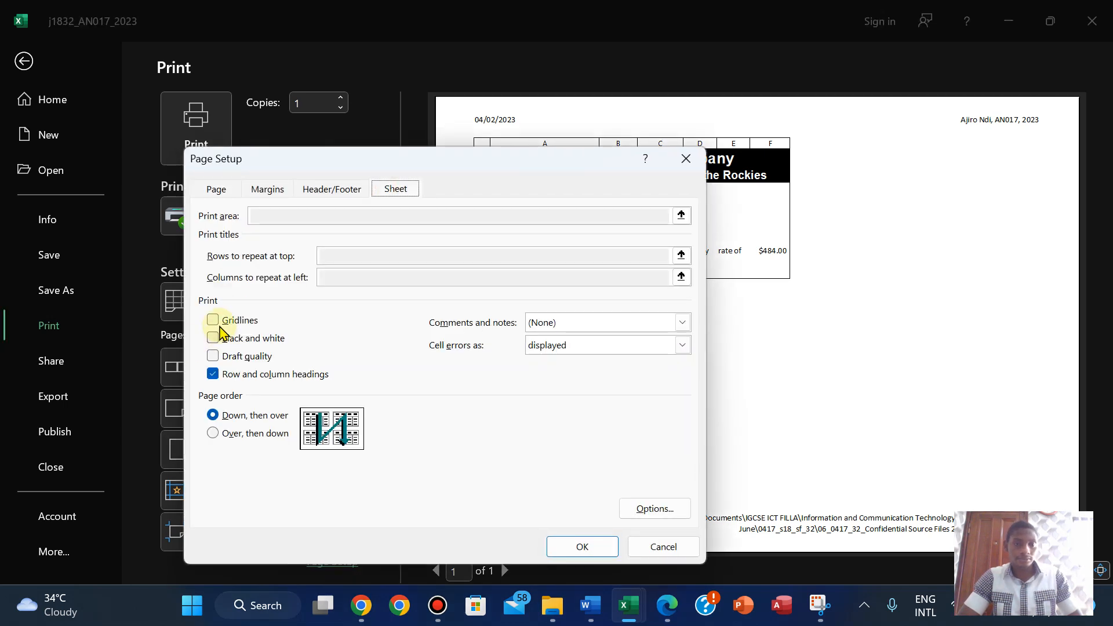
{"action": "left_click", "coordinate": [584, 548]}
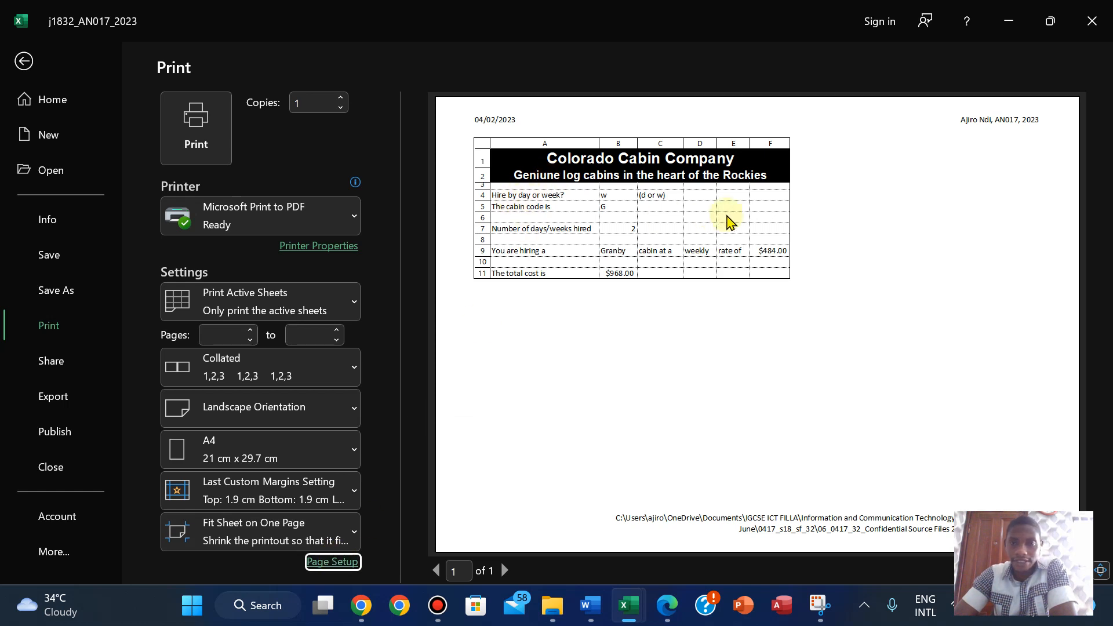
- Print the values sheet to PDF as PRINTOUT 2, then move the exam paper on to task 26
{"action": "left_click", "coordinate": [662, 607]}
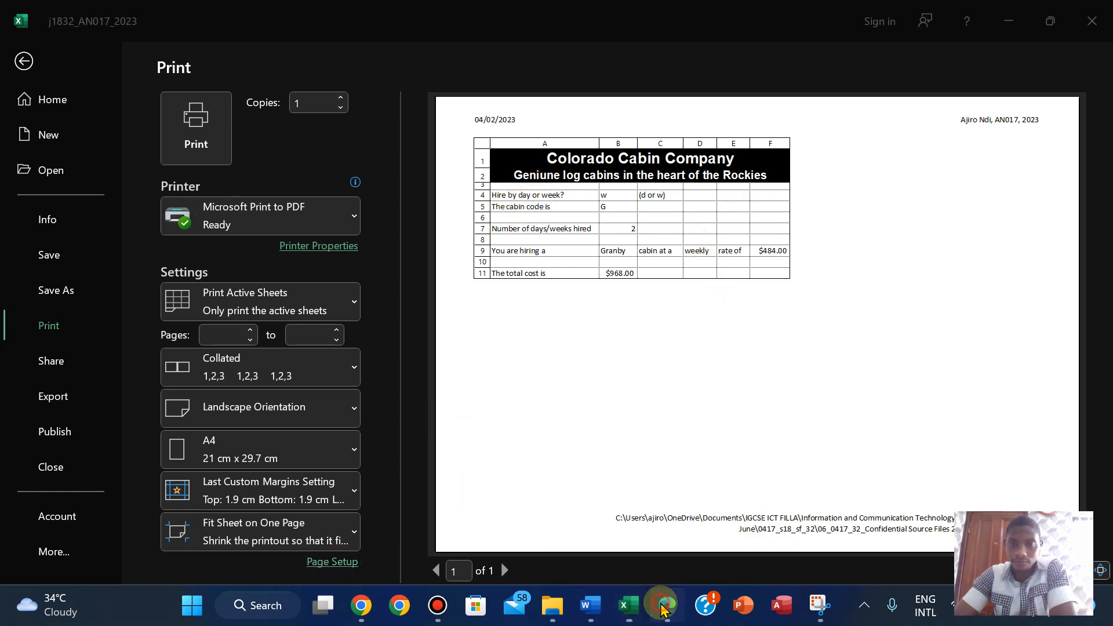
{"action": "left_click_drag", "start_coordinate": [1104, 478], "coordinate": [1093, 452]}
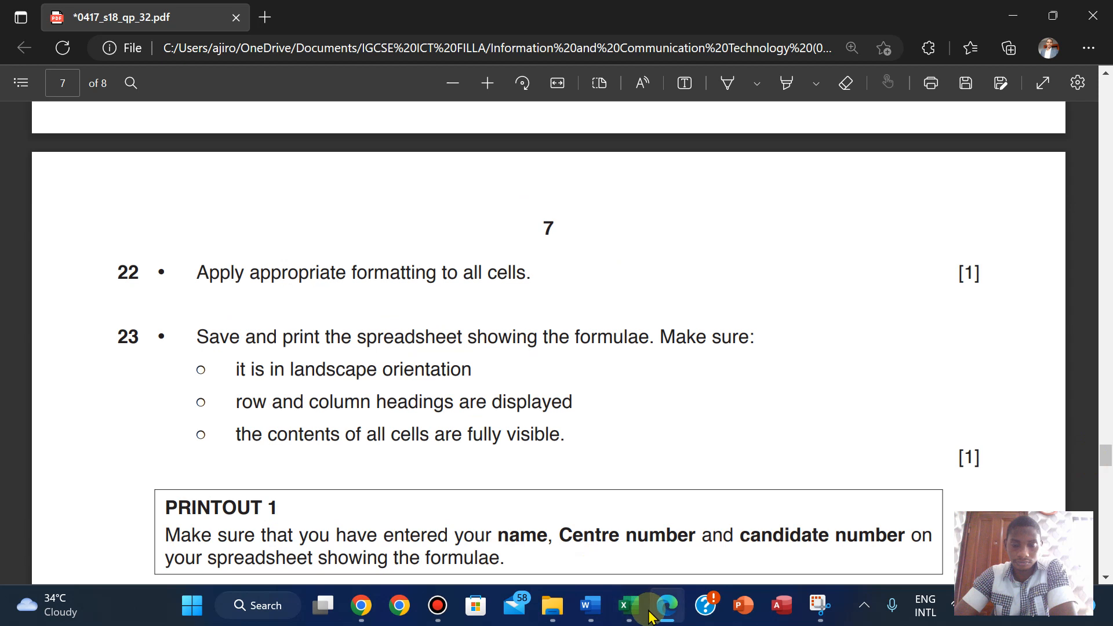
{"action": "mouse_move", "coordinate": [629, 605]}
{"action": "left_click", "coordinate": [555, 489]}
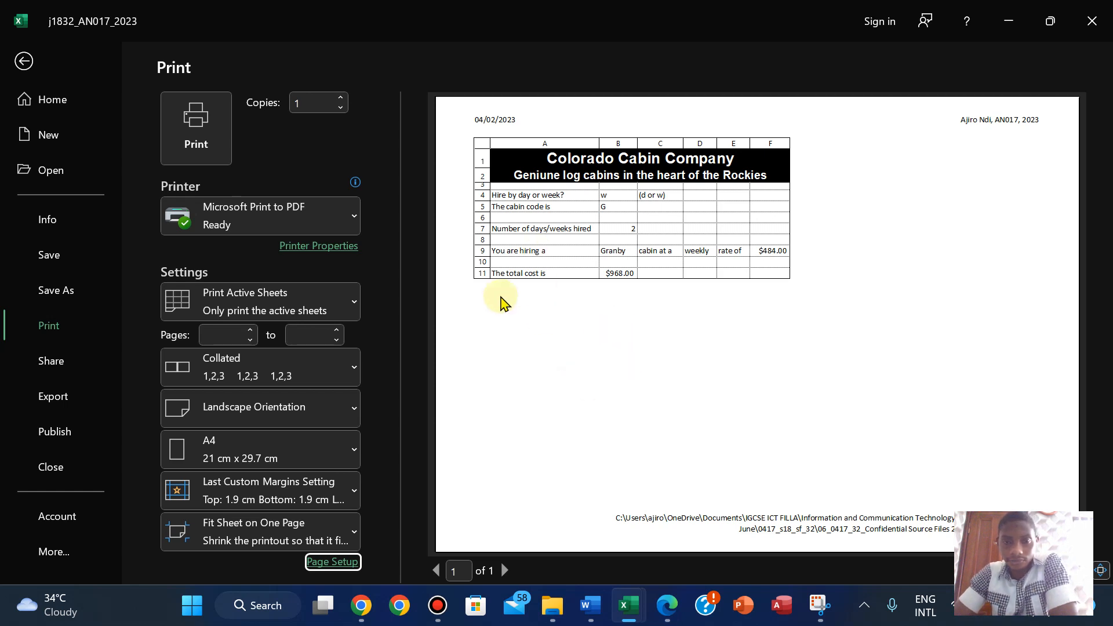
{"action": "left_click", "coordinate": [197, 123]}
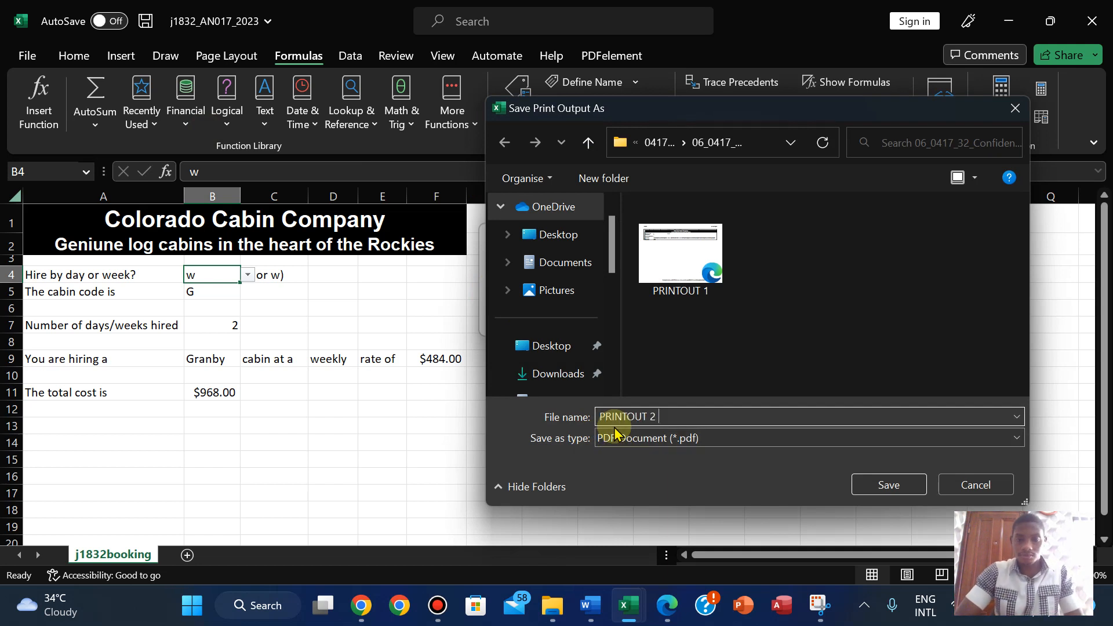
{"action": "left_click", "coordinate": [870, 485]}
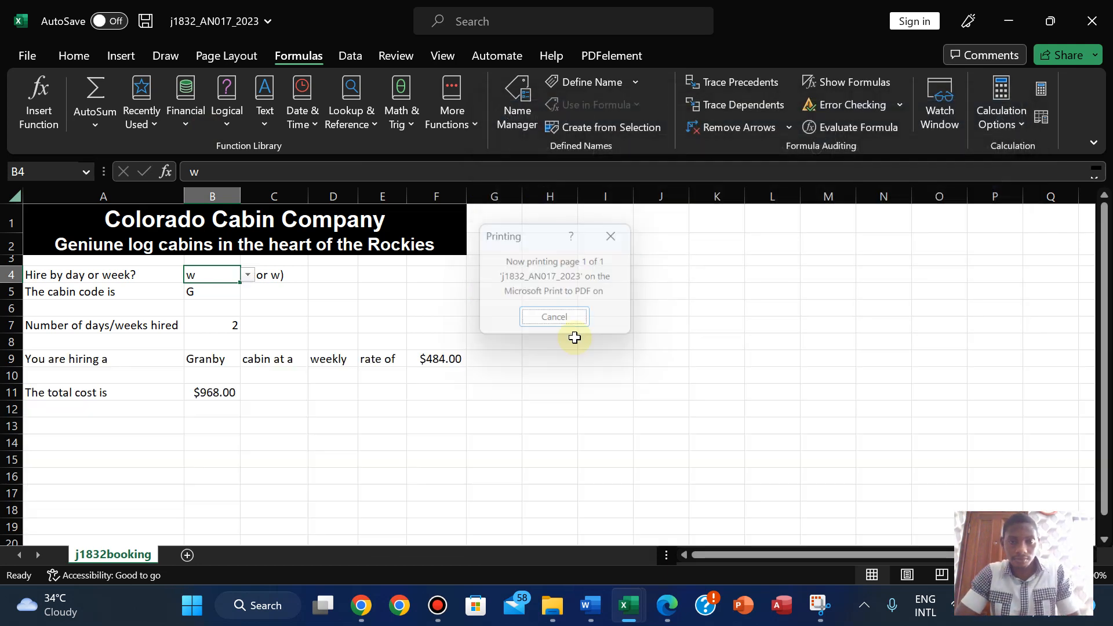
{"action": "left_click", "coordinate": [664, 607]}
{"action": "key", "text": "Down"}
{"action": "key", "text": "Down"}
{"action": "key", "text": "Down"}
{"action": "key", "text": "Down"}
- Set the cabin code in B5 to B and fit column B to show Breckenridge
{"action": "scroll", "coordinate": [663, 610], "scroll_direction": "down", "scroll_amount": 1}
{"action": "scroll", "coordinate": [664, 610], "scroll_direction": "down", "scroll_amount": 7}
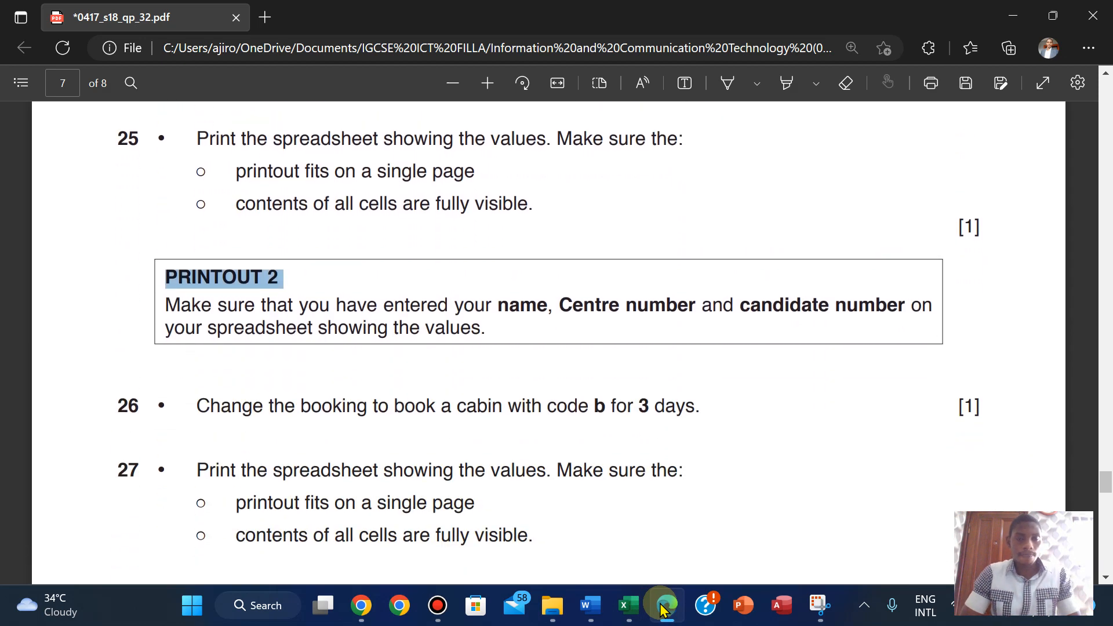
{"action": "key", "text": "Down"}
{"action": "key", "text": "Down"}
{"action": "key", "text": "Down"}
{"action": "key", "text": "Down"}
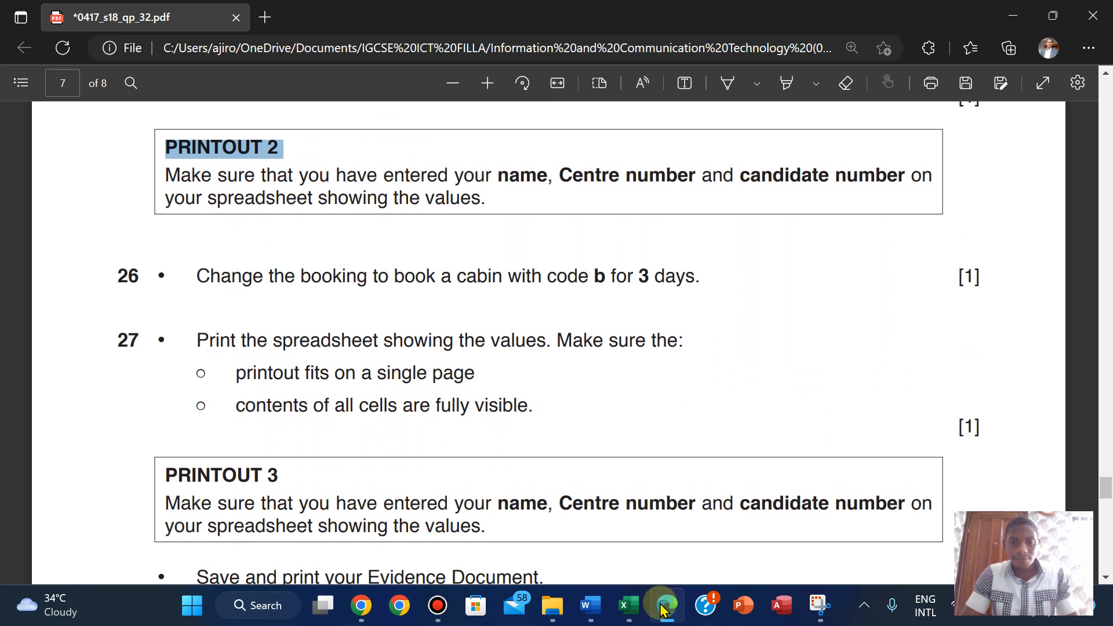
{"action": "mouse_move", "coordinate": [629, 605]}
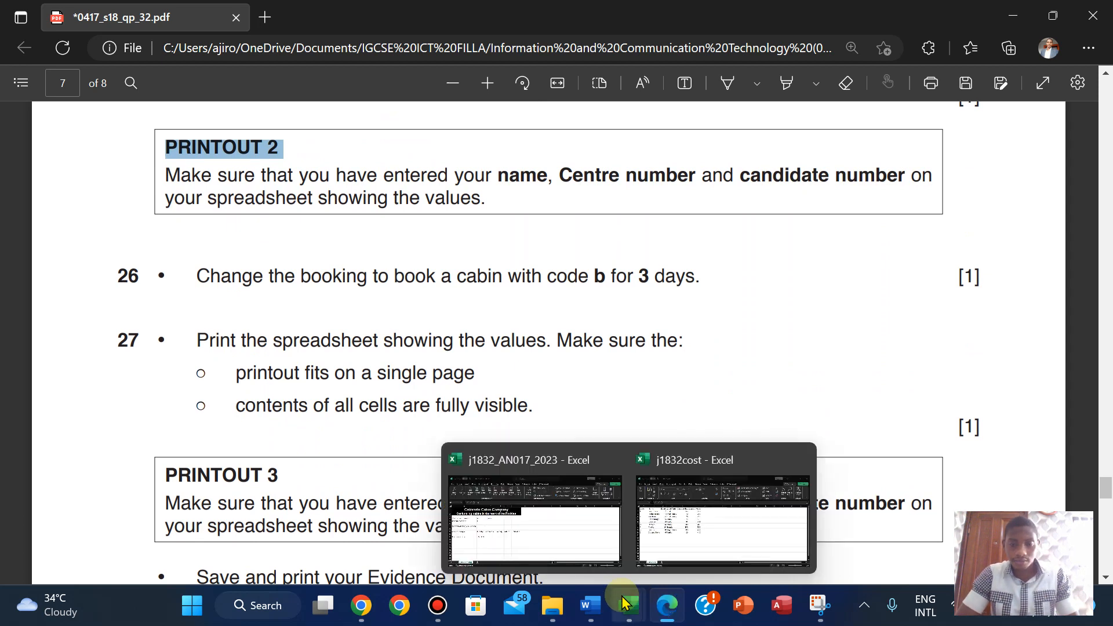
{"action": "left_click", "coordinate": [558, 532]}
{"action": "left_click", "coordinate": [199, 293]}
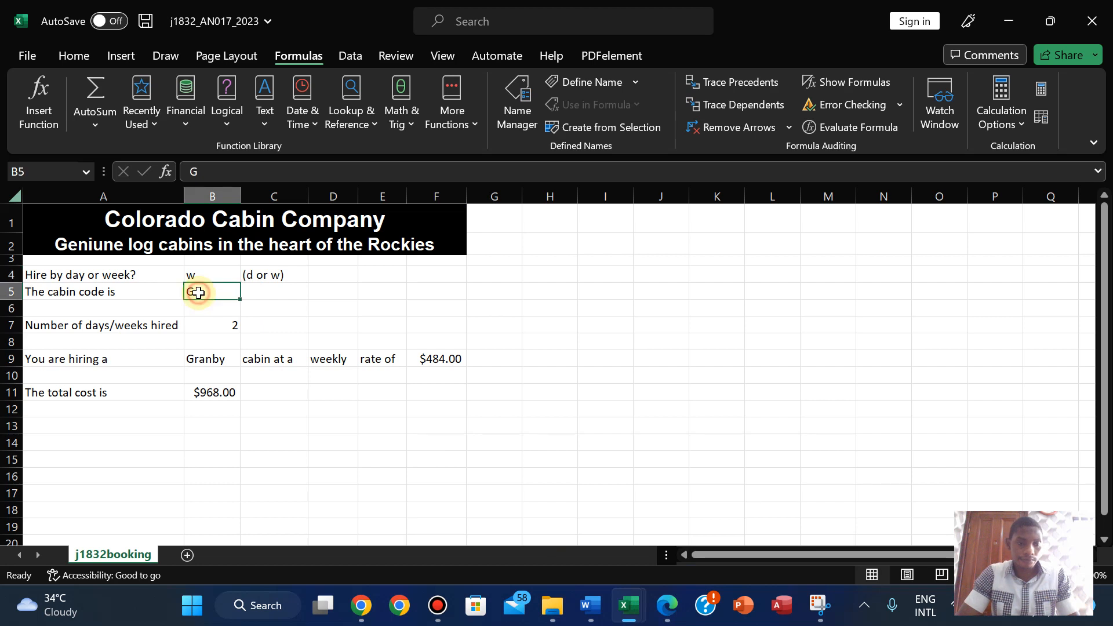
{"action": "type", "text": "B"}
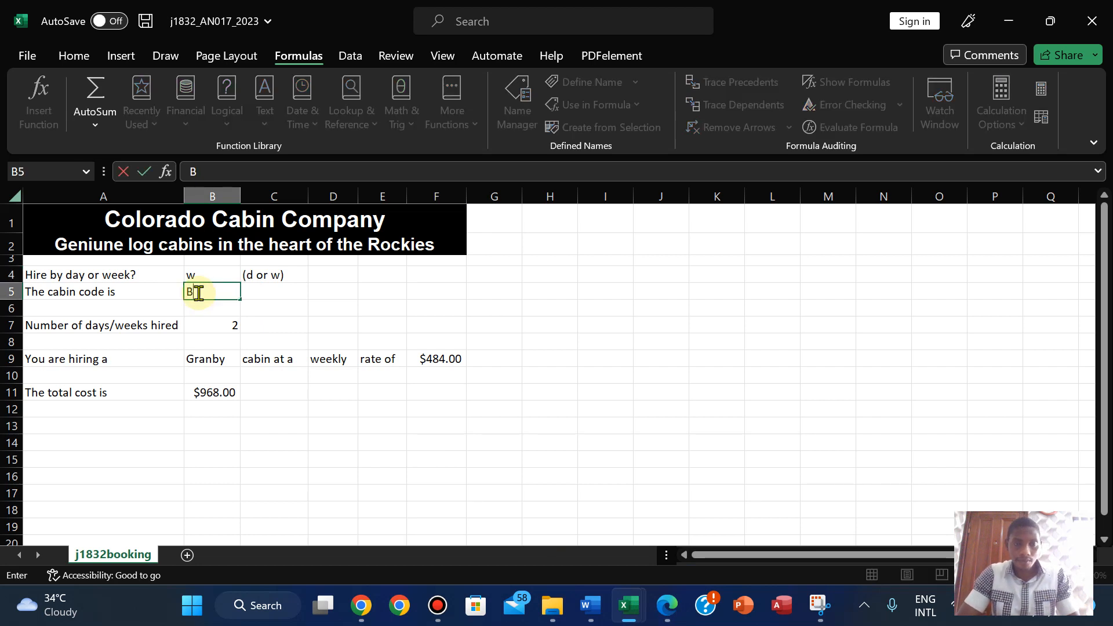
{"action": "left_click", "coordinate": [243, 304]}
{"action": "left_click_drag", "start_coordinate": [239, 190], "coordinate": [238, 190]}
{"action": "double_click", "coordinate": [238, 190]}
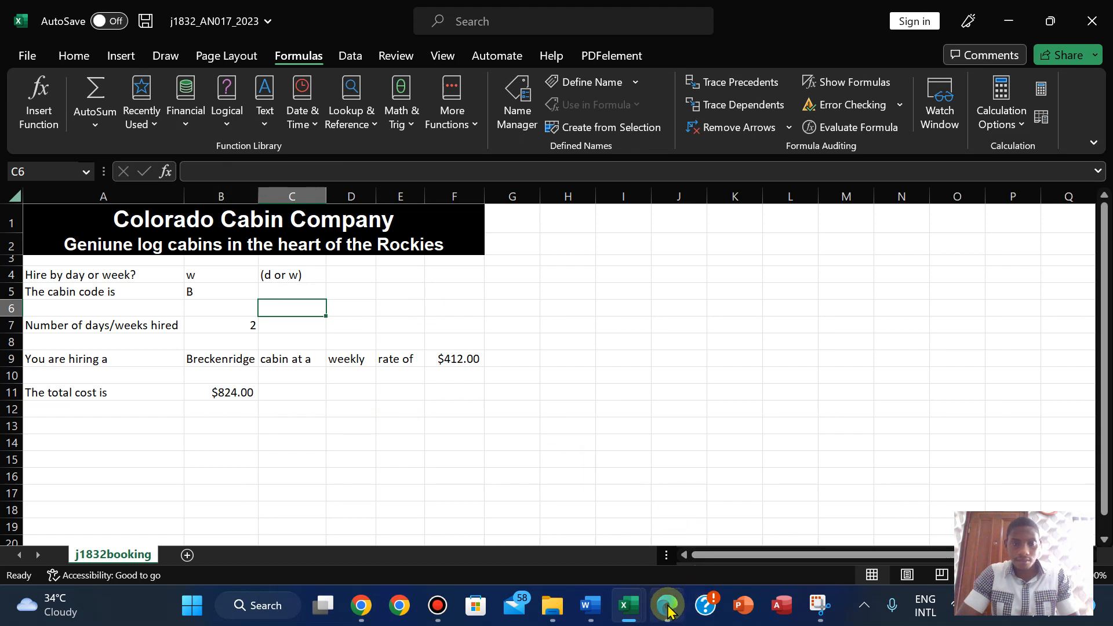
- Enter 3 days in B7 and set B4 to d, giving $75.00 daily and $225.00 total
{"action": "left_click", "coordinate": [667, 605]}
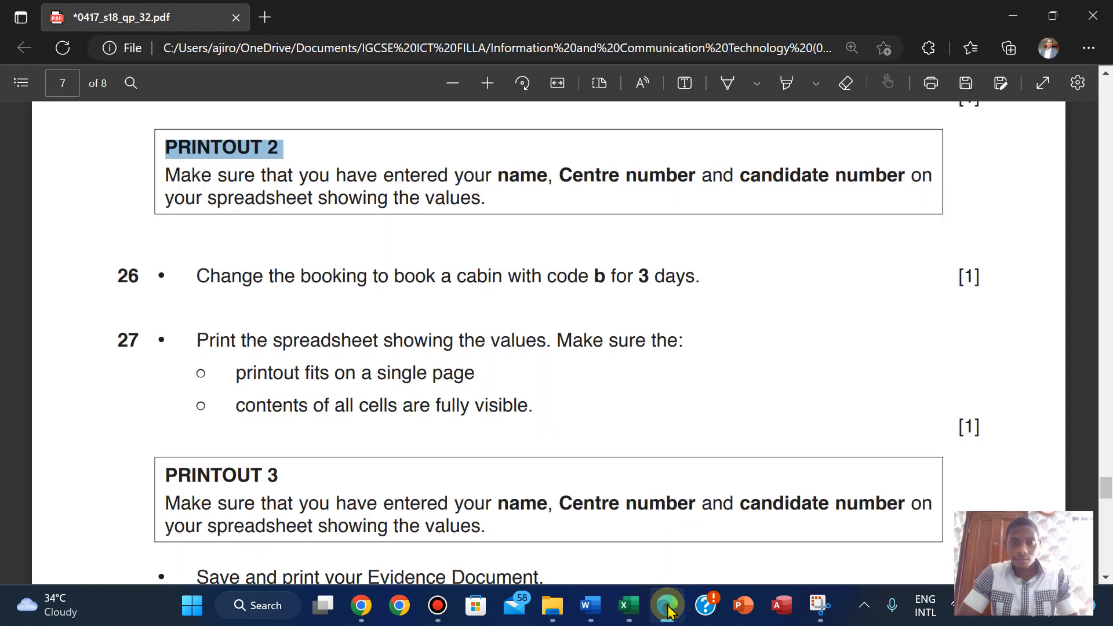
{"action": "left_click", "coordinate": [667, 605]}
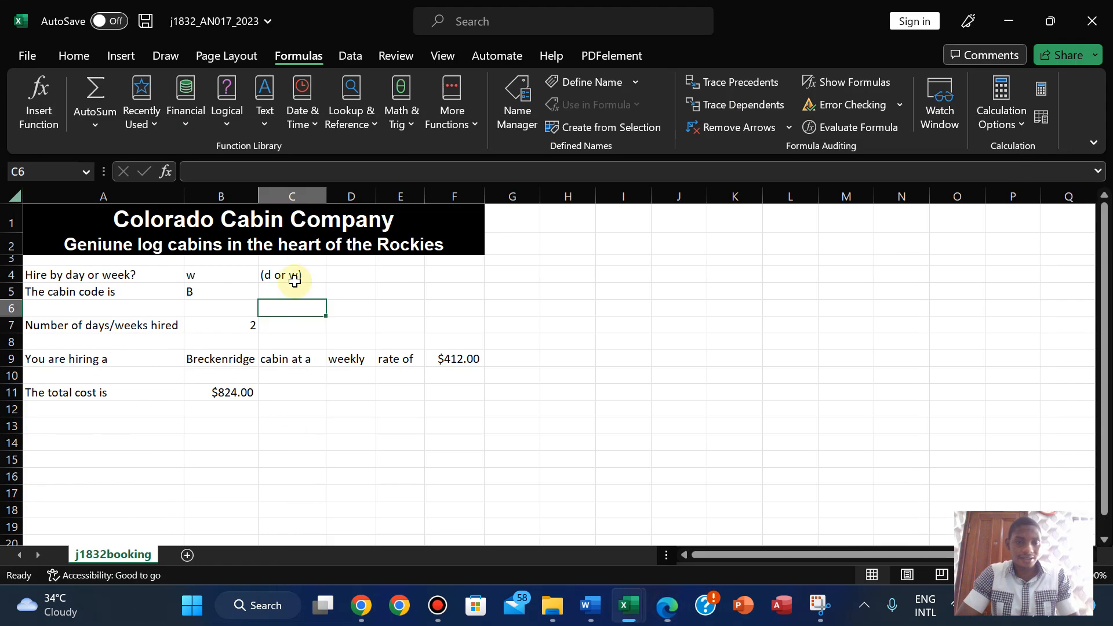
{"action": "left_click", "coordinate": [248, 323]}
{"action": "type", "text": "3"}
{"action": "left_click", "coordinate": [379, 324]}
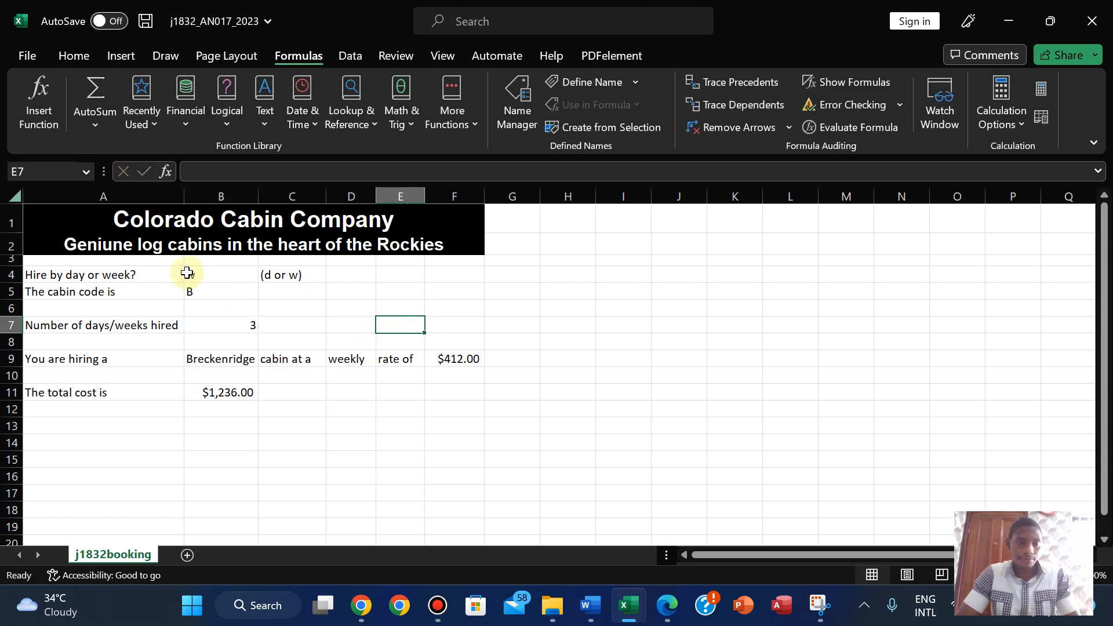
{"action": "left_click", "coordinate": [187, 273]}
{"action": "left_click", "coordinate": [265, 276]}
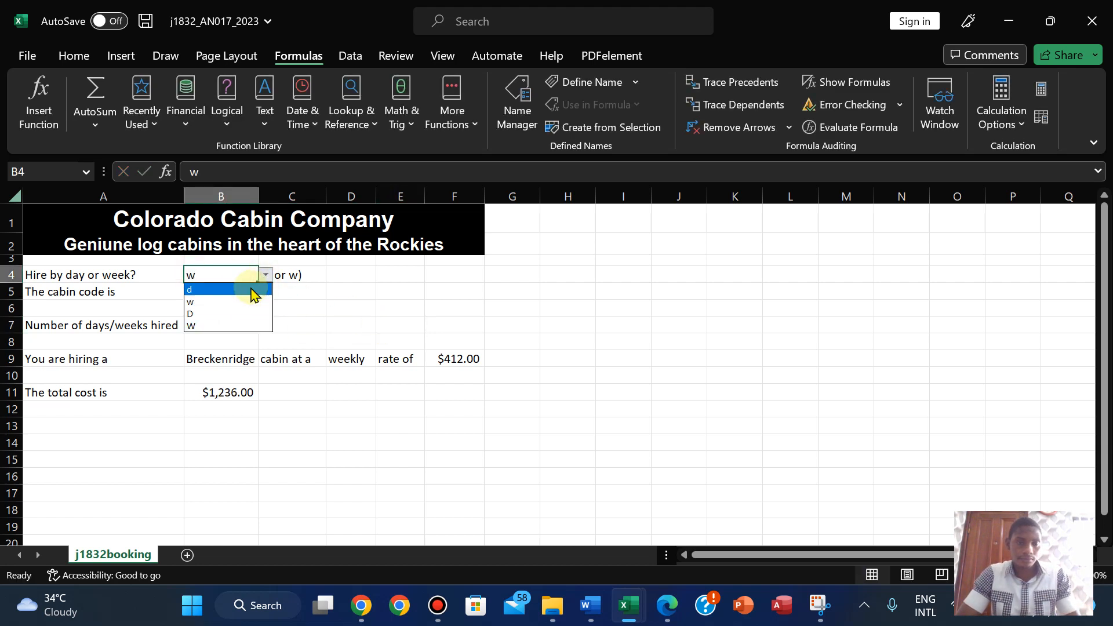
{"action": "left_click", "coordinate": [248, 288]}
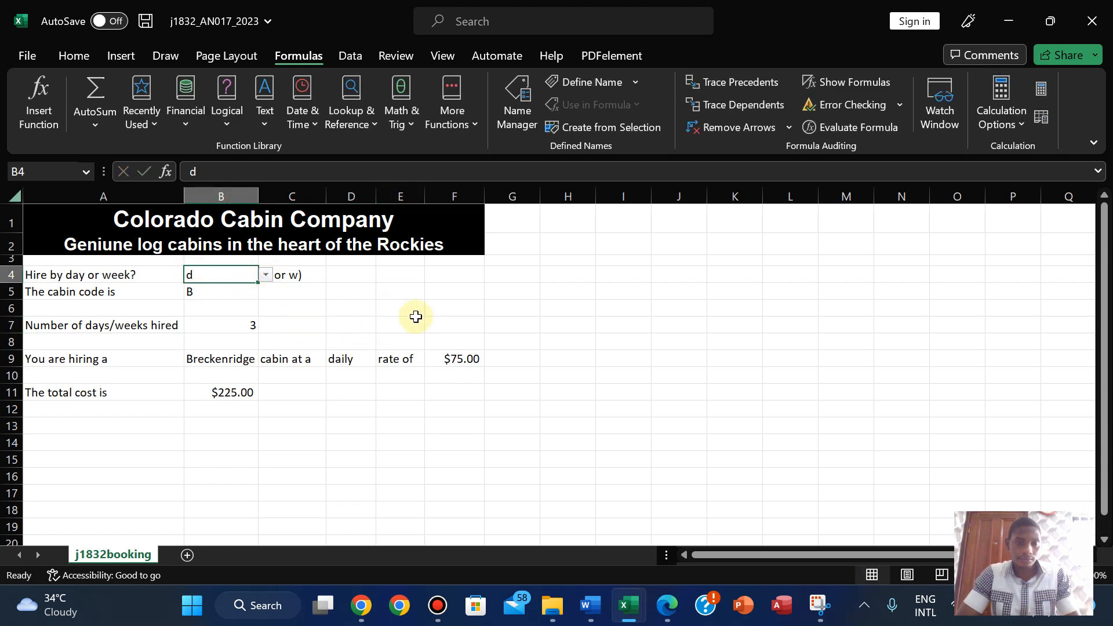
{"action": "left_click", "coordinate": [673, 608]}
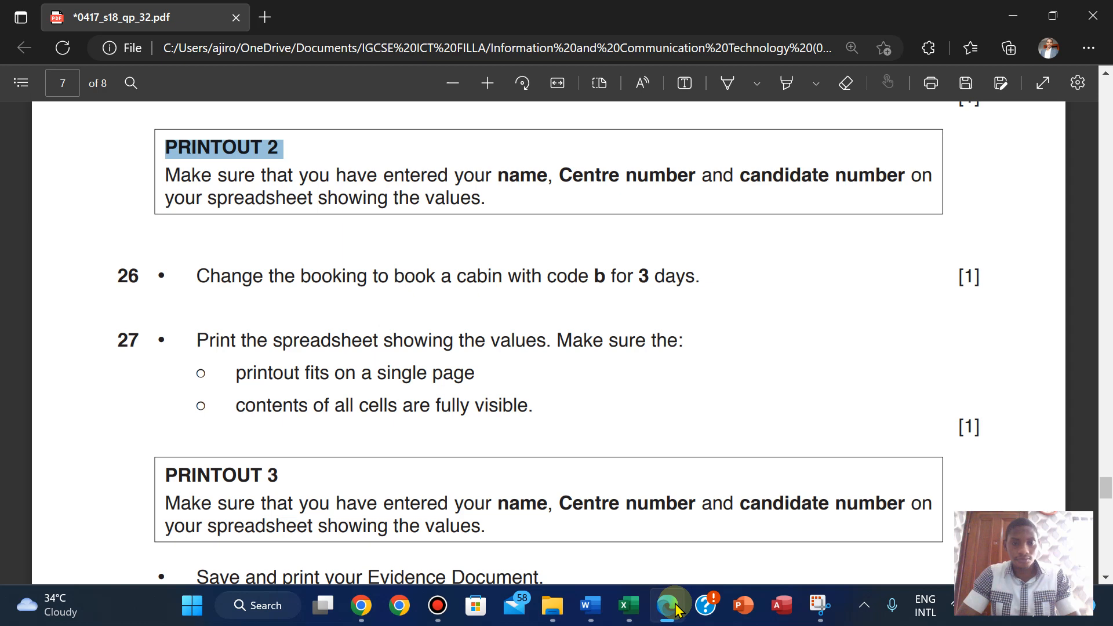
{"action": "left_click", "coordinate": [672, 607]}
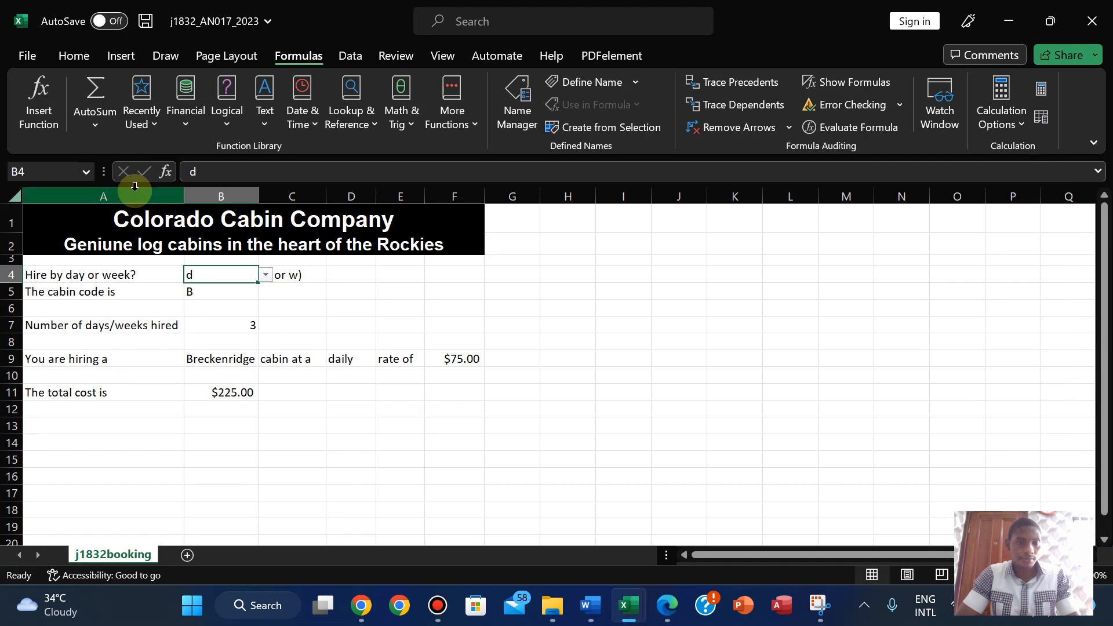
- In print settings, set the values sheet's page orientation to portrait
{"action": "left_click", "coordinate": [26, 58]}
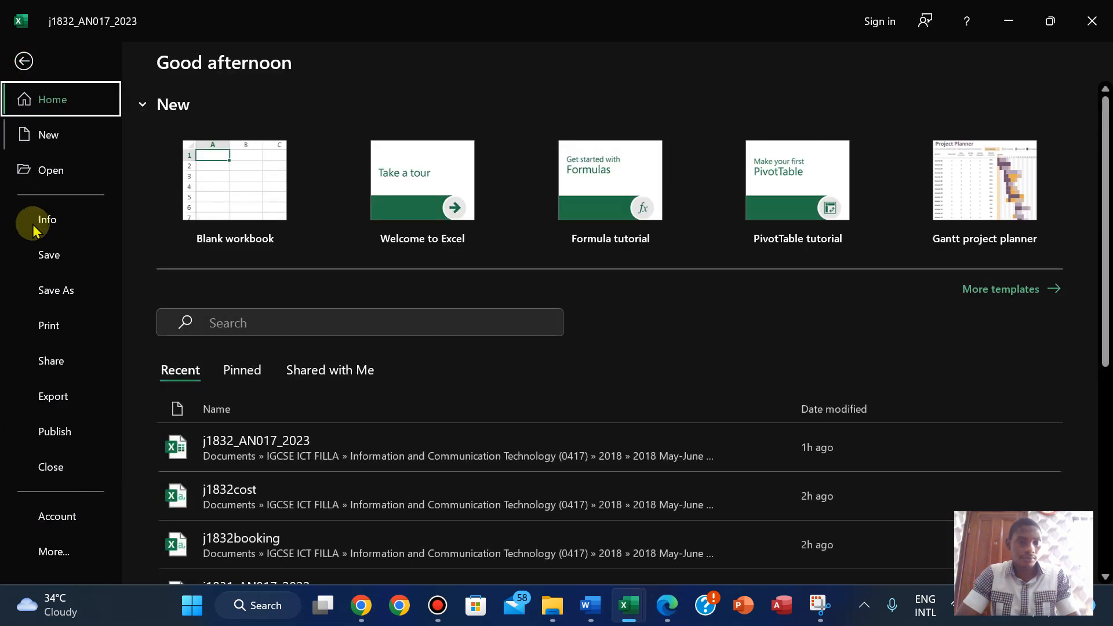
{"action": "left_click", "coordinate": [45, 322]}
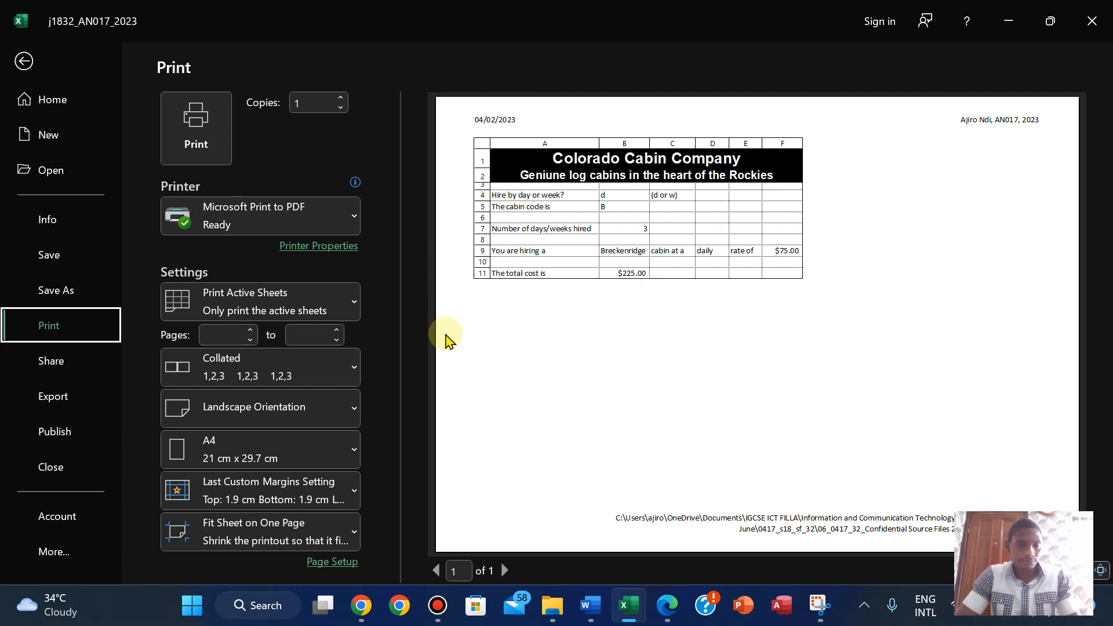
{"action": "left_click", "coordinate": [246, 407]}
{"action": "left_click", "coordinate": [238, 452]}
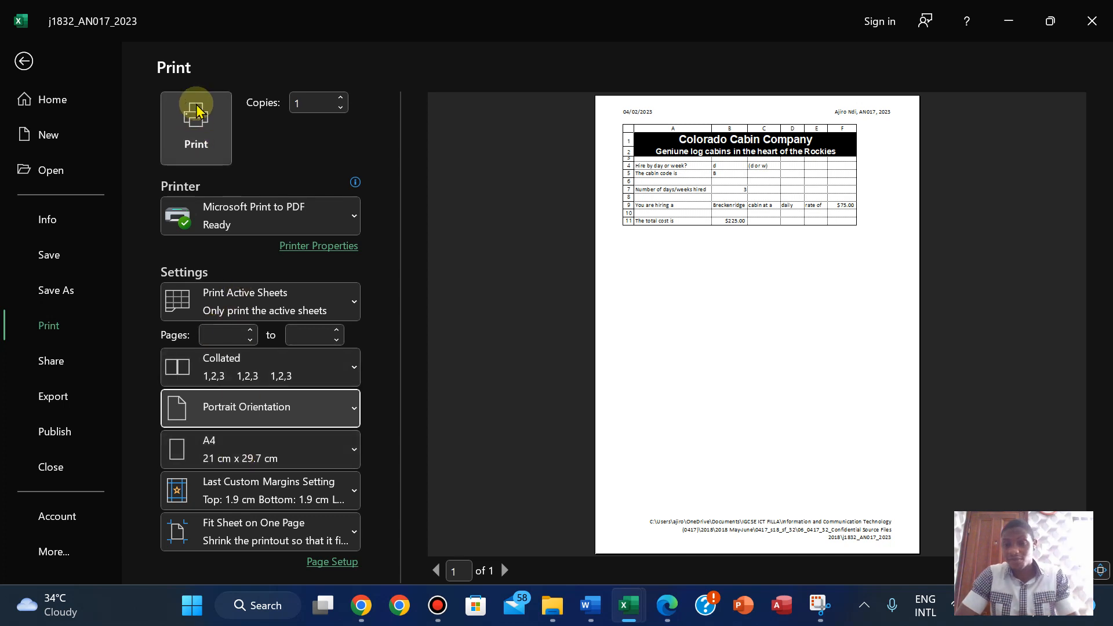
{"action": "left_click", "coordinate": [213, 491]}
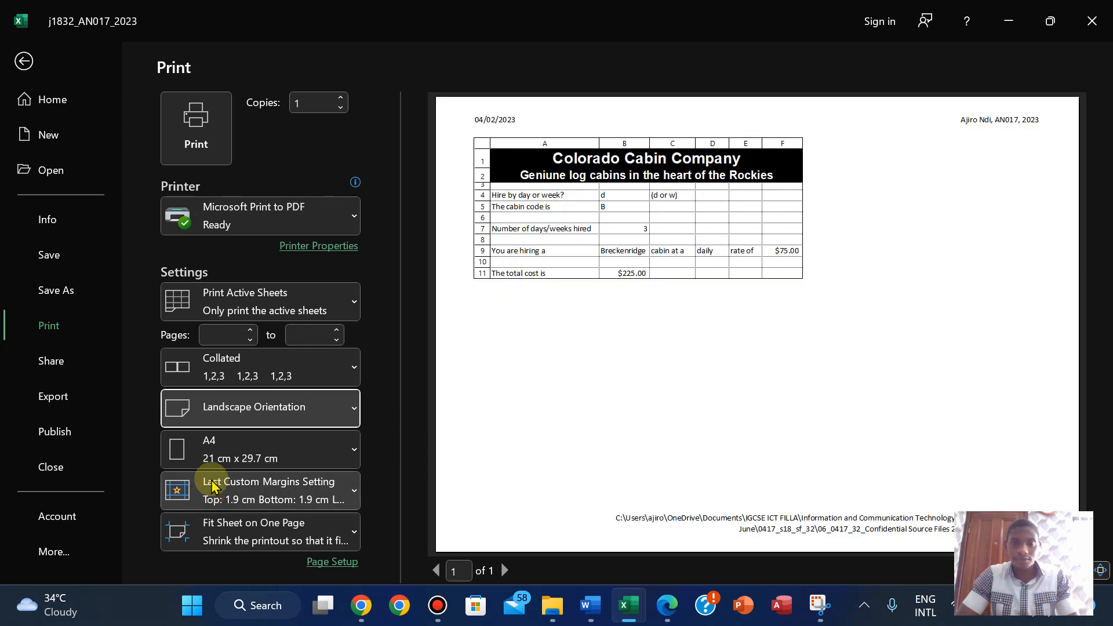
{"action": "left_click", "coordinate": [235, 418]}
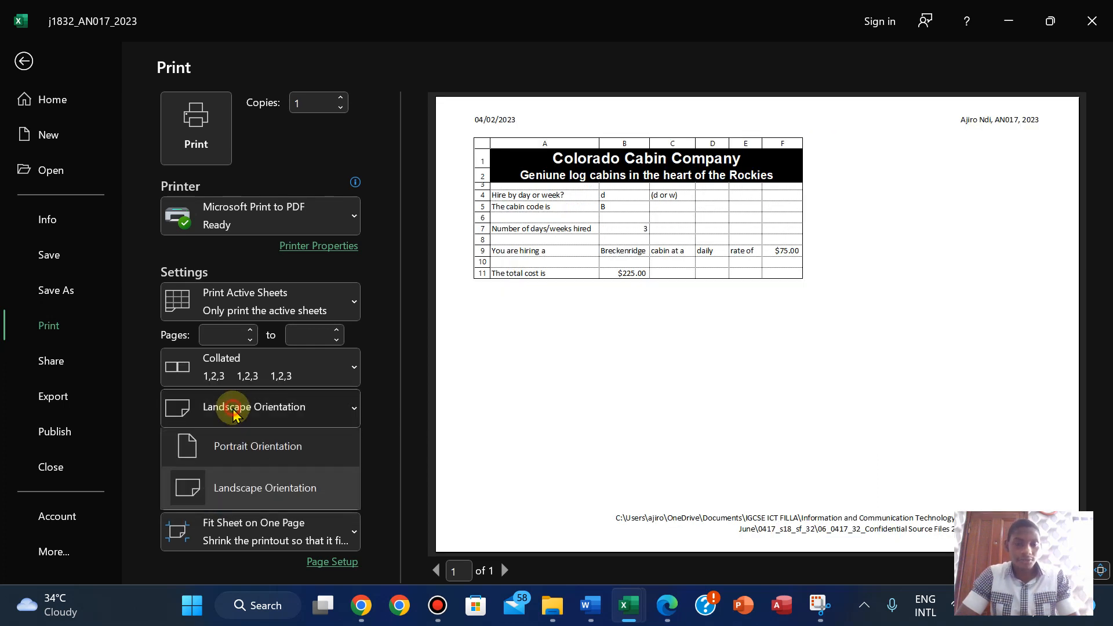
{"action": "left_click", "coordinate": [236, 461]}
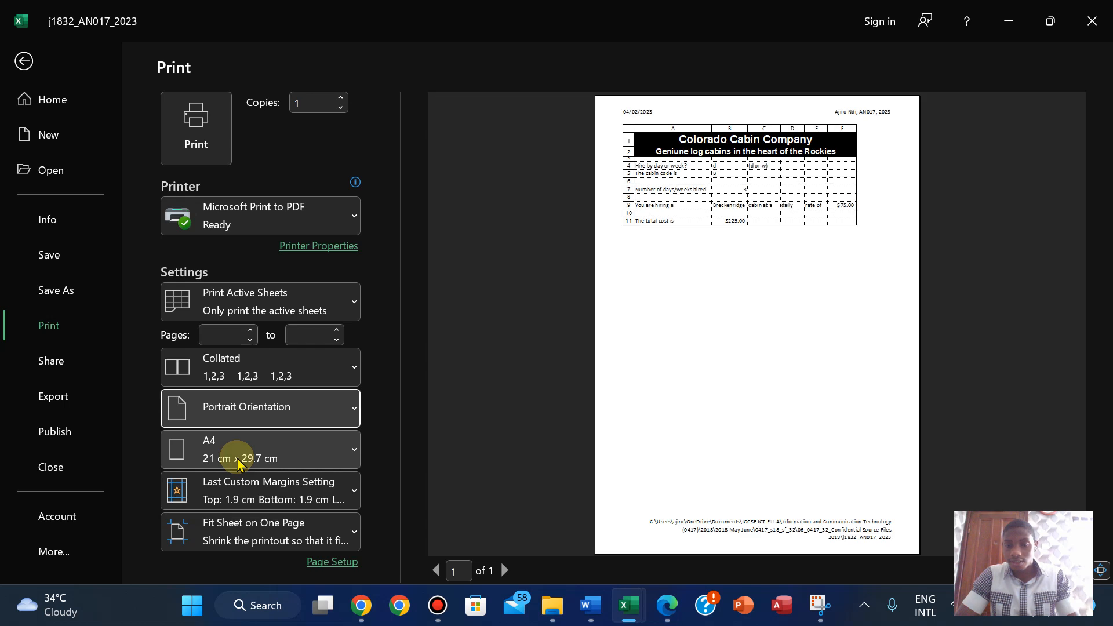
- Print the sheet to PDF, saving the file as PRINTOUT 3
{"action": "left_click", "coordinate": [213, 113]}
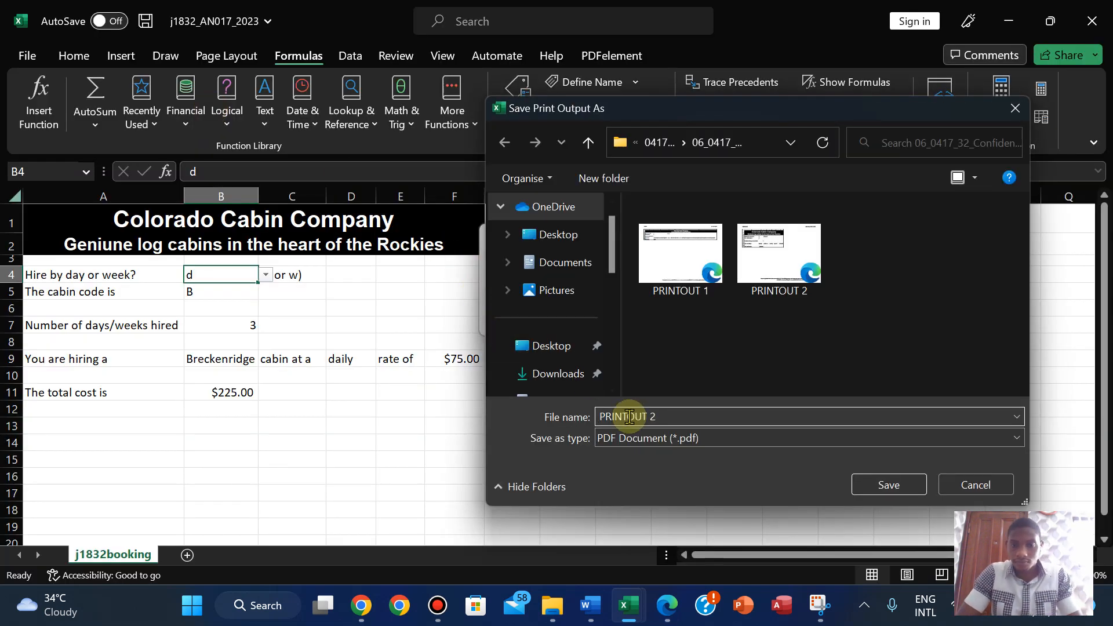
{"action": "key", "text": "BackSpace"}
{"action": "type", "text": "3"}
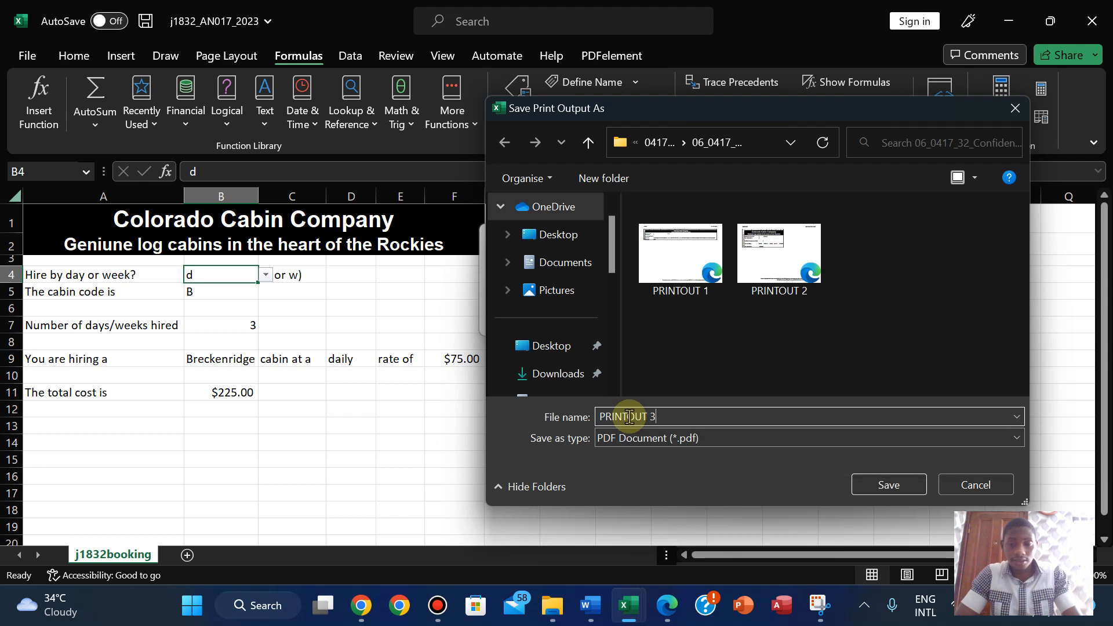
{"action": "left_click", "coordinate": [878, 490]}
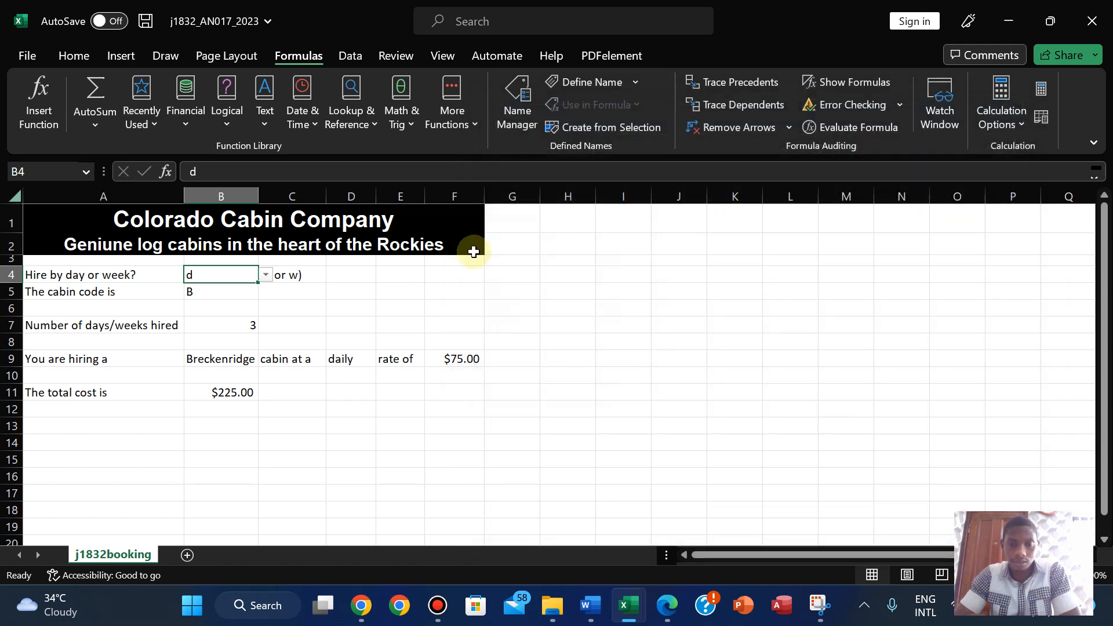
{"action": "left_click", "coordinate": [666, 605]}
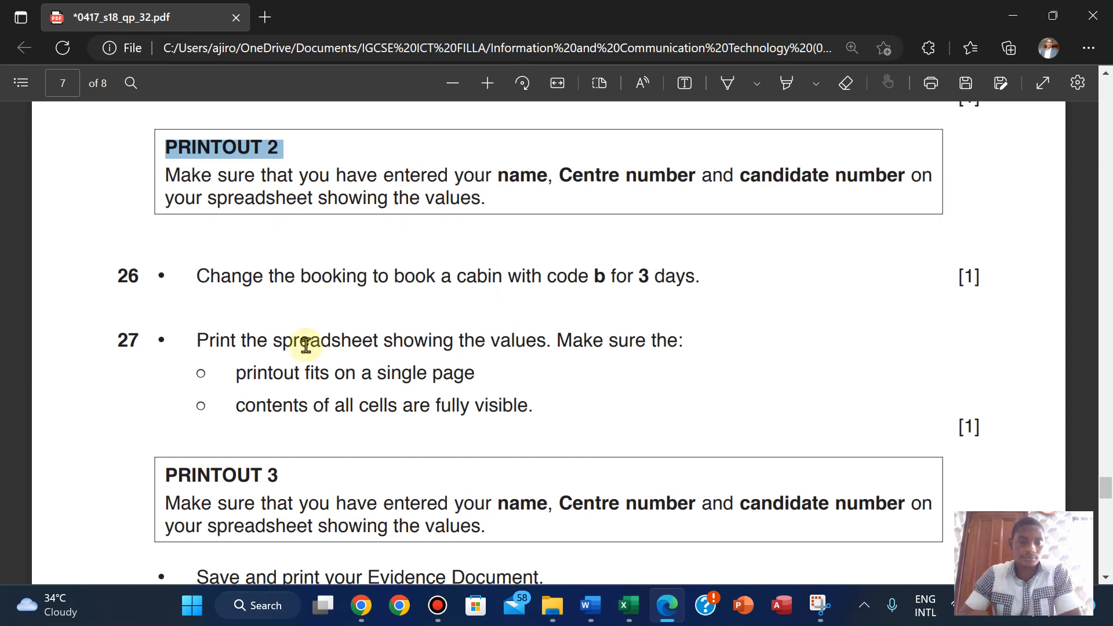
- Scroll the exam paper past question 27 to the PRINTOUT 4 instructions
{"action": "scroll", "coordinate": [305, 345], "scroll_direction": "down", "scroll_amount": 1}
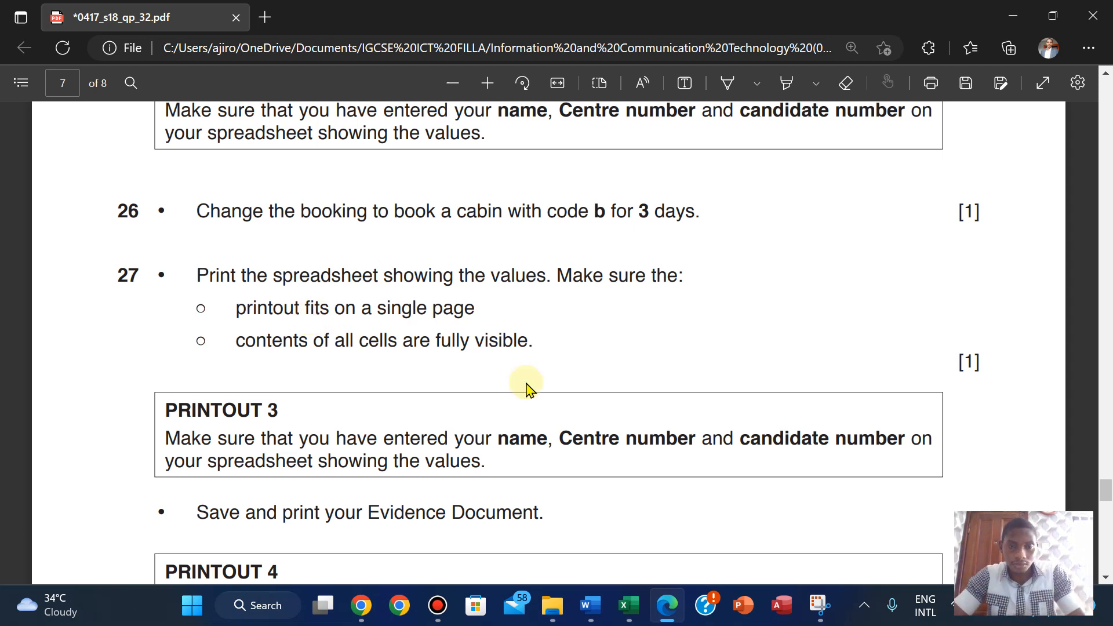
{"action": "scroll", "coordinate": [406, 305], "scroll_direction": "down", "scroll_amount": 2}
{"action": "scroll", "coordinate": [405, 308], "scroll_direction": "down", "scroll_amount": 1}
{"action": "scroll", "coordinate": [405, 307], "scroll_direction": "up", "scroll_amount": 1}
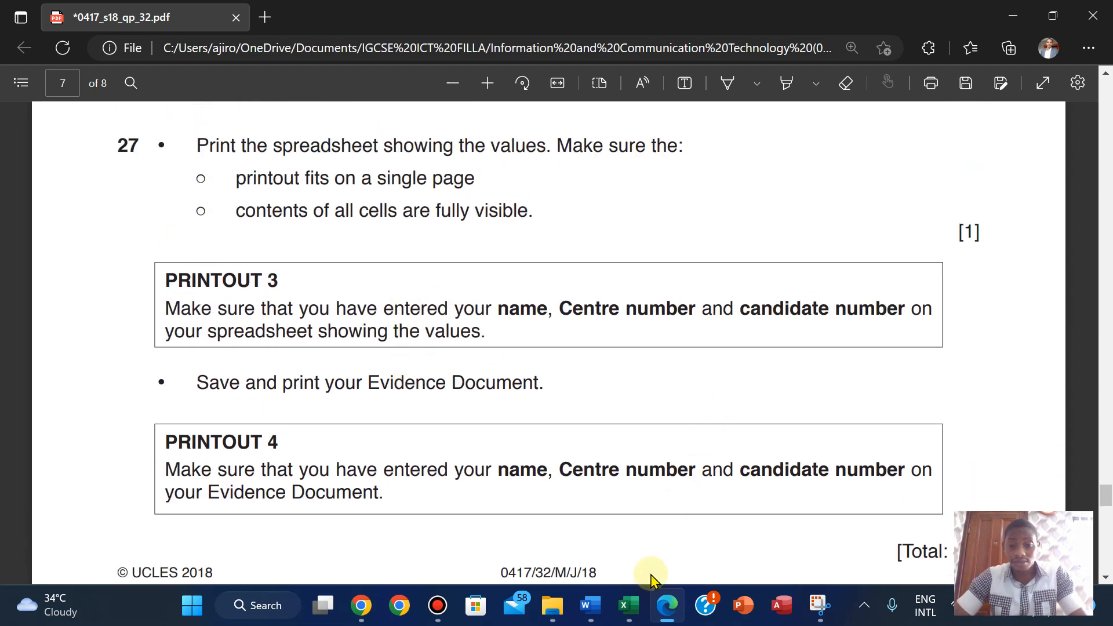
- Open PRINTOUT 2 and PRINTOUT 1 from the printouts folder to check them
{"action": "mouse_move", "coordinate": [553, 605]}
{"action": "left_click", "coordinate": [539, 489]}
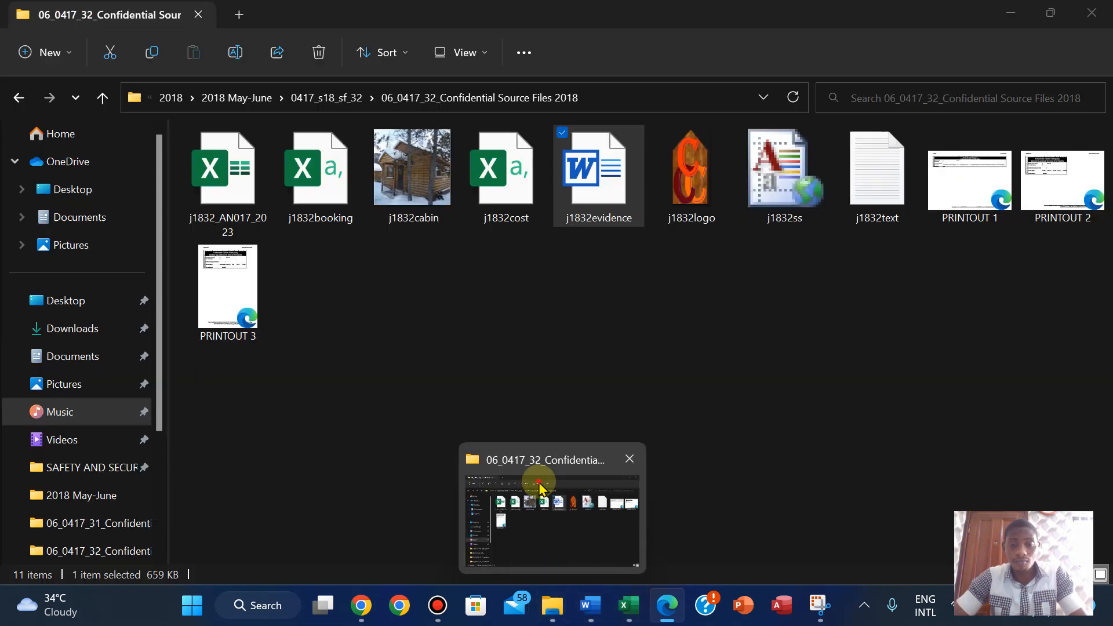
{"action": "double_click", "coordinate": [1062, 190]}
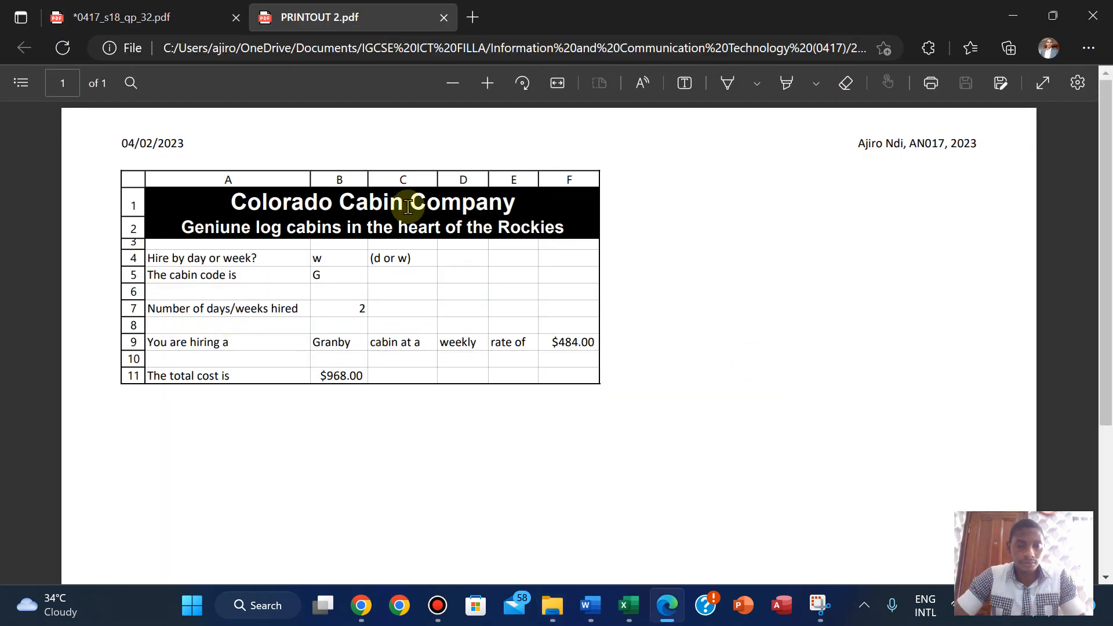
{"action": "mouse_move", "coordinate": [568, 614]}
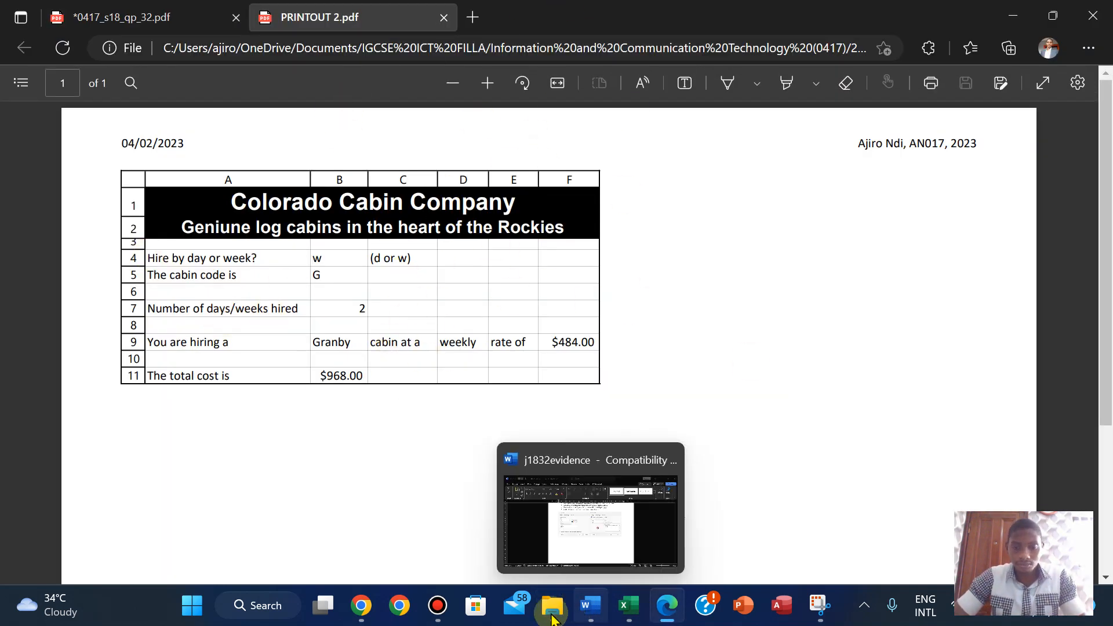
{"action": "left_click", "coordinate": [521, 515]}
{"action": "left_click", "coordinate": [972, 142]}
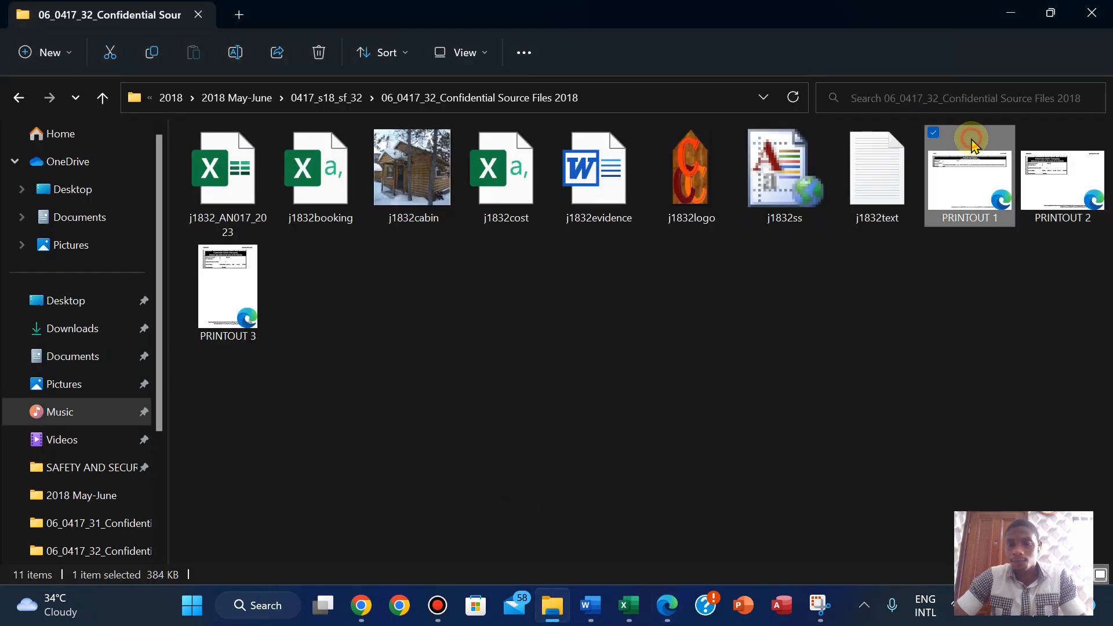
{"action": "double_click", "coordinate": [972, 142]}
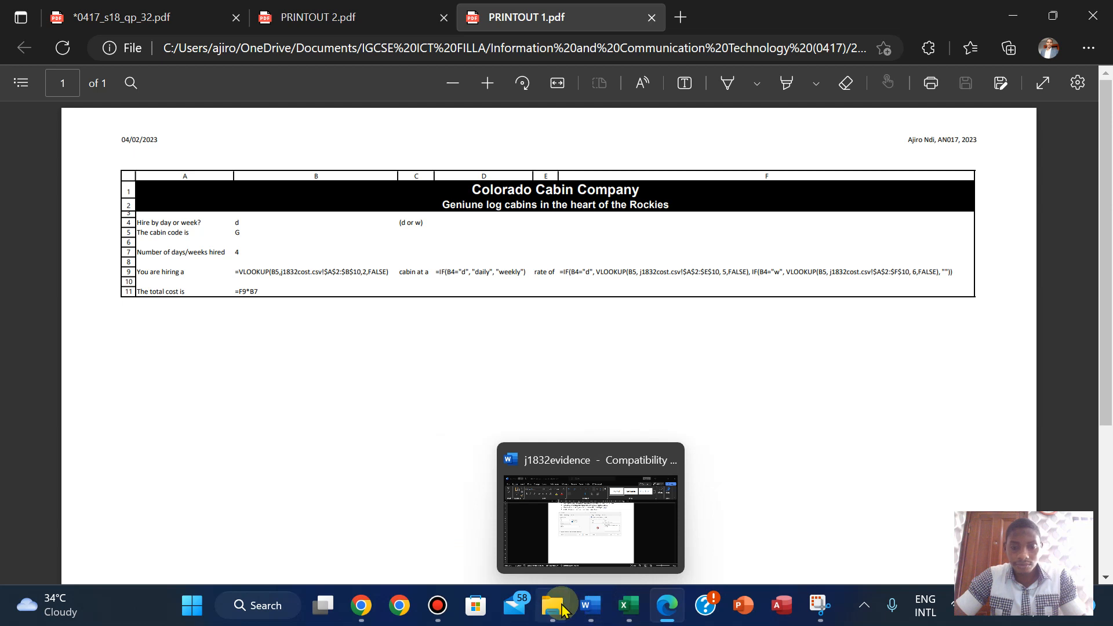
- Open PRINTOUT 3 to check it, then return to the exam paper tab
{"action": "left_click", "coordinate": [538, 539]}
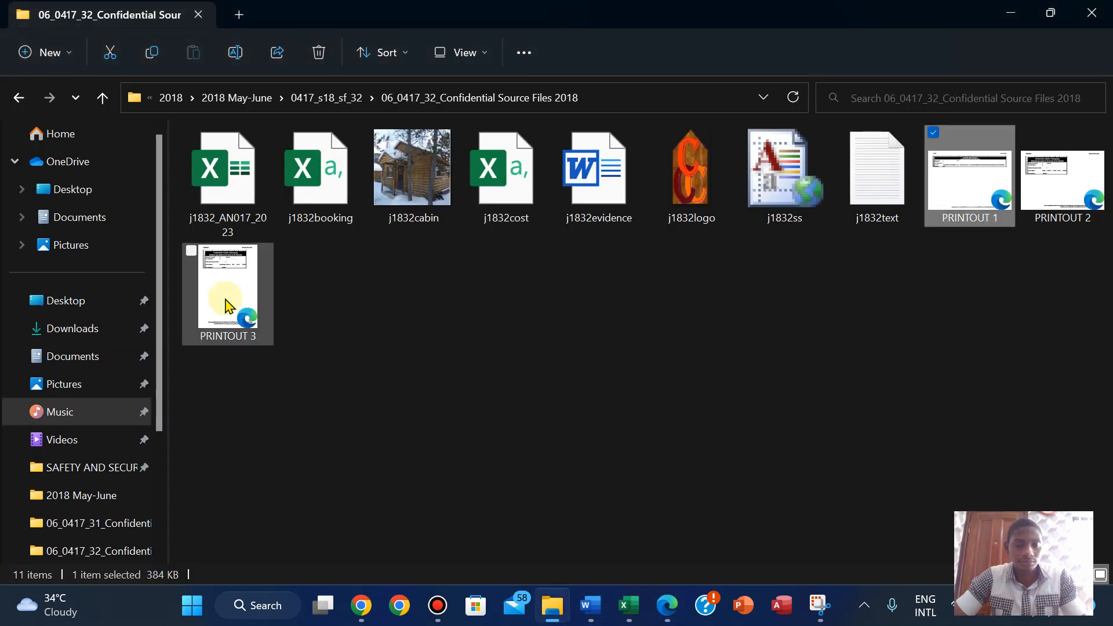
{"action": "double_click", "coordinate": [226, 292]}
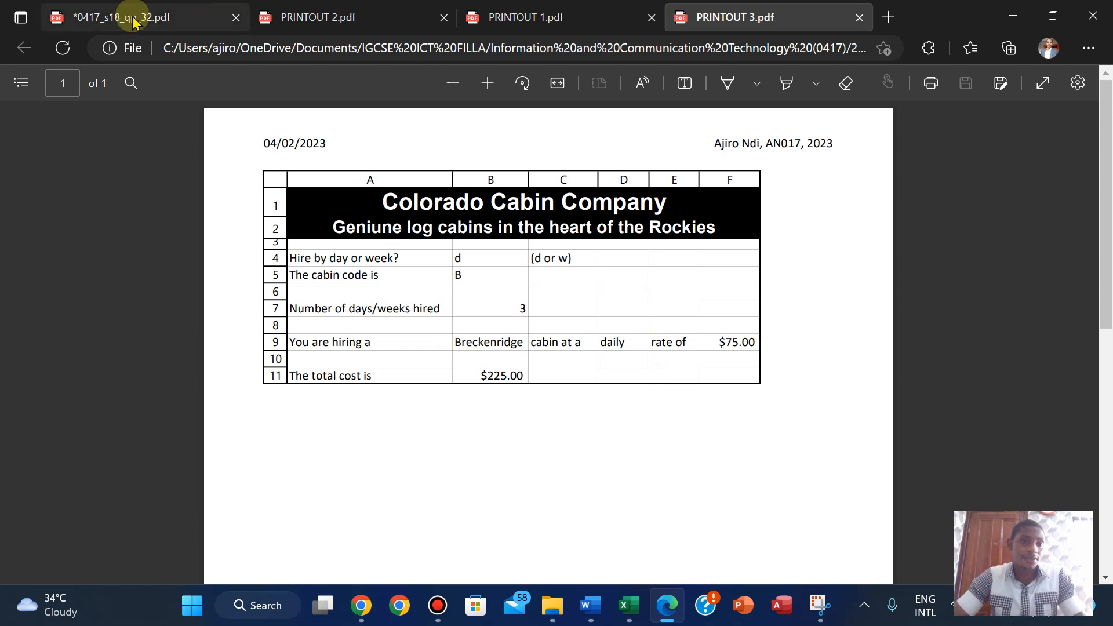
{"action": "left_click", "coordinate": [81, 17]}
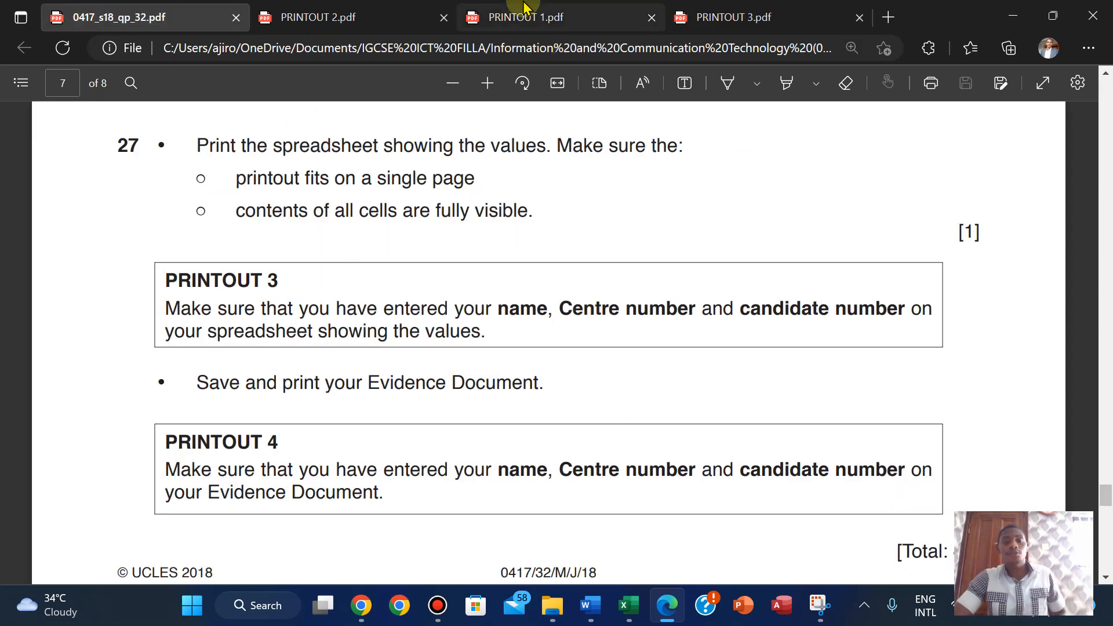
{"action": "mouse_move", "coordinate": [524, 2]}
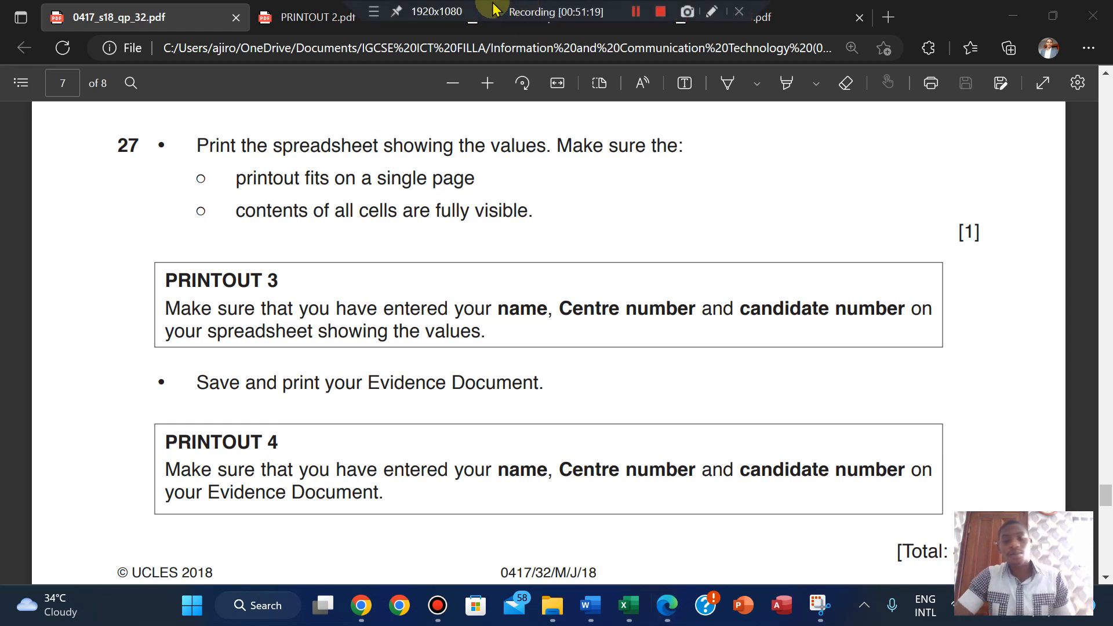